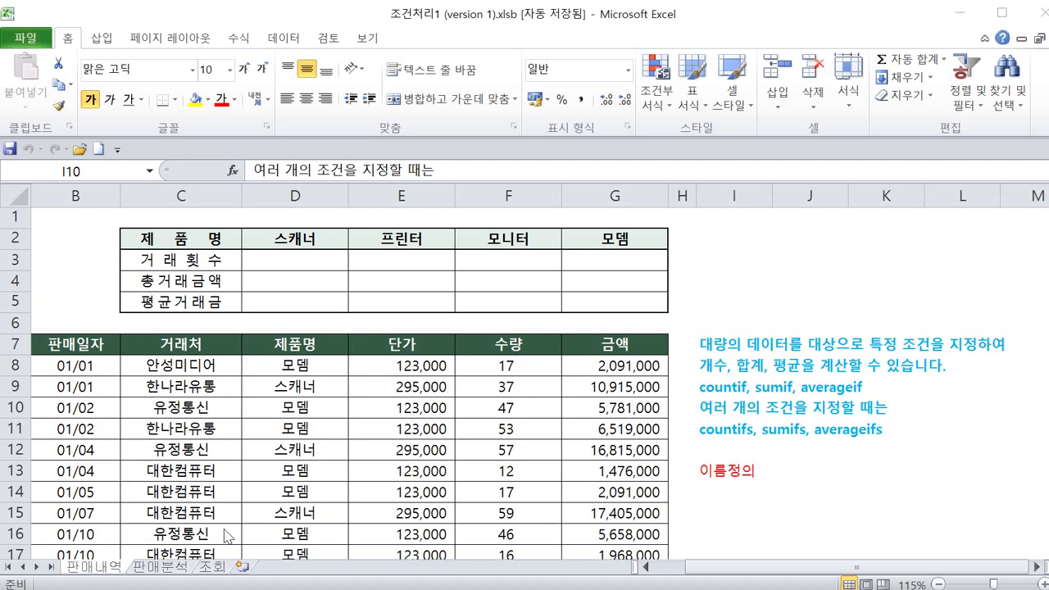
- Look through the 판매분석 and 조회 sheets and return to the 판매내역 sheet
click(165, 568)
click(165, 569)
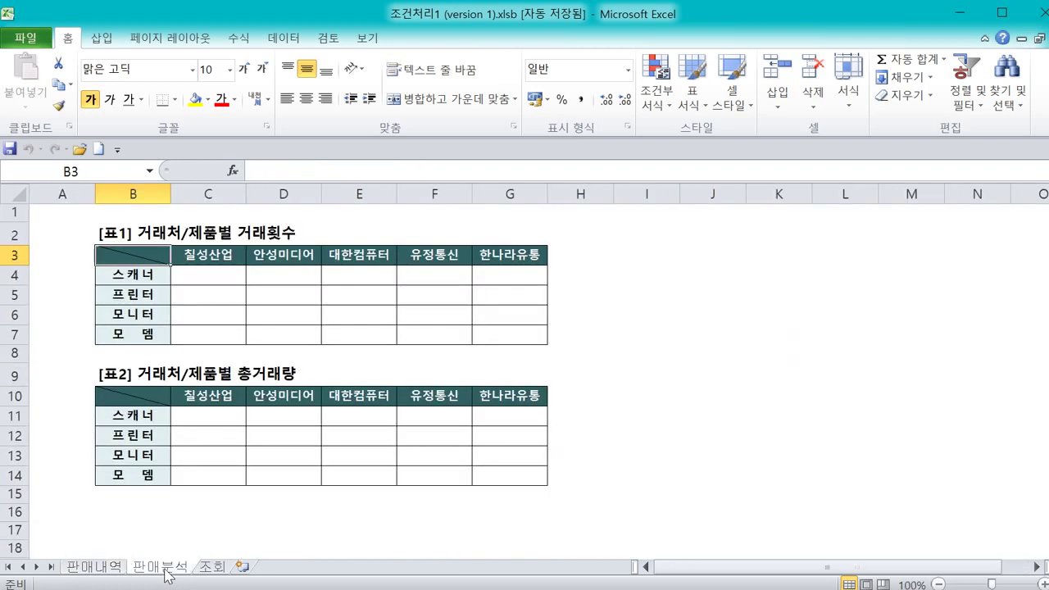
click(209, 568)
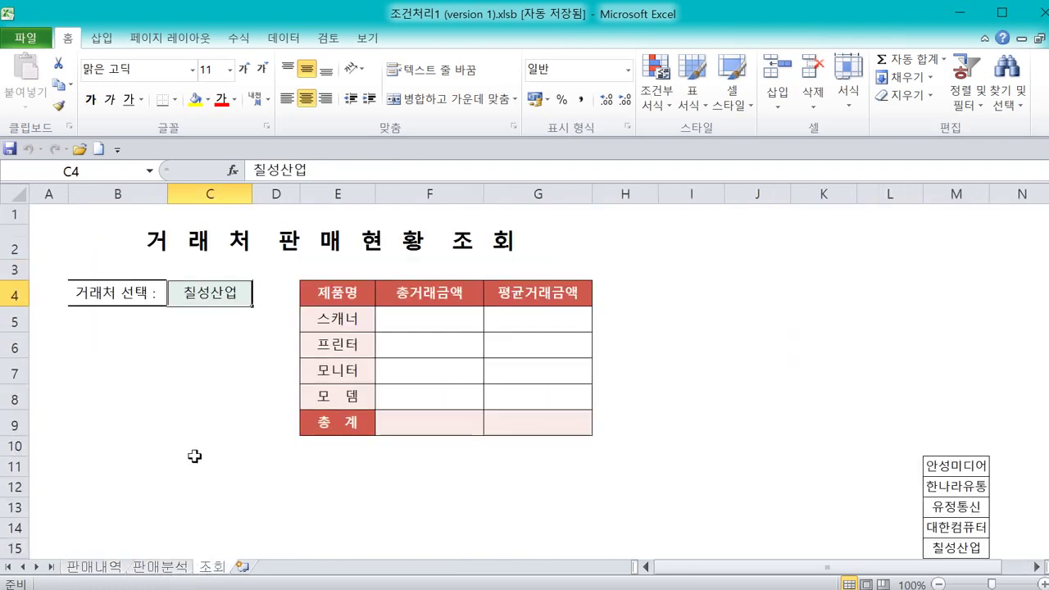
click(98, 570)
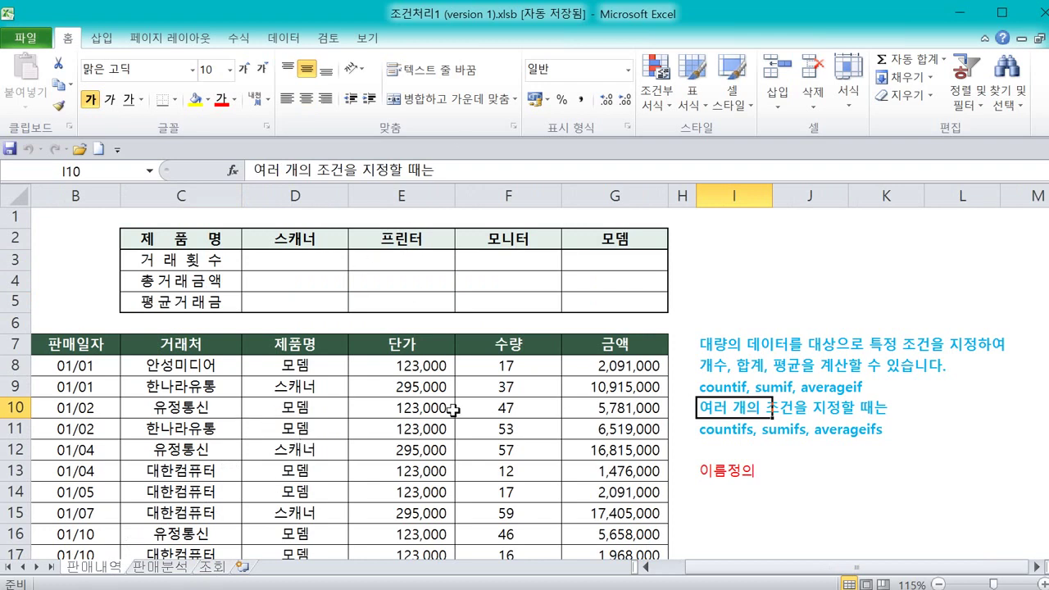
- Examine the sales records on the 판매내역 sheet down to the last row and return to the beginning
click(311, 429)
scroll(362, 423, down, 3)
scroll(362, 423, down, 20)
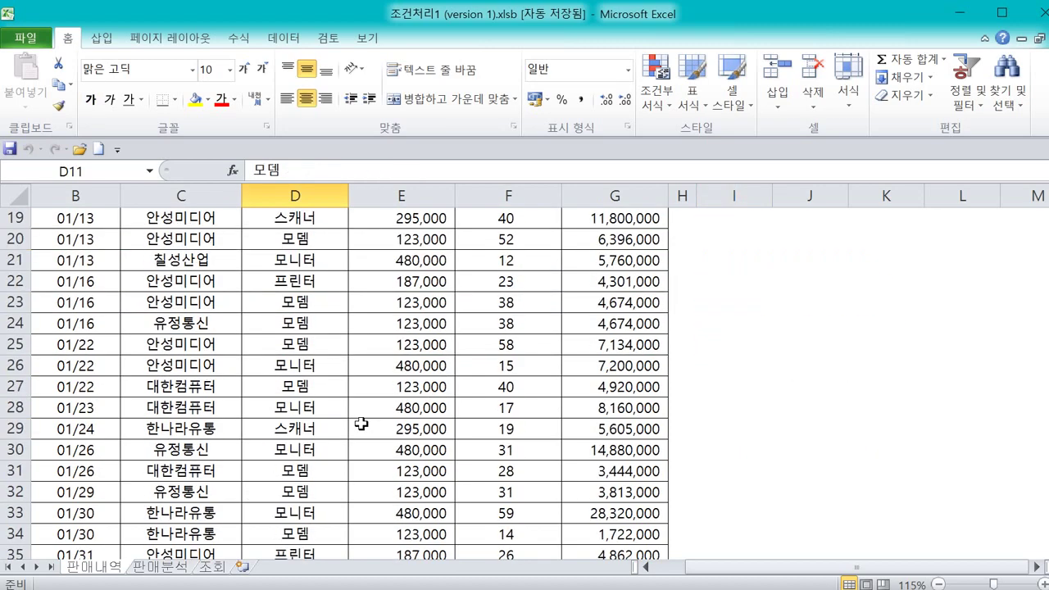
scroll(362, 424, down, 20)
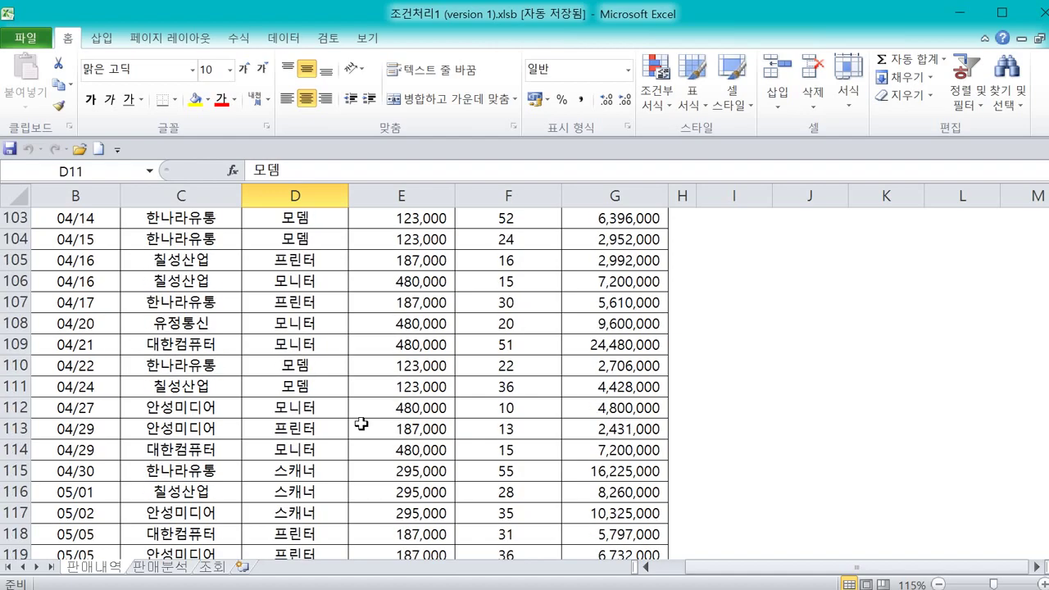
scroll(361, 424, down, 20)
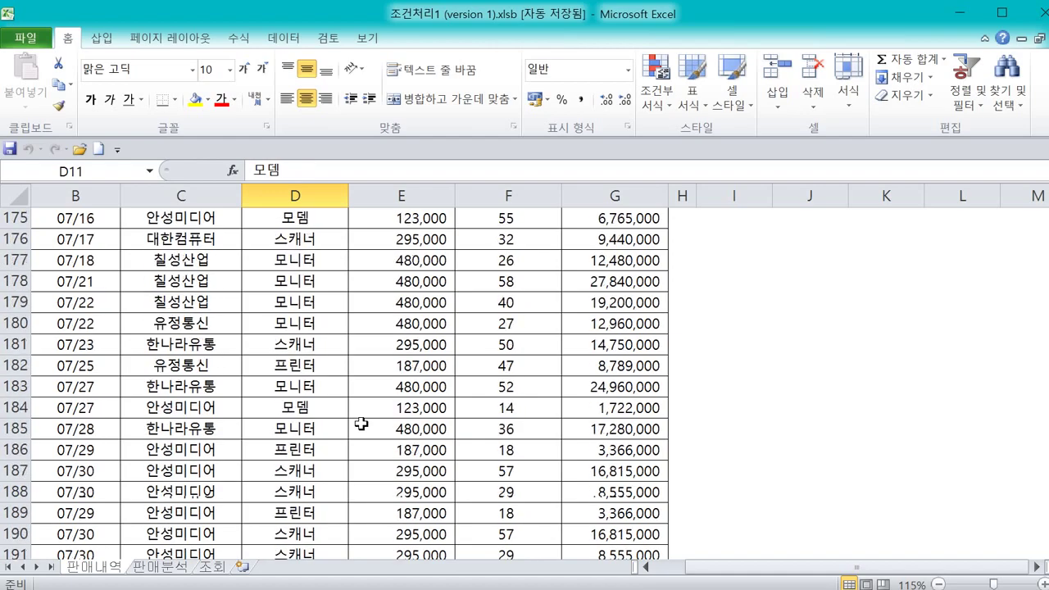
scroll(359, 429, down, 13)
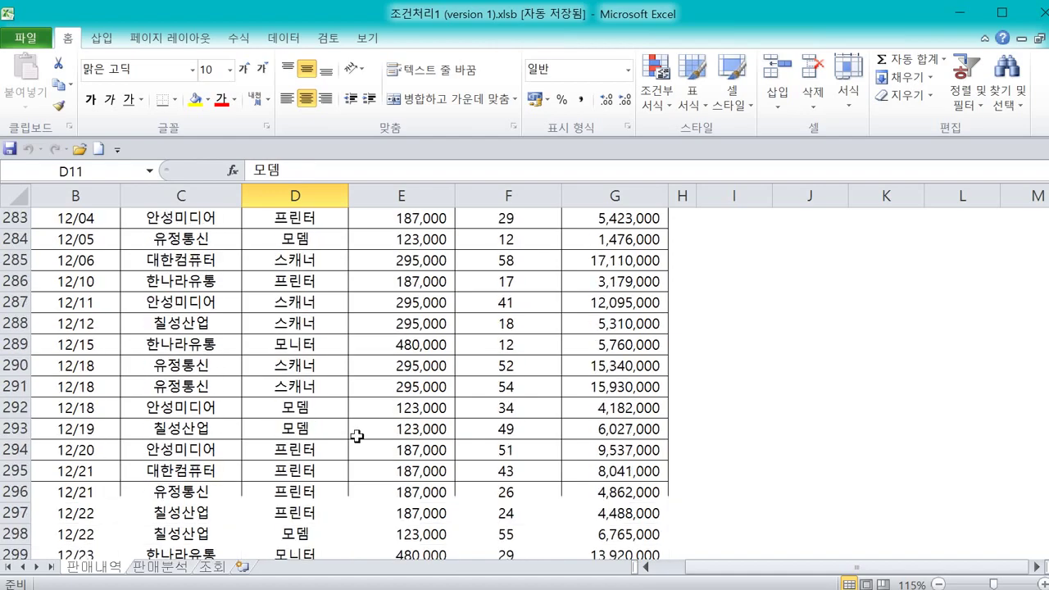
scroll(352, 434, up, 3)
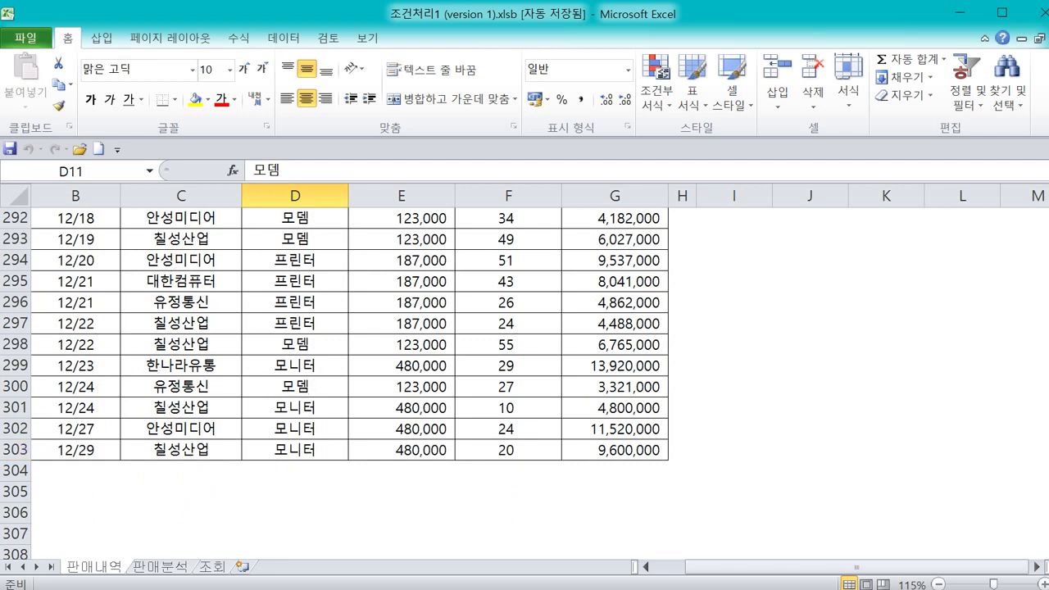
drag(1048, 536, 1048, 209)
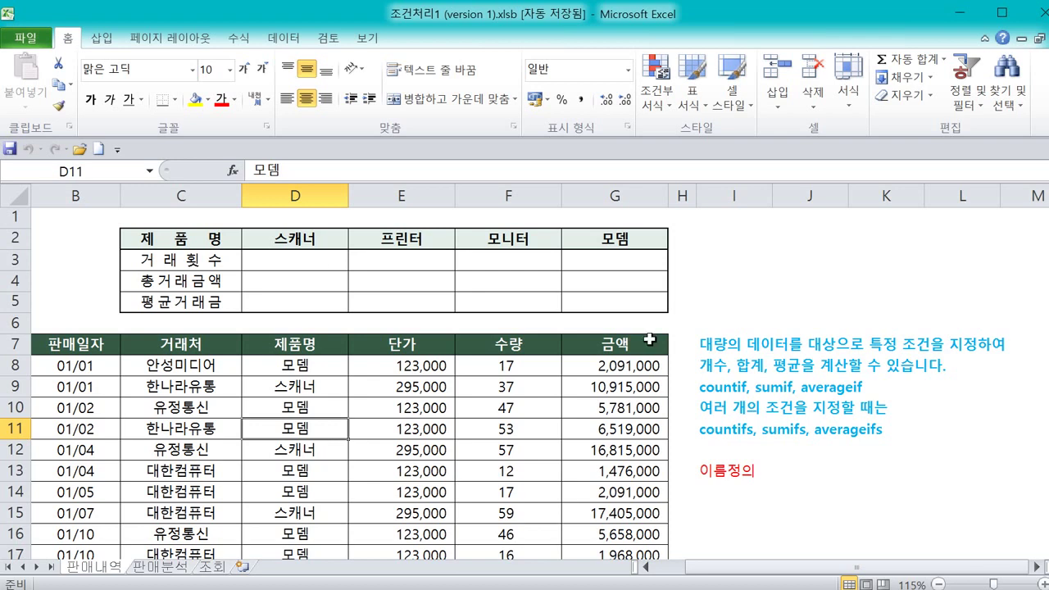
click(792, 368)
click(731, 390)
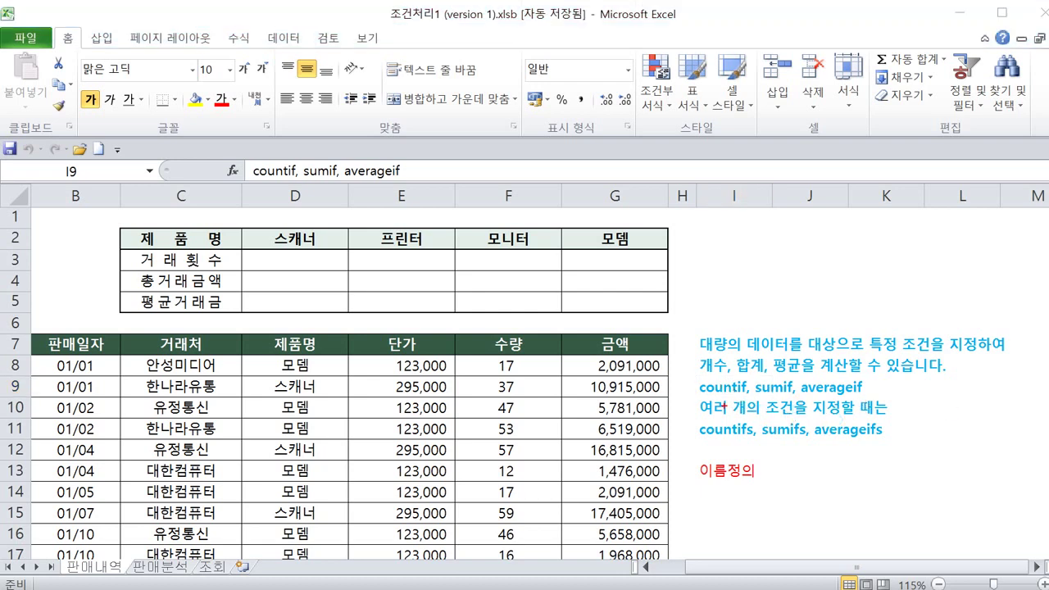
drag(691, 399, 728, 398)
drag(753, 399, 841, 399)
mouse_move(732, 394)
mouse_down()
mouse_move(738, 376)
mouse_move(751, 382)
mouse_move(748, 396)
mouse_move(794, 399)
mouse_up()
mouse_move(865, 399)
mouse_down()
mouse_move(846, 385)
mouse_move(861, 370)
mouse_move(868, 390)
mouse_up()
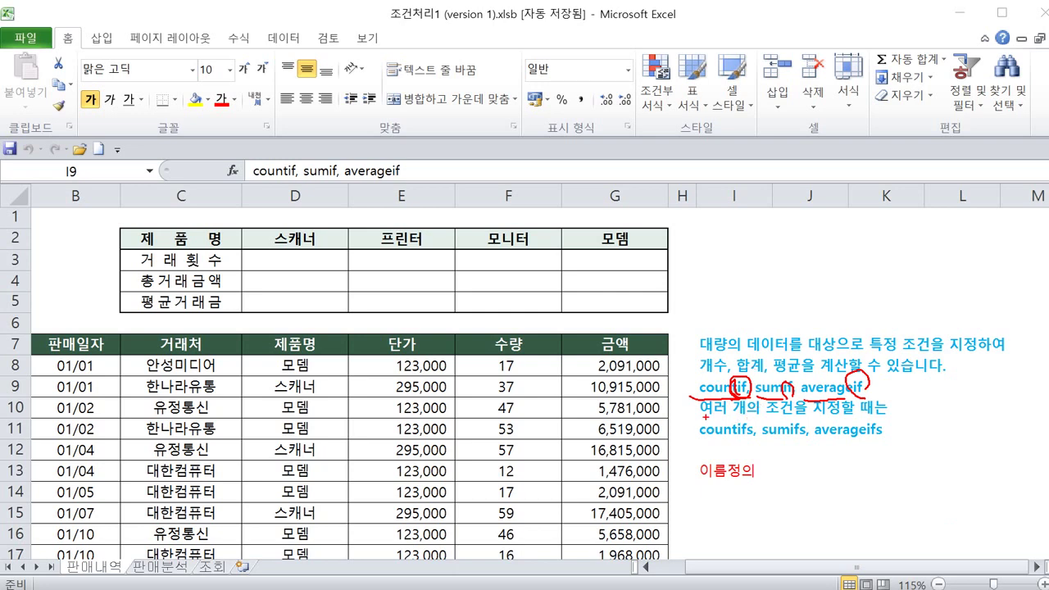
mouse_move(703, 418)
mouse_down()
mouse_move(697, 426)
mouse_move(859, 418)
mouse_up()
mouse_move(699, 440)
mouse_down()
mouse_move(750, 439)
mouse_move(801, 456)
mouse_move(800, 440)
mouse_move(795, 457)
mouse_up()
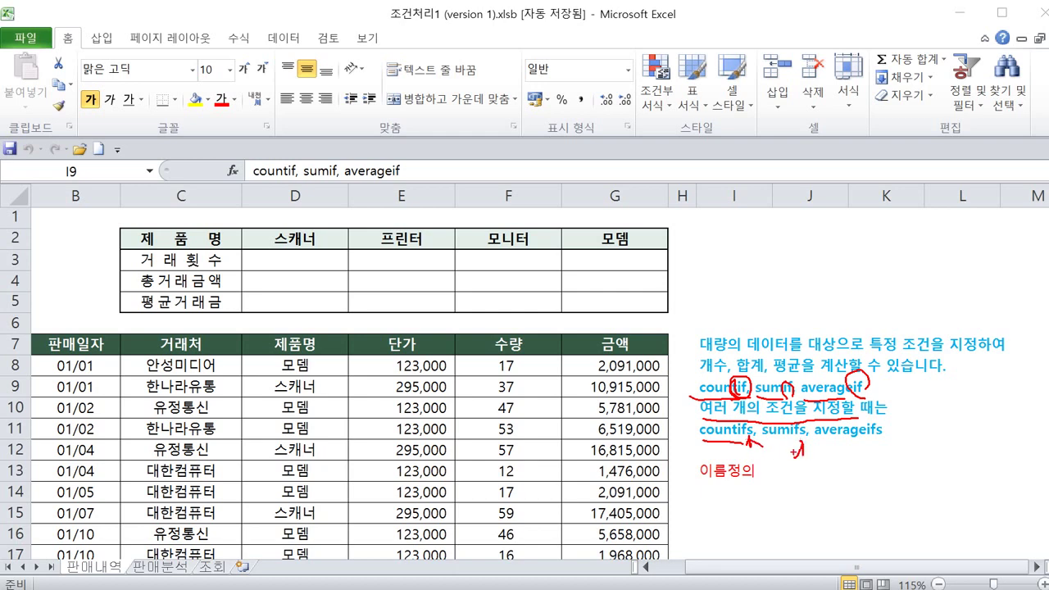
mouse_move(879, 441)
mouse_down()
mouse_move(882, 454)
mouse_move(869, 463)
mouse_move(897, 454)
mouse_up()
key(Escape)
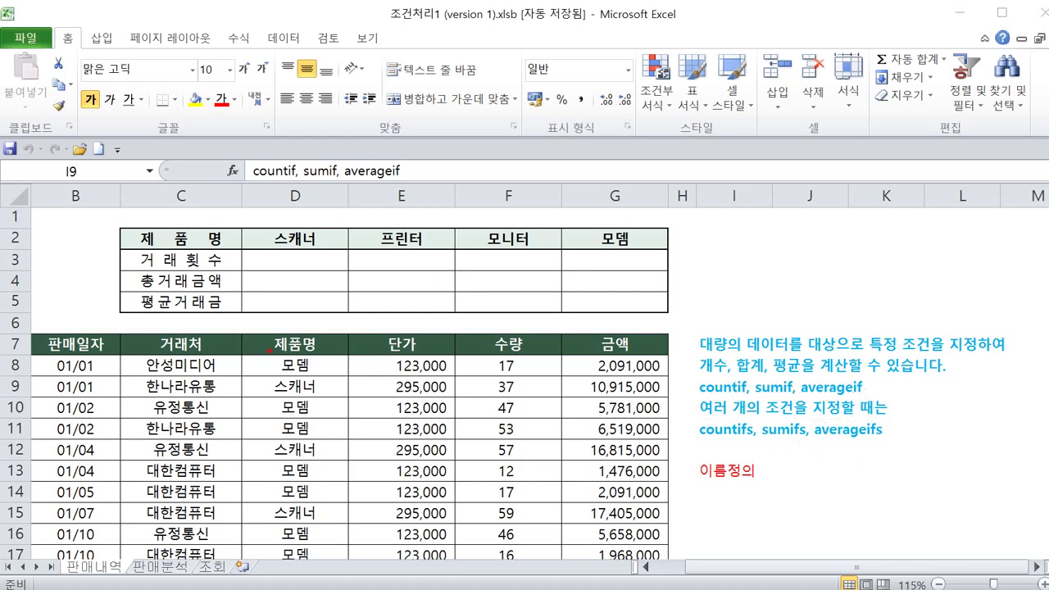
mouse_move(324, 317)
mouse_down()
mouse_move(159, 333)
mouse_move(246, 586)
mouse_move(608, 432)
mouse_move(359, 312)
mouse_move(310, 318)
mouse_up()
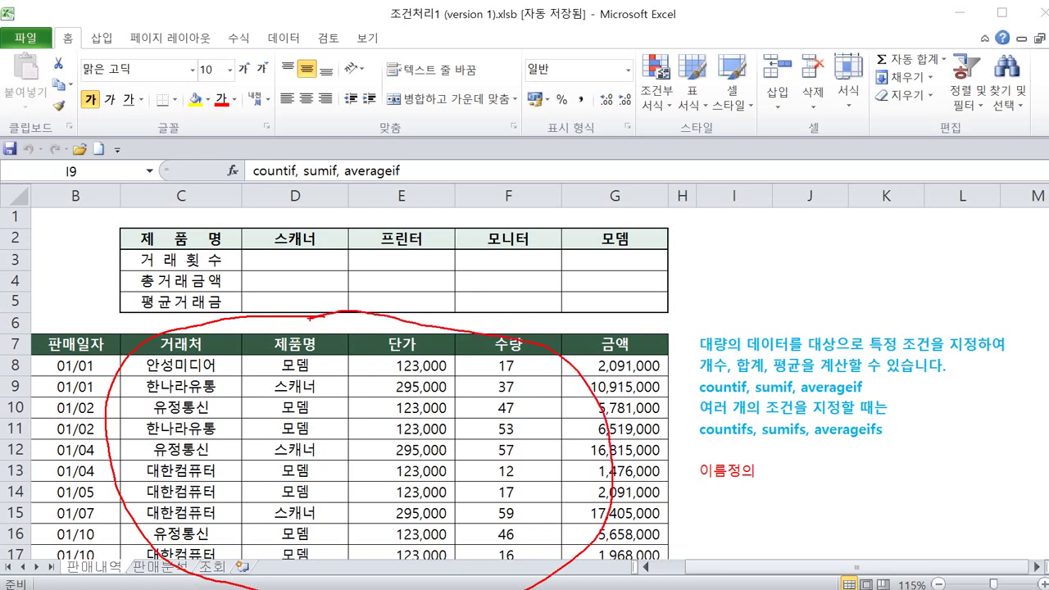
drag(229, 330, 256, 269)
drag(244, 262, 257, 282)
mouse_move(326, 247)
mouse_down()
mouse_move(328, 210)
mouse_move(336, 235)
mouse_move(400, 226)
mouse_move(415, 237)
mouse_up()
drag(490, 244, 610, 264)
key(Escape)
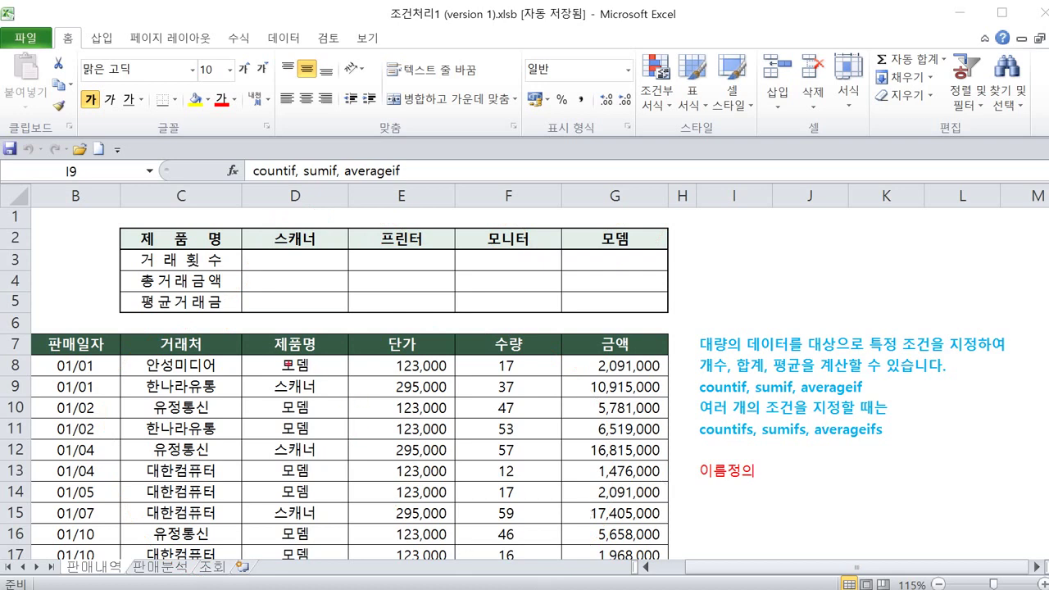
mouse_move(314, 324)
mouse_down()
mouse_move(246, 431)
mouse_move(302, 579)
mouse_move(362, 401)
mouse_move(342, 354)
mouse_up()
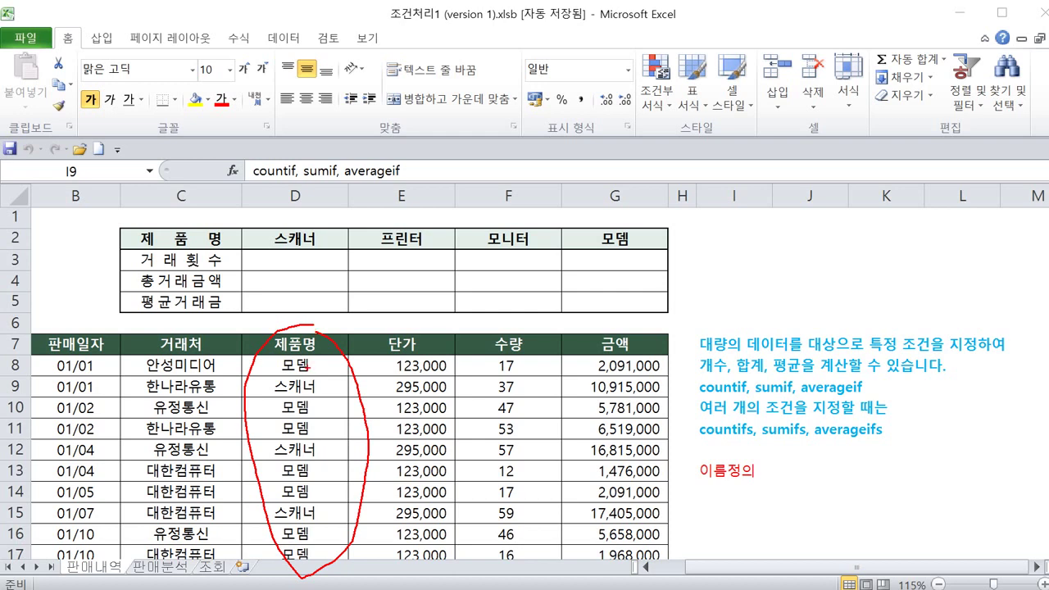
mouse_move(300, 400)
mouse_down()
mouse_move(284, 397)
mouse_move(291, 370)
mouse_move(321, 398)
mouse_move(308, 402)
mouse_up()
mouse_move(319, 468)
mouse_down()
mouse_move(288, 466)
mouse_move(316, 445)
mouse_up()
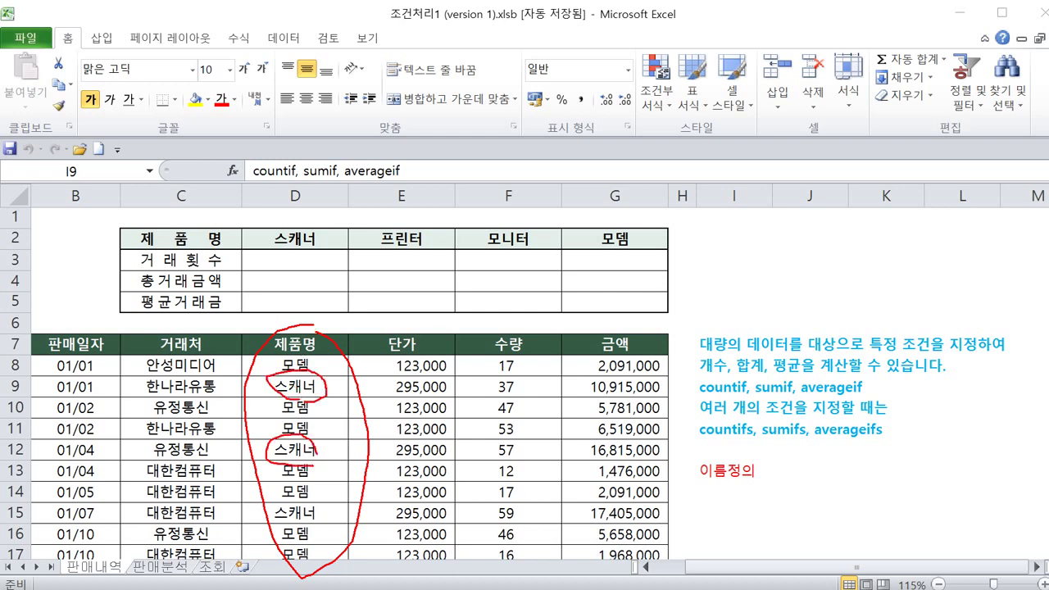
mouse_move(318, 517)
mouse_down()
mouse_move(295, 523)
mouse_move(322, 520)
mouse_up()
mouse_move(285, 328)
mouse_down()
mouse_move(259, 284)
mouse_move(267, 254)
mouse_move(260, 263)
mouse_up()
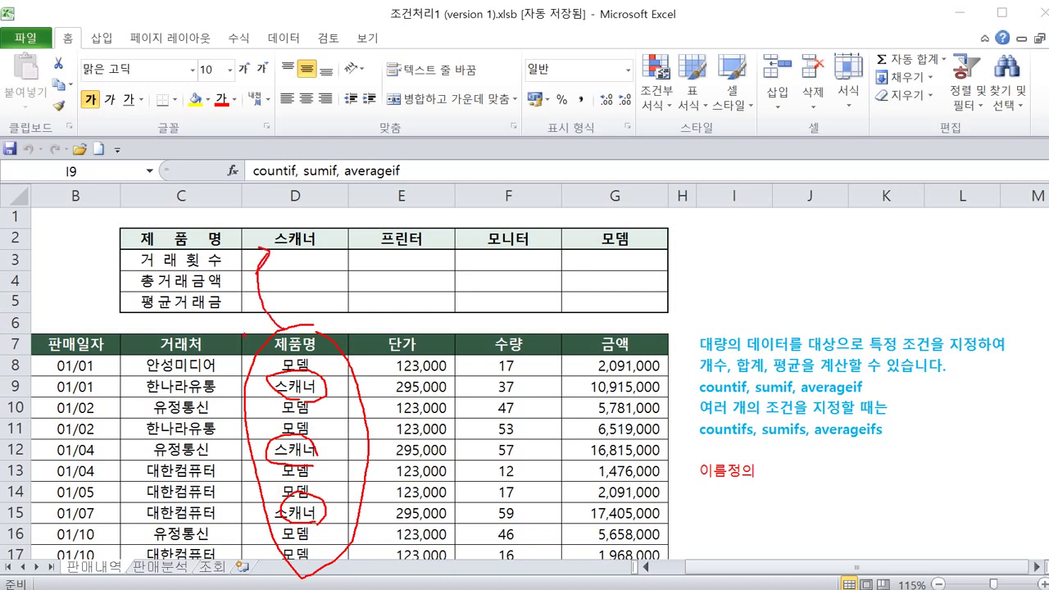
drag(133, 286, 241, 294)
mouse_move(274, 393)
mouse_down()
mouse_move(277, 367)
mouse_move(328, 374)
mouse_move(328, 404)
mouse_move(293, 403)
mouse_up()
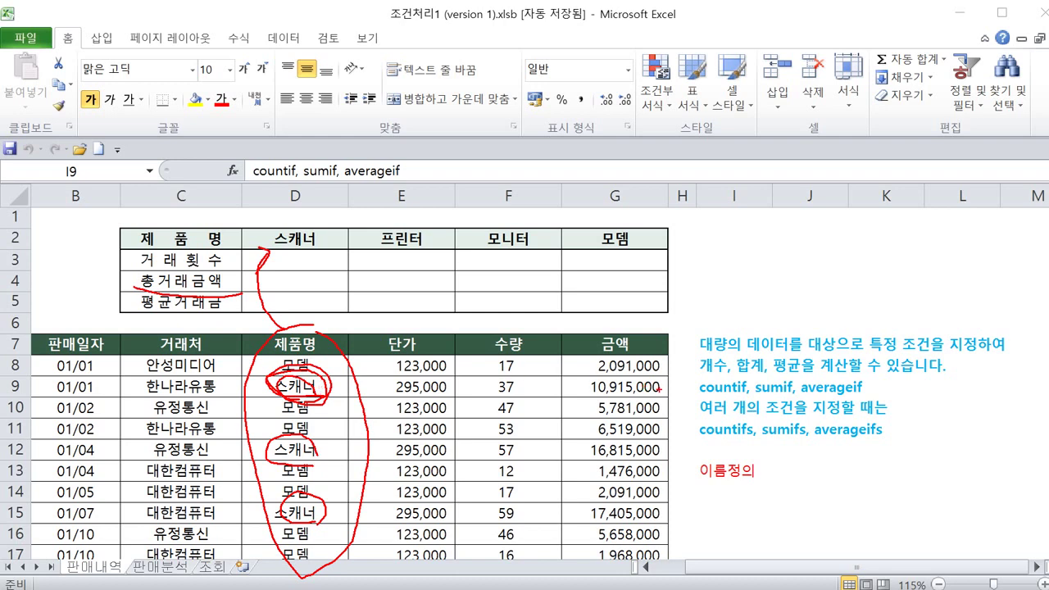
mouse_move(649, 387)
mouse_down()
mouse_move(595, 402)
mouse_move(651, 375)
mouse_up()
mouse_move(660, 443)
mouse_down()
mouse_move(648, 460)
mouse_move(584, 452)
mouse_move(668, 427)
mouse_up()
mouse_move(655, 519)
mouse_down()
mouse_move(610, 533)
mouse_move(664, 483)
mouse_move(662, 523)
mouse_up()
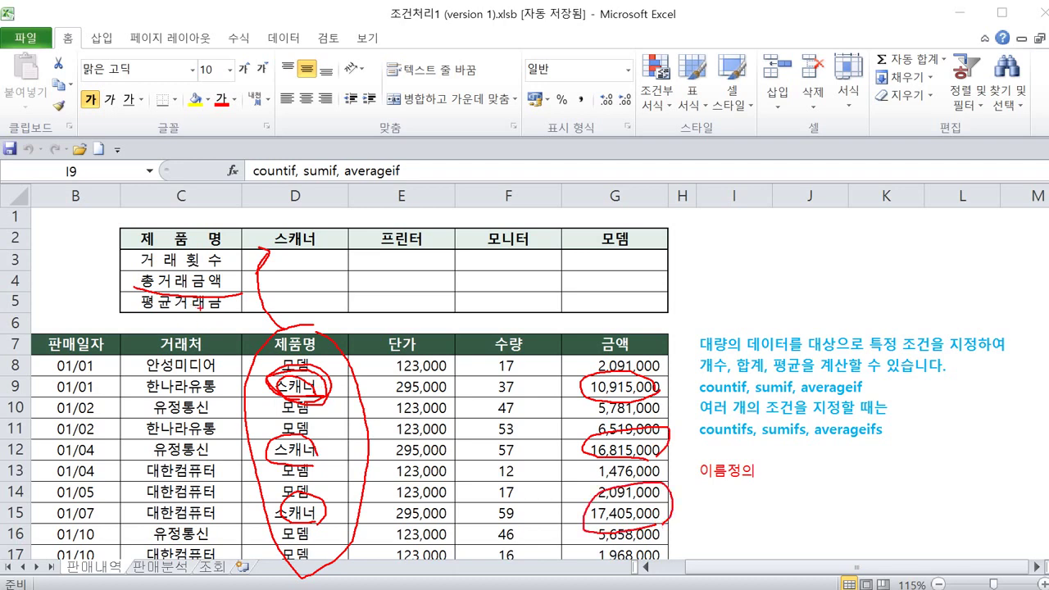
mouse_move(222, 318)
mouse_down()
mouse_move(144, 310)
mouse_move(144, 294)
mouse_move(213, 295)
mouse_up()
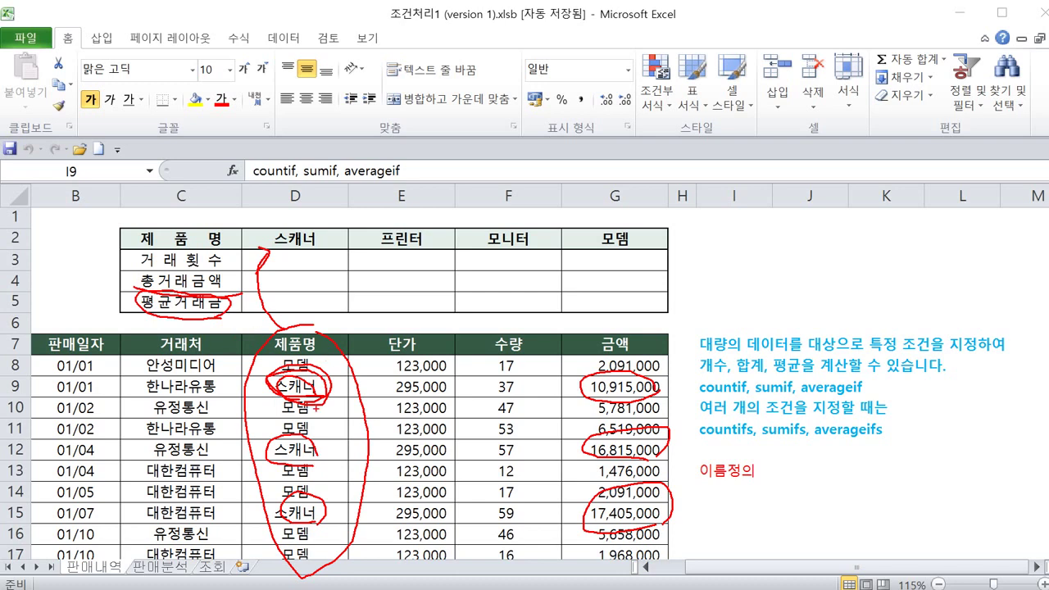
mouse_move(316, 405)
mouse_down()
mouse_move(279, 403)
mouse_move(277, 375)
mouse_move(320, 396)
mouse_move(382, 382)
mouse_move(561, 381)
mouse_up()
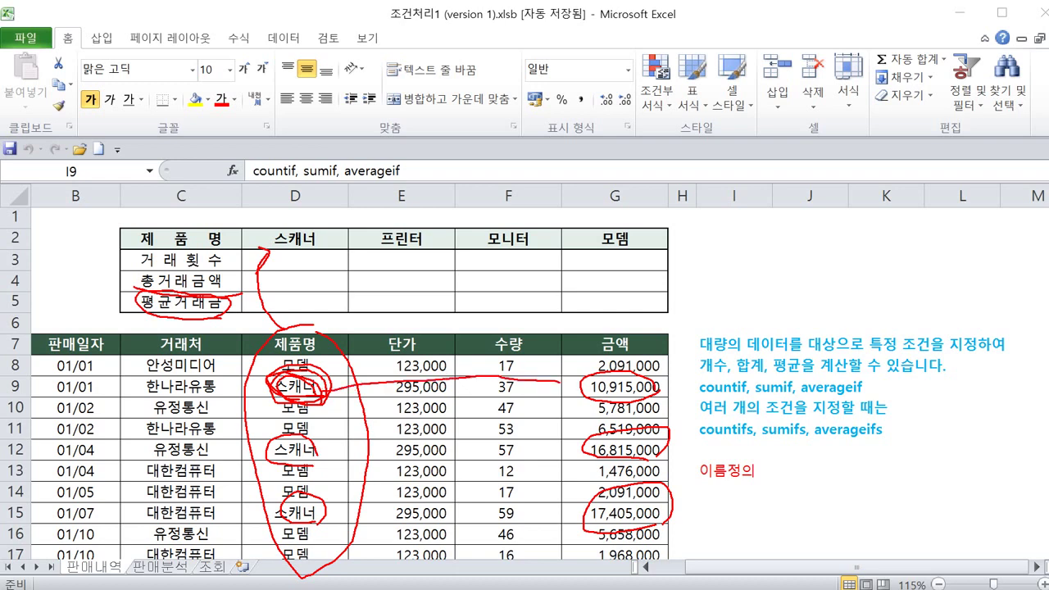
mouse_move(635, 391)
mouse_down()
mouse_move(585, 409)
mouse_move(636, 376)
mouse_up()
key(Escape)
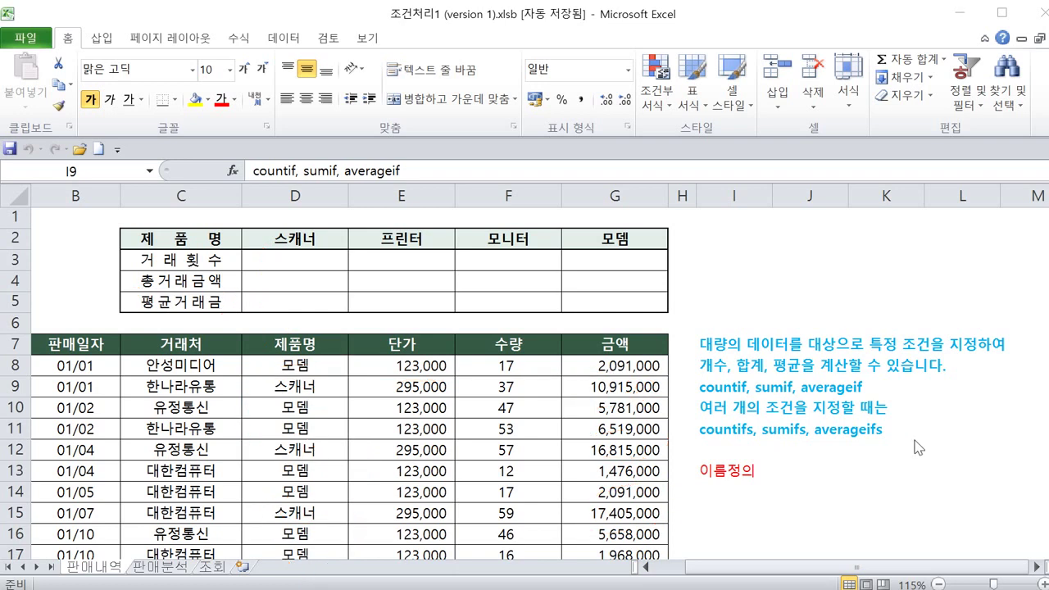
- Try to select the product names in the 제품명 column from cell D8 downward
click(722, 470)
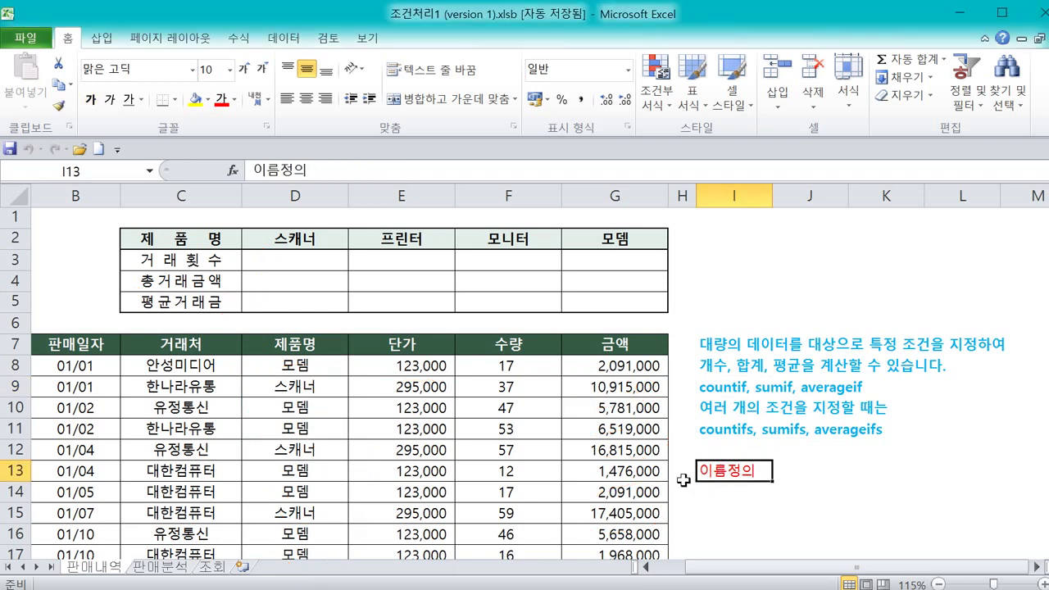
click(316, 365)
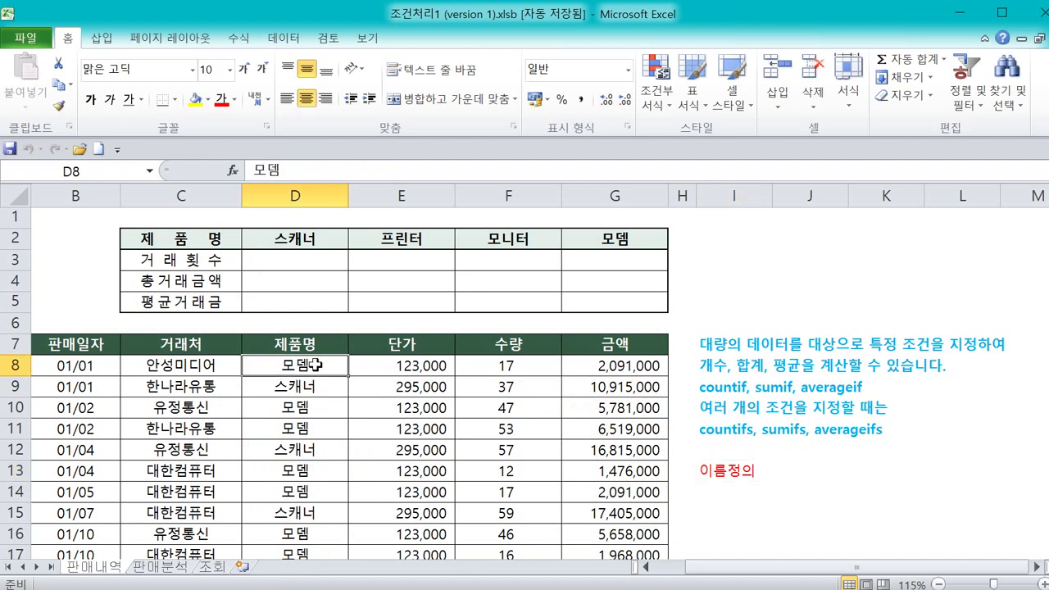
drag(315, 366, 338, 101)
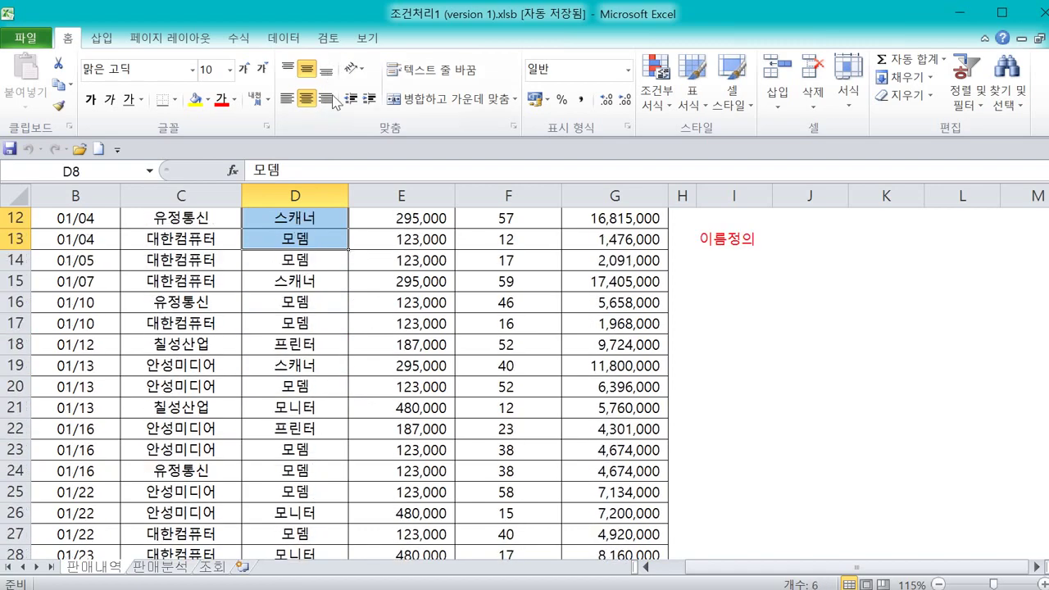
scroll(353, 261, up, 4)
click(327, 433)
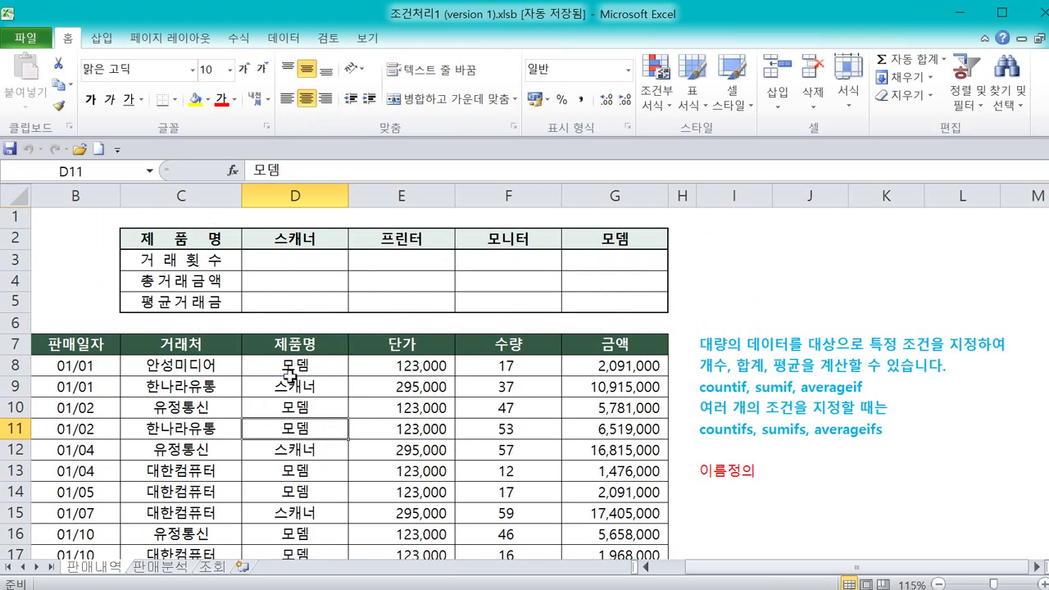
click(715, 470)
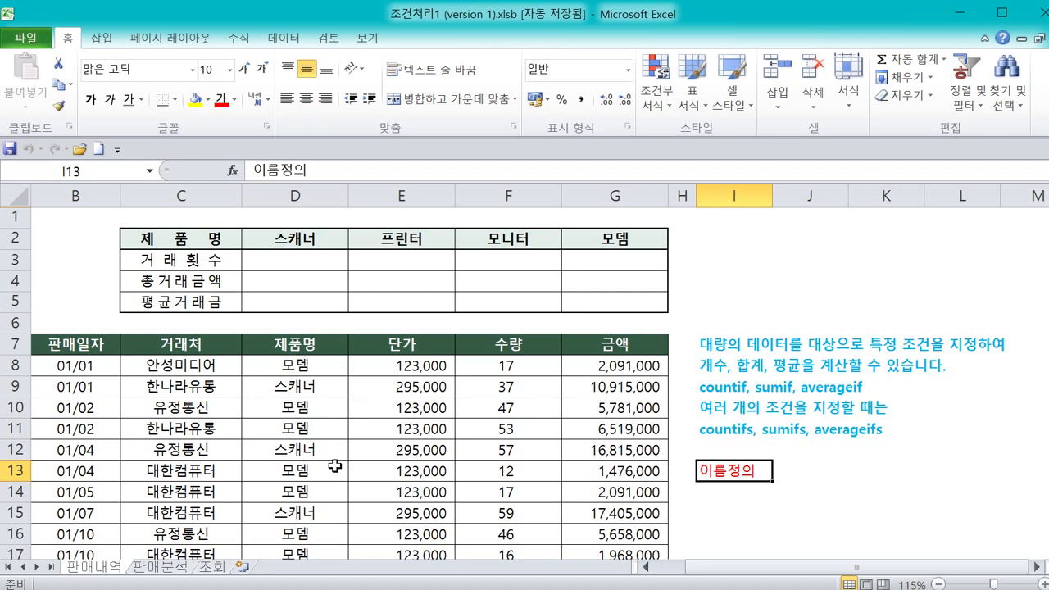
click(271, 366)
drag(272, 385, 264, 551)
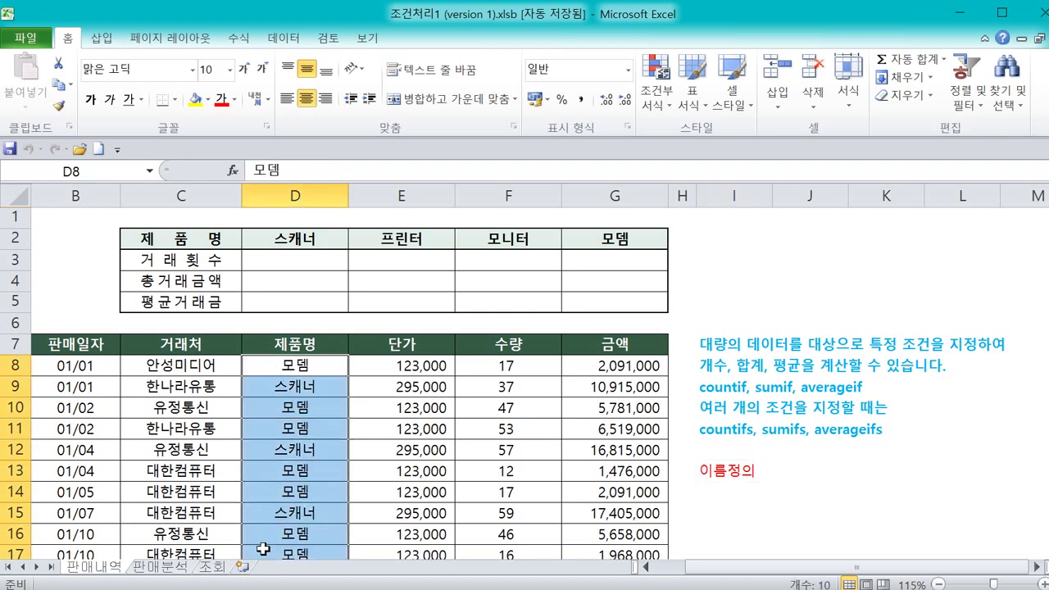
click(318, 435)
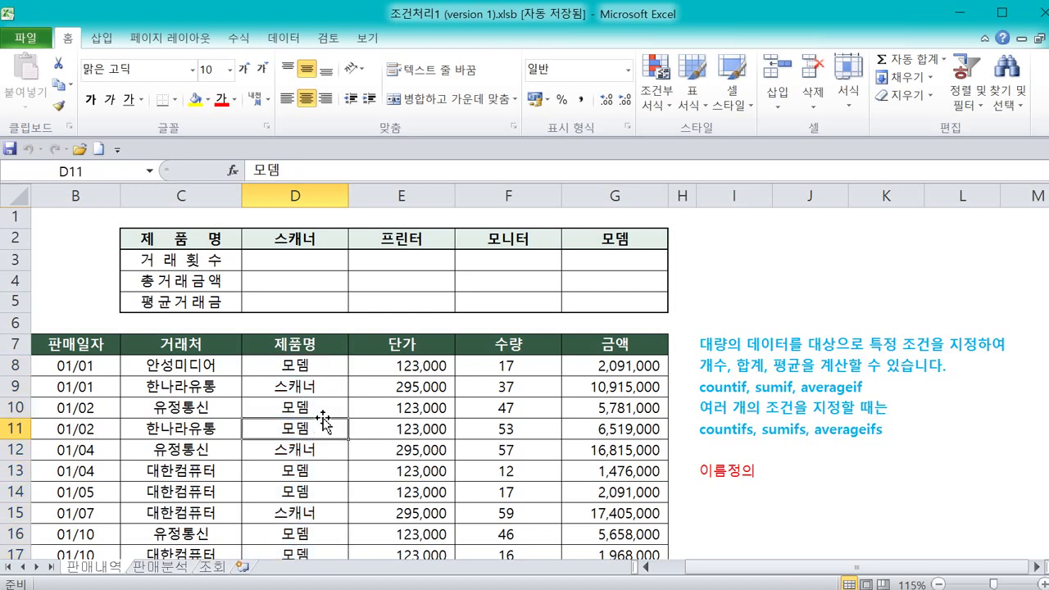
- Select all product names in the 제품명 column, from D8 to the last record in D303
click(300, 361)
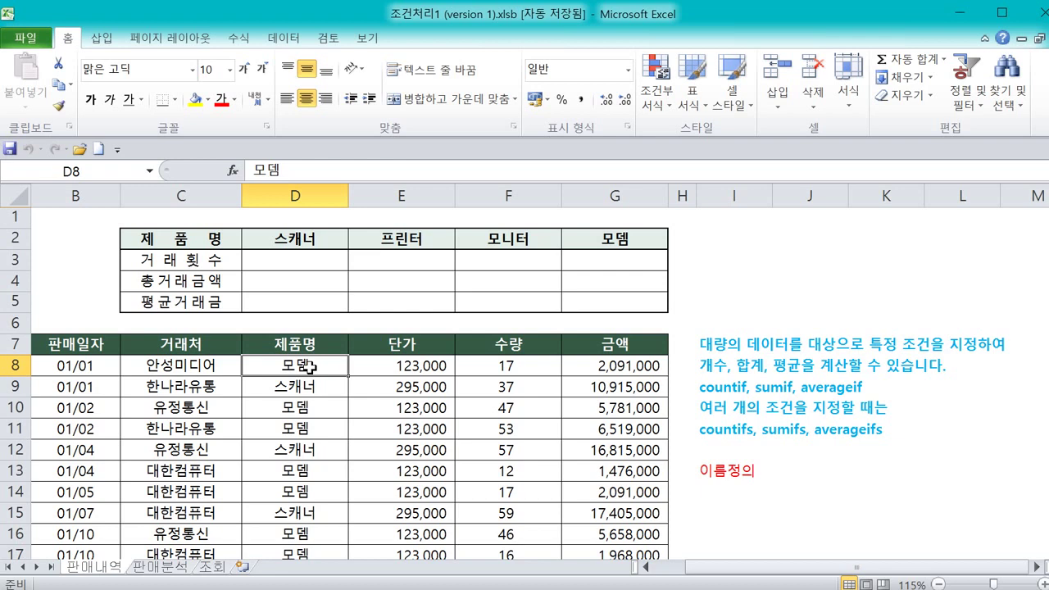
key(ctrl+shift+Down)
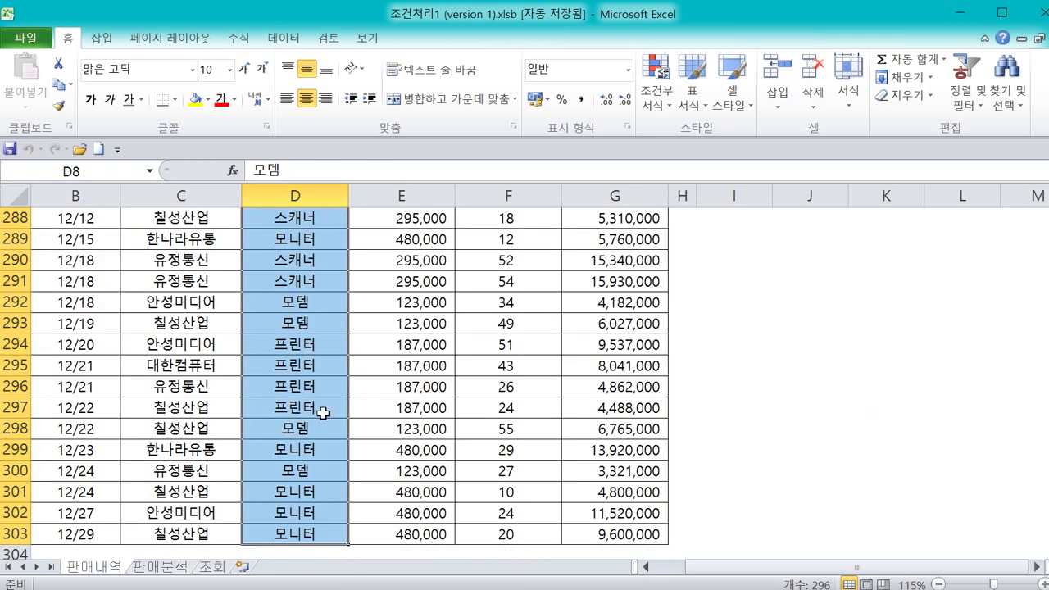
scroll(324, 413, up, 20)
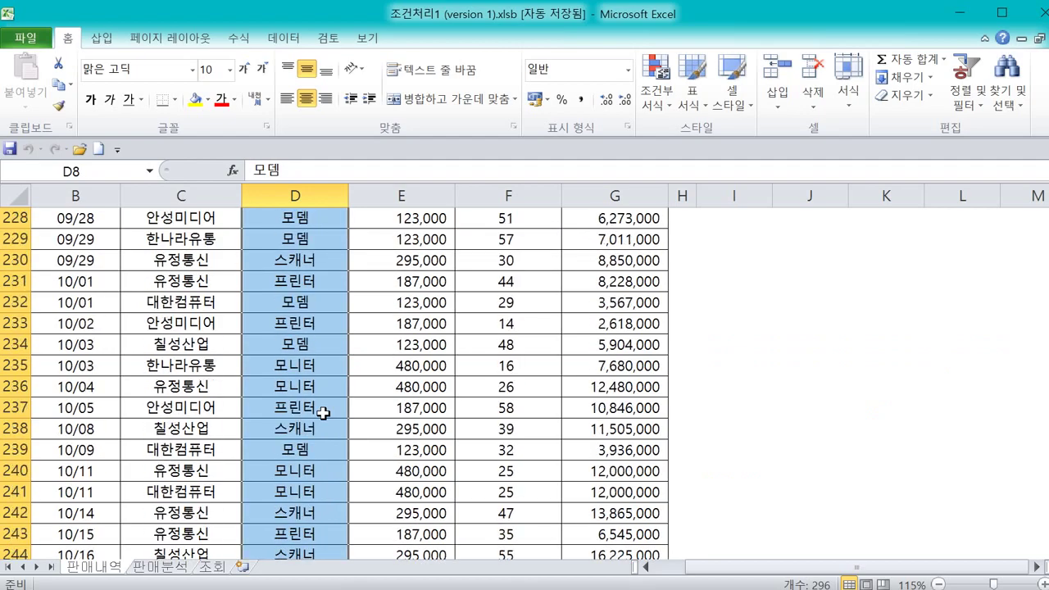
scroll(324, 414, up, 4)
scroll(323, 413, up, 20)
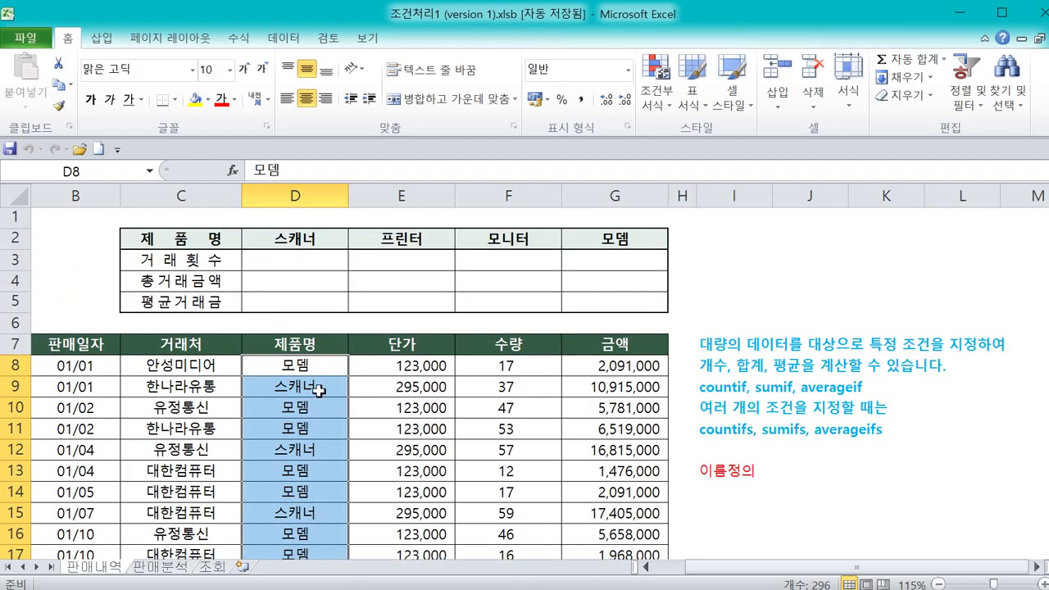
key(ctrl+2)
mouse_move(137, 194)
mouse_down()
mouse_move(28, 143)
mouse_move(139, 190)
mouse_up()
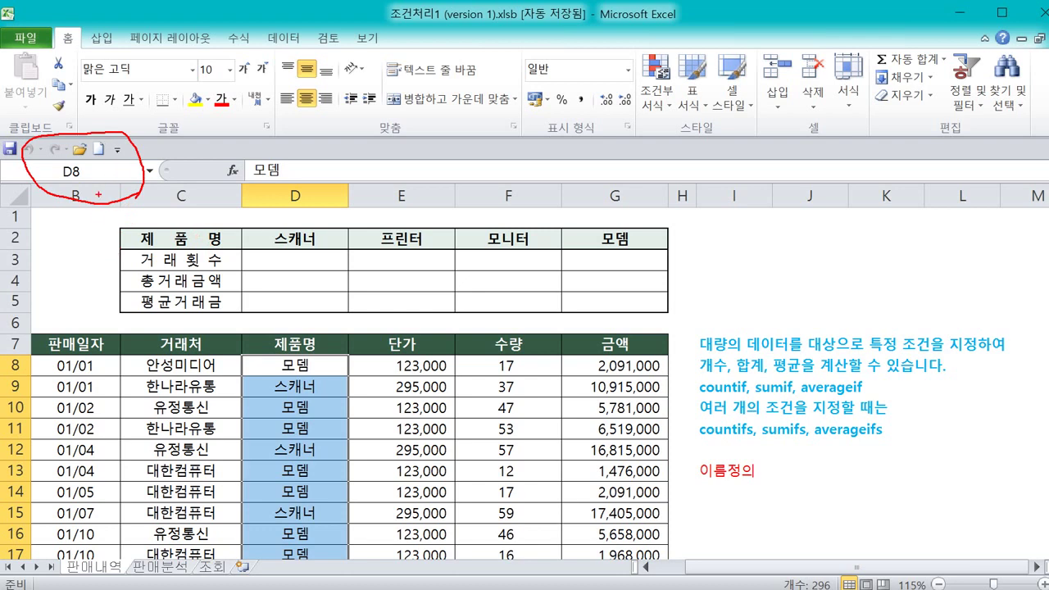
drag(49, 157, 104, 148)
mouse_move(323, 351)
mouse_down()
mouse_move(305, 365)
mouse_move(285, 316)
mouse_move(332, 350)
mouse_up()
mouse_move(269, 332)
mouse_down()
mouse_move(172, 253)
mouse_move(145, 207)
mouse_move(259, 333)
mouse_up()
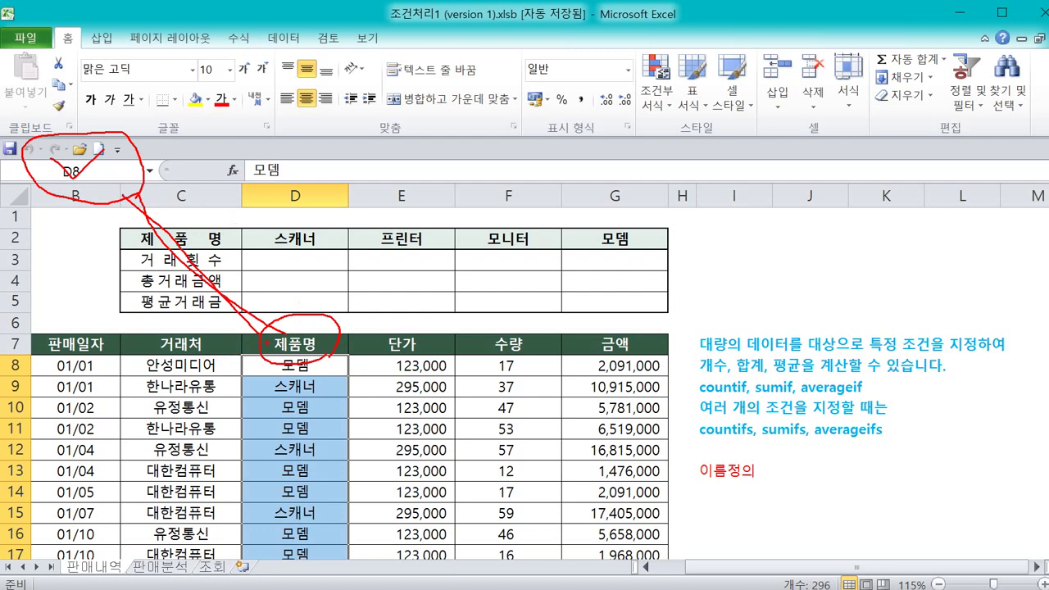
key(Escape)
- Name the selected range of product names 제품명
click(85, 172)
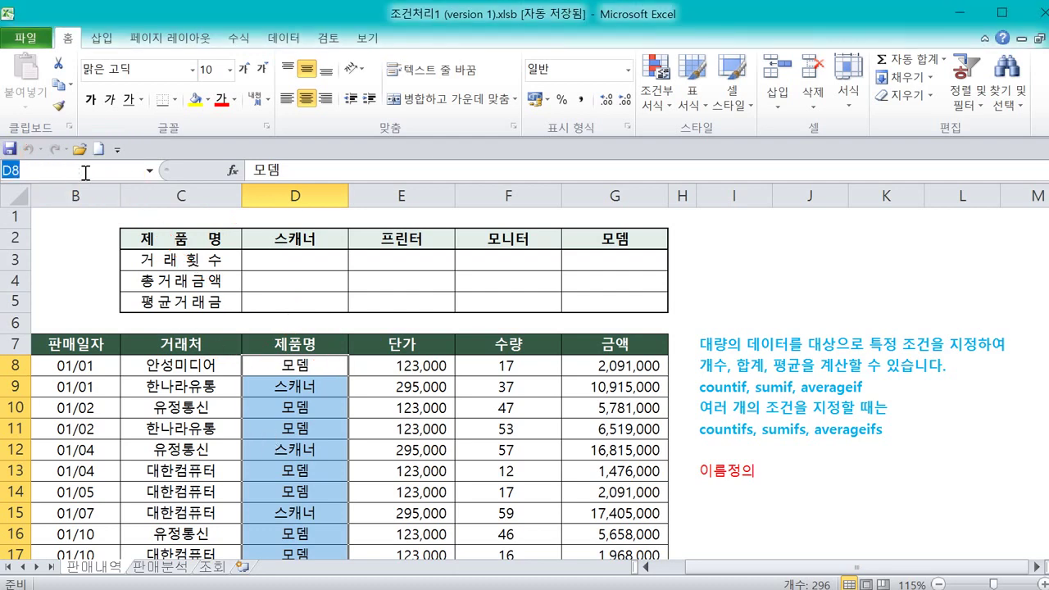
key(BackSpace)
text(제품명)
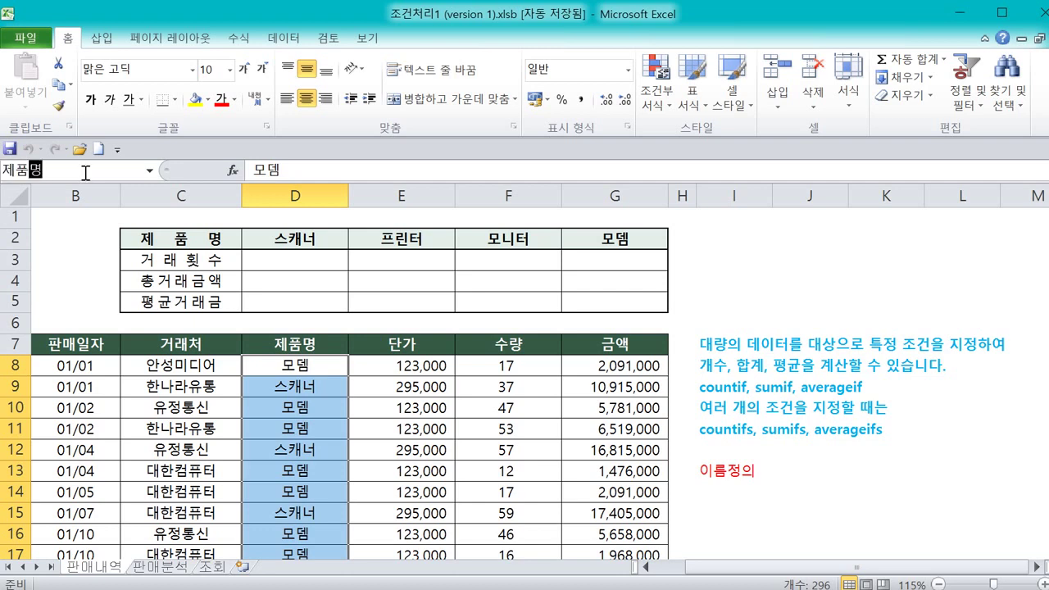
key(Return)
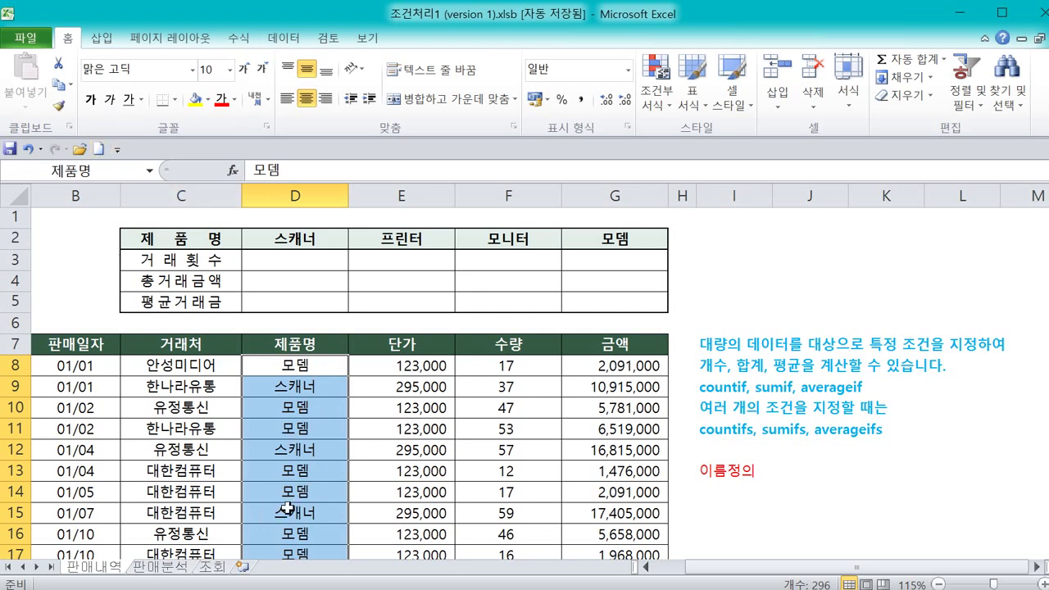
- Select all unit prices in the 단가 column, from E8 to the last record in E303
mouse_move(422, 363)
mouse_down()
mouse_move(428, 380)
mouse_move(441, 365)
mouse_up()
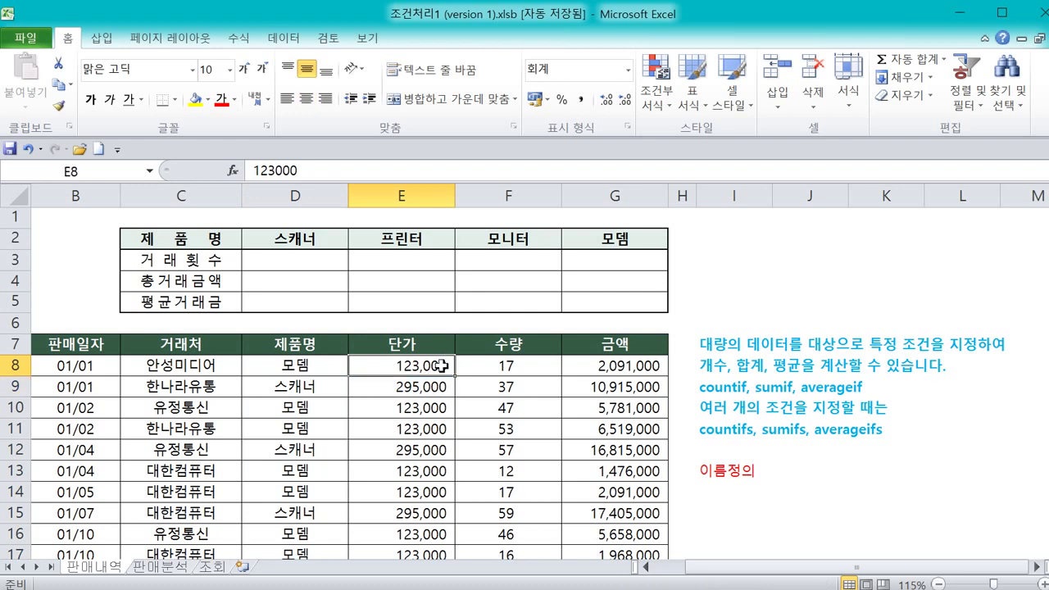
key(ctrl+shift+Down)
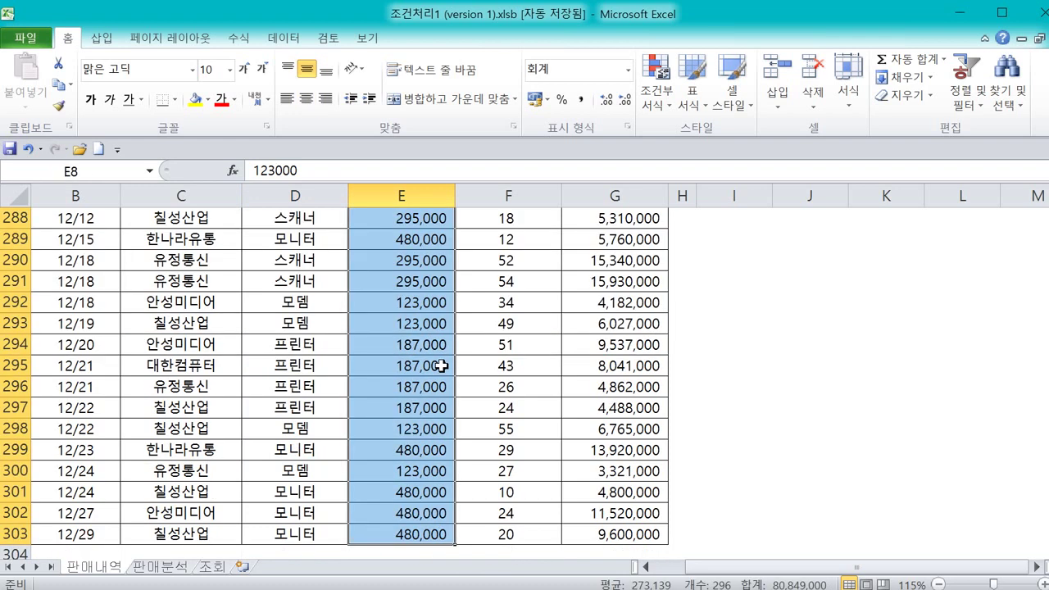
scroll(464, 442, up, 19)
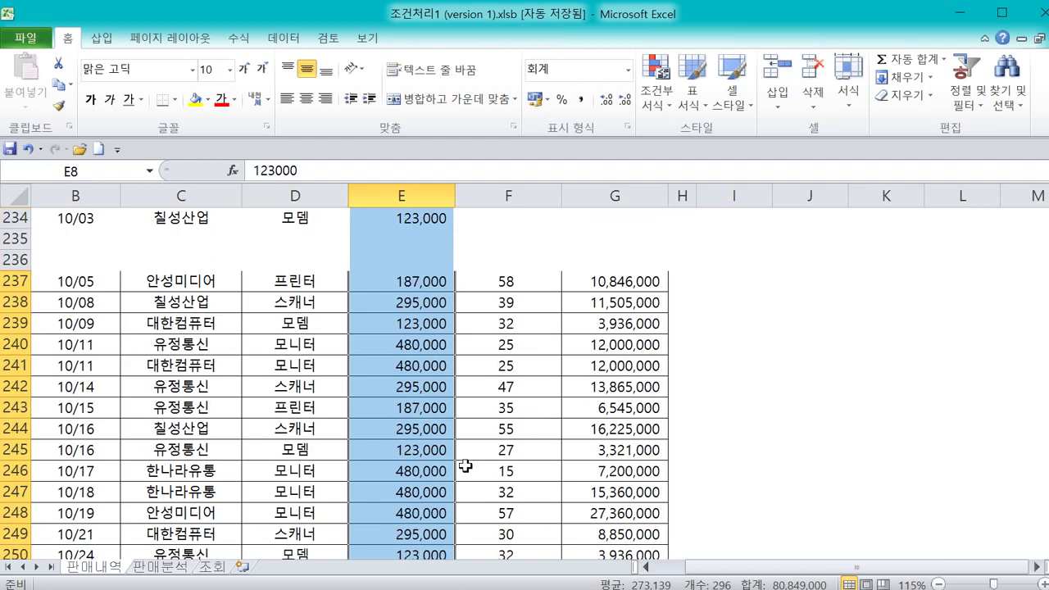
scroll(1008, 426, up, 20)
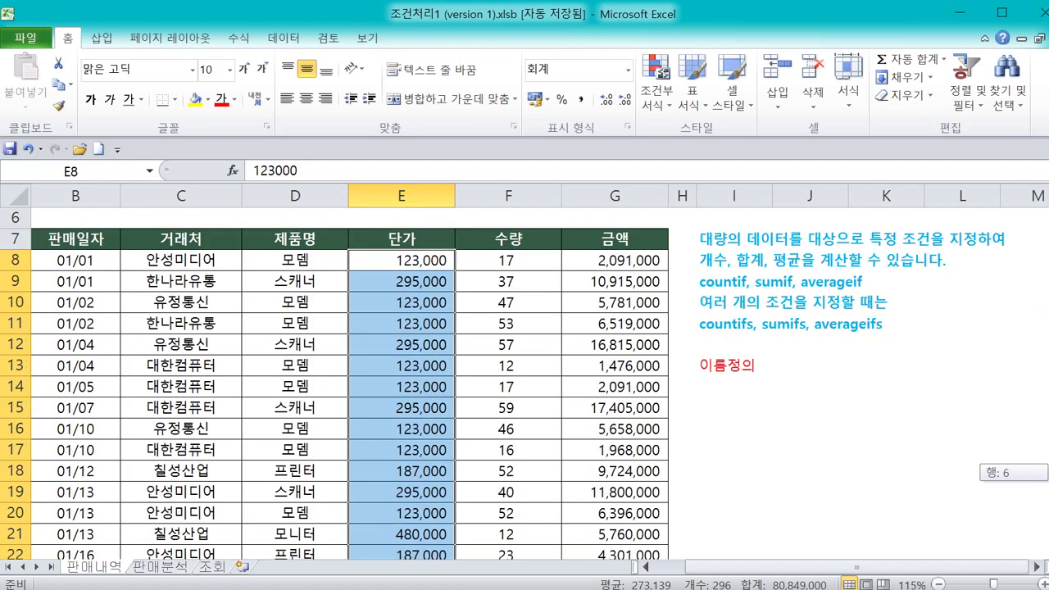
click(534, 393)
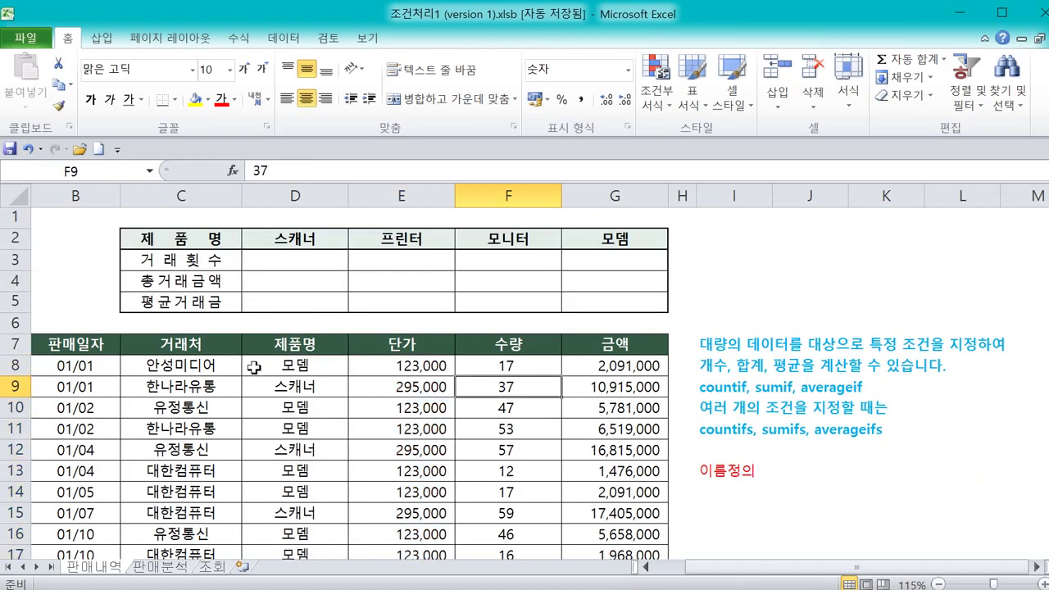
drag(276, 339, 290, 447)
click(313, 468)
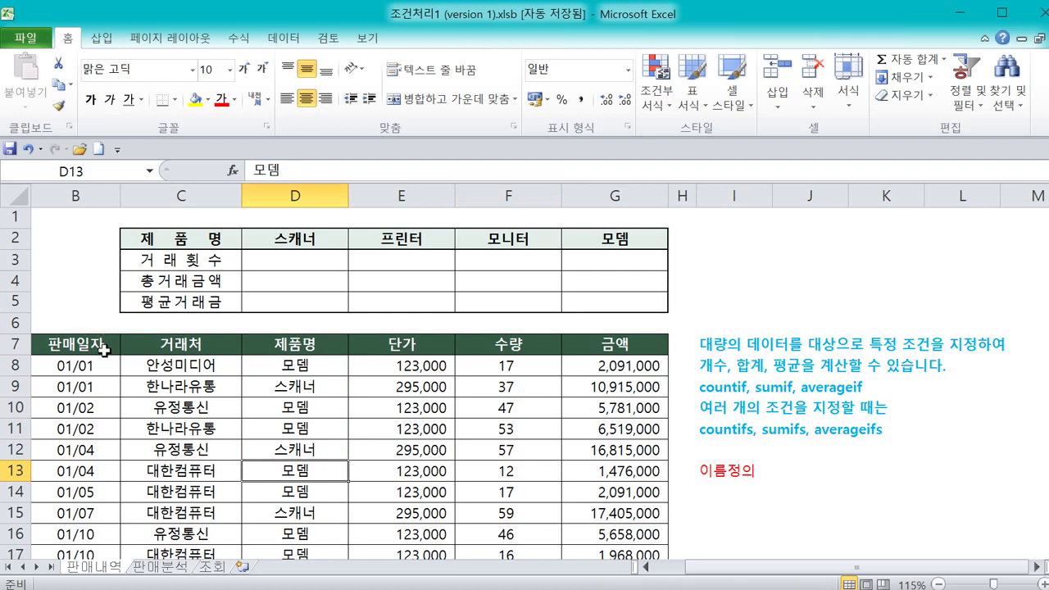
drag(91, 354, 86, 449)
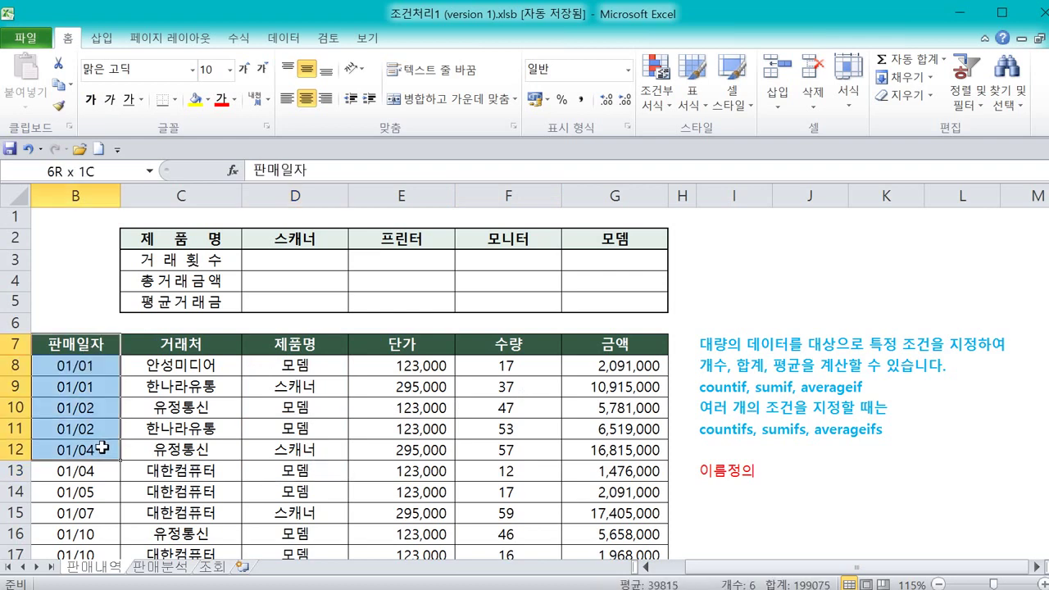
drag(181, 342, 203, 493)
drag(297, 351, 316, 519)
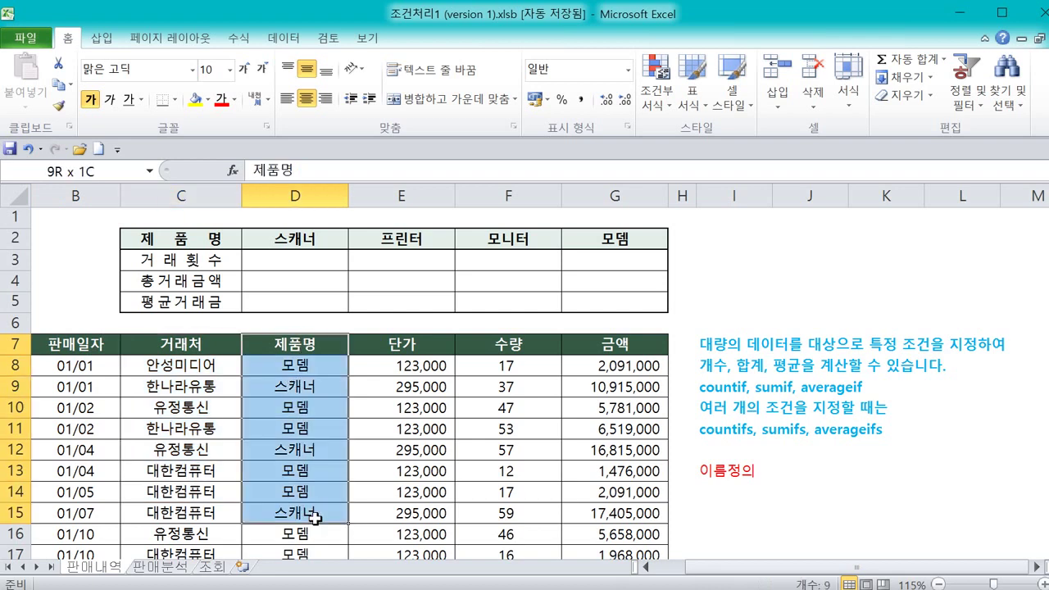
click(408, 344)
drag(410, 344, 428, 490)
drag(507, 350, 518, 485)
click(613, 358)
drag(613, 358, 630, 473)
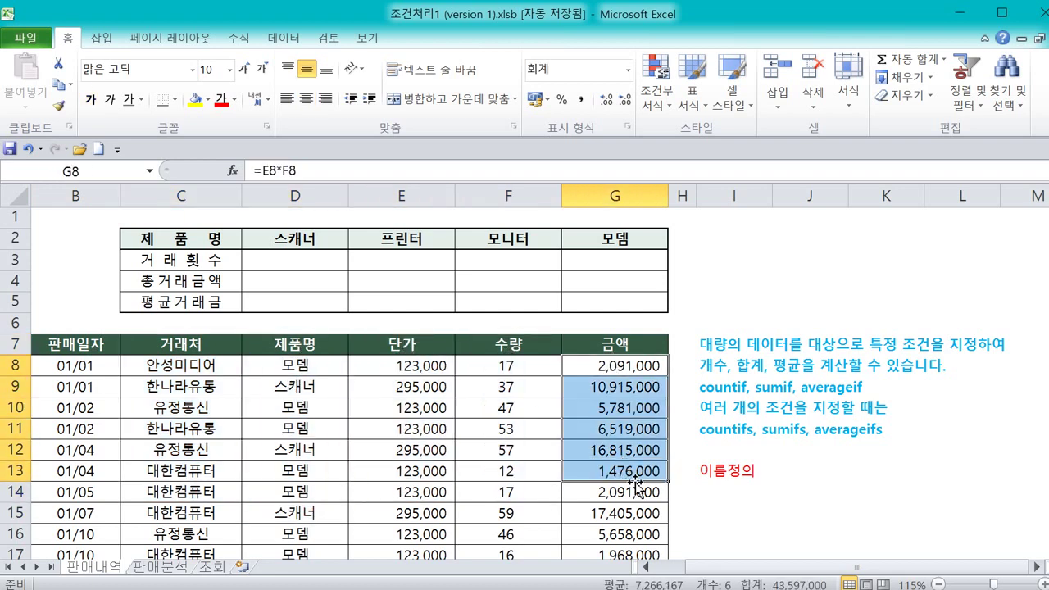
click(419, 494)
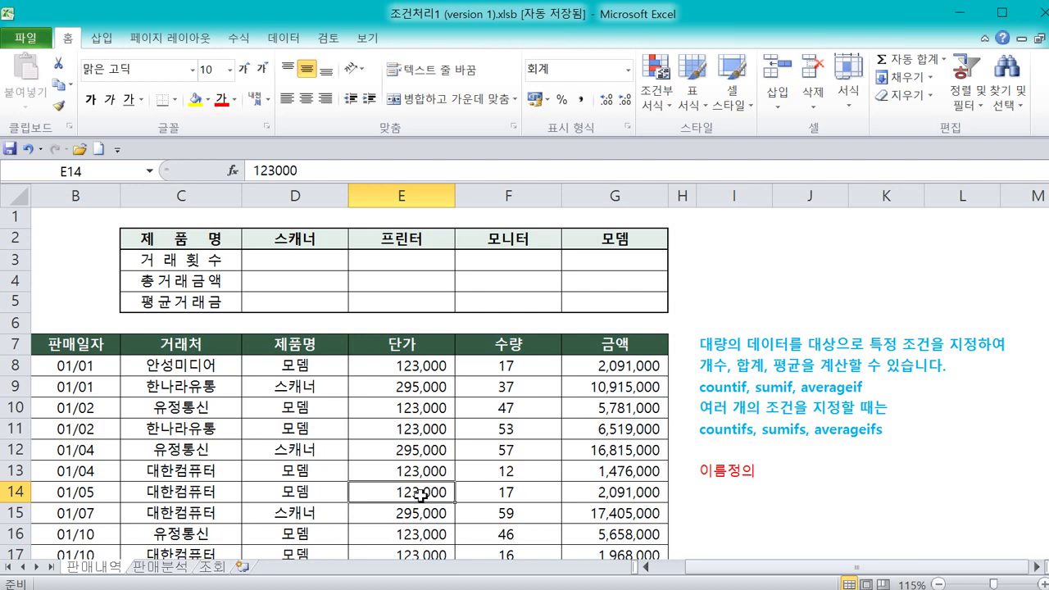
drag(197, 340, 184, 451)
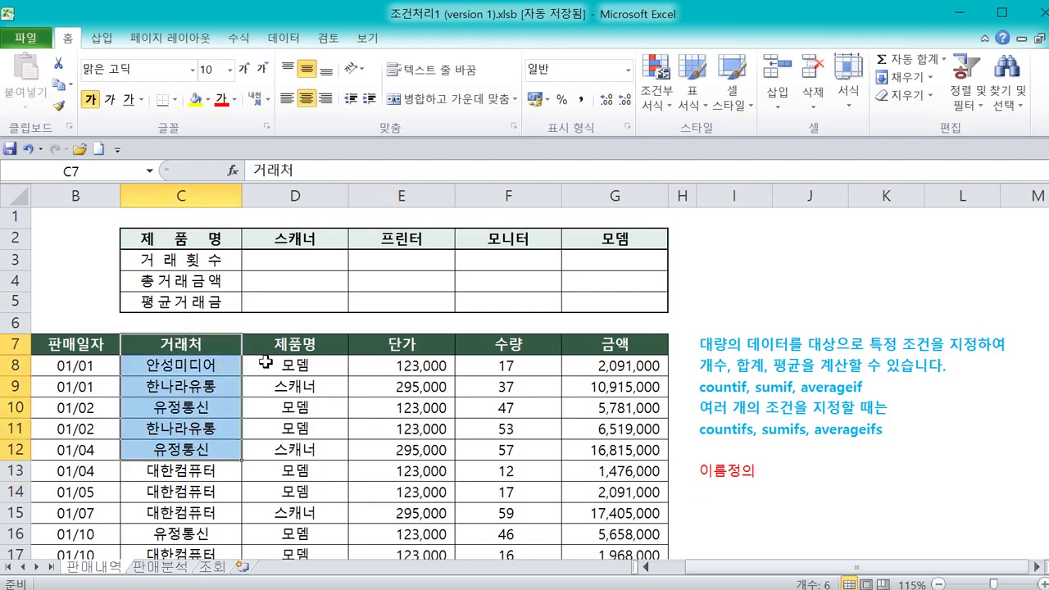
drag(266, 362, 293, 424)
click(374, 426)
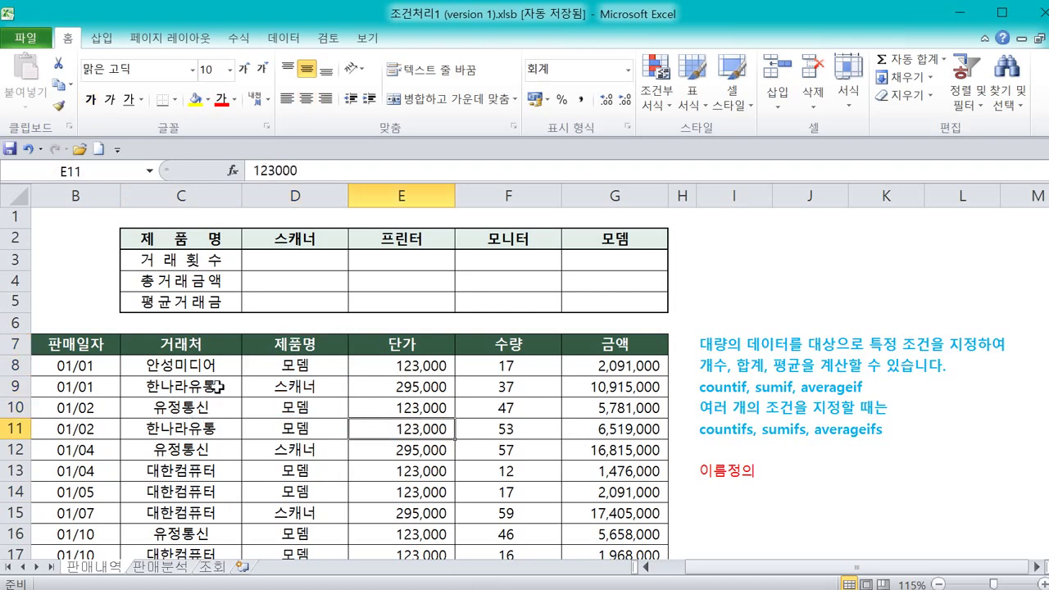
- Select the entire sales table including its header row and bring up the formula commands
click(334, 404)
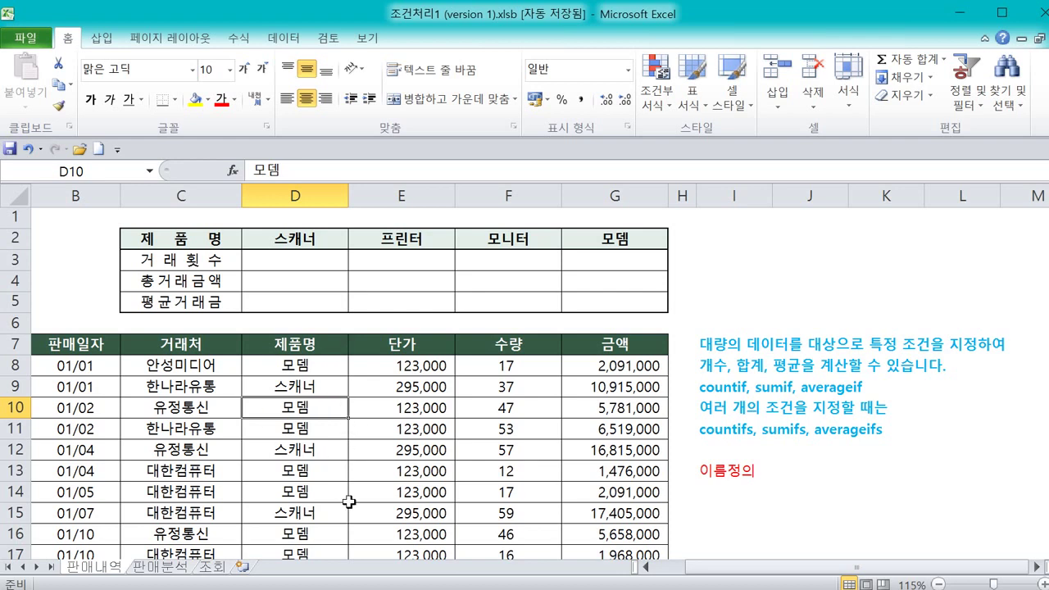
key(ctrl+a)
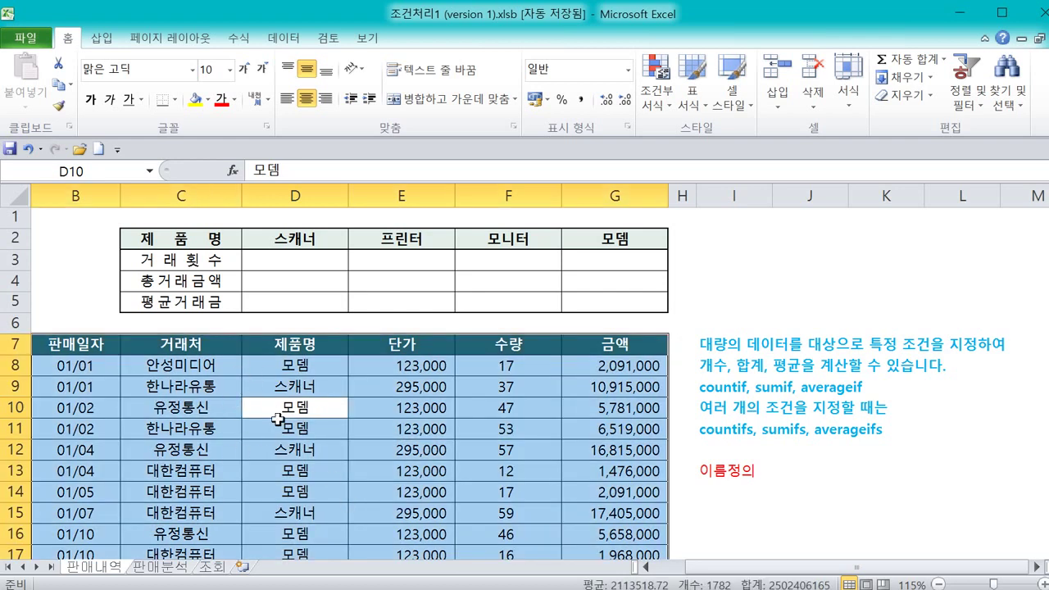
scroll(237, 436, down, 15)
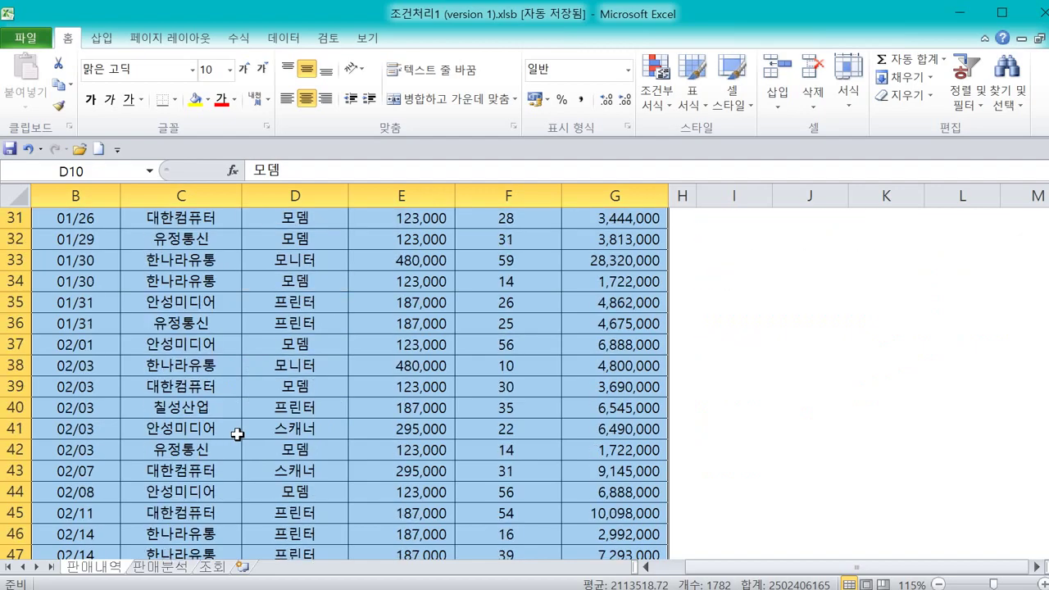
scroll(237, 435, down, 15)
scroll(237, 435, up, 12)
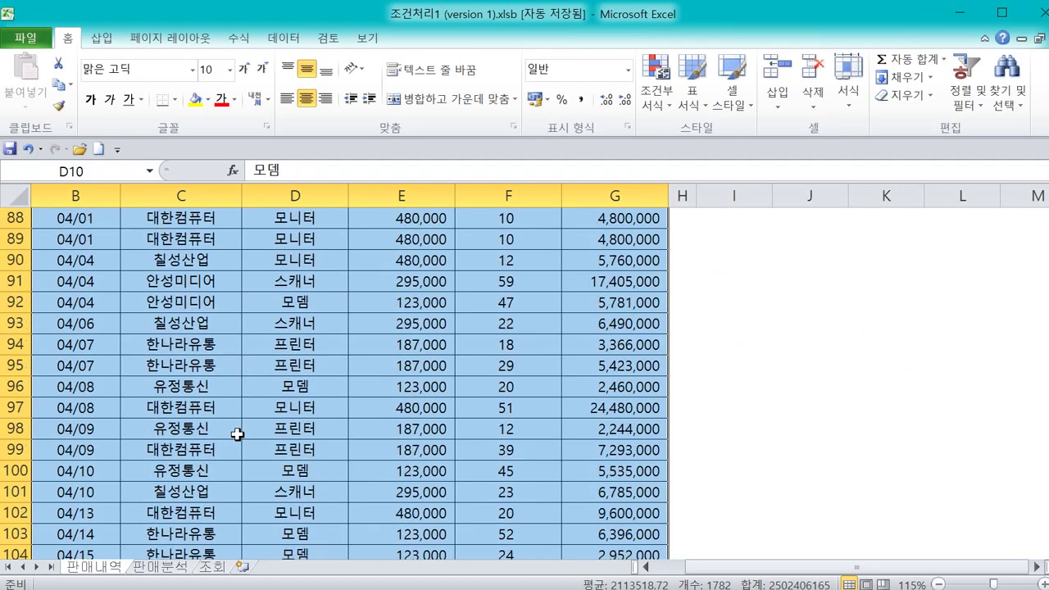
scroll(311, 443, up, 17)
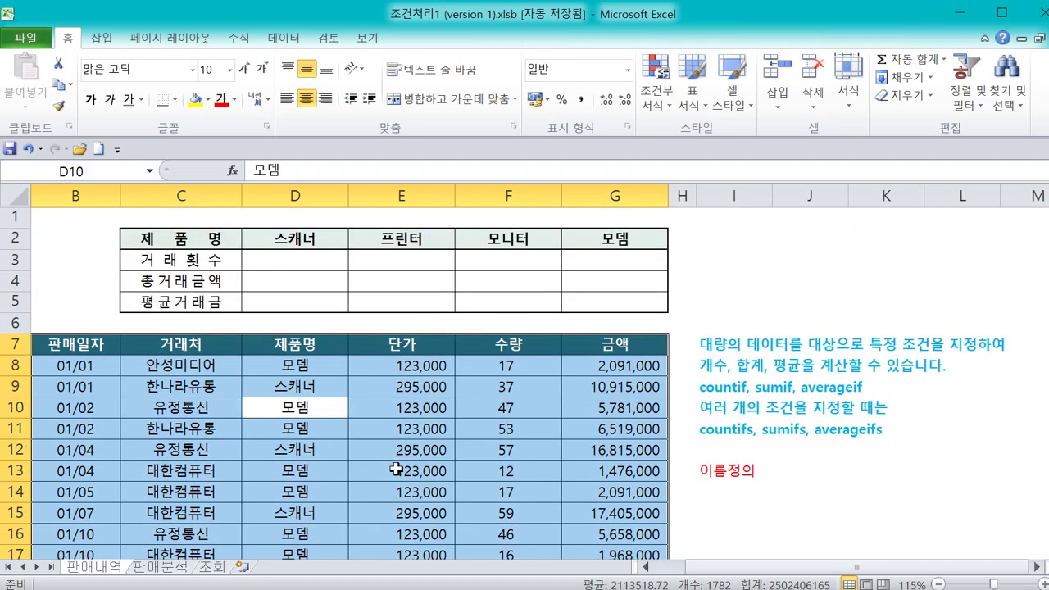
click(243, 39)
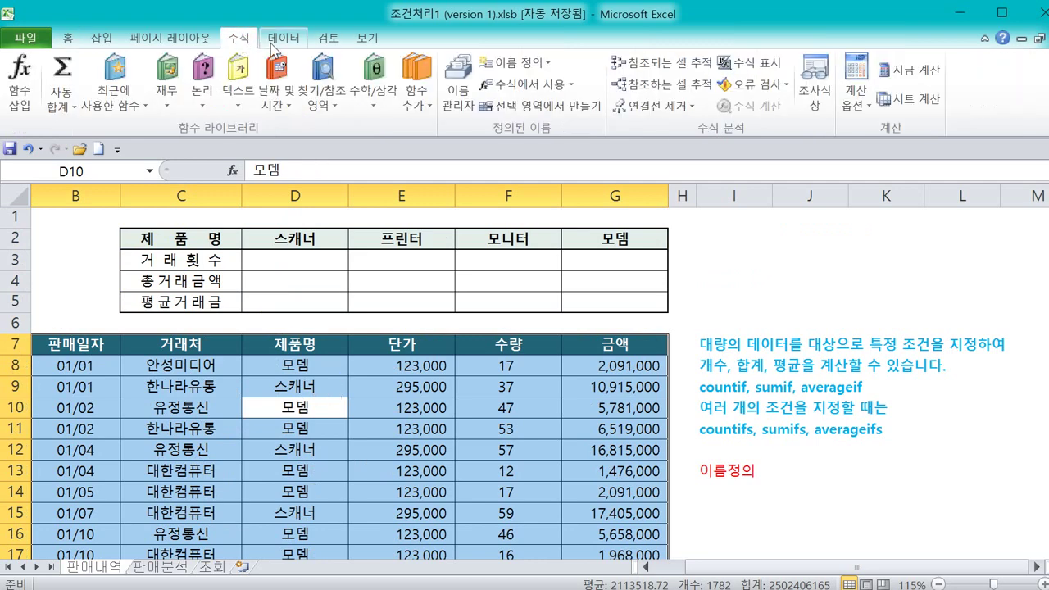
mouse_move(266, 54)
mouse_down()
mouse_move(208, 29)
mouse_move(246, 36)
mouse_move(251, 53)
mouse_up()
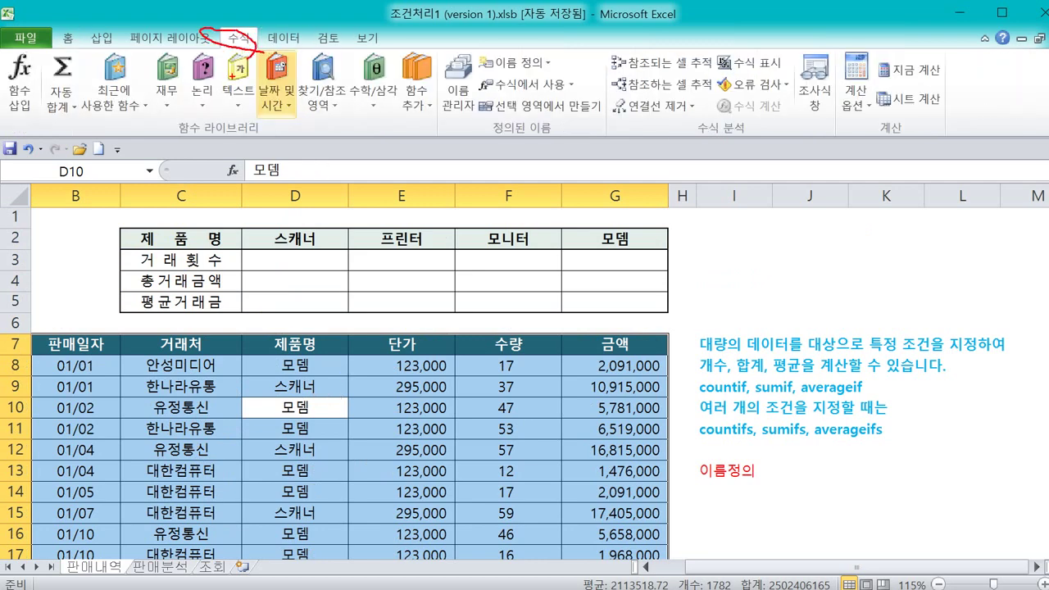
mouse_move(587, 124)
mouse_down()
mouse_move(494, 128)
mouse_move(569, 82)
mouse_move(610, 127)
mouse_move(600, 122)
mouse_move(587, 137)
mouse_up()
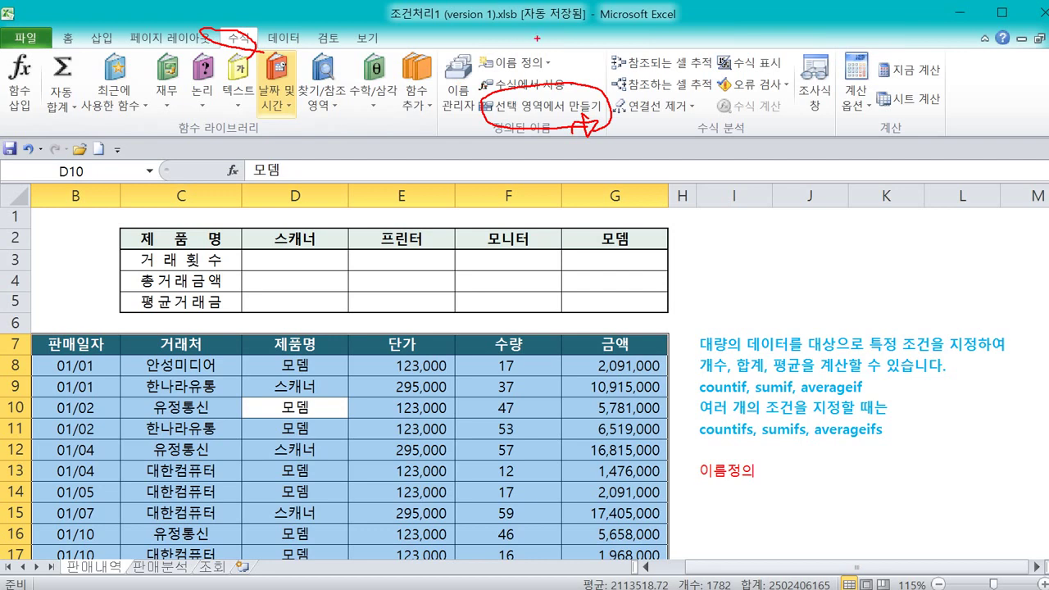
mouse_move(538, 38)
mouse_down()
mouse_move(442, 99)
mouse_move(613, 148)
mouse_move(592, 32)
mouse_move(505, 18)
mouse_up()
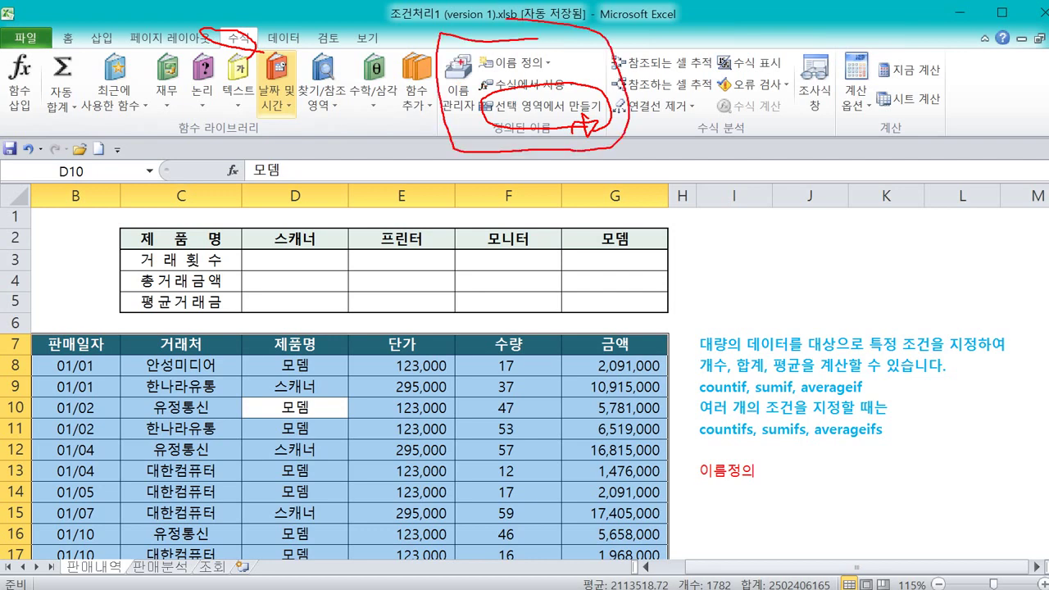
mouse_move(354, 365)
mouse_down()
mouse_move(382, 430)
mouse_move(410, 403)
mouse_up()
drag(98, 326, 136, 328)
mouse_move(174, 321)
mouse_down()
mouse_move(181, 332)
mouse_move(312, 323)
mouse_up()
drag(385, 328, 427, 319)
drag(529, 334, 534, 346)
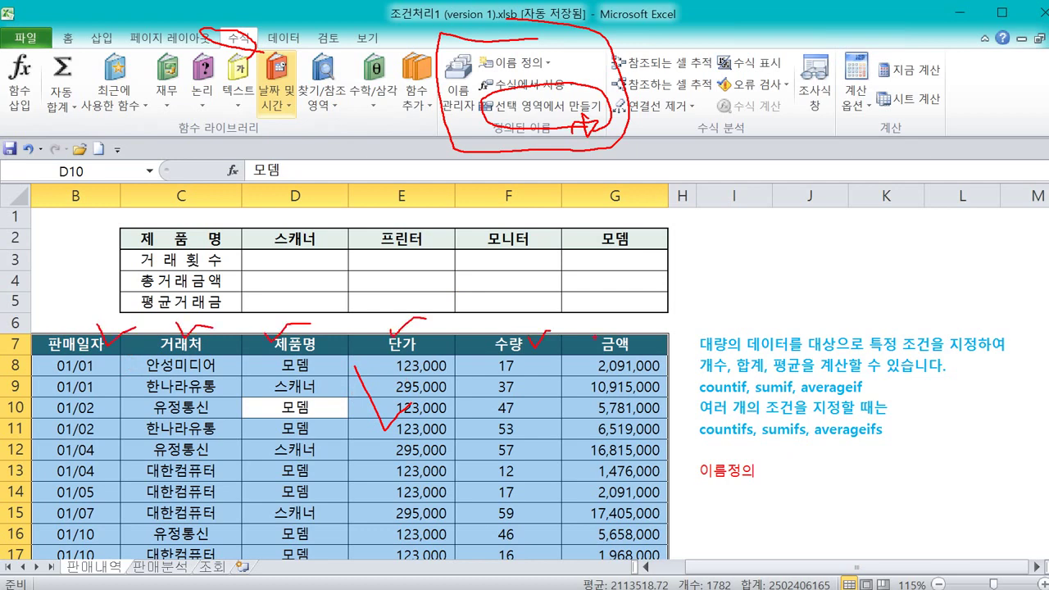
key(Escape)
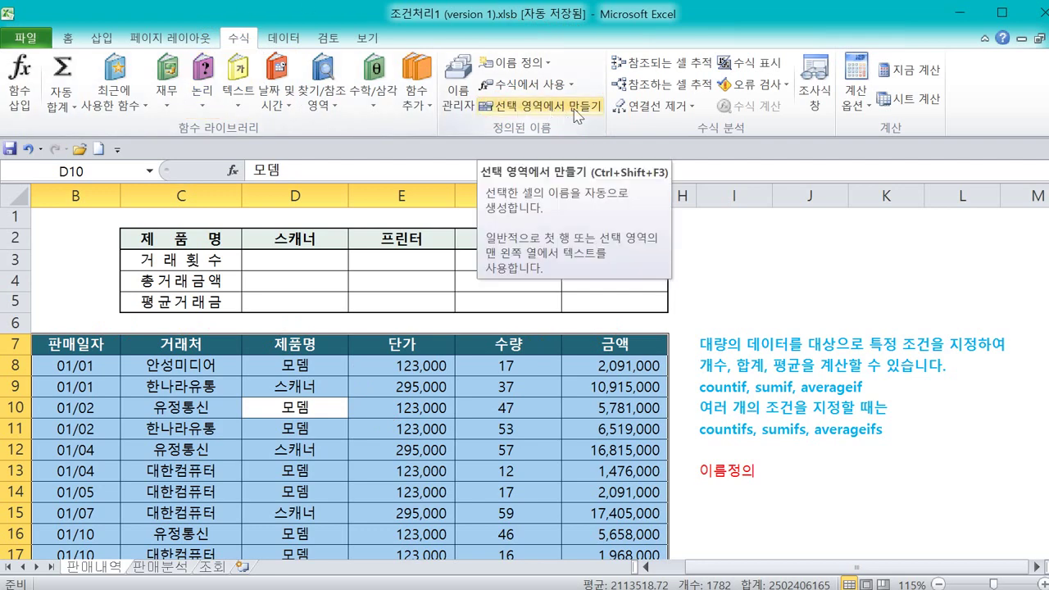
- Start creating names from the selected sales table and move the dialog up over the summary table
click(578, 116)
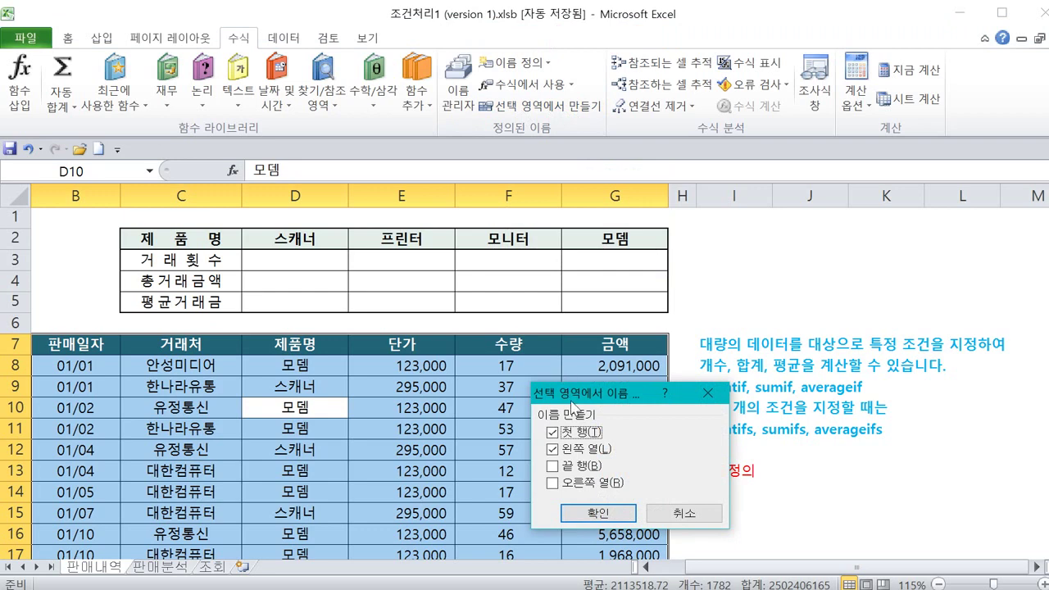
drag(572, 402, 515, 296)
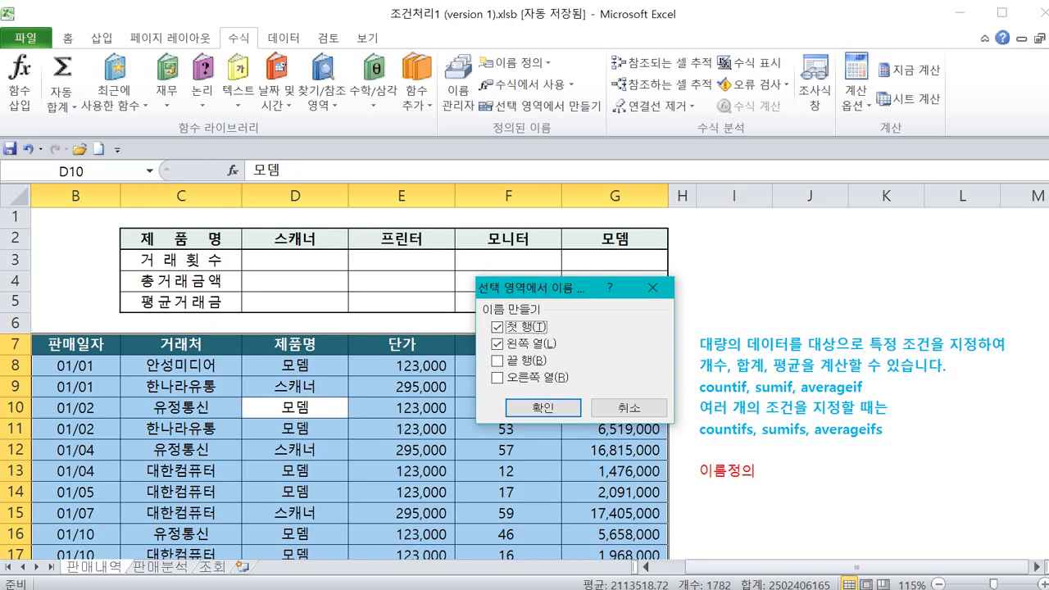
drag(89, 355, 75, 324)
drag(211, 353, 167, 357)
mouse_move(297, 336)
mouse_down()
mouse_move(332, 336)
mouse_move(292, 524)
mouse_up()
drag(401, 370, 407, 490)
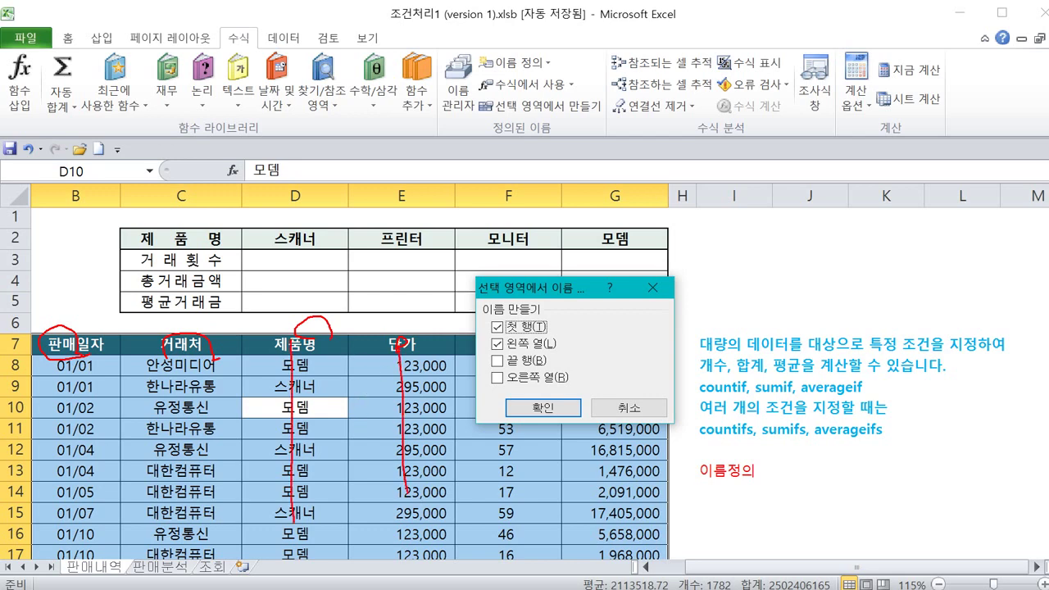
key(ctrl+z)
key(ctrl+z)
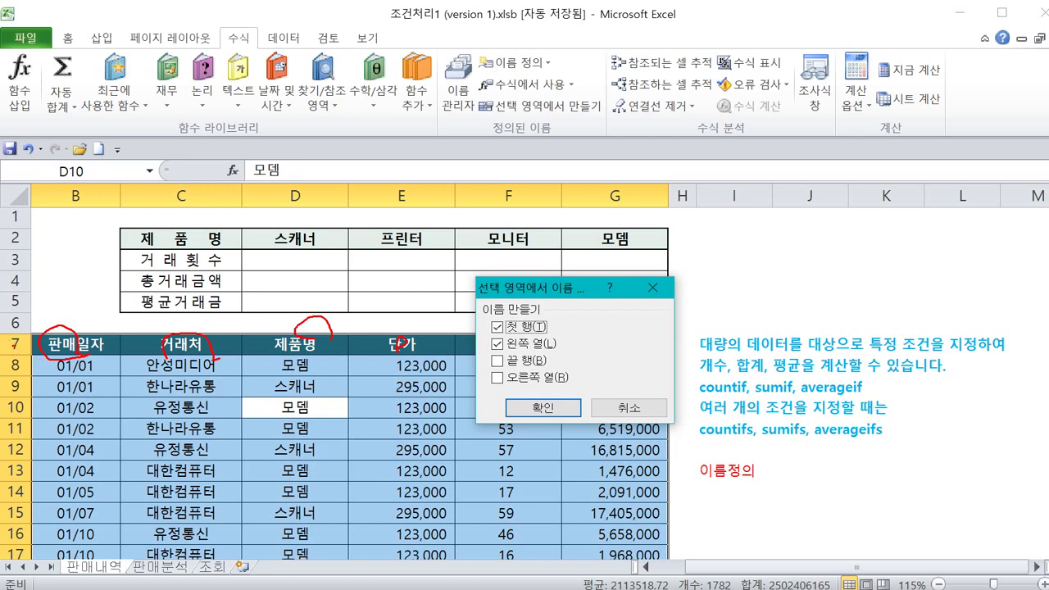
drag(9, 344, 402, 349)
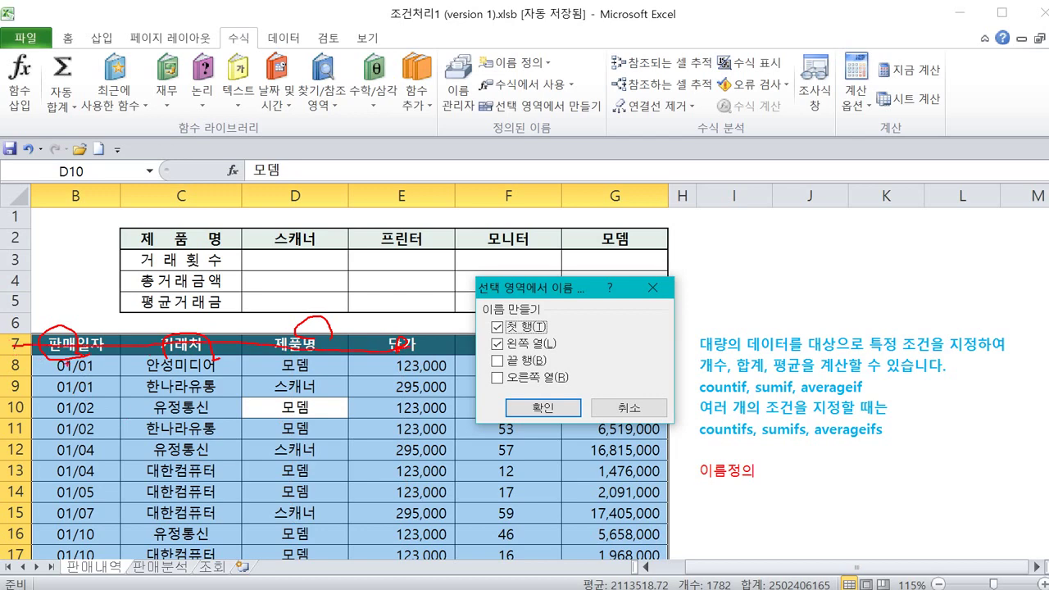
drag(79, 361, 100, 455)
drag(183, 367, 191, 428)
drag(274, 368, 290, 426)
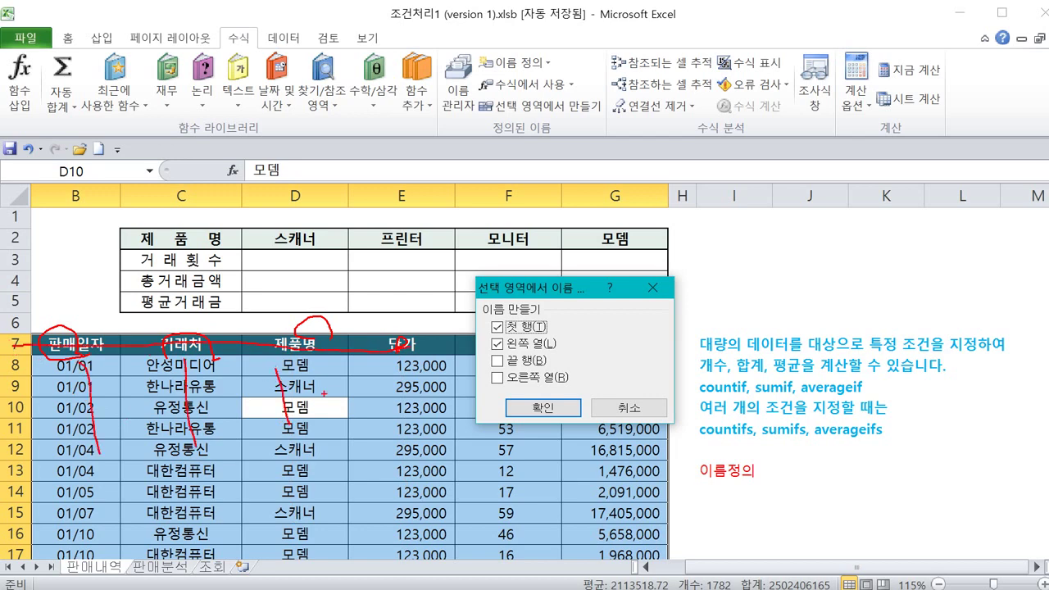
drag(325, 396, 332, 435)
key(Escape)
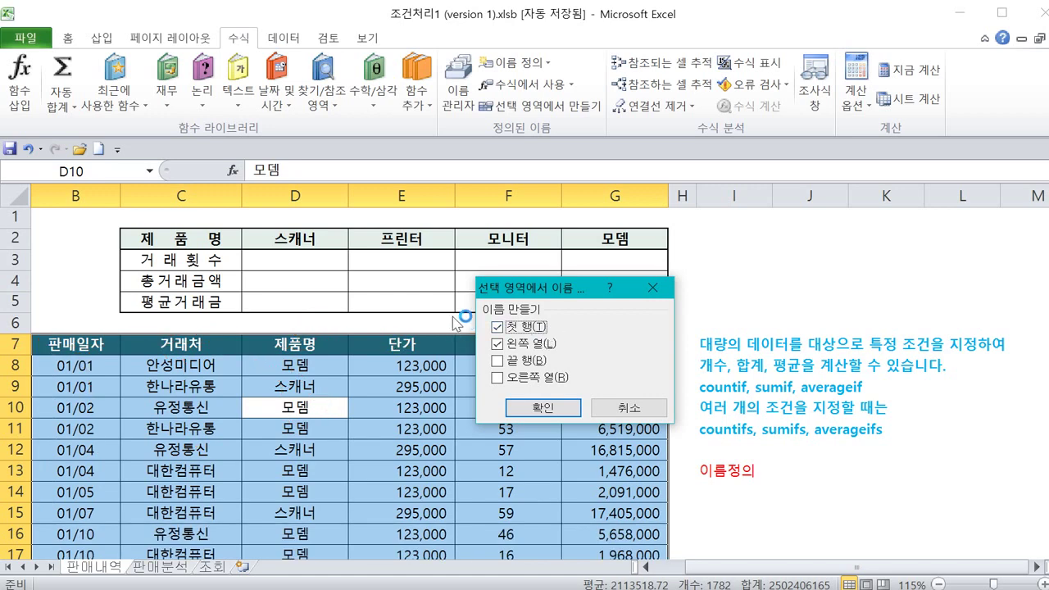
- Create names for the sales table columns from the top row only, replacing the existing definitions, and deselect the table
click(497, 343)
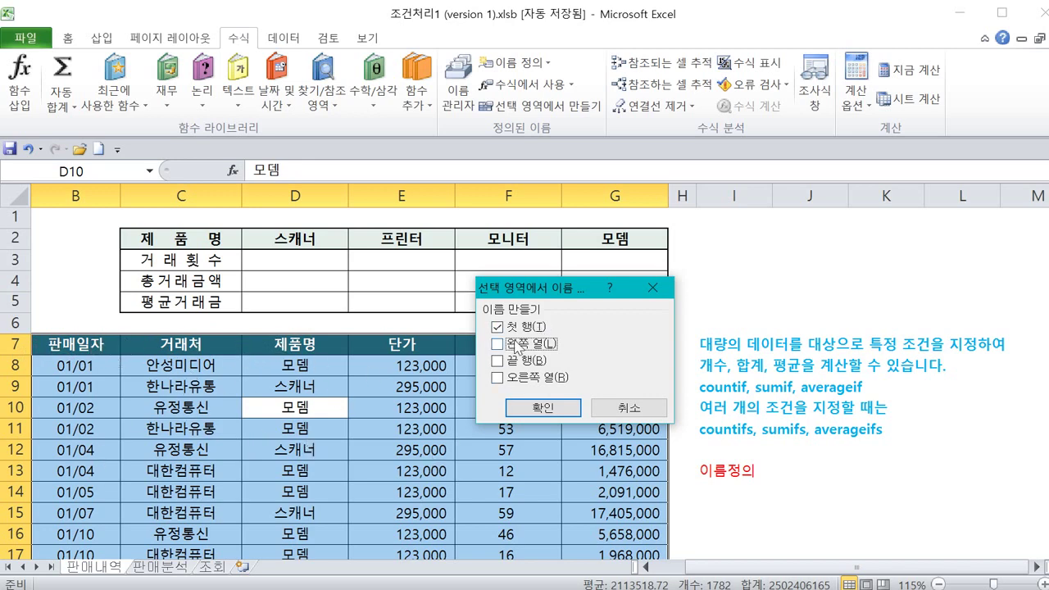
mouse_move(531, 341)
mouse_down()
mouse_move(497, 350)
mouse_move(552, 322)
mouse_up()
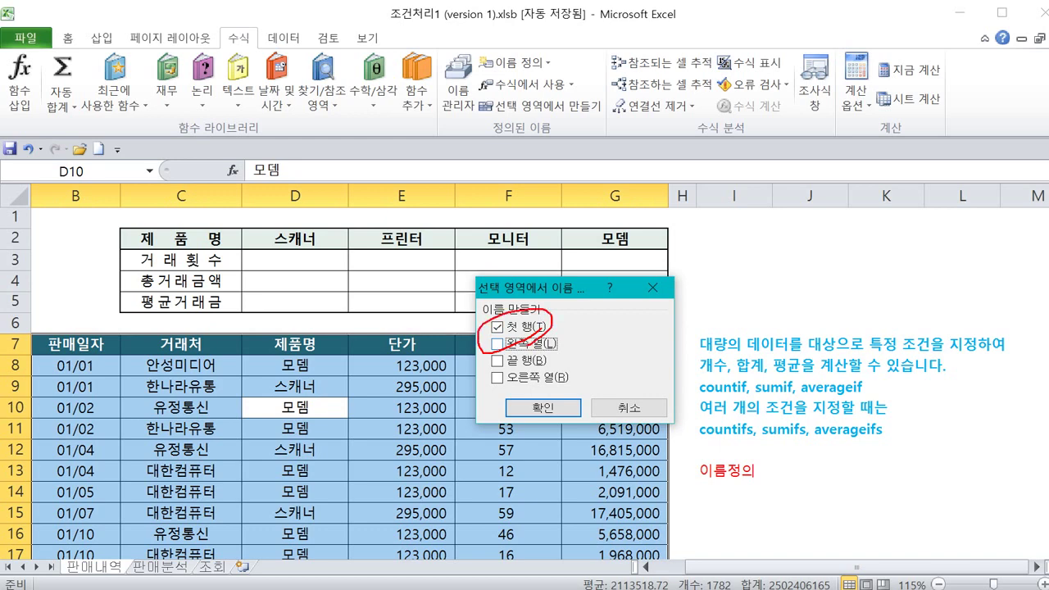
drag(541, 390, 572, 377)
key(Escape)
click(543, 407)
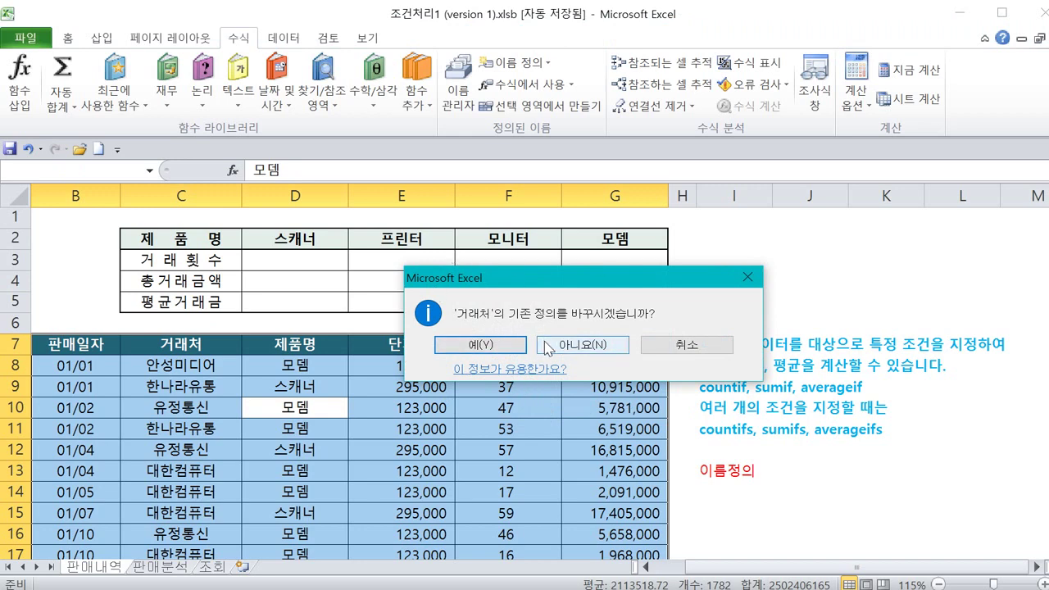
click(494, 344)
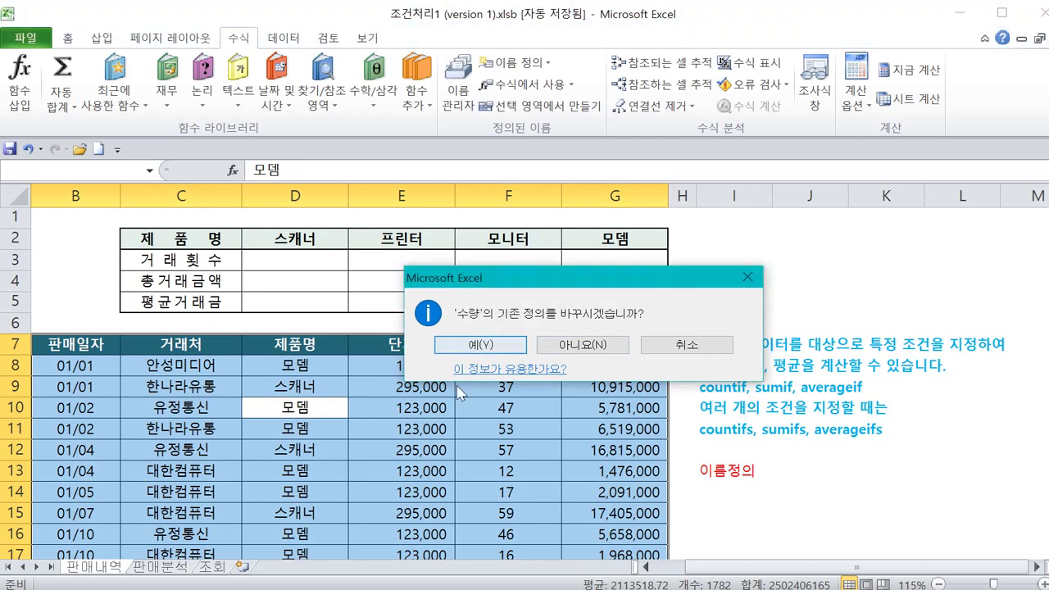
click(484, 346)
click(482, 346)
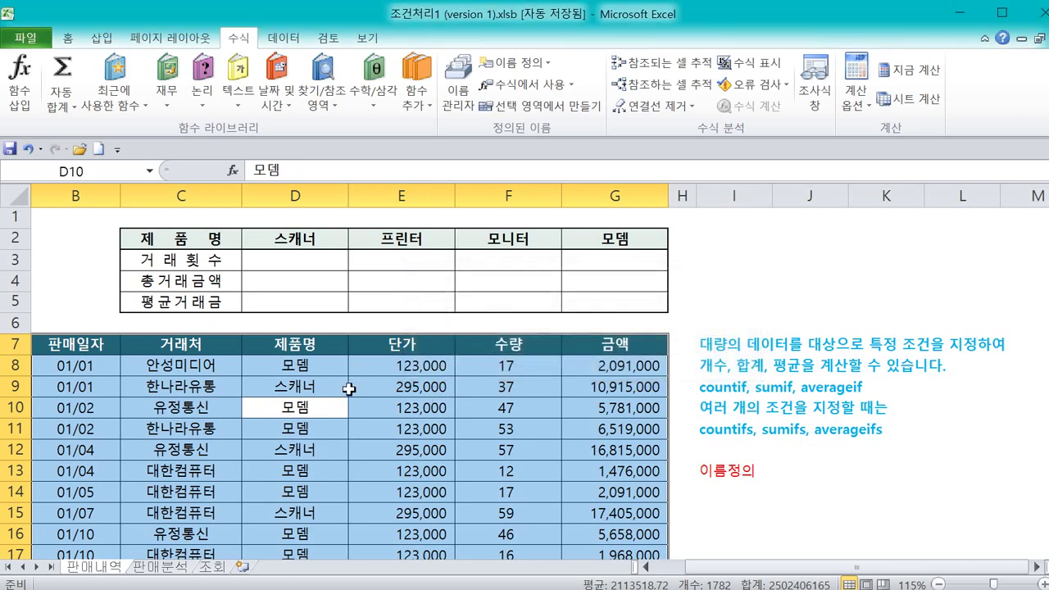
click(407, 381)
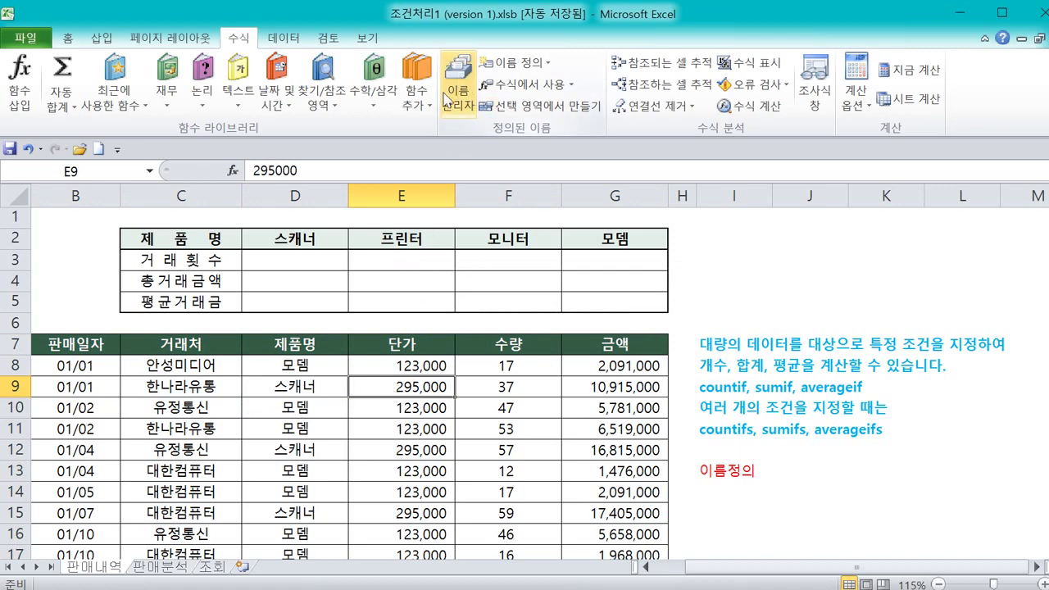
- Review the defined names 거래처, 금액, 단가, 수량, 제품명 and 판매일자 and their referenced ranges in the Name Manager
click(463, 98)
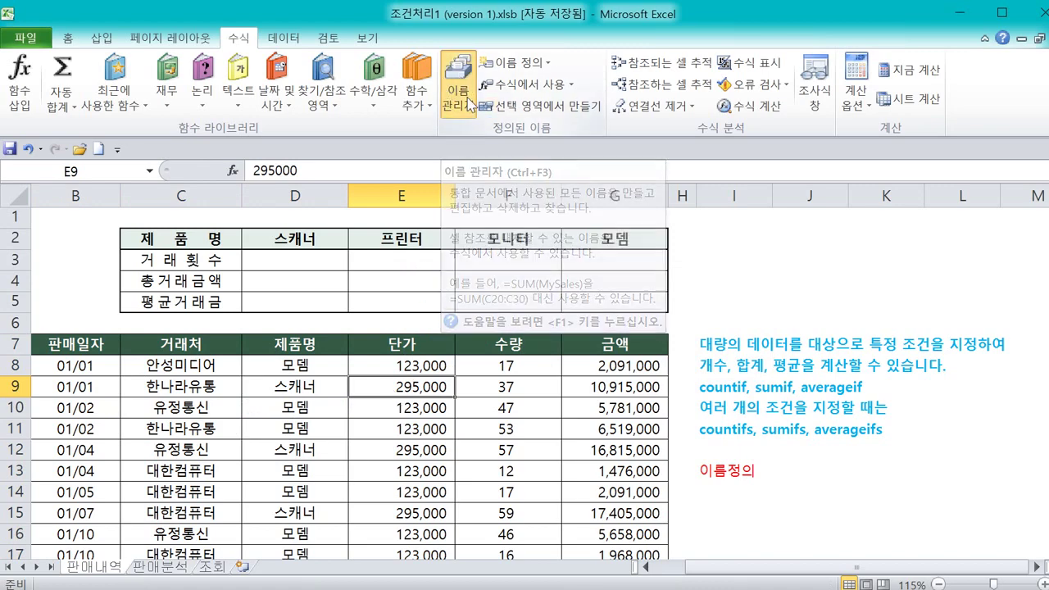
drag(454, 167, 579, 196)
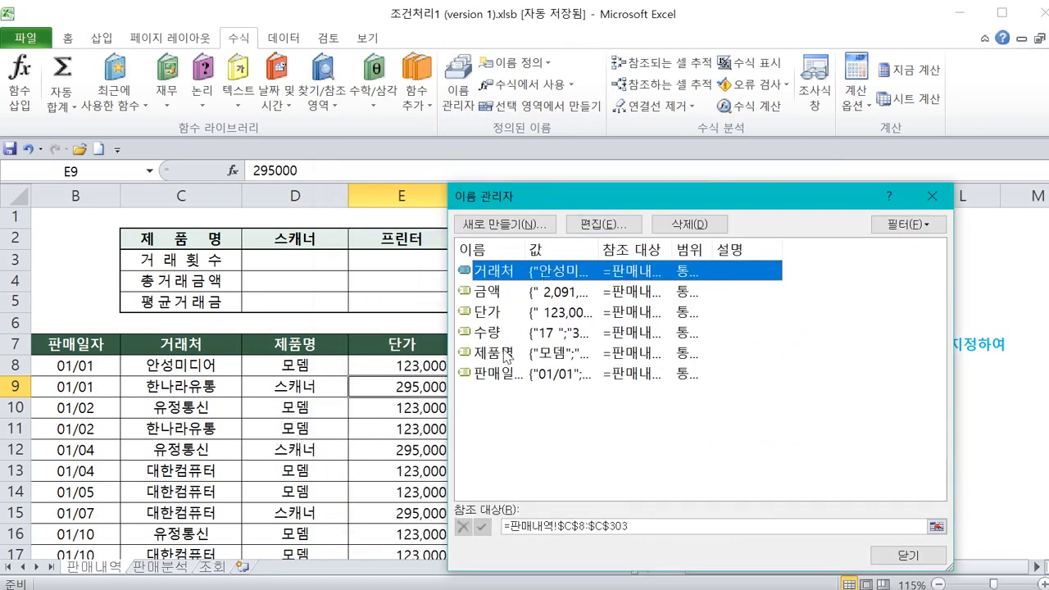
click(496, 291)
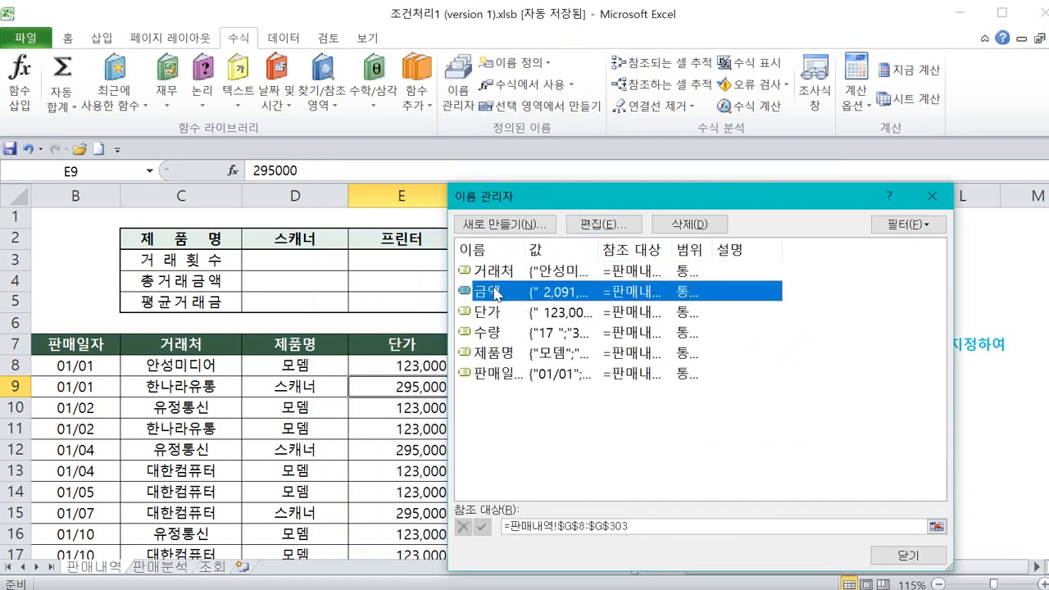
click(495, 313)
click(500, 332)
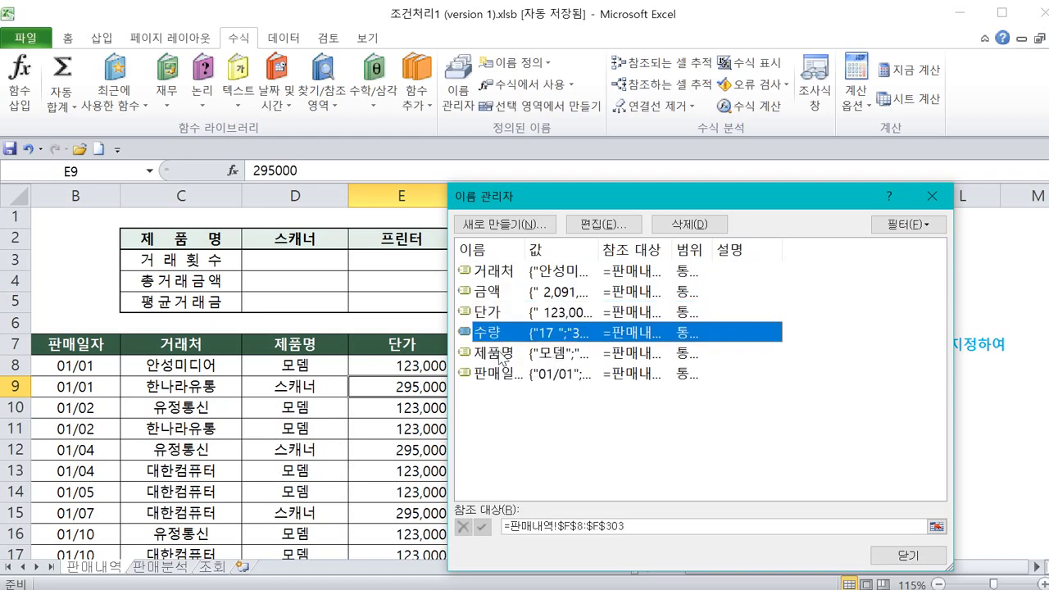
click(502, 354)
click(497, 373)
drag(543, 205, 718, 229)
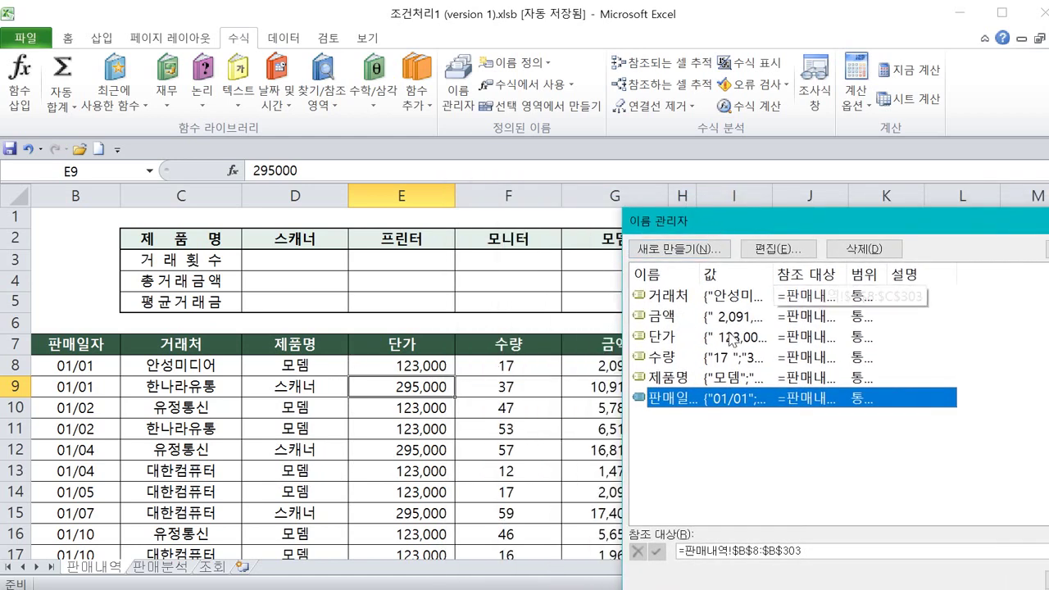
click(682, 303)
click(679, 338)
click(675, 359)
click(689, 421)
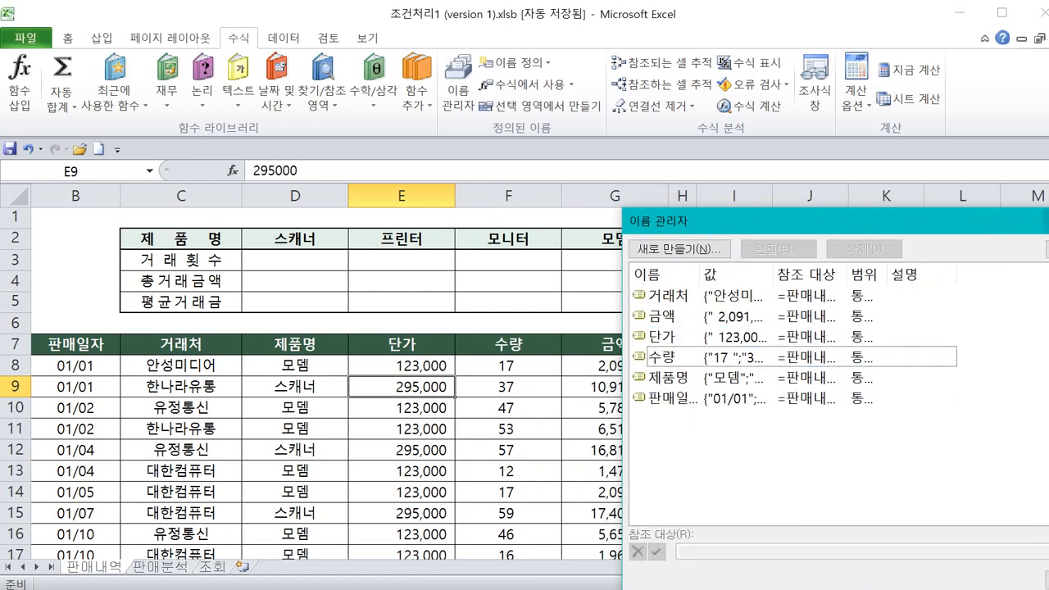
key(Escape)
click(463, 363)
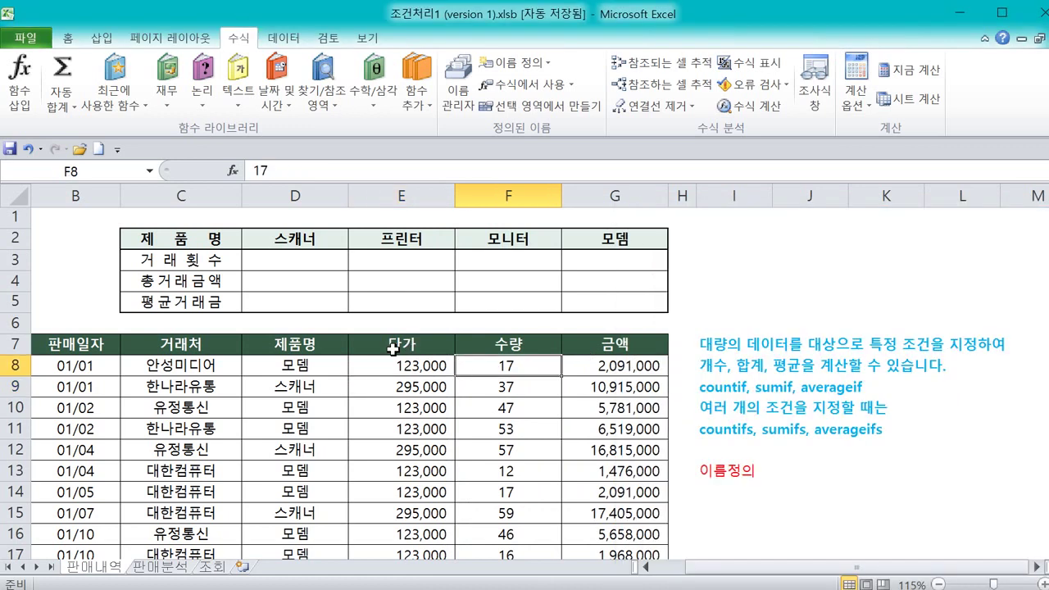
click(333, 257)
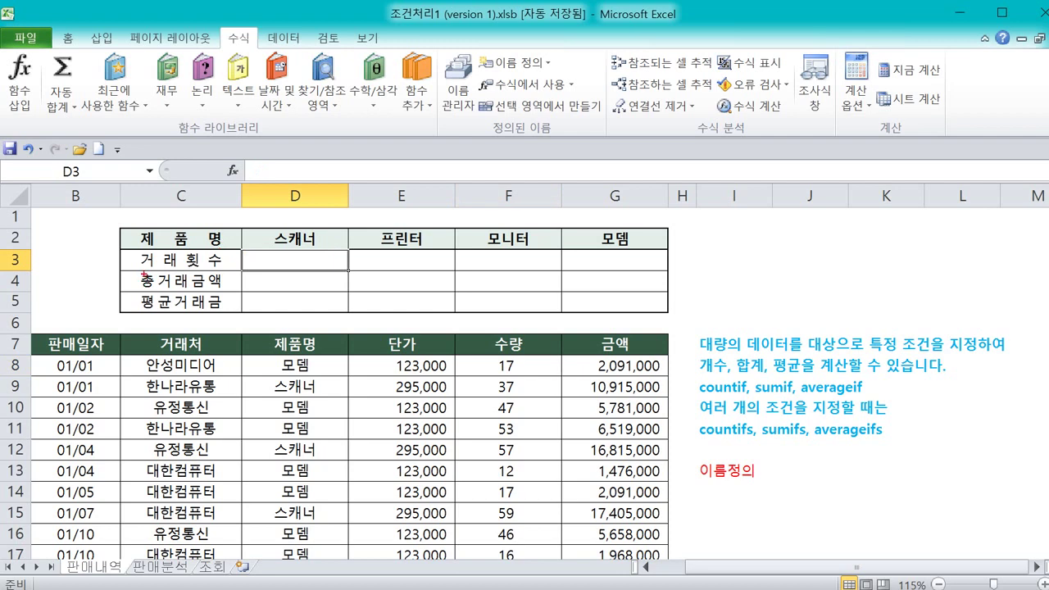
mouse_move(136, 265)
mouse_down()
mouse_move(215, 269)
mouse_move(270, 261)
mouse_move(270, 252)
mouse_move(260, 263)
mouse_up()
drag(121, 294, 195, 284)
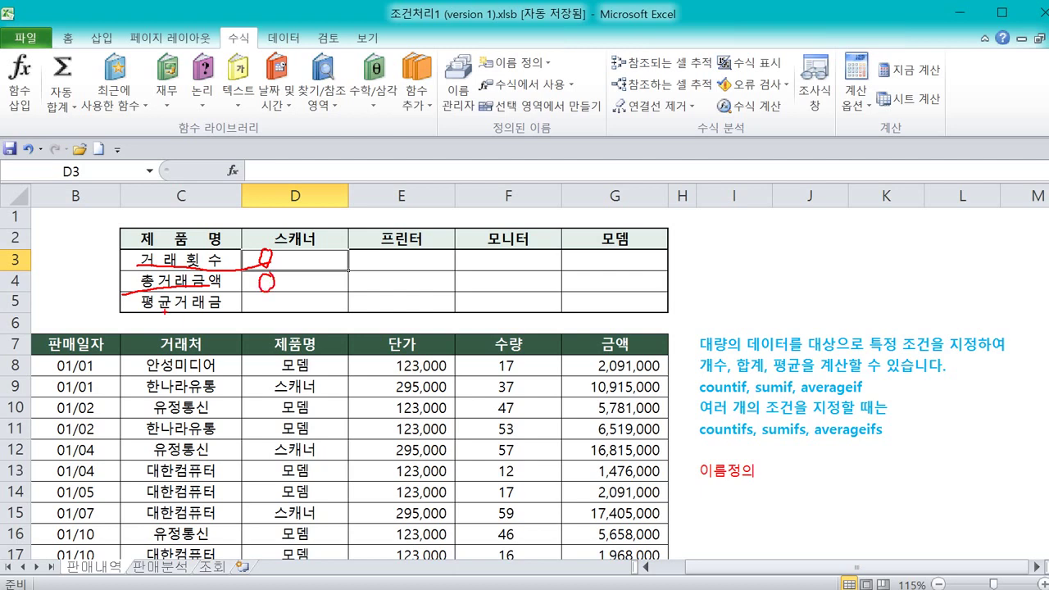
drag(156, 317, 215, 326)
drag(269, 295, 278, 311)
key(Escape)
key(ctrl+2)
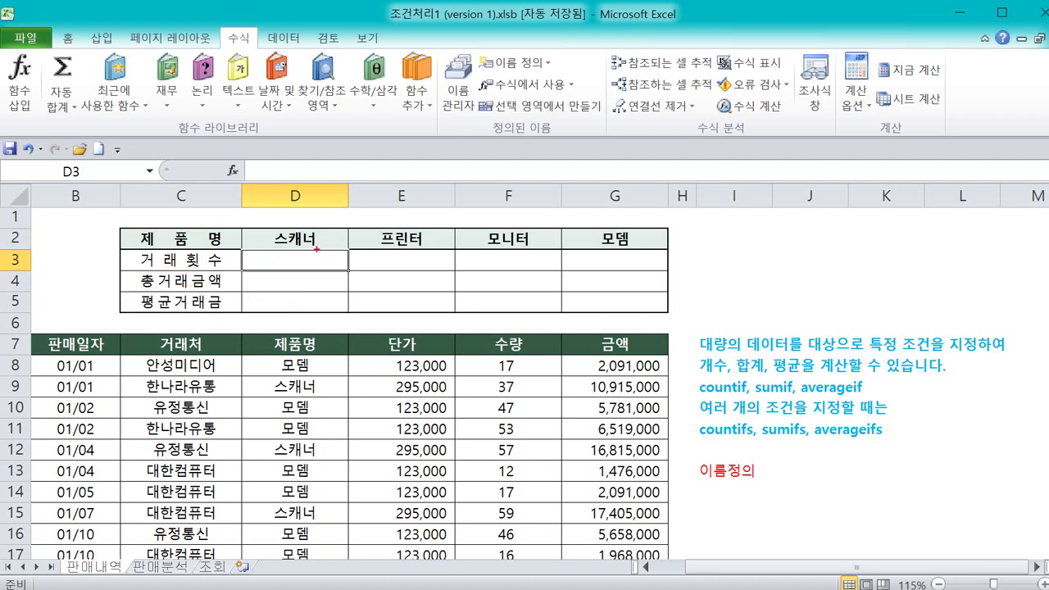
mouse_move(199, 250)
mouse_down()
mouse_move(196, 209)
mouse_move(211, 244)
mouse_up()
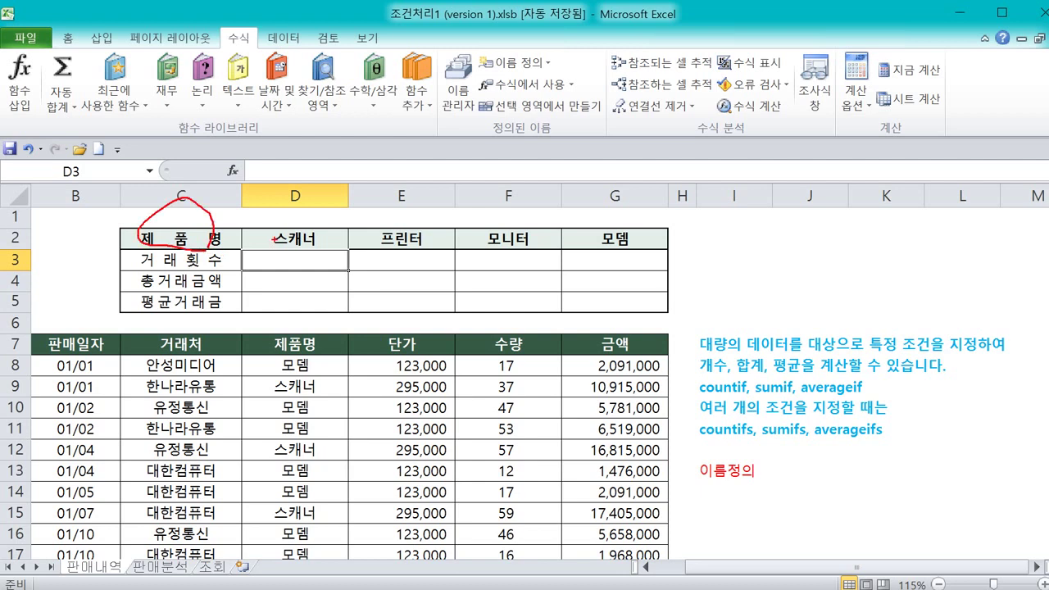
mouse_move(301, 250)
mouse_down()
mouse_move(274, 221)
mouse_move(316, 244)
mouse_move(295, 265)
mouse_move(316, 251)
mouse_move(339, 274)
mouse_move(311, 306)
mouse_move(335, 298)
mouse_up()
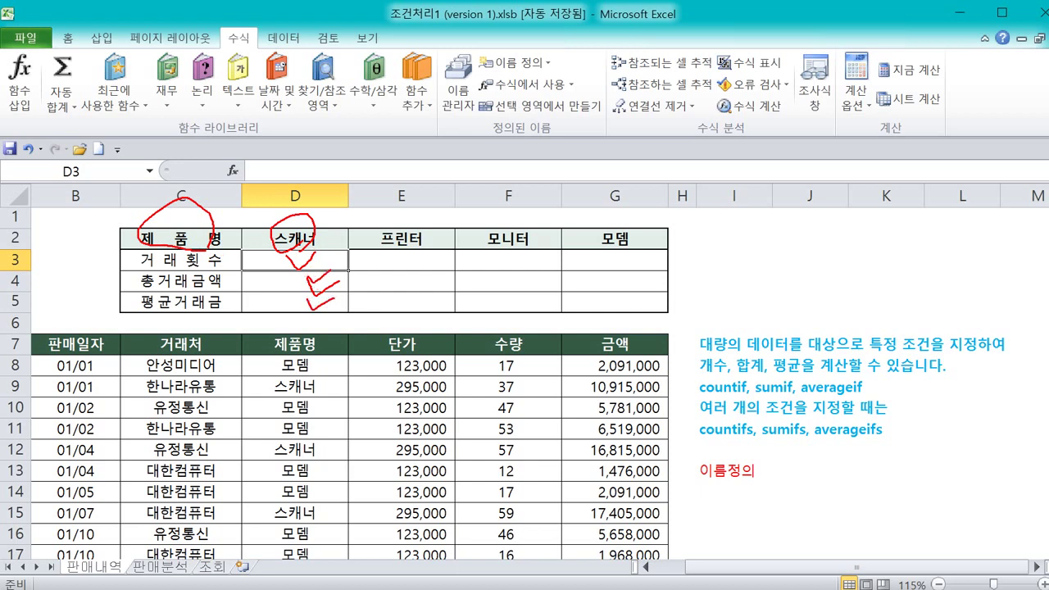
mouse_move(397, 254)
mouse_down()
mouse_move(409, 217)
mouse_move(443, 244)
mouse_up()
drag(352, 306, 410, 252)
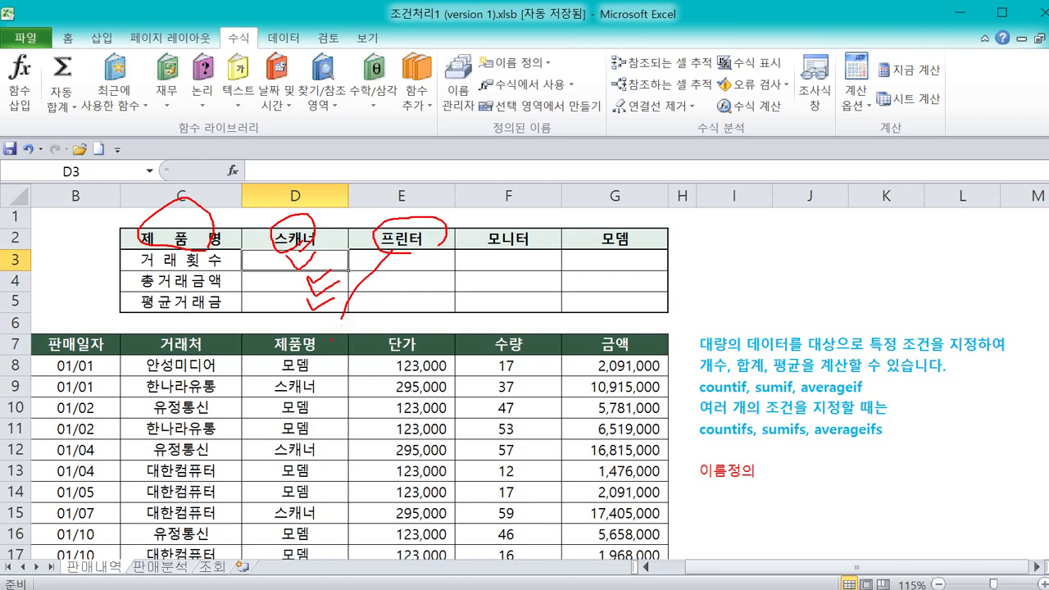
drag(315, 358, 304, 330)
drag(477, 236, 525, 255)
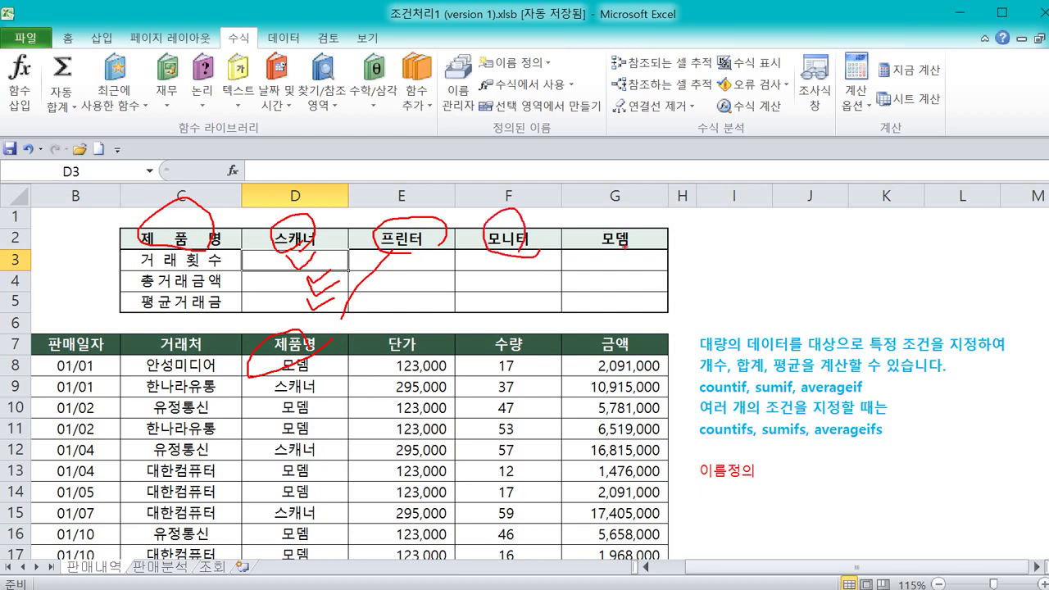
mouse_move(623, 243)
mouse_down()
mouse_move(616, 220)
mouse_move(621, 249)
mouse_up()
key(Escape)
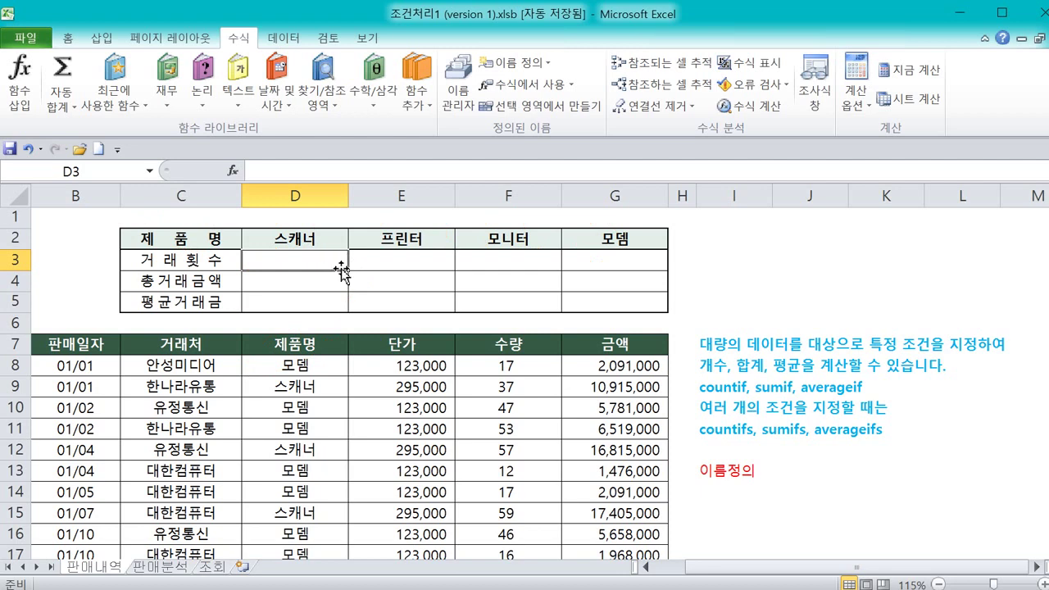
click(237, 240)
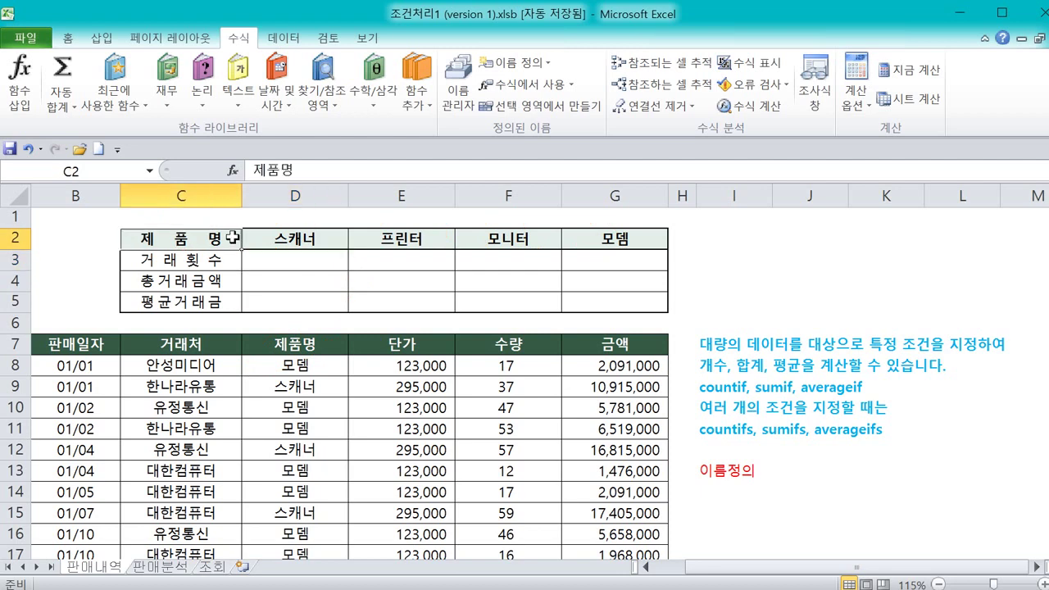
click(297, 261)
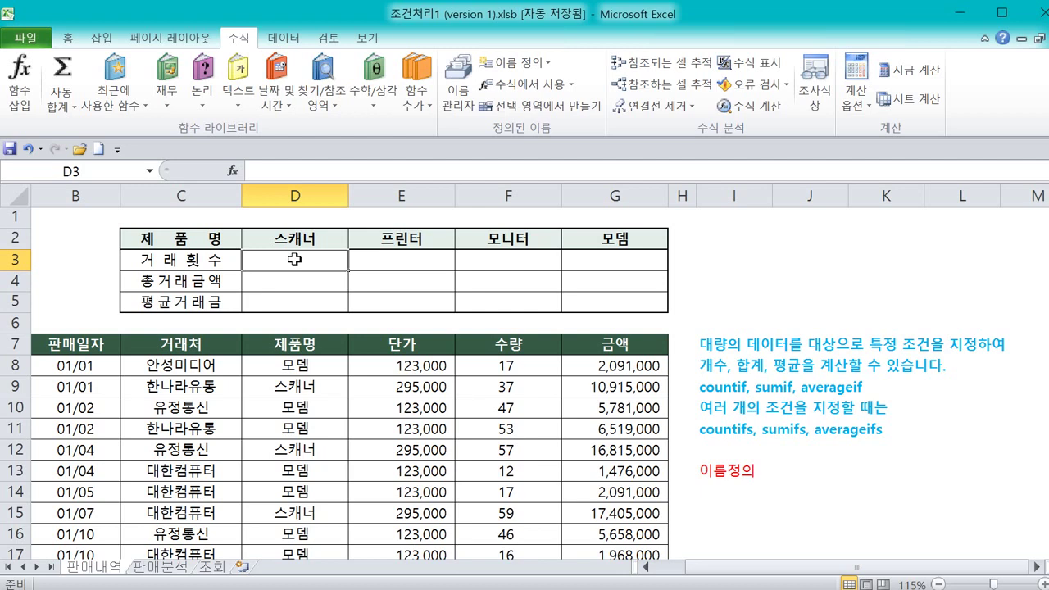
text(=)
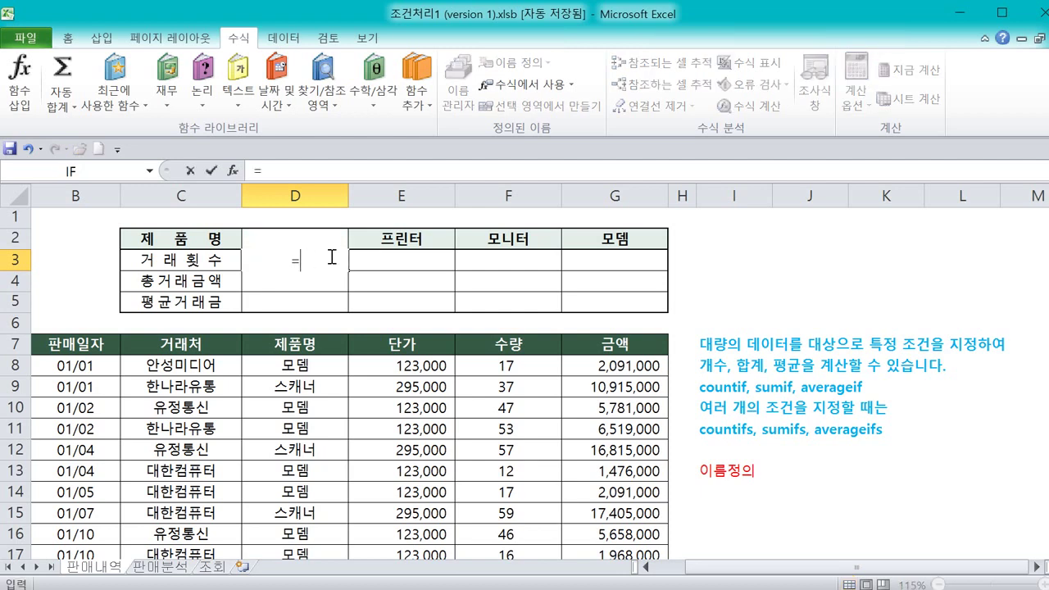
key(Escape)
- Review the note naming countif, sumif and averageif beside the sales table
scroll(351, 322, up, 2)
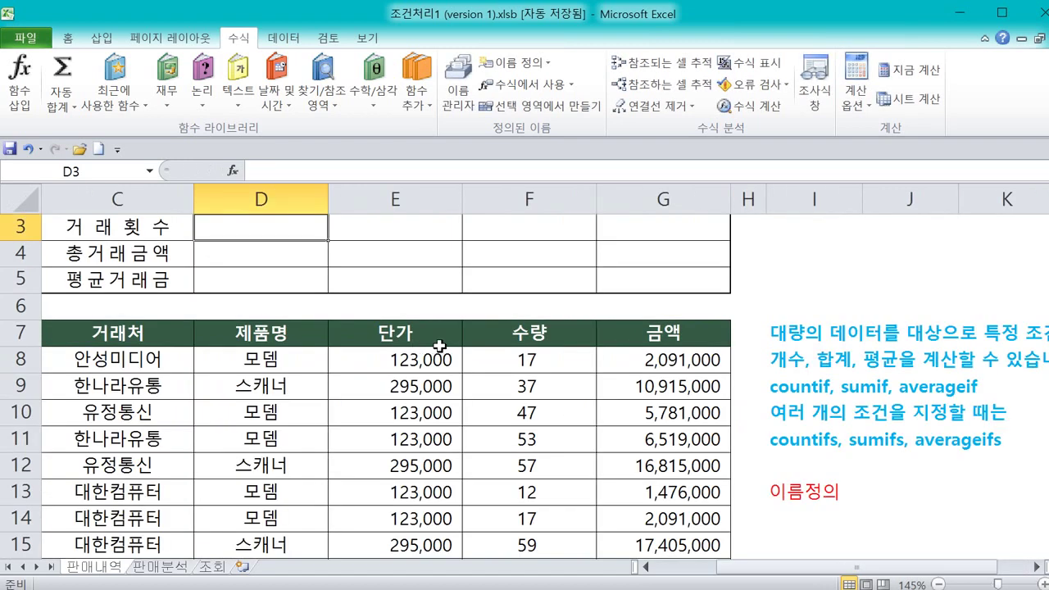
click(806, 393)
click(873, 391)
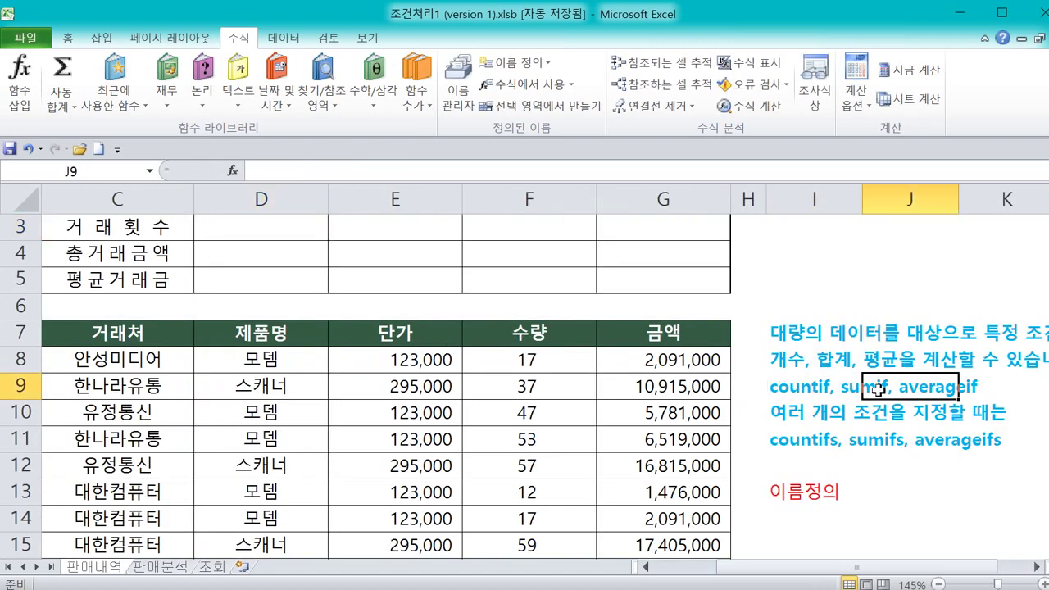
click(821, 388)
click(873, 391)
drag(811, 567, 742, 568)
scroll(641, 514, up, 1)
- Start a COUNTIF formula in D3 for the 스캐너 transaction count
click(422, 276)
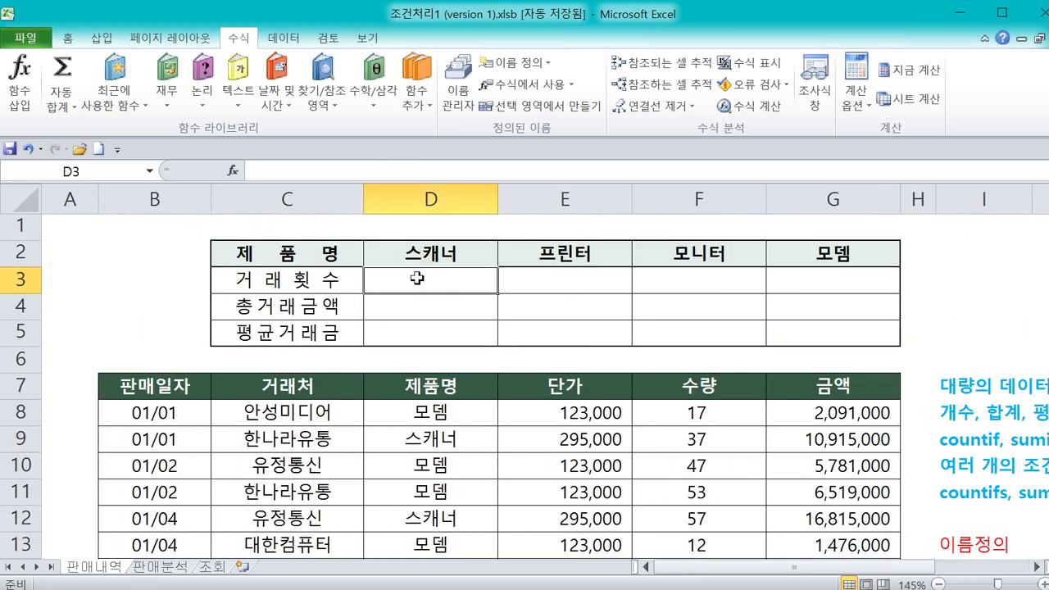
text(=)
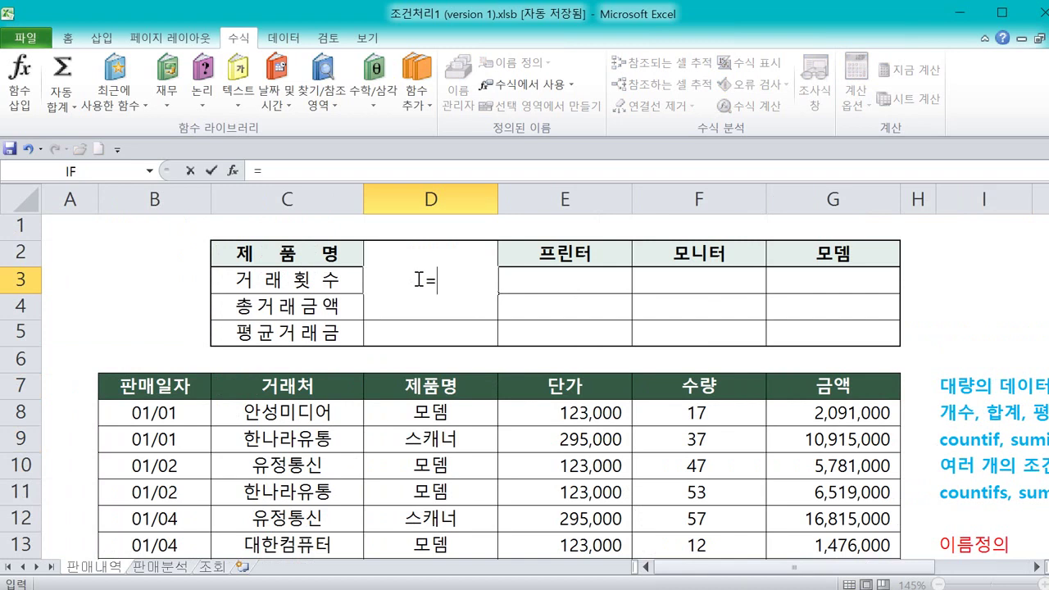
text(ㅊ)
key(BackSpace)
text(cou)
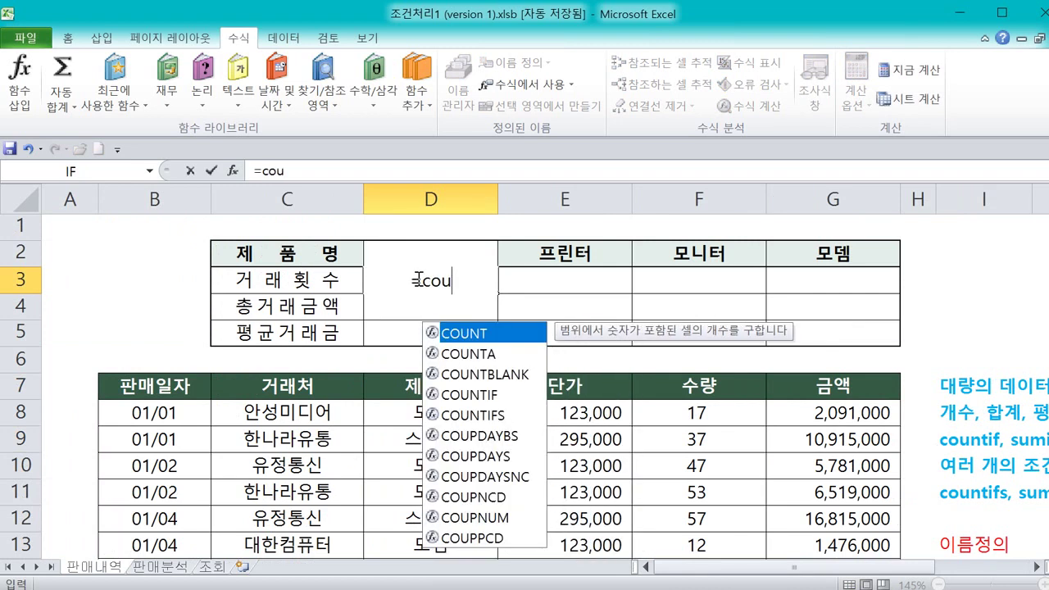
text(nt)
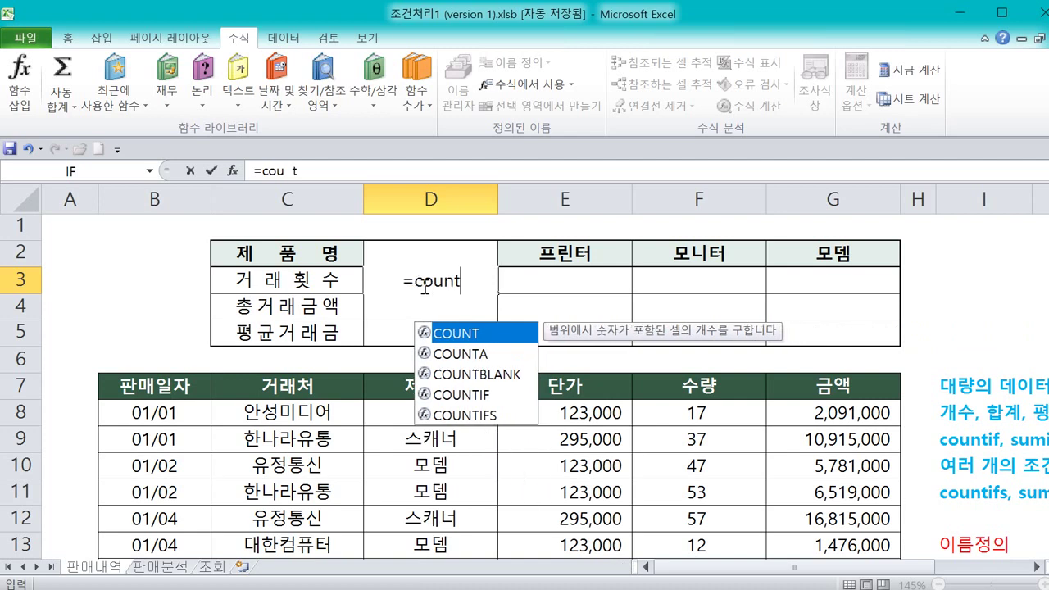
click(479, 394)
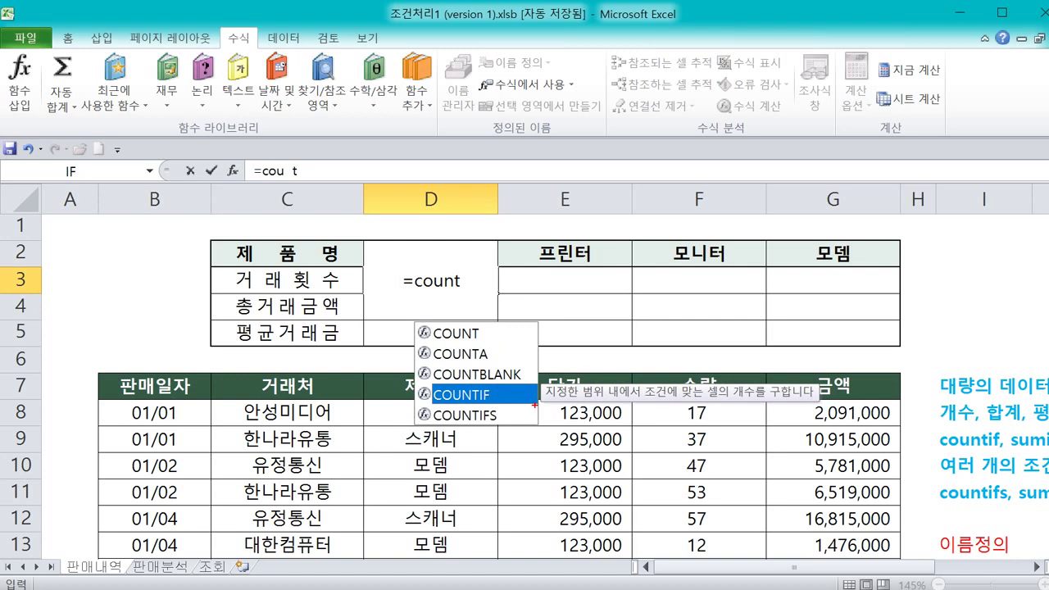
mouse_move(537, 403)
mouse_down()
mouse_move(643, 399)
mouse_move(562, 382)
mouse_move(541, 392)
mouse_up()
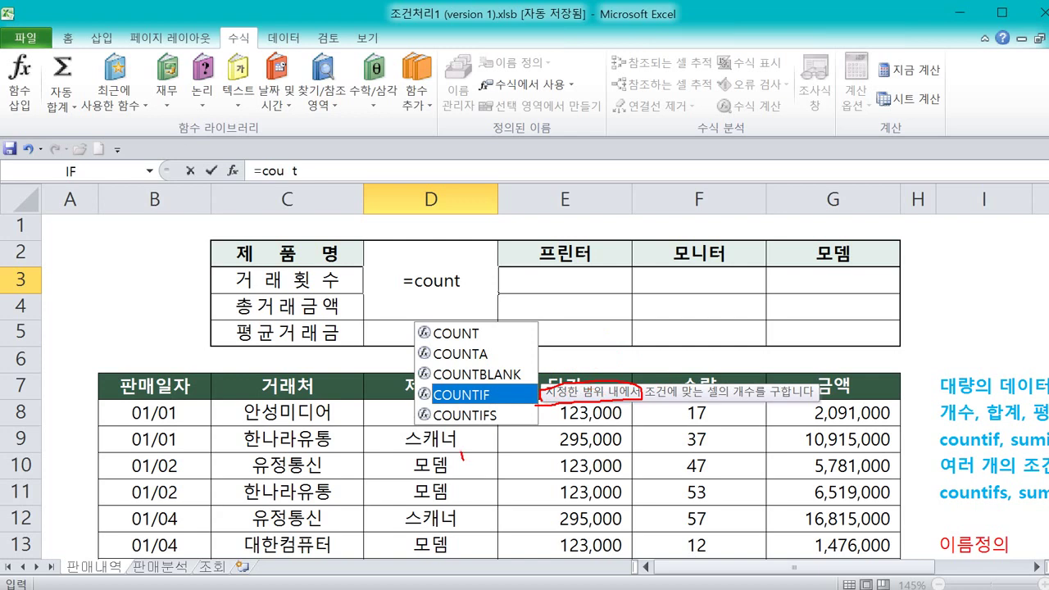
mouse_move(463, 457)
mouse_down()
mouse_move(410, 373)
mouse_move(483, 524)
mouse_move(434, 402)
mouse_up()
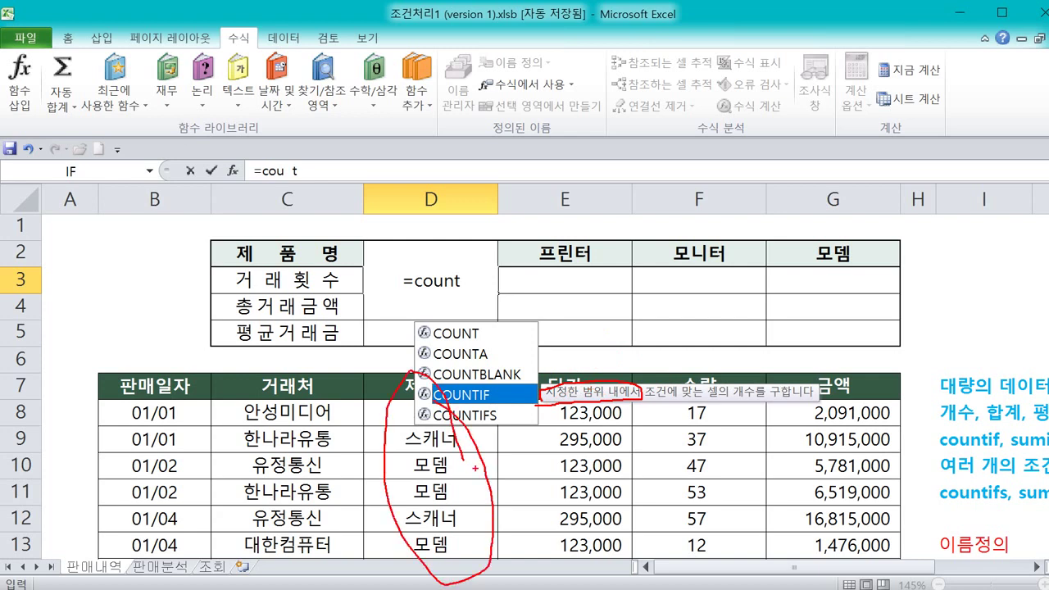
mouse_move(475, 459)
mouse_down()
mouse_move(408, 461)
mouse_move(449, 414)
mouse_move(485, 456)
mouse_up()
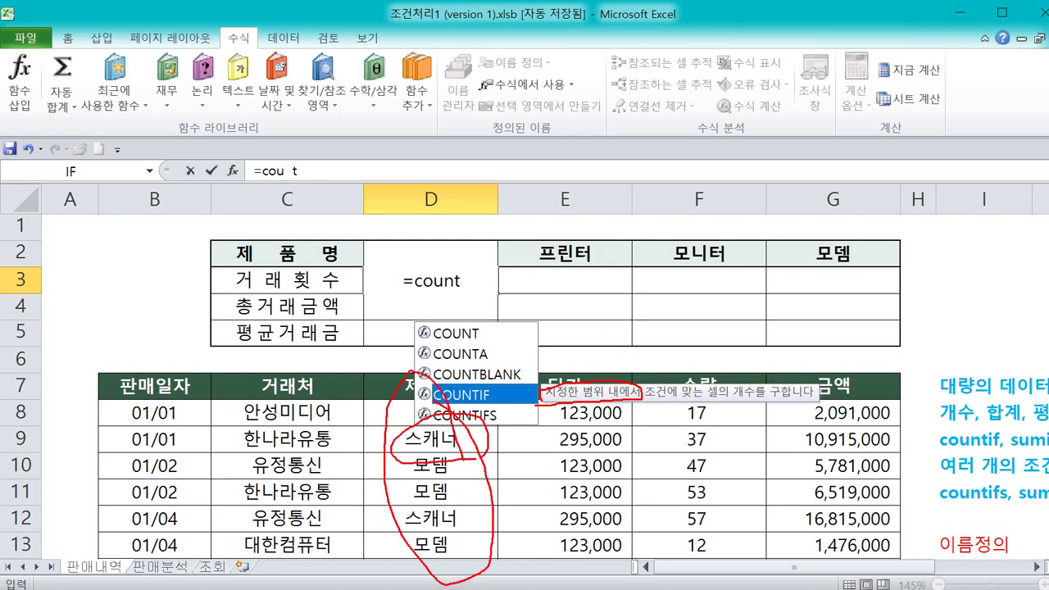
mouse_move(651, 400)
mouse_down()
mouse_move(710, 403)
mouse_move(626, 446)
mouse_move(503, 447)
mouse_move(514, 423)
mouse_up()
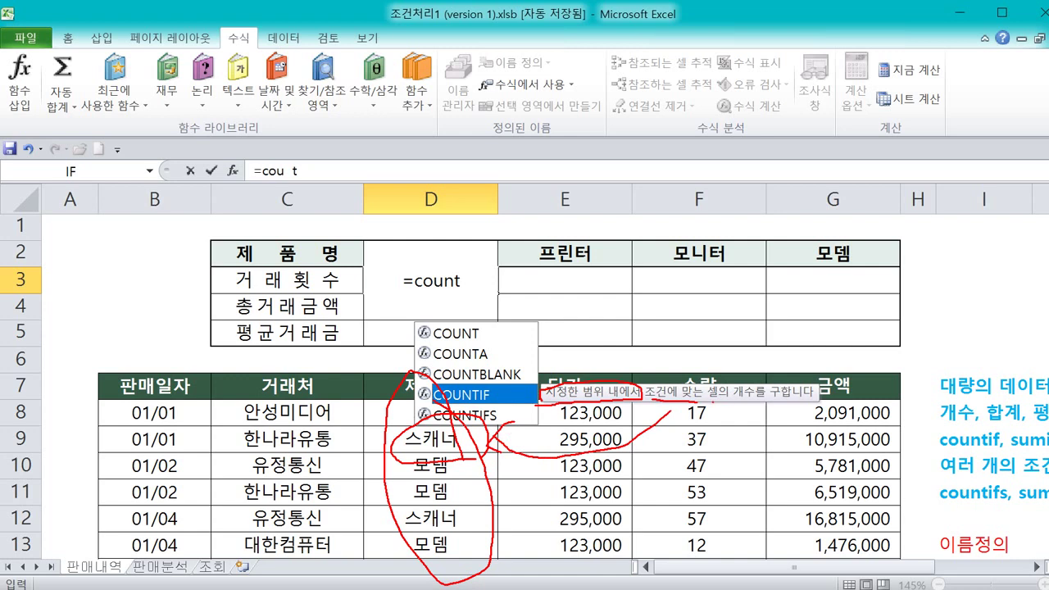
drag(713, 402, 757, 402)
key(Escape)
double_click(477, 394)
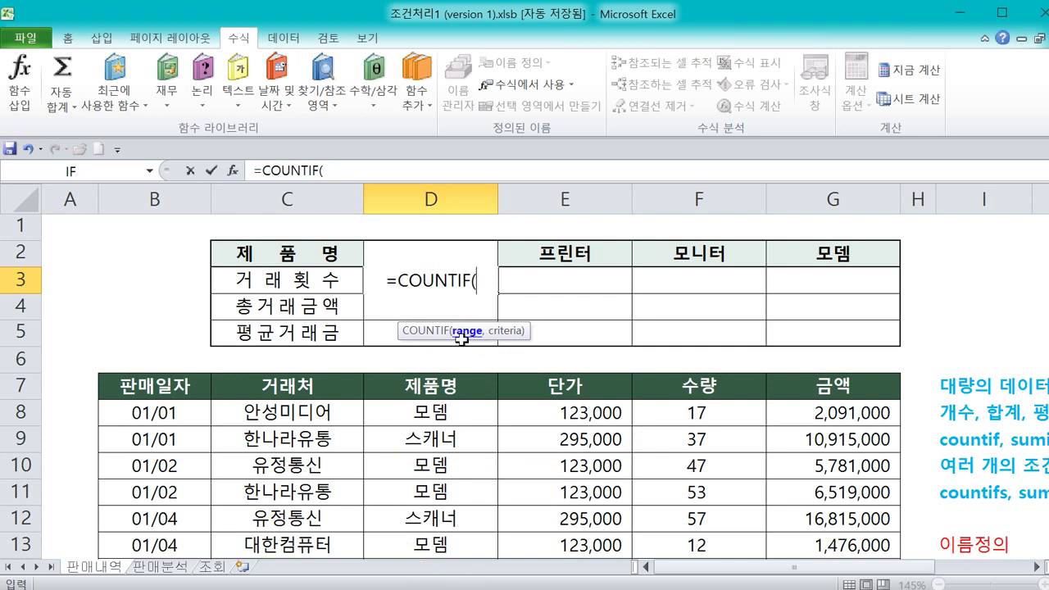
key(ctrl+2)
mouse_move(462, 375)
mouse_down()
mouse_move(401, 379)
mouse_move(424, 549)
mouse_move(465, 392)
mouse_up()
mouse_move(467, 441)
mouse_down()
mouse_move(444, 467)
mouse_move(459, 423)
mouse_move(456, 456)
mouse_up()
mouse_move(474, 421)
mouse_down()
mouse_move(405, 500)
mouse_move(491, 475)
mouse_up()
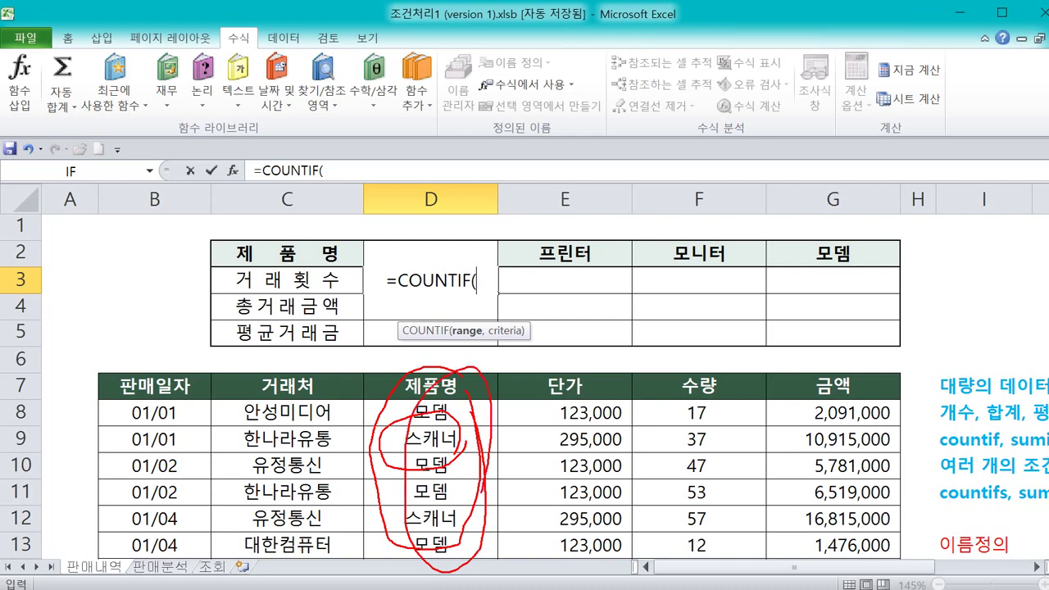
key(Escape)
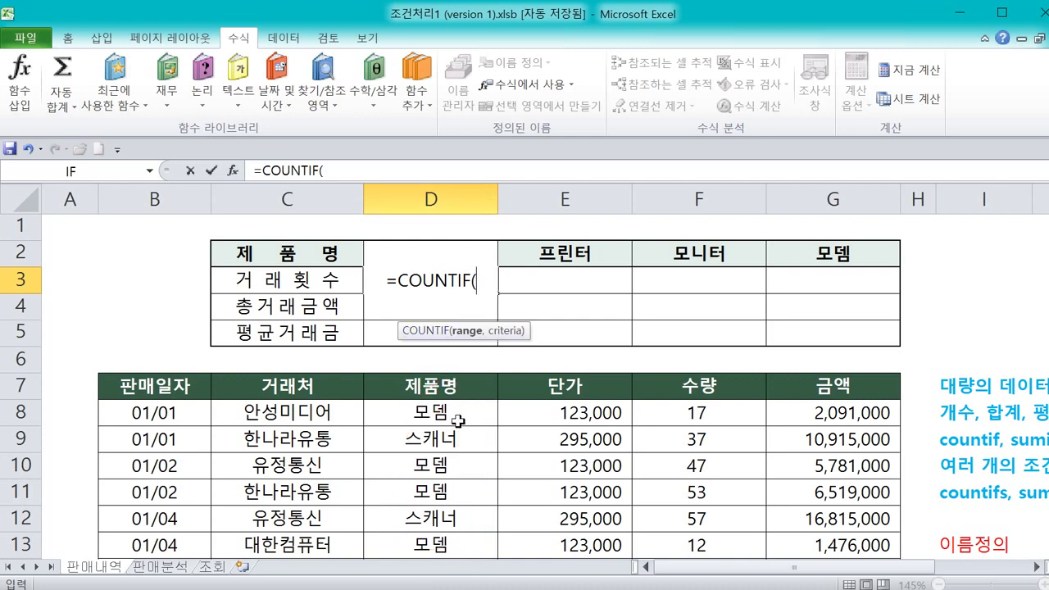
mouse_move(467, 402)
mouse_down()
mouse_move(396, 403)
mouse_move(401, 520)
mouse_move(473, 531)
mouse_move(474, 423)
mouse_move(426, 402)
mouse_move(451, 366)
mouse_move(464, 400)
mouse_up()
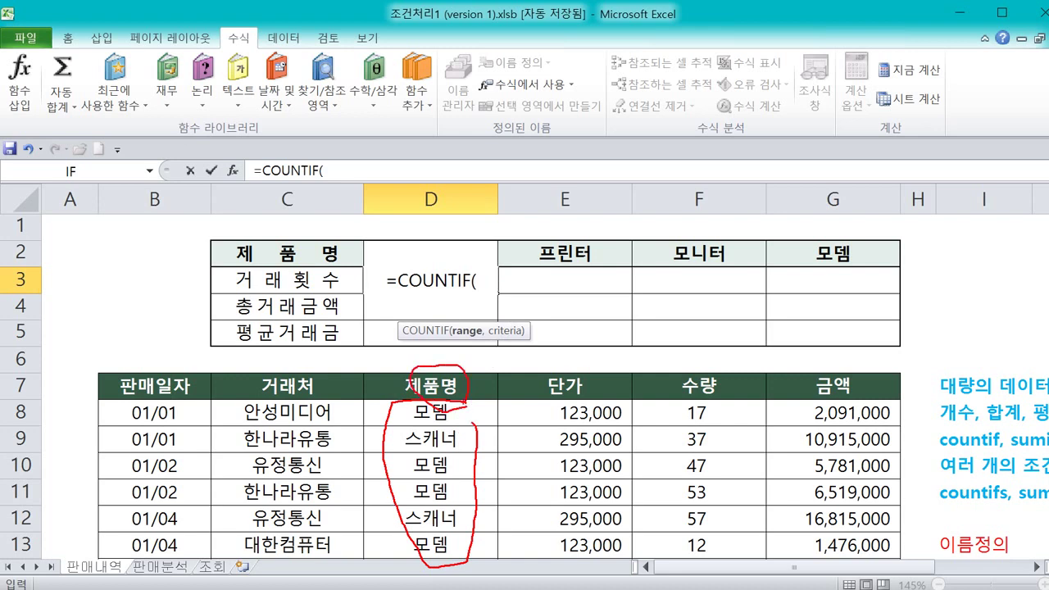
key(Escape)
click(466, 409)
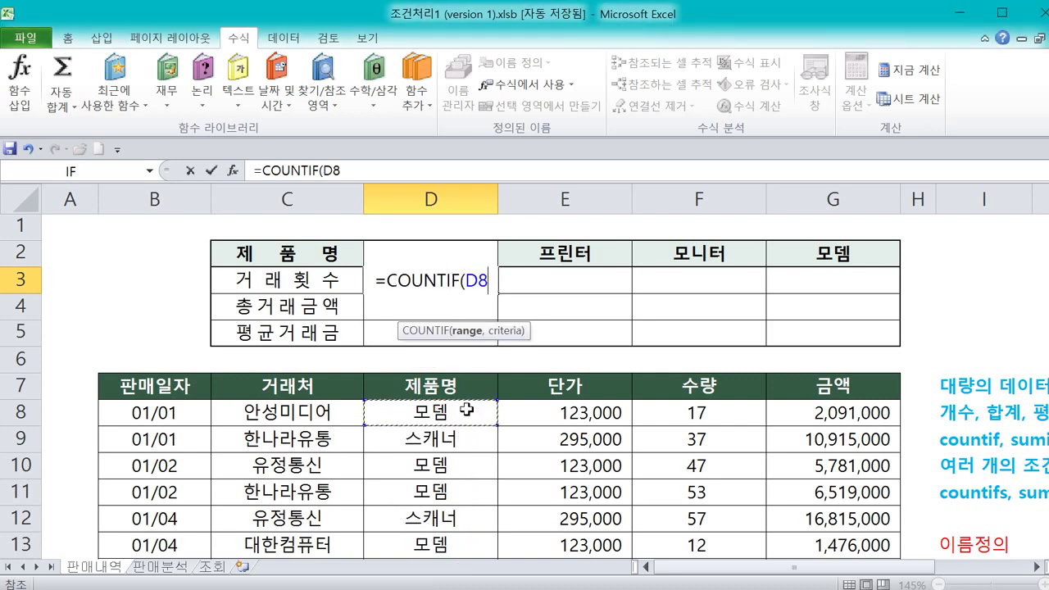
drag(466, 410, 473, 531)
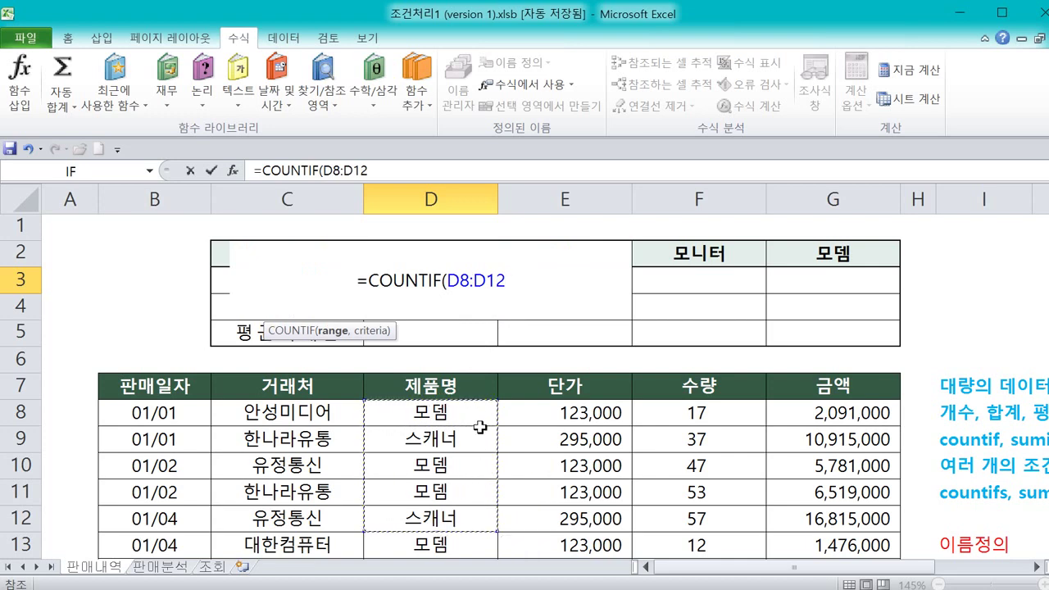
key(BackSpace)
key(BackSpace)
key(BackSpace)
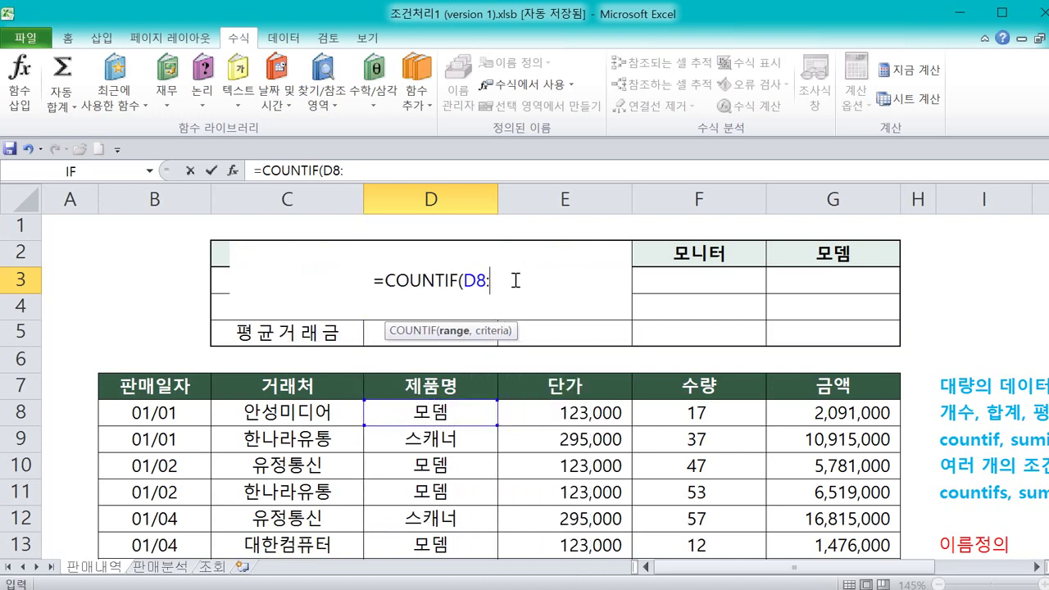
key(BackSpace)
key(BackSpace)
key(BackSpace)
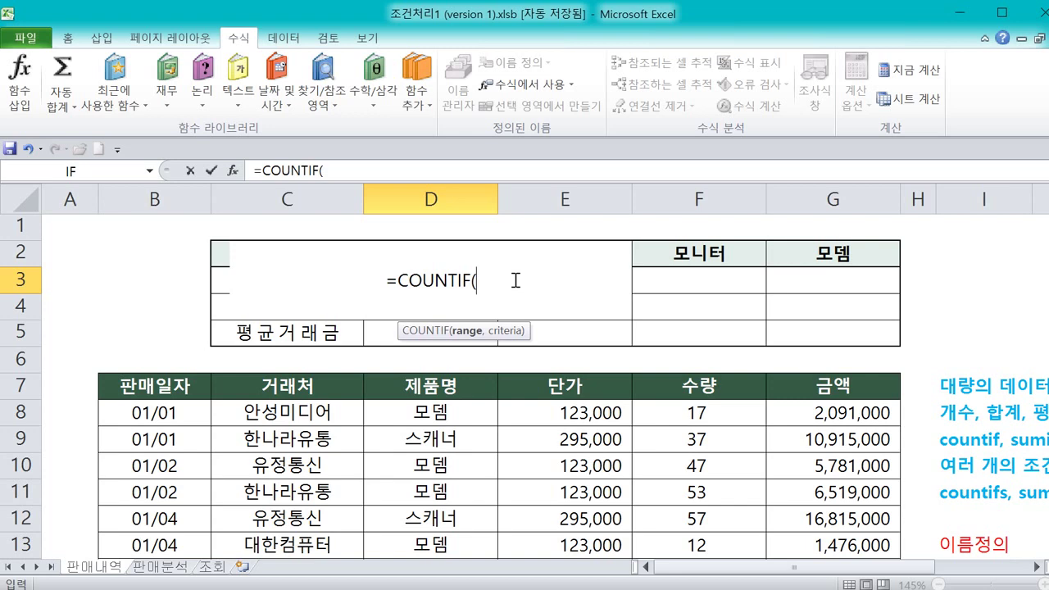
- Enter the defined name 제품명 as the range argument of the COUNTIF formula in D3
text(wp)
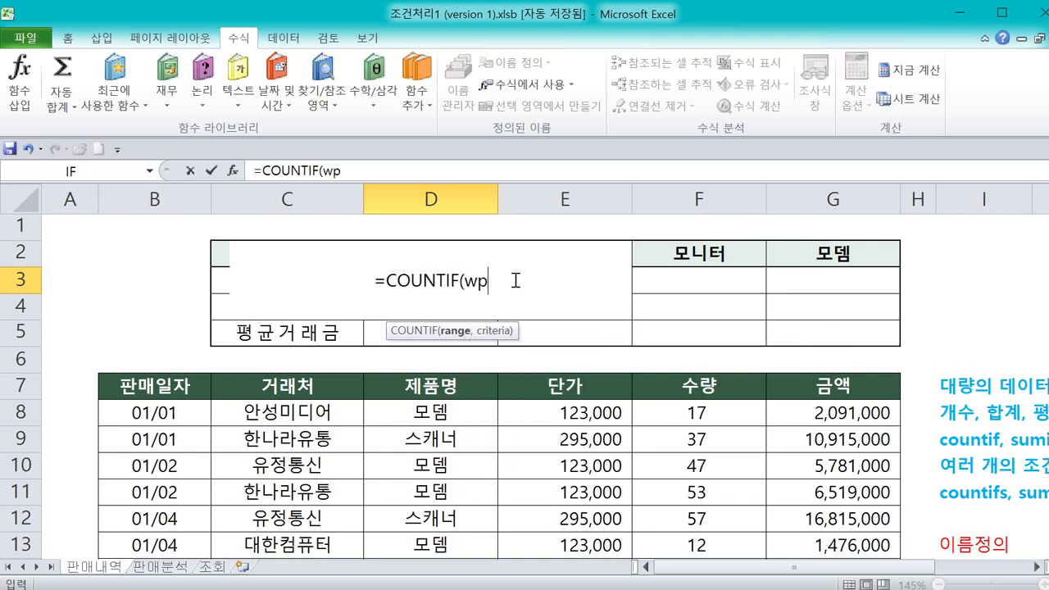
key(BackSpace)
key(BackSpace)
text(wpv)
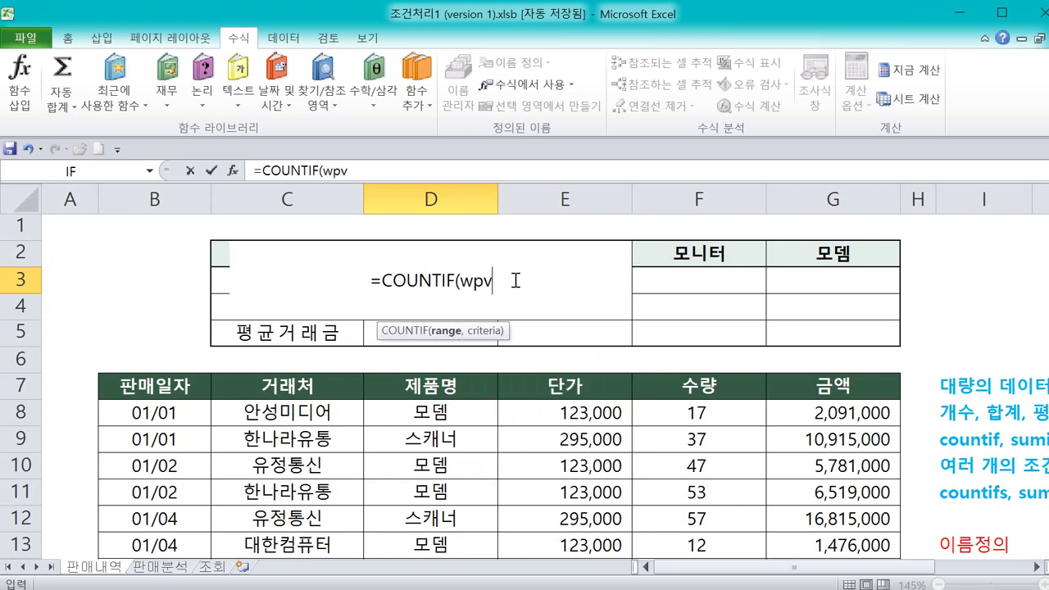
key(BackSpace)
key(BackSpace)
key(BackSpace)
text(제품명)
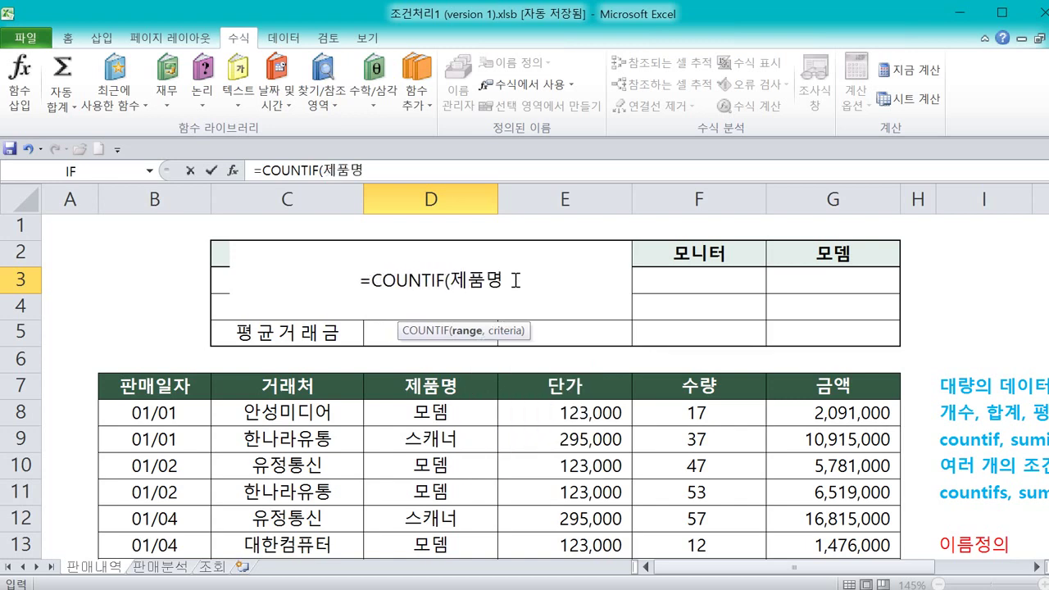
text(,)
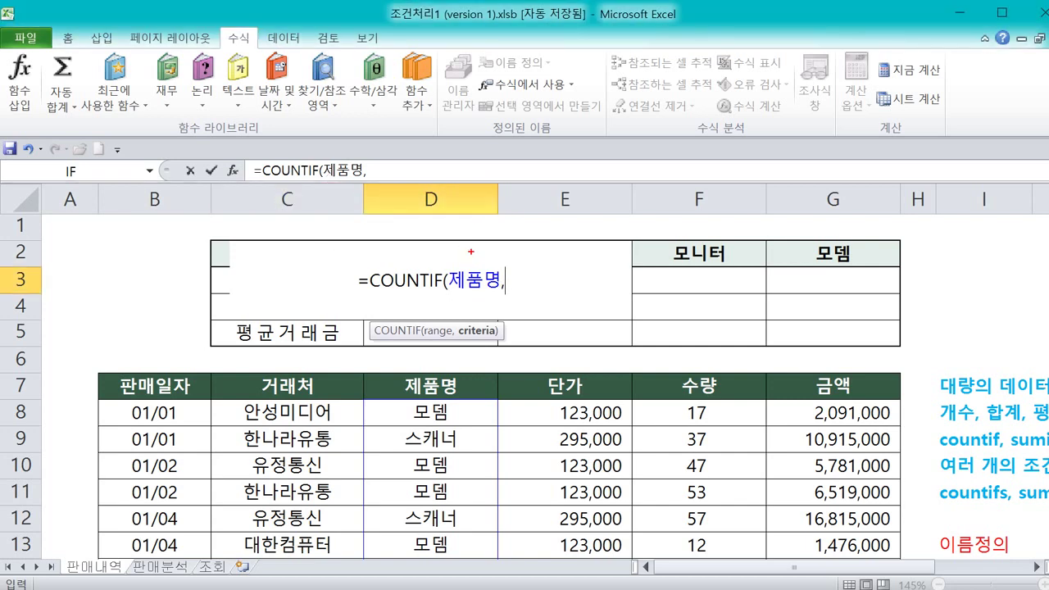
mouse_move(458, 255)
mouse_down()
mouse_move(420, 270)
mouse_move(408, 238)
mouse_move(456, 262)
mouse_up()
mouse_move(432, 200)
mouse_down()
mouse_move(444, 258)
mouse_move(205, 269)
mouse_move(55, 258)
mouse_up()
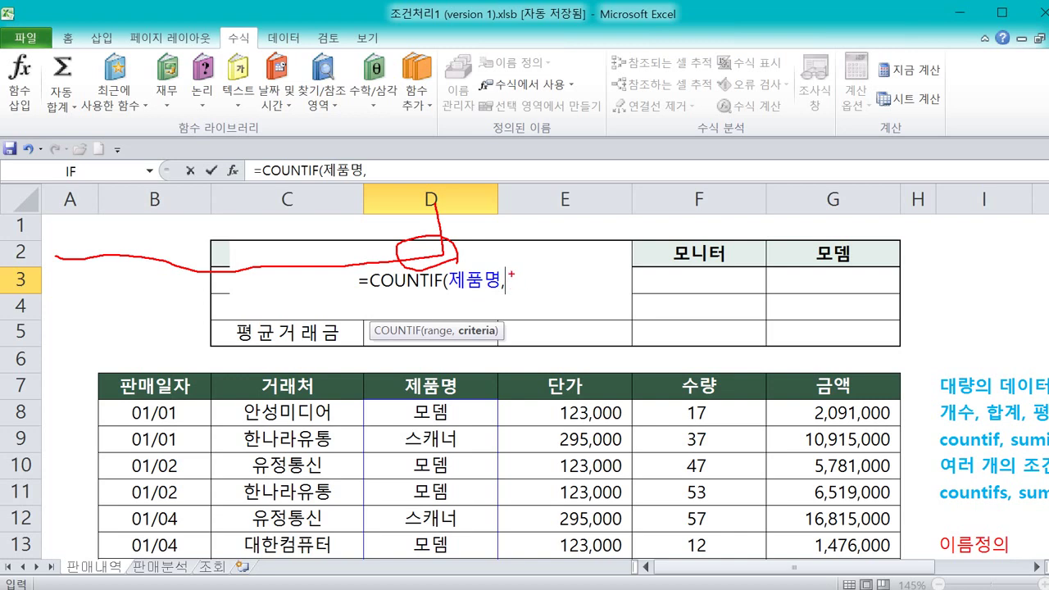
mouse_move(518, 295)
mouse_down()
mouse_move(511, 272)
mouse_move(531, 268)
mouse_move(524, 293)
mouse_up()
mouse_move(538, 273)
mouse_down()
mouse_move(544, 262)
mouse_move(546, 292)
mouse_up()
key(Escape)
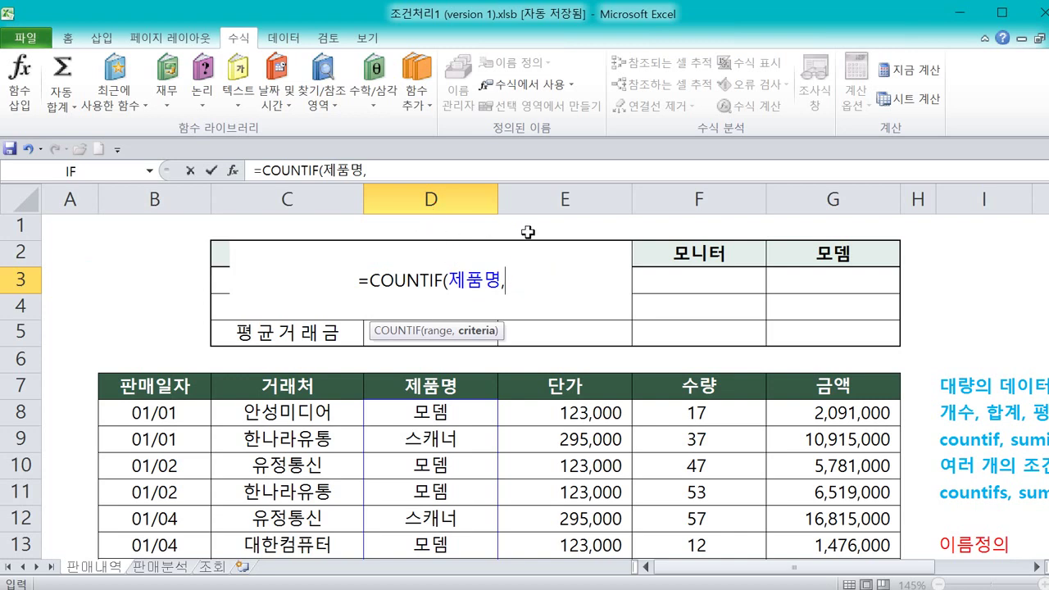
- Set the COUNTIF criteria to D2, complete the formula =COUNTIF(제품명,D2) and select its result cell D3
text(ㅇ)
key(BackSpace)
text(d)
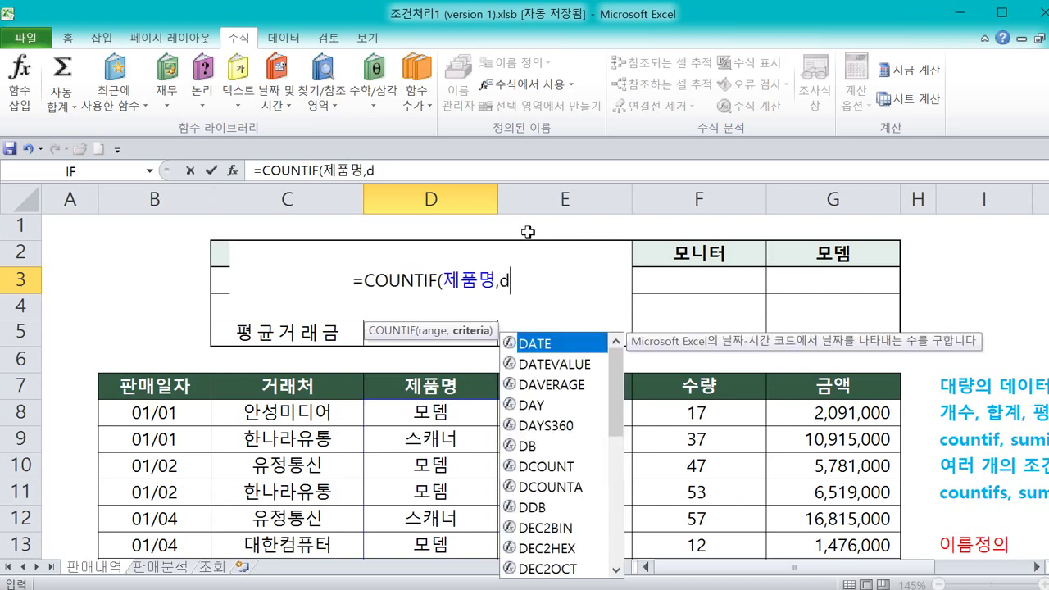
text(2))
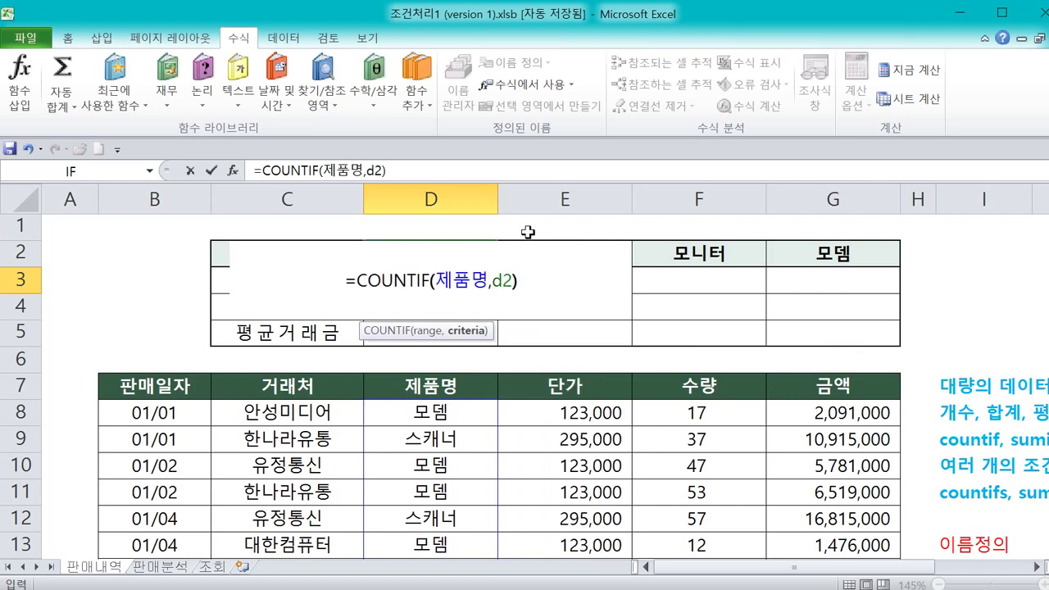
key(Return)
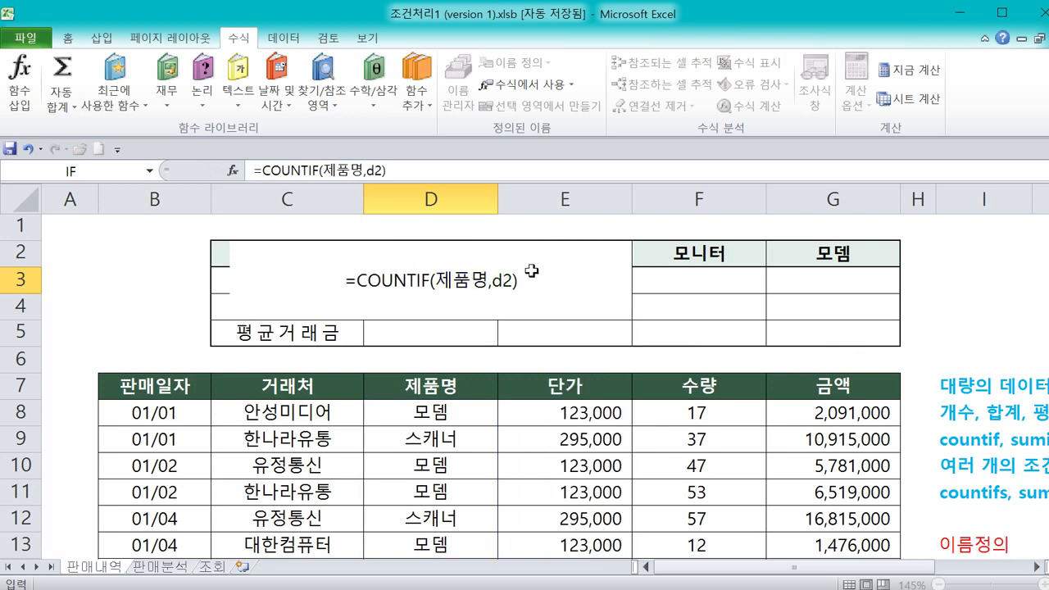
key(Return)
click(487, 281)
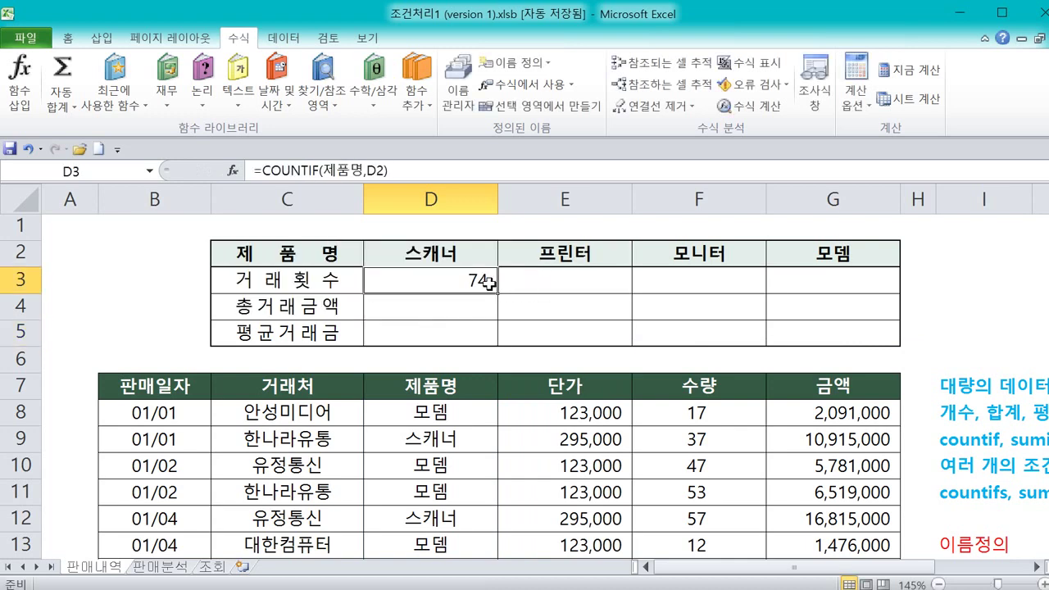
- Compare the 스캐너 entries in the 제품명 column with the count formula in D3
click(438, 439)
click(439, 465)
click(443, 518)
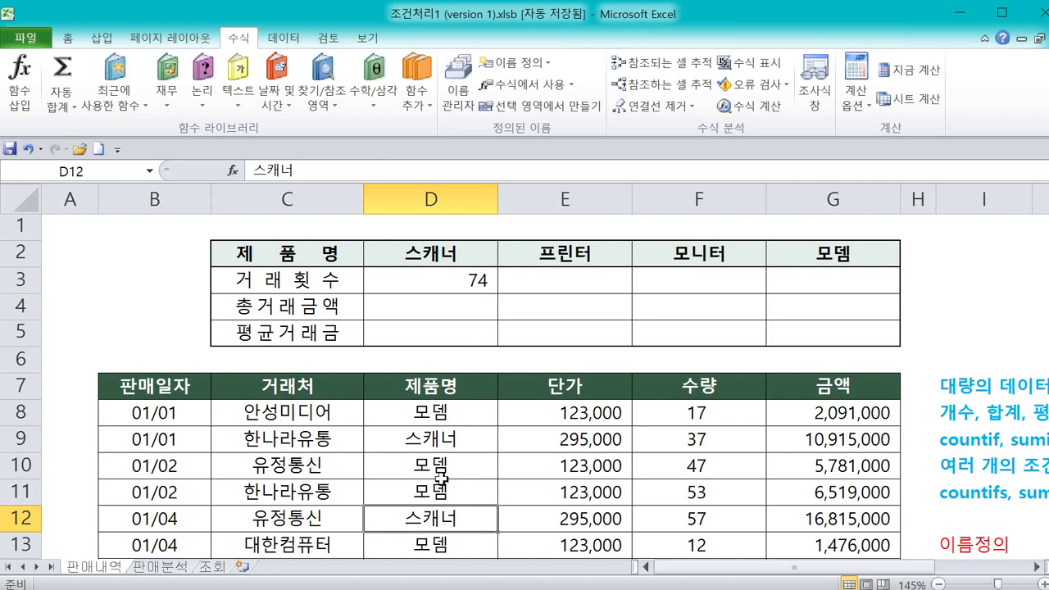
click(440, 472)
click(440, 422)
click(438, 273)
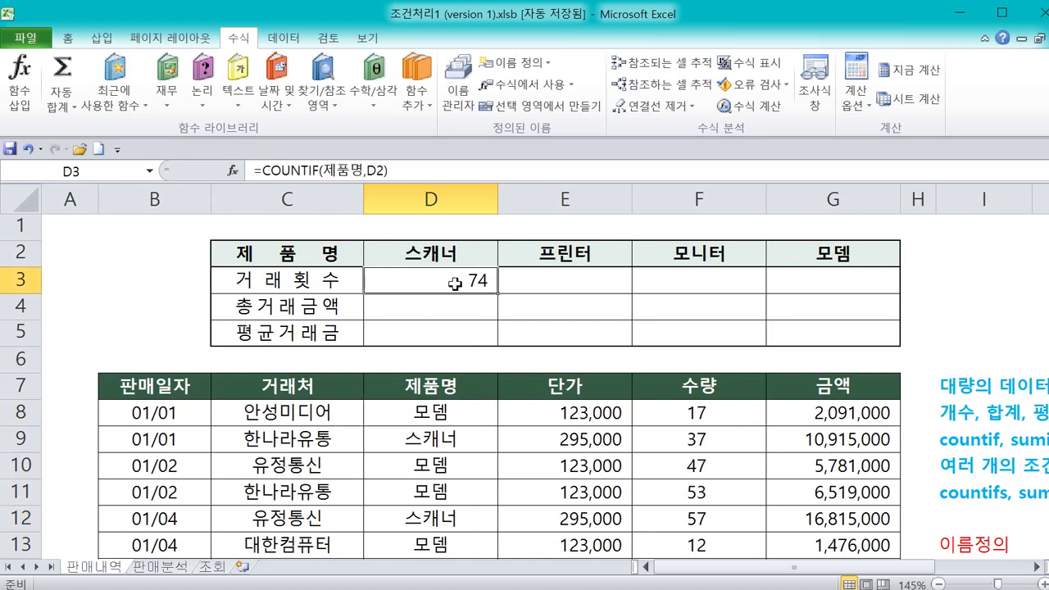
- Clear D3 and begin a new COUNTIF formula there without any arguments
key(Delete)
text(=)
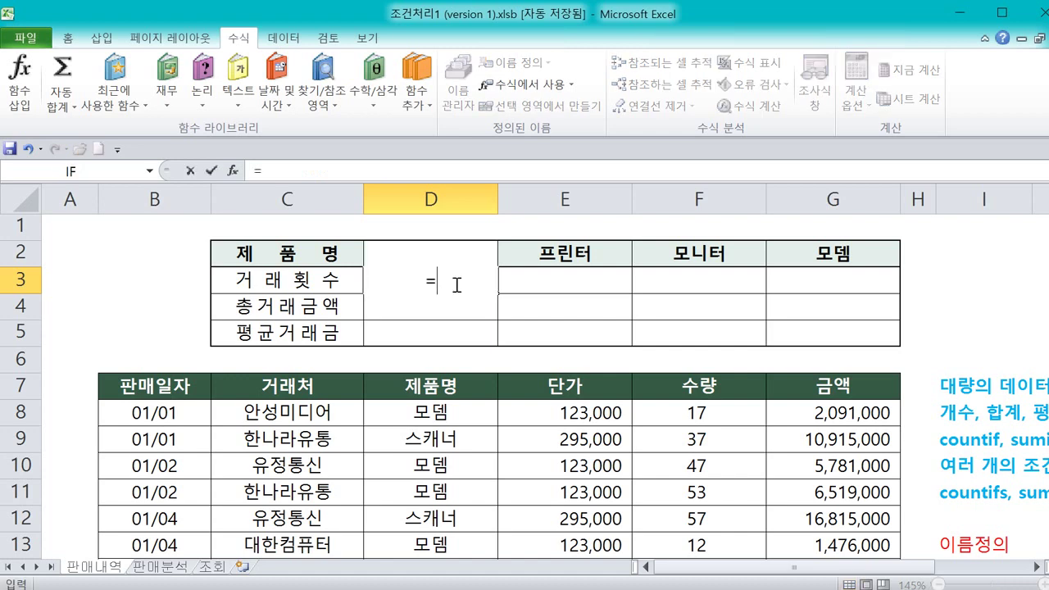
text(count)
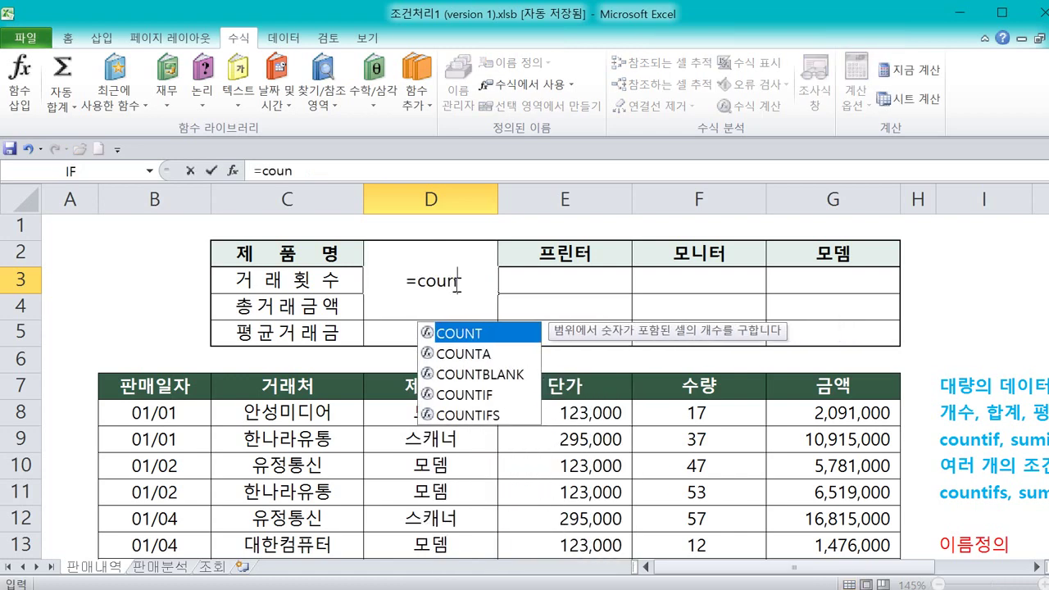
click(491, 395)
double_click(491, 395)
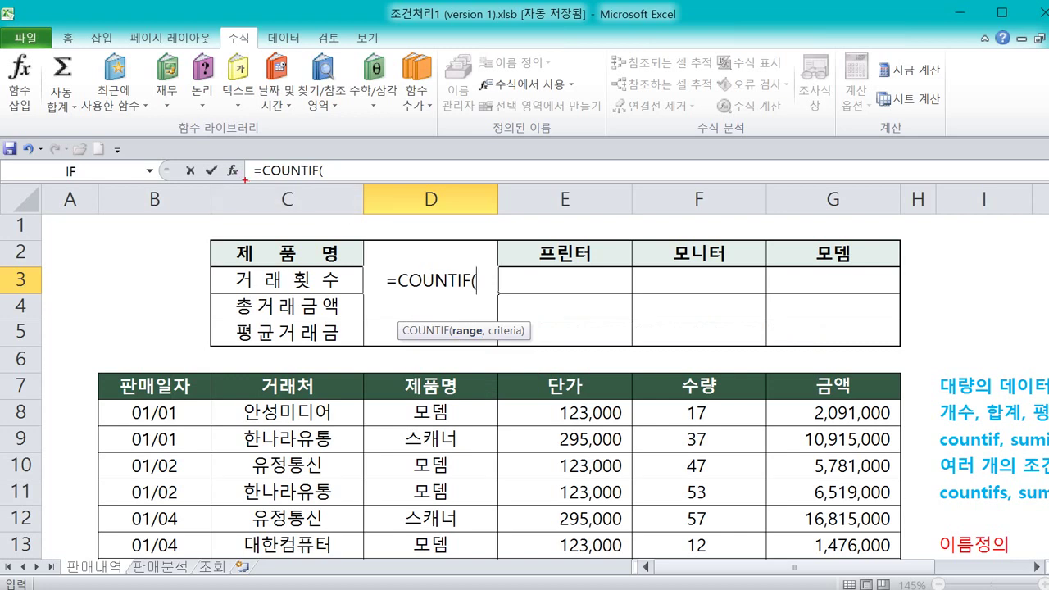
- Open the function arguments dialog for the COUNTIF formula and move it beside column D
mouse_move(239, 176)
mouse_down()
mouse_move(218, 162)
mouse_move(256, 201)
mouse_move(235, 193)
mouse_up()
mouse_move(257, 188)
mouse_down()
mouse_move(230, 150)
mouse_move(249, 191)
mouse_up()
click(233, 170)
drag(647, 305, 539, 297)
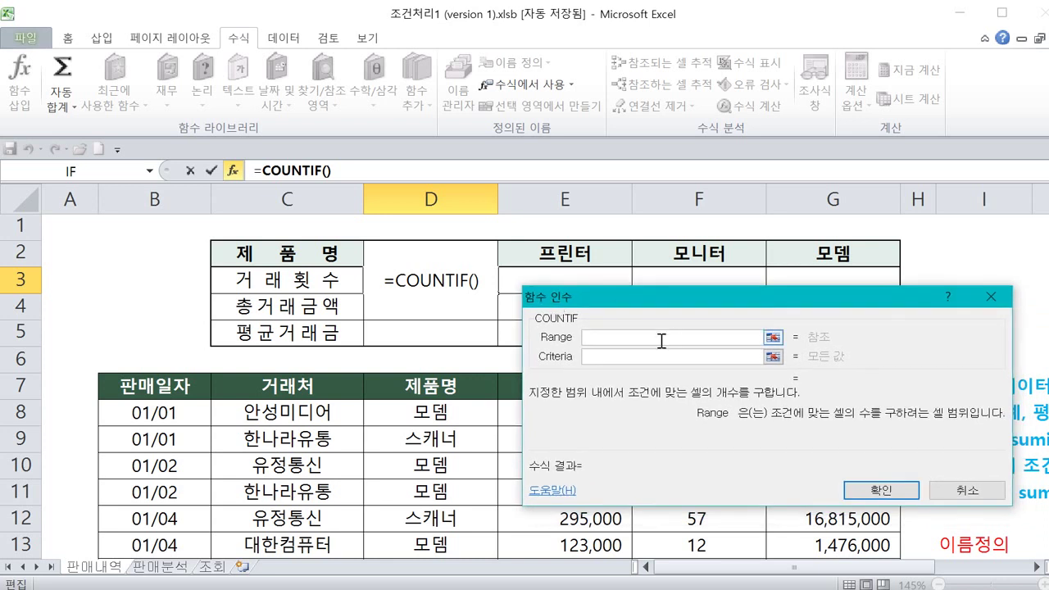
- Examine the descriptions of COUNTIF's Range and Criteria arguments, relating the range to the 제품명 column
drag(593, 331, 629, 328)
mouse_move(832, 424)
mouse_down()
mouse_move(959, 408)
mouse_move(938, 428)
mouse_move(974, 406)
mouse_up()
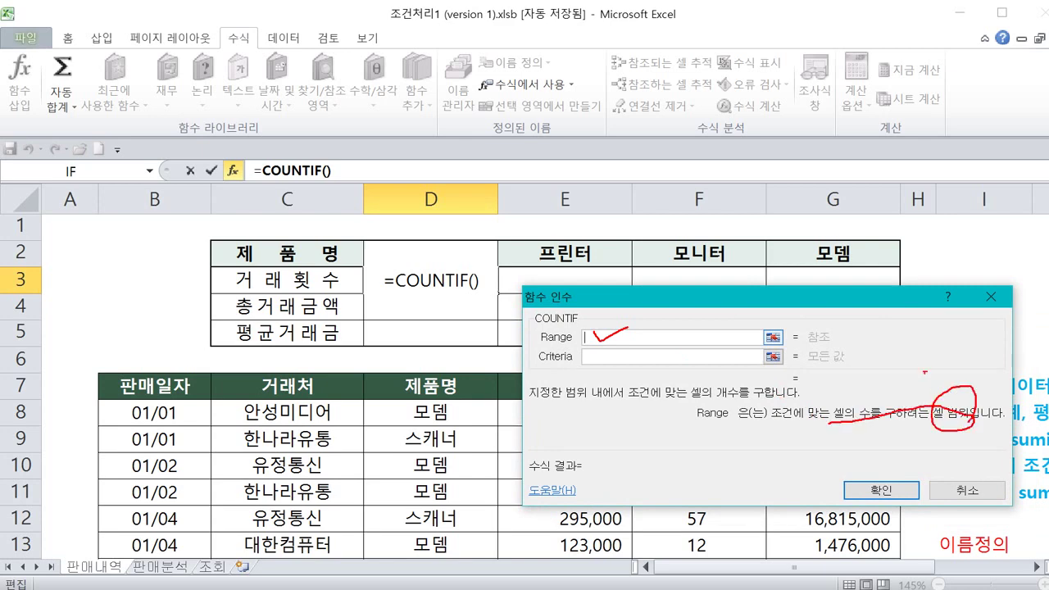
mouse_move(456, 380)
mouse_down()
mouse_move(358, 402)
mouse_move(481, 401)
mouse_move(441, 384)
mouse_up()
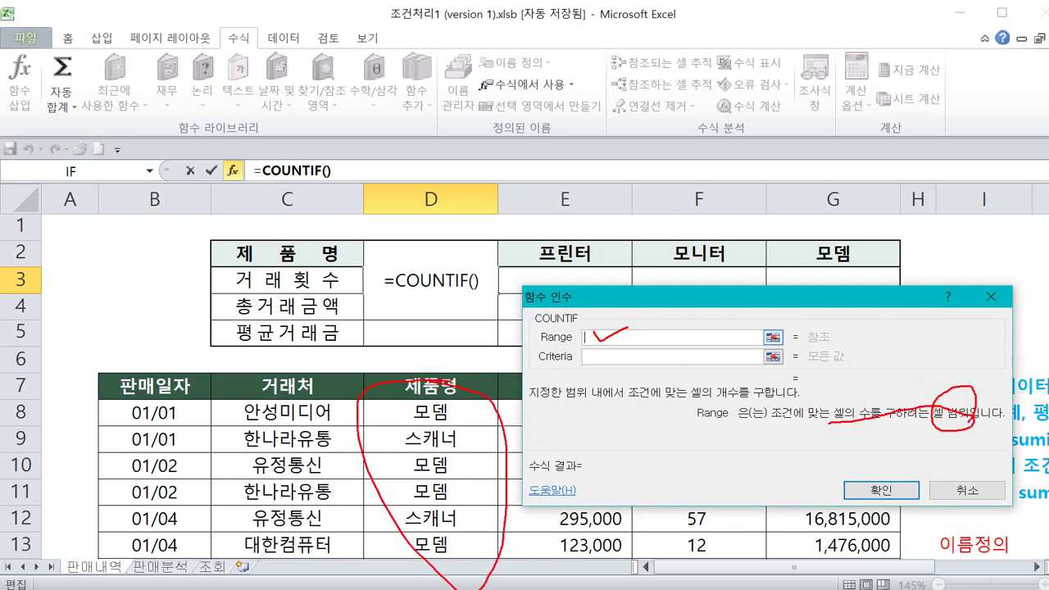
key(Escape)
click(704, 357)
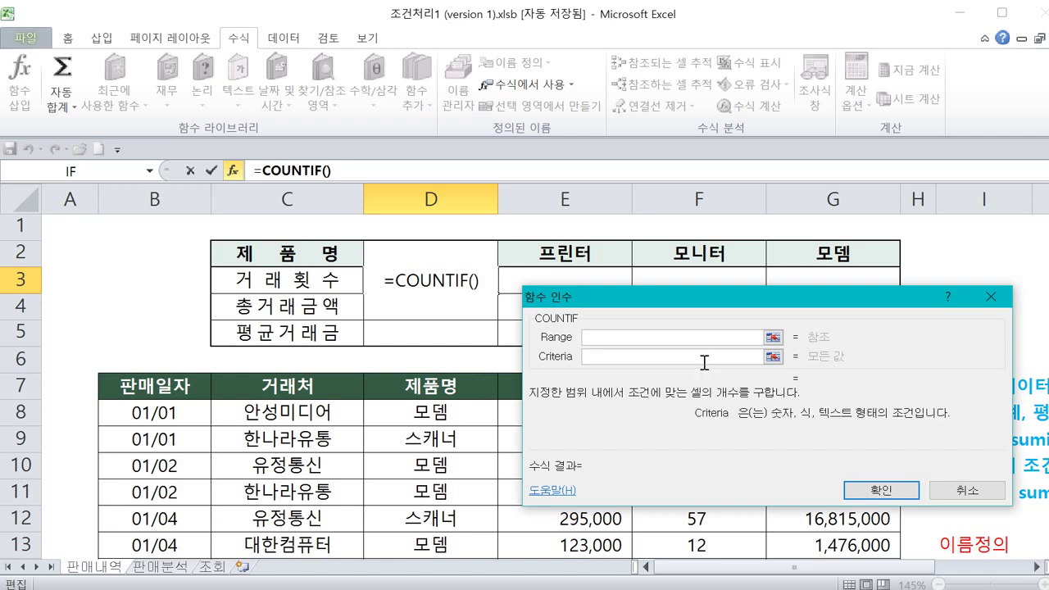
key(ctrl+2)
drag(621, 352, 639, 352)
drag(767, 416, 820, 427)
mouse_move(834, 426)
mouse_down()
mouse_move(860, 426)
mouse_move(902, 399)
mouse_move(910, 431)
mouse_up()
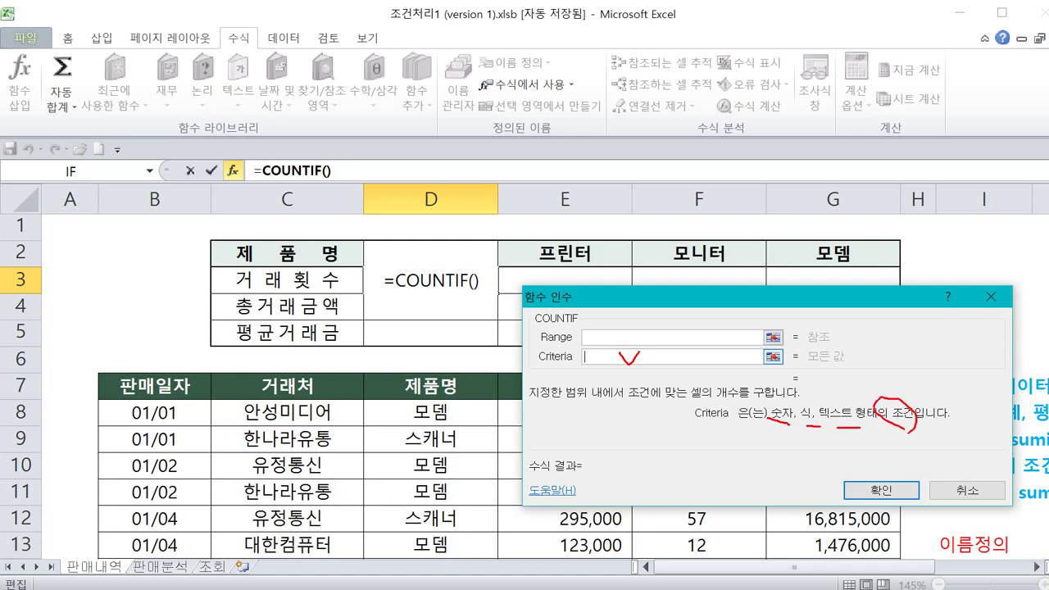
key(Escape)
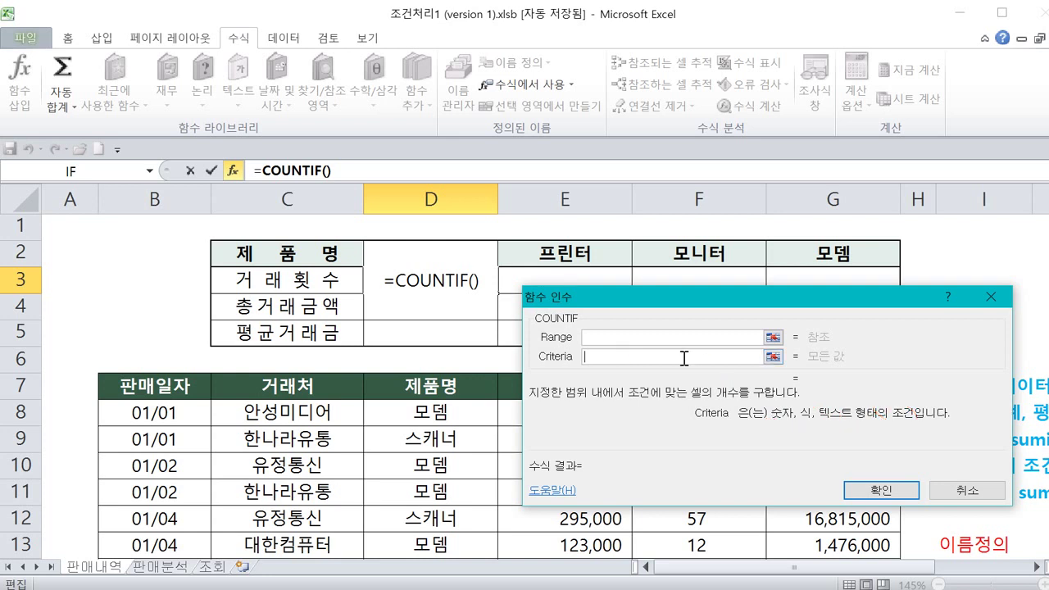
- Set the Range argument of the COUNTIF formula in D3 to the defined name 제품명
click(672, 339)
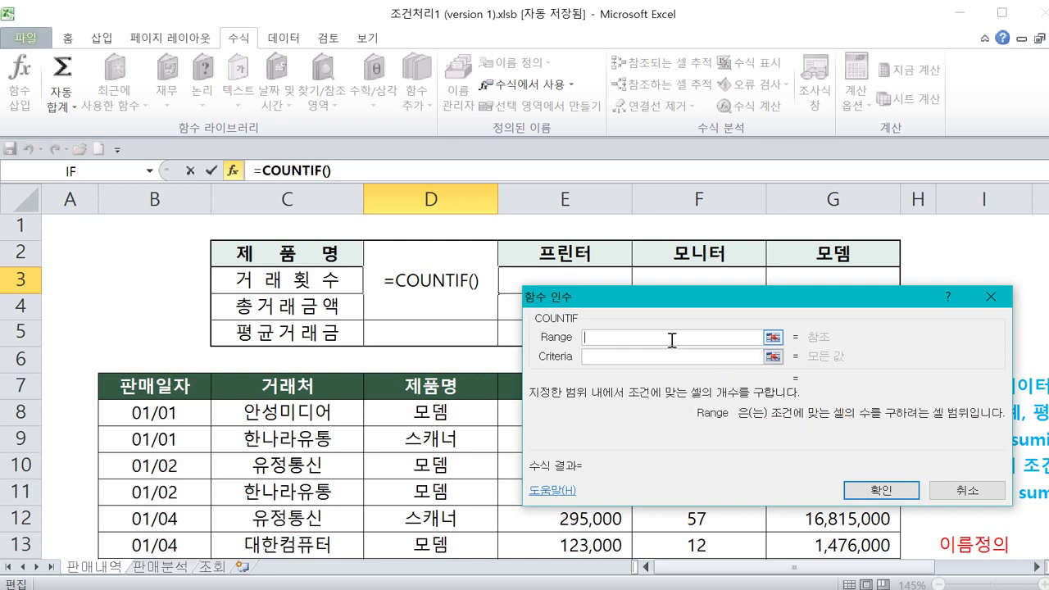
text(wpv)
key(BackSpace)
key(BackSpace)
key(BackSpace)
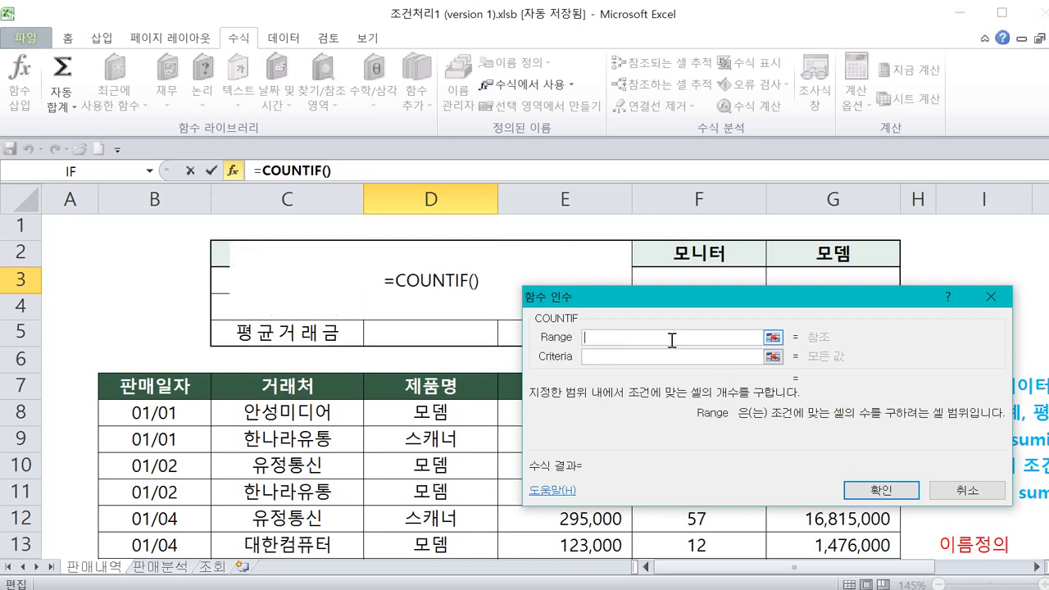
text(제품명)
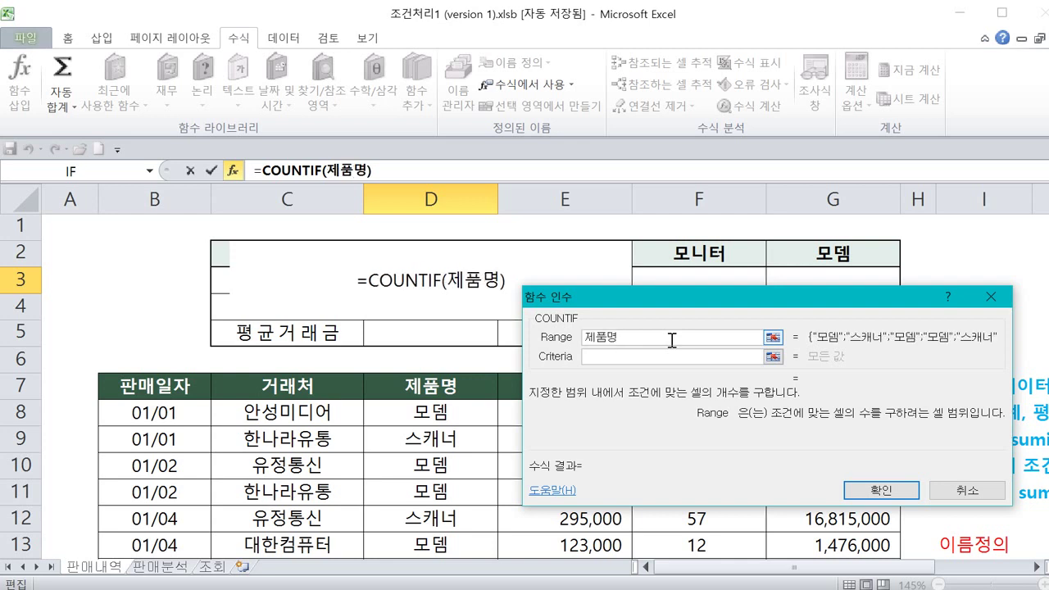
- Set the COUNTIF criteria to the header cell D2
click(686, 359)
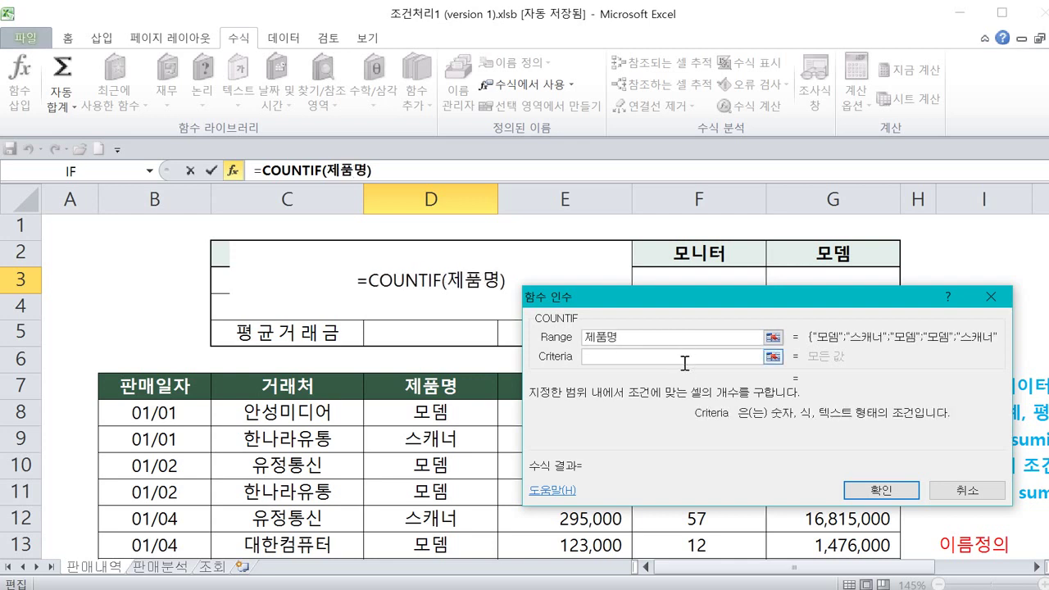
mouse_move(426, 186)
mouse_down()
mouse_move(435, 252)
mouse_move(448, 235)
mouse_move(452, 266)
mouse_up()
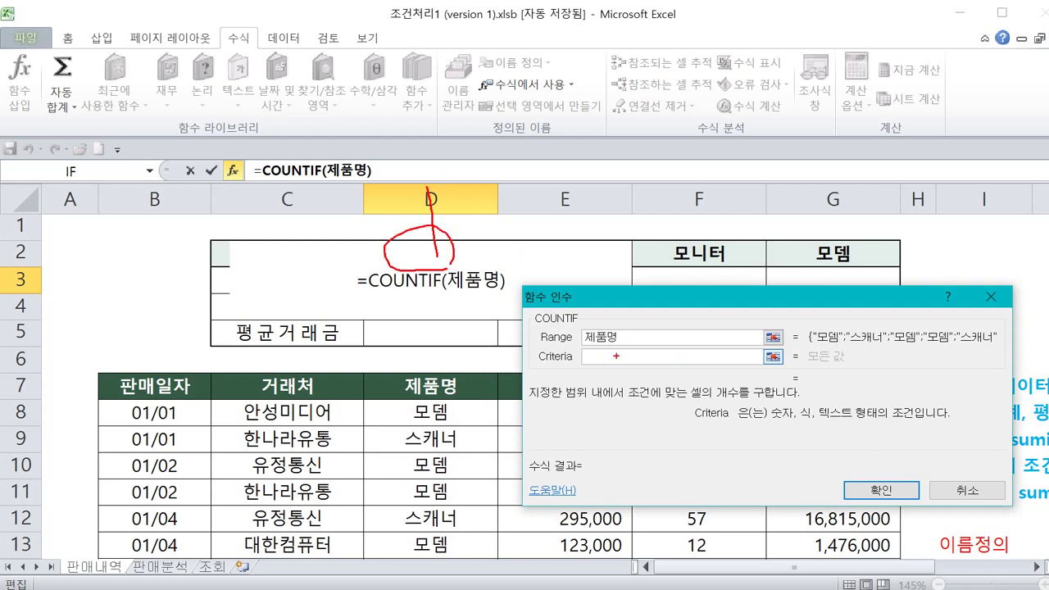
drag(610, 353, 633, 355)
key(Escape)
text(d2)
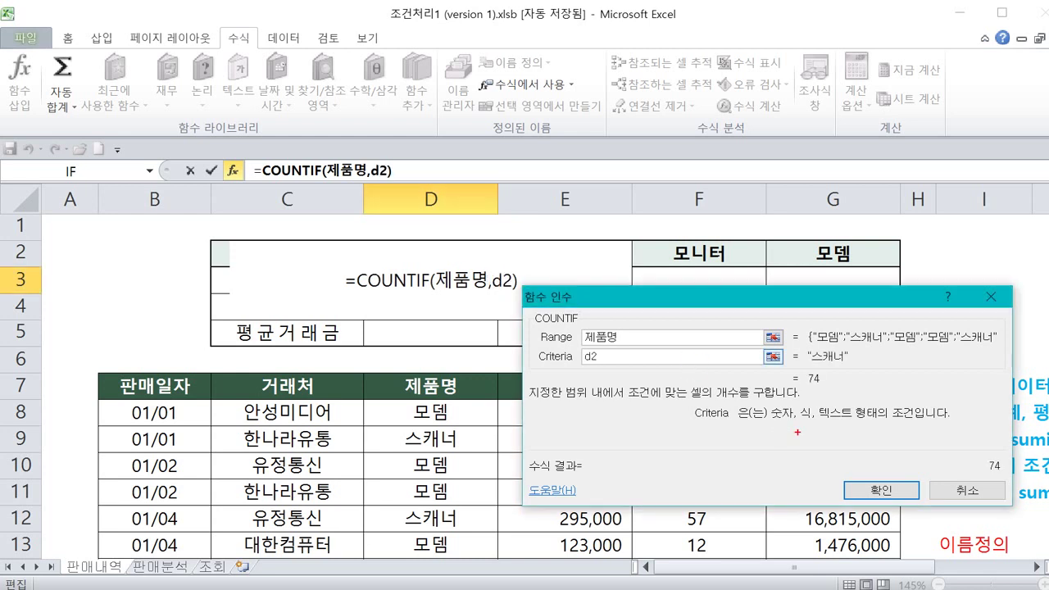
mouse_move(785, 401)
mouse_down()
mouse_move(788, 428)
mouse_move(825, 422)
mouse_up()
drag(857, 418, 857, 417)
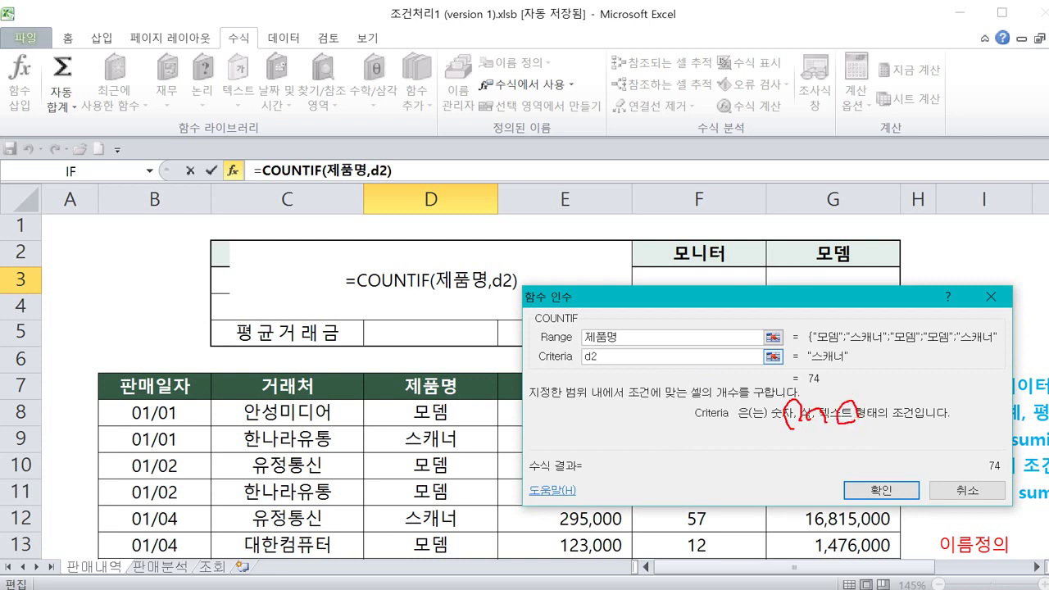
key(Escape)
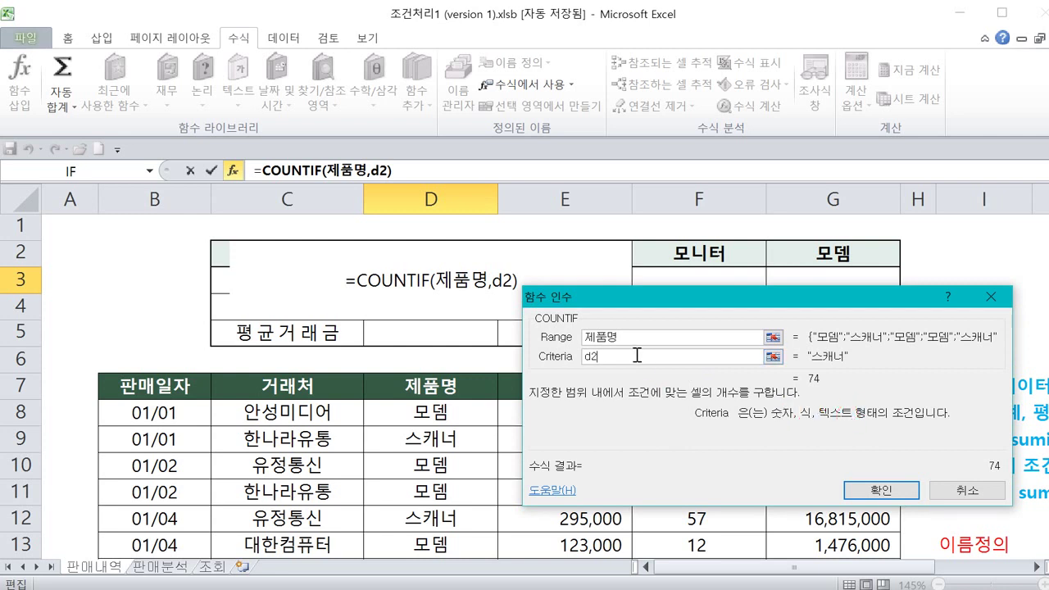
- Replace the COUNTIF criteria with the quoted text "스캐너"
key(BackSpace)
key(BackSpace)
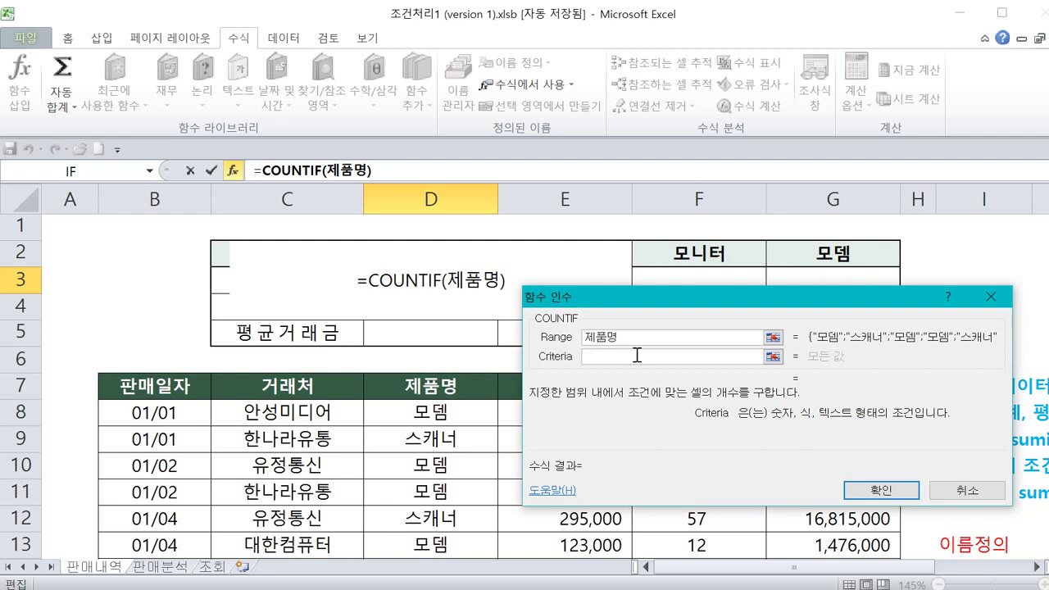
text("tmzo)
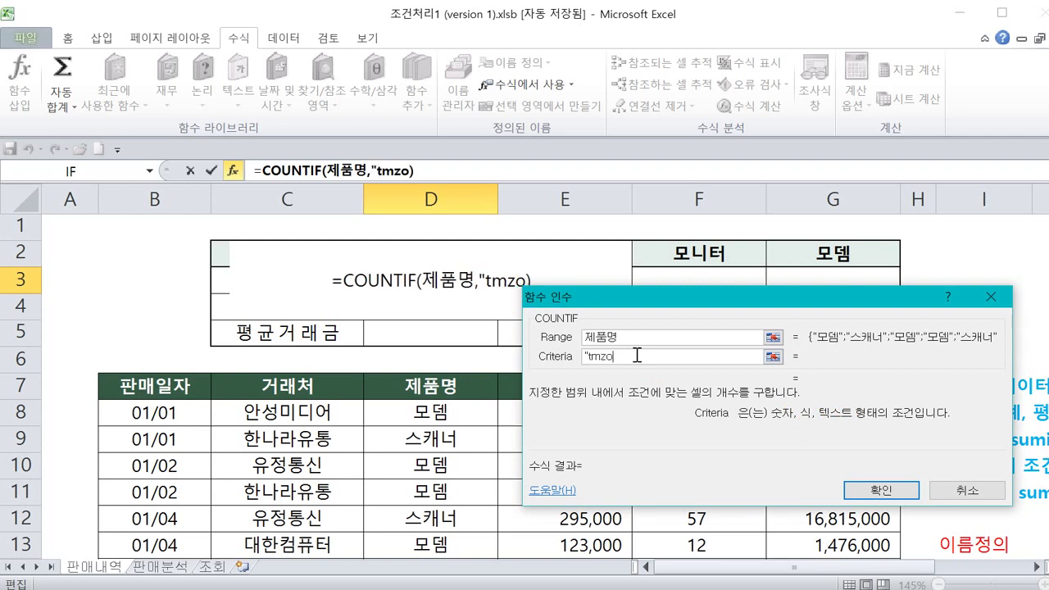
key(BackSpace)
key(BackSpace)
key(BackSpace)
key(BackSpace)
text(스)
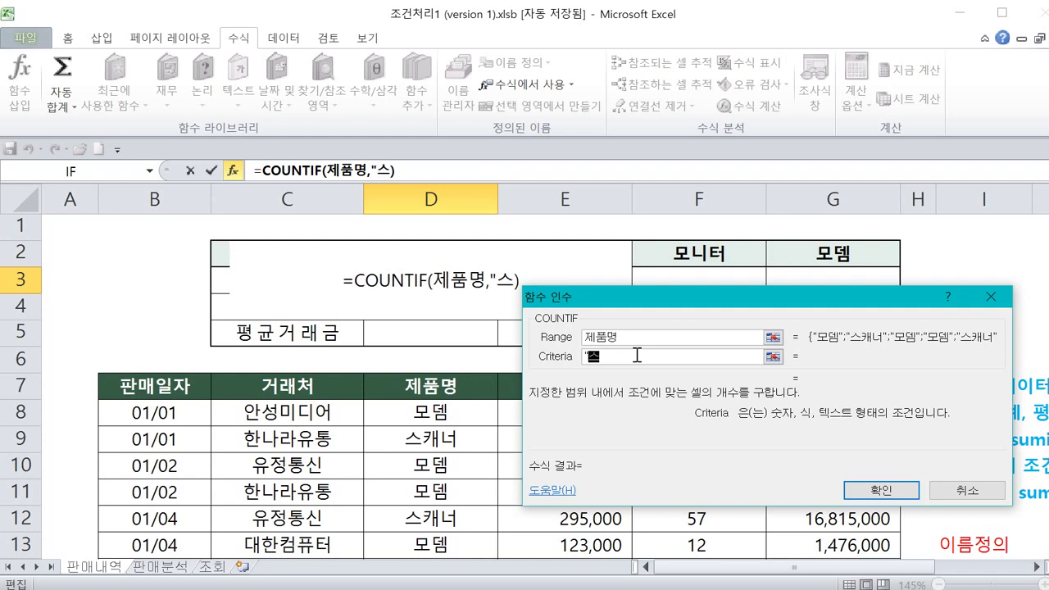
text(캐너")
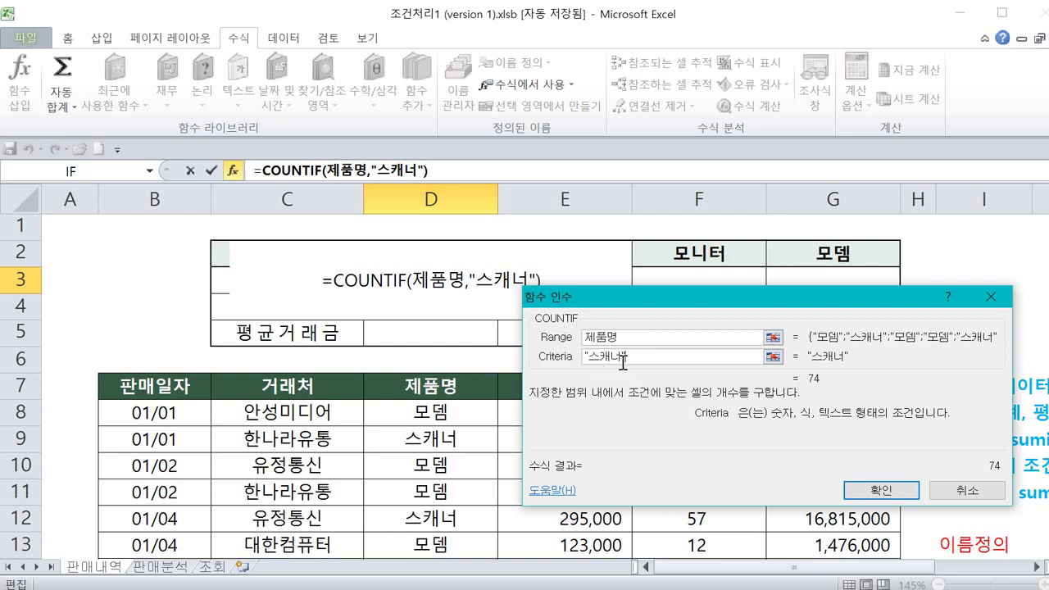
- Compare the text criterion with the header and table entries, and accept =COUNTIF(제품명,"스캐너") in D3
drag(631, 358, 577, 365)
drag(450, 428, 469, 428)
drag(424, 242, 466, 251)
key(Escape)
click(865, 493)
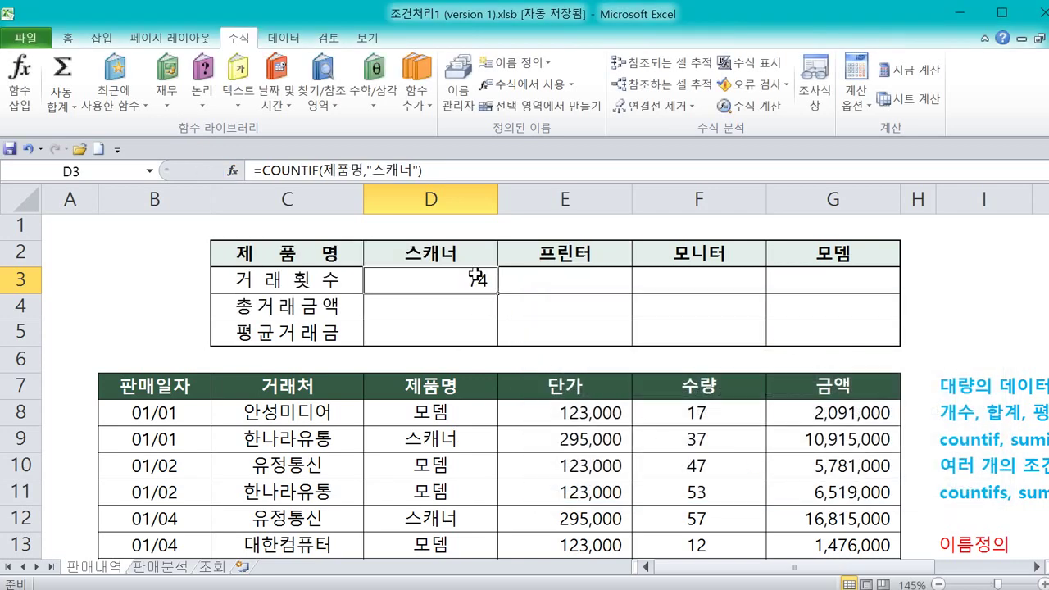
- Examine the "스캐너" criterion in D3's formula against the header cell D2 and the 제품명 entries
key(ctrl+2)
mouse_move(423, 188)
mouse_down()
mouse_move(387, 185)
mouse_move(364, 154)
mouse_move(410, 159)
mouse_move(422, 176)
mouse_up()
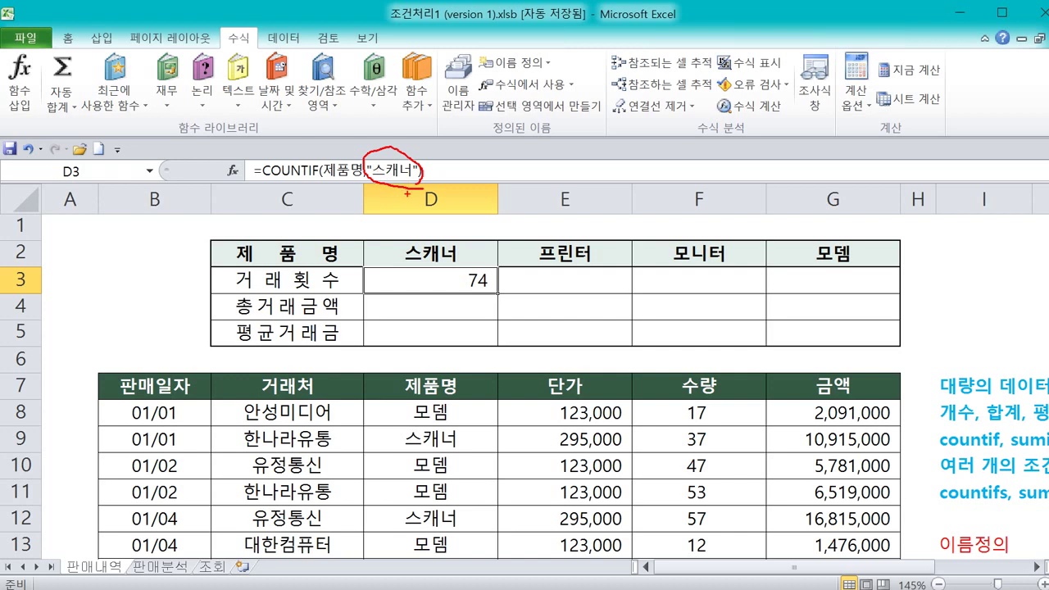
mouse_move(401, 186)
mouse_down()
mouse_move(397, 244)
mouse_move(434, 227)
mouse_up()
mouse_move(399, 133)
mouse_down()
mouse_move(405, 153)
mouse_move(423, 138)
mouse_move(402, 160)
mouse_move(410, 147)
mouse_up()
drag(435, 128, 438, 149)
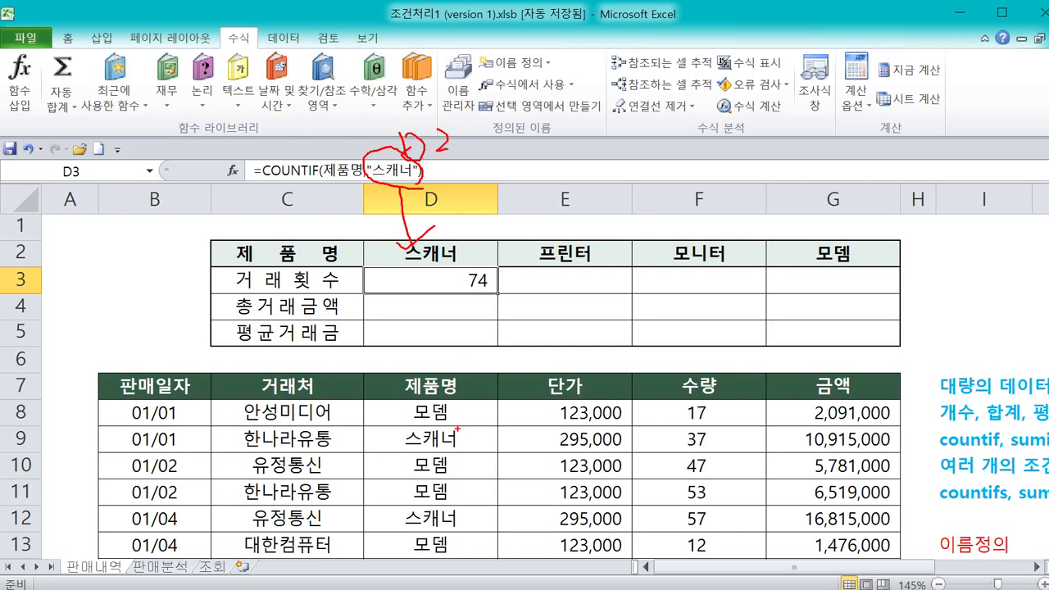
mouse_move(449, 452)
mouse_down()
mouse_move(427, 464)
mouse_move(450, 421)
mouse_move(456, 450)
mouse_up()
drag(465, 145, 462, 167)
mouse_move(477, 130)
mouse_down()
mouse_move(483, 121)
mouse_move(480, 150)
mouse_up()
mouse_move(515, 113)
mouse_down()
mouse_move(522, 135)
mouse_move(502, 126)
mouse_move(527, 134)
mouse_up()
key(Escape)
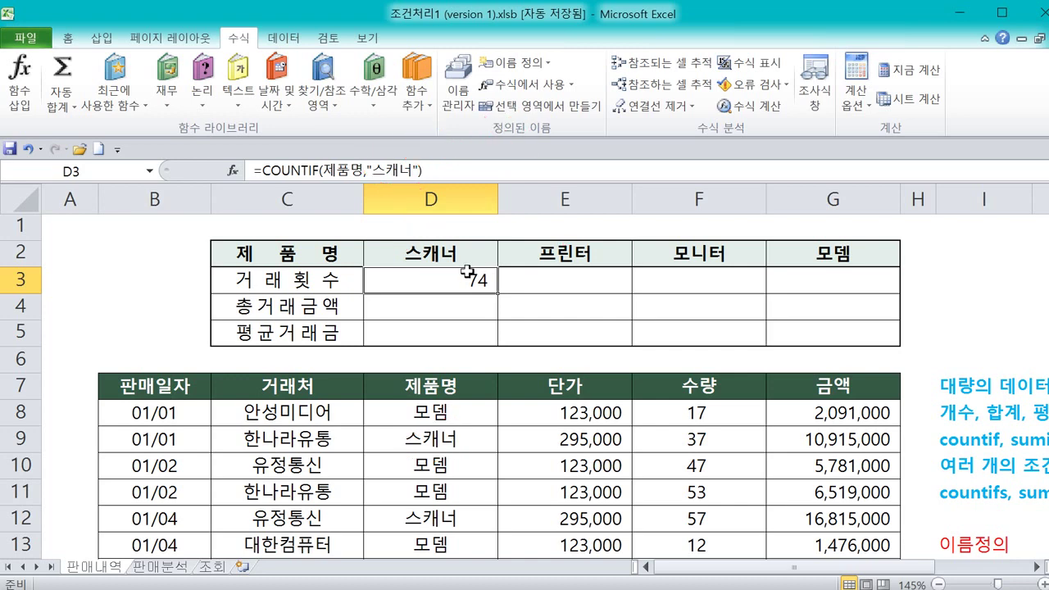
- Begin a SUMIF formula in D4, the 총거래금액 cell for 스캐너
click(404, 312)
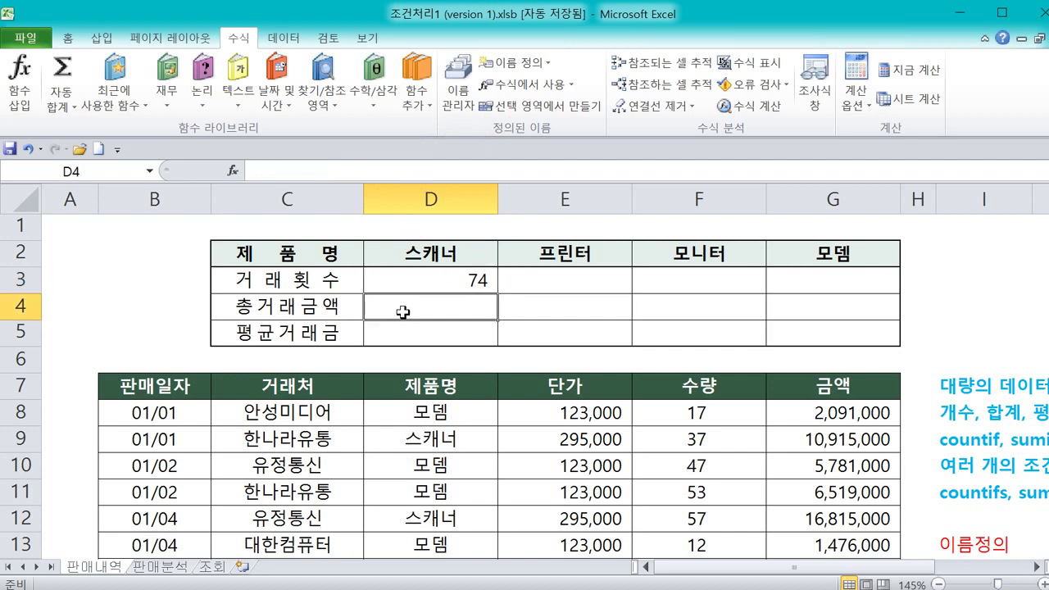
text(=녀ㅡ)
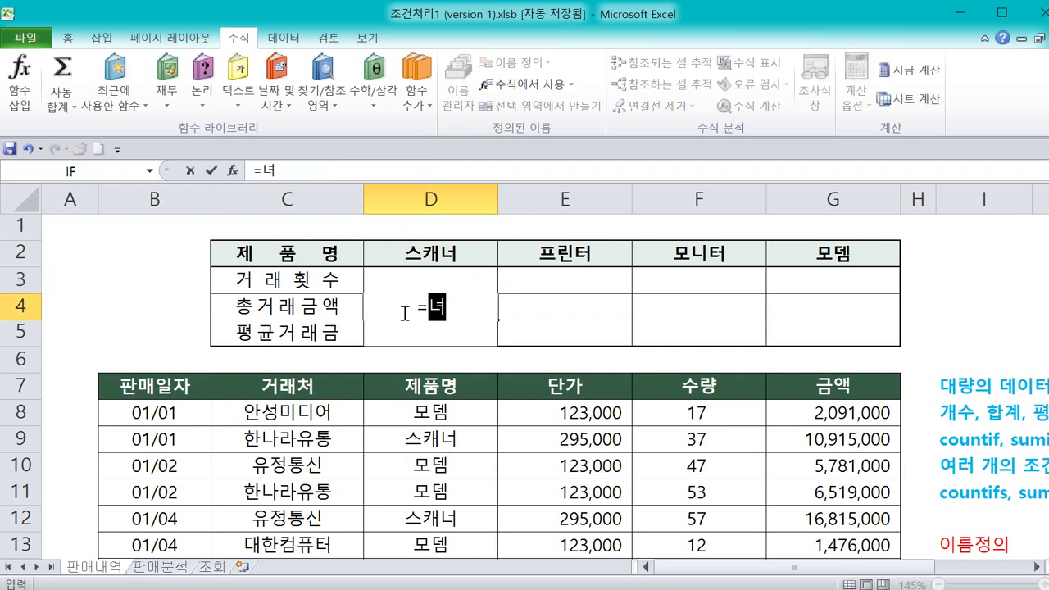
key(BackSpace)
key(BackSpace)
text(녀)
key(BackSpace)
text(sum)
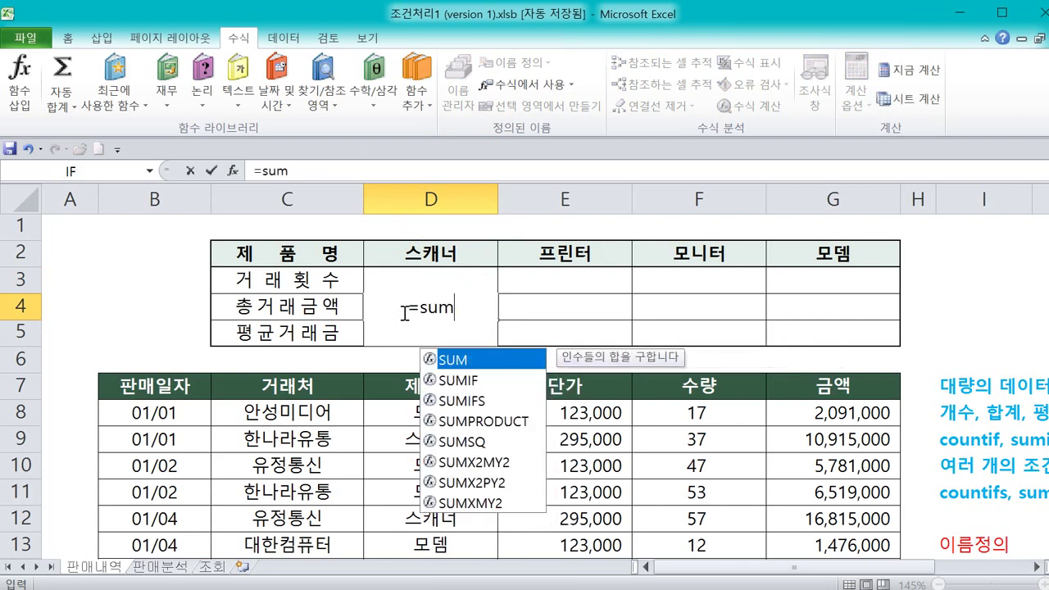
click(472, 381)
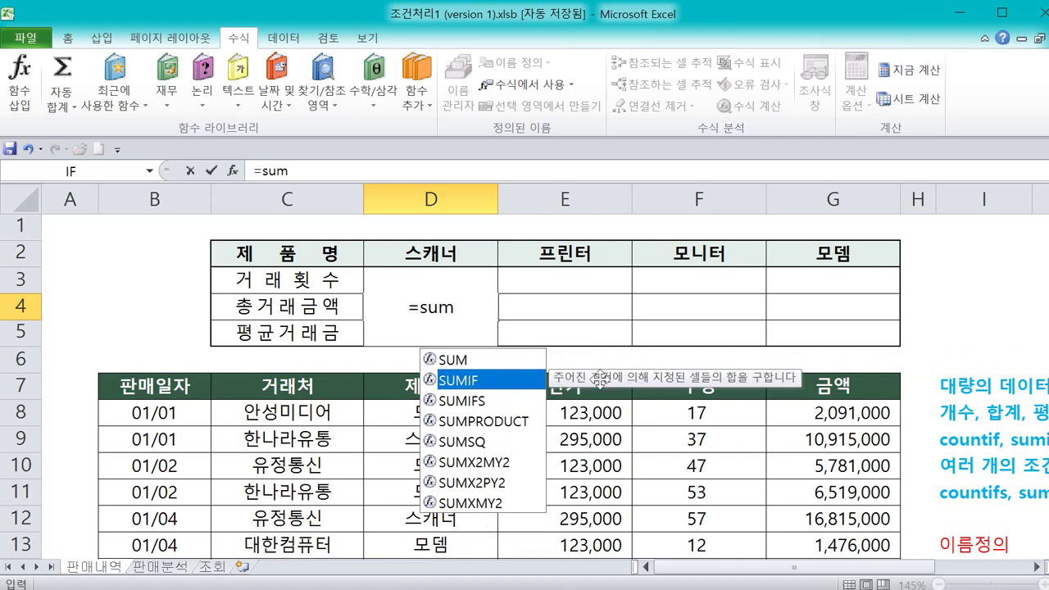
double_click(519, 389)
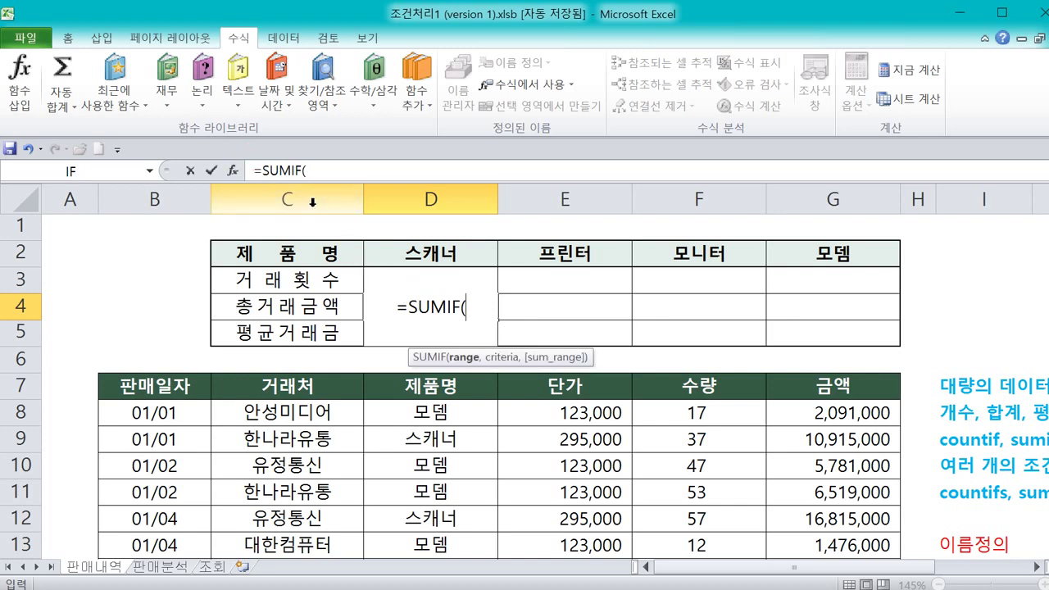
- Open the function arguments dialog for SUMIF, move it beside column D and set Range to 제품명
click(232, 170)
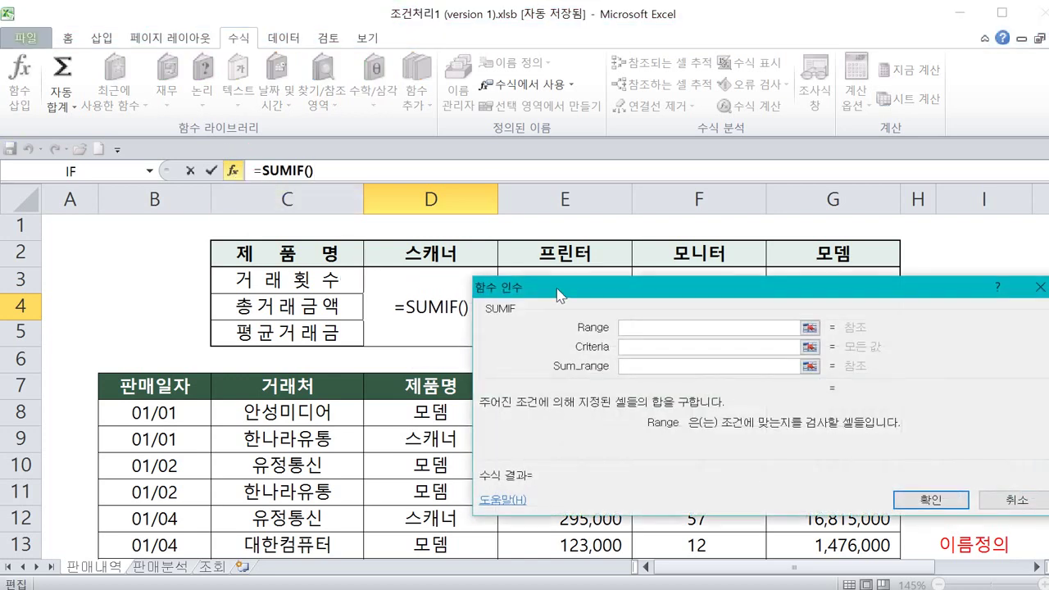
drag(559, 295, 596, 277)
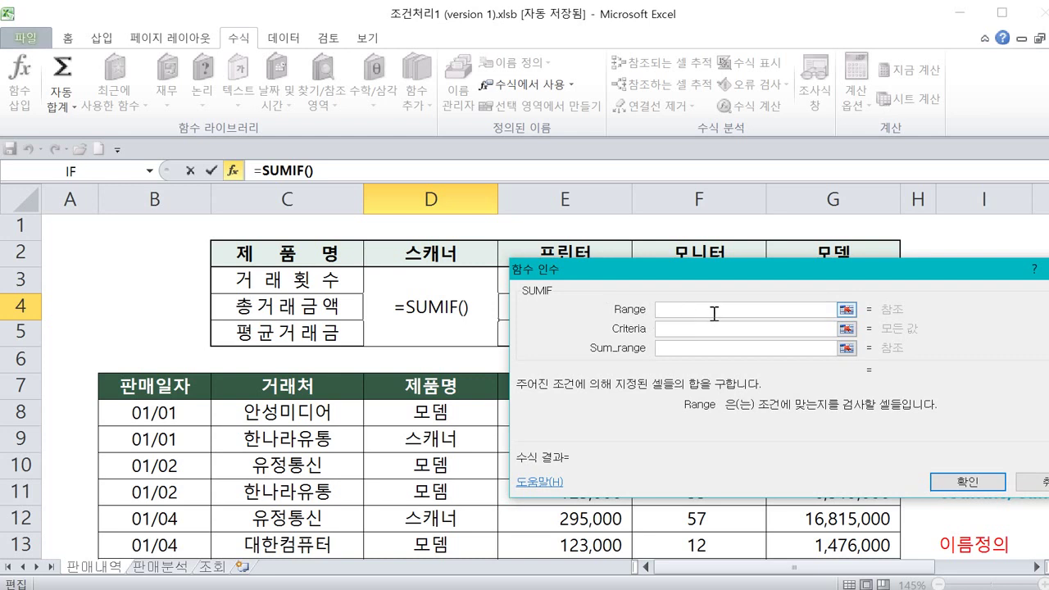
text(wp)
key(BackSpace)
key(BackSpace)
text(제품명)
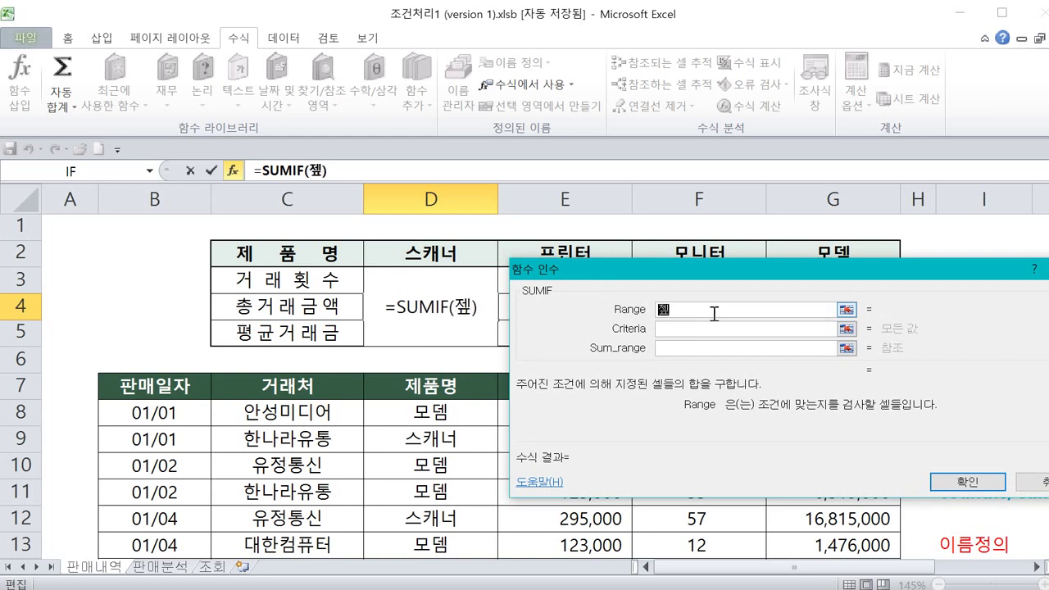
- Set the SUMIF criteria to the 스캐너 header cell D2
click(706, 328)
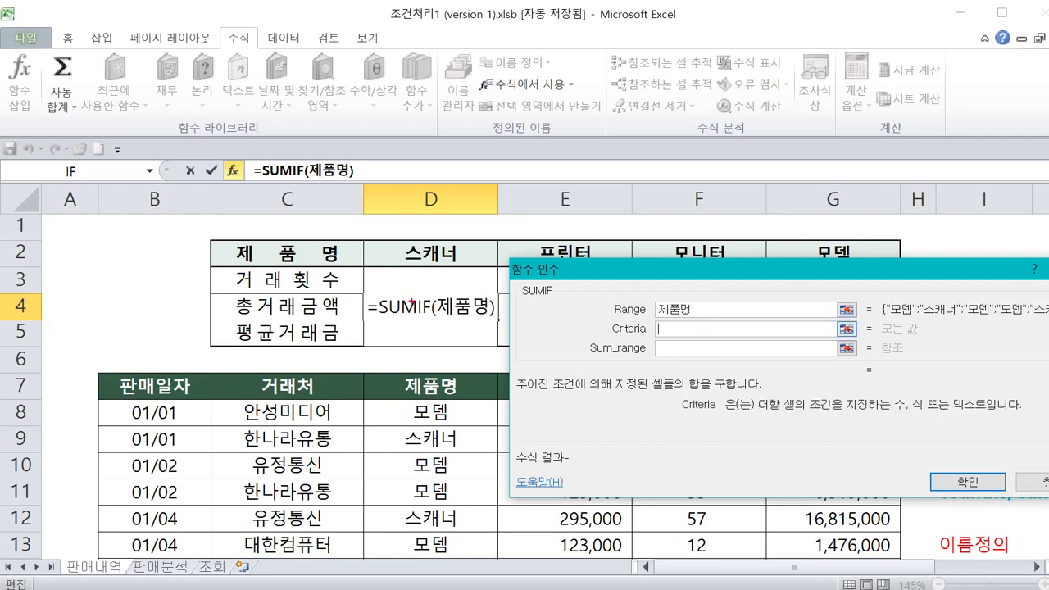
mouse_move(453, 255)
mouse_down()
mouse_move(424, 229)
mouse_move(456, 256)
mouse_up()
drag(431, 221, 470, 239)
click(446, 253)
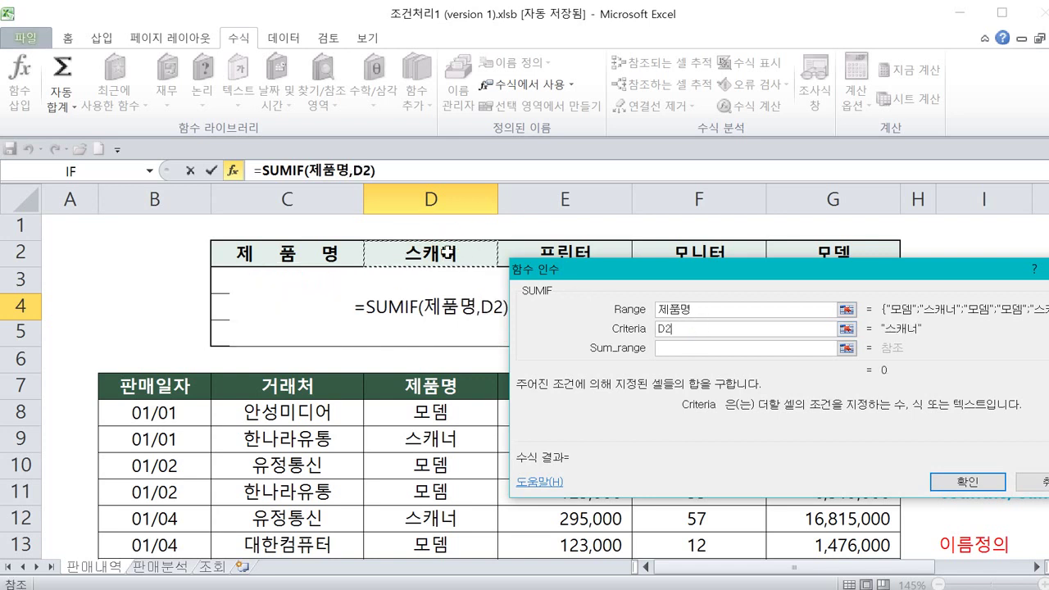
- Examine the description of SUMIF's Sum_range argument and how it relates to the range and criteria
click(686, 347)
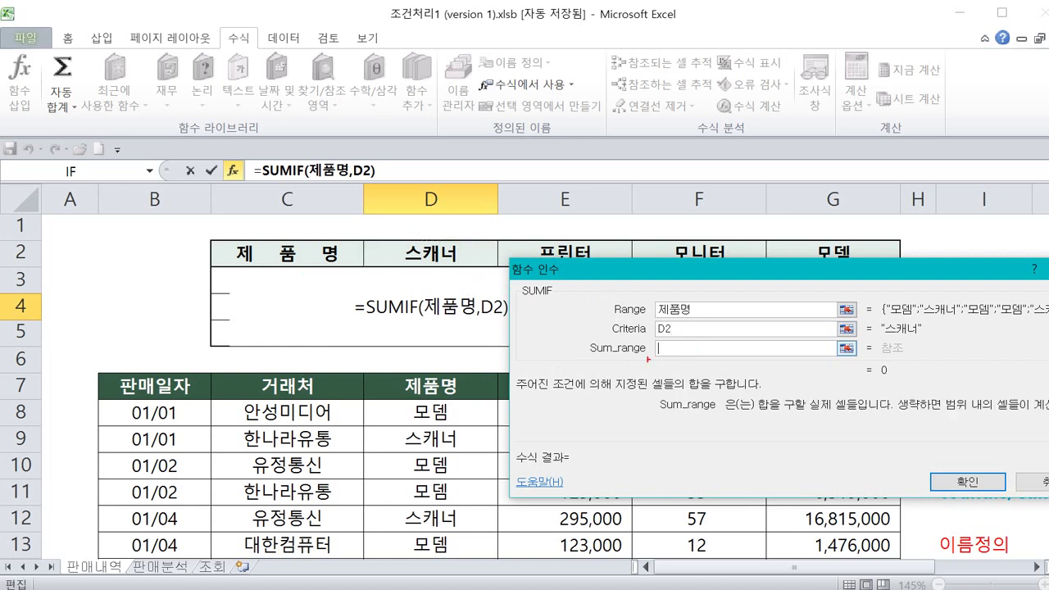
mouse_move(611, 363)
mouse_down()
mouse_move(640, 358)
mouse_move(608, 329)
mouse_move(657, 336)
mouse_move(671, 360)
mouse_up()
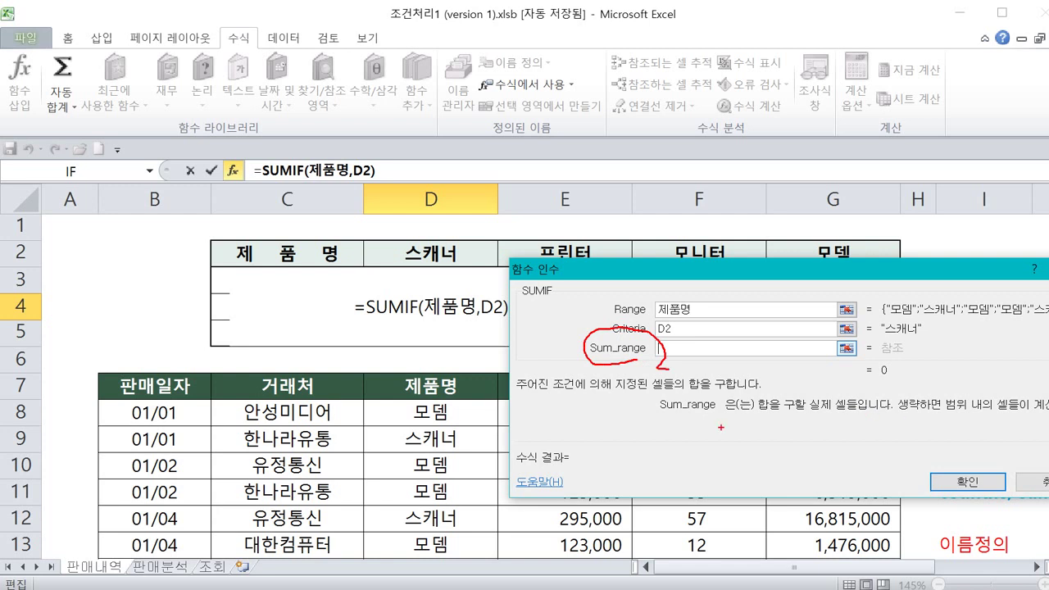
mouse_move(767, 415)
mouse_down()
mouse_move(877, 417)
mouse_move(802, 396)
mouse_move(754, 412)
mouse_up()
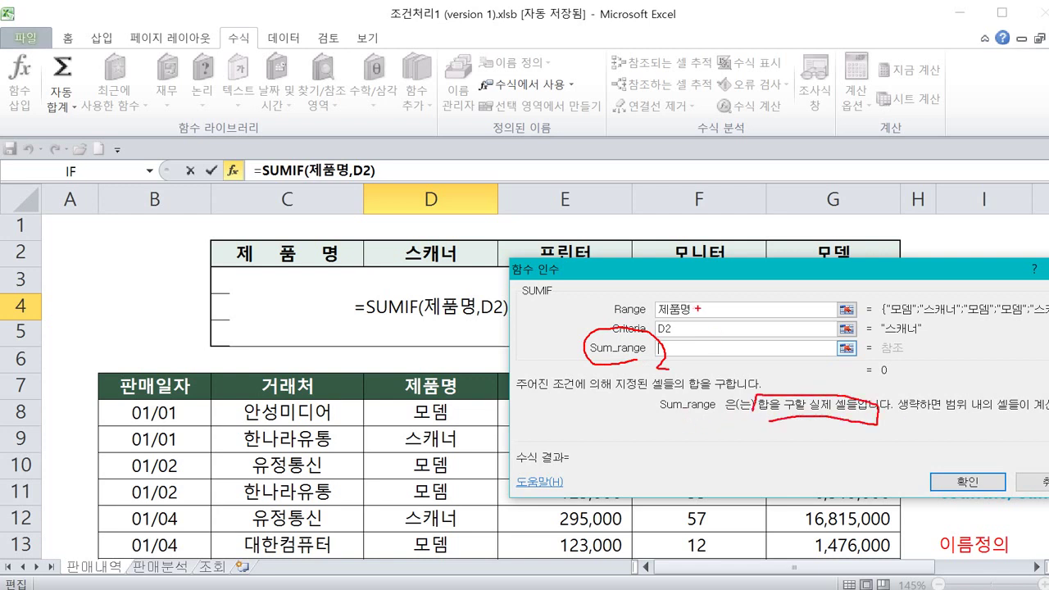
mouse_move(664, 322)
mouse_down()
mouse_move(699, 311)
mouse_move(656, 325)
mouse_move(630, 368)
mouse_move(658, 351)
mouse_up()
key(Escape)
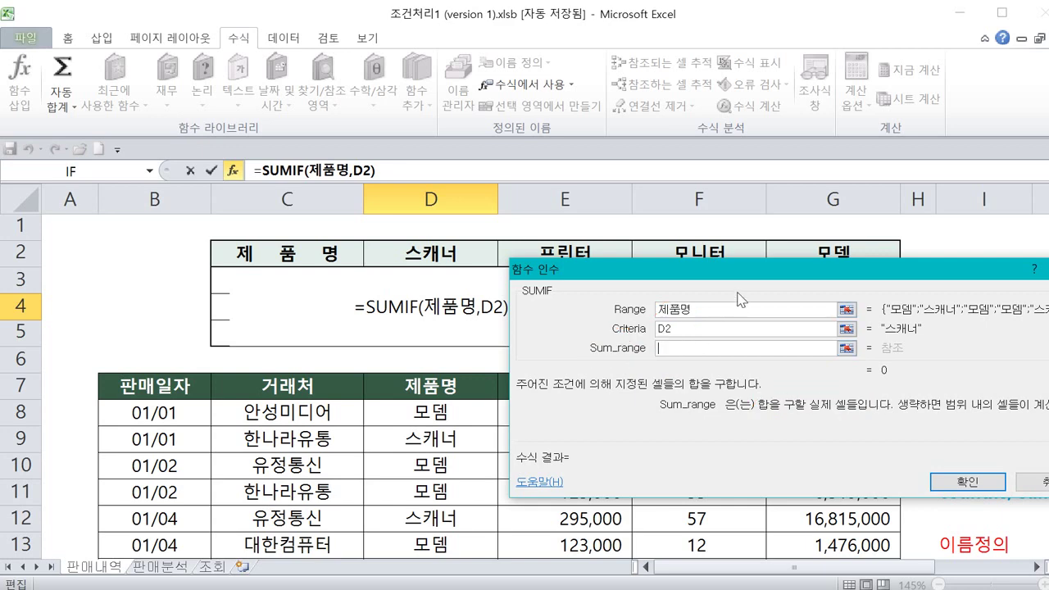
- Move the function arguments dialog off the sales table and examine how the 스캐너 rows under 제품명 correspond to the 금액 amounts
drag(741, 280, 693, 142)
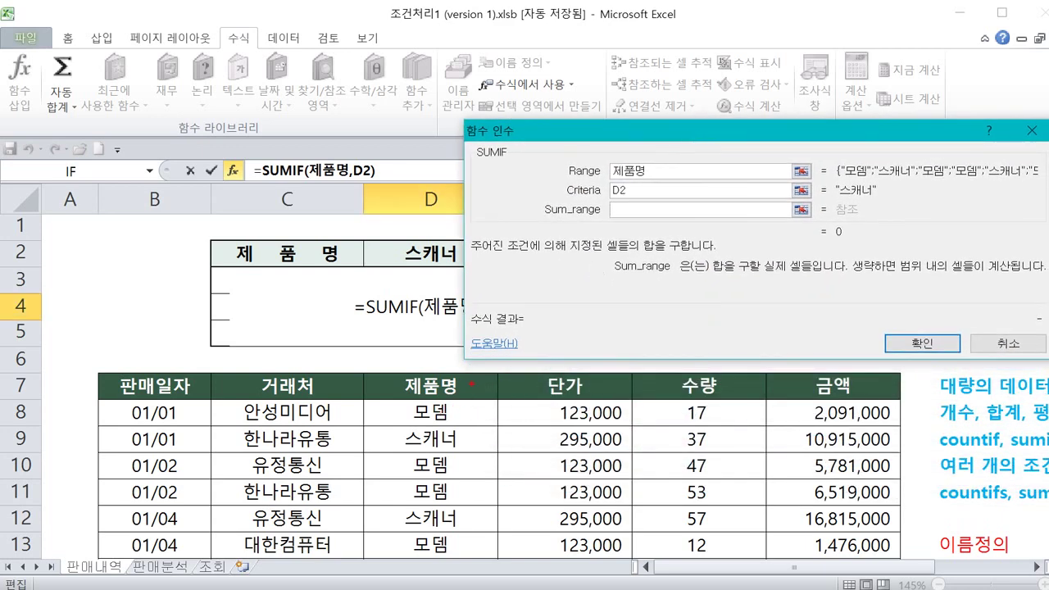
mouse_move(471, 382)
mouse_down()
mouse_move(422, 369)
mouse_move(400, 557)
mouse_move(489, 366)
mouse_up()
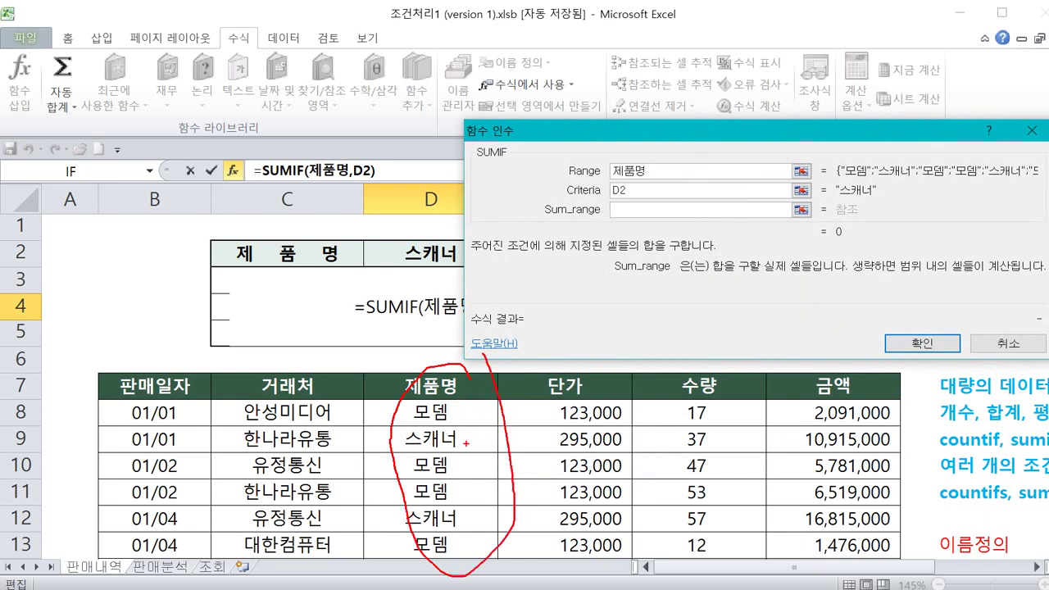
mouse_move(462, 460)
mouse_down()
mouse_move(432, 405)
mouse_move(472, 453)
mouse_up()
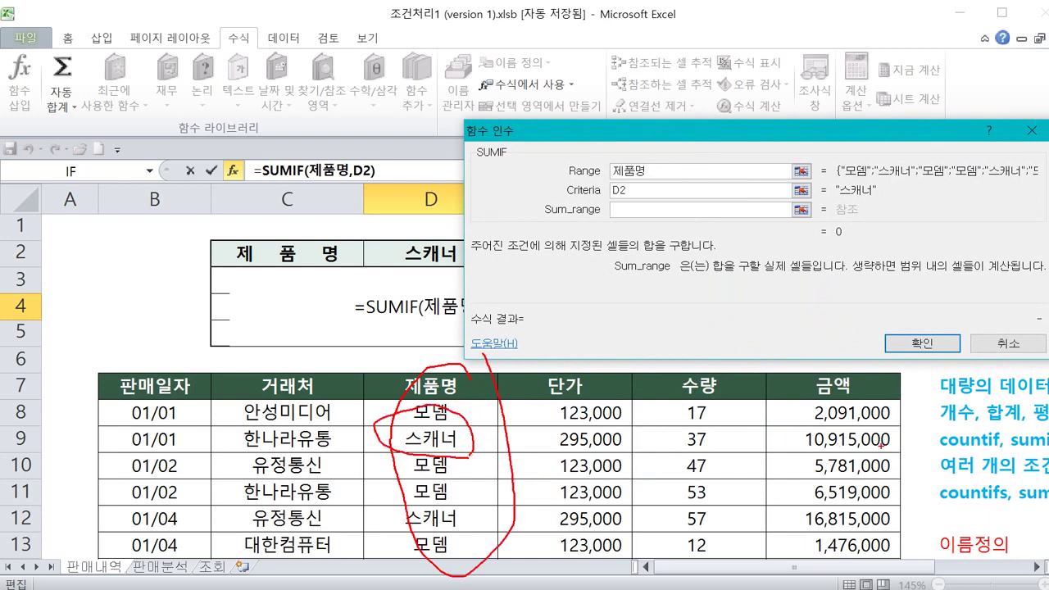
mouse_move(890, 448)
mouse_down()
mouse_move(816, 451)
mouse_move(871, 421)
mouse_move(896, 451)
mouse_up()
mouse_move(888, 520)
mouse_down()
mouse_move(801, 526)
mouse_move(883, 501)
mouse_up()
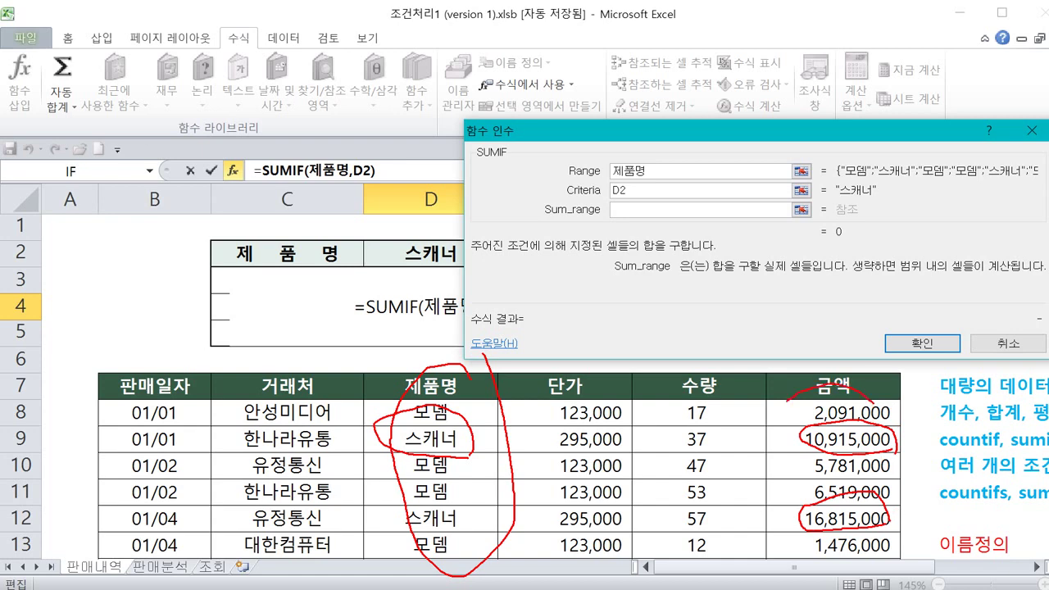
mouse_move(786, 401)
mouse_down()
mouse_move(781, 532)
mouse_move(889, 558)
mouse_move(909, 406)
mouse_up()
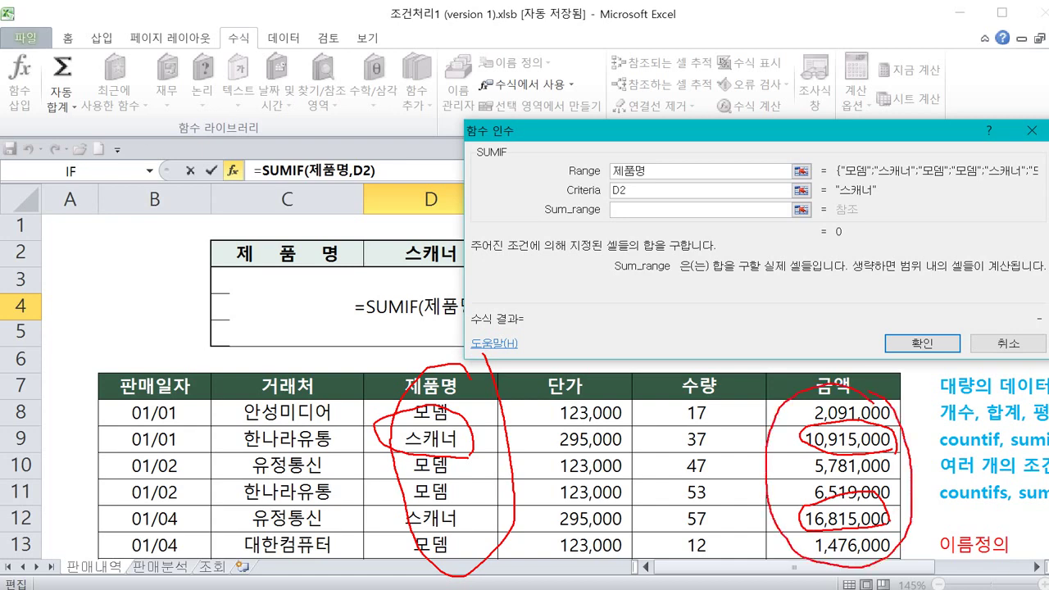
drag(476, 442, 799, 436)
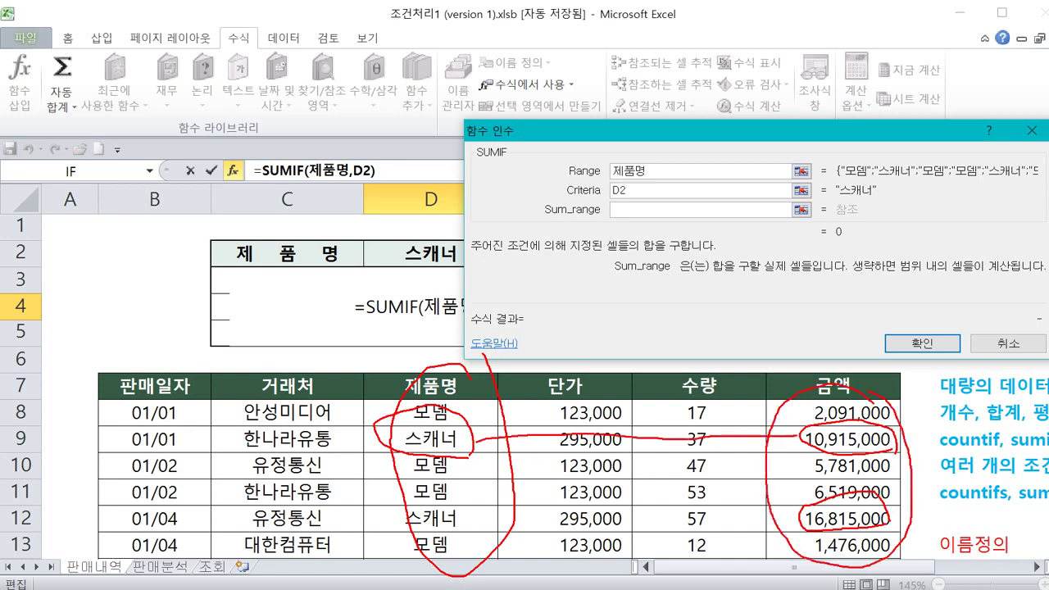
drag(474, 523, 797, 528)
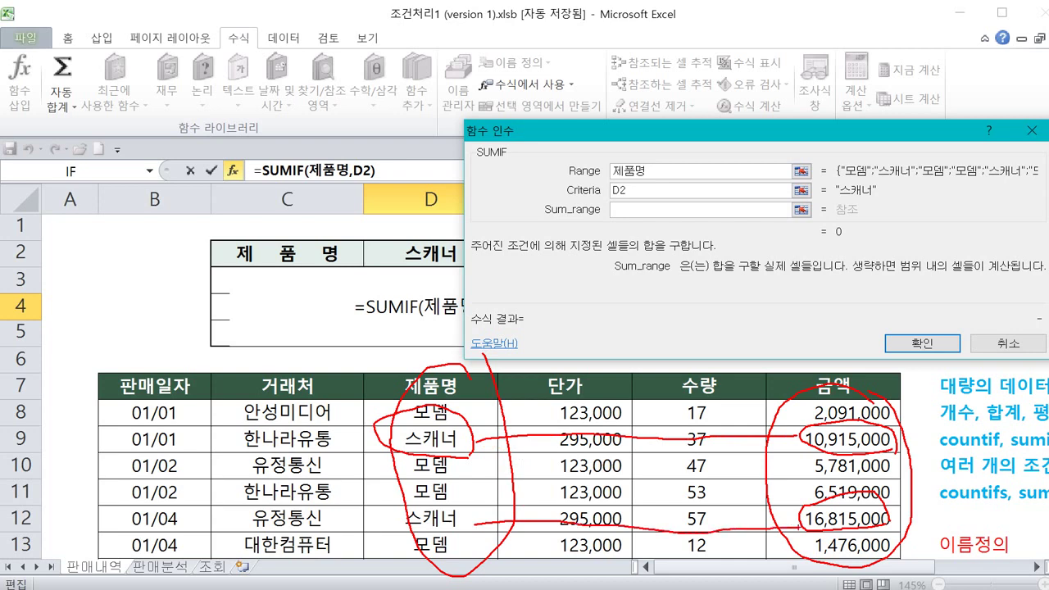
mouse_move(860, 373)
mouse_down()
mouse_move(747, 429)
mouse_move(915, 485)
mouse_move(823, 371)
mouse_up()
key(Escape)
- Set SUMIF's Sum_range to 금액 and complete the formula in D4
click(650, 209)
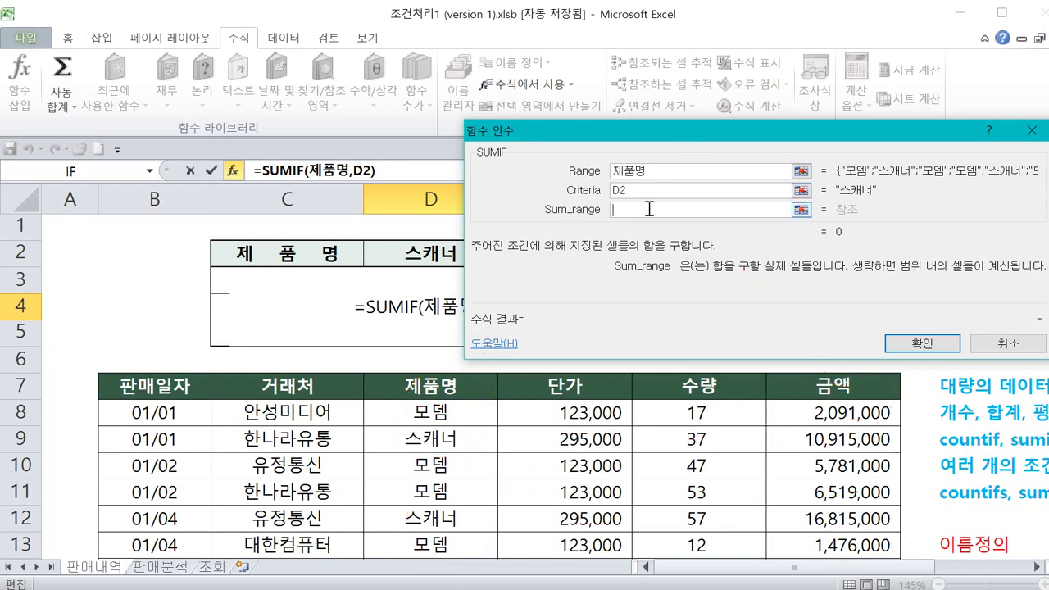
text(금)
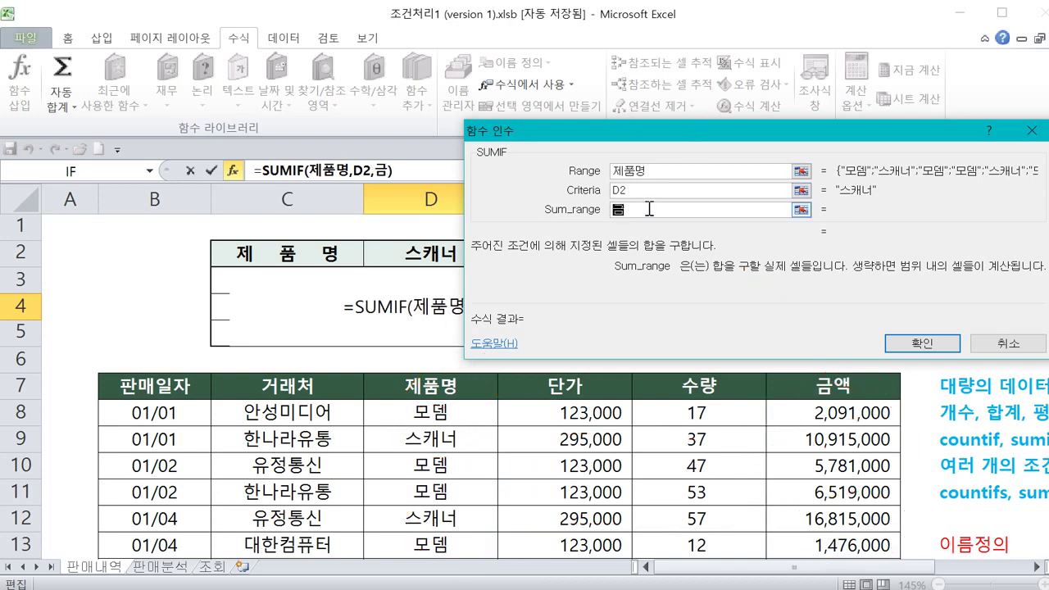
text(애ㄱ)
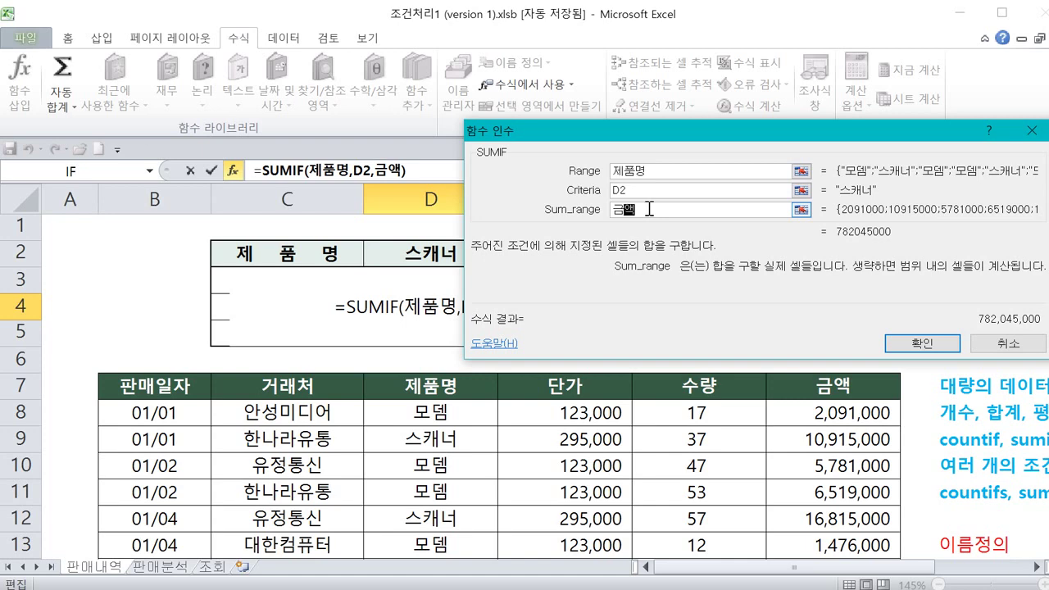
click(923, 344)
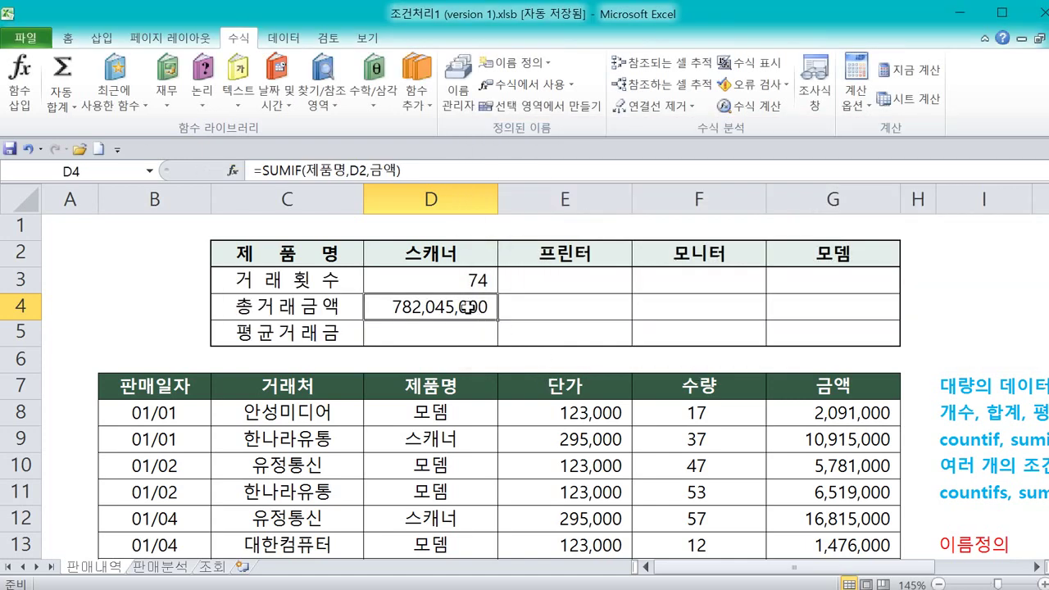
- Begin an AVERAGEIF formula in D5, the 평균거래금 cell for 스캐너
click(449, 348)
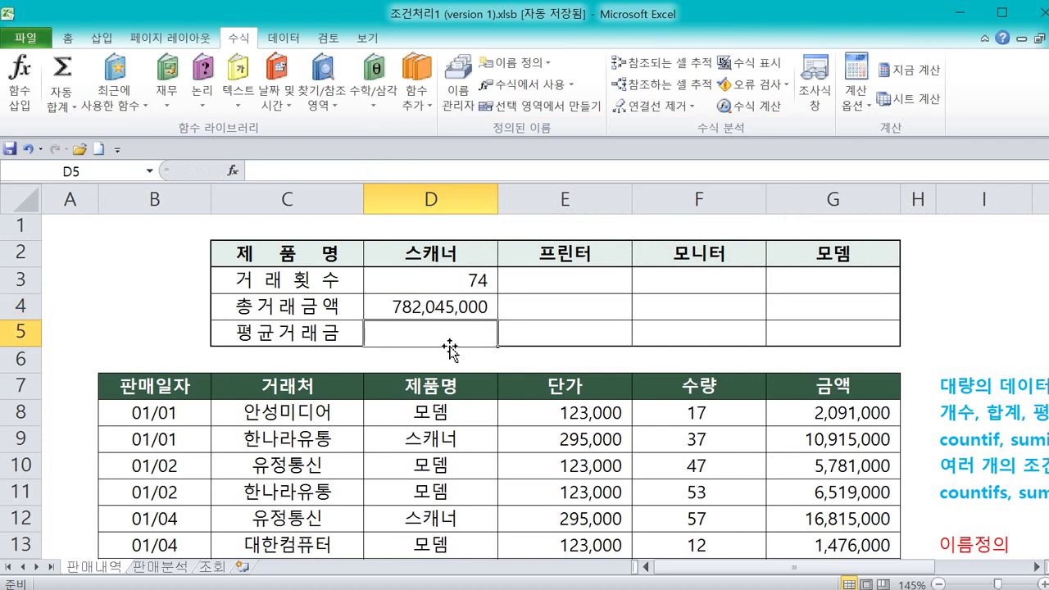
text(=ㅁ)
key(Hangul)
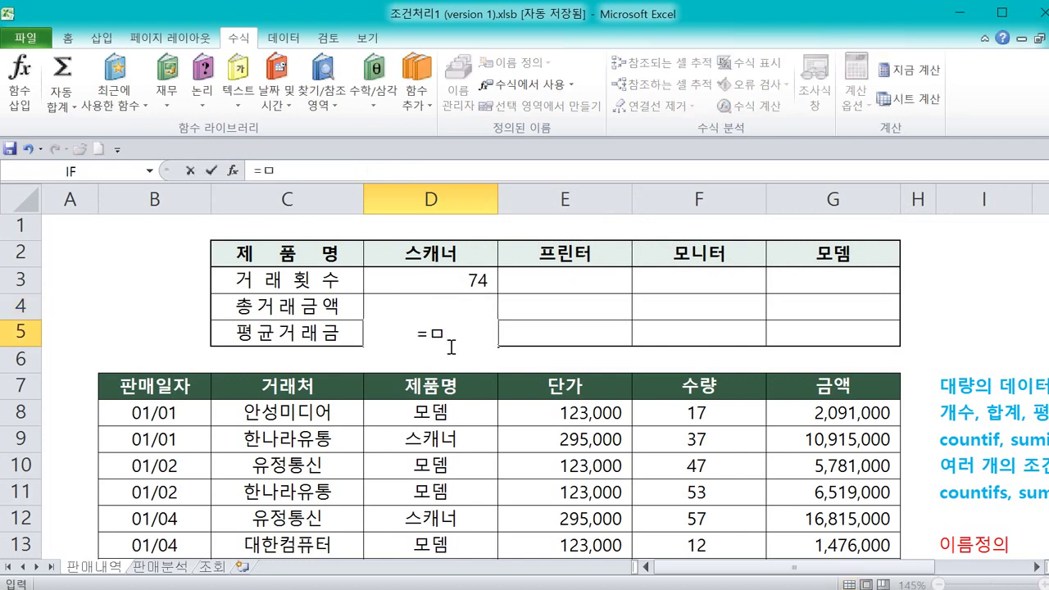
key(BackSpace)
text(aver)
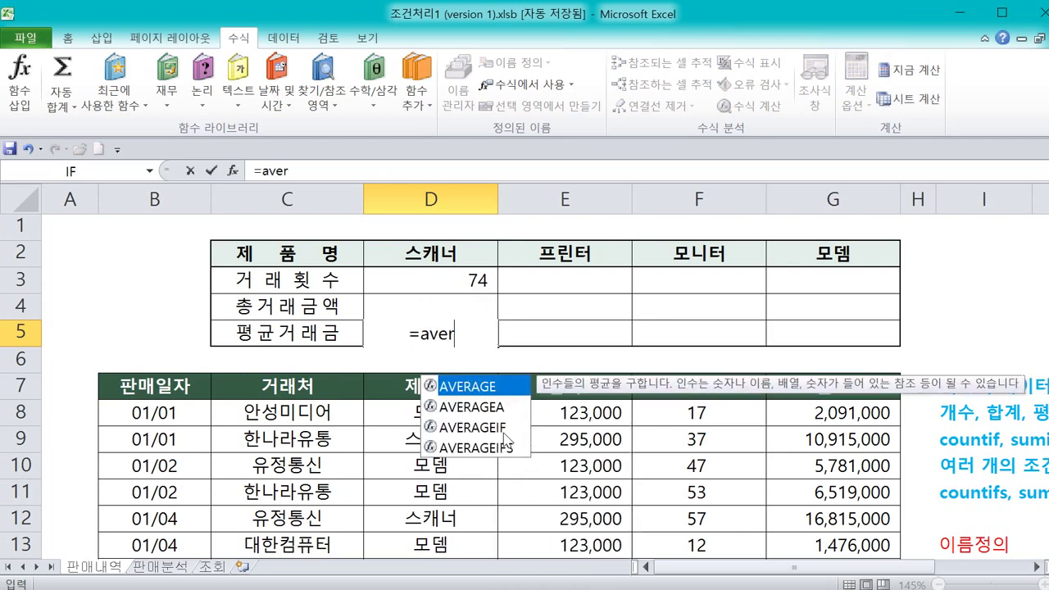
click(505, 428)
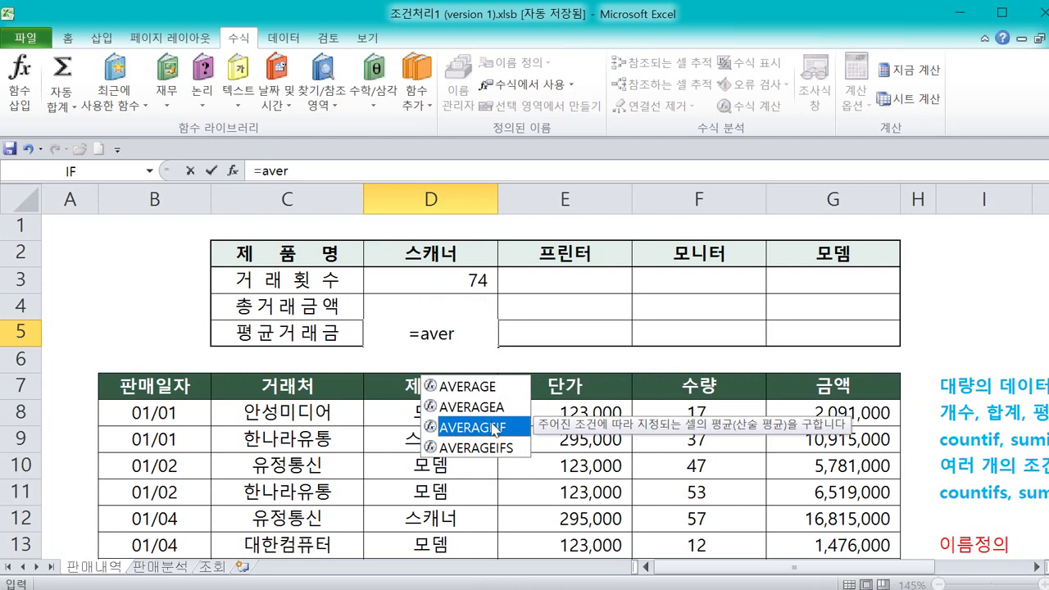
double_click(490, 432)
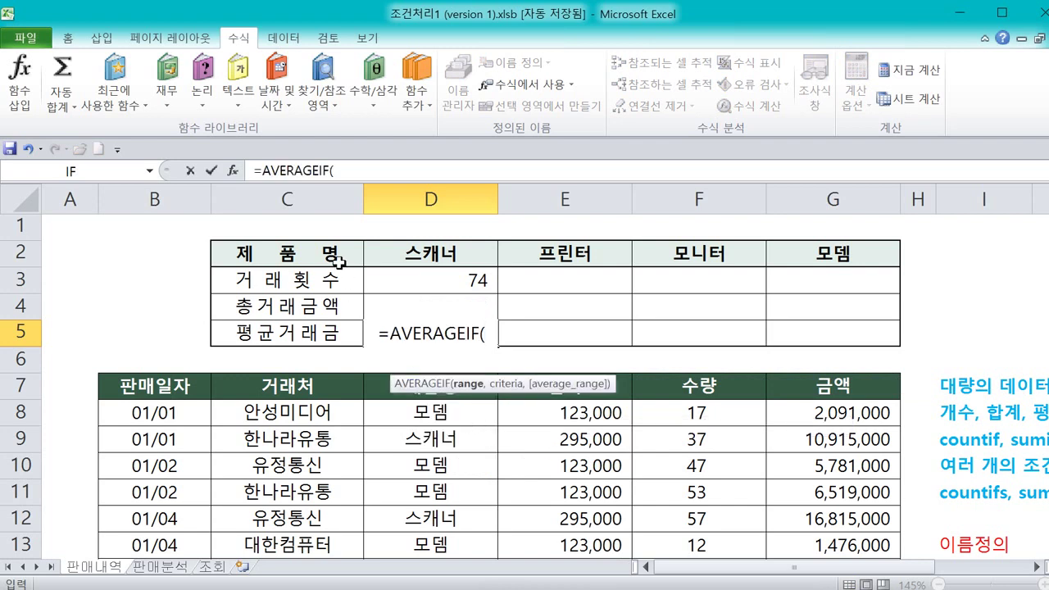
- Open the function arguments dialog for AVERAGEIF and move it clear of column D
mouse_move(245, 180)
mouse_down()
mouse_move(206, 154)
mouse_move(258, 193)
mouse_up()
drag(228, 143, 259, 148)
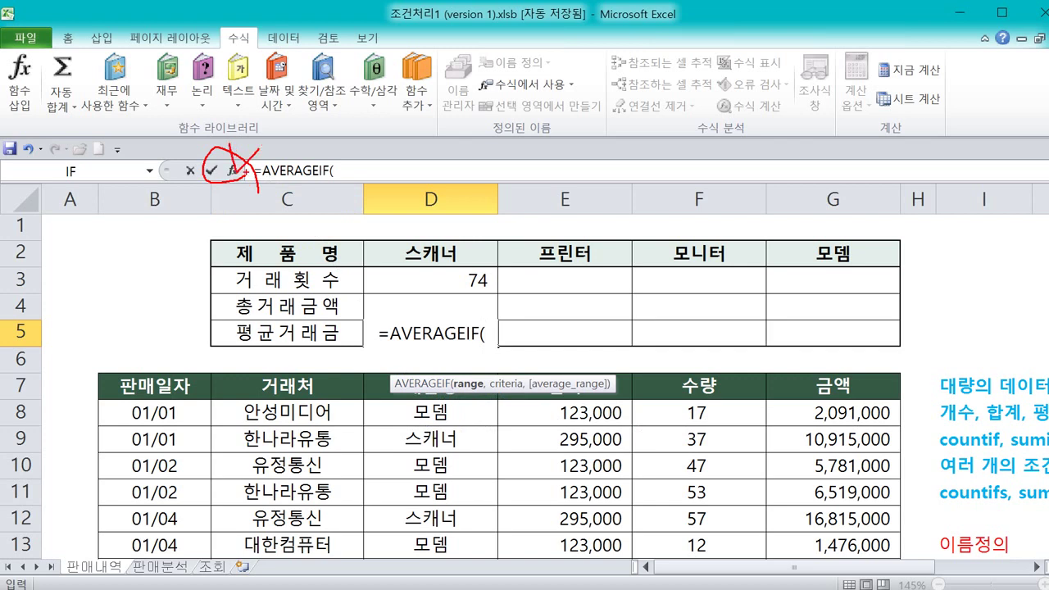
key(Escape)
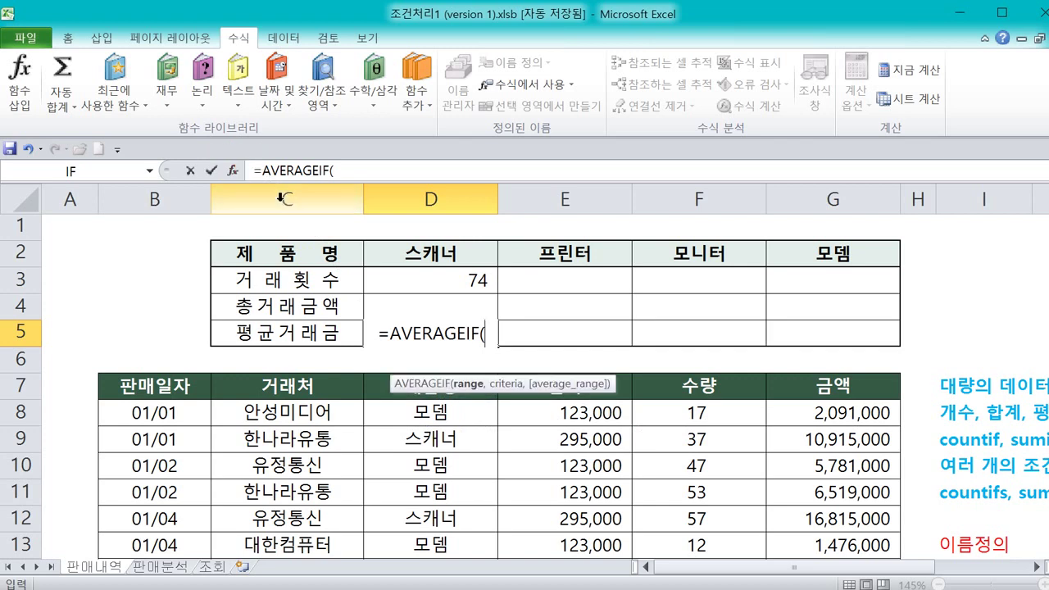
click(234, 171)
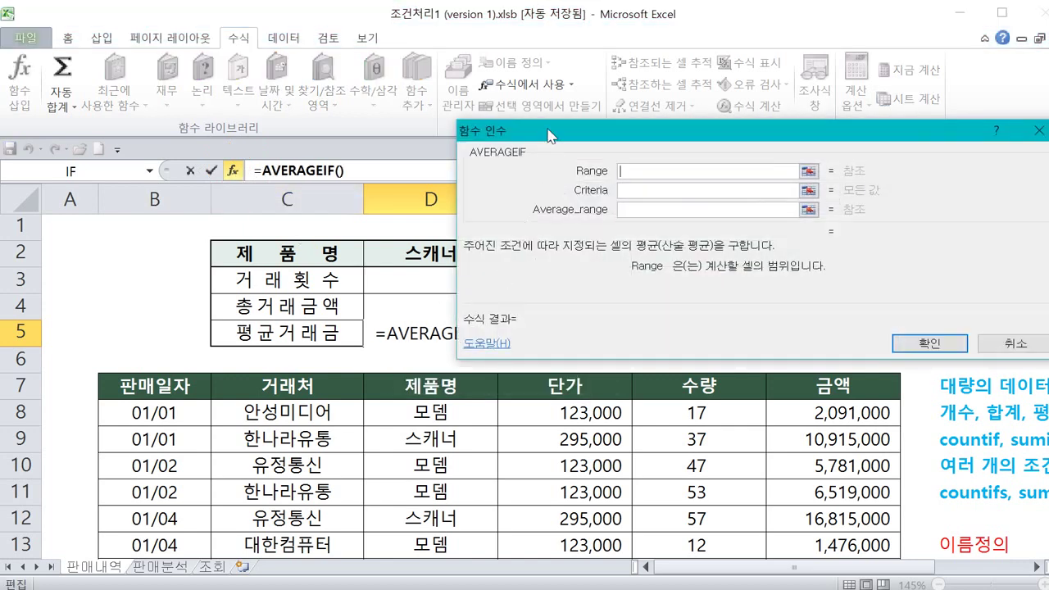
drag(552, 146, 620, 151)
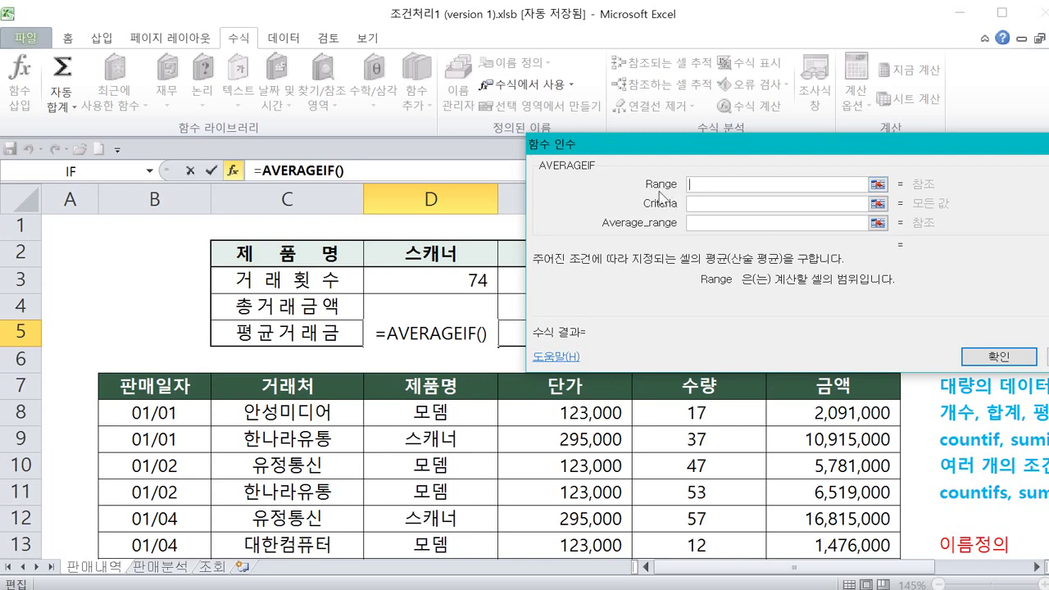
- Set the AVERAGEIF Range to 제품명 and its Criteria to the 스캐너 header cell D2
text(wpvn)
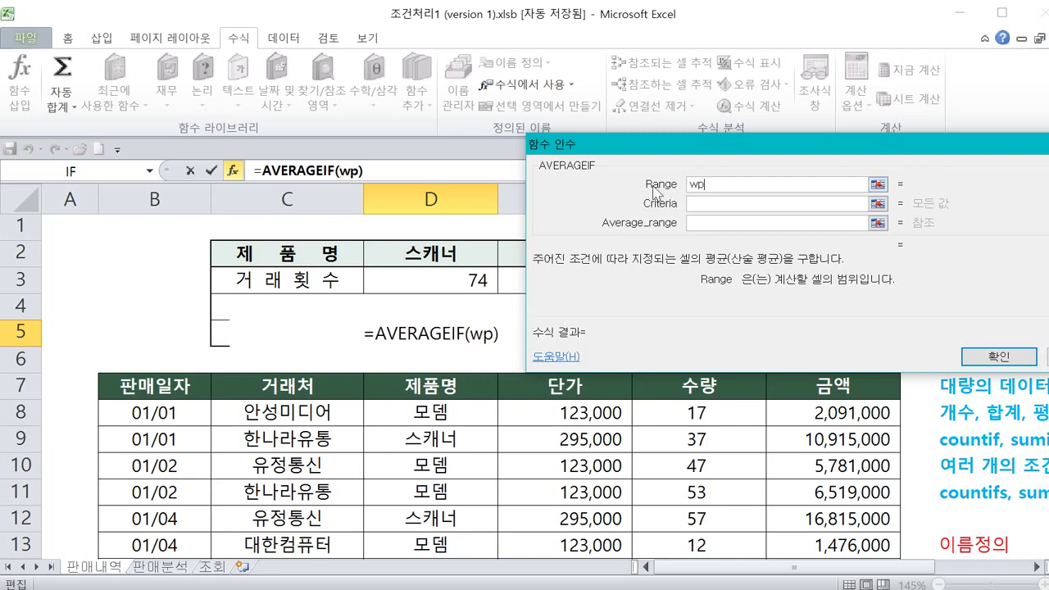
key(BackSpace)
key(BackSpace)
key(BackSpace)
key(BackSpace)
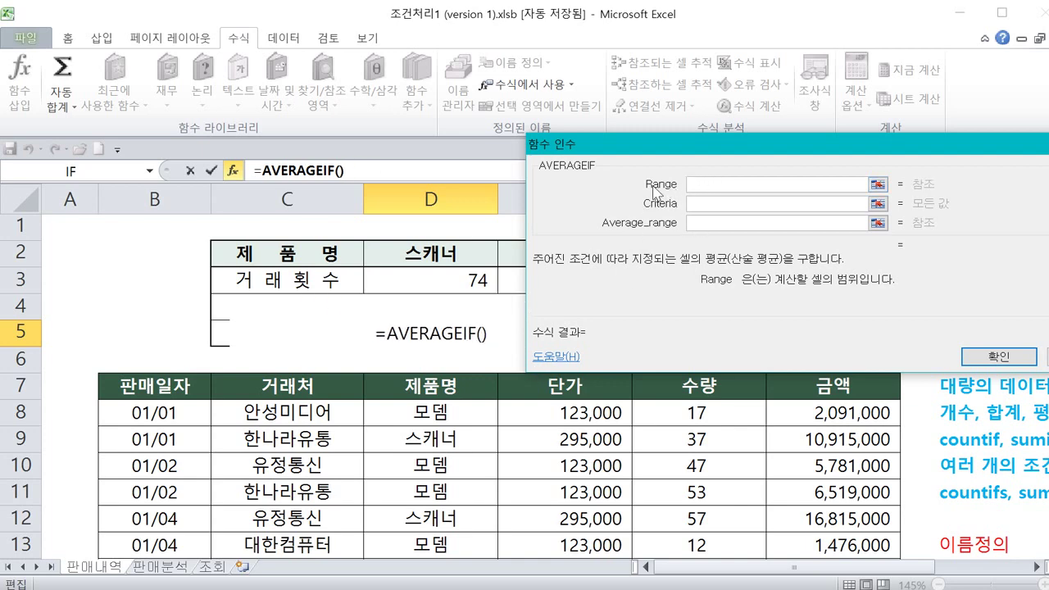
text(제품명)
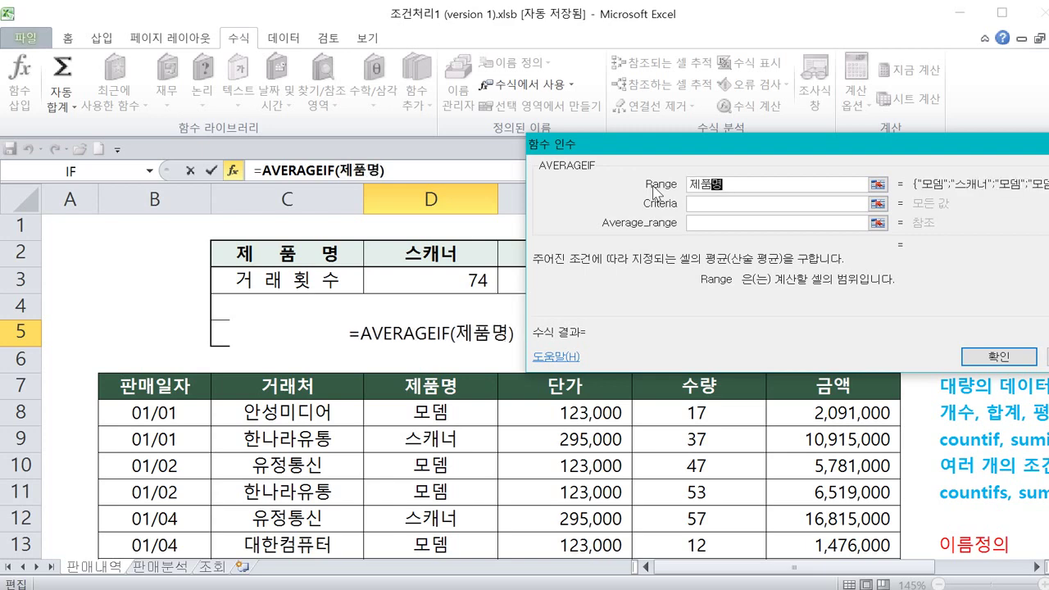
click(709, 203)
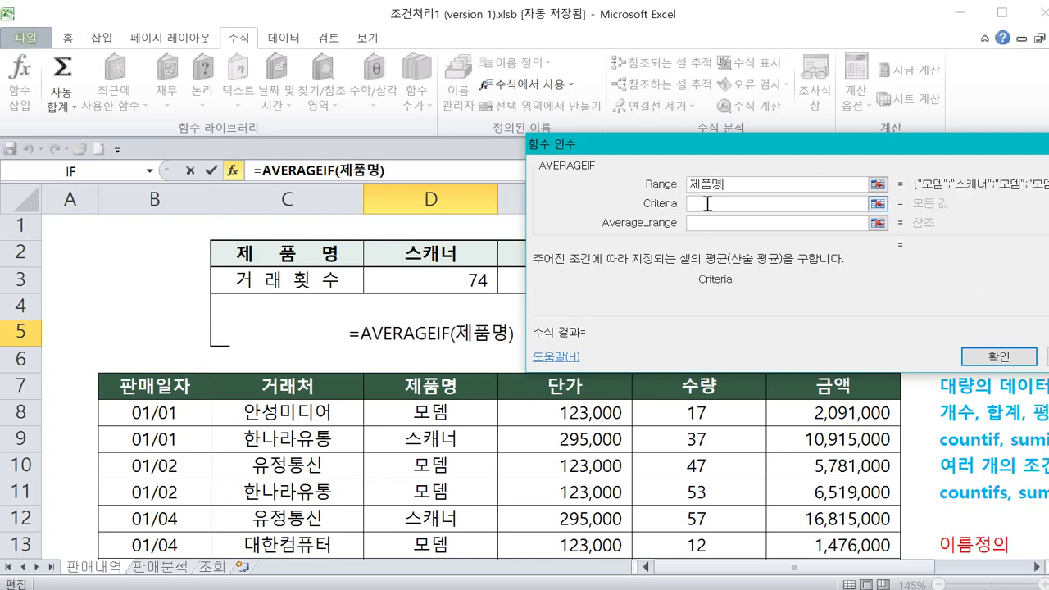
click(429, 256)
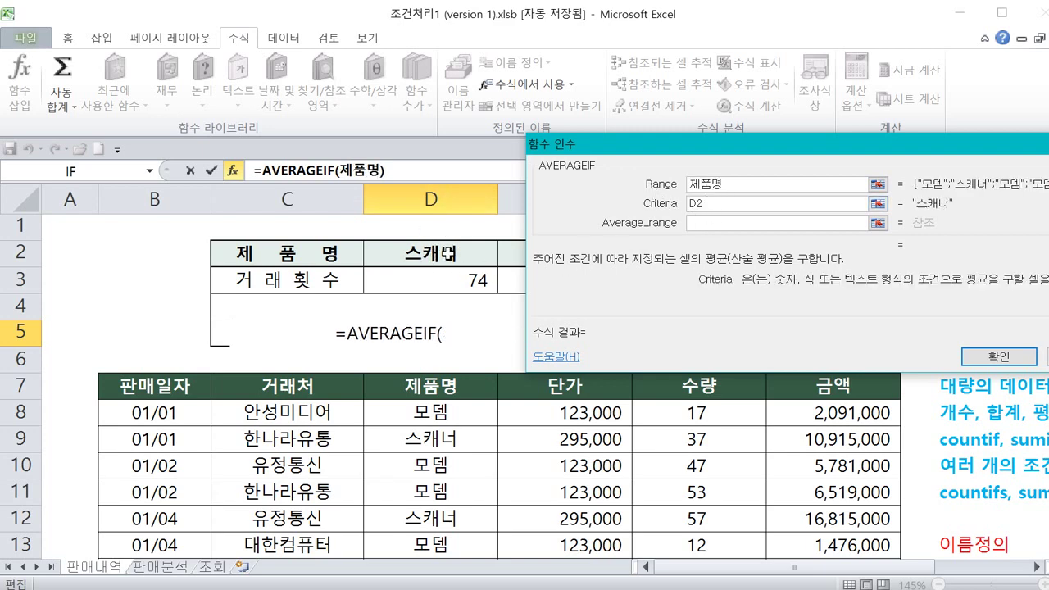
- Examine AVERAGEIF's Average_range argument and how the 스캐너 rows relate to the 금액 amounts being averaged
click(715, 223)
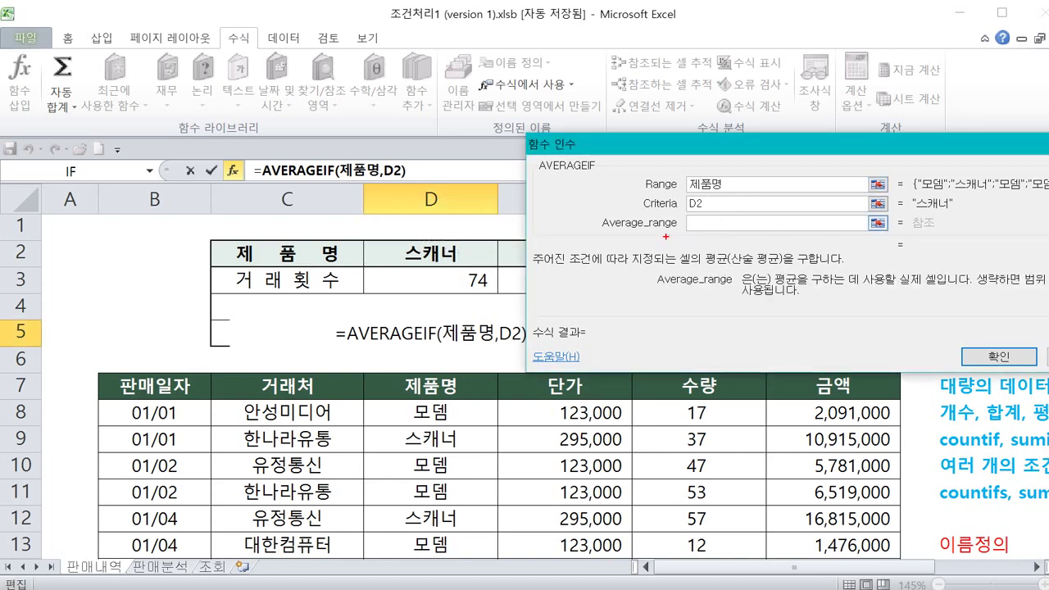
drag(665, 237, 571, 243)
mouse_move(462, 443)
mouse_down()
mouse_move(434, 407)
mouse_move(459, 436)
mouse_up()
mouse_move(466, 533)
mouse_down()
mouse_move(438, 505)
mouse_move(464, 521)
mouse_up()
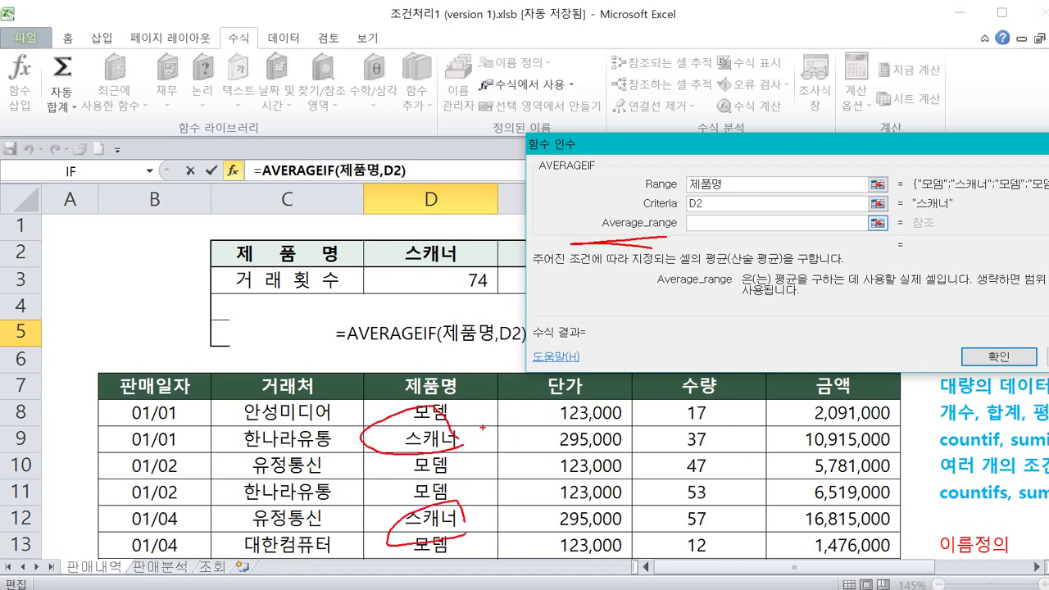
mouse_move(464, 445)
mouse_down()
mouse_move(908, 435)
mouse_move(848, 419)
mouse_up()
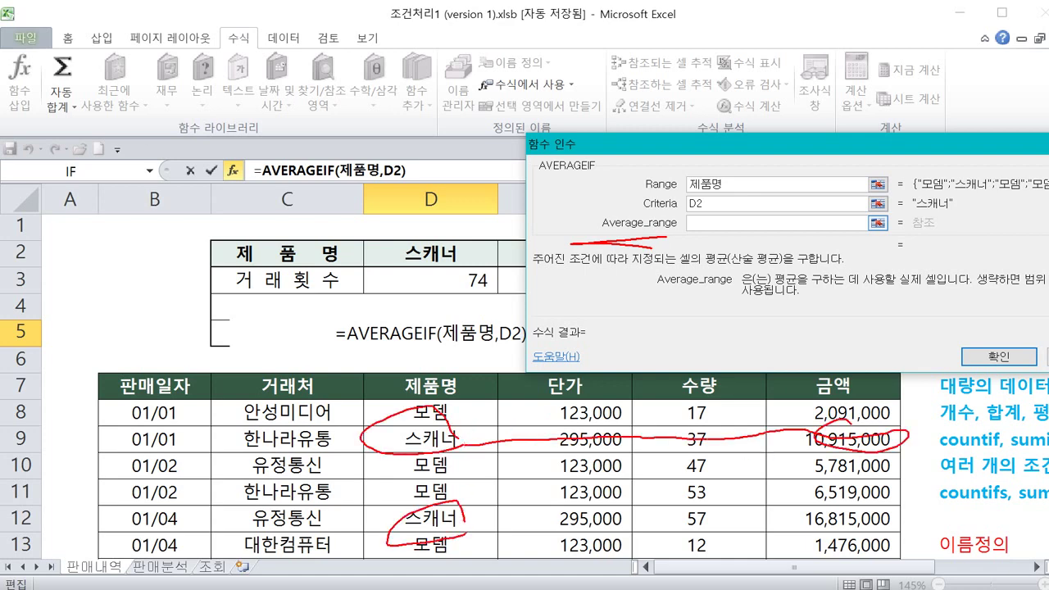
drag(882, 541, 881, 513)
drag(899, 440, 914, 533)
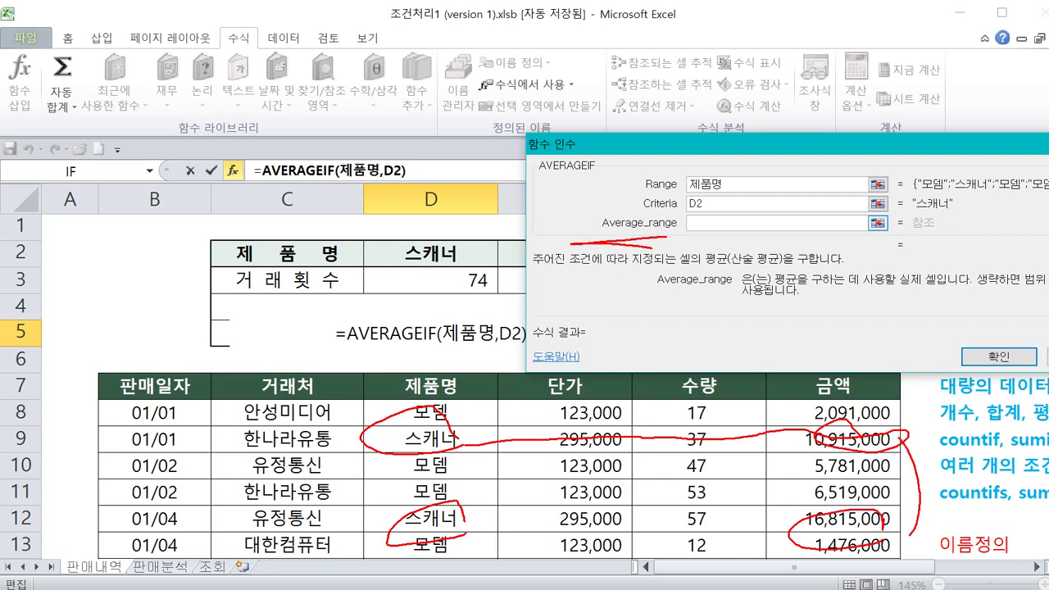
mouse_move(911, 483)
mouse_down()
mouse_move(927, 465)
mouse_move(938, 502)
mouse_up()
mouse_move(623, 236)
mouse_down()
mouse_move(621, 197)
mouse_move(647, 245)
mouse_up()
mouse_move(697, 211)
mouse_down()
mouse_move(715, 239)
mouse_move(739, 219)
mouse_up()
key(Escape)
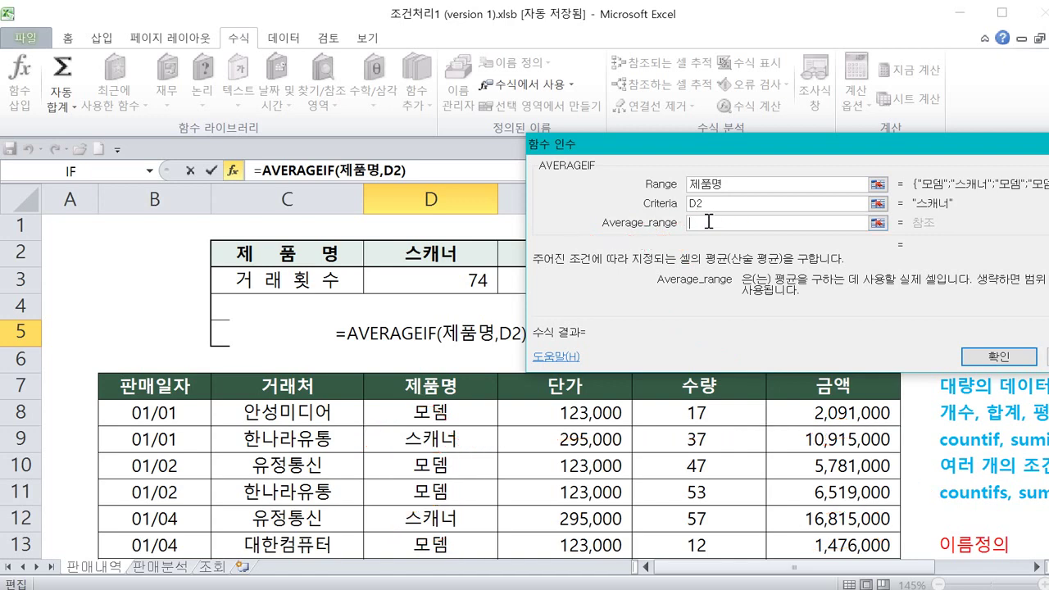
- Set AVERAGEIF's Average_range to 금액 and complete the formula in D5
text(금애)
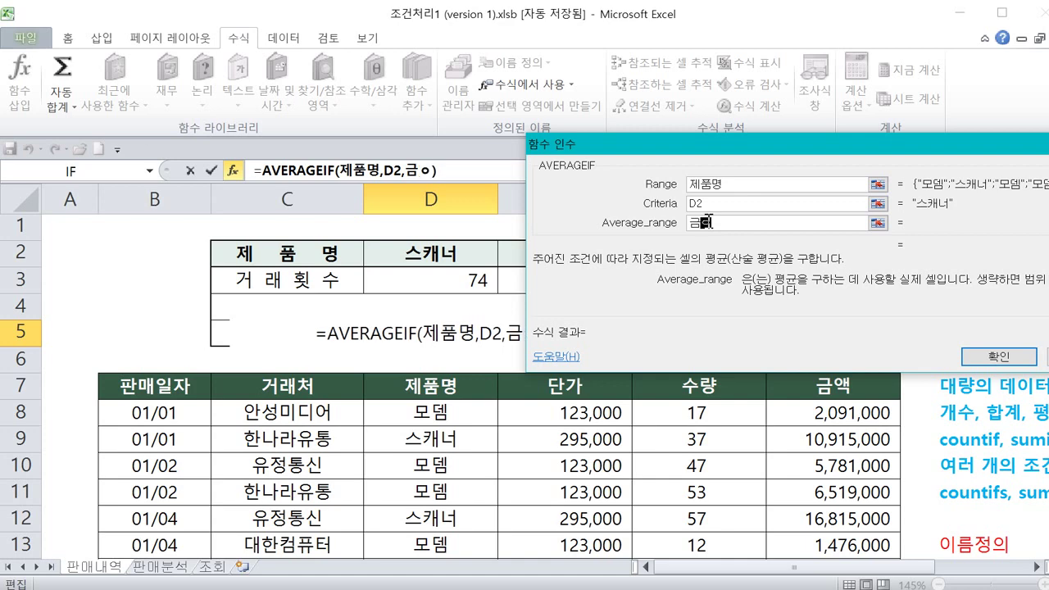
text(ㄱ)
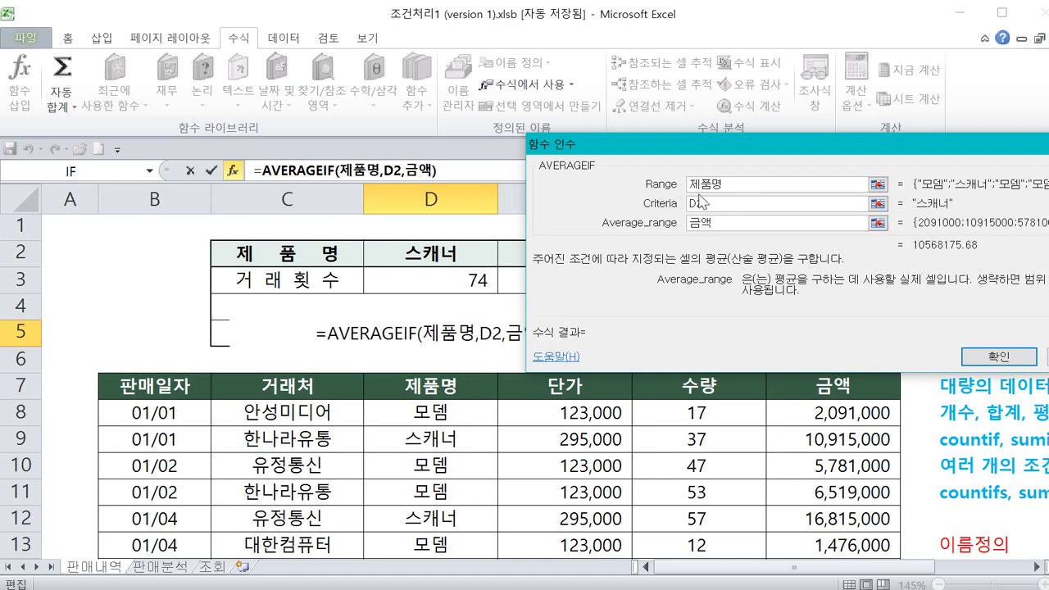
click(713, 220)
click(983, 359)
- Try filling the 거래횟수 COUNTIF formula from D3 across to G3, and undo the fill
click(468, 280)
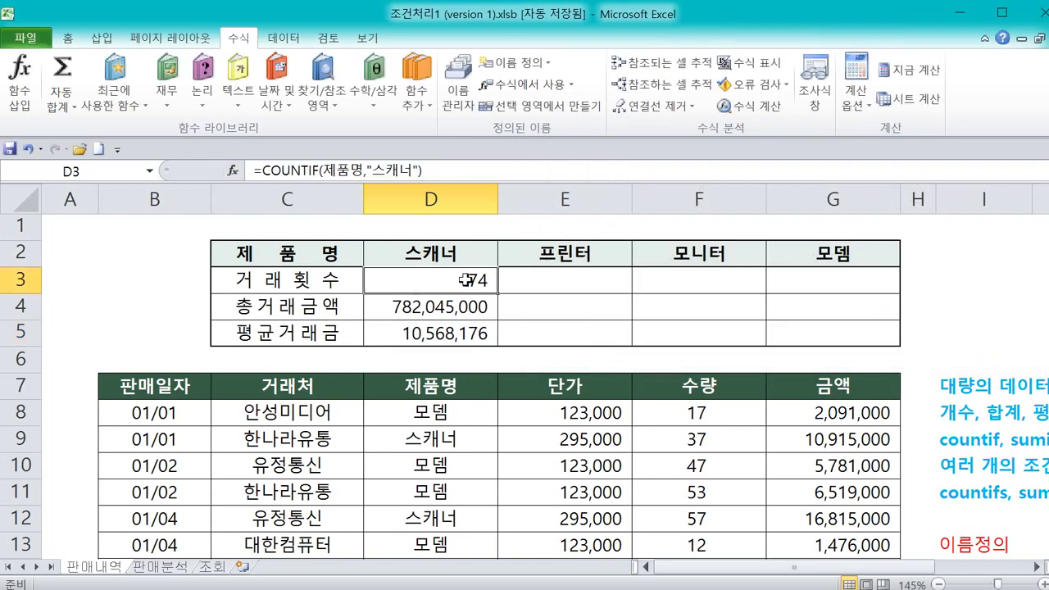
click(458, 312)
click(464, 295)
drag(497, 293, 865, 282)
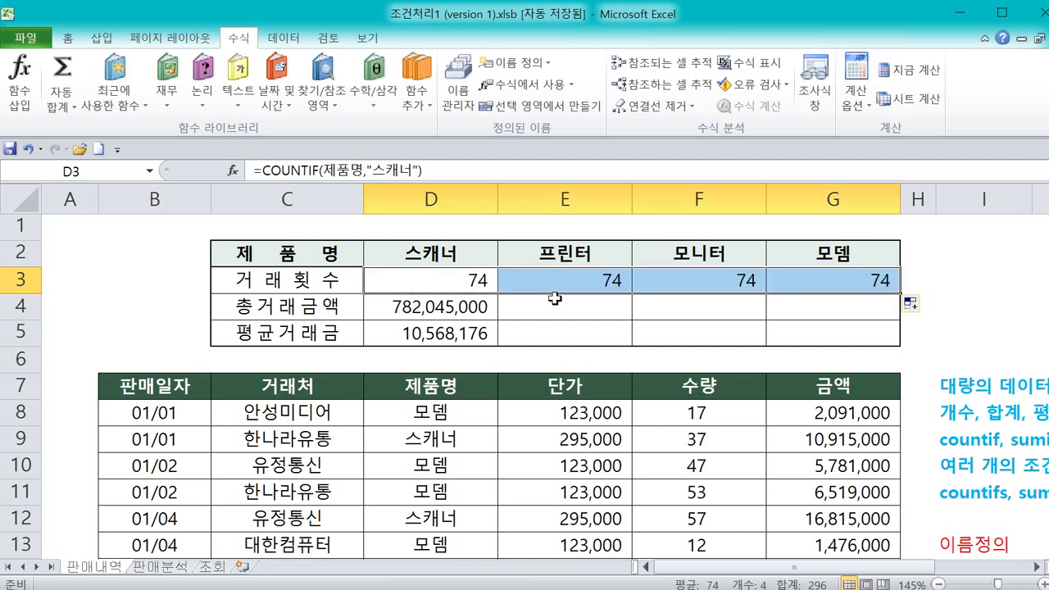
key(ctrl+z)
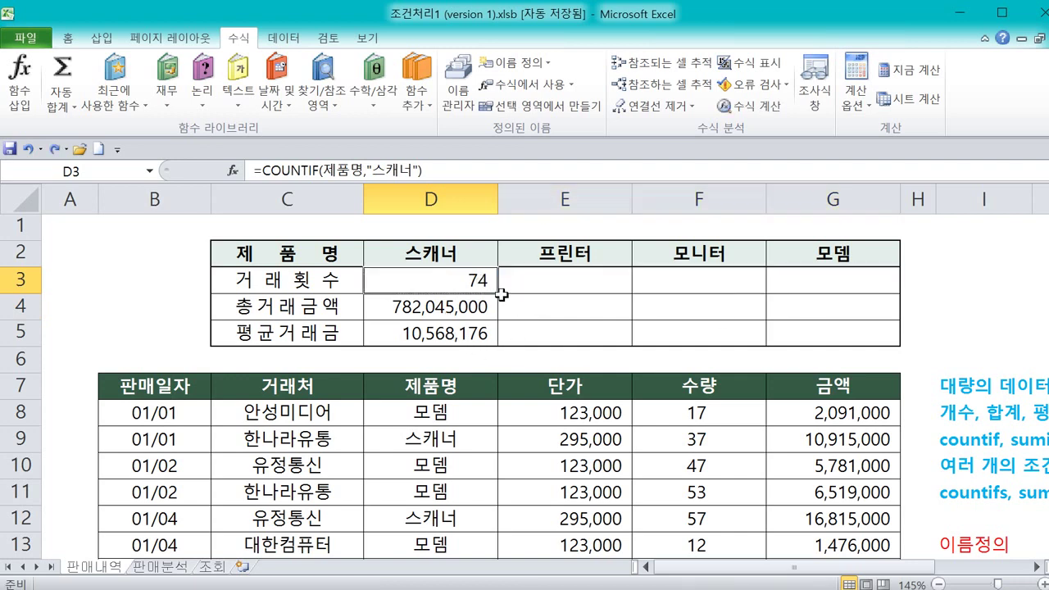
- Try filling the COUNTIF formula with the fixed "스캐너" criterion from D3 to G3, and undo both the fill and the criterion edit
double_click(497, 293)
key(ctrl+z)
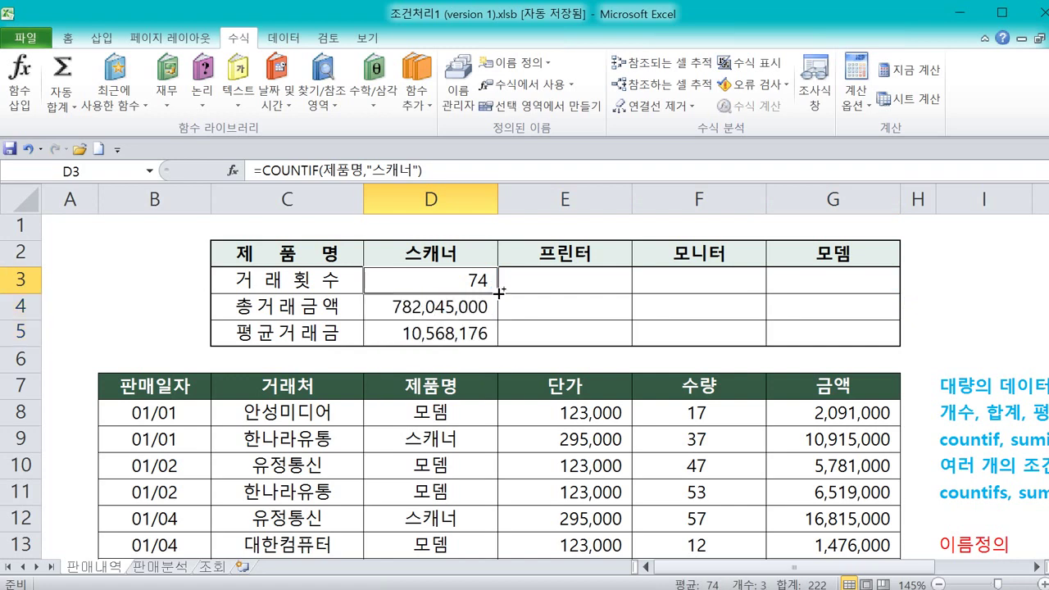
drag(541, 288, 879, 285)
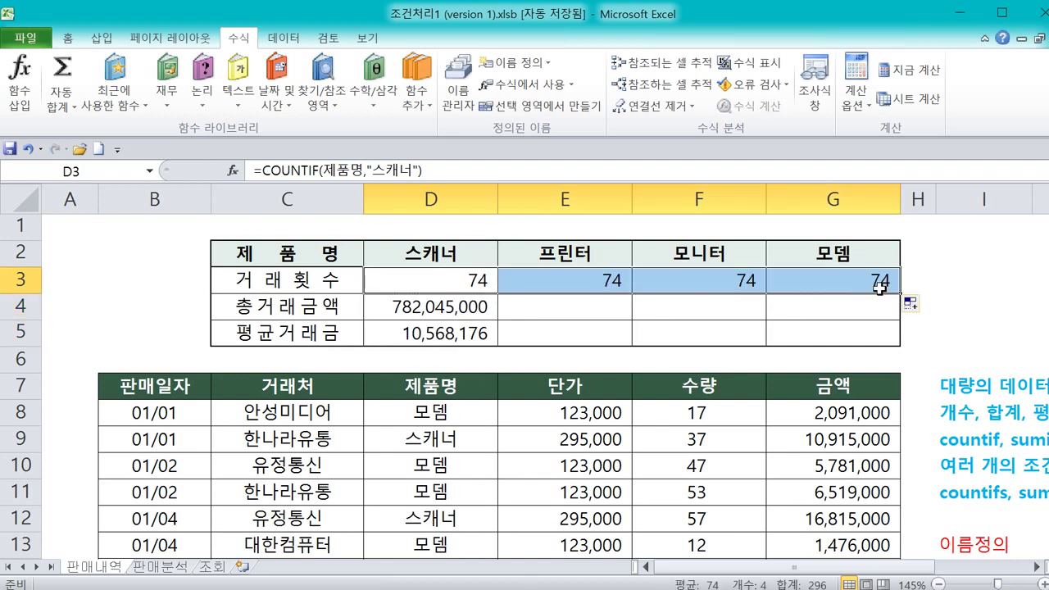
key(ctrl+z)
key(ctrl+z)
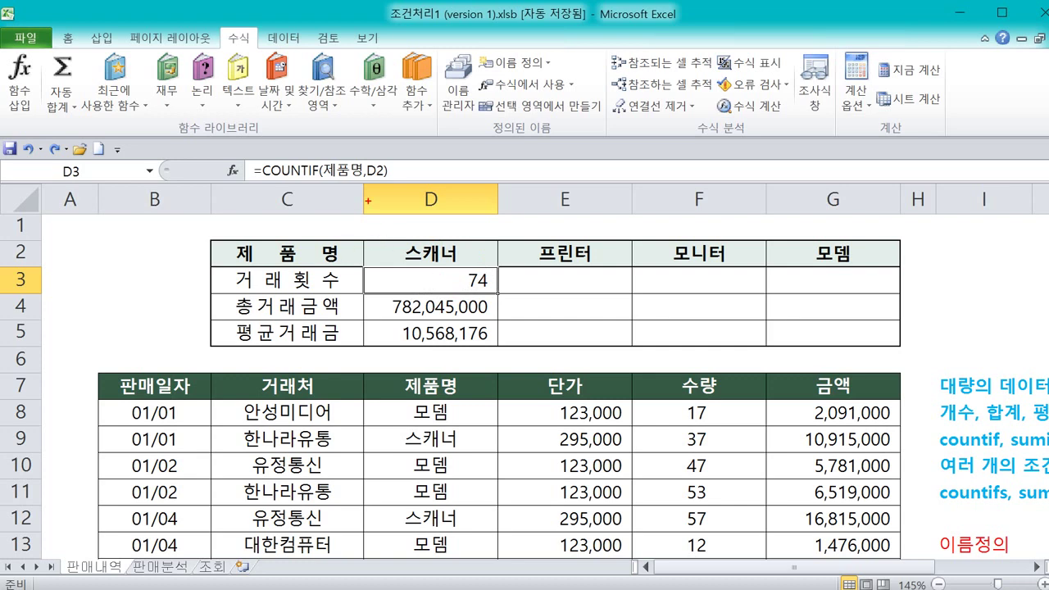
- Check the D2 criterion reference in D3's COUNTIF formula and fill the formula across to G3
drag(373, 179, 366, 143)
drag(383, 184, 409, 177)
mouse_move(428, 152)
mouse_down()
mouse_move(431, 176)
mouse_move(438, 164)
mouse_up()
mouse_move(440, 155)
mouse_down()
mouse_move(442, 176)
mouse_move(462, 179)
mouse_up()
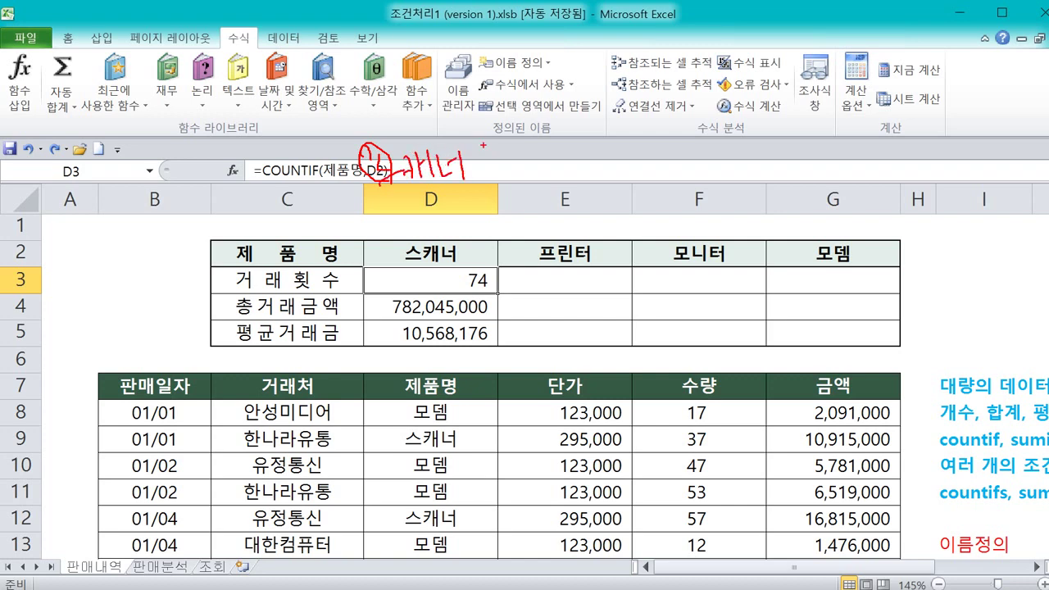
key(Escape)
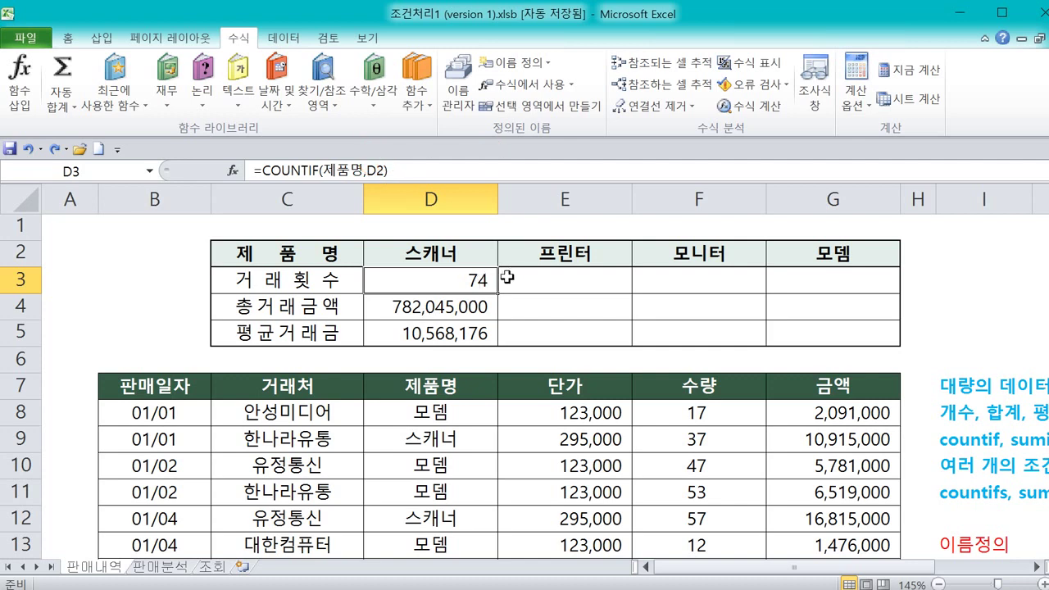
double_click(375, 170)
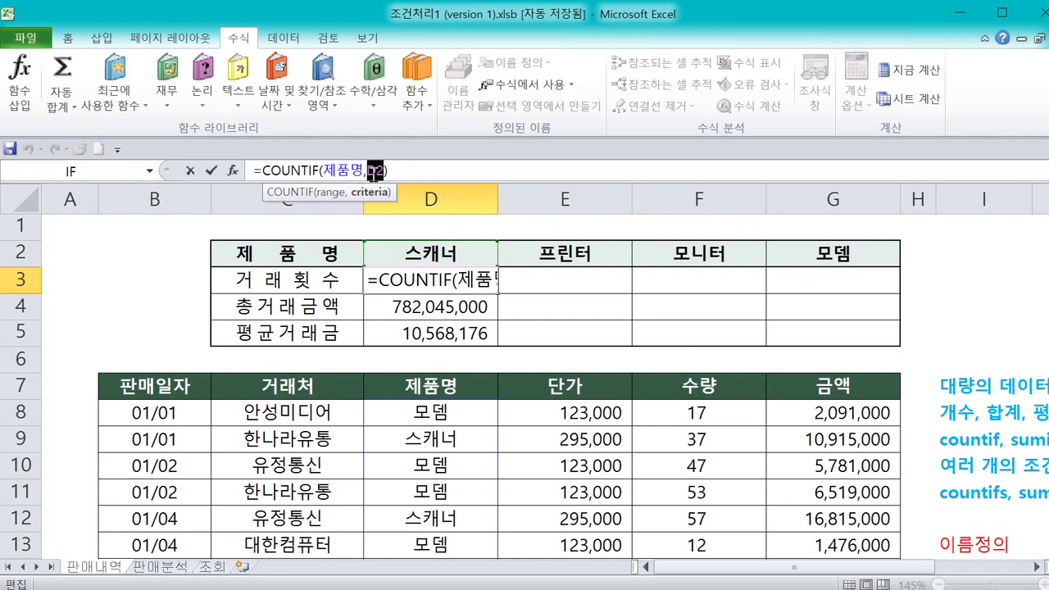
key(ctrl+Return)
drag(496, 293, 883, 283)
- Fill the SUMIF formula in D4 and the AVERAGEIF formula in D5 across to column G, and check the copied formulas
click(441, 310)
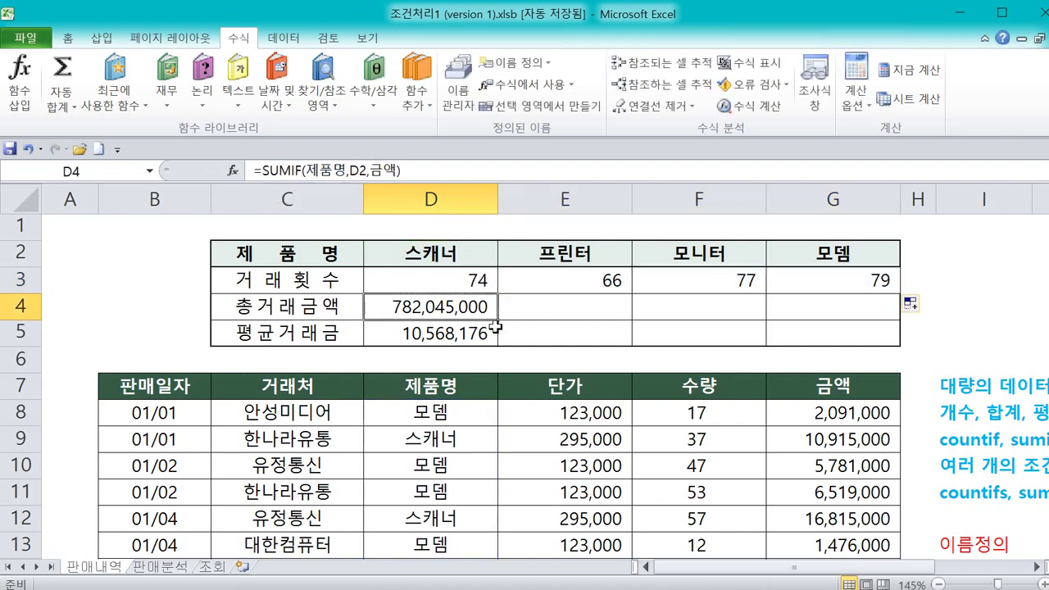
drag(497, 320, 887, 314)
click(479, 339)
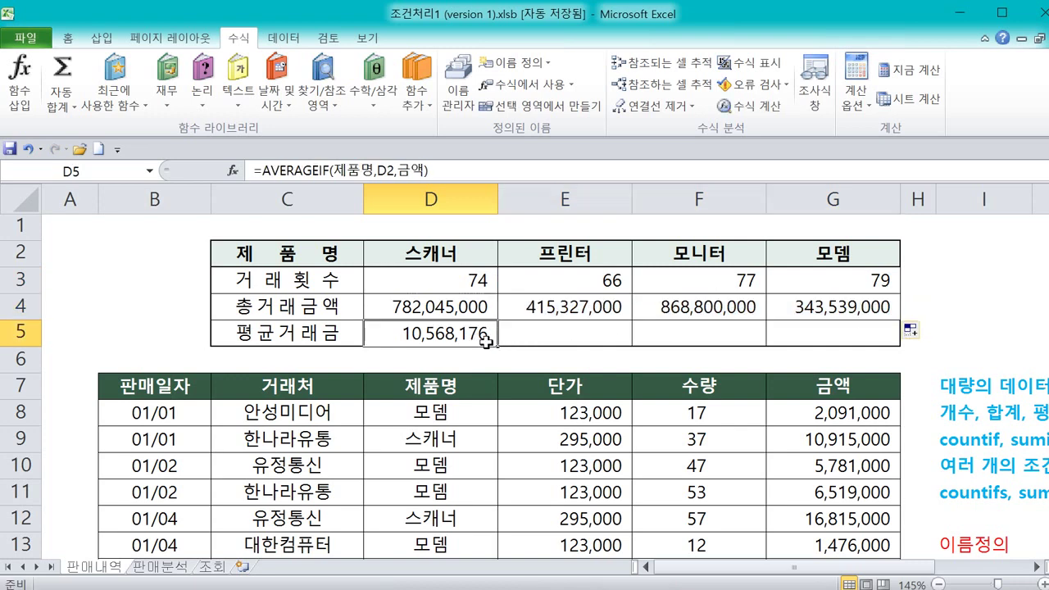
drag(497, 345, 883, 334)
click(881, 332)
click(871, 306)
click(872, 283)
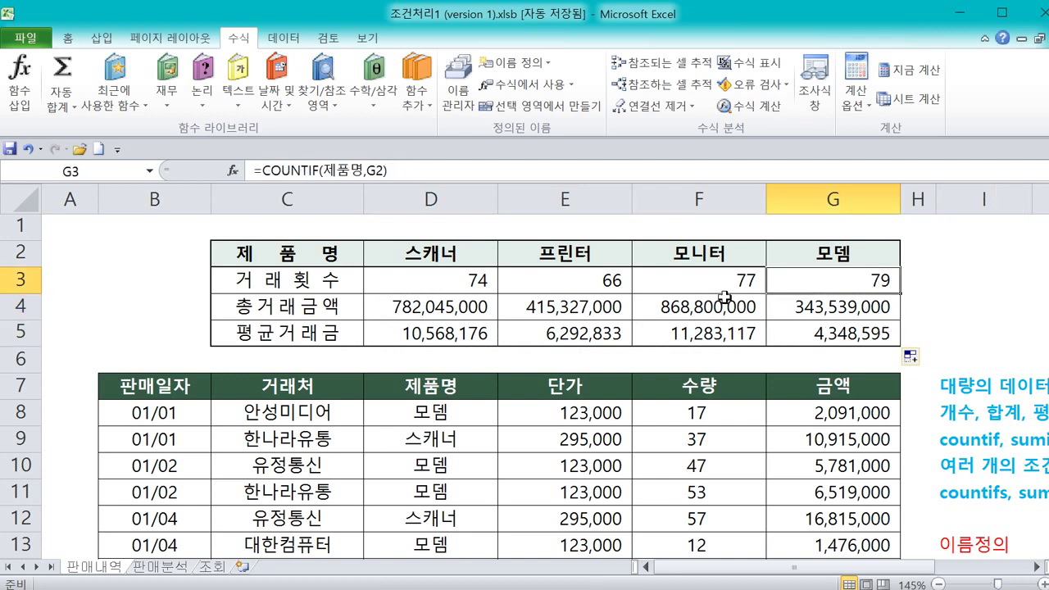
click(719, 302)
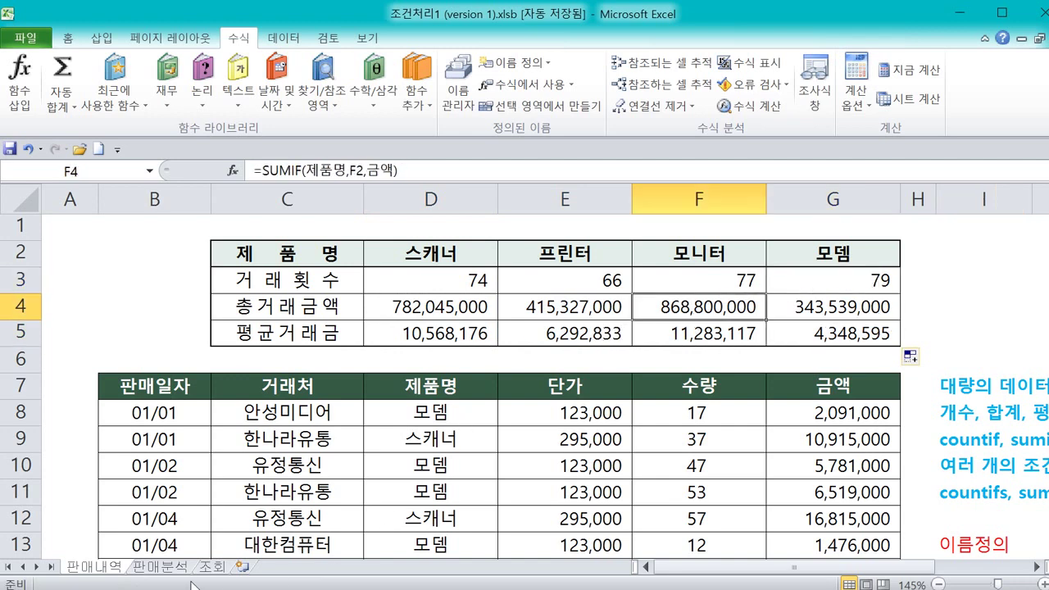
- Examine the empty 거래처/제품별 tables on the 판매분석 sheet against the column headers of the sales table on 판매내역
click(164, 566)
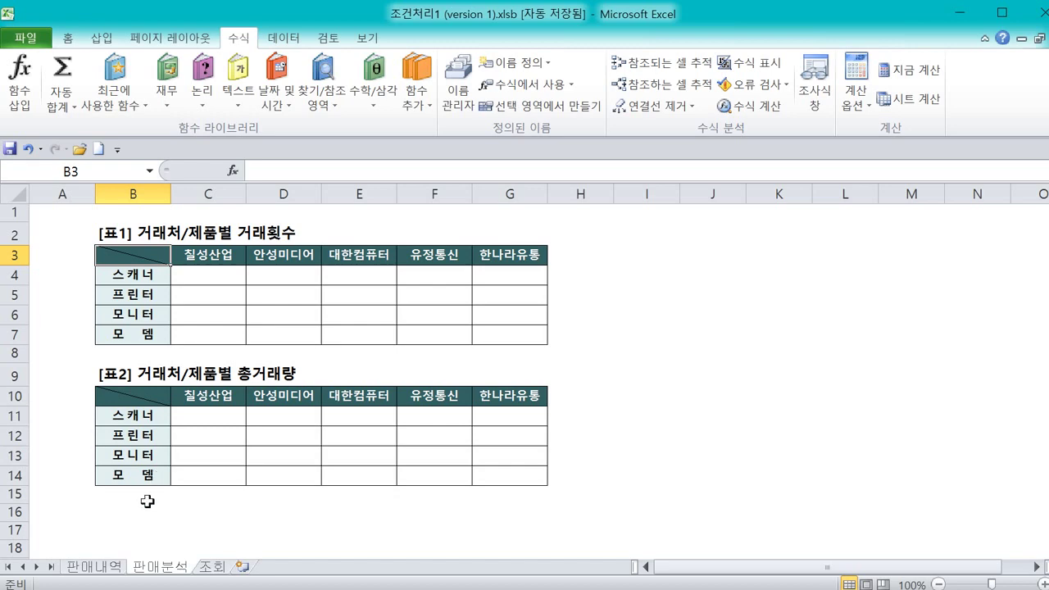
click(113, 568)
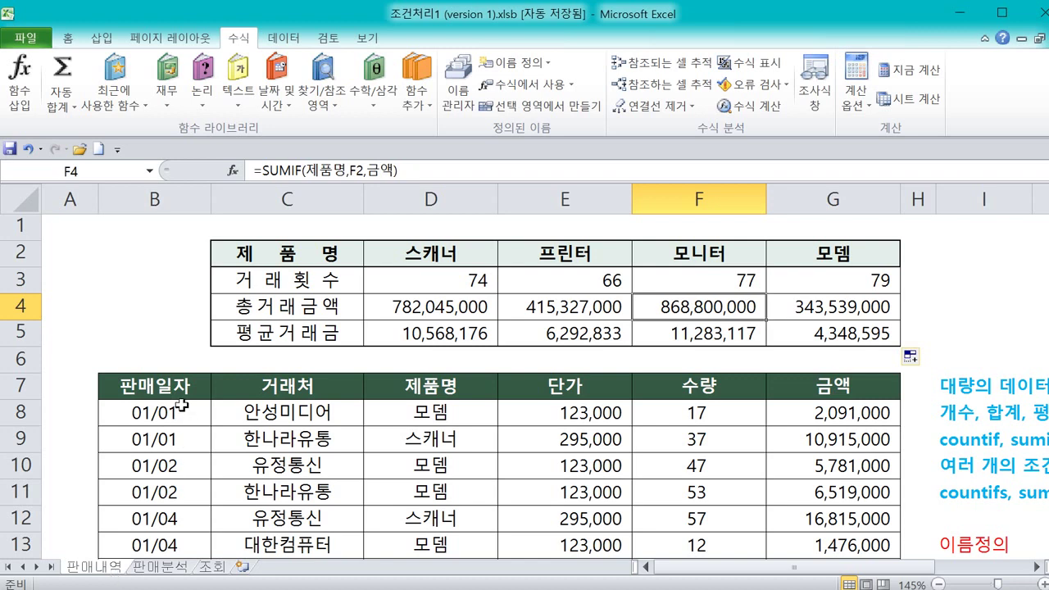
drag(176, 389, 175, 492)
click(257, 396)
drag(256, 395, 274, 515)
drag(430, 385, 480, 487)
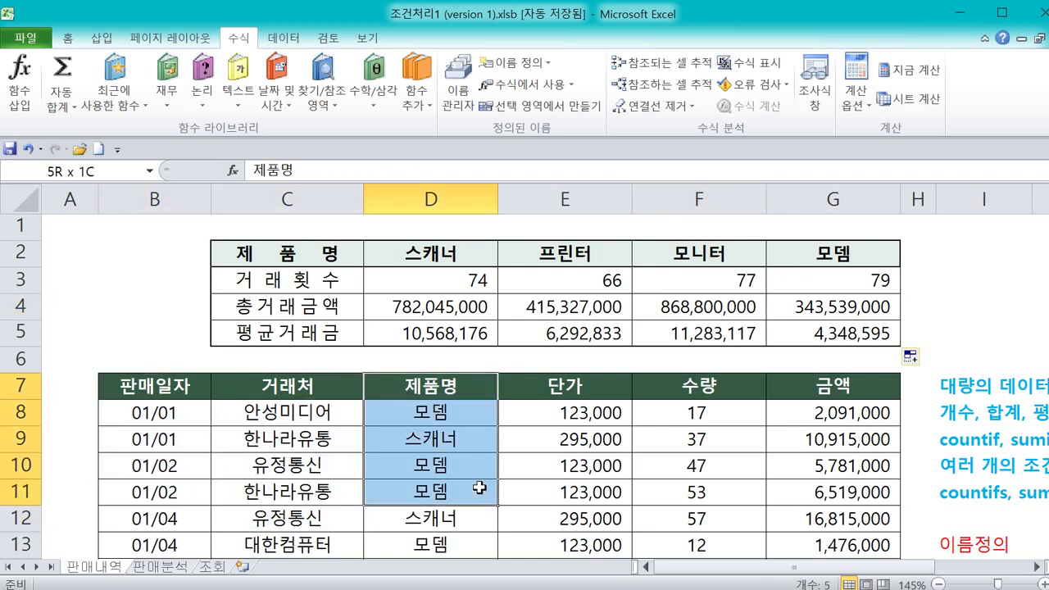
drag(574, 385, 590, 487)
drag(695, 394, 705, 492)
drag(832, 412, 828, 492)
click(161, 566)
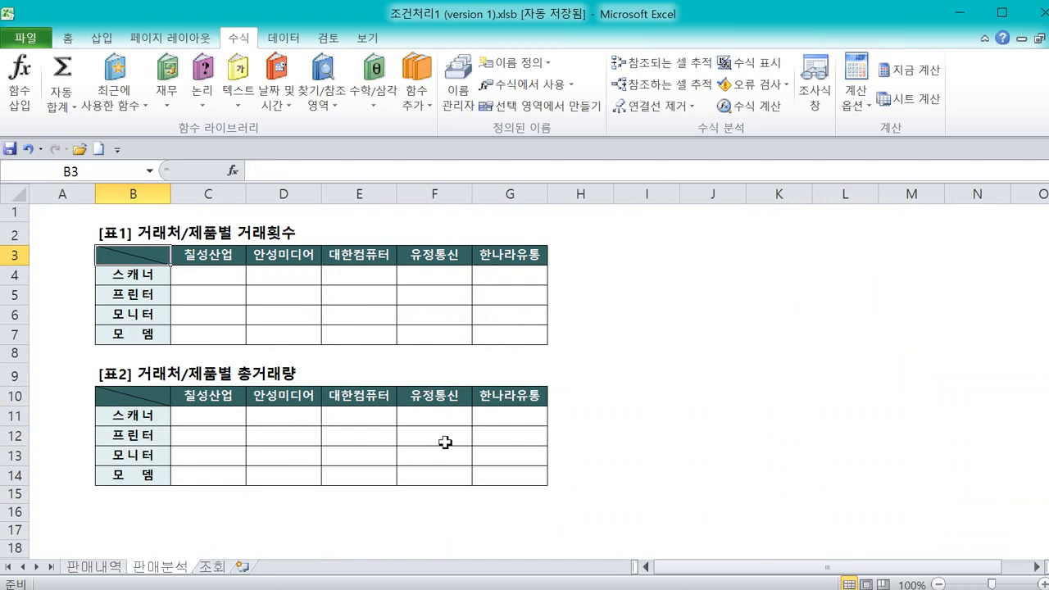
click(227, 526)
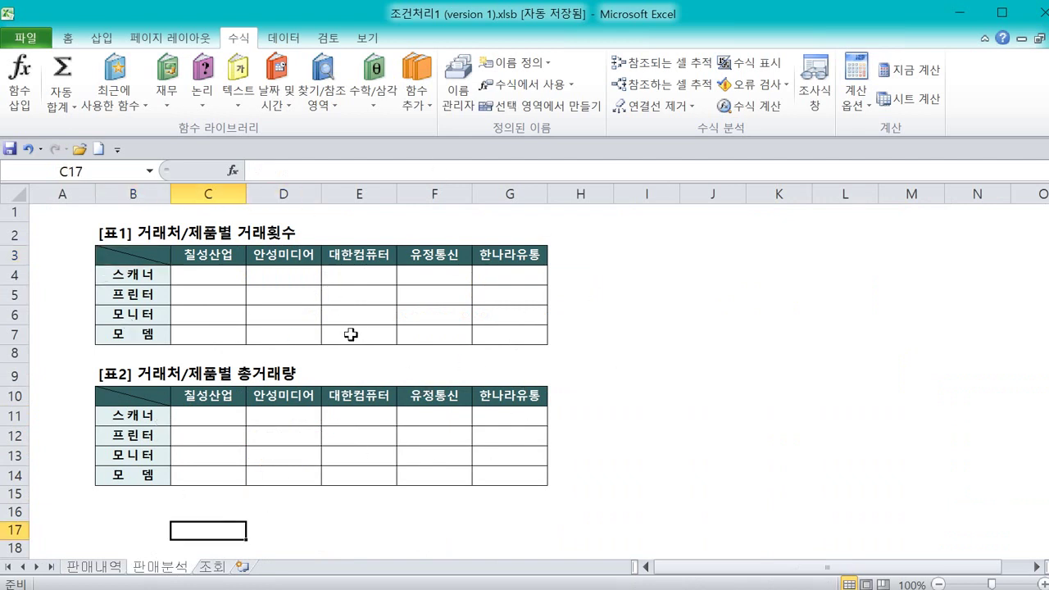
click(193, 278)
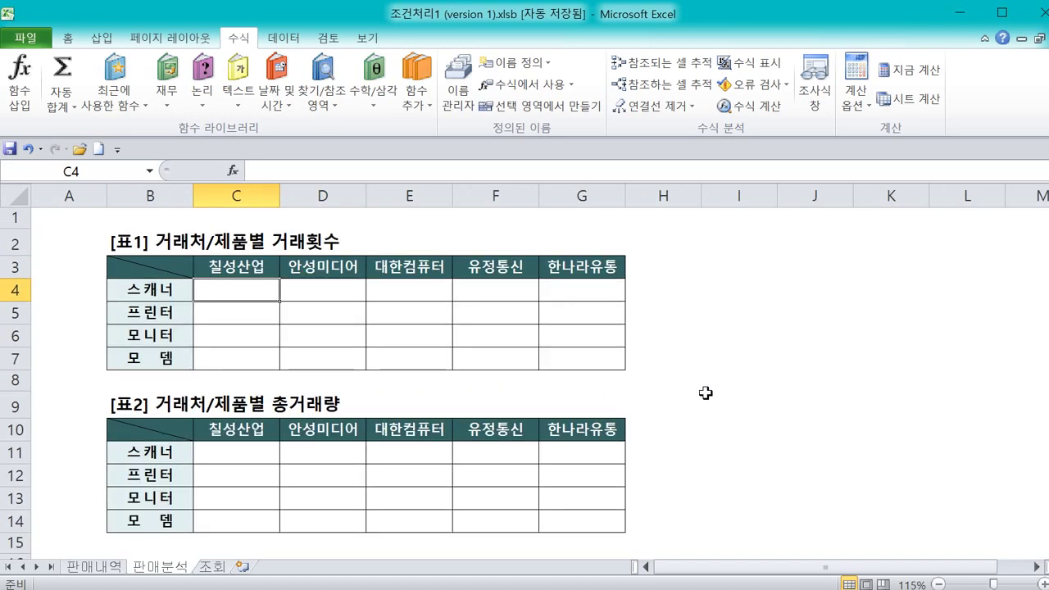
- Compare the product summary and transaction list on the 판매내역 sheet with the analysis tables on 판매분석
click(105, 567)
click(479, 439)
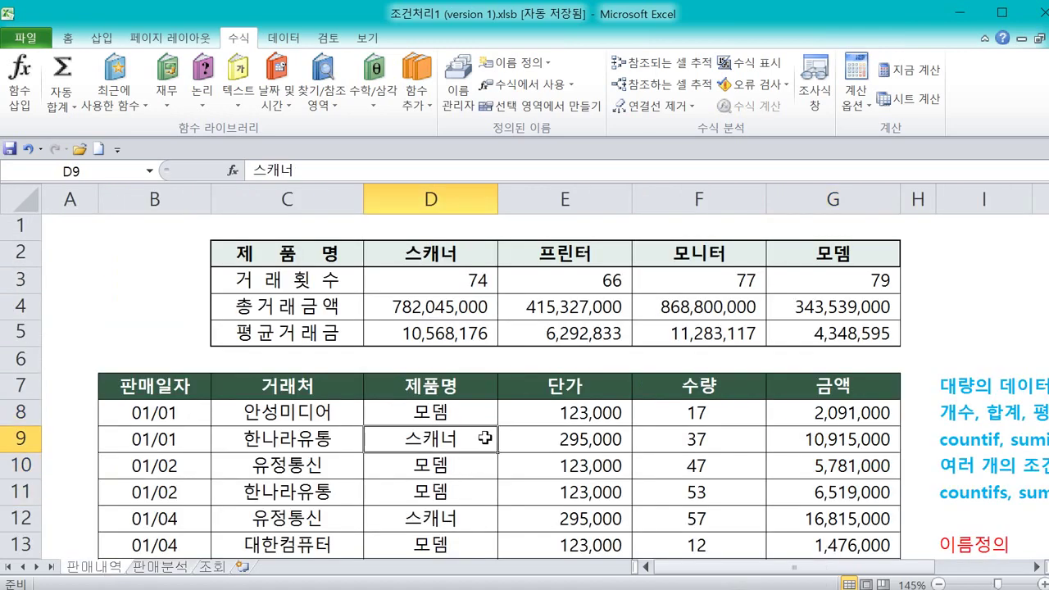
scroll(573, 436, down, 6)
scroll(594, 433, down, 4)
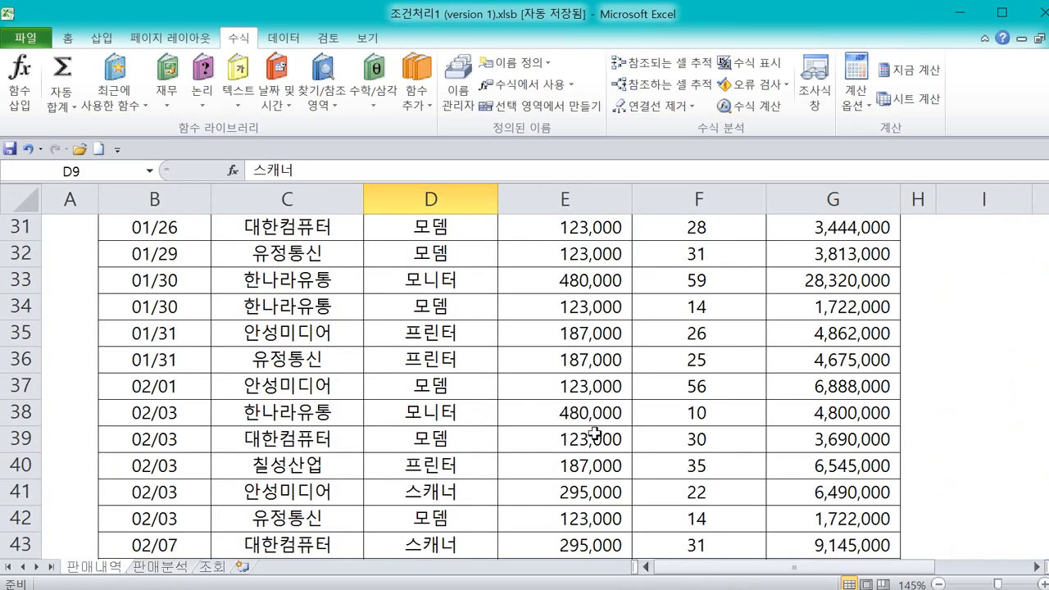
scroll(594, 434, up, 10)
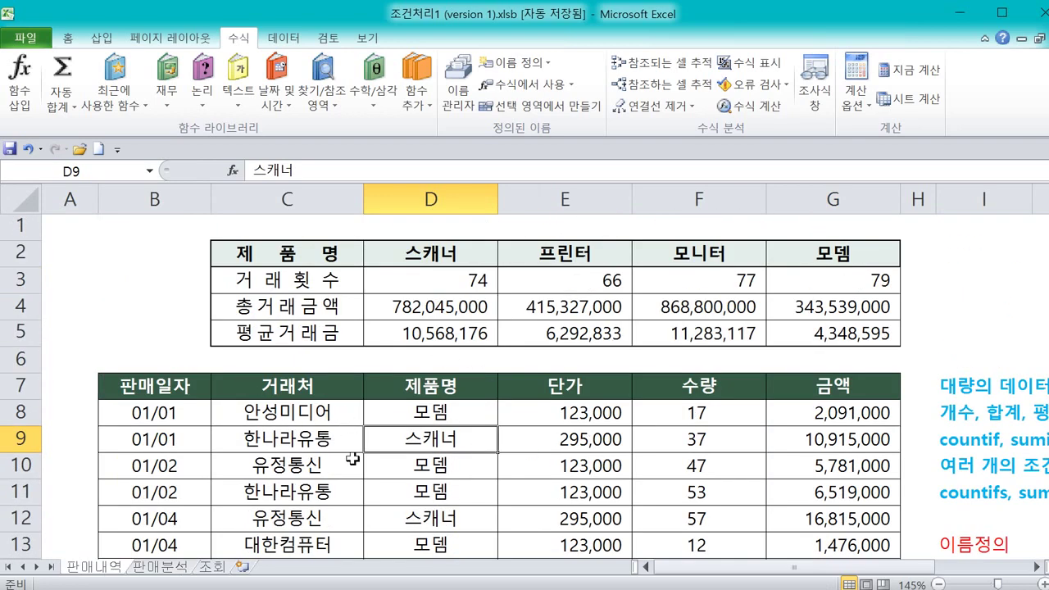
drag(286, 257, 776, 322)
click(164, 567)
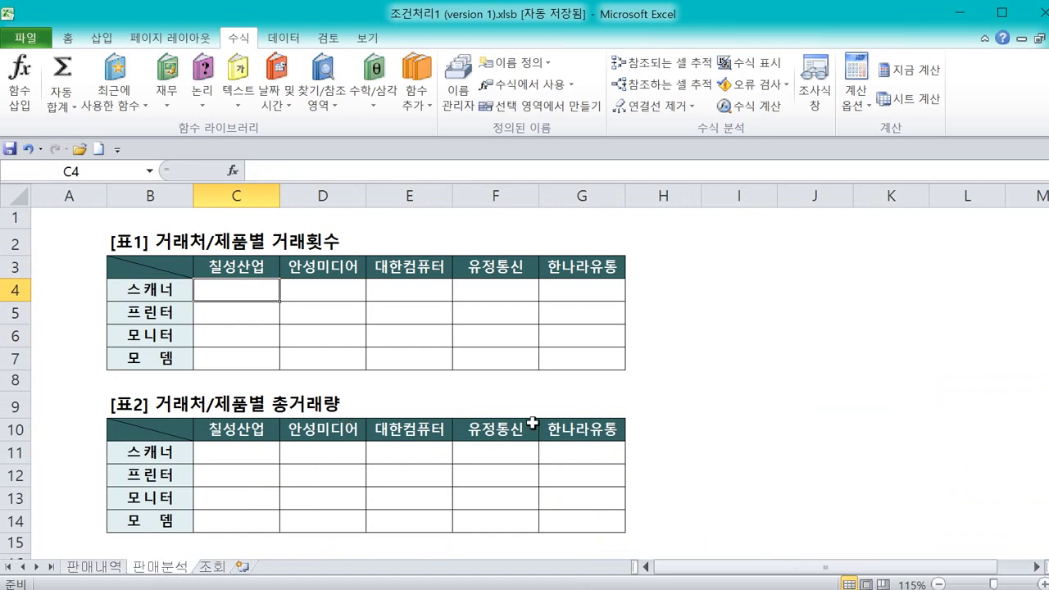
click(109, 572)
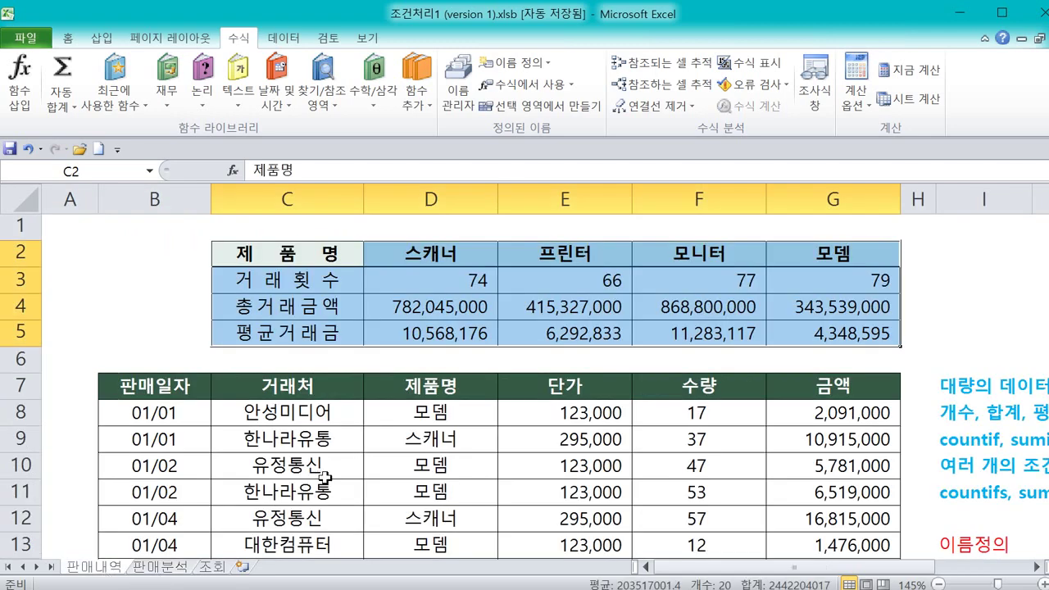
drag(164, 393, 697, 521)
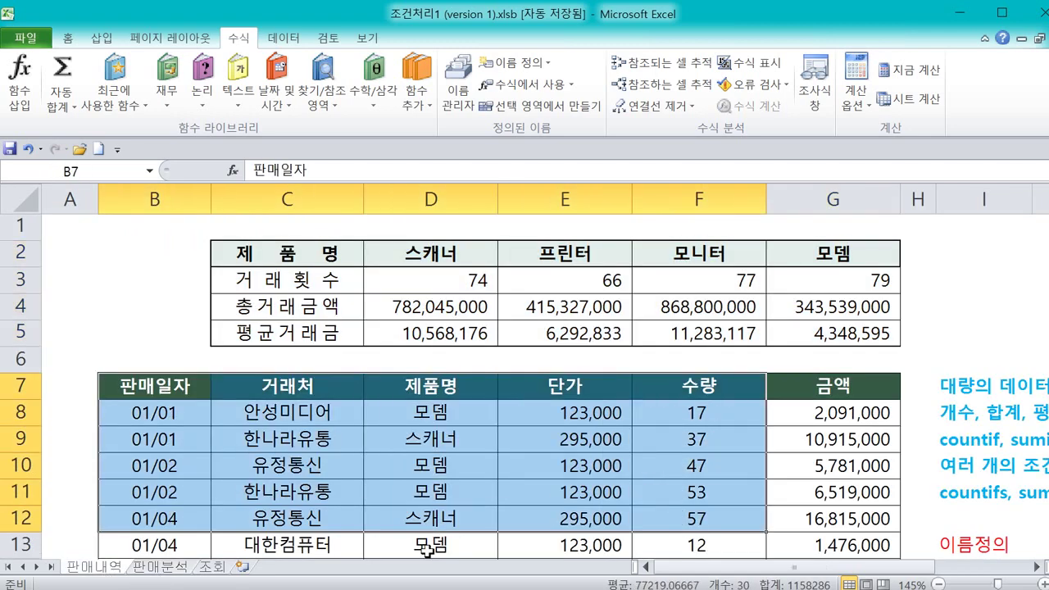
click(163, 568)
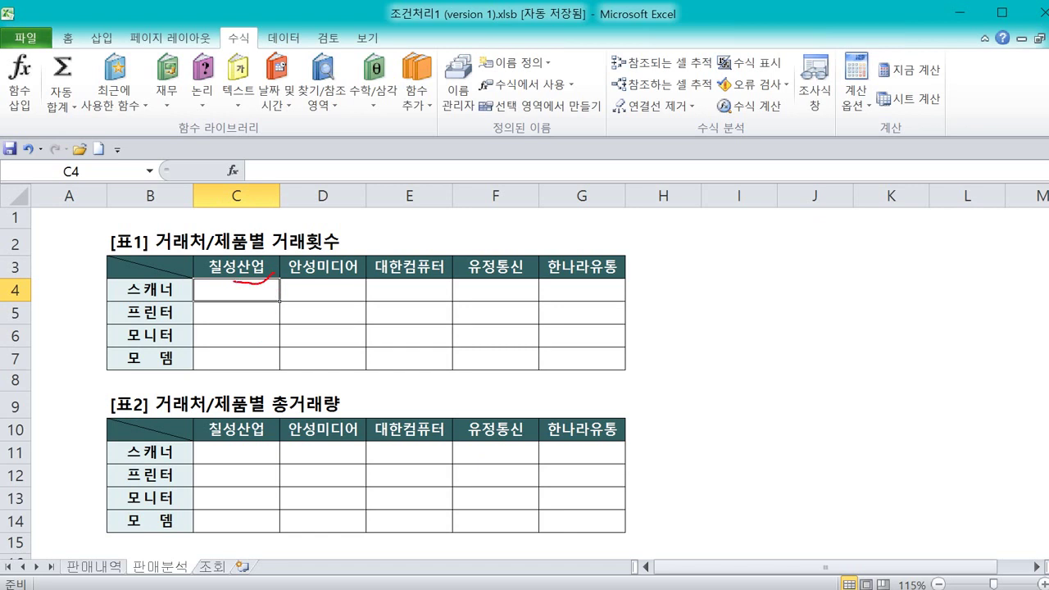
- Examine how 칠성산업 and 스캐너 combine as two conditions for 거래횟수 in 표1 and 총거래량 in 표2
drag(204, 266, 246, 244)
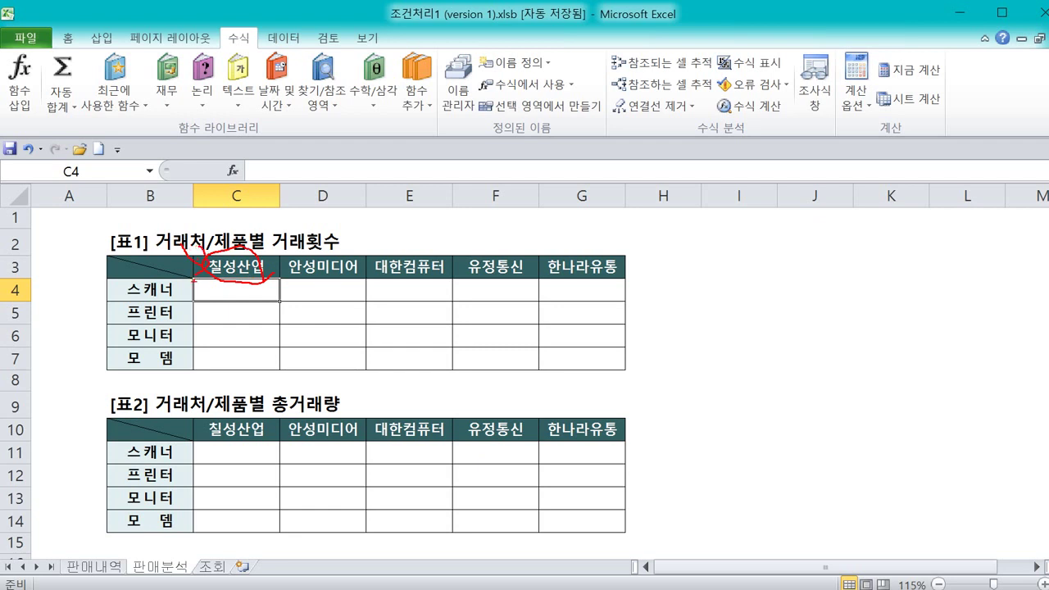
mouse_move(150, 280)
mouse_down()
mouse_move(116, 309)
mouse_move(145, 377)
mouse_move(193, 345)
mouse_move(182, 278)
mouse_up()
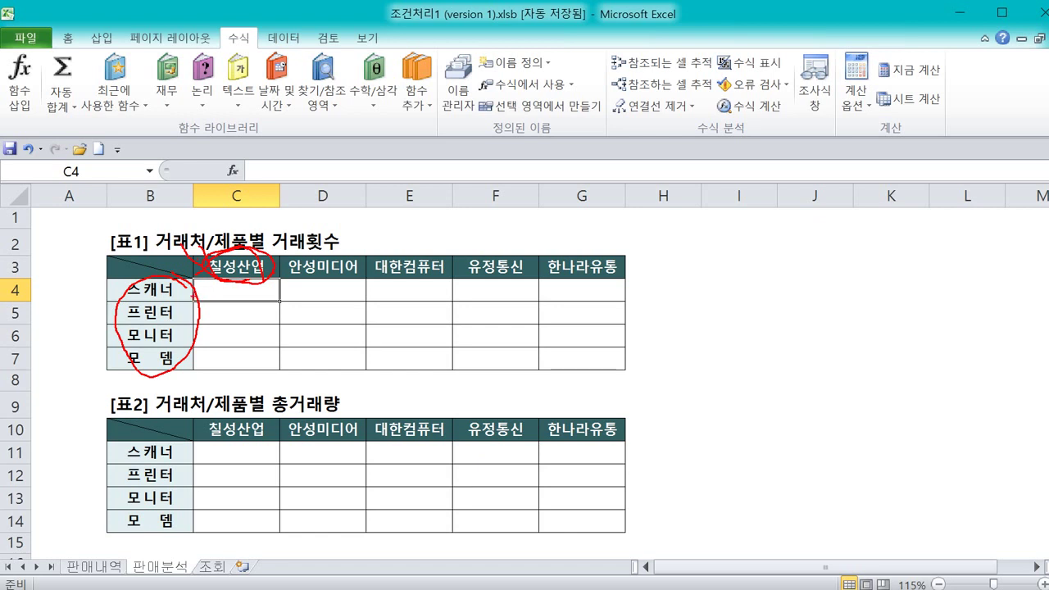
mouse_move(183, 299)
mouse_down()
mouse_move(137, 292)
mouse_move(191, 291)
mouse_up()
mouse_move(261, 304)
mouse_down()
mouse_move(228, 285)
mouse_move(284, 329)
mouse_up()
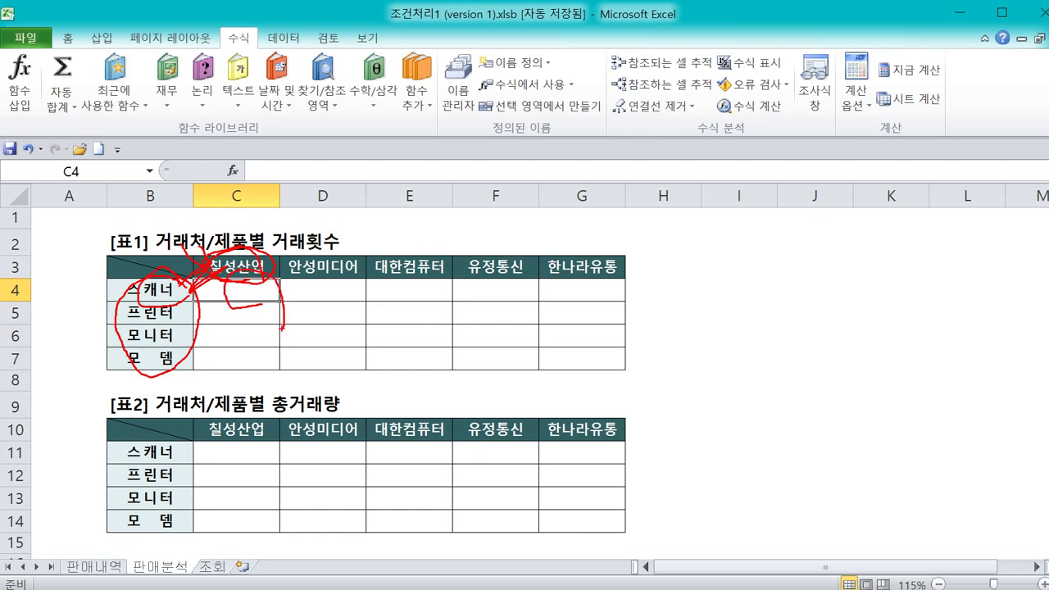
mouse_move(339, 244)
mouse_down()
mouse_move(324, 215)
mouse_move(333, 246)
mouse_up()
key(Escape)
key(ctrl+2)
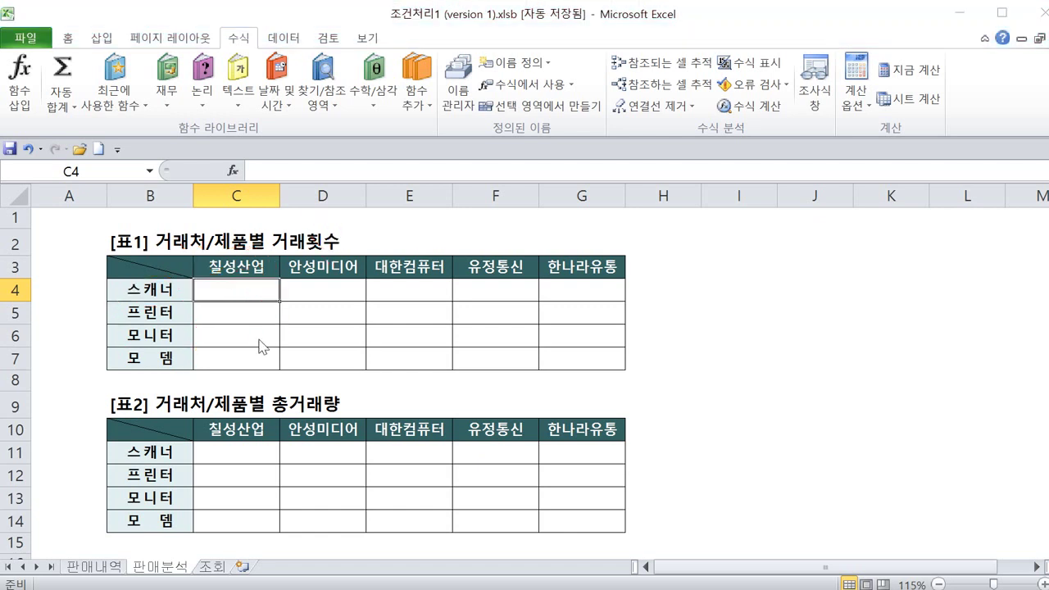
mouse_move(276, 444)
mouse_down()
mouse_move(206, 432)
mouse_move(258, 419)
mouse_up()
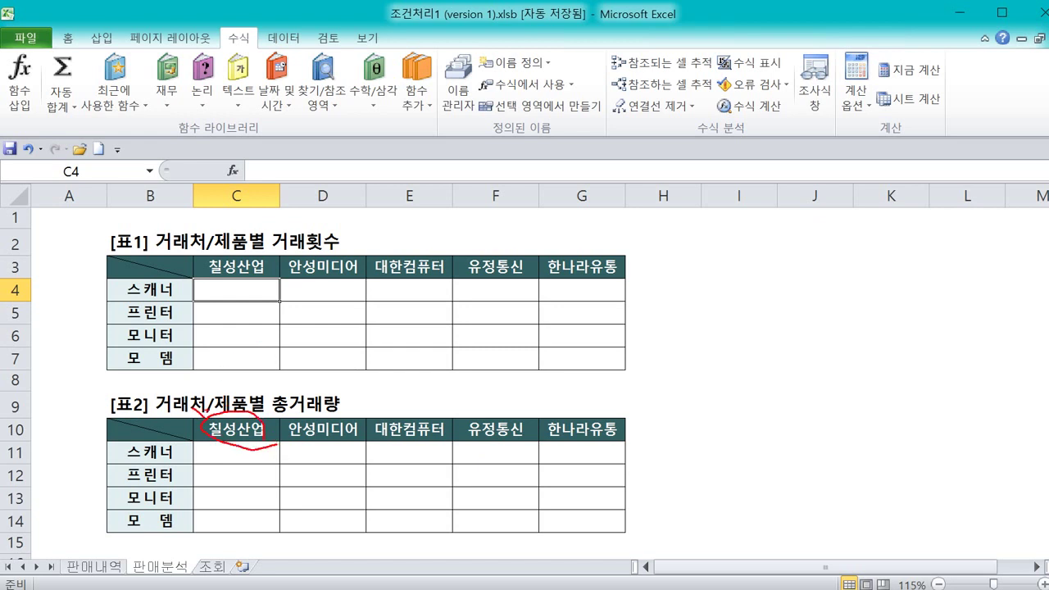
mouse_move(181, 465)
mouse_down()
mouse_move(152, 472)
mouse_move(217, 464)
mouse_up()
drag(287, 404, 315, 395)
drag(265, 457, 246, 447)
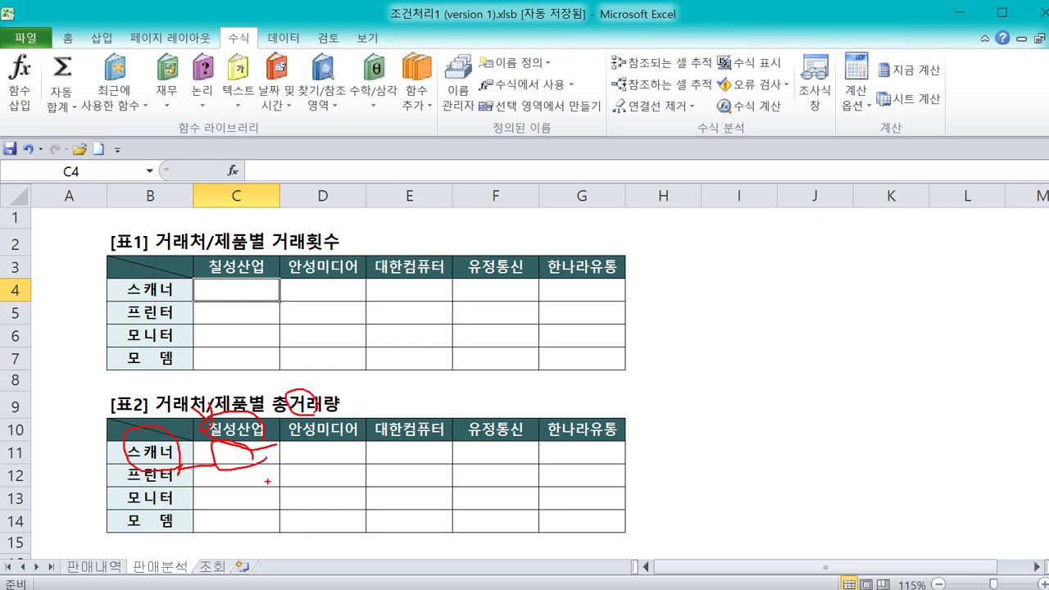
key(Escape)
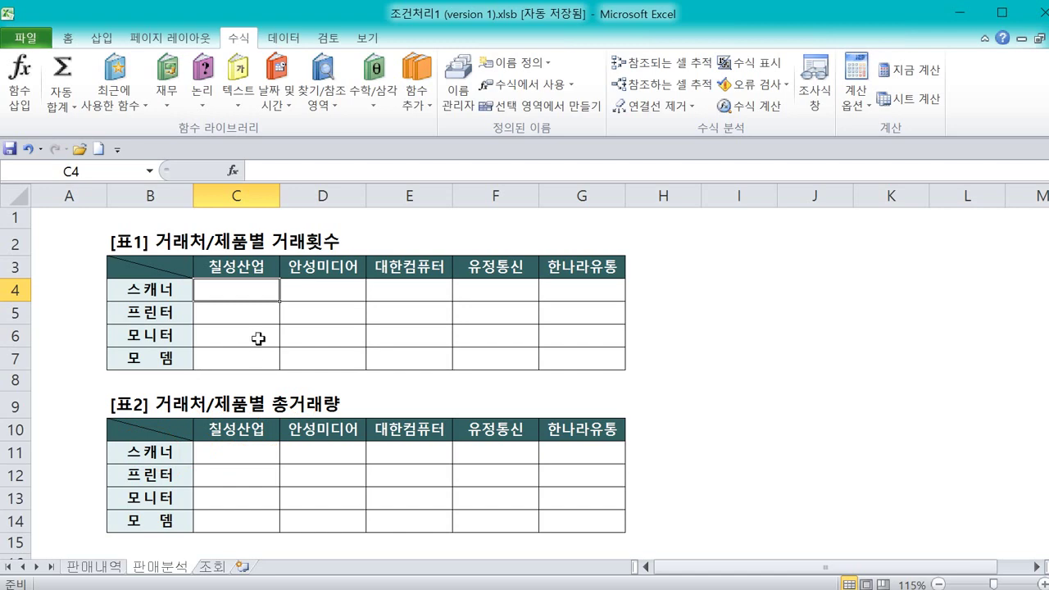
- Locate 칠성산업 in the 거래처 column of the sales list on the 판매내역 sheet
click(113, 570)
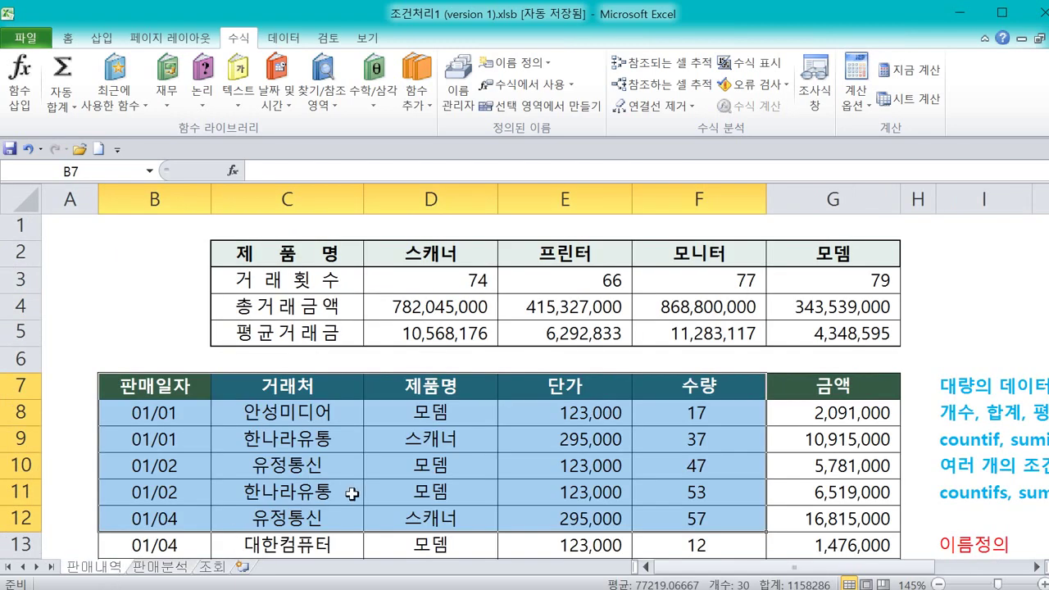
click(351, 493)
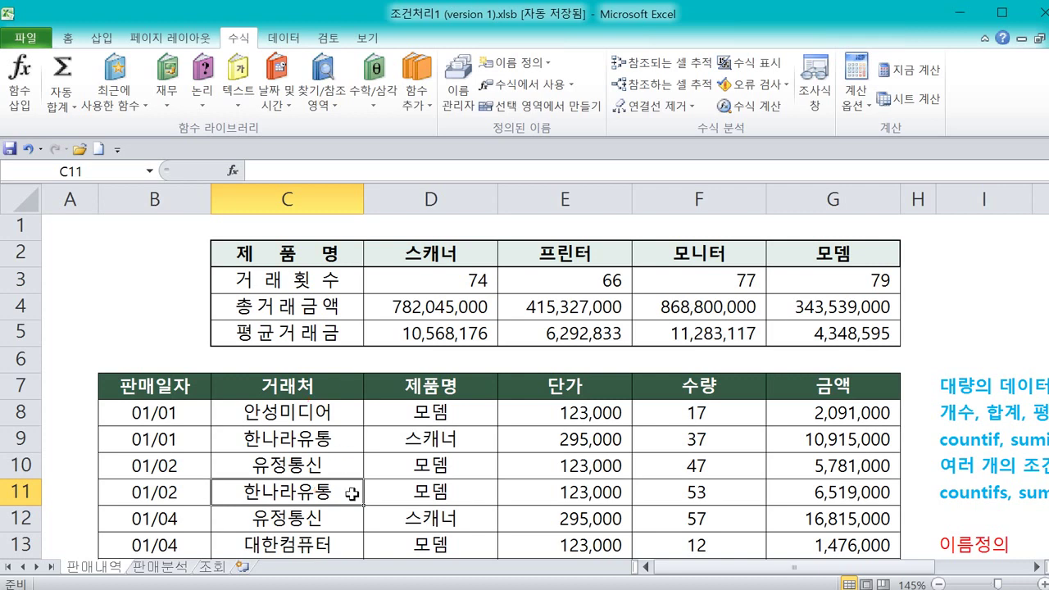
scroll(353, 493, down, 2)
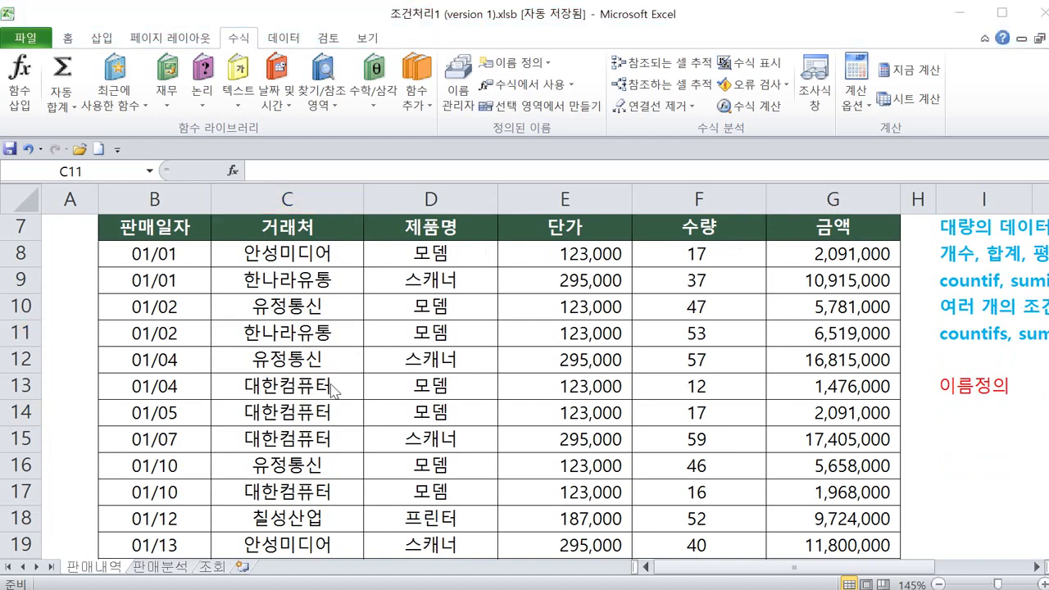
drag(305, 217, 336, 492)
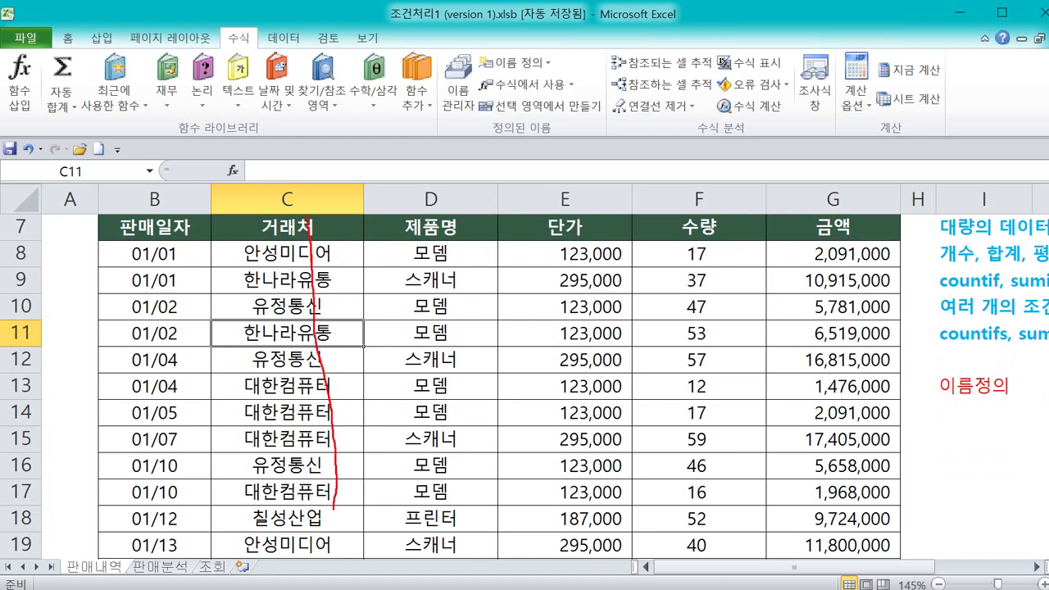
mouse_move(330, 534)
mouse_down()
mouse_move(244, 515)
mouse_move(357, 497)
mouse_move(344, 528)
mouse_up()
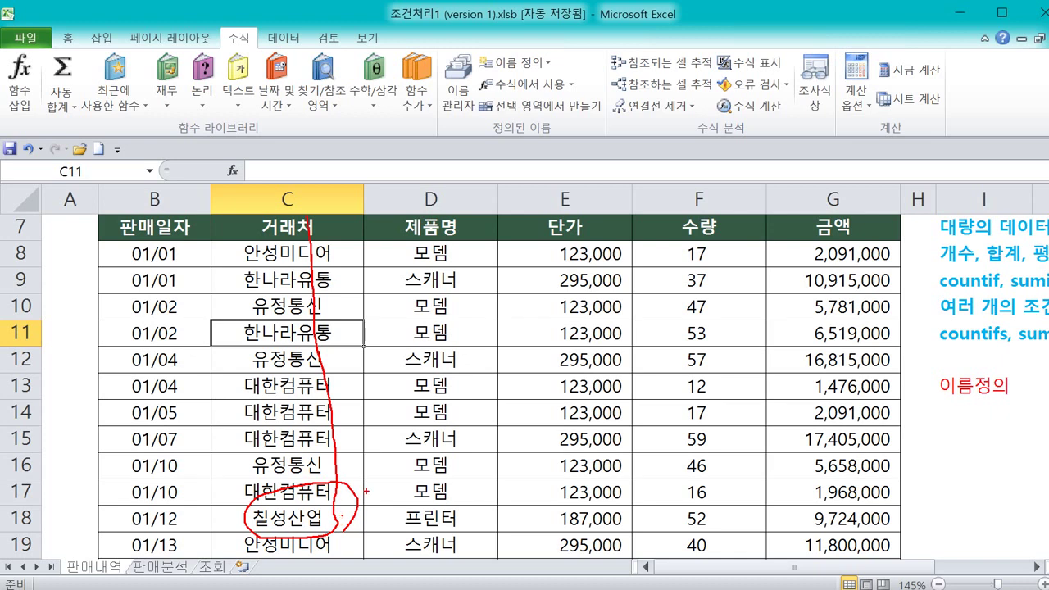
drag(368, 485, 365, 507)
key(e)
mouse_move(349, 531)
mouse_down()
mouse_move(255, 534)
mouse_move(344, 531)
mouse_up()
key(Escape)
- Compare the product labels of 표1 on 판매분석 with the 칠성산업 entry in the 판매내역 sales list
click(161, 566)
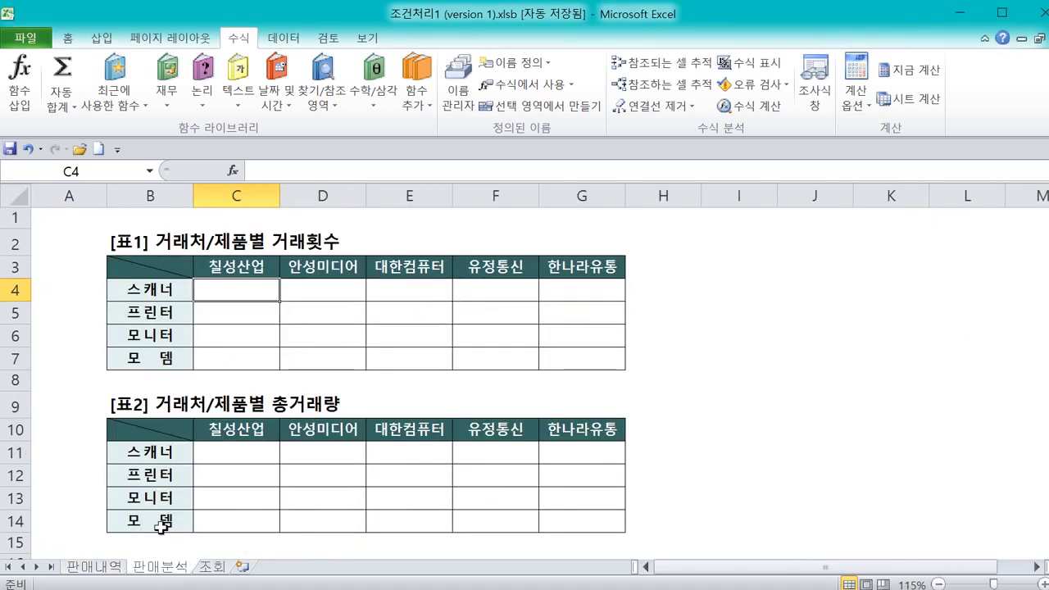
click(164, 290)
click(161, 316)
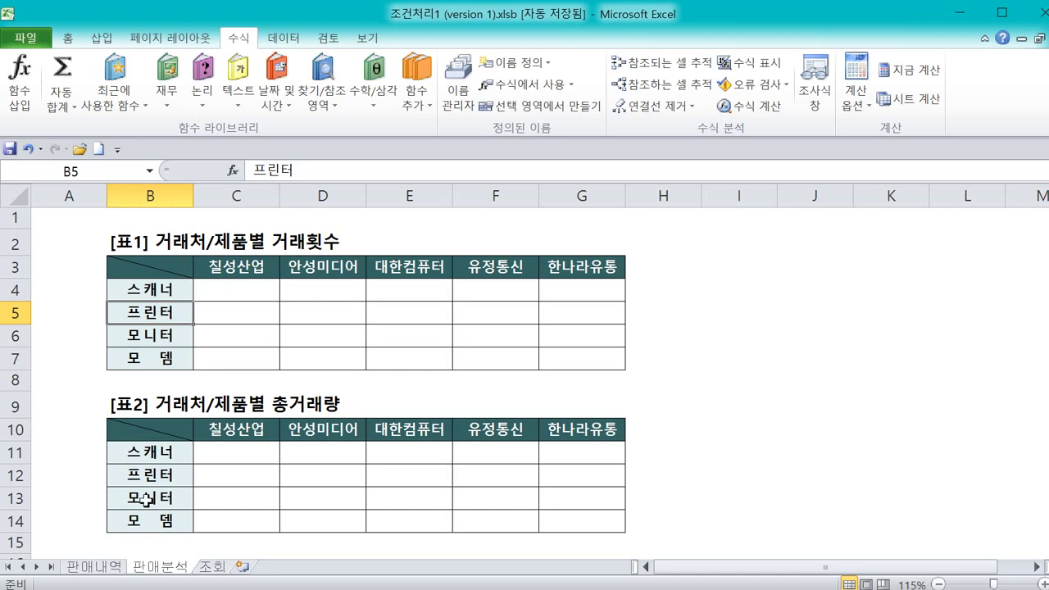
click(125, 567)
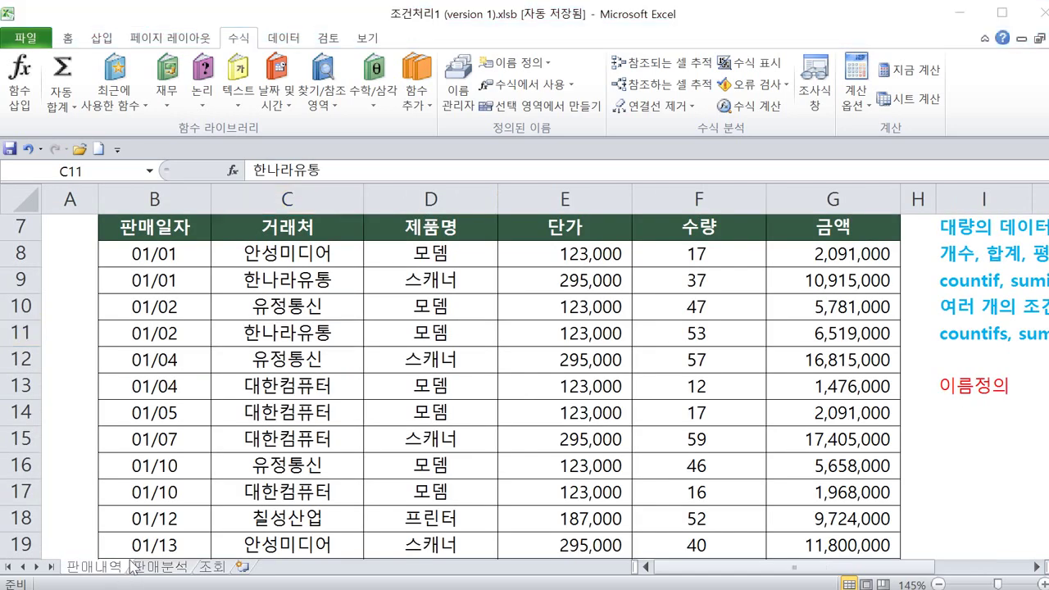
key(ctrl+2)
mouse_move(298, 528)
mouse_down()
mouse_move(247, 523)
mouse_move(330, 526)
mouse_up()
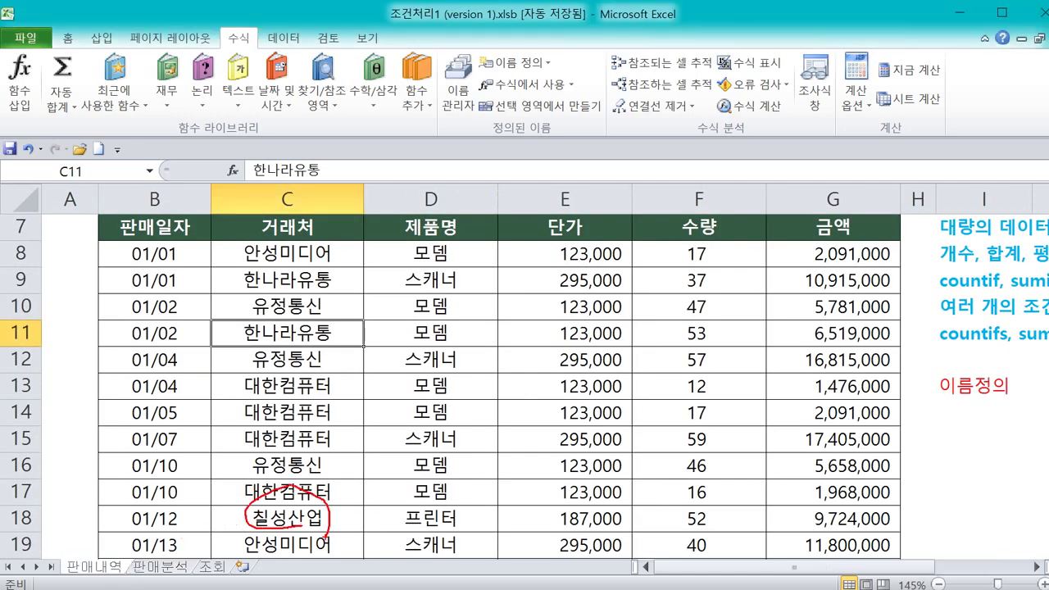
key(Escape)
click(341, 510)
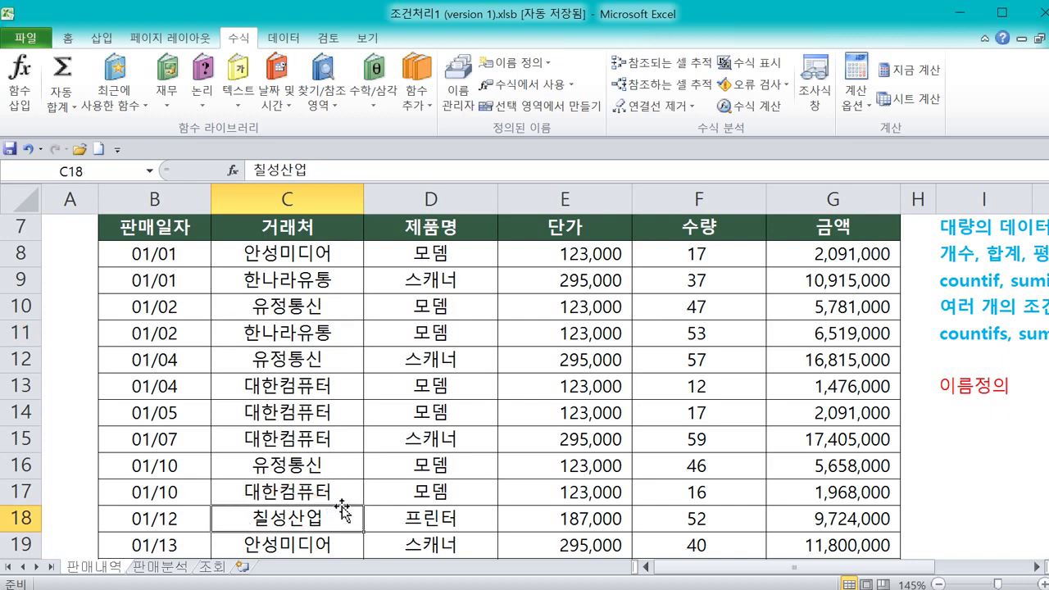
- Look down the sales list for a transaction that has both 칠성산업 as 거래처 and 스캐너 as 제품명
scroll(341, 510, down, 7)
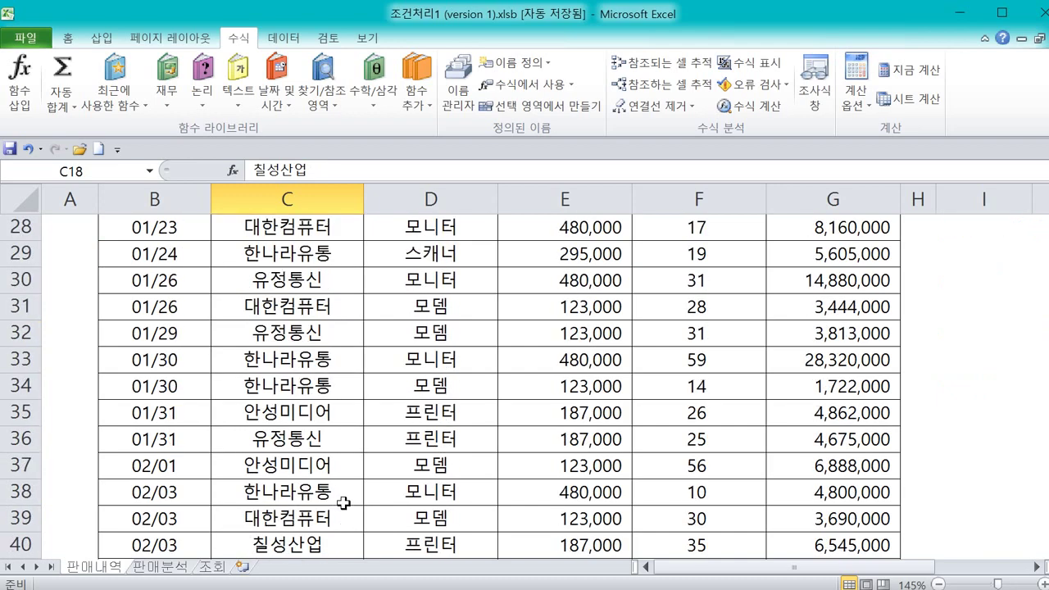
scroll(344, 504, down, 9)
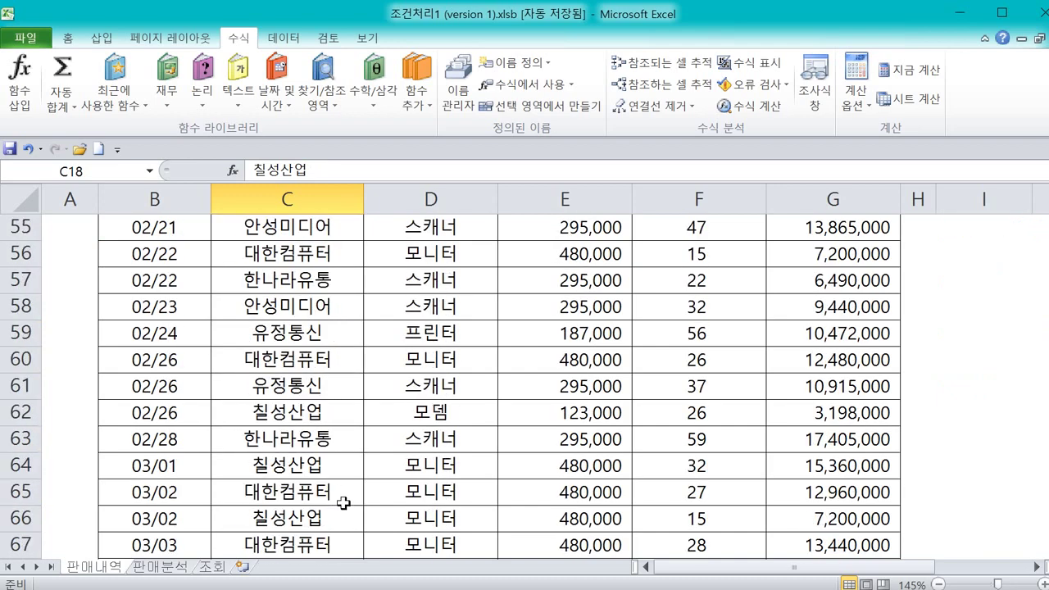
scroll(332, 474, down, 4)
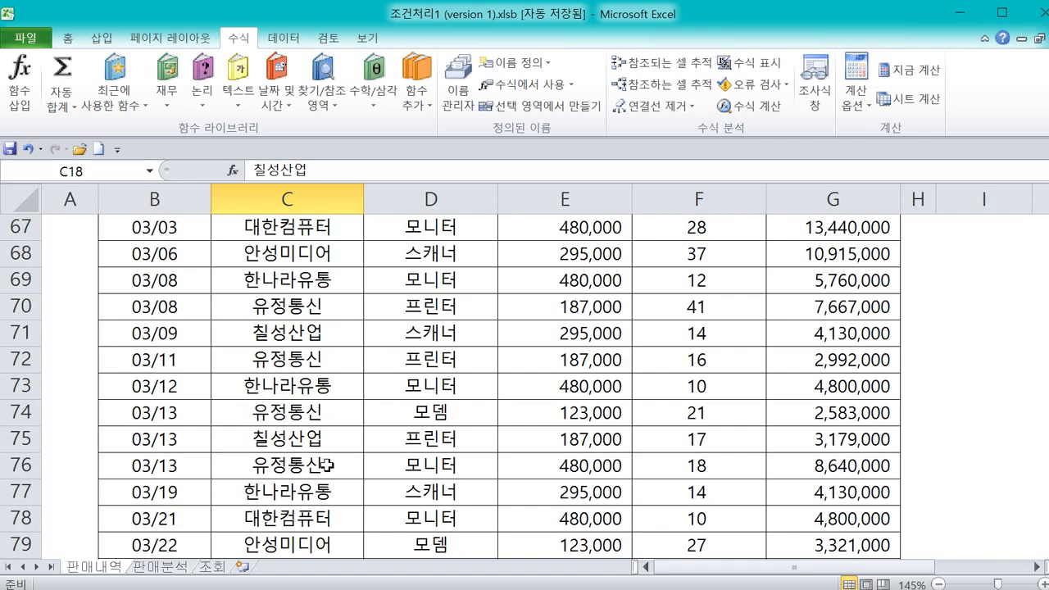
scroll(334, 436, down, 4)
scroll(338, 435, down, 1)
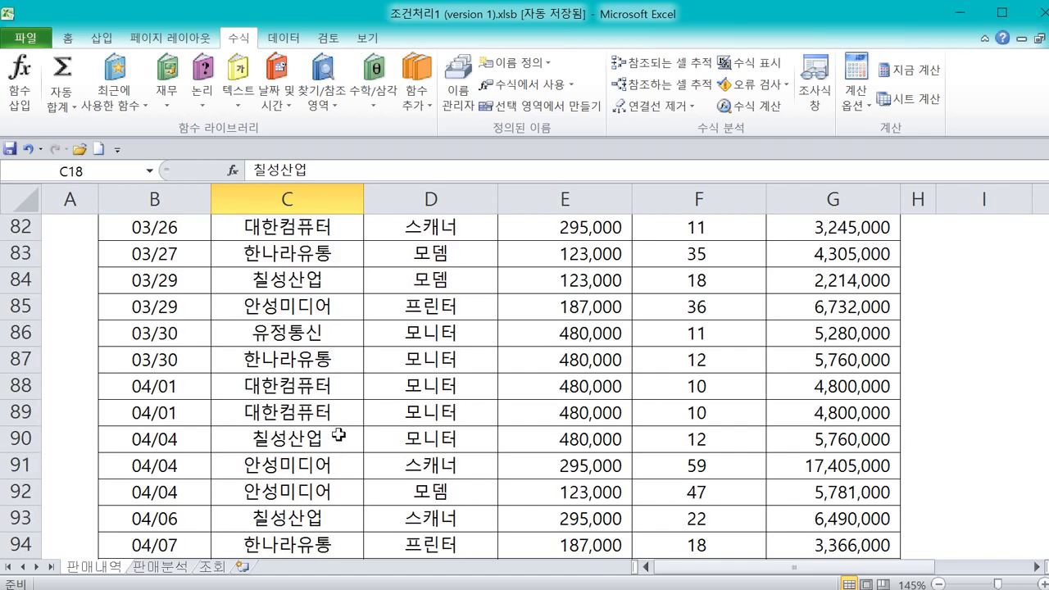
scroll(339, 435, down, 1)
click(316, 441)
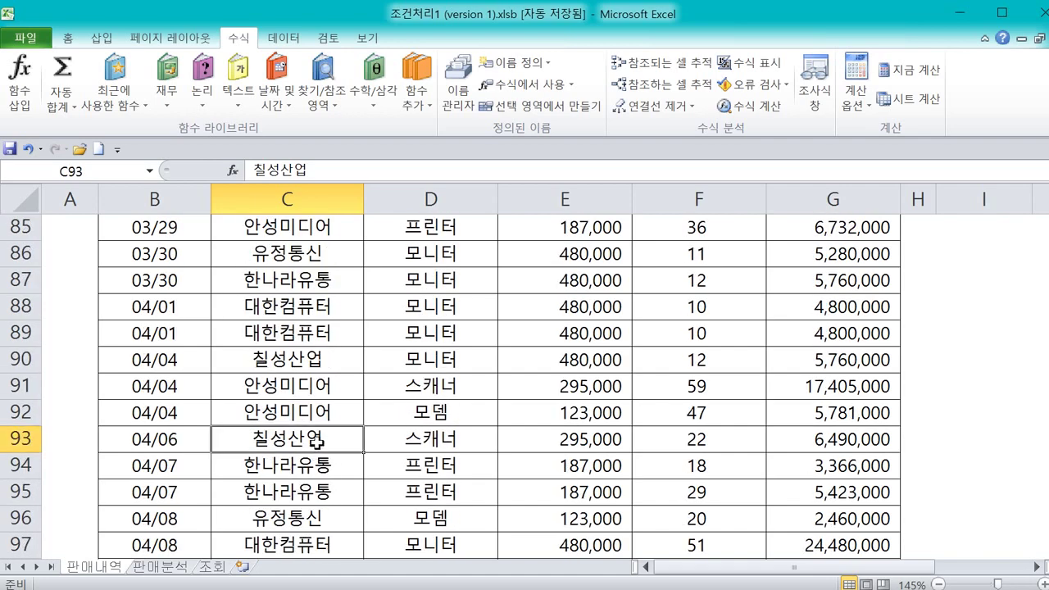
- Examine how the 칠성산업 and 스캐너 pair in row 93 meets both conditions for counting, along with its 금액
mouse_move(332, 453)
mouse_down()
mouse_move(270, 460)
mouse_move(317, 403)
mouse_move(316, 466)
mouse_up()
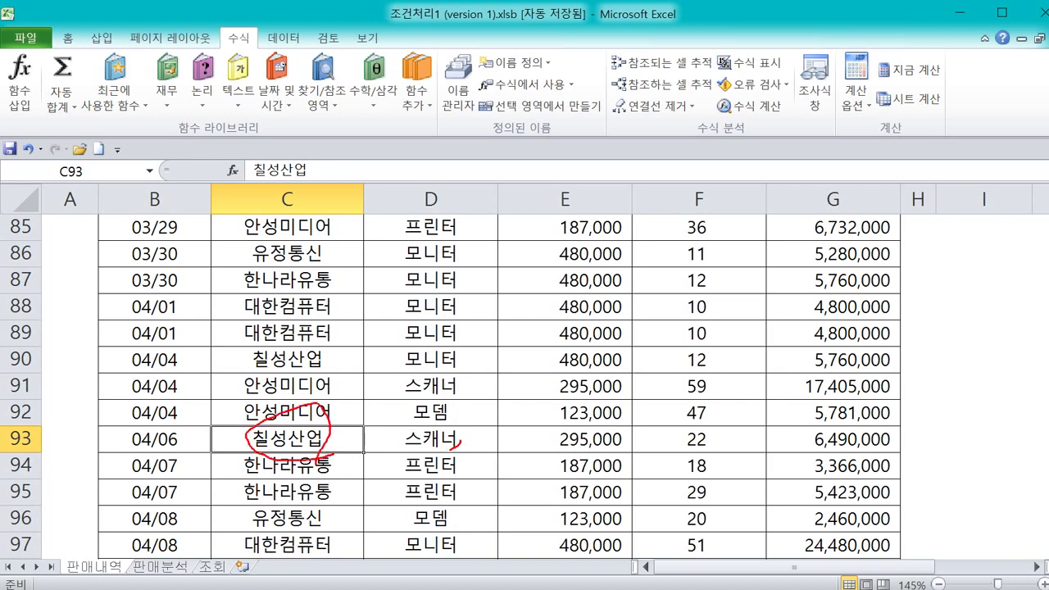
mouse_move(451, 450)
mouse_down()
mouse_move(406, 420)
mouse_move(464, 443)
mouse_up()
drag(327, 430, 404, 423)
drag(321, 449, 404, 451)
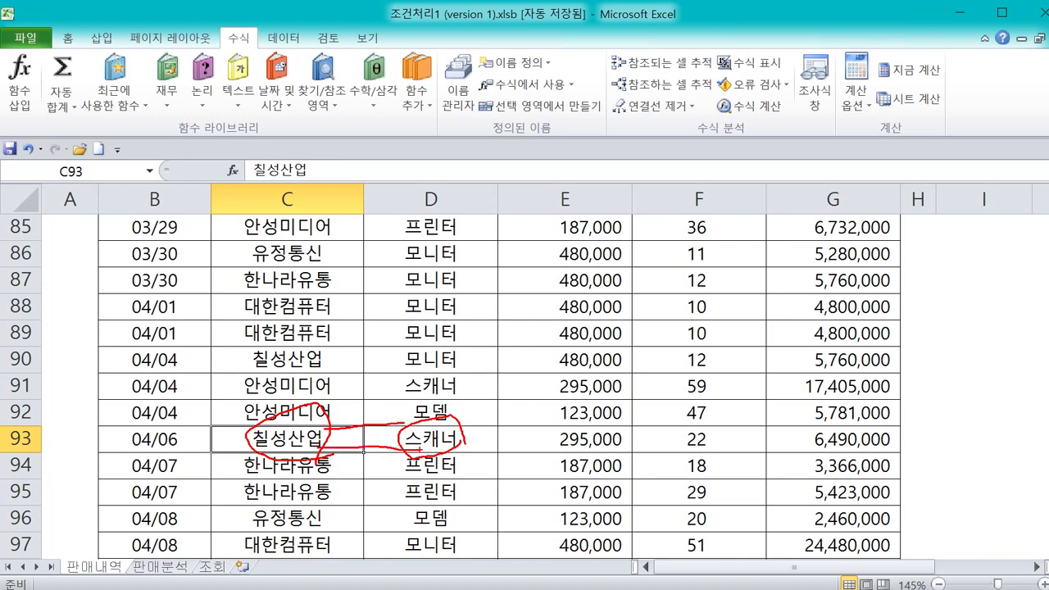
drag(503, 421, 490, 472)
mouse_move(521, 414)
mouse_down()
mouse_move(525, 459)
mouse_move(534, 437)
mouse_up()
drag(540, 415, 546, 473)
mouse_move(567, 402)
mouse_down()
mouse_move(568, 438)
mouse_move(597, 459)
mouse_up()
mouse_move(900, 445)
mouse_down()
mouse_move(872, 450)
mouse_move(872, 413)
mouse_move(889, 447)
mouse_up()
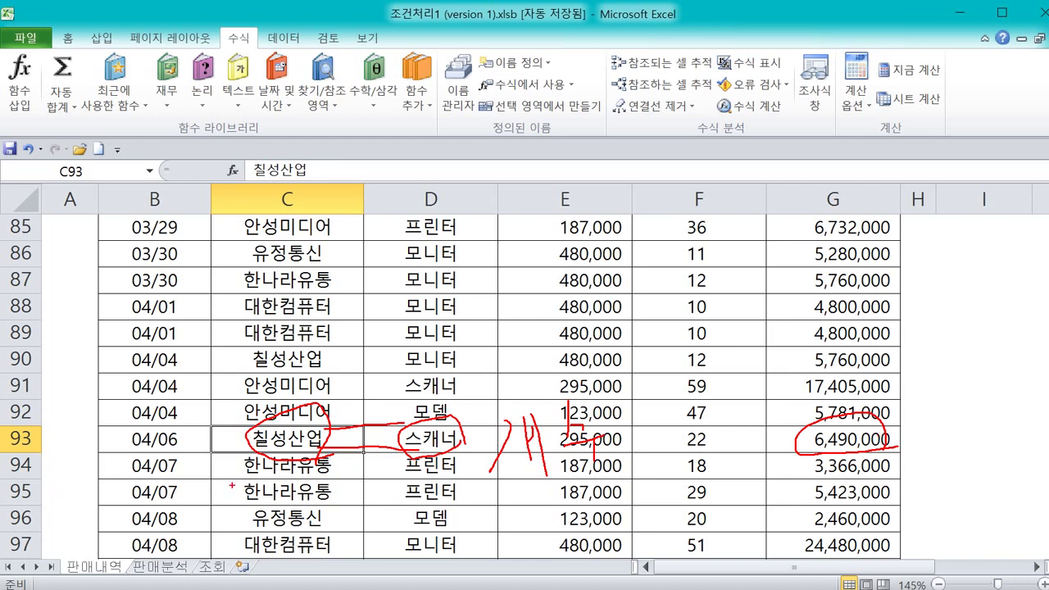
key(Escape)
- Search the rows below row 93 for further transactions combining 칠성산업 and 스캐너
scroll(340, 475, down, 3)
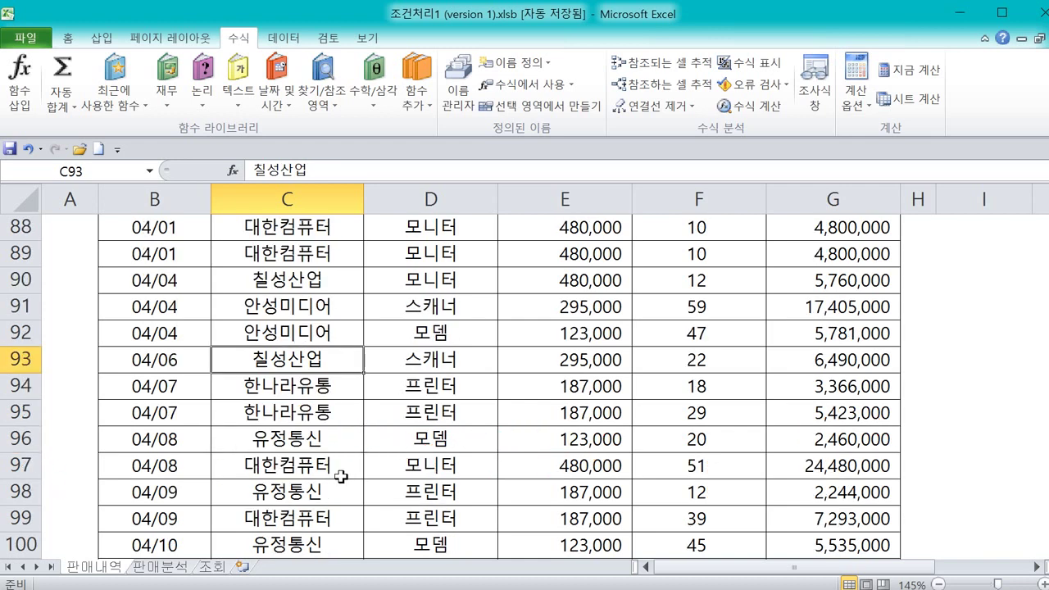
click(280, 473)
click(452, 512)
click(273, 543)
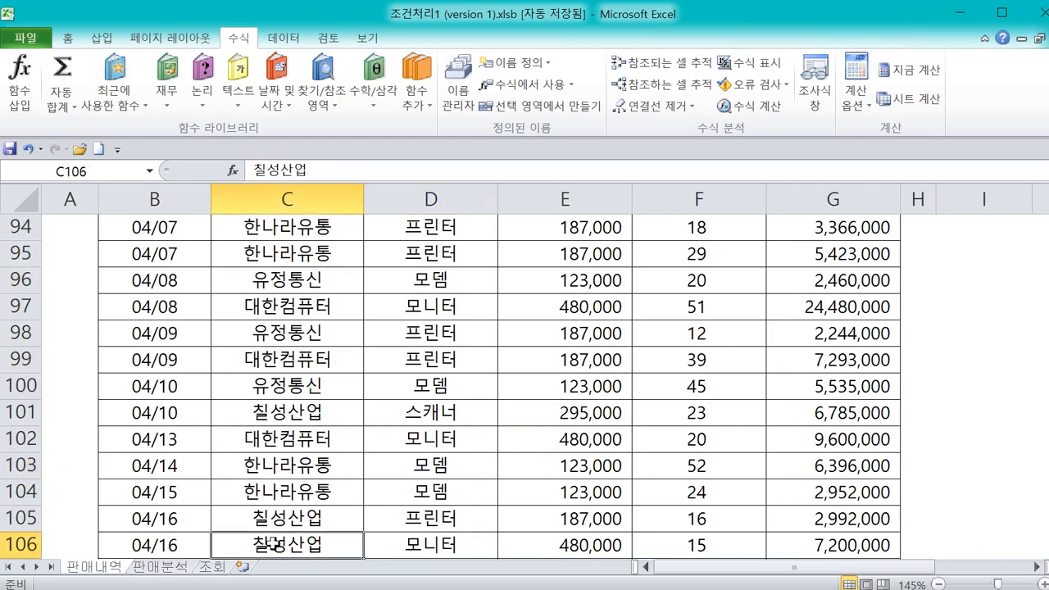
scroll(327, 508, down, 2)
scroll(346, 500, down, 2)
drag(307, 492, 436, 492)
click(386, 492)
scroll(433, 386, up, 7)
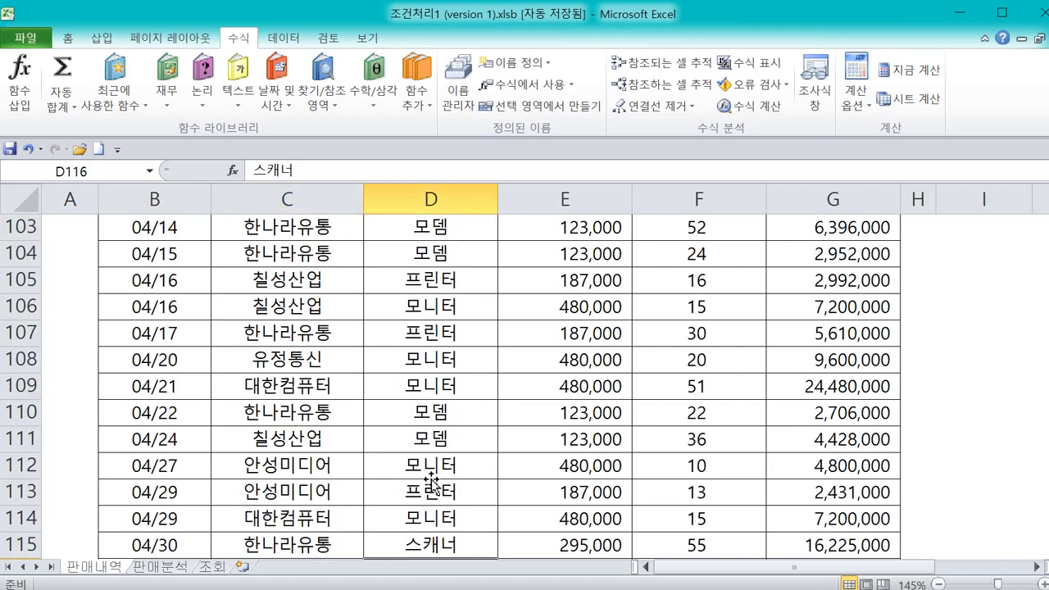
scroll(289, 492, up, 20)
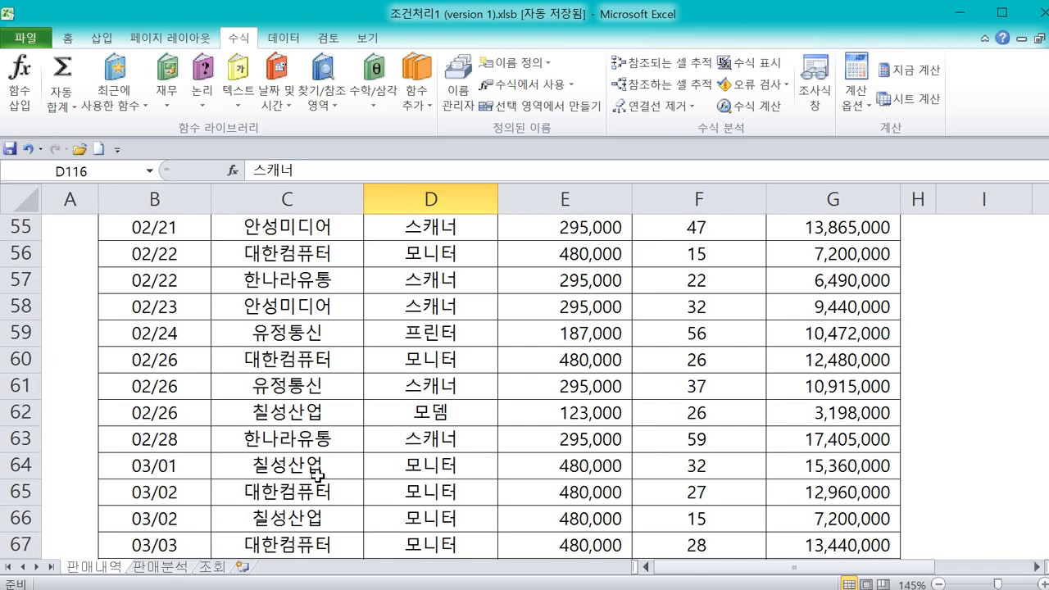
- Examine the 거래처 and 제품명 columns of the sales list as the two condition ranges
click(305, 456)
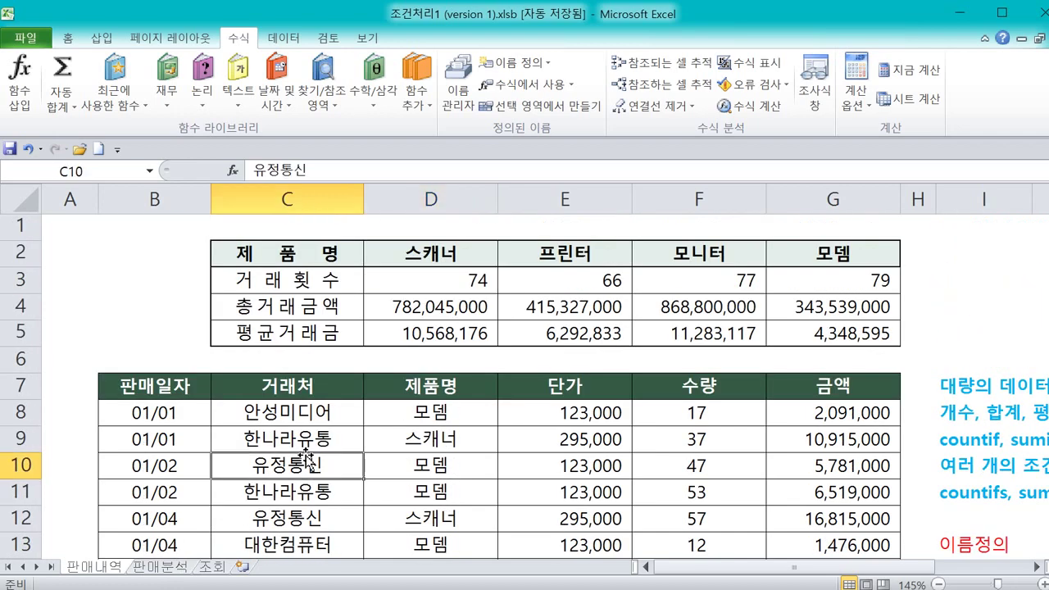
drag(305, 384, 312, 515)
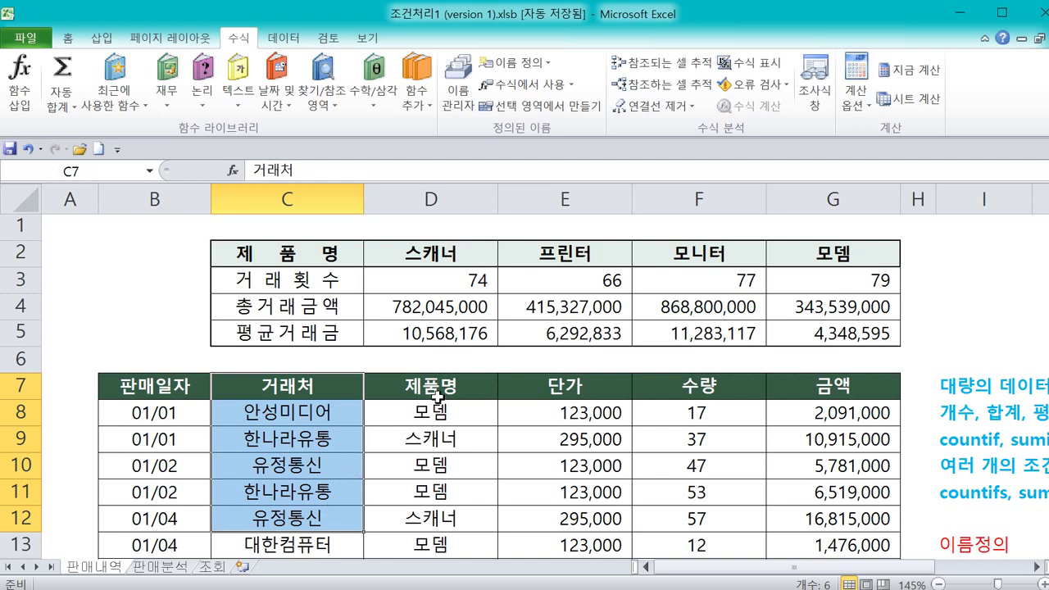
drag(443, 411, 445, 524)
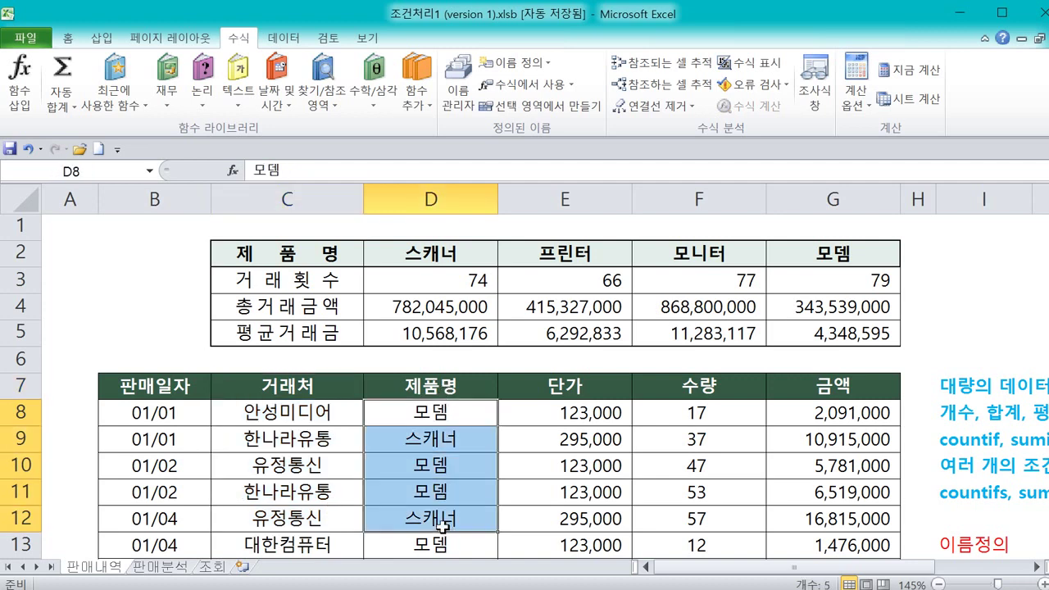
drag(420, 389, 414, 490)
drag(335, 385, 327, 470)
drag(402, 390, 421, 449)
click(371, 492)
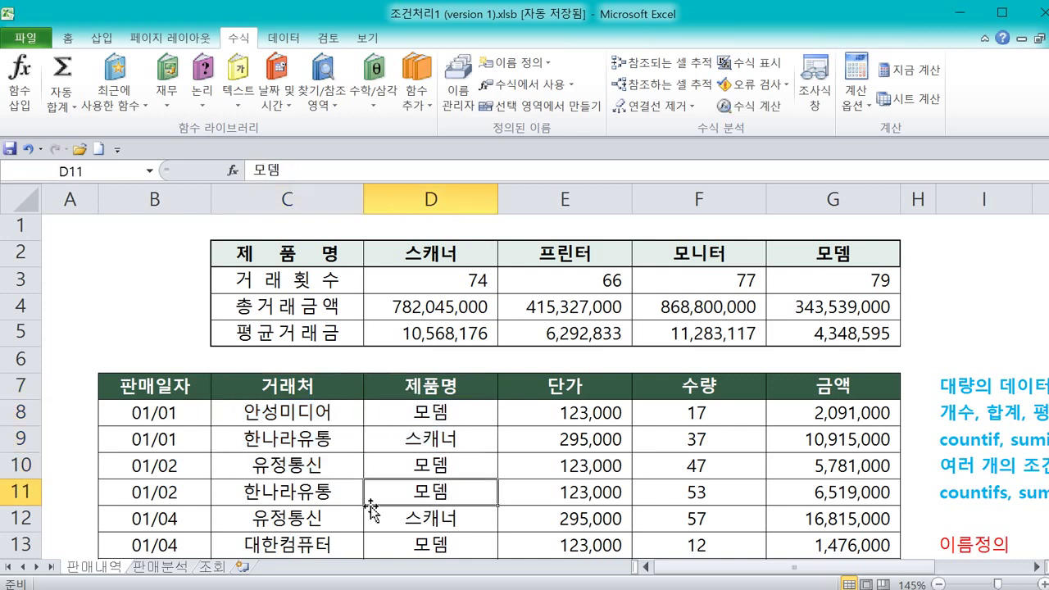
- Start a COUNTIFS formula in cell C4 of 표1 on the 판매분석 sheet
click(182, 567)
click(243, 287)
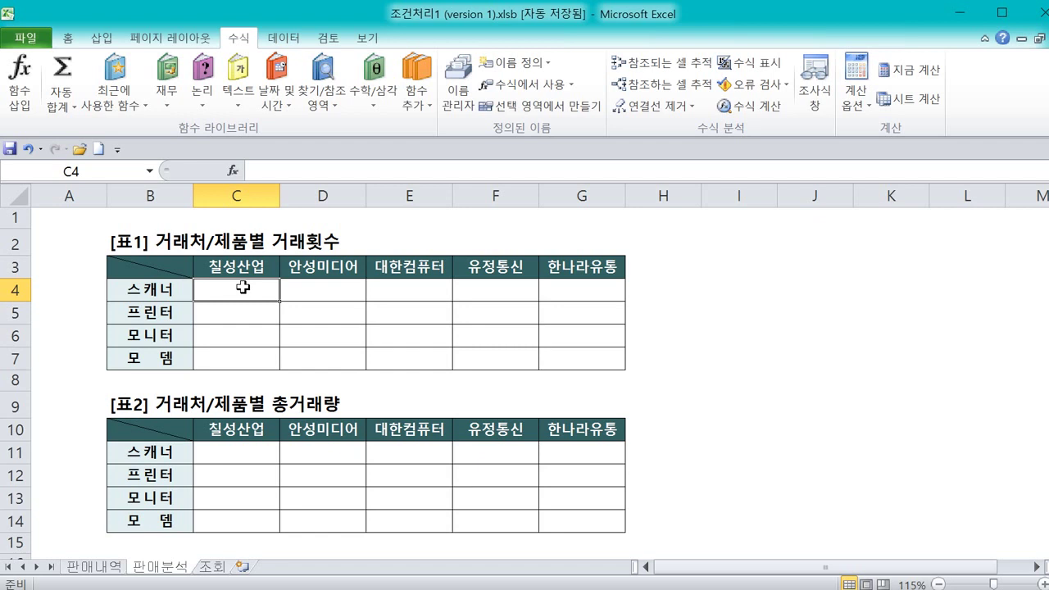
text(=)
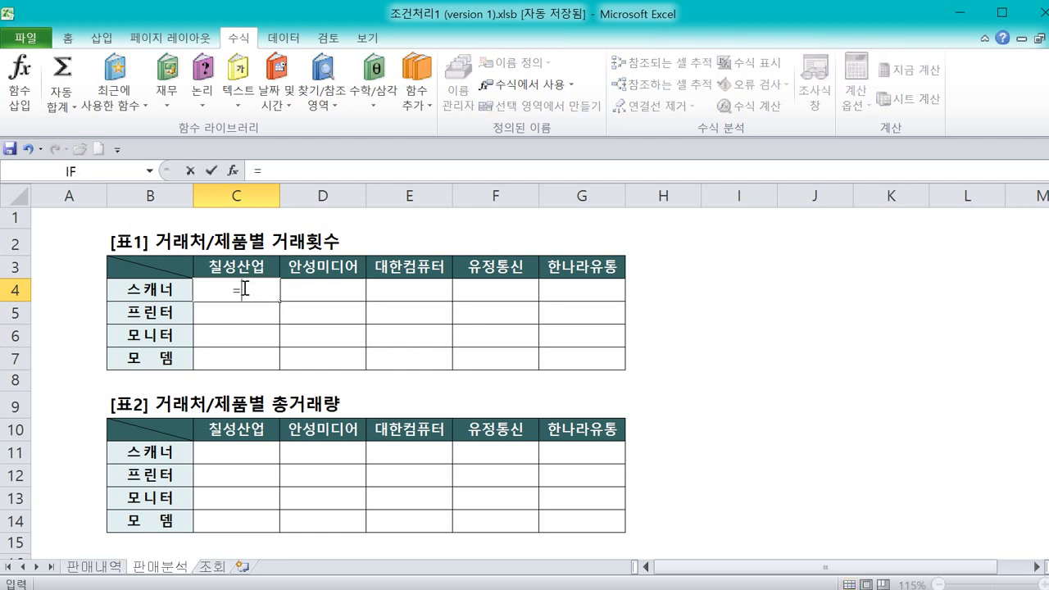
text(count)
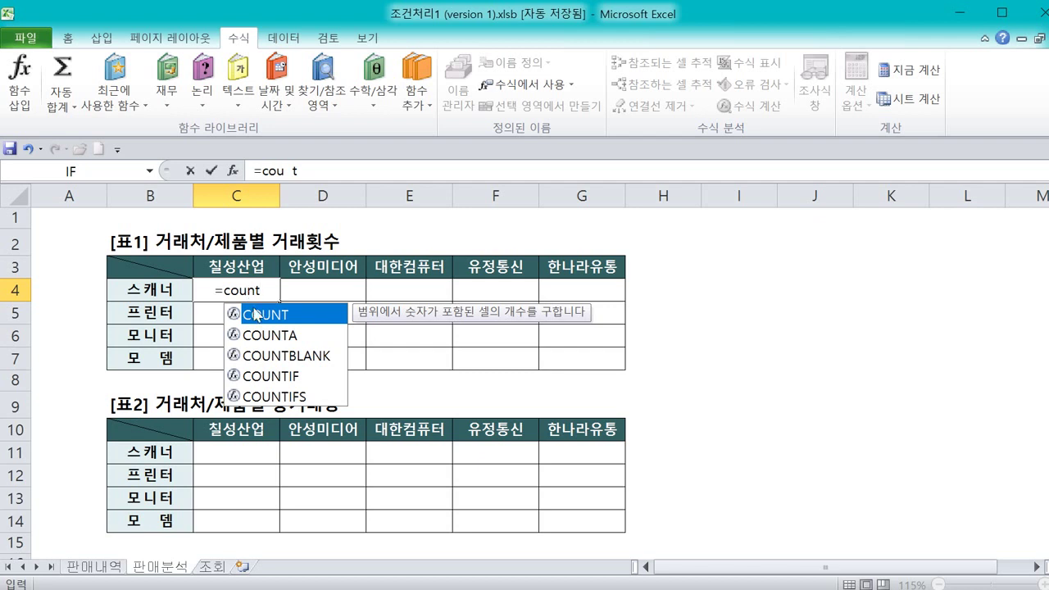
click(283, 380)
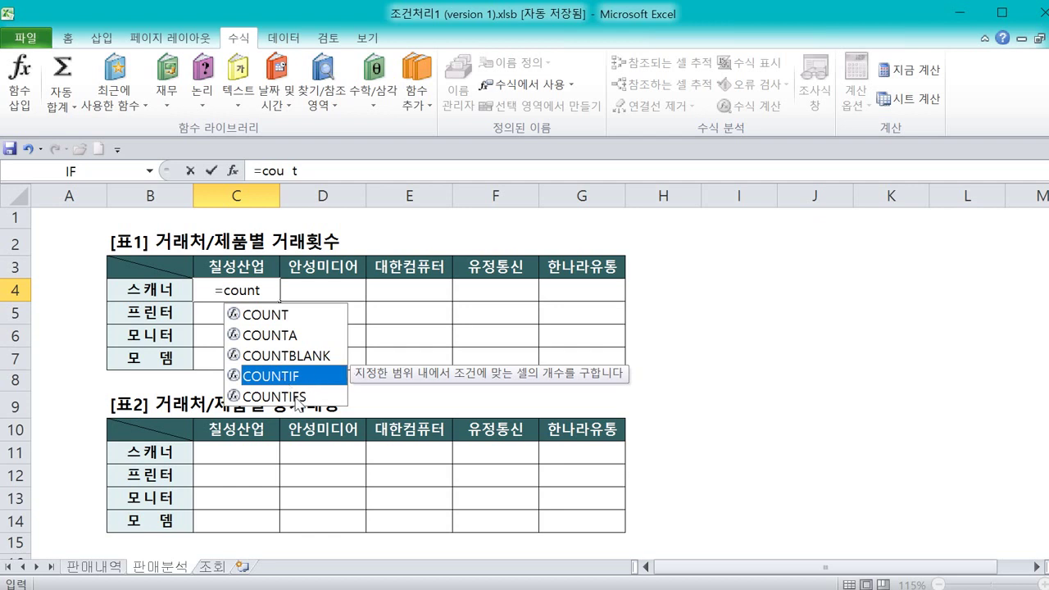
click(298, 401)
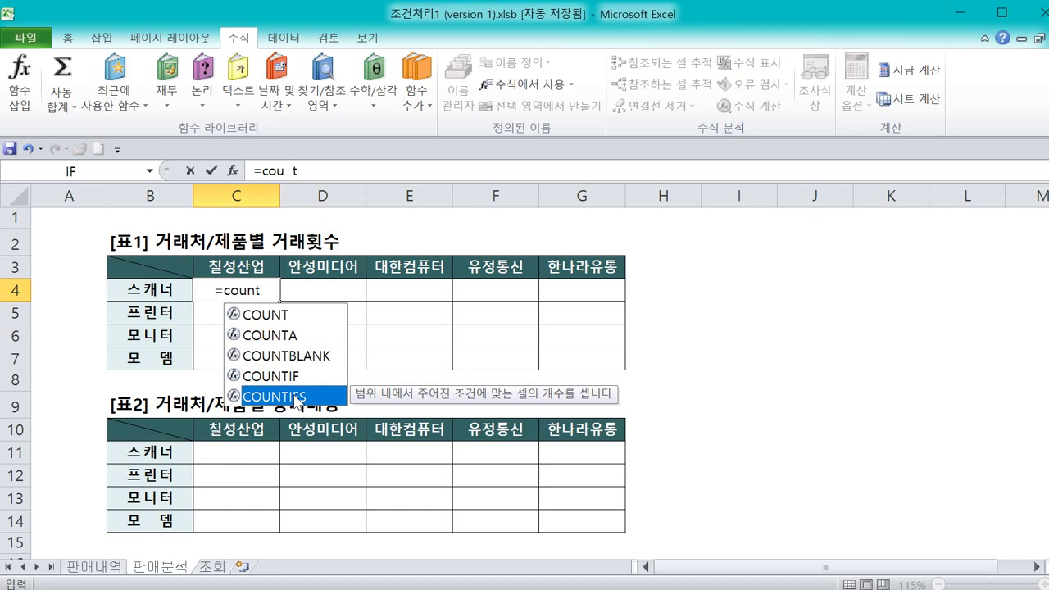
double_click(296, 401)
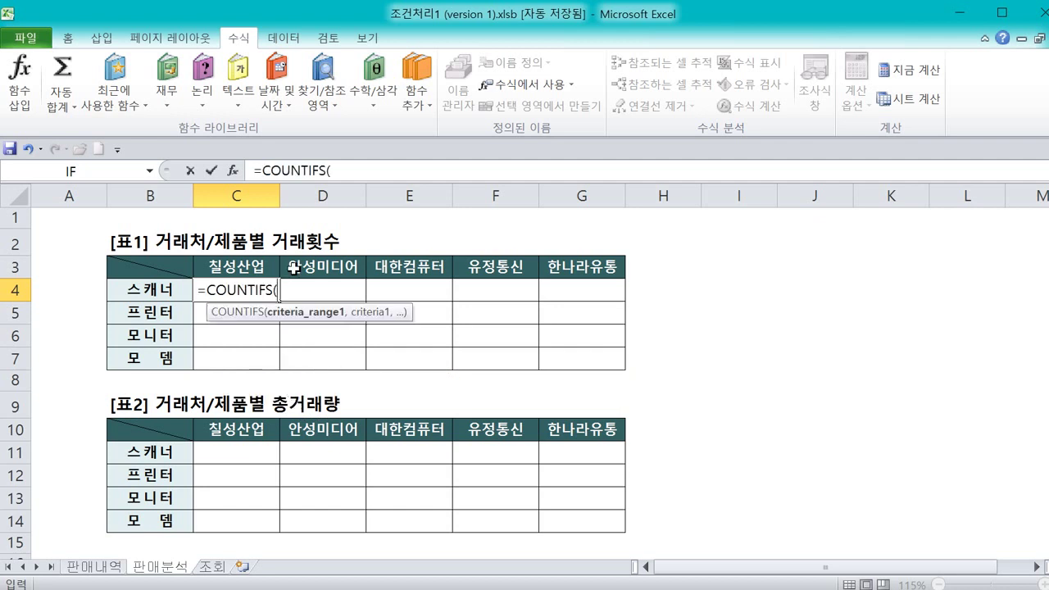
- Open the function arguments for COUNTIFS, move the dialog clear of cell C4, and examine the Criteria_range1 argument
mouse_move(227, 157)
mouse_down()
mouse_move(236, 174)
mouse_move(241, 152)
mouse_up()
key(Escape)
click(233, 174)
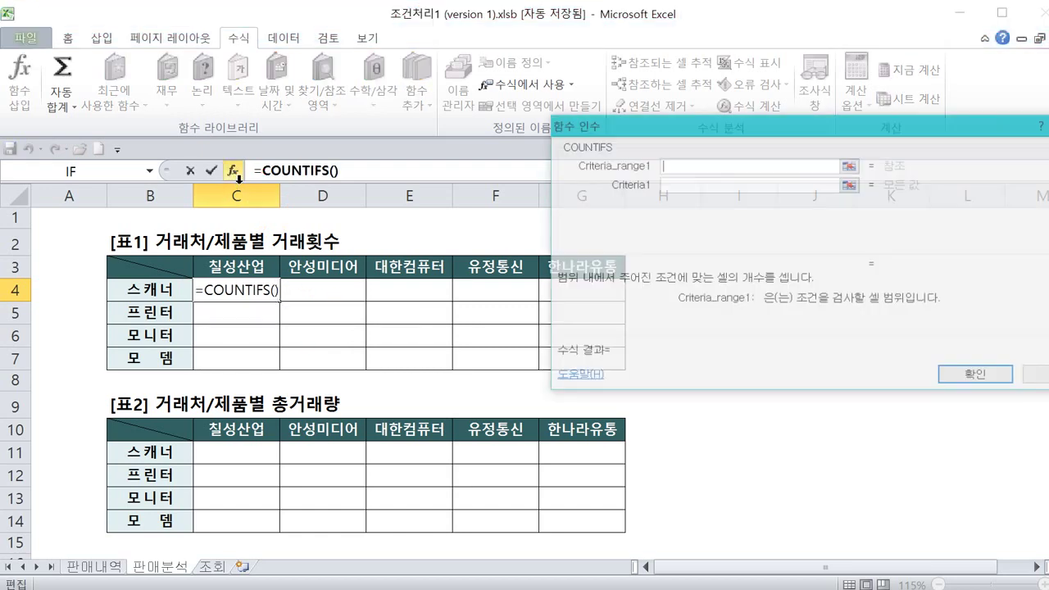
drag(631, 131, 471, 249)
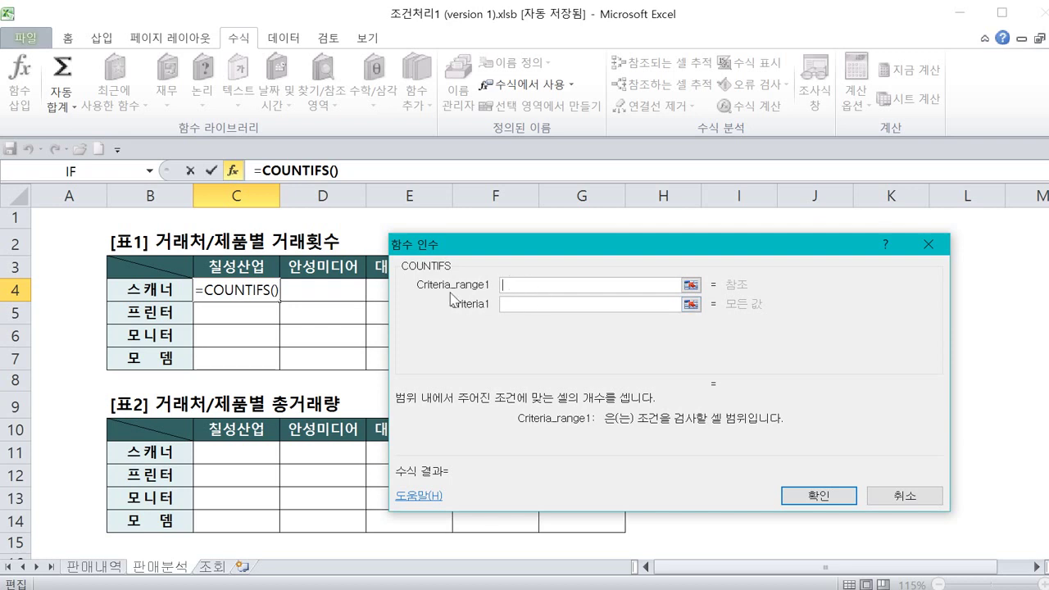
key(ctrl+2)
mouse_move(486, 291)
mouse_down()
mouse_move(406, 276)
mouse_move(496, 299)
mouse_move(479, 260)
mouse_move(490, 273)
mouse_up()
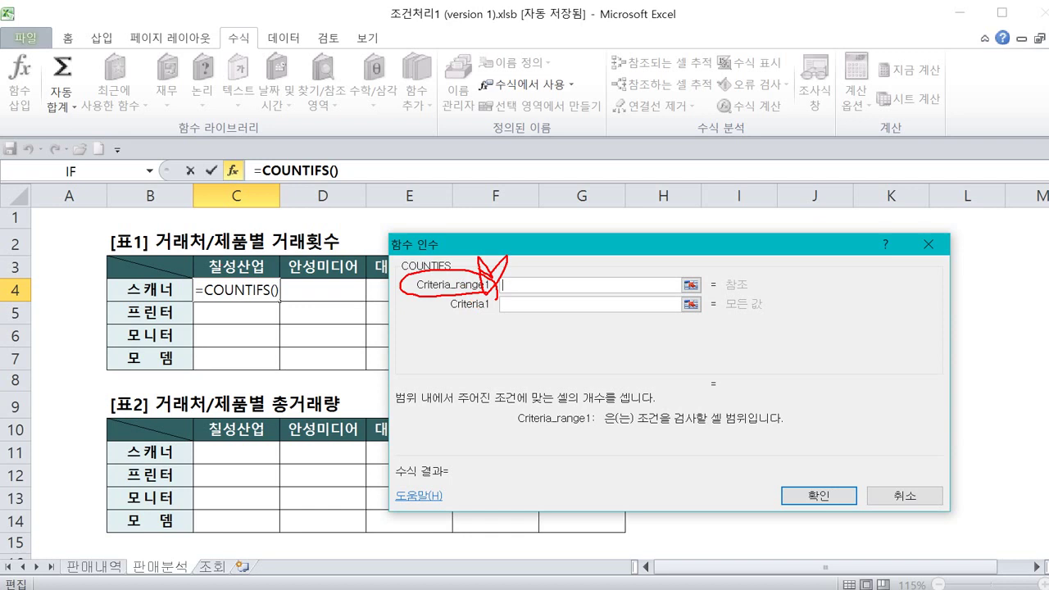
- Set Criteria_range1 of the COUNTIFS function in C4 to the named range 거래처
mouse_move(268, 245)
mouse_down()
mouse_move(225, 246)
mouse_move(200, 287)
mouse_move(282, 283)
mouse_up()
key(Escape)
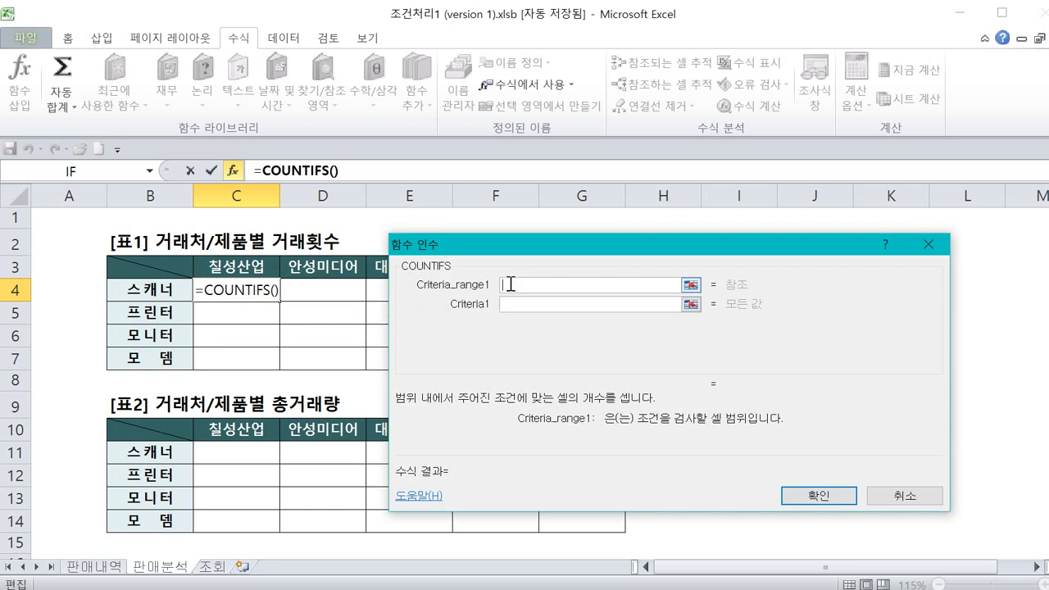
text(rj)
key(BackSpace)
key(BackSpace)
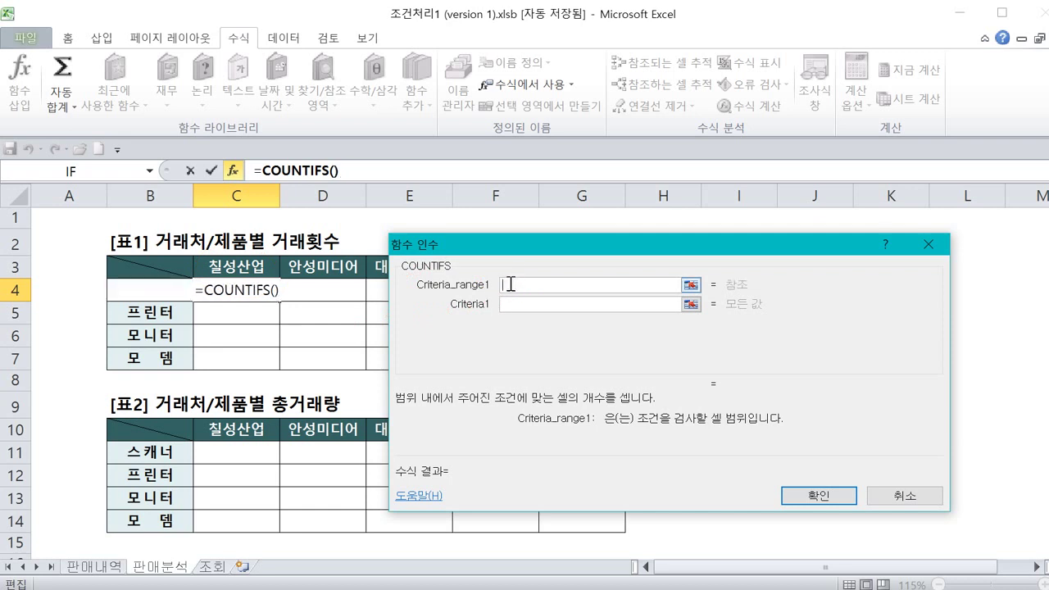
text(거래처)
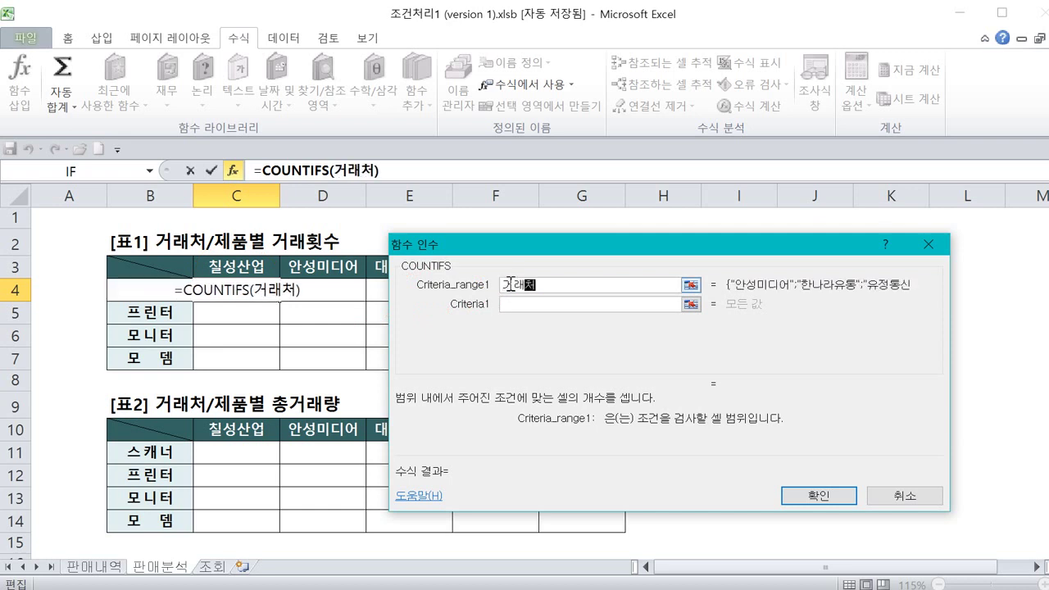
- Set Criteria1 to cell C3, the 칠성산업 header of 표1
click(526, 304)
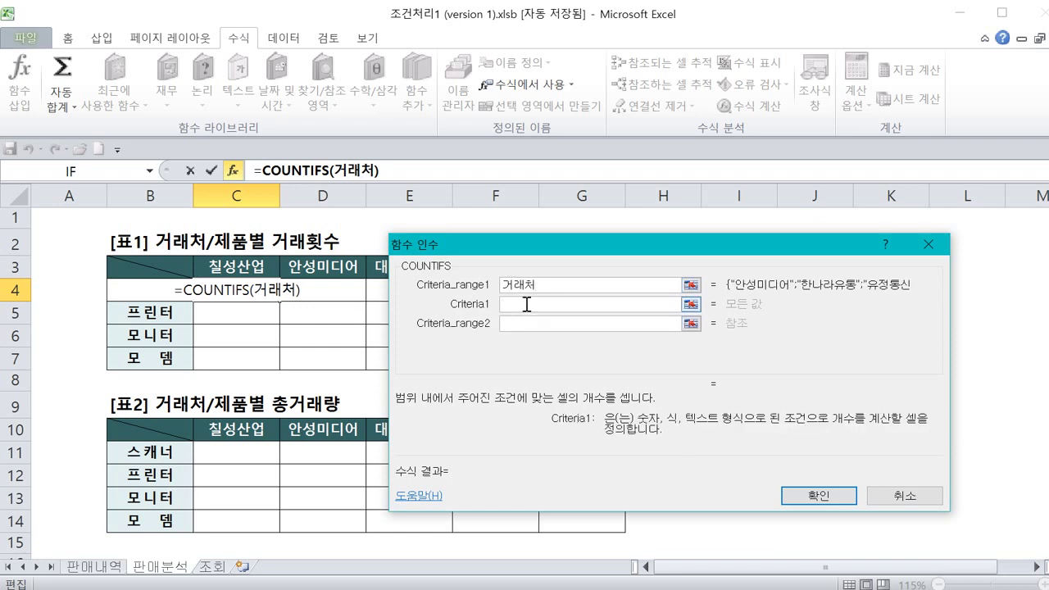
mouse_move(478, 273)
mouse_down()
mouse_move(446, 271)
mouse_move(424, 299)
mouse_move(457, 313)
mouse_move(482, 297)
mouse_move(541, 289)
mouse_up()
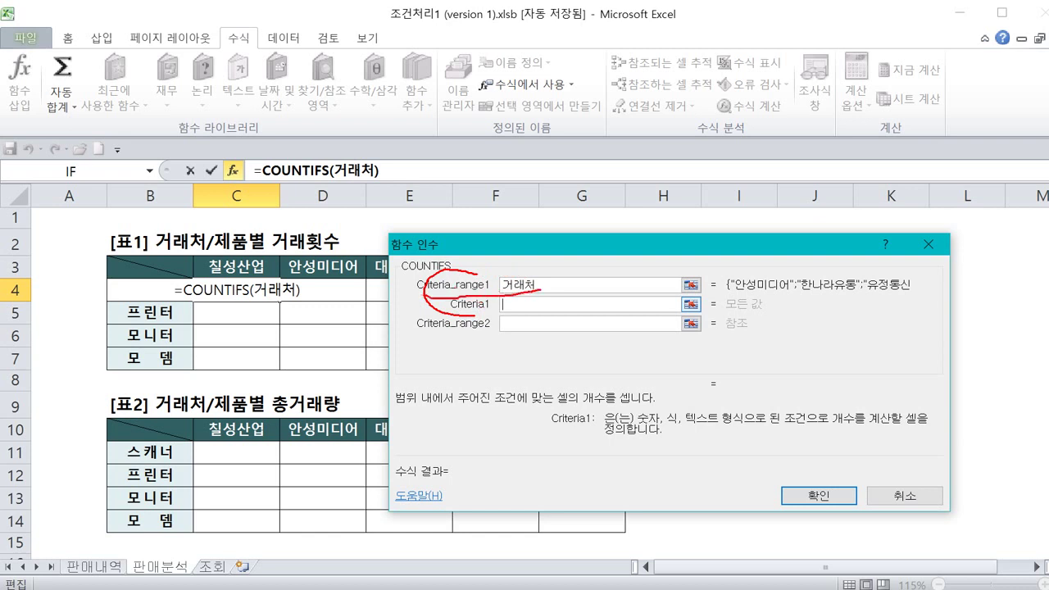
mouse_move(289, 281)
mouse_down()
mouse_move(246, 281)
mouse_move(205, 250)
mouse_move(260, 230)
mouse_up()
mouse_move(283, 283)
mouse_down()
mouse_move(513, 308)
mouse_move(506, 298)
mouse_move(507, 314)
mouse_up()
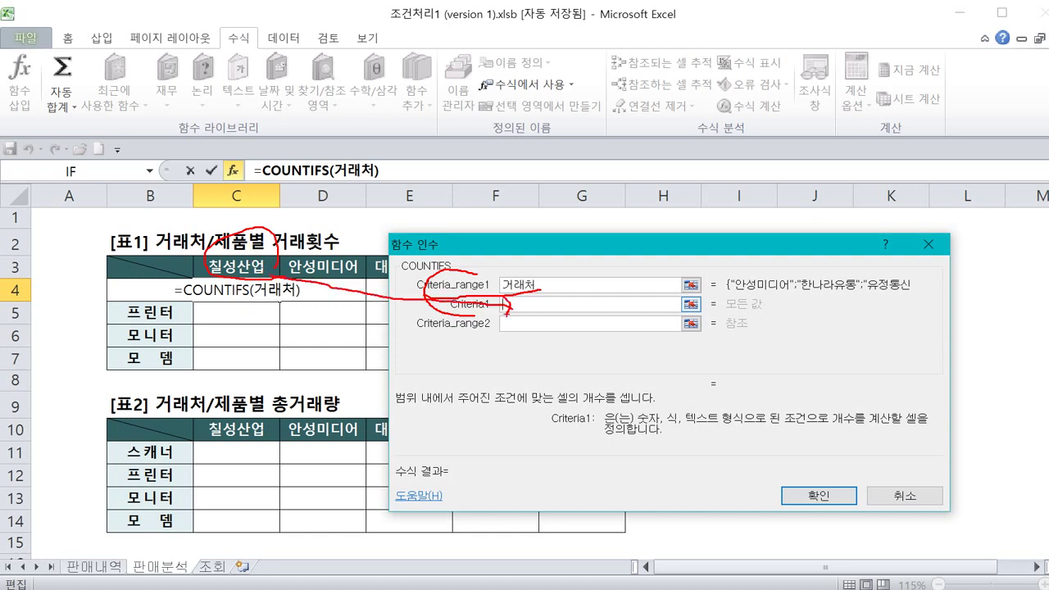
key(Escape)
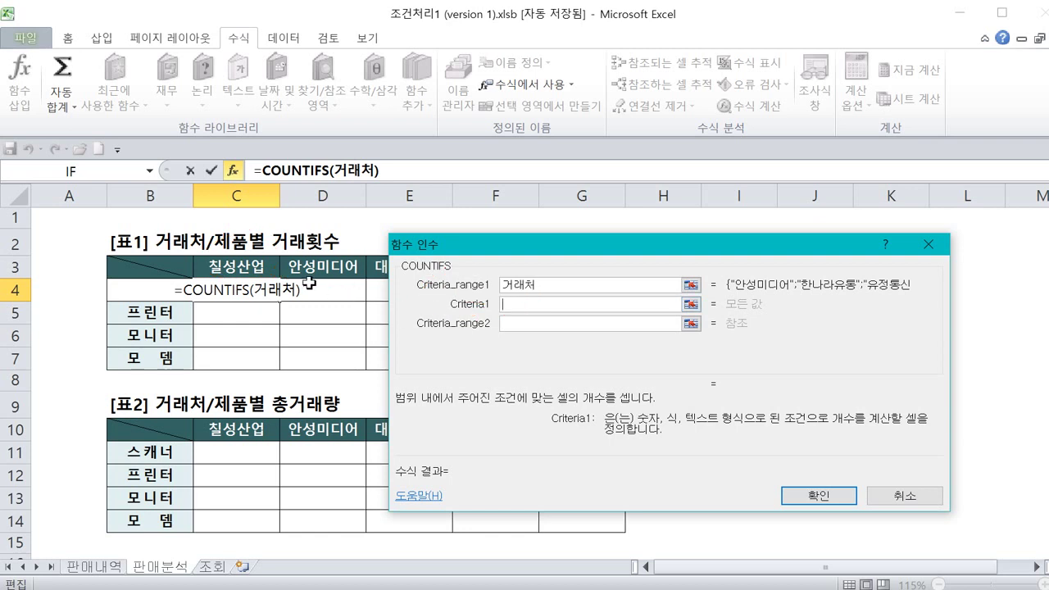
click(254, 263)
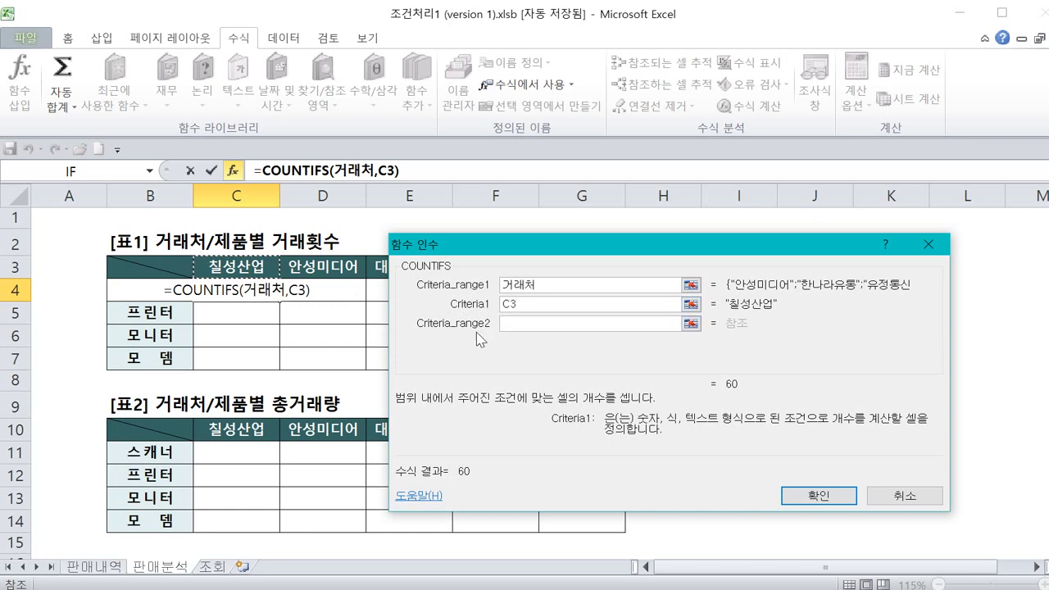
- Set Criteria_range2 to the named range 제품명
mouse_move(414, 335)
mouse_down()
mouse_move(484, 331)
mouse_move(490, 311)
mouse_move(421, 313)
mouse_move(420, 335)
mouse_up()
mouse_move(176, 300)
mouse_down()
mouse_move(138, 280)
mouse_move(179, 313)
mouse_up()
mouse_move(134, 285)
mouse_down()
mouse_move(123, 300)
mouse_move(151, 293)
mouse_move(150, 302)
mouse_move(182, 300)
mouse_move(180, 312)
mouse_move(188, 279)
mouse_move(194, 308)
mouse_up()
key(Escape)
click(519, 323)
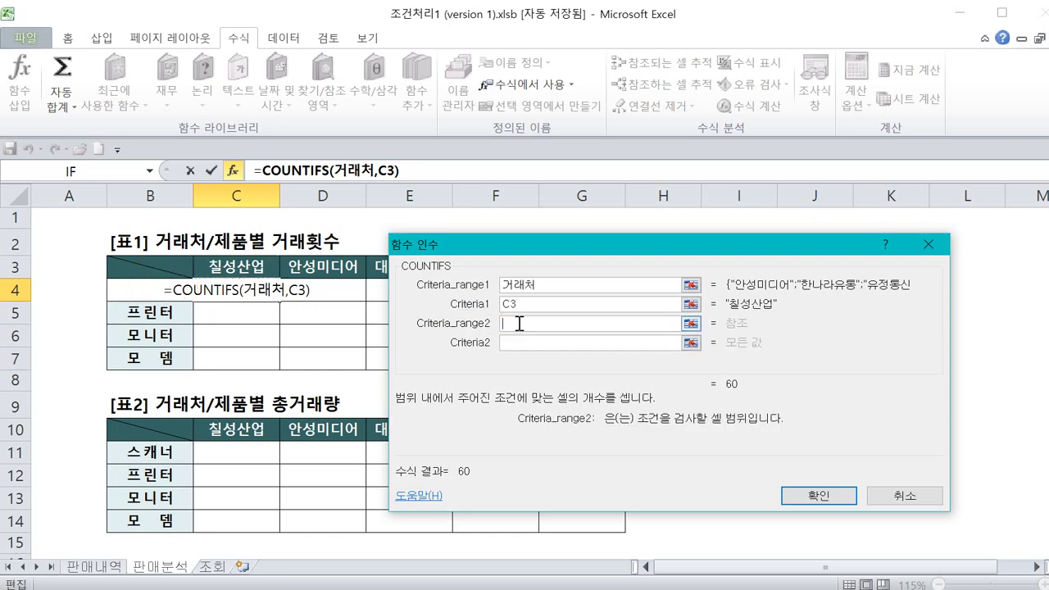
text(스캔)
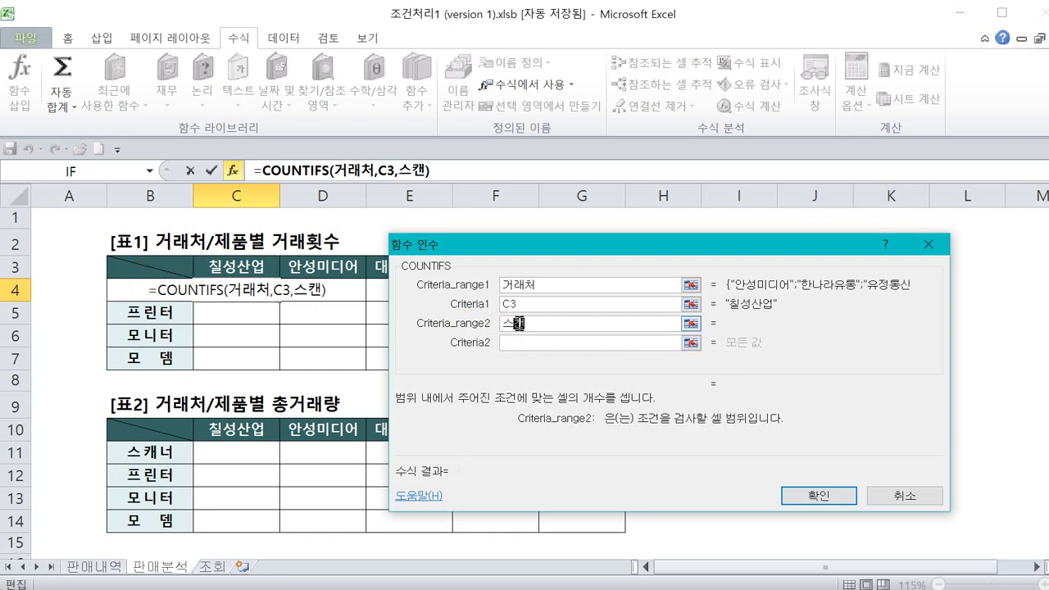
key(BackSpace)
key(BackSpace)
key(BackSpace)
key(BackSpace)
key(BackSpace)
text(제푸)
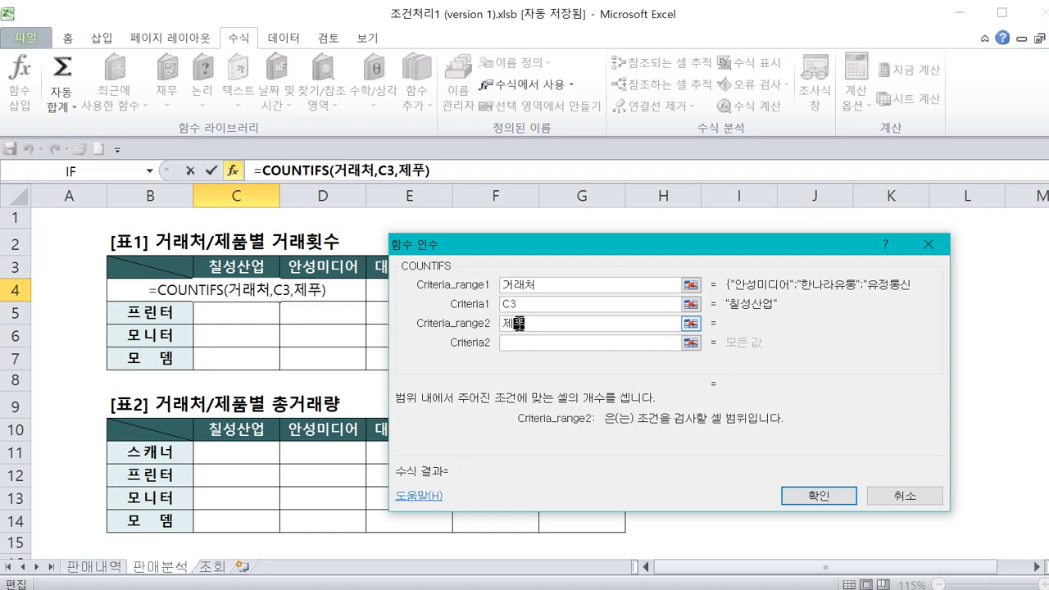
text(품명)
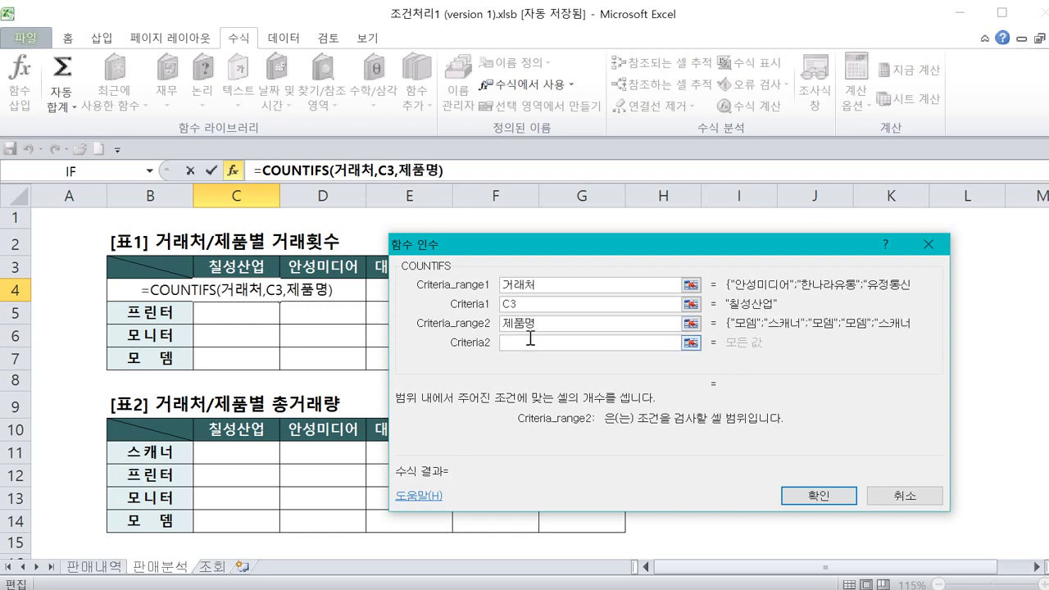
- Set Criteria2 to cell b4, the 스캐너 row label of 표1
click(530, 342)
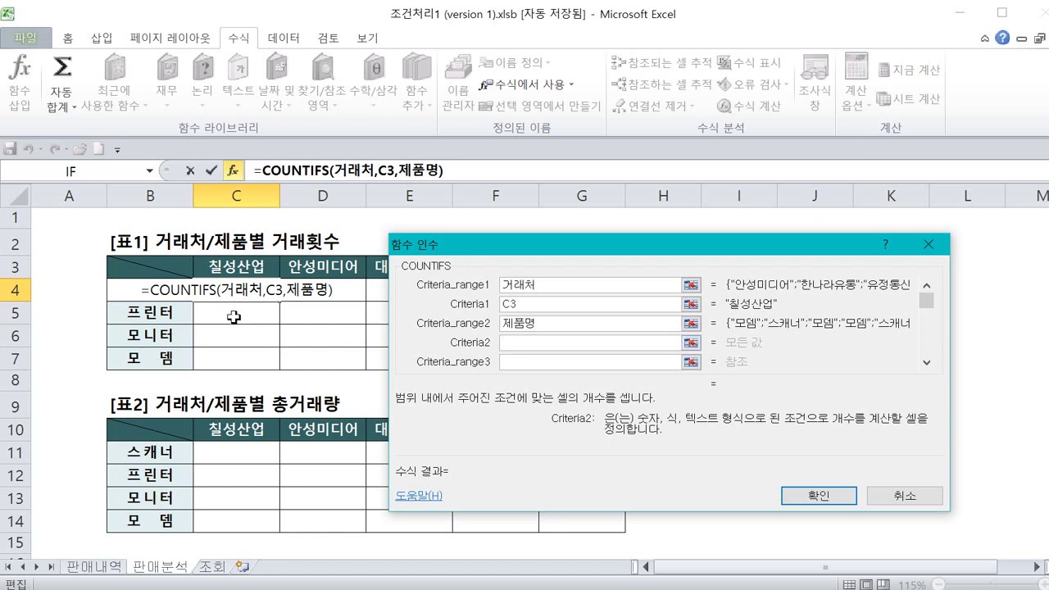
mouse_move(150, 280)
mouse_down()
mouse_move(156, 291)
mouse_move(167, 276)
mouse_up()
text(b4)
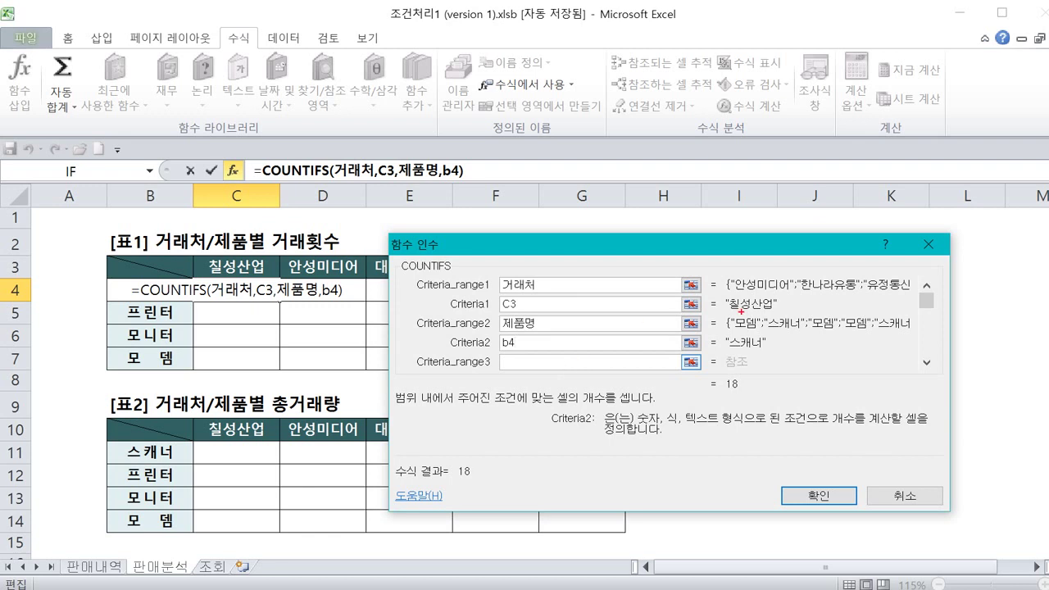
- Review the evaluated values of both COUNTIFS range and criteria pairs, and the empty Criteria_range3 argument
drag(693, 299, 932, 290)
mouse_move(776, 313)
mouse_down()
mouse_move(723, 306)
mouse_move(780, 297)
mouse_up()
drag(723, 334, 904, 321)
mouse_move(763, 355)
mouse_down()
mouse_move(726, 349)
mouse_move(763, 348)
mouse_up()
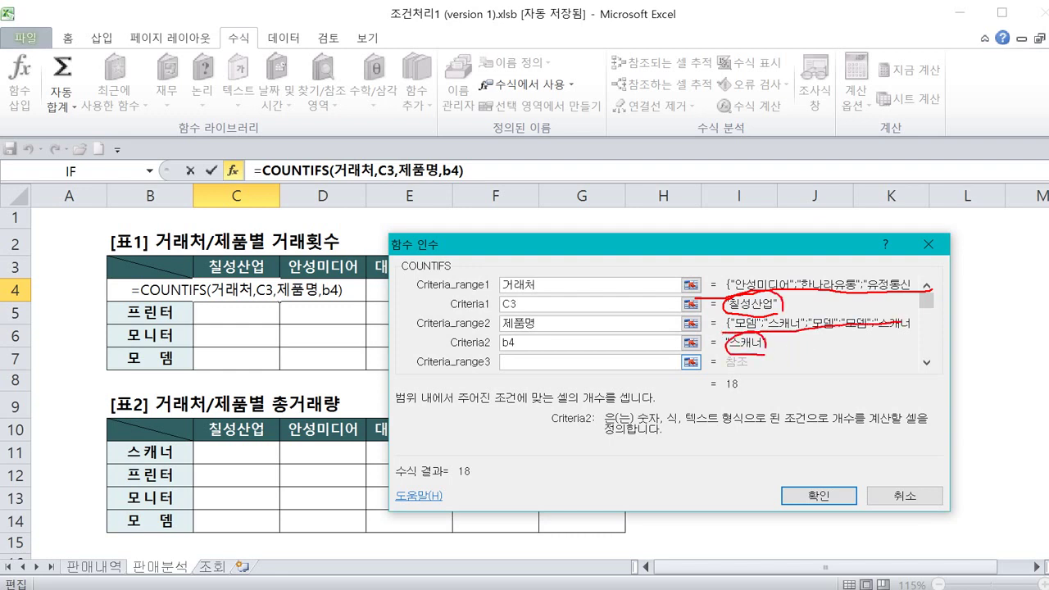
mouse_move(404, 357)
mouse_down()
mouse_move(533, 354)
mouse_move(503, 368)
mouse_move(510, 392)
mouse_move(543, 377)
mouse_up()
key(Escape)
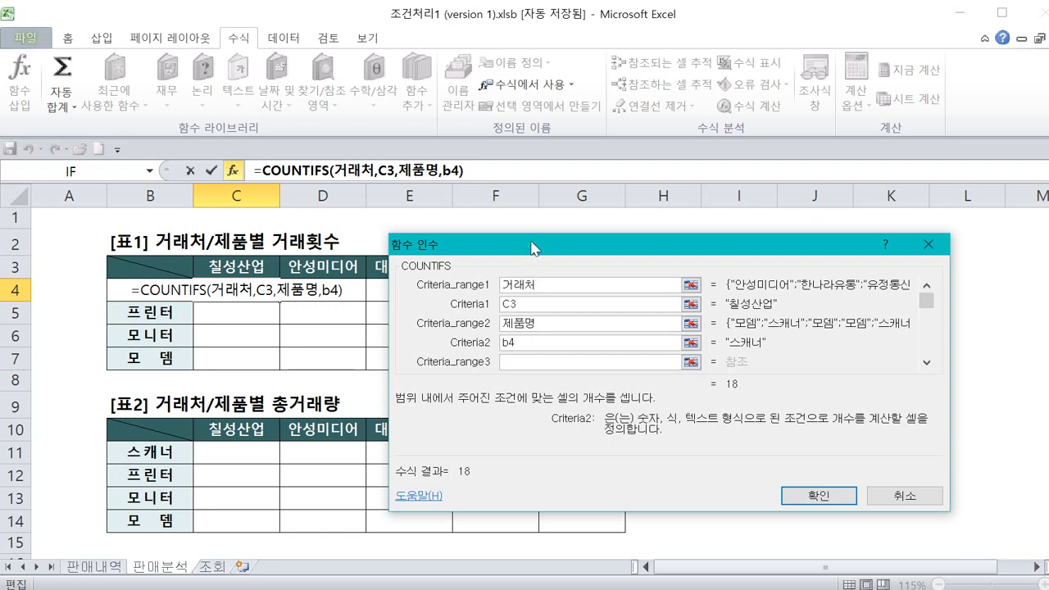
- Move the function dialog clear of 표1 and compare criteria C3 and b4 with the client headers and product labels
drag(533, 246, 602, 318)
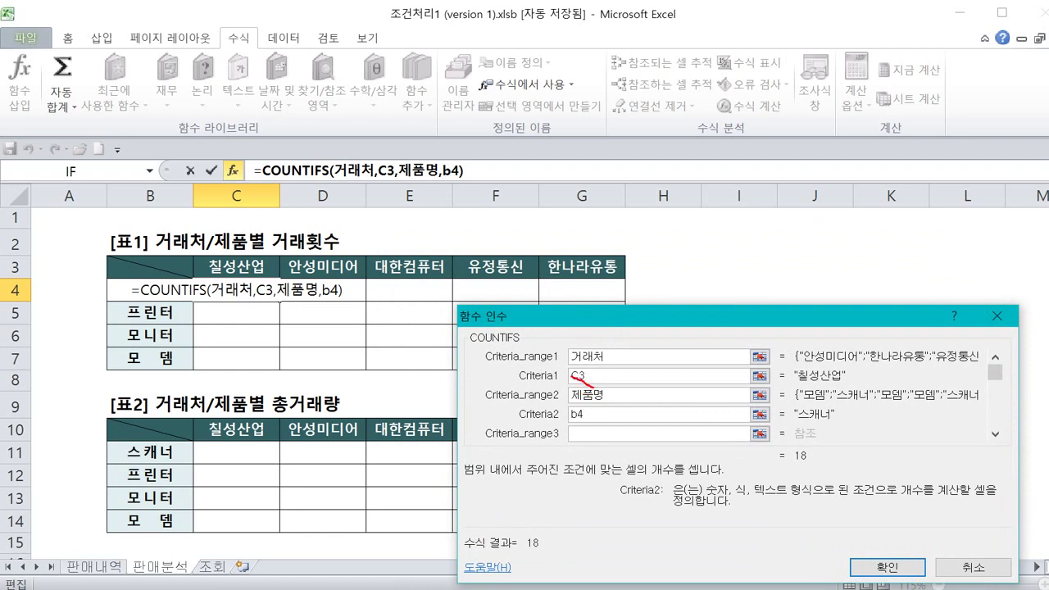
drag(562, 369, 592, 379)
mouse_move(212, 271)
mouse_down()
mouse_move(235, 248)
mouse_move(255, 270)
mouse_move(236, 283)
mouse_move(241, 298)
mouse_move(251, 243)
mouse_move(319, 246)
mouse_up()
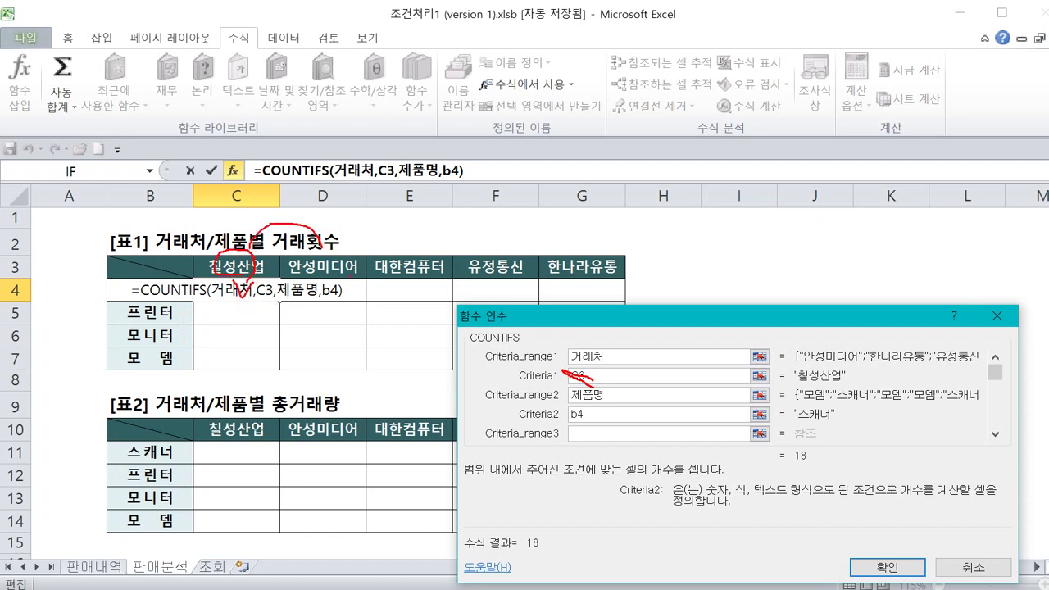
mouse_move(350, 278)
mouse_down()
mouse_move(336, 254)
mouse_move(401, 242)
mouse_move(443, 266)
mouse_up()
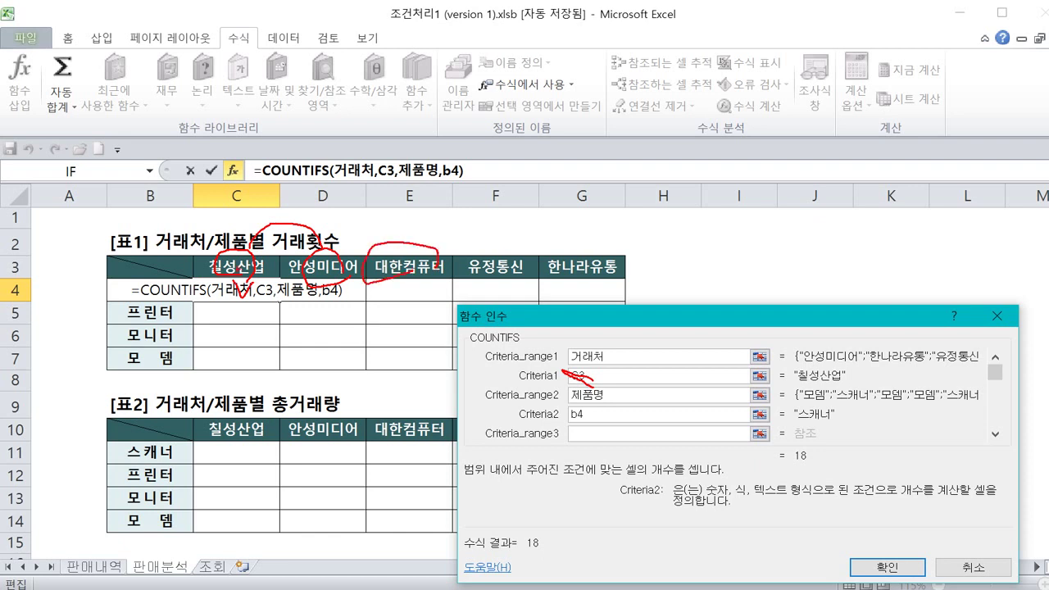
mouse_move(135, 295)
mouse_down()
mouse_move(100, 302)
mouse_move(141, 288)
mouse_up()
mouse_move(132, 326)
mouse_down()
mouse_move(105, 323)
mouse_move(138, 300)
mouse_up()
drag(131, 254, 222, 219)
drag(222, 220, 250, 250)
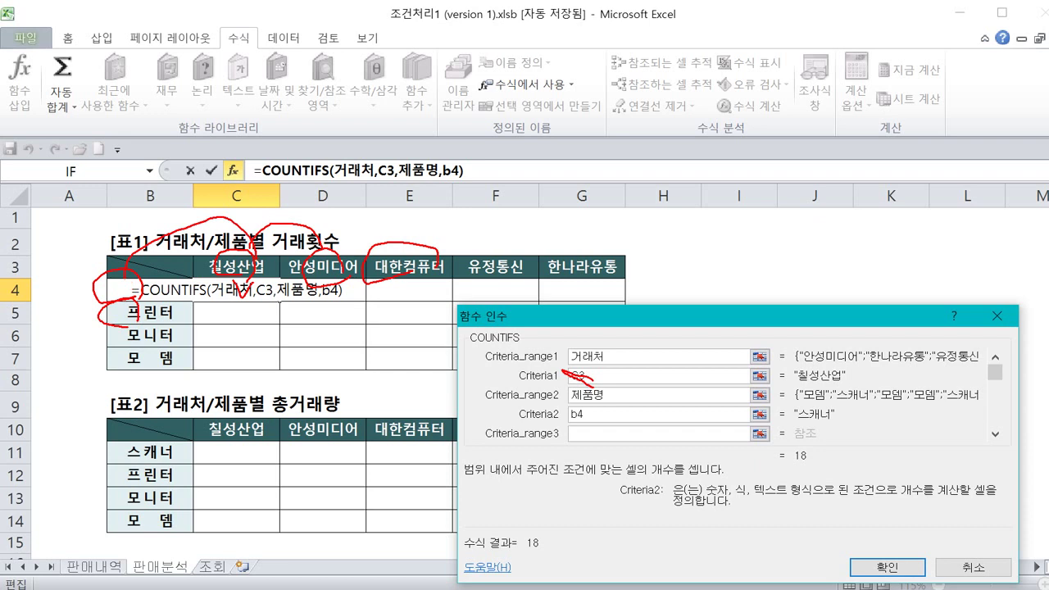
key(Escape)
key(ctrl+2)
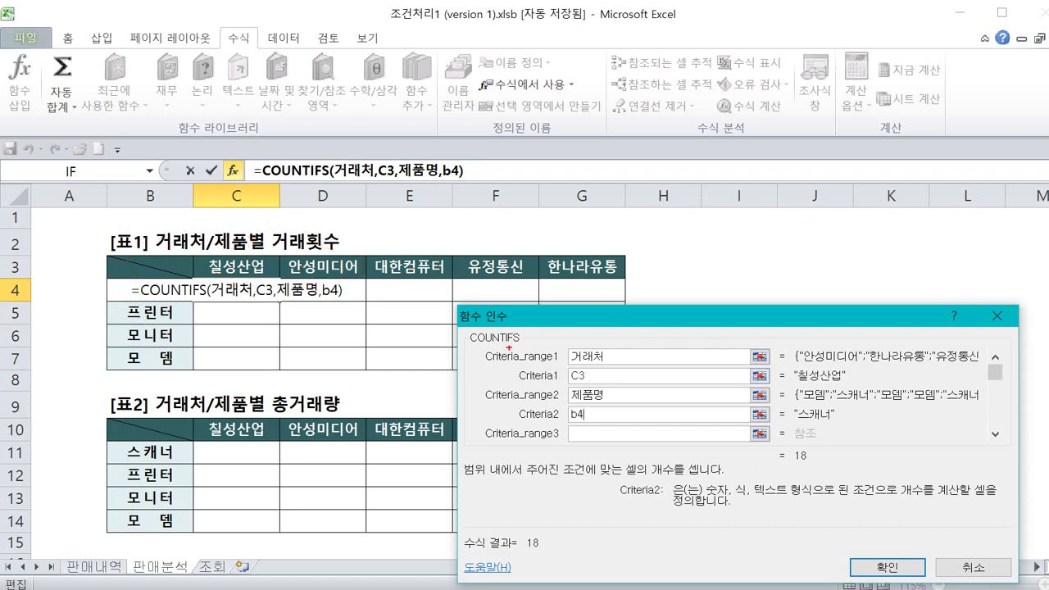
drag(344, 287, 569, 279)
mouse_move(563, 384)
mouse_down()
mouse_move(598, 372)
mouse_move(572, 362)
mouse_move(569, 425)
mouse_move(594, 423)
mouse_move(578, 403)
mouse_move(563, 404)
mouse_move(563, 429)
mouse_up()
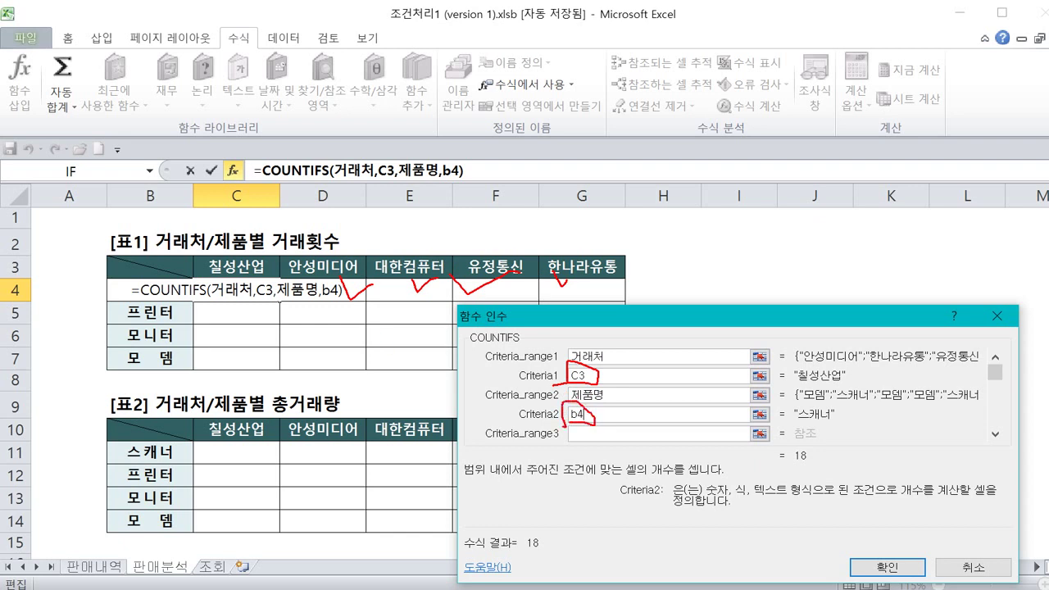
mouse_move(267, 283)
mouse_down()
mouse_move(228, 280)
mouse_move(256, 293)
mouse_up()
mouse_move(171, 263)
mouse_down()
mouse_move(141, 283)
mouse_move(233, 287)
mouse_up()
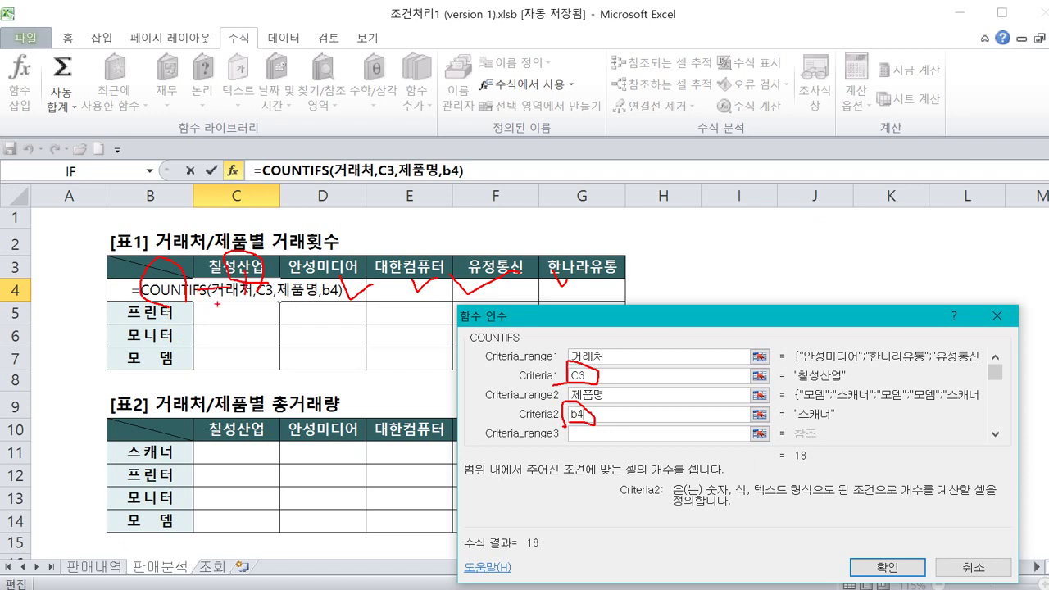
key(Escape)
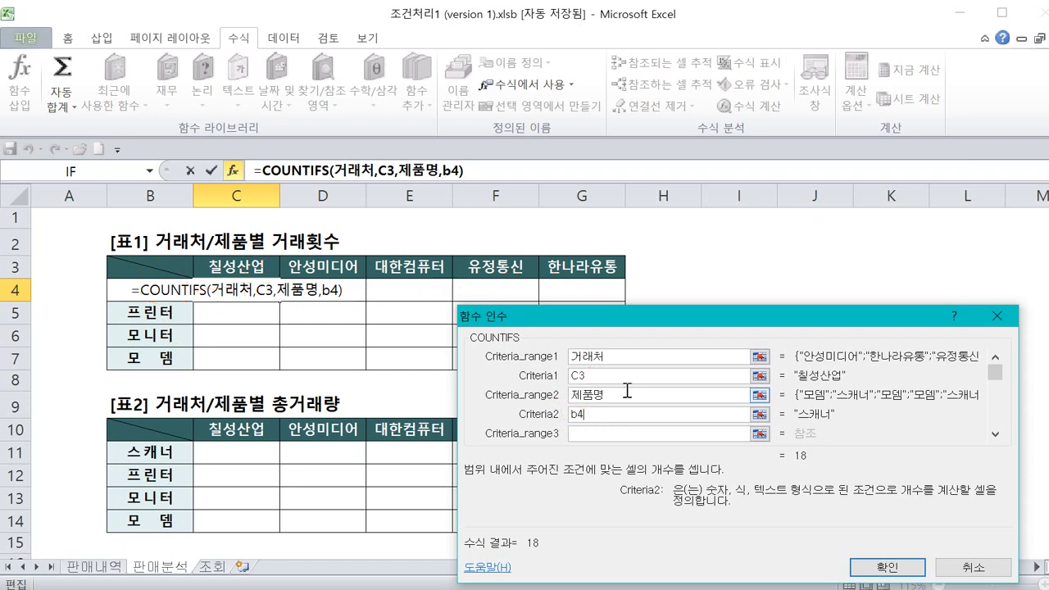
- Confirm the COUNTIFS formula in C4 and fill it across the 스캐너 row to G4
drag(837, 535, 852, 465)
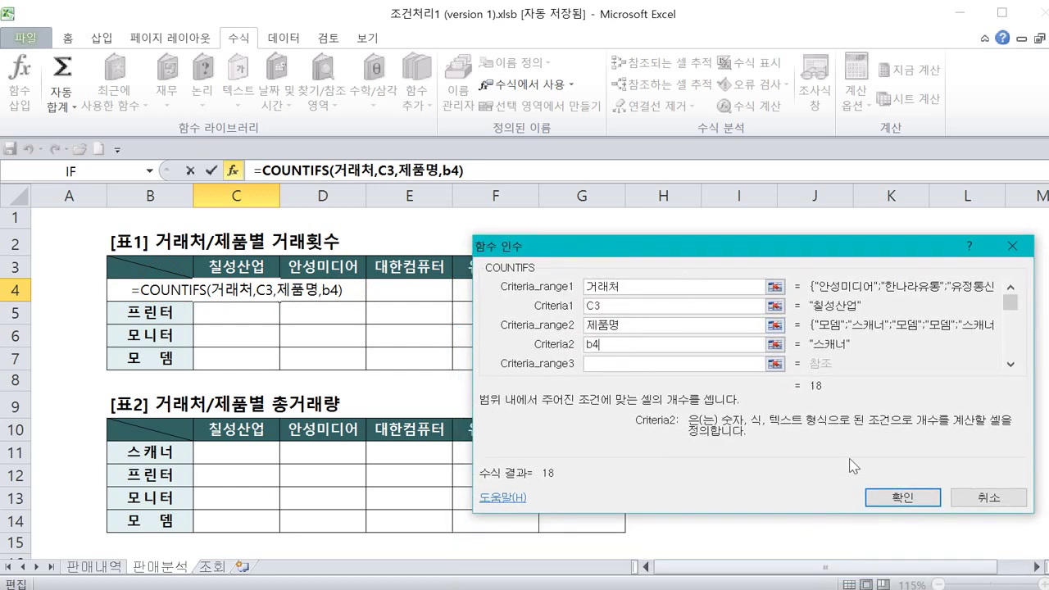
click(903, 498)
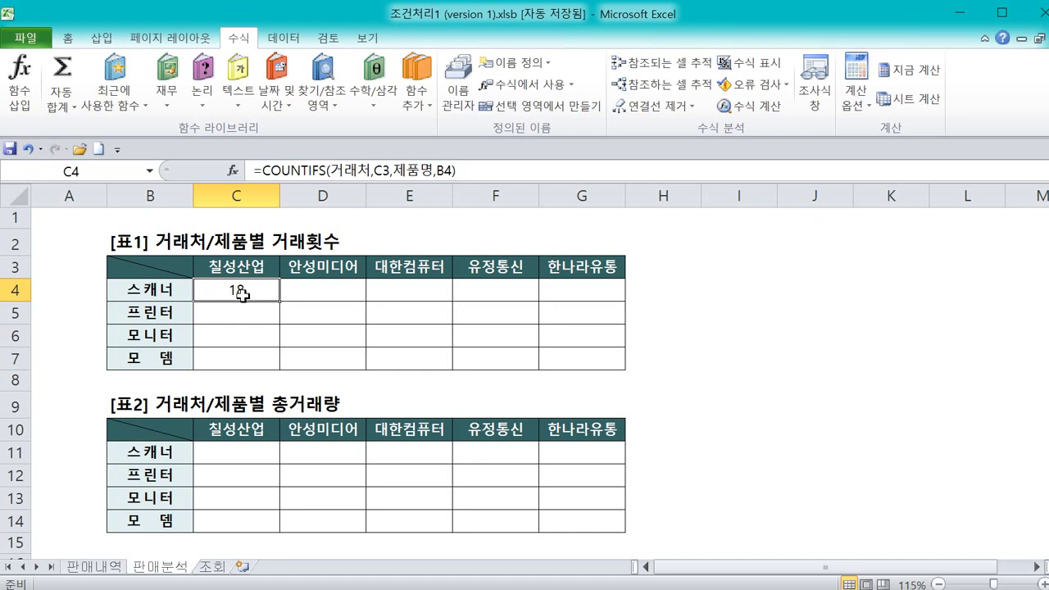
click(280, 299)
drag(279, 302, 615, 295)
click(705, 310)
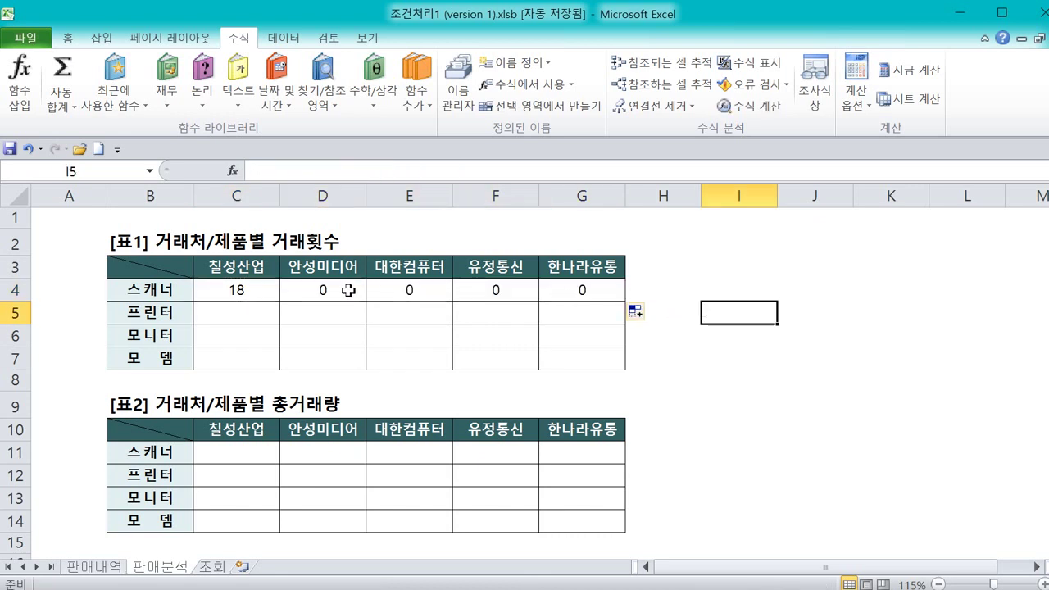
- Check the COUNTIFS formulas copied into cells E4, F4 and G4
click(382, 296)
click(468, 293)
click(548, 300)
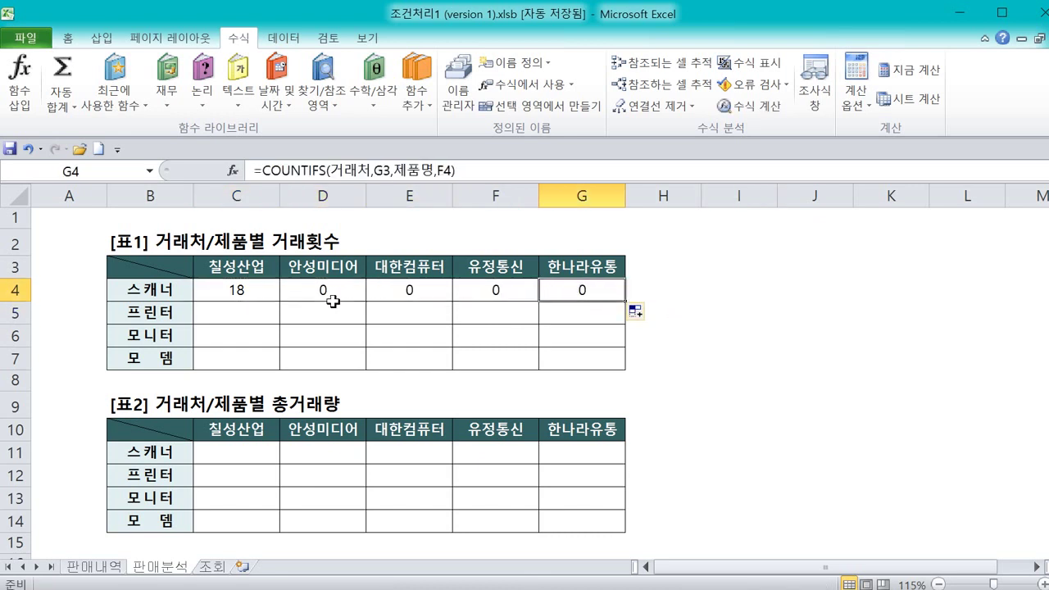
- Examine the D3 and C4 criteria references in cell D4's formula against the 안성미디어 header and product labels
click(300, 294)
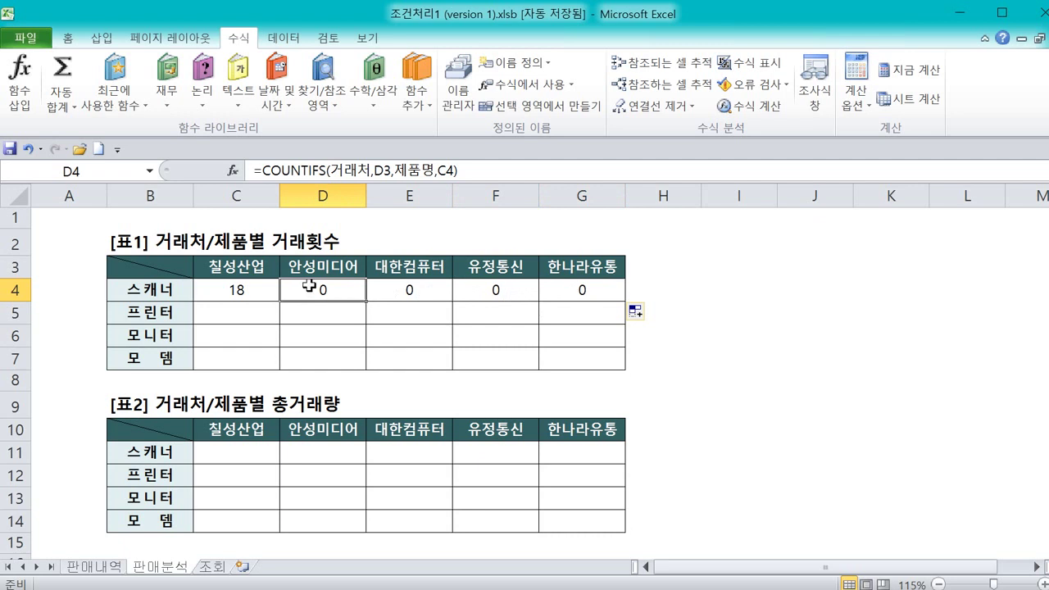
key(ctrl+2)
drag(305, 276, 336, 276)
drag(252, 186, 453, 194)
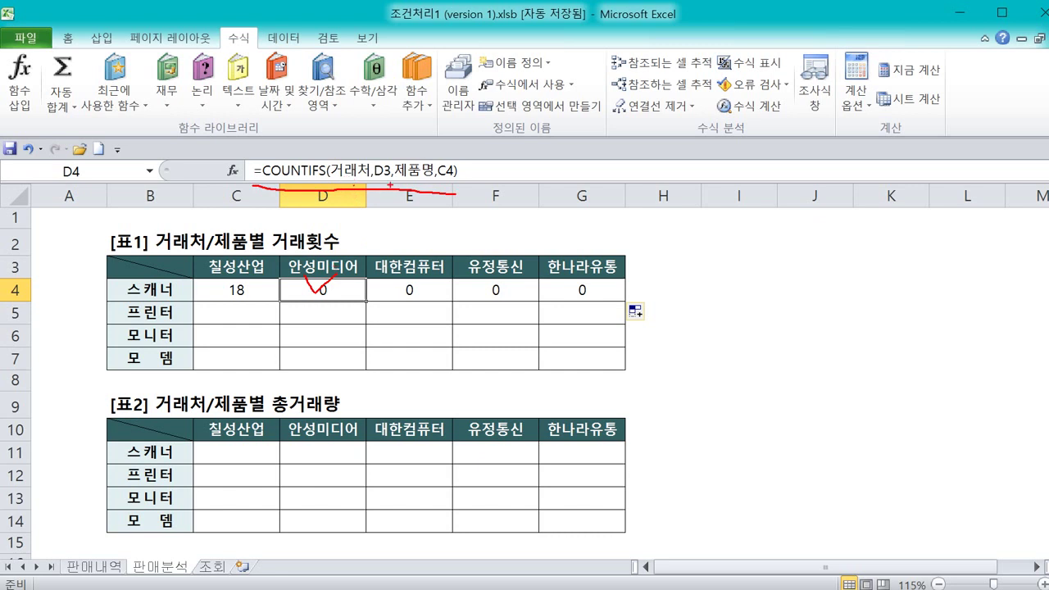
mouse_move(390, 183)
mouse_down()
mouse_move(370, 173)
mouse_move(404, 182)
mouse_move(397, 196)
mouse_up()
mouse_move(329, 271)
mouse_down()
mouse_move(316, 264)
mouse_move(336, 239)
mouse_move(341, 256)
mouse_up()
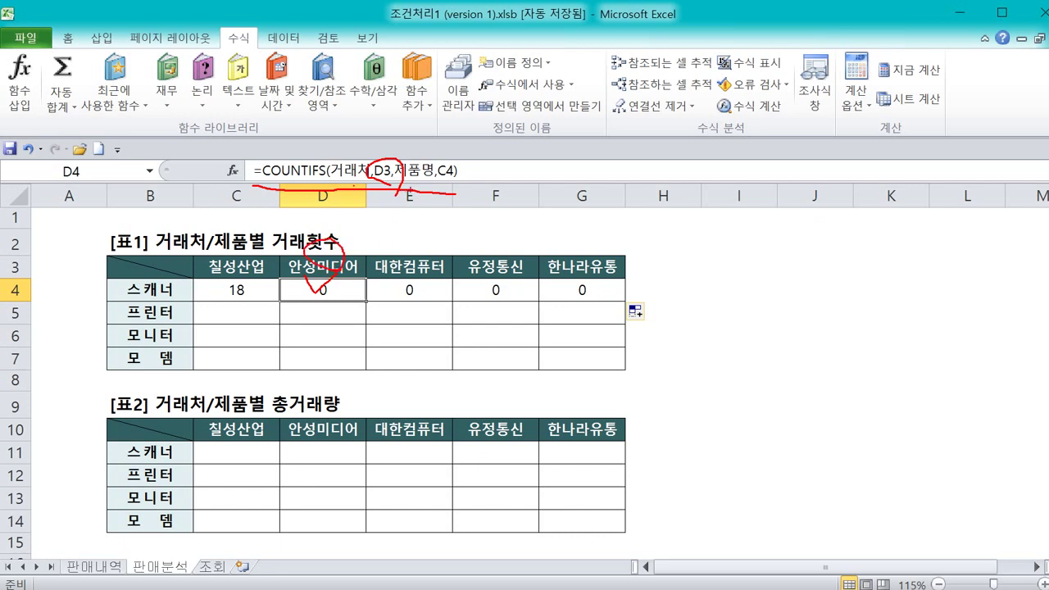
mouse_move(433, 190)
mouse_down()
mouse_move(425, 148)
mouse_move(457, 194)
mouse_up()
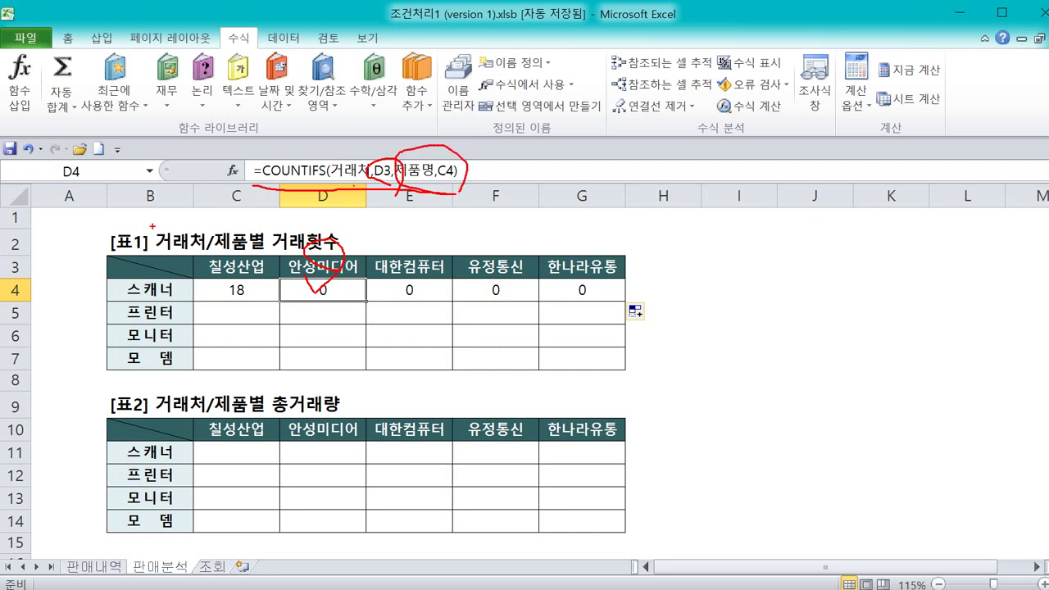
mouse_move(177, 324)
mouse_down()
mouse_move(116, 313)
mouse_move(264, 310)
mouse_move(318, 282)
mouse_move(328, 317)
mouse_up()
mouse_move(139, 209)
mouse_down()
mouse_move(142, 305)
mouse_move(149, 324)
mouse_move(171, 300)
mouse_move(169, 326)
mouse_up()
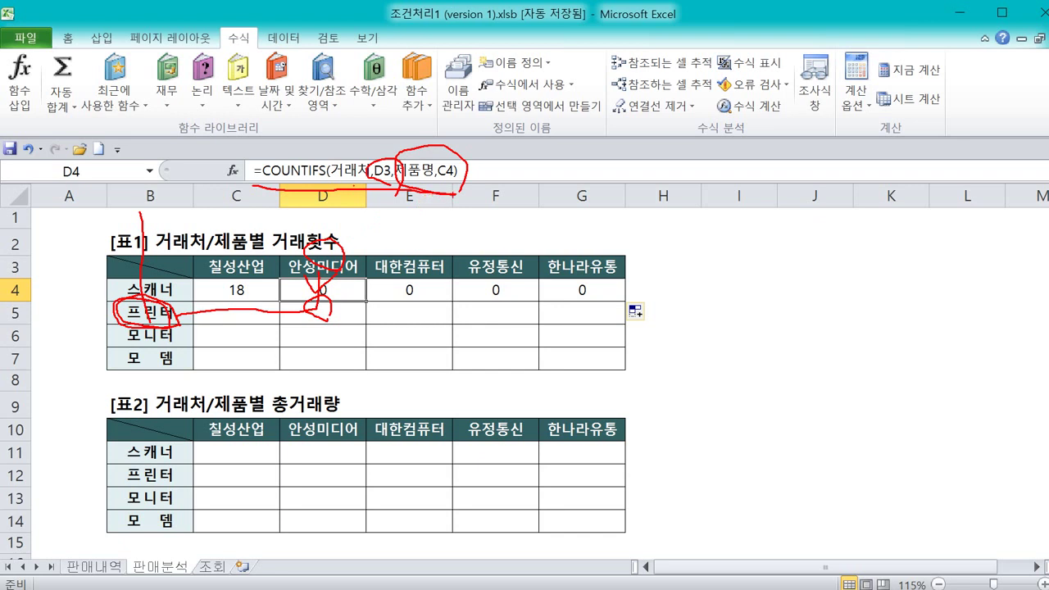
mouse_move(455, 195)
mouse_down()
mouse_move(451, 155)
mouse_move(458, 188)
mouse_move(448, 186)
mouse_up()
key(Escape)
- Examine how the client condition follows the row 3 headers from 칠성산업 to 한나라유통
key(ctrl+2)
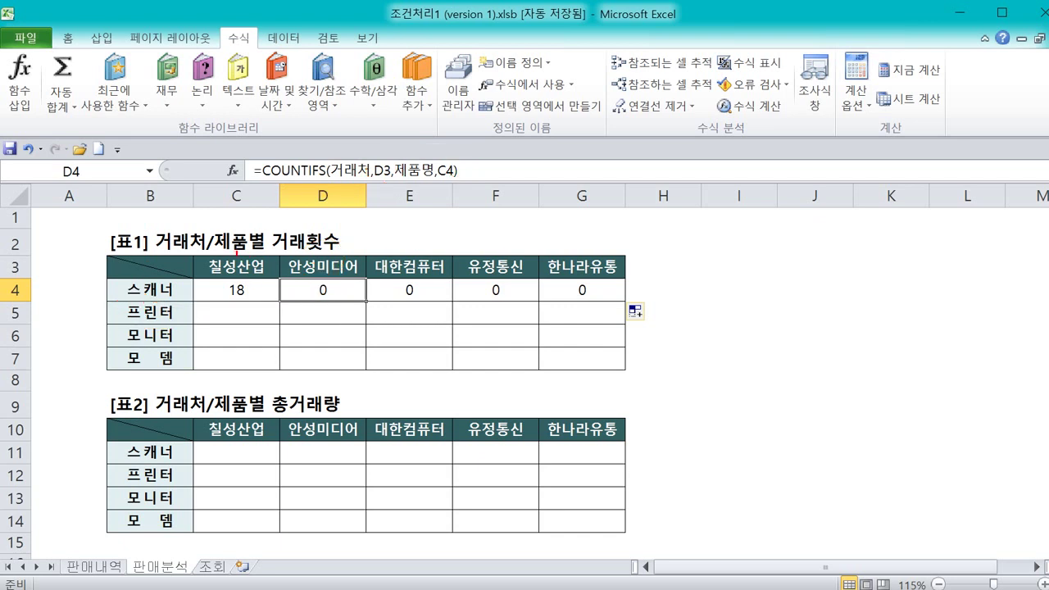
mouse_move(244, 248)
mouse_down()
mouse_move(234, 254)
mouse_move(250, 270)
mouse_move(248, 246)
mouse_up()
mouse_move(306, 261)
mouse_down()
mouse_move(315, 249)
mouse_move(322, 278)
mouse_move(353, 251)
mouse_move(420, 282)
mouse_move(393, 271)
mouse_up()
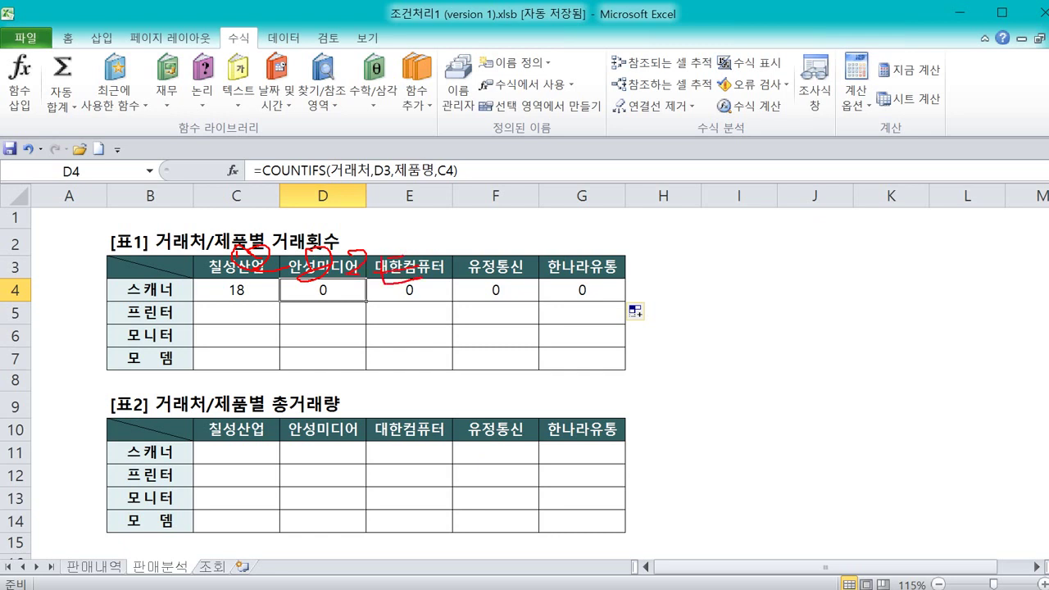
mouse_move(484, 253)
mouse_down()
mouse_move(496, 245)
mouse_move(484, 269)
mouse_move(525, 254)
mouse_up()
drag(598, 255, 606, 250)
click(393, 170)
drag(393, 170, 374, 170)
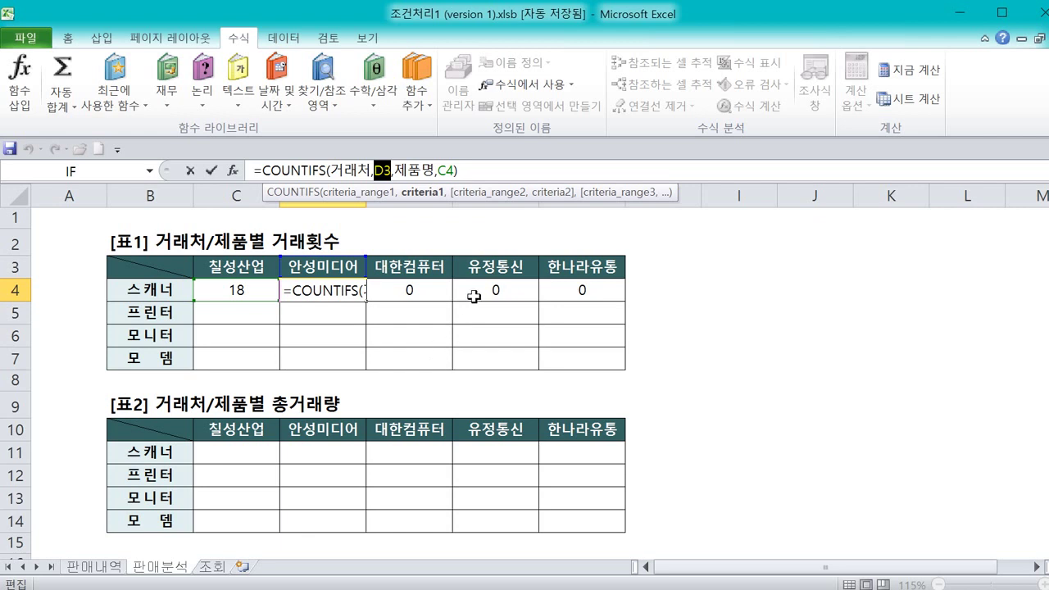
click(385, 171)
key(Escape)
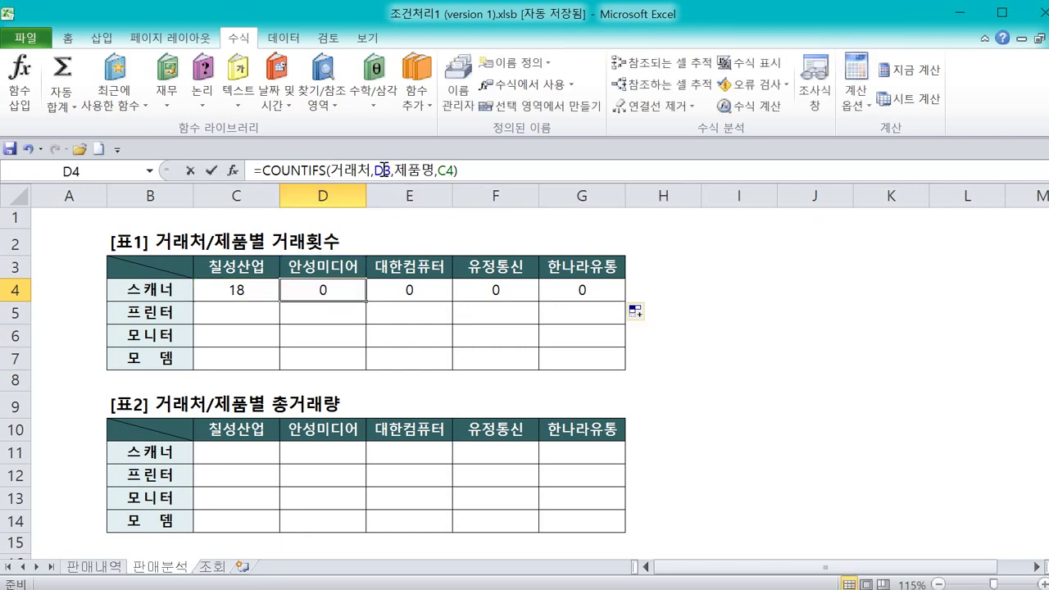
- Fix the column of the Criteria1 reference in cell D4's COUNTIFS formula by changing it to $D3
click(384, 171)
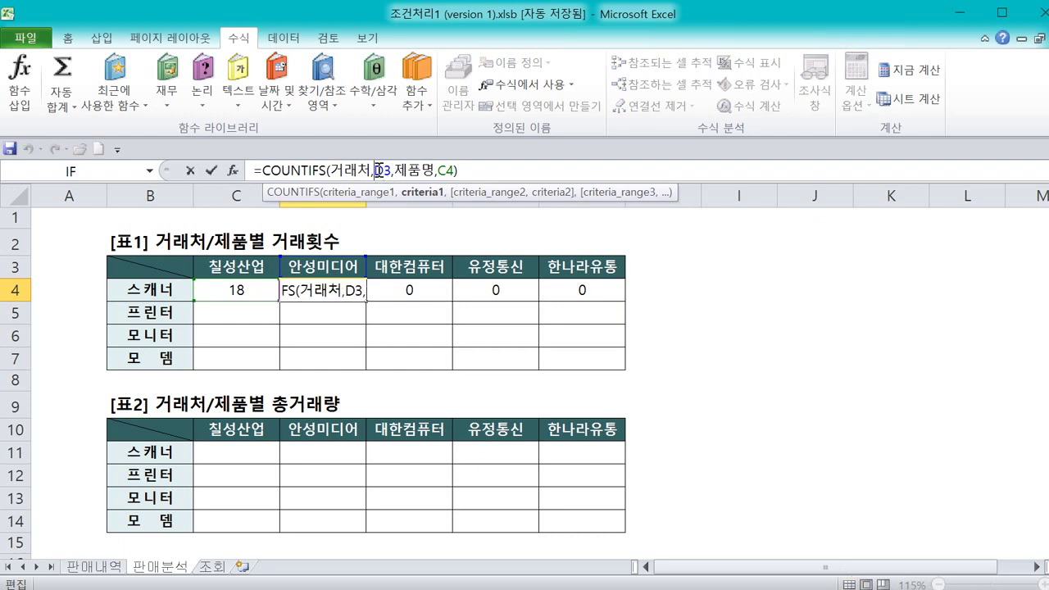
text(&)
key(BackSpace)
text($)
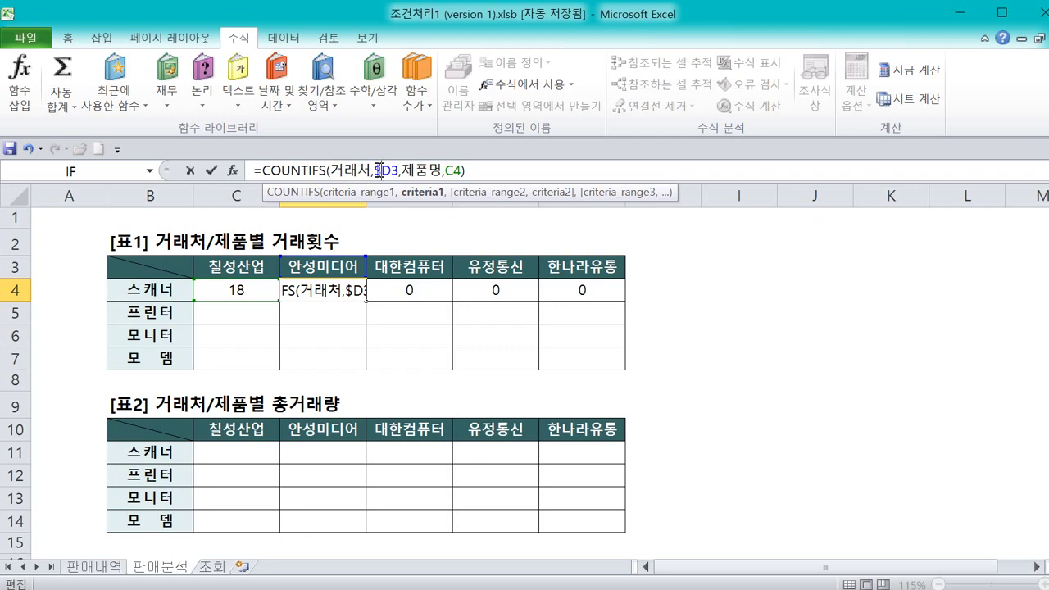
- Change the $D3 reference in cell D4's COUNTIFS formula to the relative reference D3
key(BackSpace)
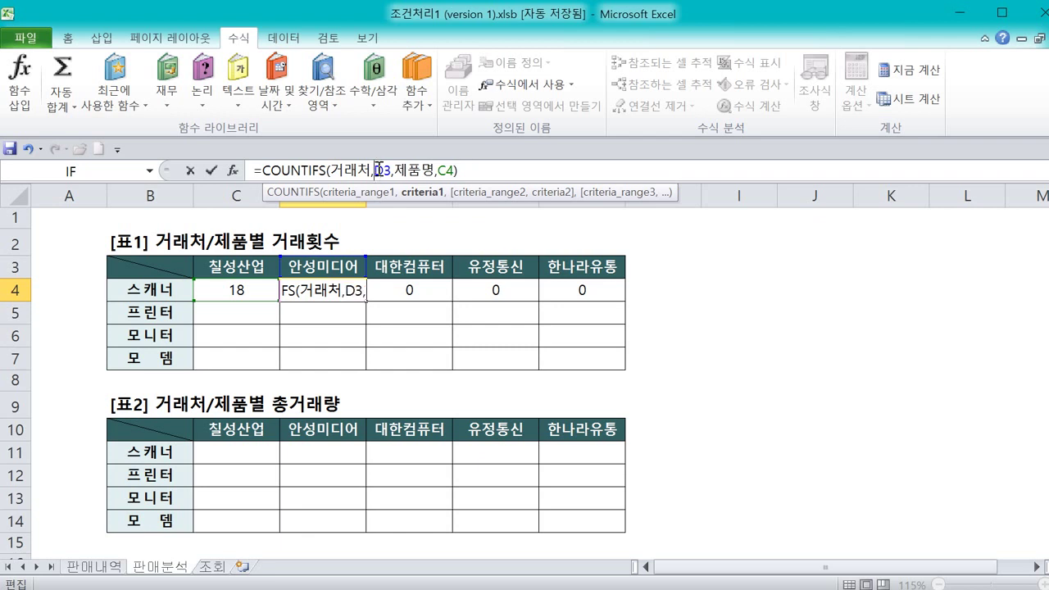
key(ctrl+Return)
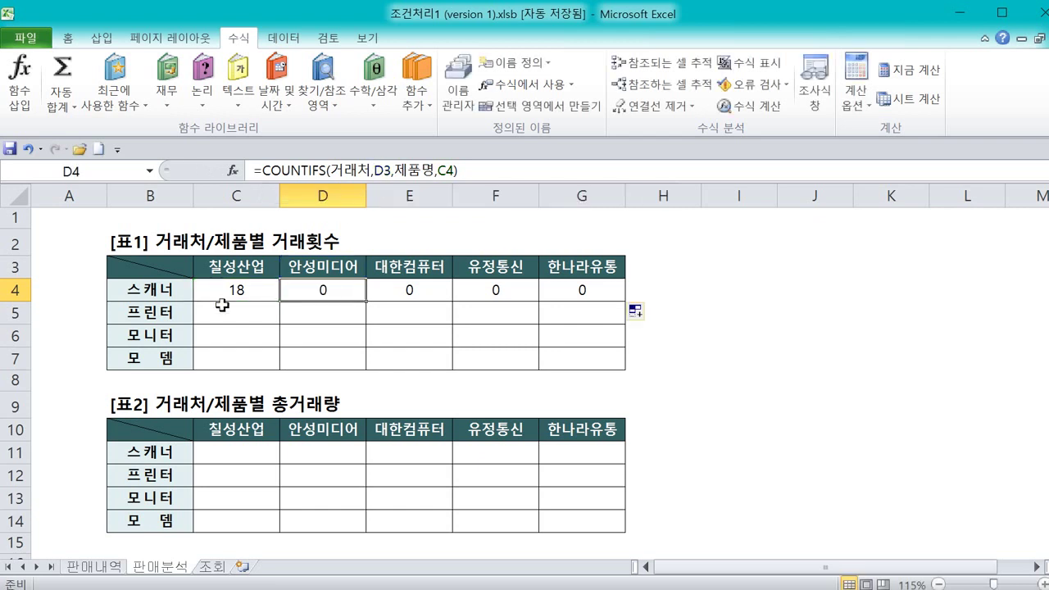
- Fix the row of the first criterion in cell C4's COUNTIFS formula by changing it to C$3
click(223, 290)
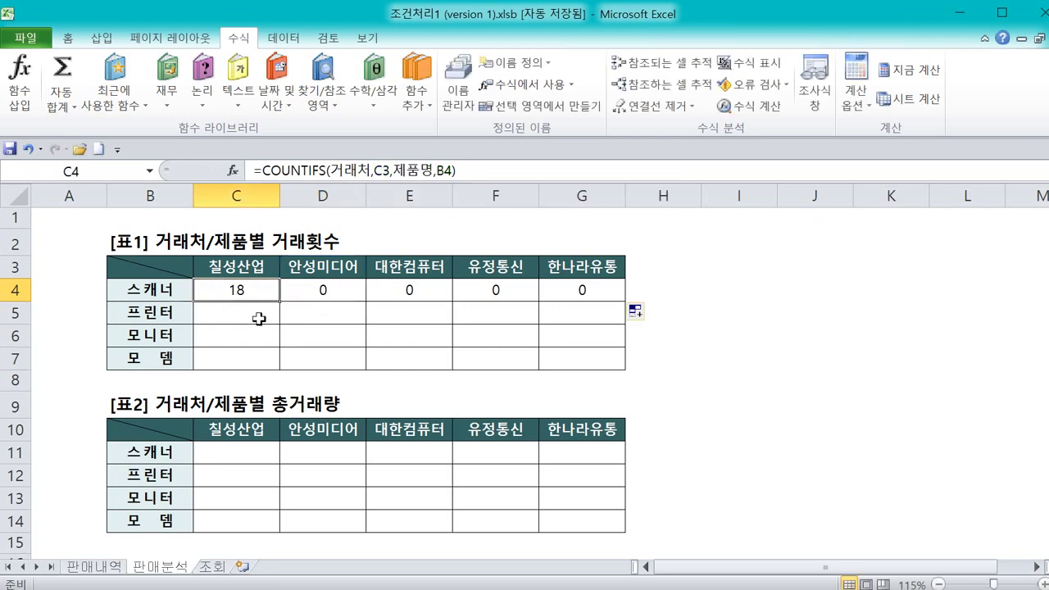
click(388, 174)
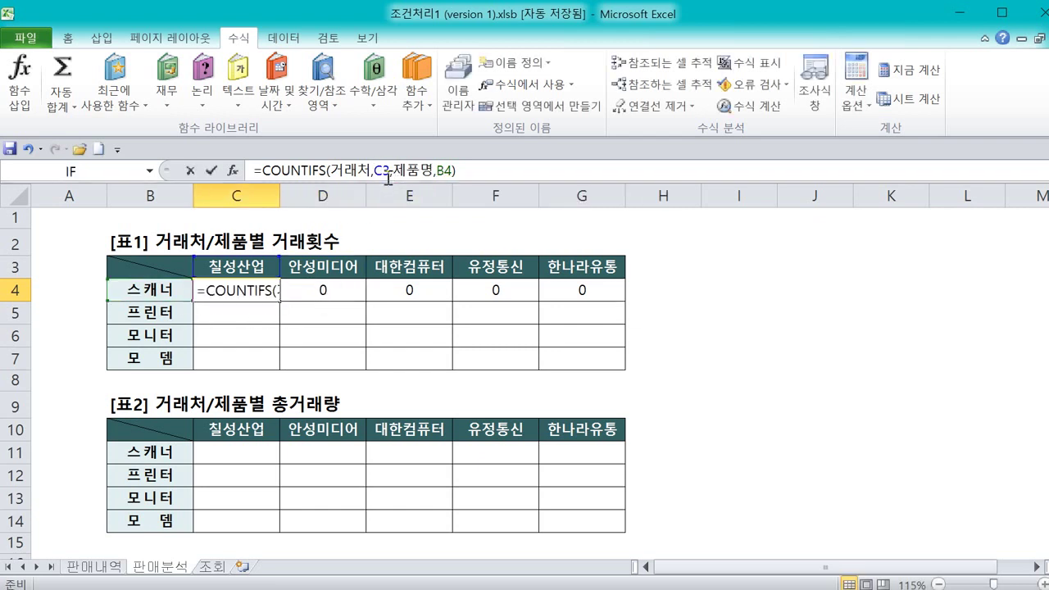
click(379, 171)
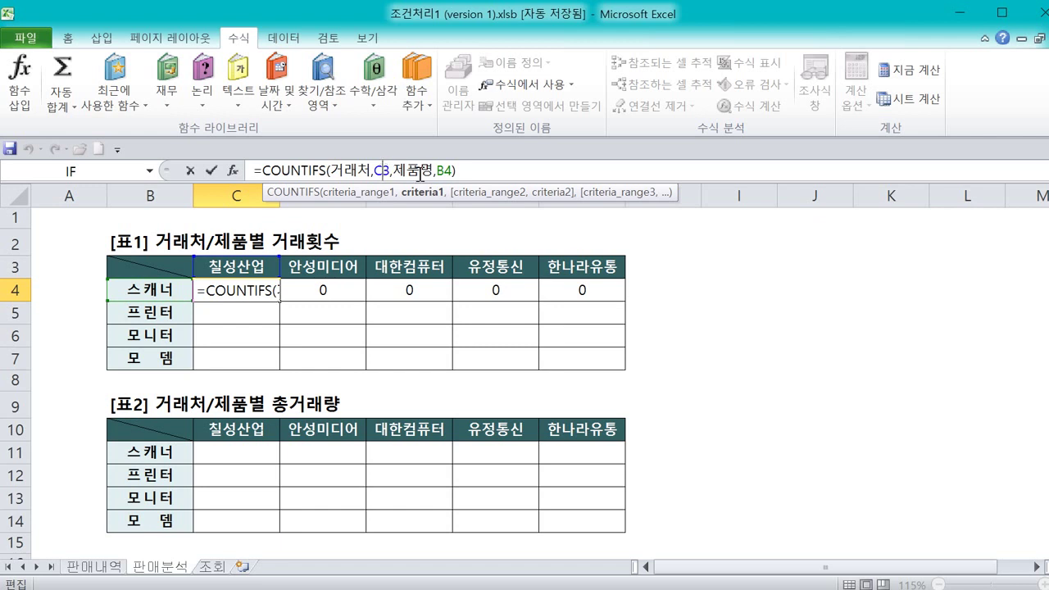
click(443, 173)
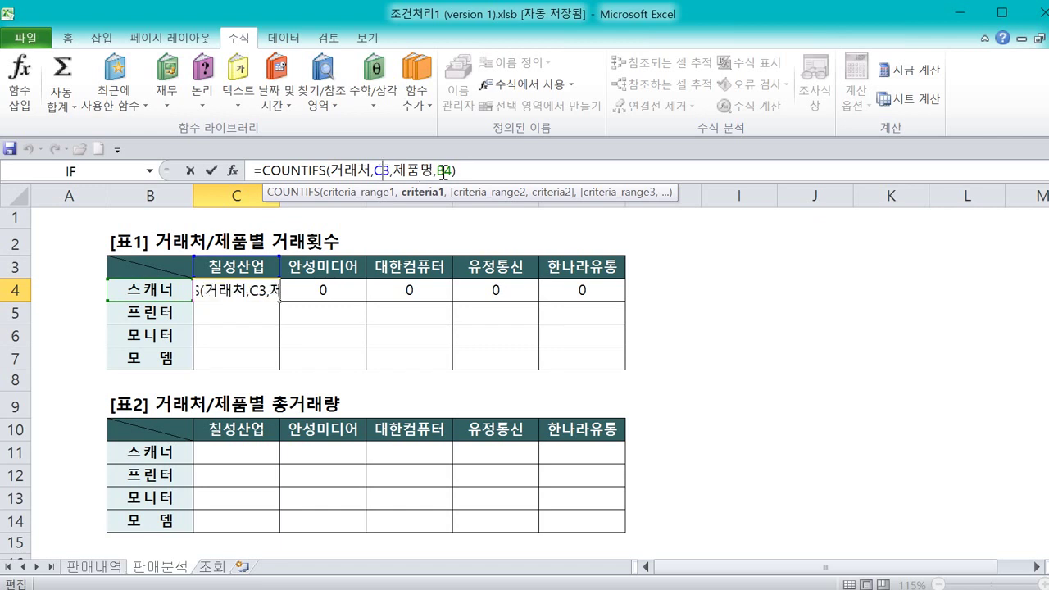
text($)
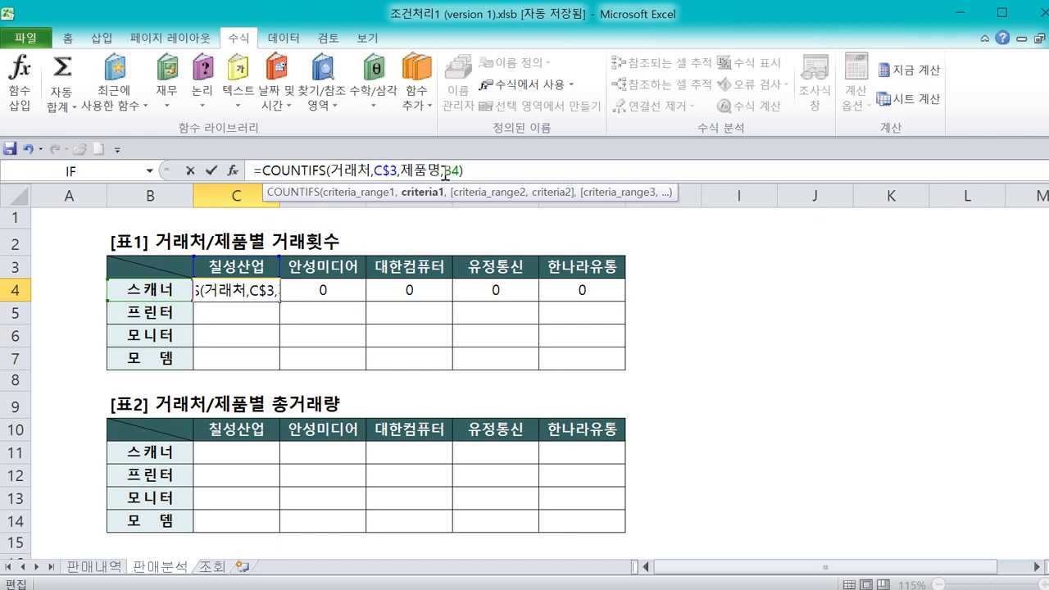
- Fix the column of the second criterion in cell C4's COUNTIFS formula as $B4 and commit the formula
drag(443, 173, 458, 172)
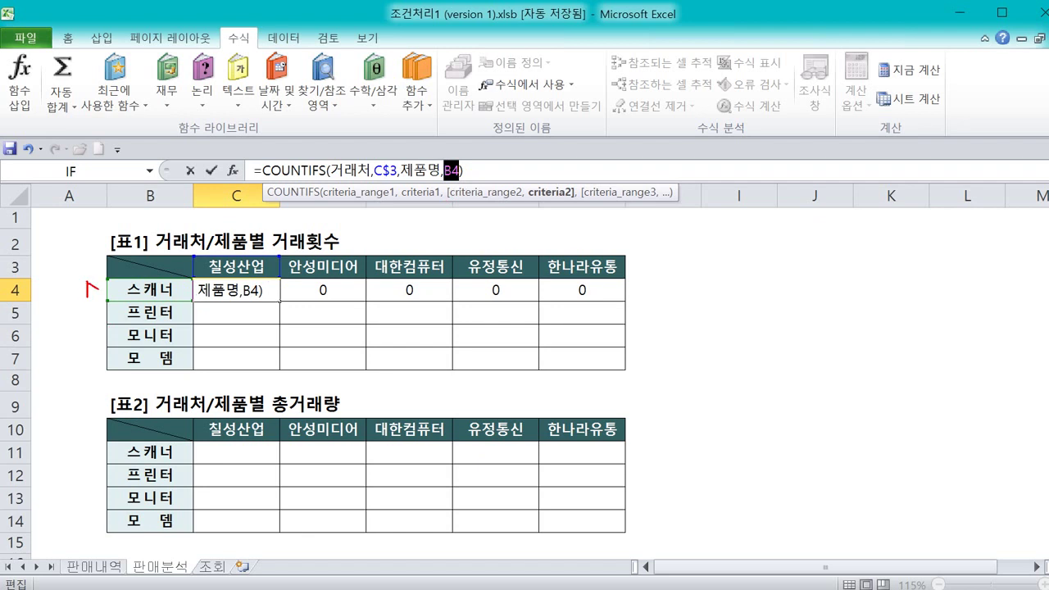
mouse_move(96, 290)
mouse_down()
mouse_move(87, 301)
mouse_move(121, 303)
mouse_move(90, 322)
mouse_move(93, 311)
mouse_move(108, 326)
mouse_move(110, 313)
mouse_move(135, 330)
mouse_move(104, 354)
mouse_move(113, 357)
mouse_up()
mouse_move(144, 327)
mouse_down()
mouse_move(134, 370)
mouse_move(166, 362)
mouse_move(186, 380)
mouse_up()
mouse_move(74, 267)
mouse_down()
mouse_move(85, 339)
mouse_move(118, 397)
mouse_up()
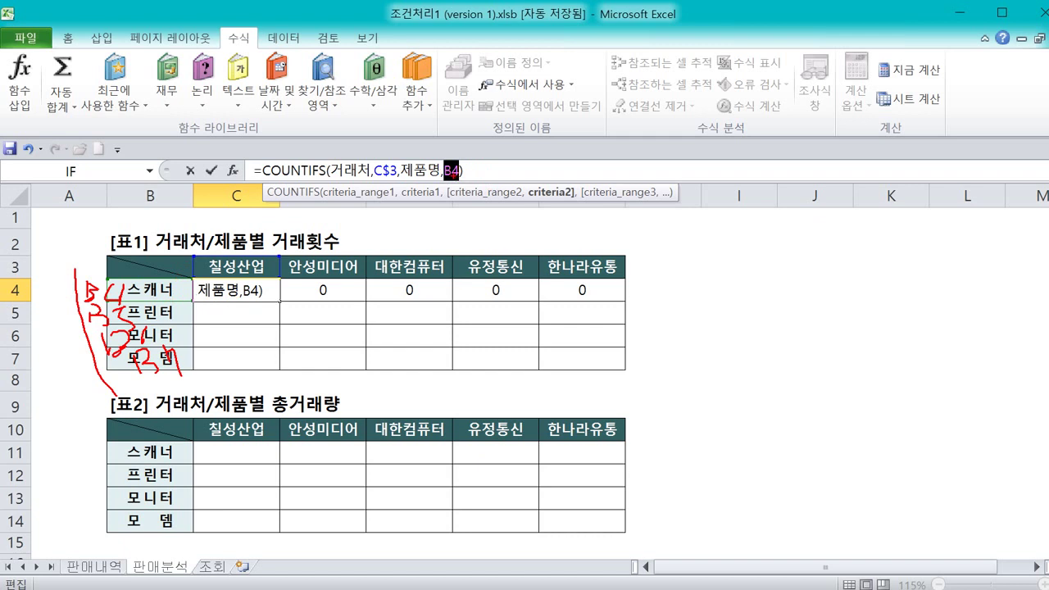
key(Escape)
click(446, 171)
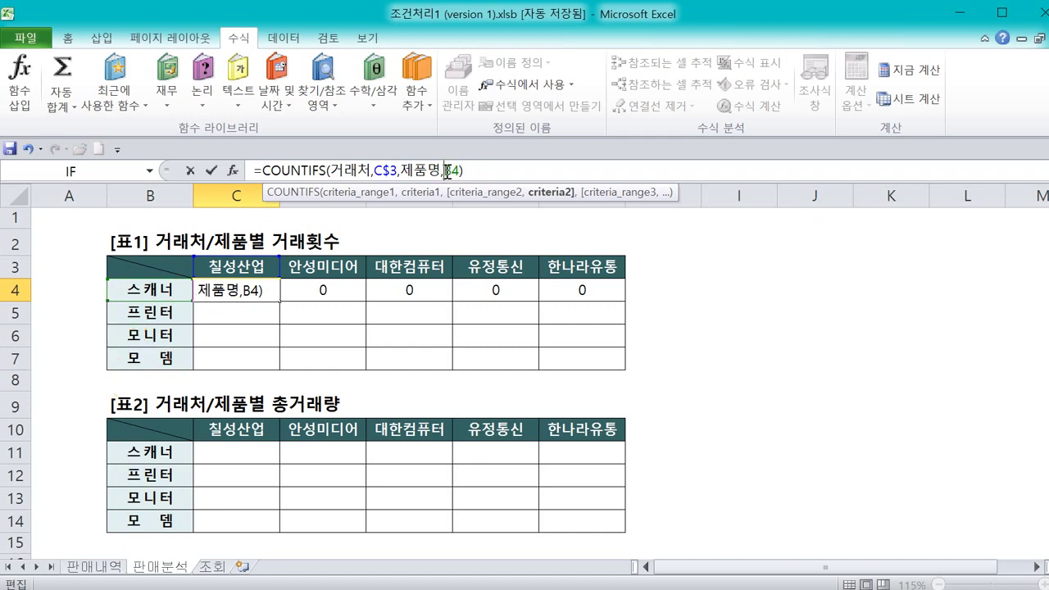
text($)
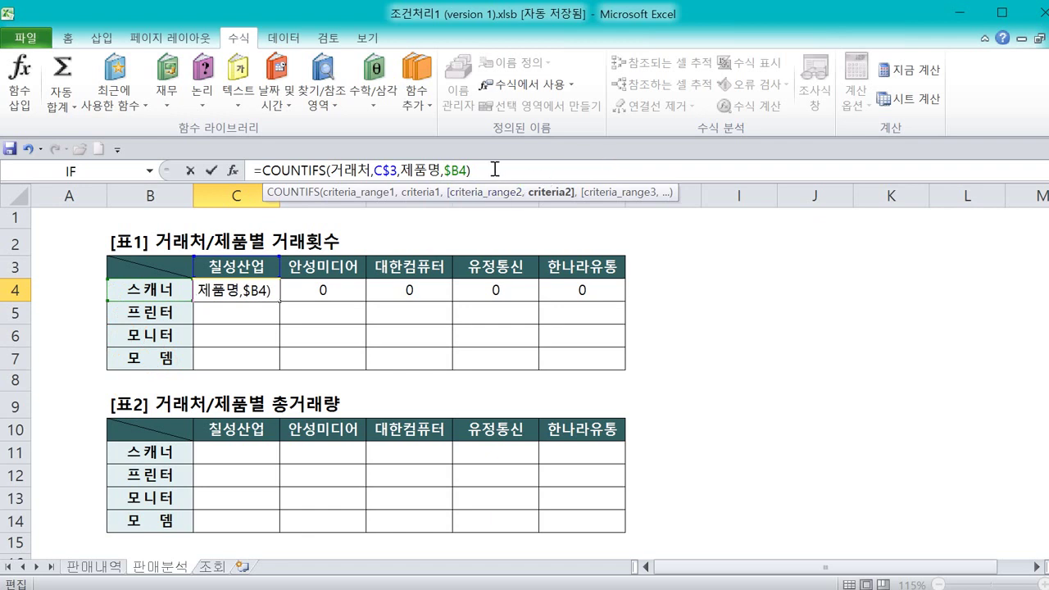
click(495, 169)
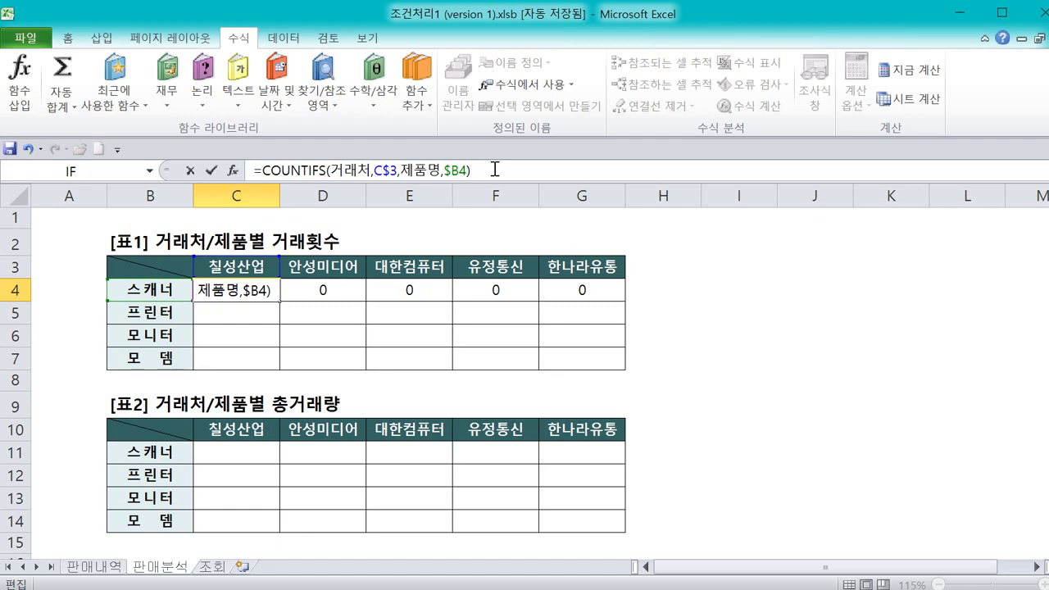
key(Return)
- Fill the COUNTIFS formula from C4 across the 스캐너 row to G4
click(268, 295)
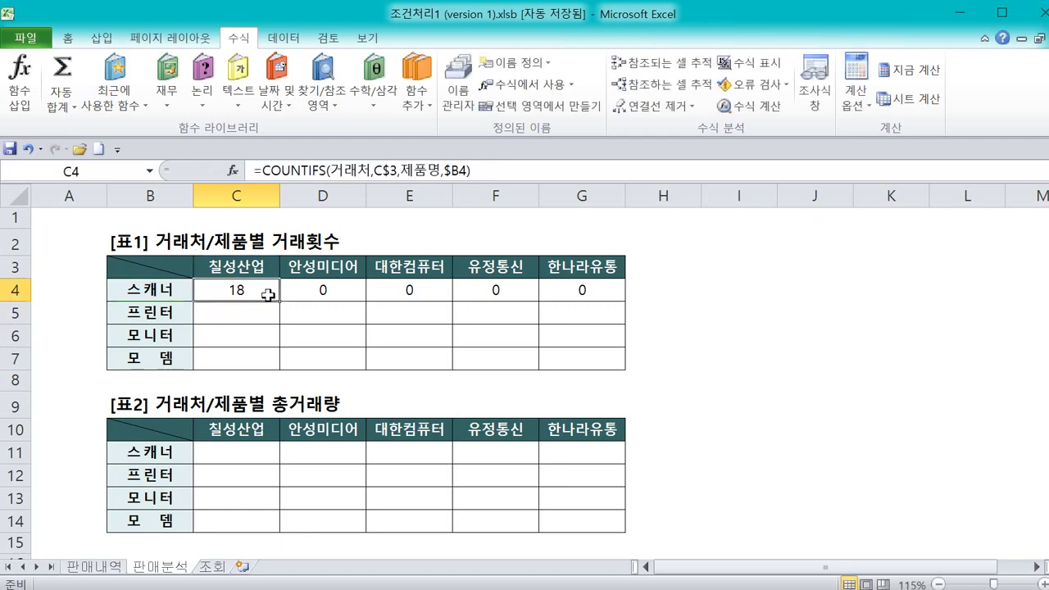
drag(278, 299, 592, 298)
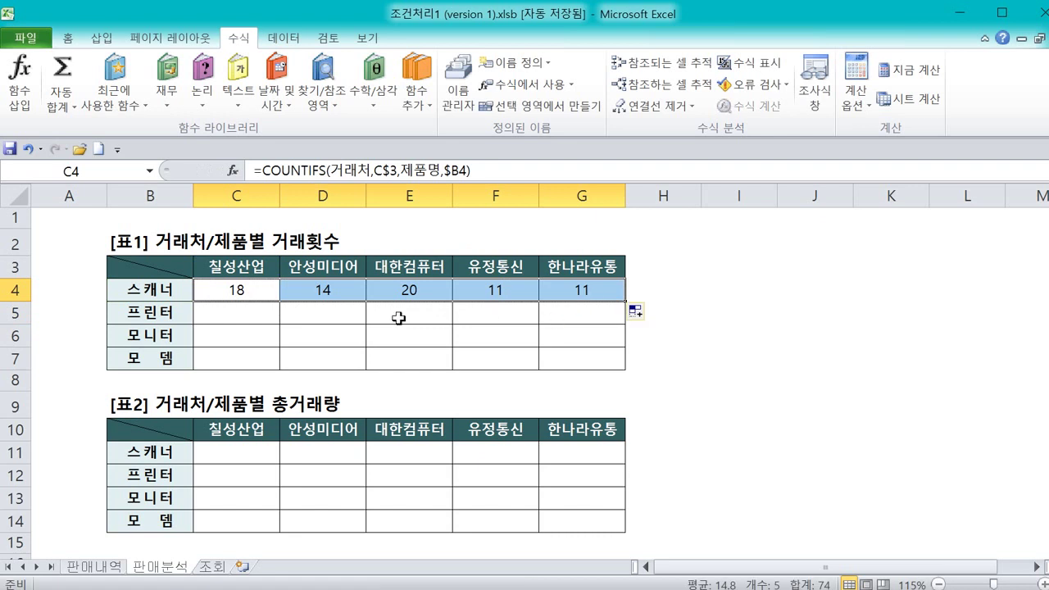
click(296, 335)
- Fill the COUNTIFS formula from C4 down to C7 and across to column G to complete [표1]
click(270, 291)
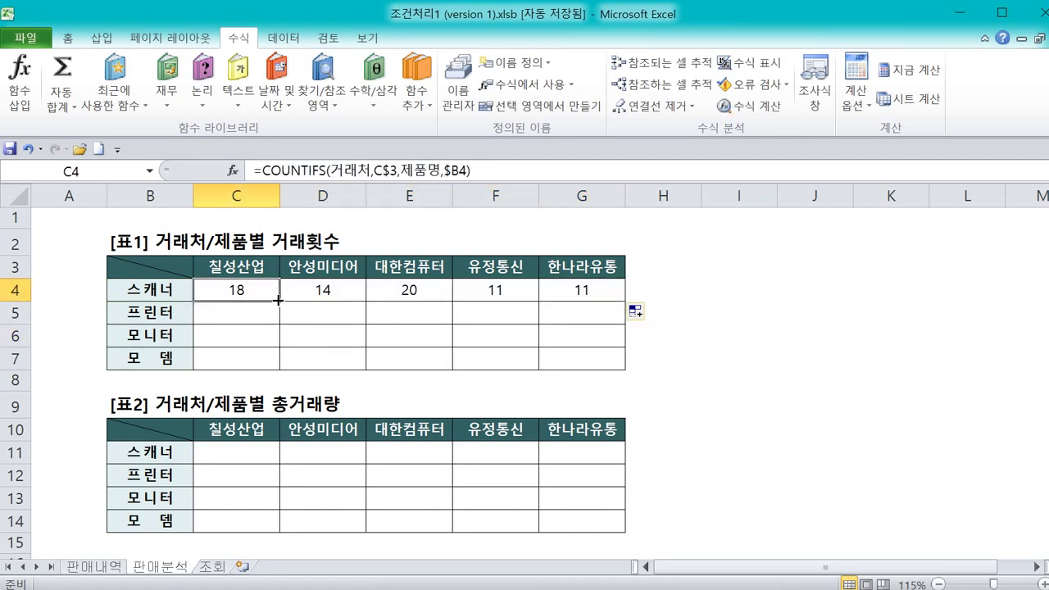
drag(278, 301, 278, 360)
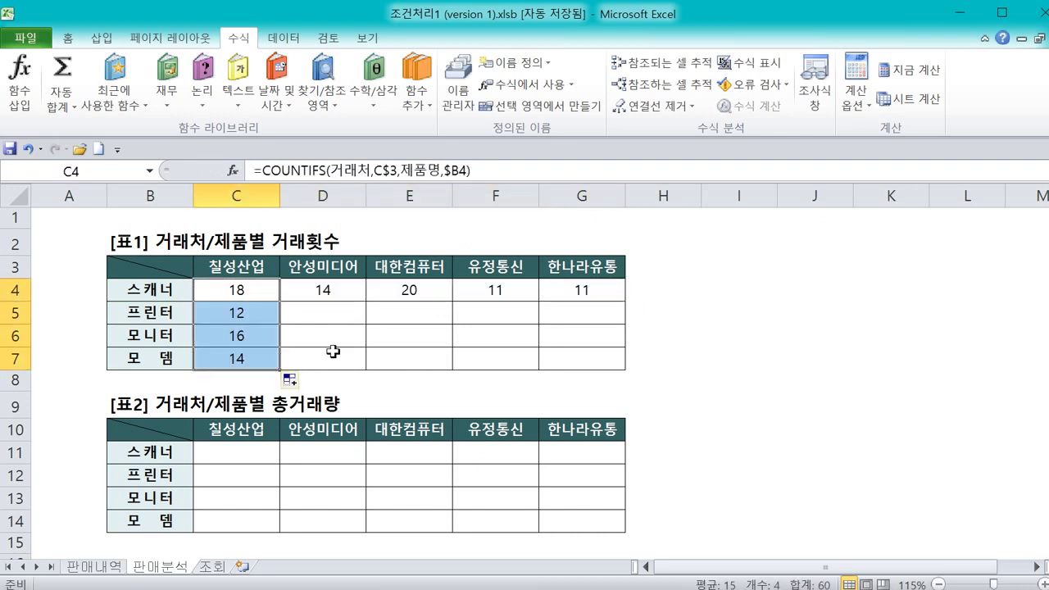
click(333, 351)
drag(252, 320, 605, 357)
click(691, 352)
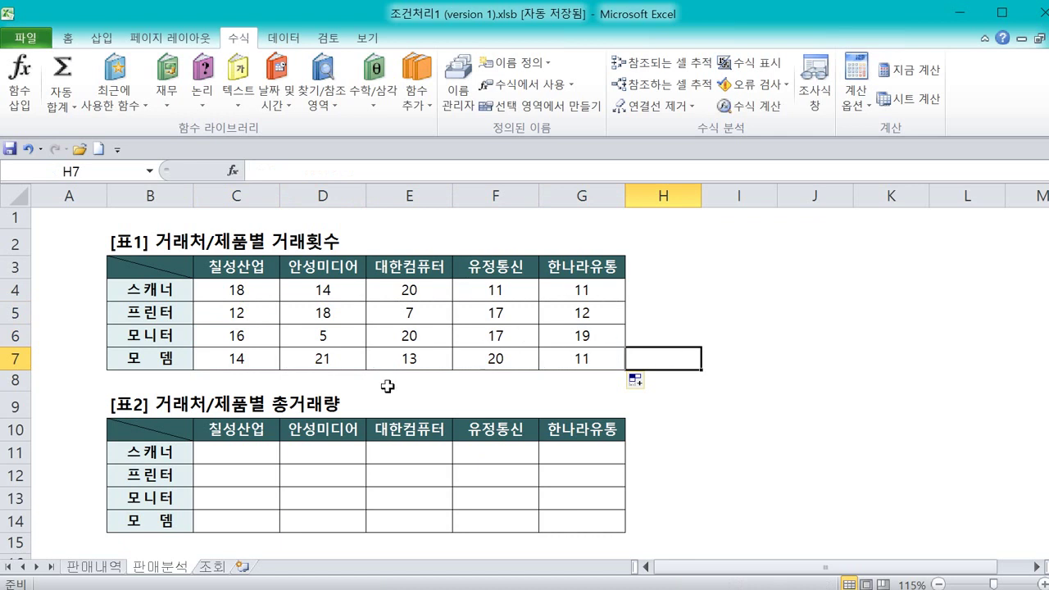
- Check the mixed references in the filled formulas of several [표1] cells, including E4 and E5
click(272, 312)
click(440, 291)
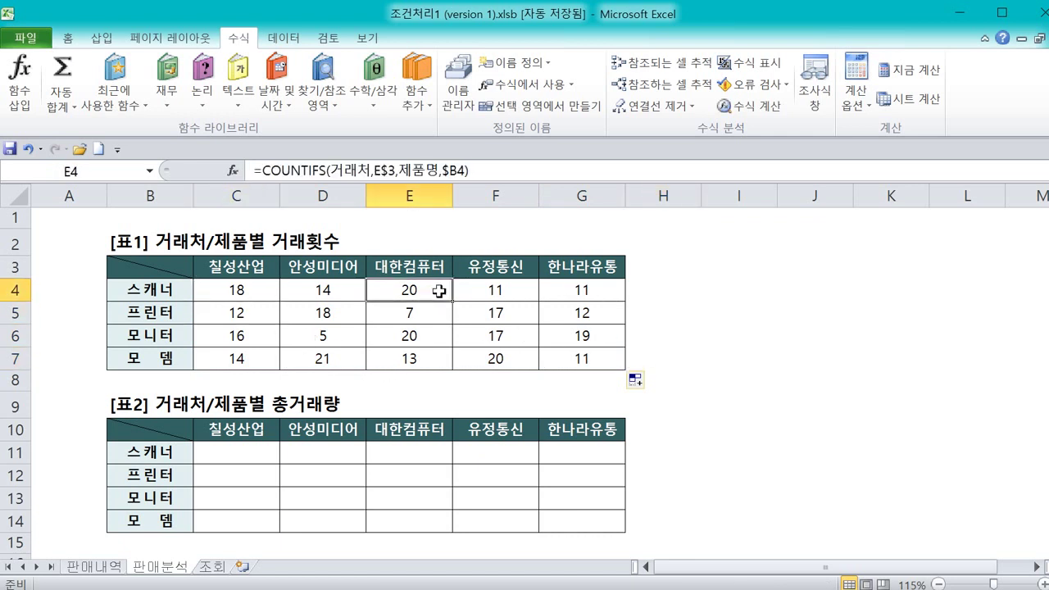
click(566, 289)
click(471, 357)
click(383, 316)
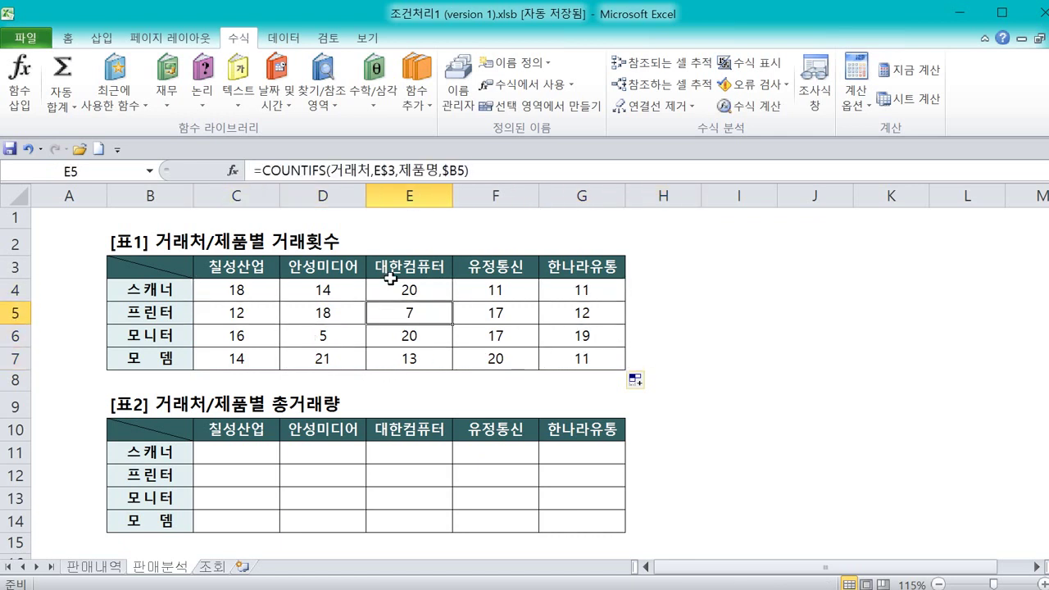
- Select C11 in [표2], examine the 금액 column on the 판매내역 sheet, and return to the 판매분석 sheet
click(231, 461)
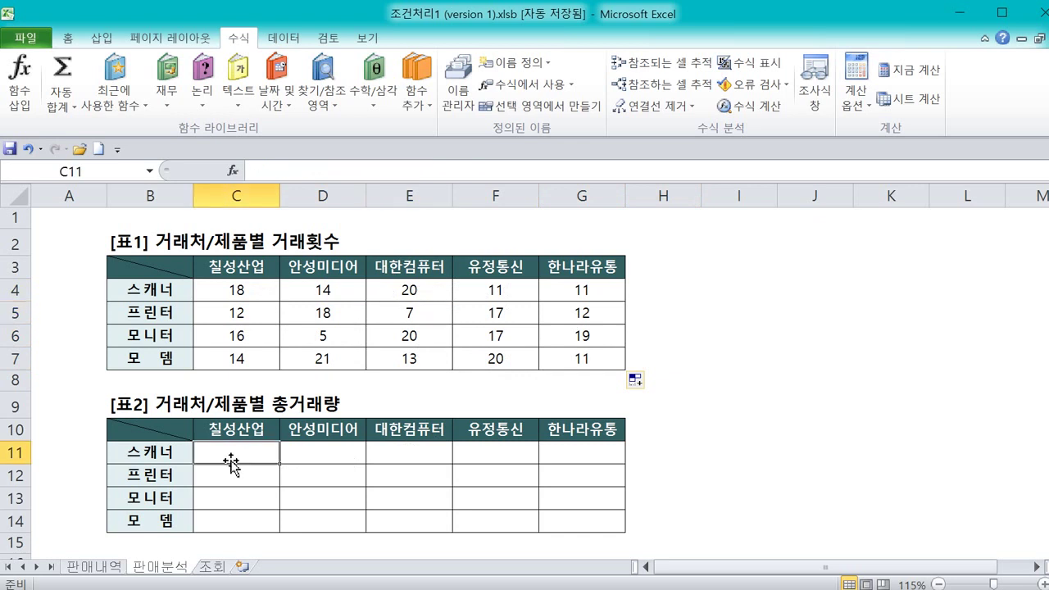
mouse_move(293, 412)
mouse_down()
mouse_move(339, 399)
mouse_move(319, 410)
mouse_up()
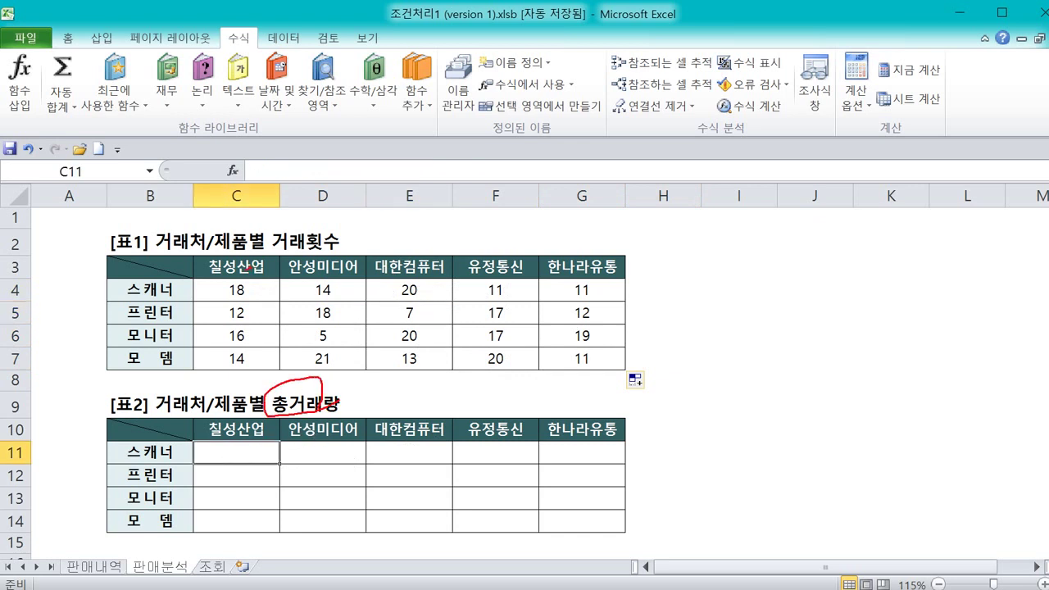
mouse_move(249, 436)
mouse_down()
mouse_move(224, 442)
mouse_move(236, 416)
mouse_up()
mouse_move(131, 448)
mouse_down()
mouse_move(128, 464)
mouse_move(182, 458)
mouse_move(152, 469)
mouse_up()
key(Escape)
click(113, 567)
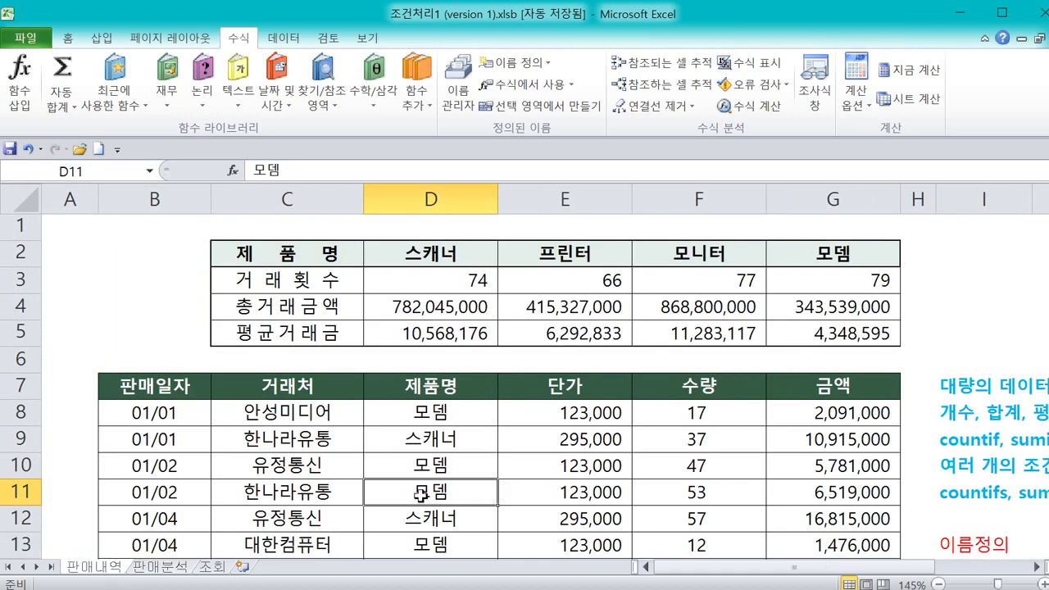
mouse_move(844, 402)
mouse_down()
mouse_move(808, 366)
mouse_move(857, 407)
mouse_up()
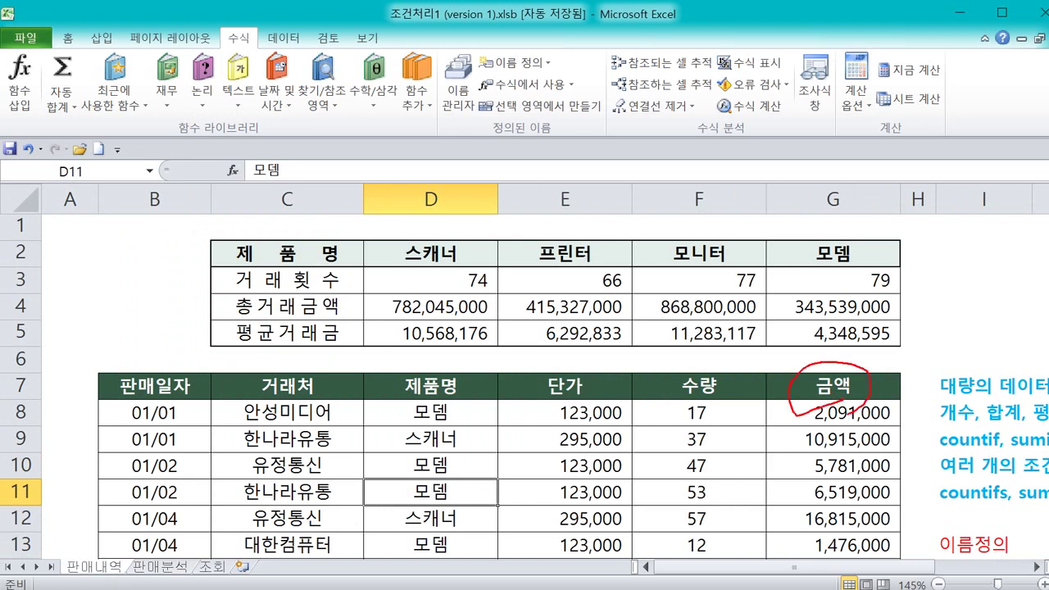
key(Escape)
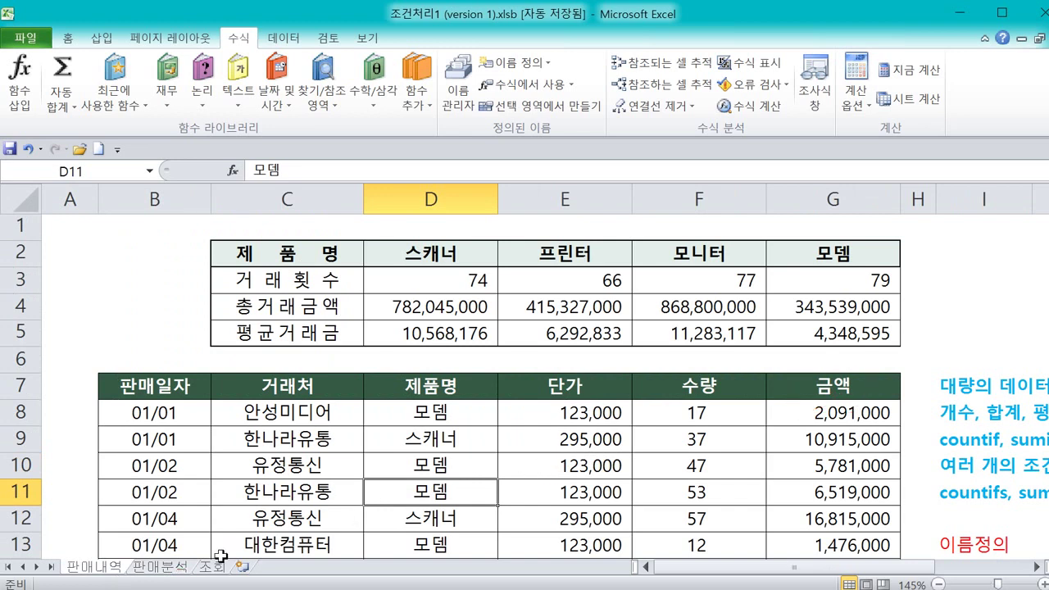
click(174, 569)
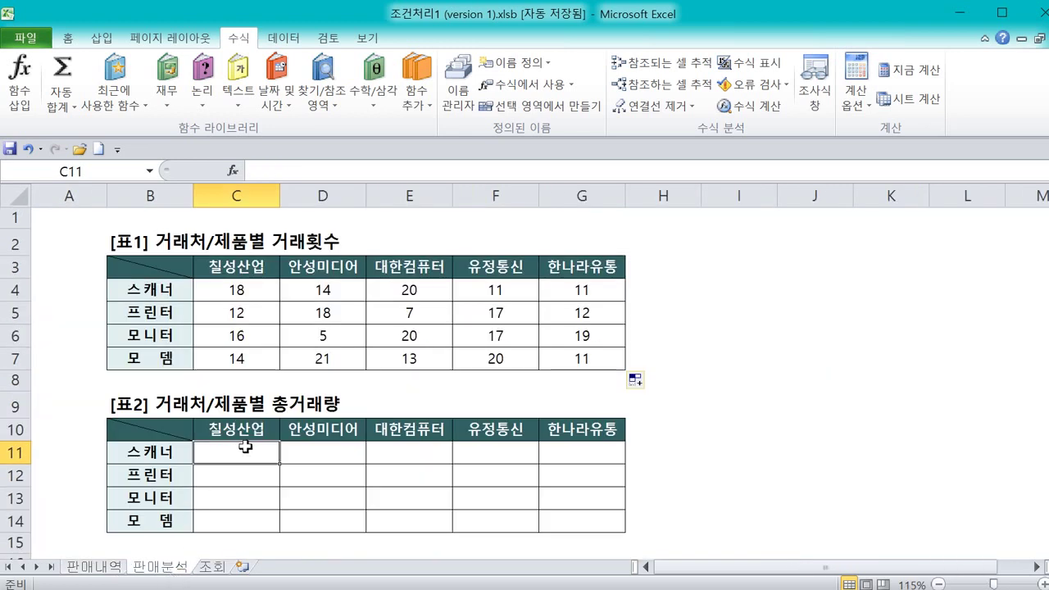
text(=sum)
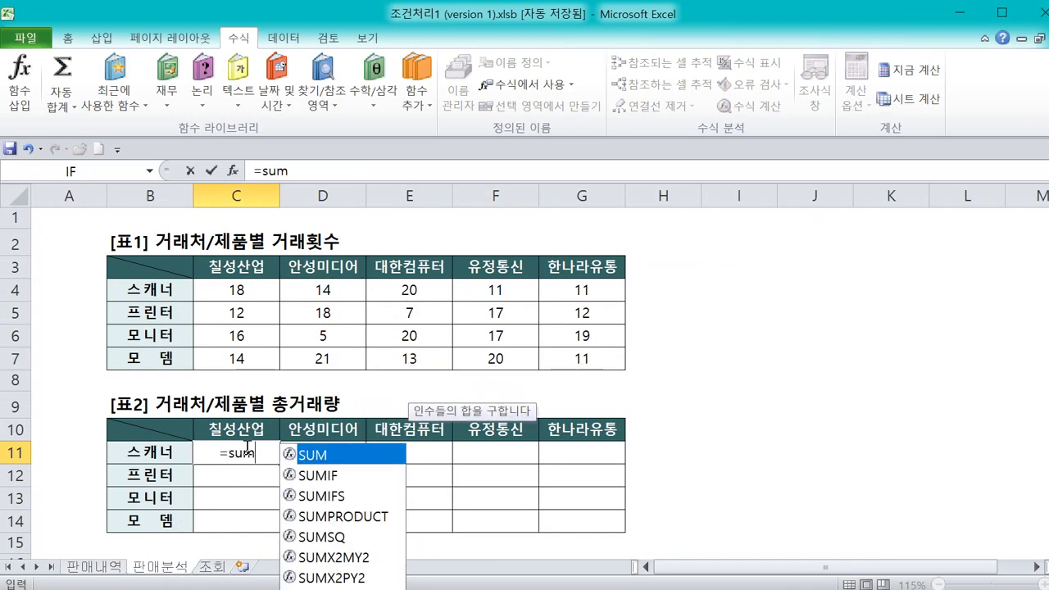
text(if)
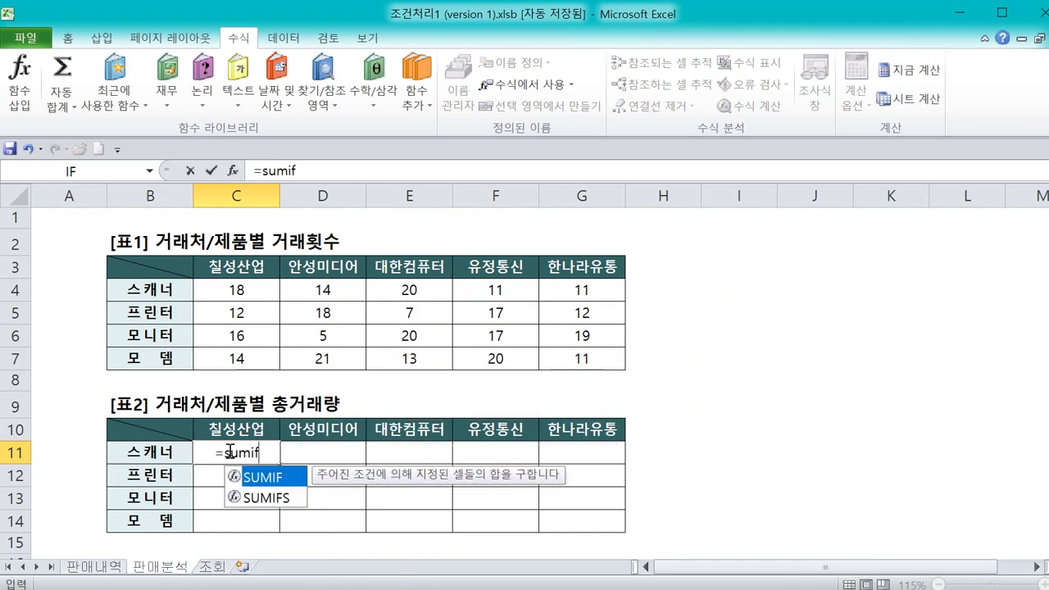
click(268, 498)
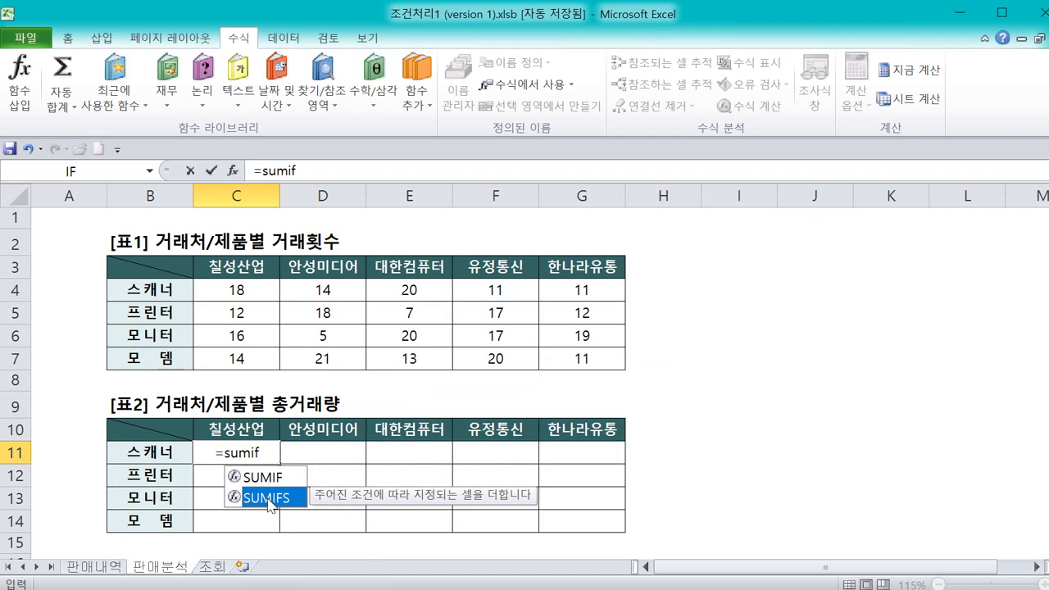
double_click(268, 499)
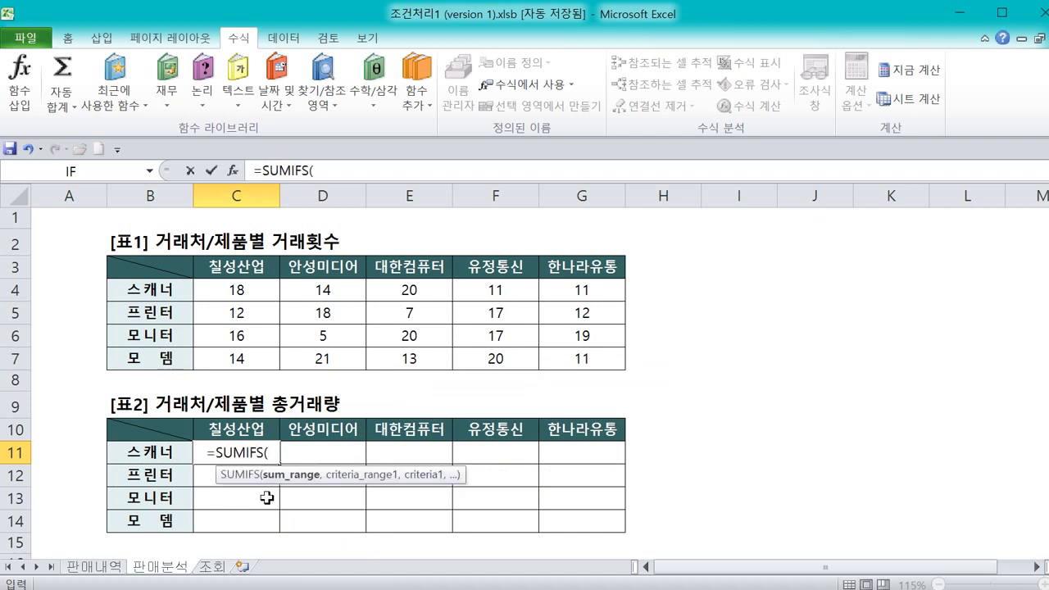
click(234, 173)
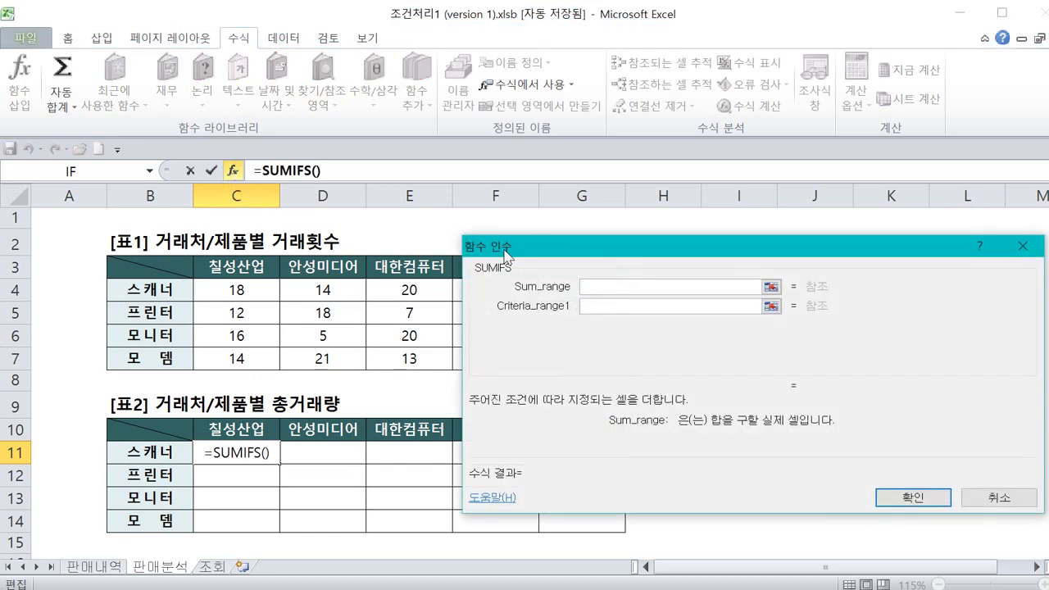
drag(504, 254, 516, 285)
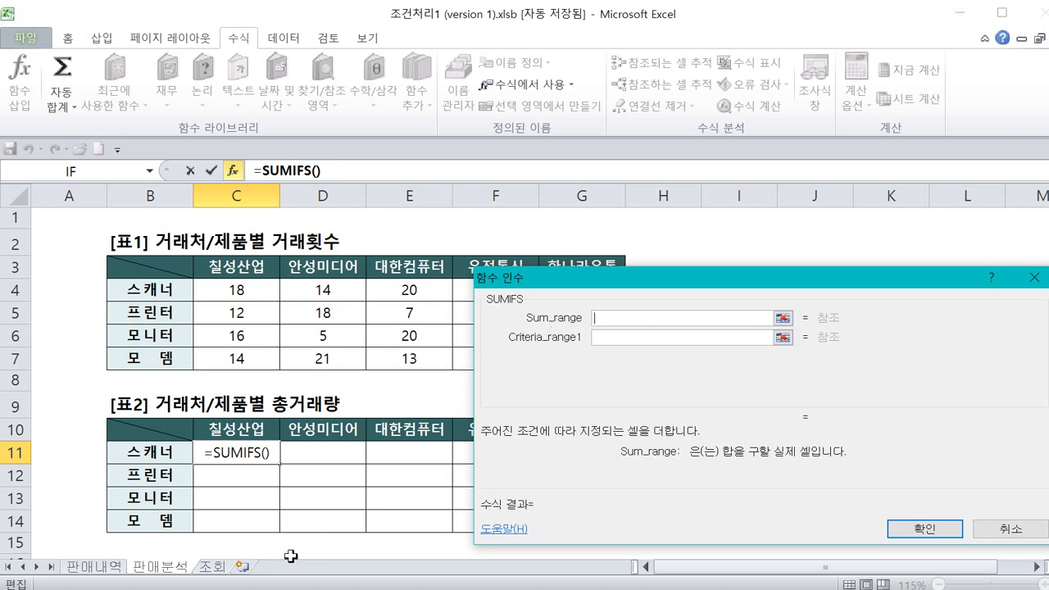
click(94, 569)
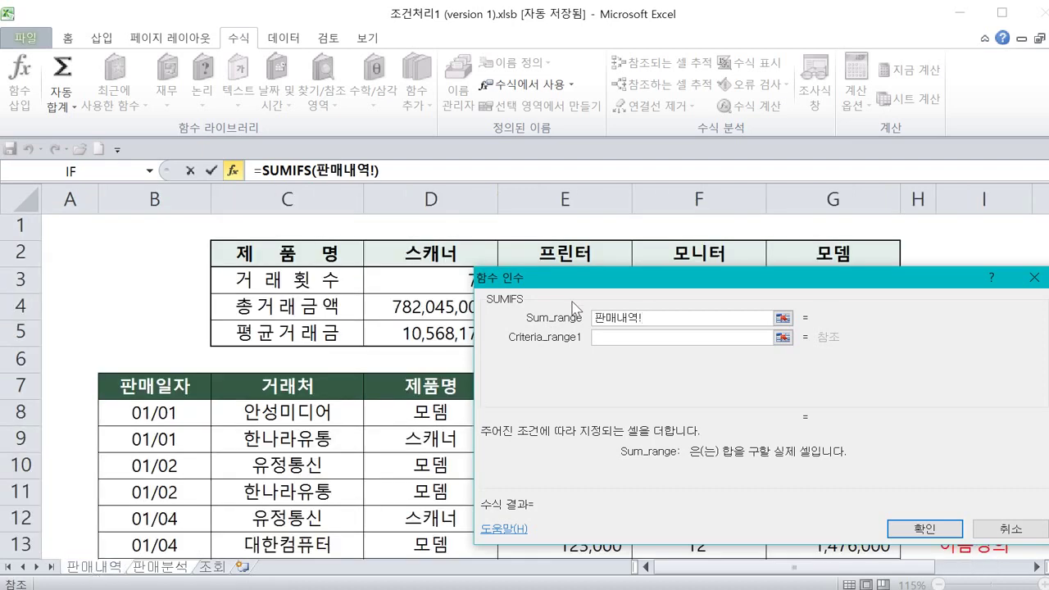
click(1002, 531)
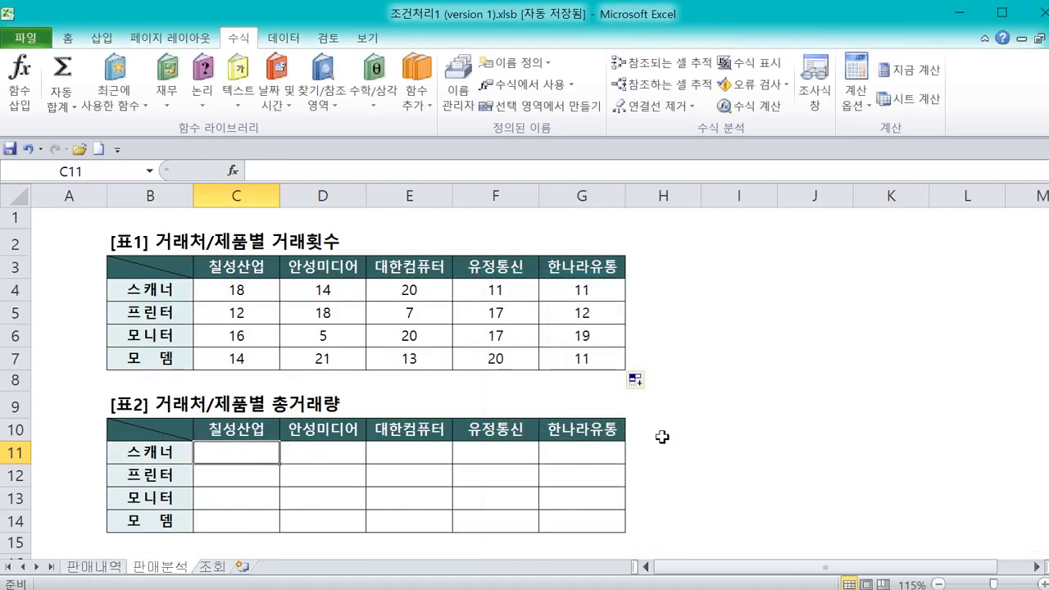
- Examine the 거래처, 제품명 and 수량 columns on the 판매내역 sheet, then return to [표2] on the 판매분석 sheet
click(95, 567)
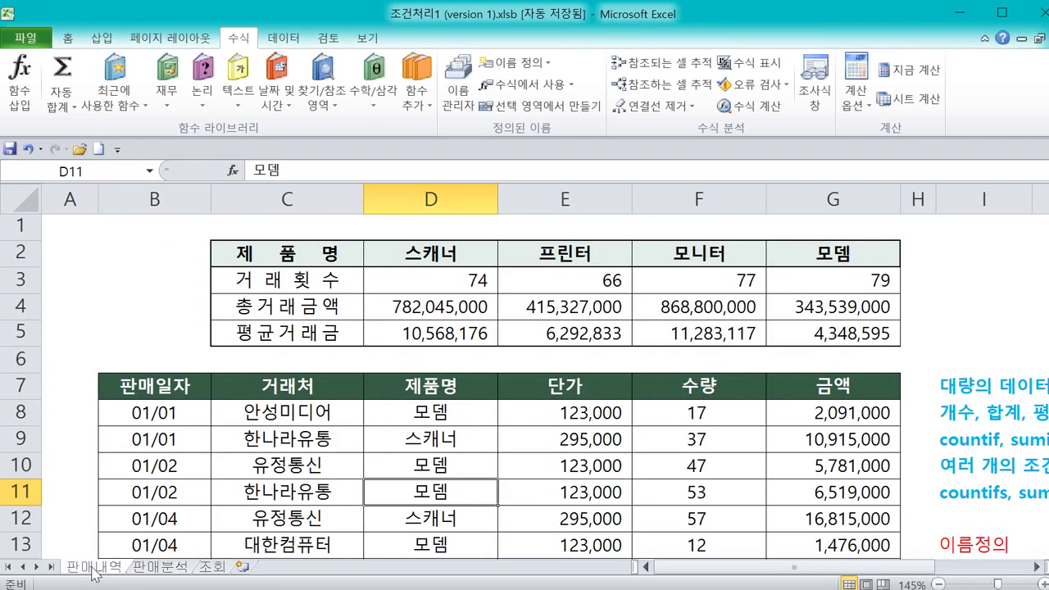
drag(856, 373, 817, 479)
drag(800, 402, 862, 493)
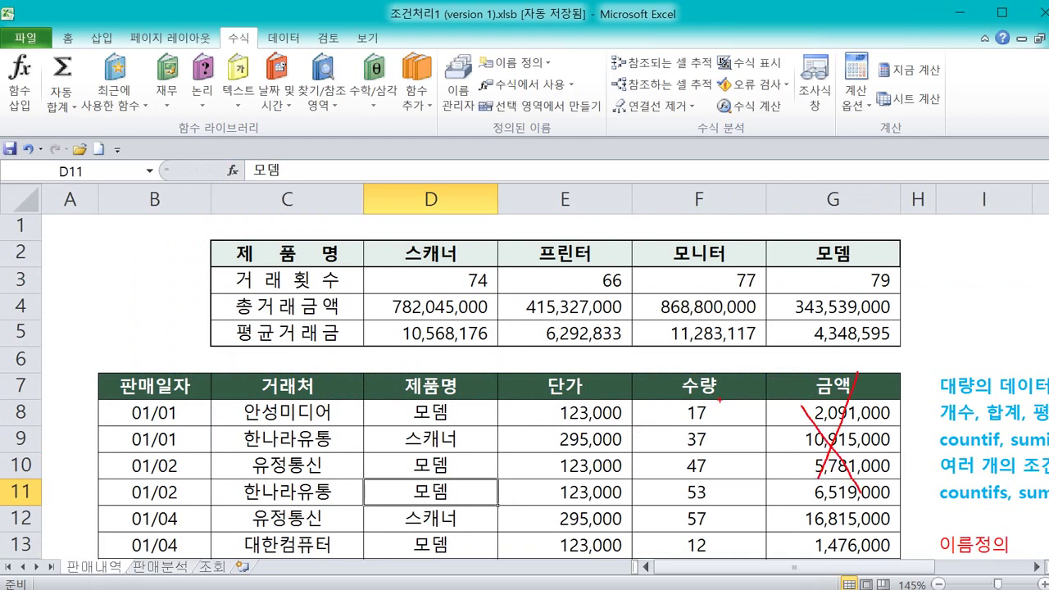
mouse_move(720, 401)
mouse_down()
mouse_move(703, 403)
mouse_move(684, 358)
mouse_move(736, 406)
mouse_move(762, 360)
mouse_move(759, 395)
mouse_move(772, 411)
mouse_up()
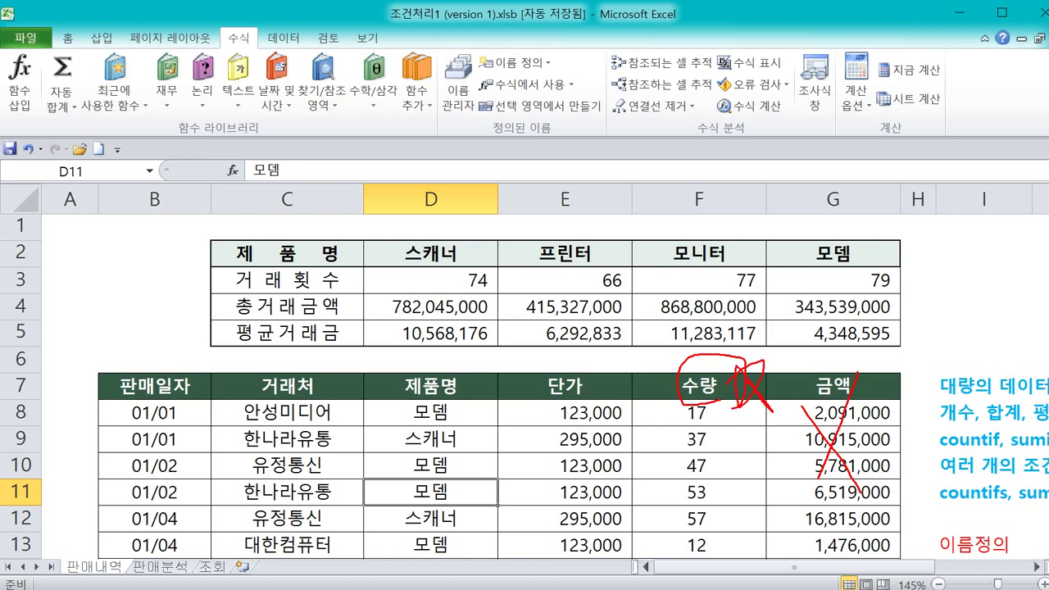
drag(295, 403, 319, 373)
mouse_move(468, 400)
mouse_down()
mouse_move(408, 409)
mouse_move(456, 366)
mouse_up()
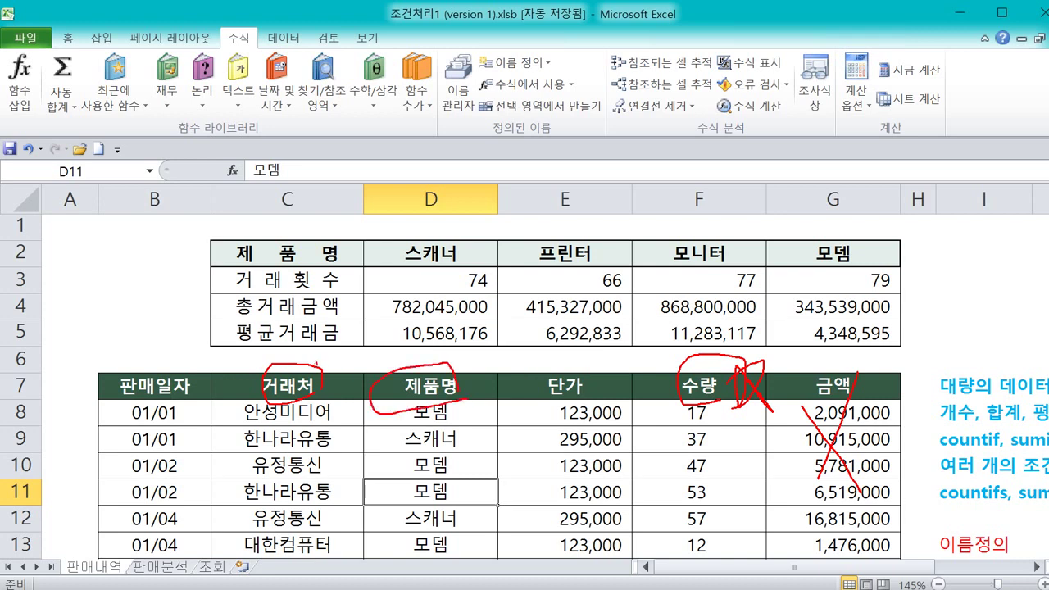
drag(317, 361, 439, 373)
drag(666, 350, 713, 339)
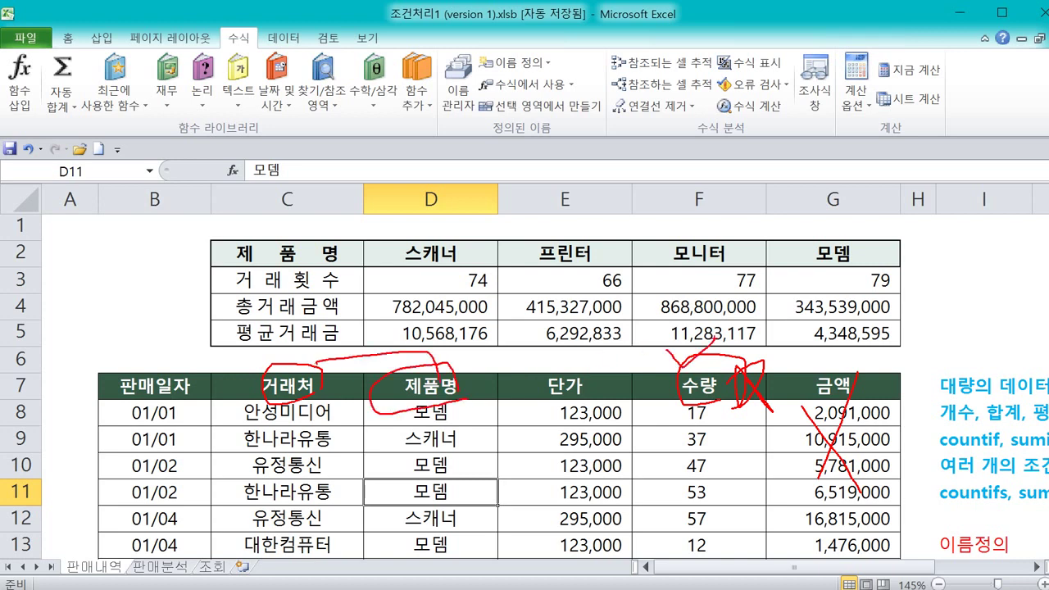
key(Escape)
drag(684, 386, 685, 492)
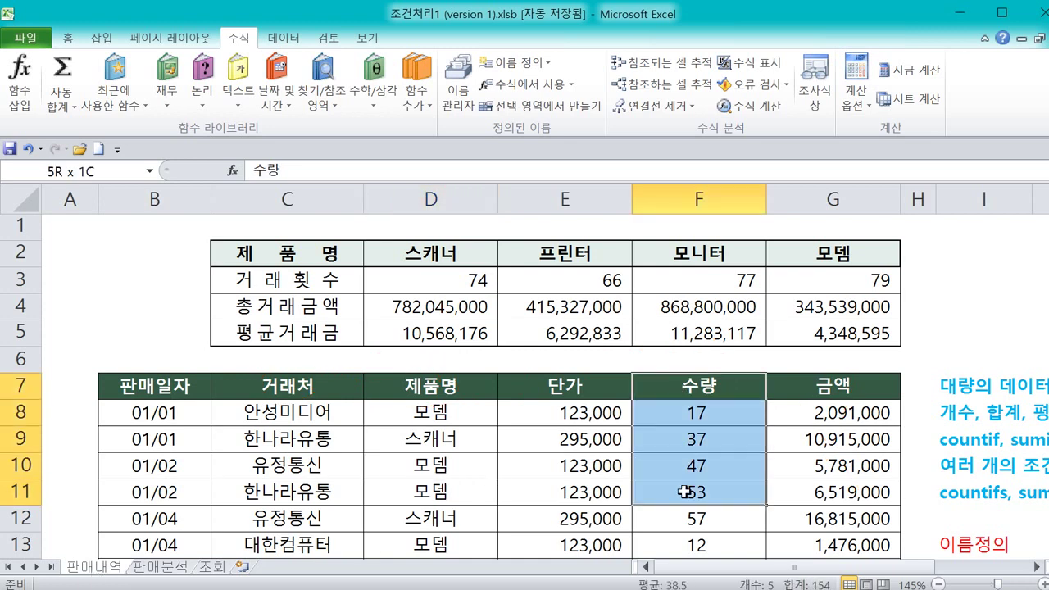
click(176, 567)
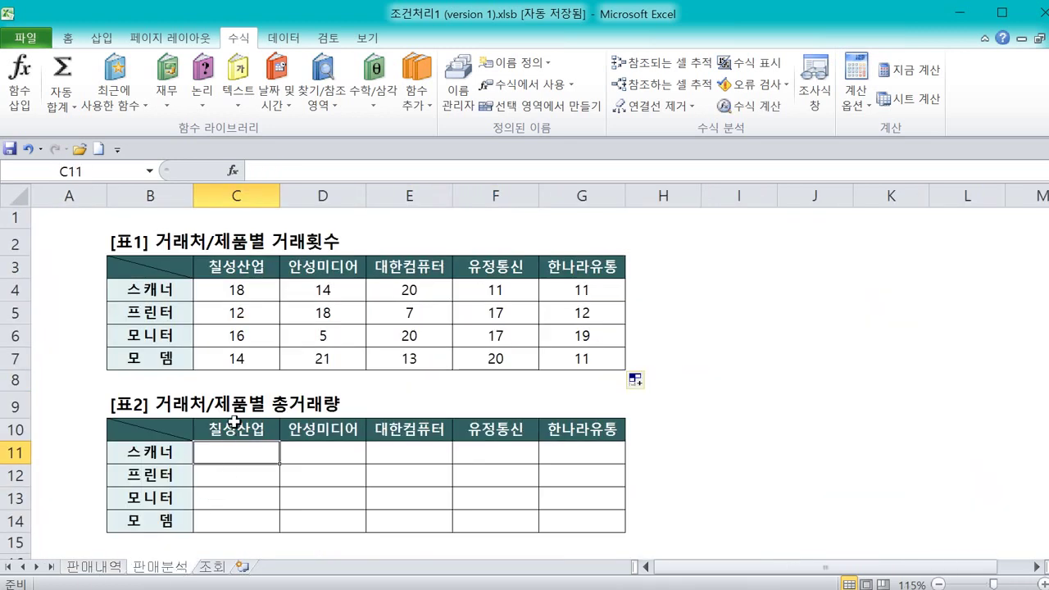
click(287, 409)
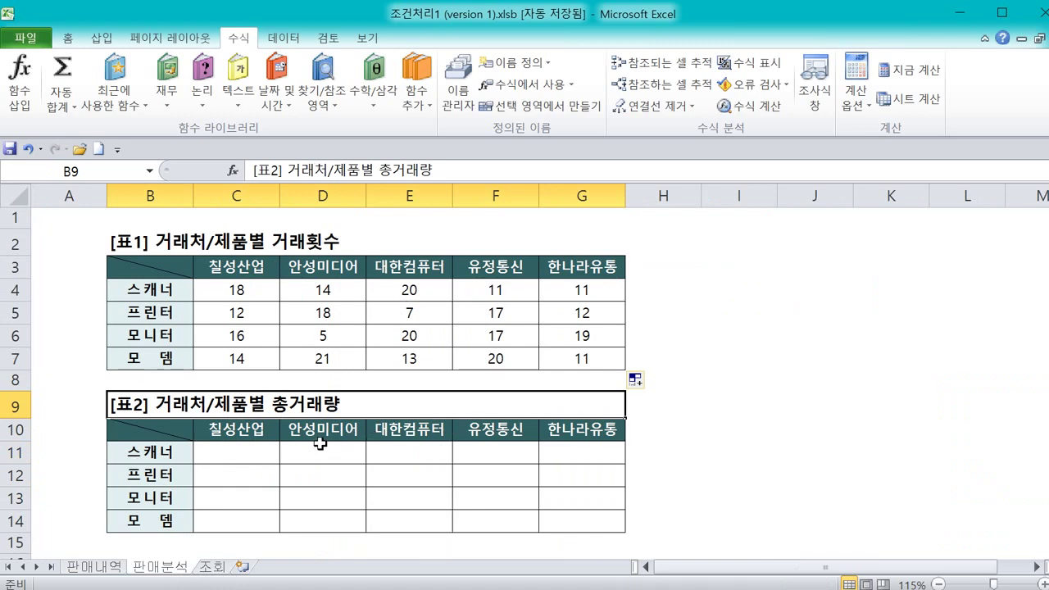
- Start a SUMIFS formula in C11 of [표2] and open its function arguments
click(252, 449)
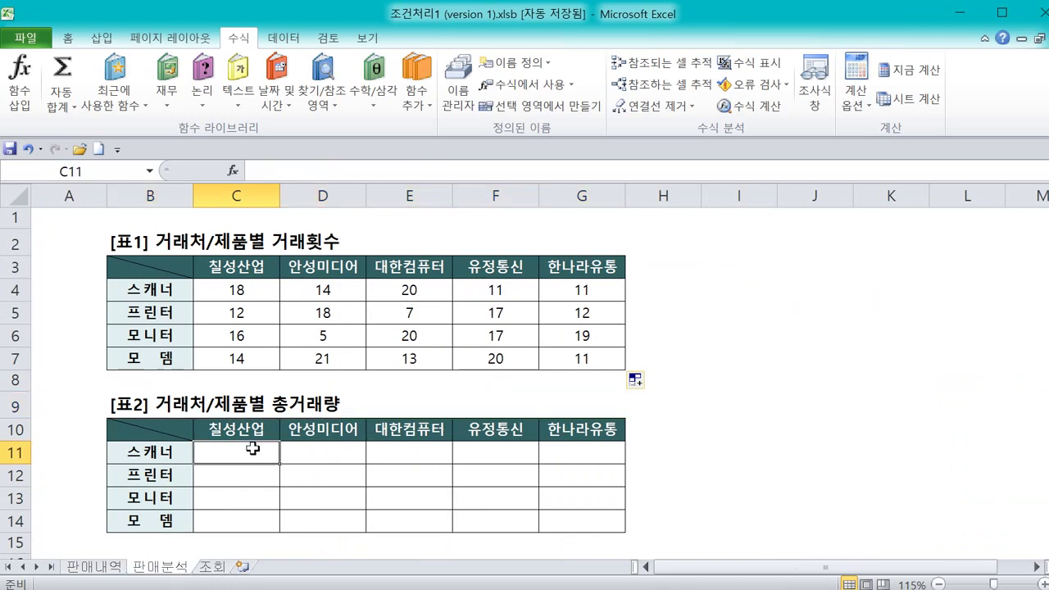
text(=sumif)
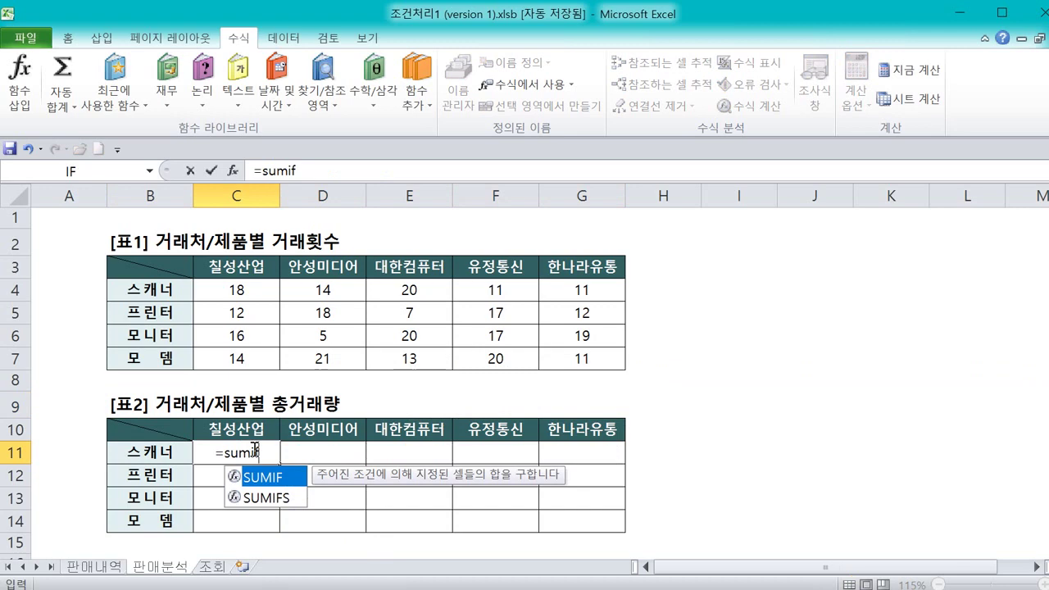
double_click(266, 497)
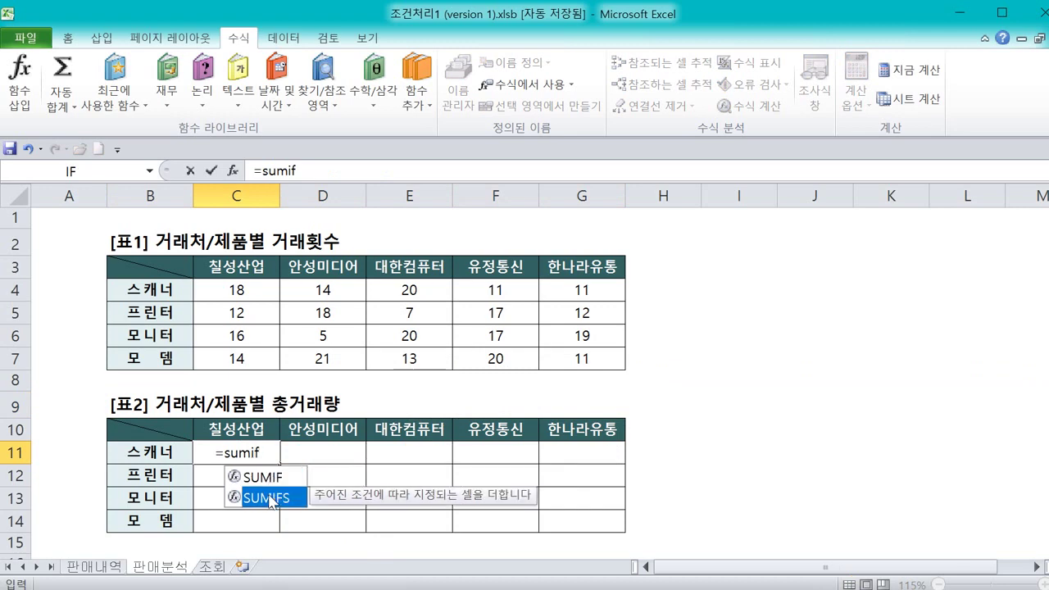
click(233, 170)
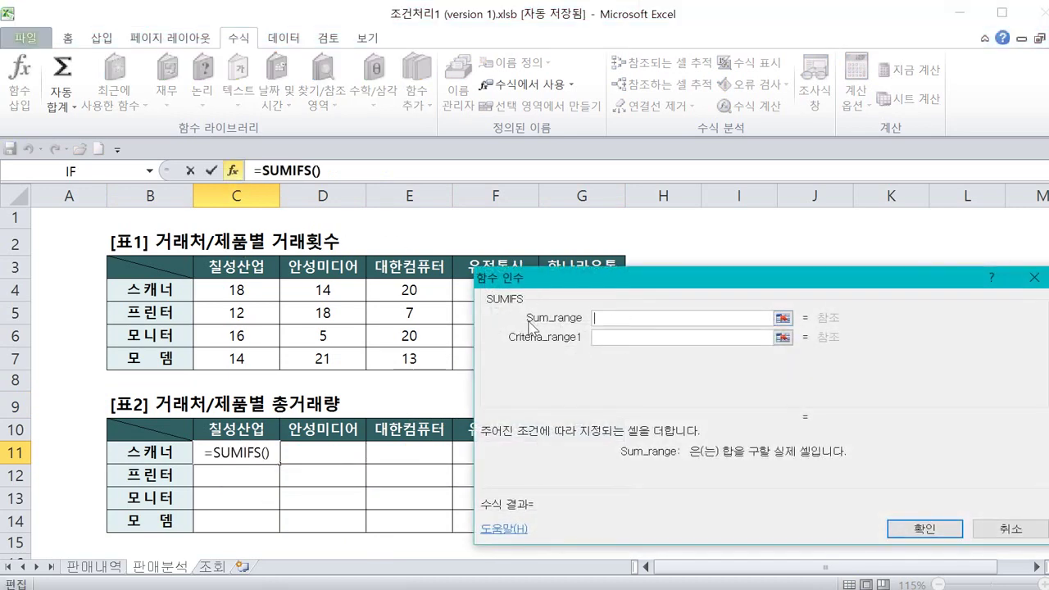
- Set the sum range of the SUMIFS formula to the named range 수량
mouse_move(528, 325)
mouse_down()
mouse_move(583, 334)
mouse_move(575, 302)
mouse_move(533, 326)
mouse_move(572, 300)
mouse_move(662, 323)
mouse_up()
mouse_move(664, 314)
mouse_down()
mouse_move(674, 313)
mouse_move(672, 326)
mouse_up()
key(Escape)
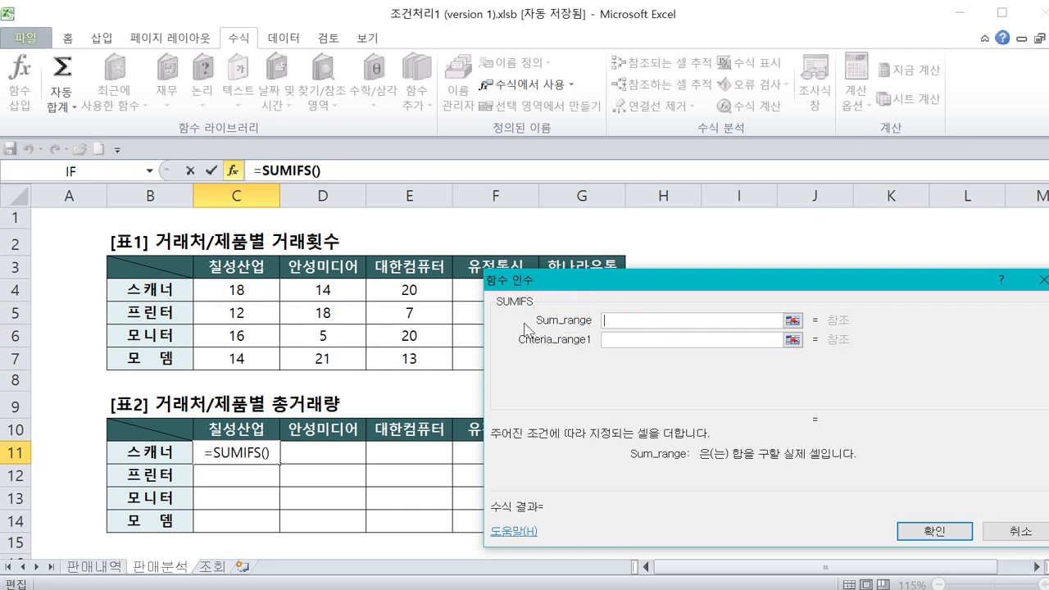
text(tn)
key(BackSpace)
key(BackSpace)
key(Hangul)
text(ㅅㅜㄹㅑㅇ)
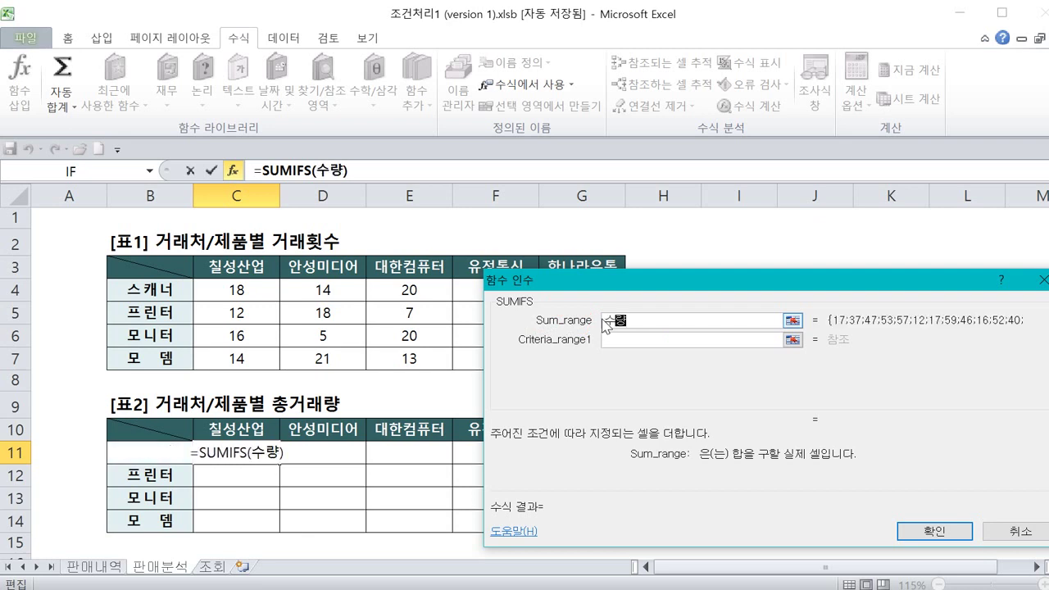
- Set the first criteria range of the SUMIFS formula to the named range 거래처
click(621, 339)
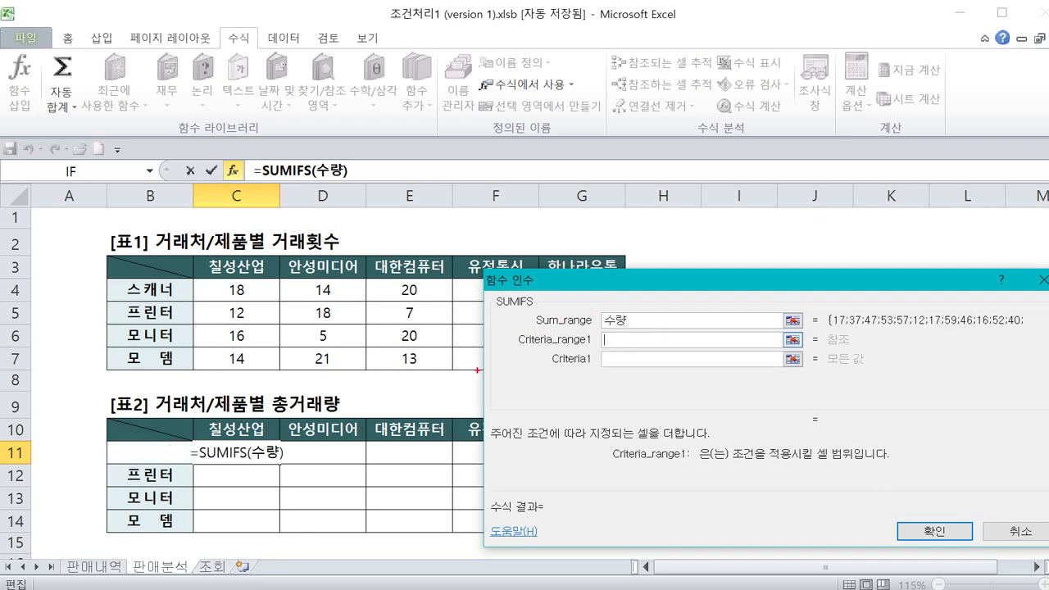
mouse_move(512, 349)
mouse_down()
mouse_move(582, 347)
mouse_move(523, 337)
mouse_up()
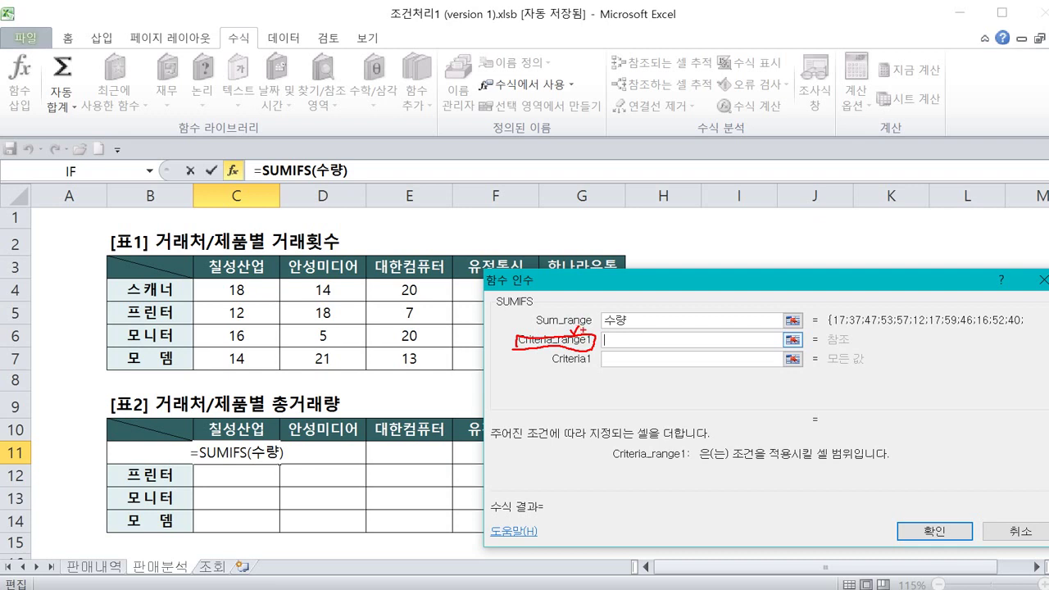
key(Escape)
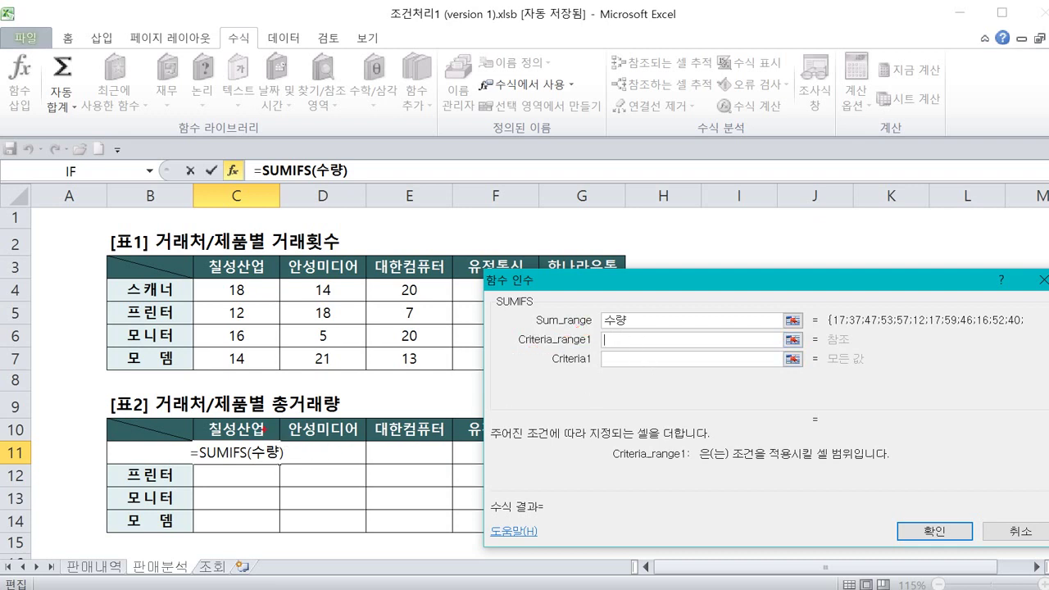
drag(225, 420, 253, 402)
text(거래처)
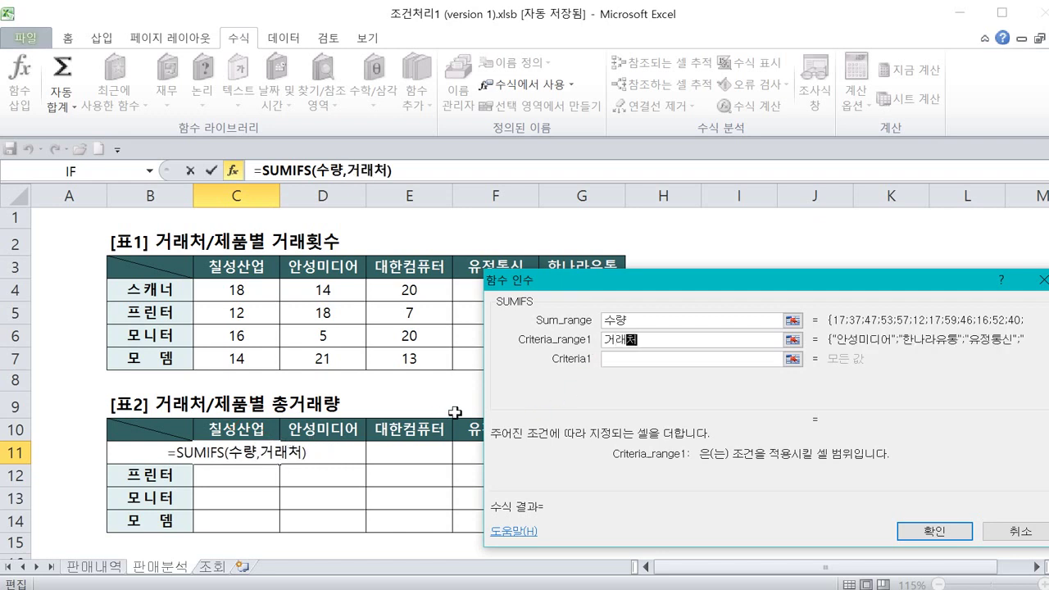
- Set the first criterion to the 칠성산업 header cell with its row locked, as C$10
click(629, 360)
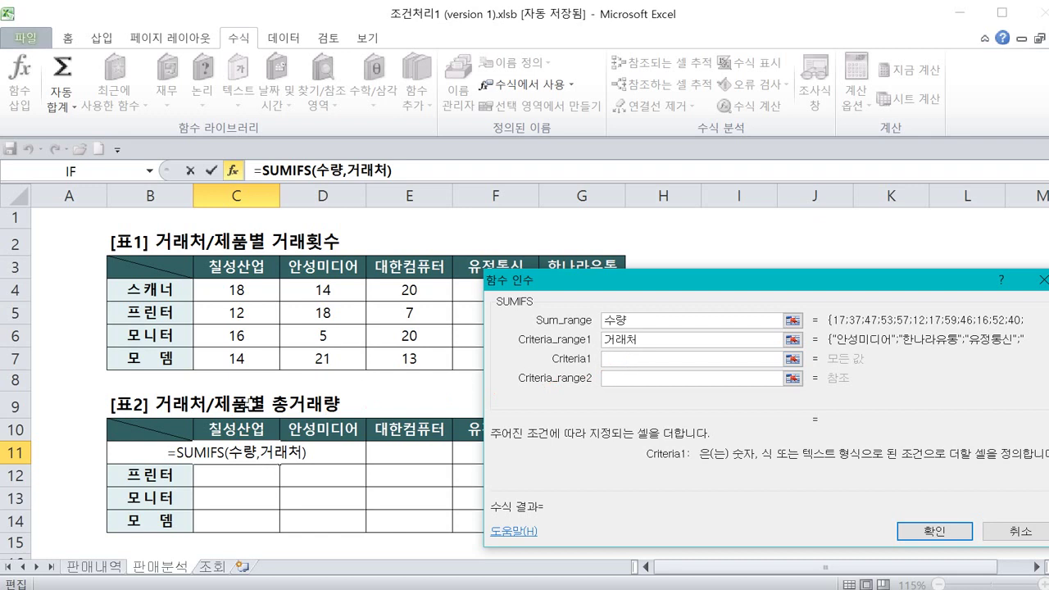
click(241, 426)
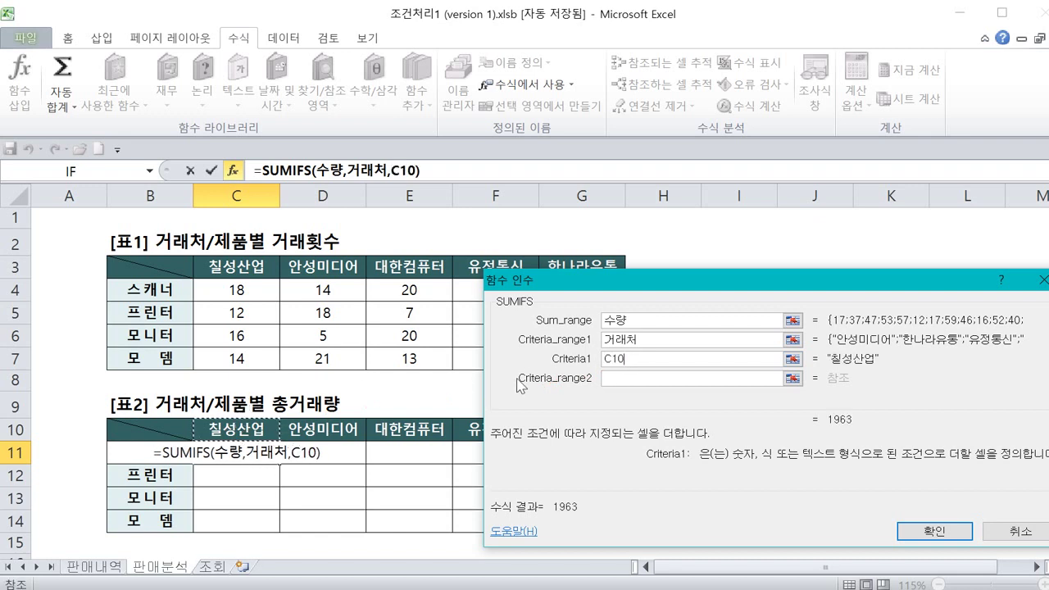
drag(636, 364, 600, 362)
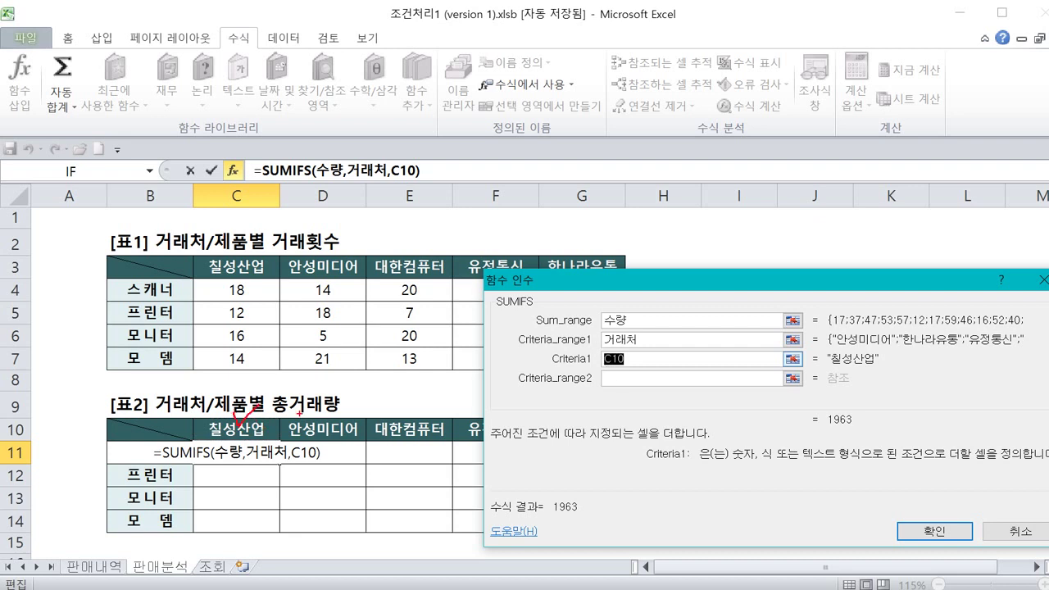
mouse_move(302, 410)
mouse_down()
mouse_move(328, 423)
mouse_move(405, 404)
mouse_up()
click(617, 361)
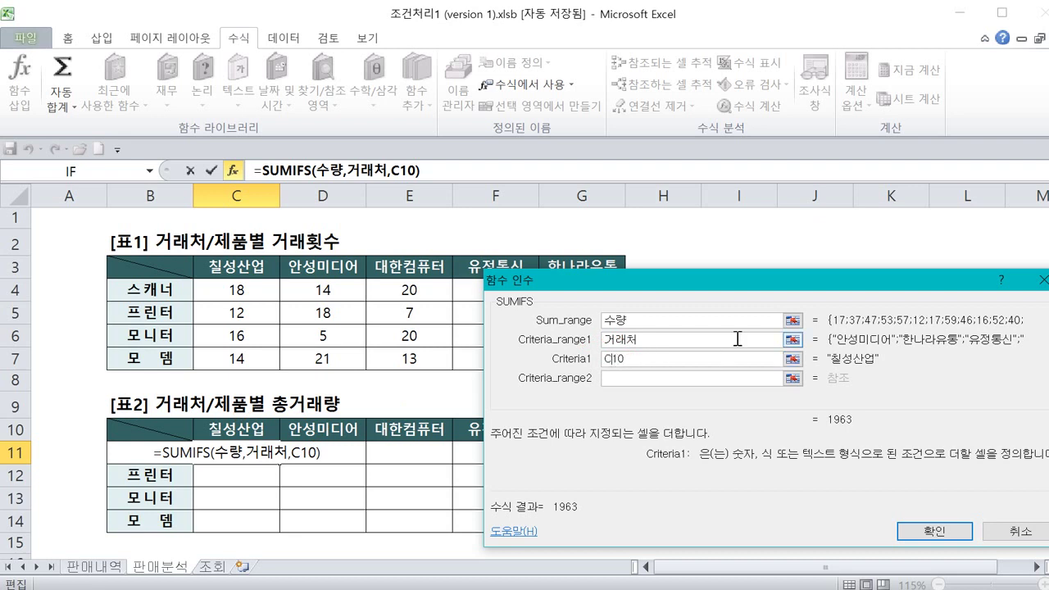
text($)
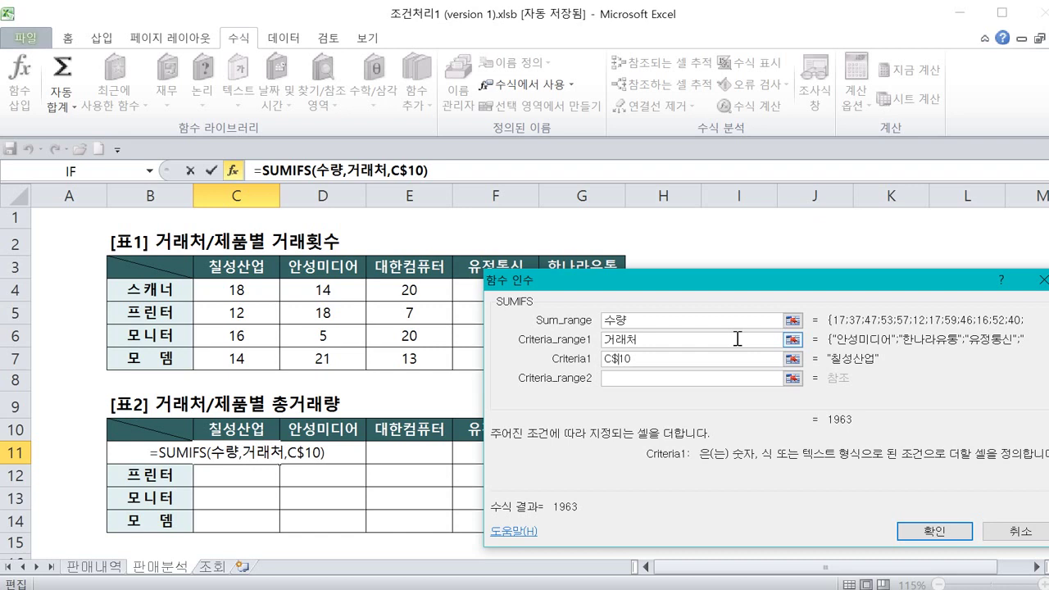
- Set the second criteria range of the SUMIFS formula to the named range 제품명
click(644, 377)
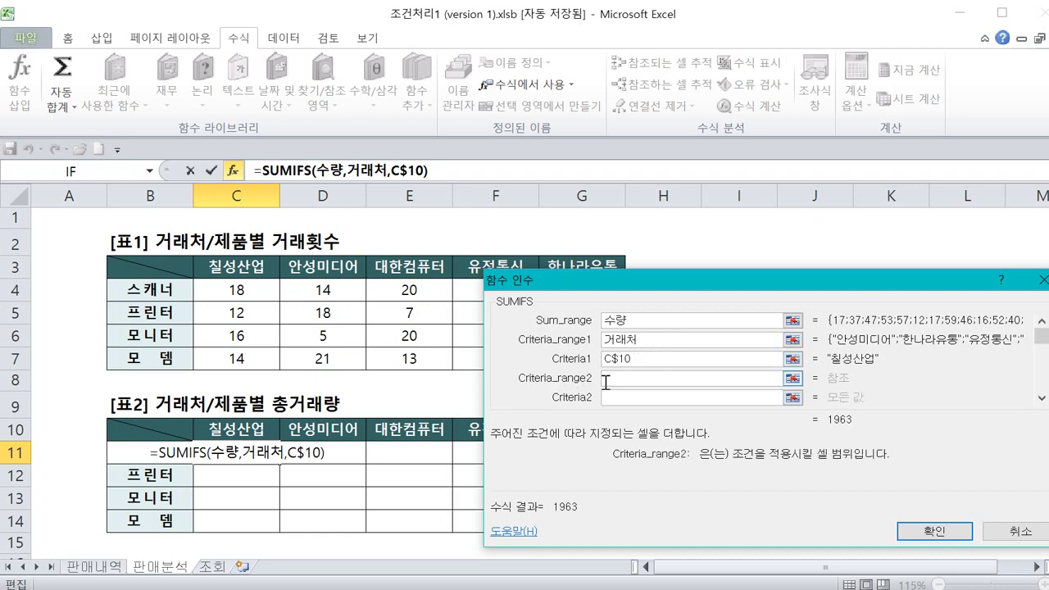
text(제)
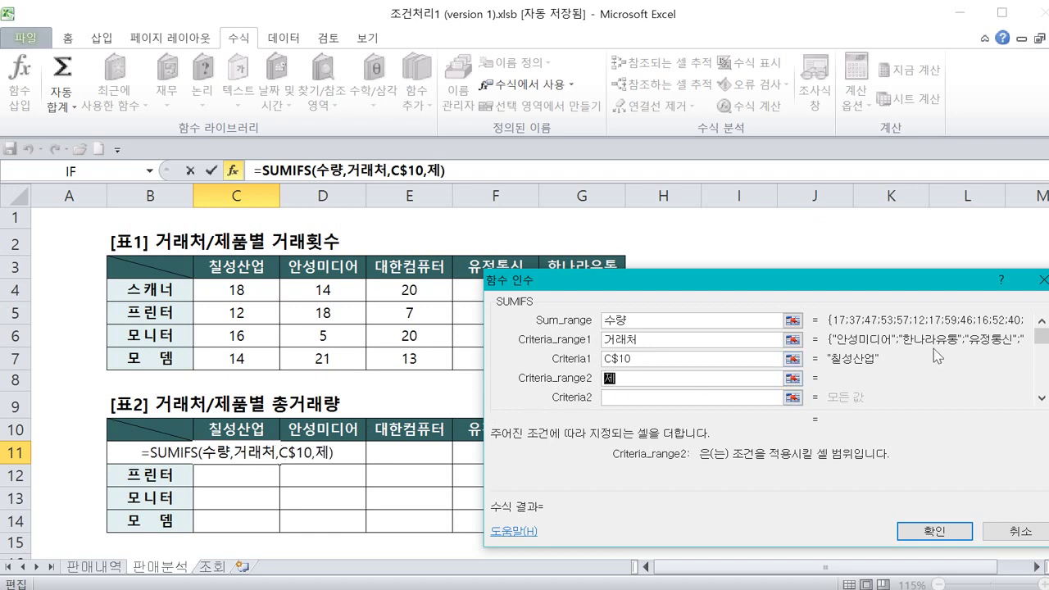
text(품며)
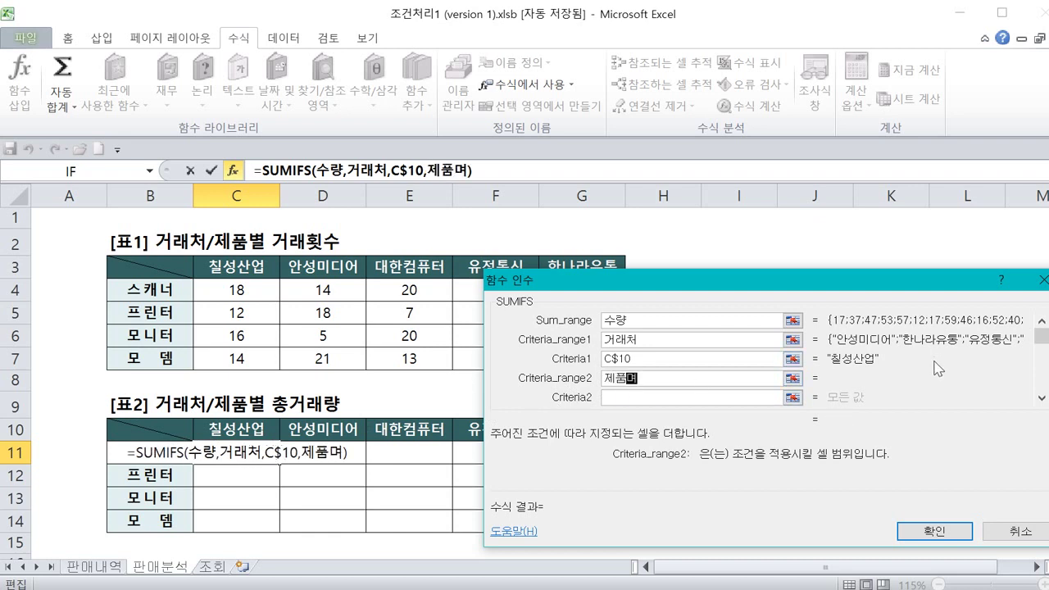
key(BackSpace)
key(BackSpace)
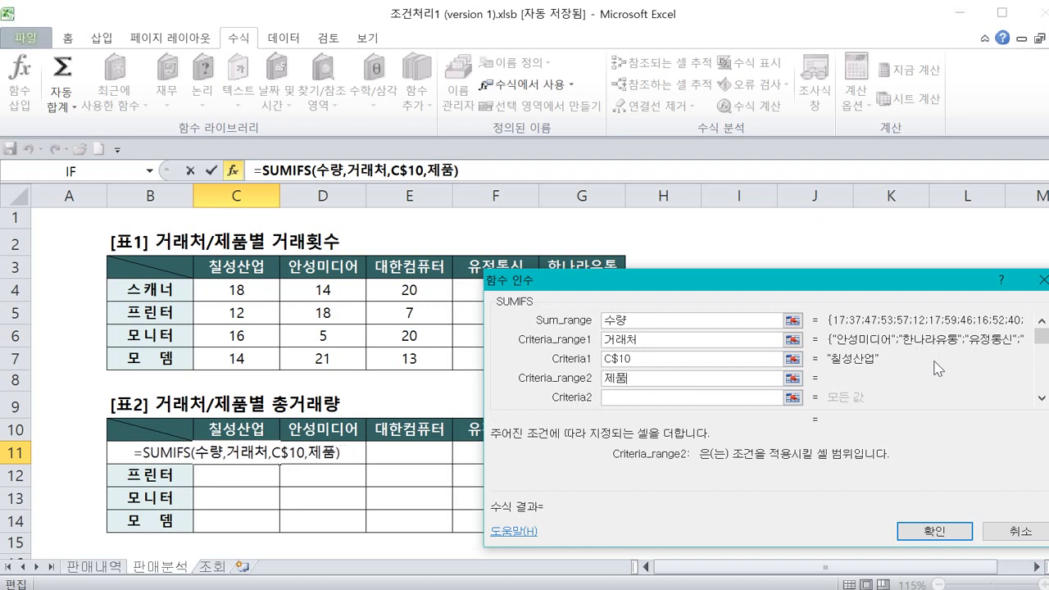
text(명)
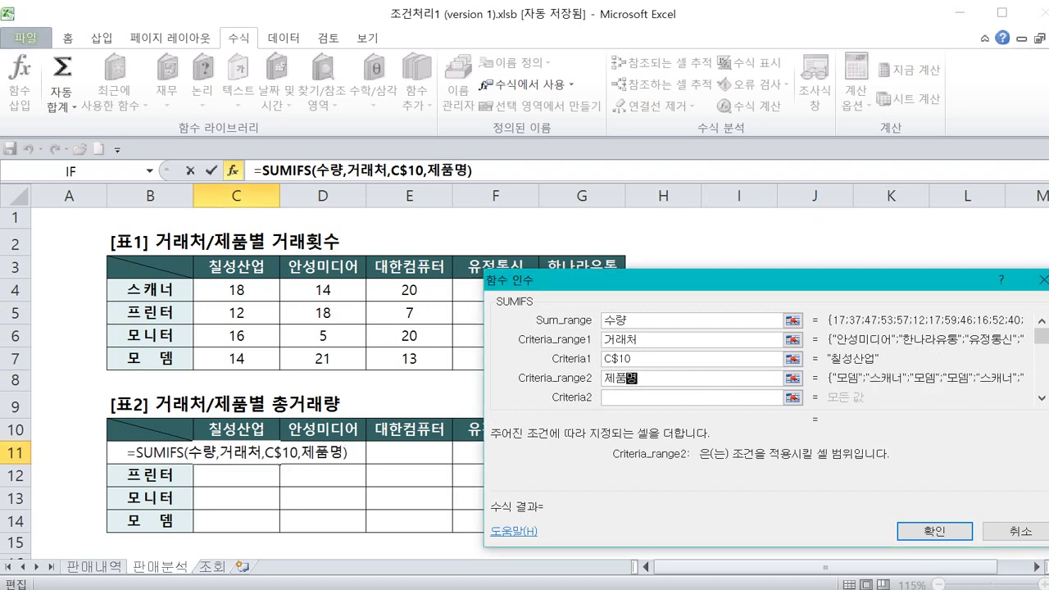
- Set the second criterion to the 스캐너 label cell, B11
mouse_move(179, 457)
mouse_down()
mouse_move(167, 459)
mouse_move(177, 432)
mouse_move(185, 449)
mouse_move(159, 440)
mouse_up()
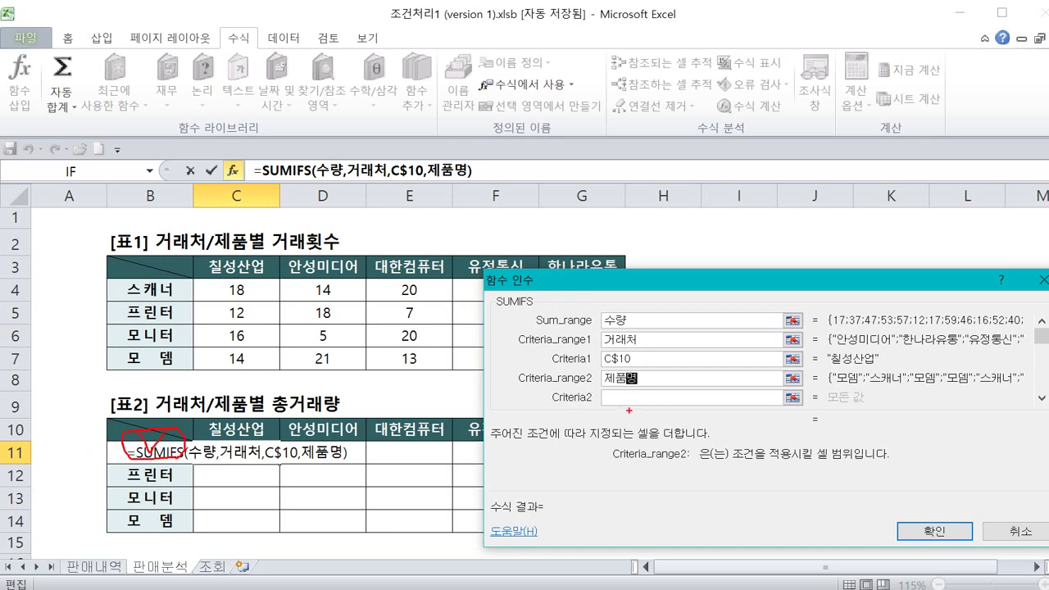
key(Escape)
click(664, 395)
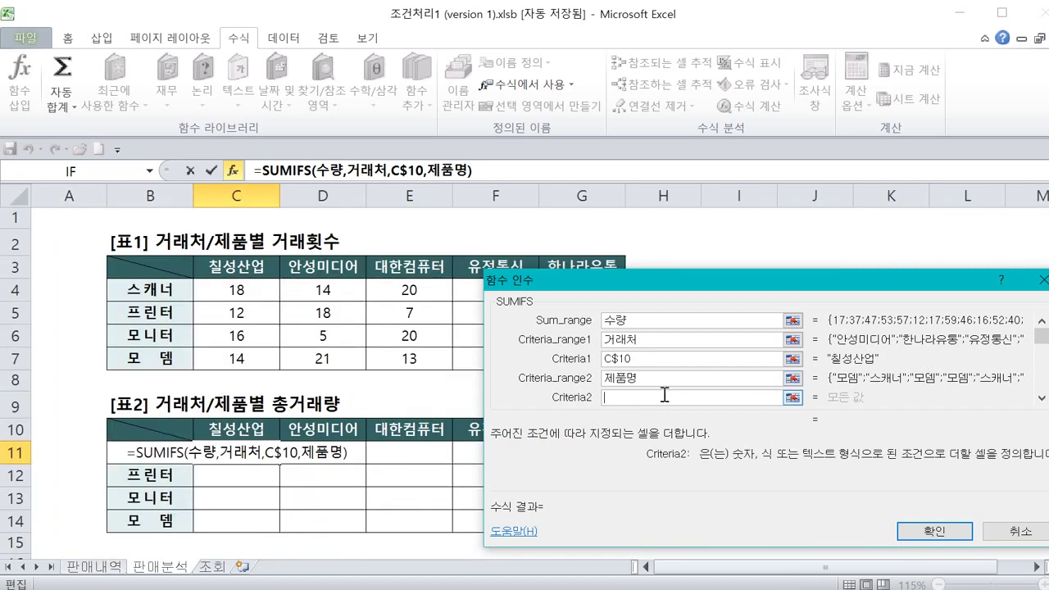
text(ㅠ)
key(BackSpace)
text(b11)
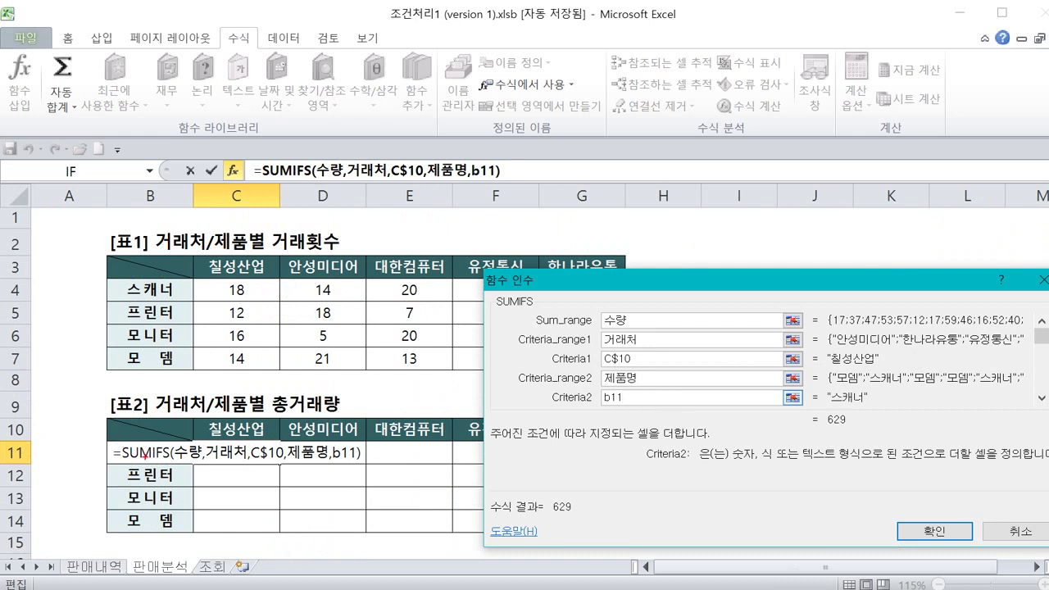
- Lock the column of the second criterion as $B11 and confirm the SUMIFS formula in C11
mouse_move(110, 447)
mouse_down()
mouse_move(141, 455)
mouse_move(135, 481)
mouse_move(167, 492)
mouse_up()
drag(89, 440, 89, 450)
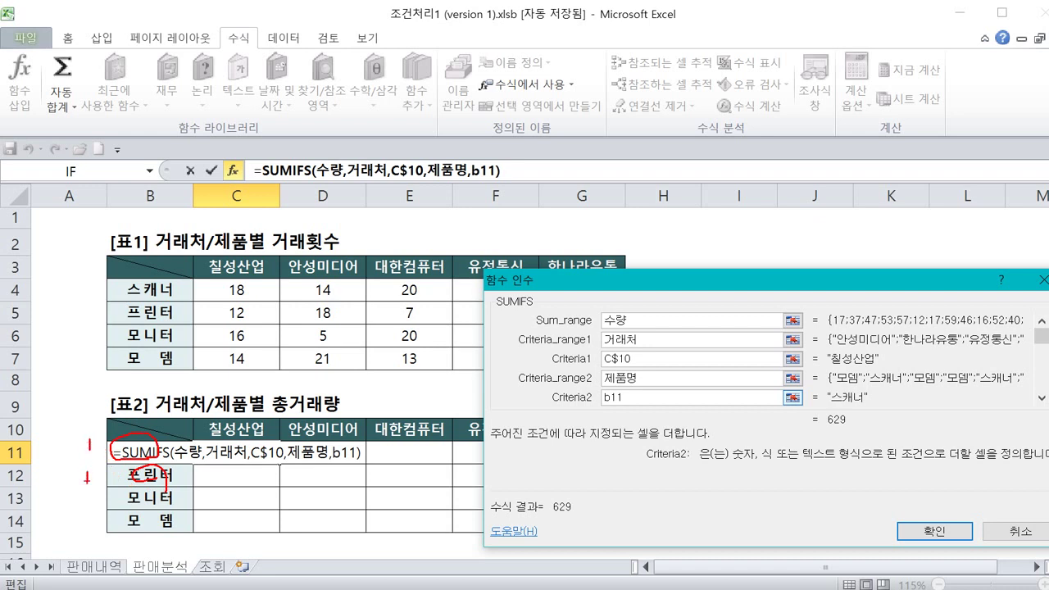
drag(87, 526, 89, 539)
key(Escape)
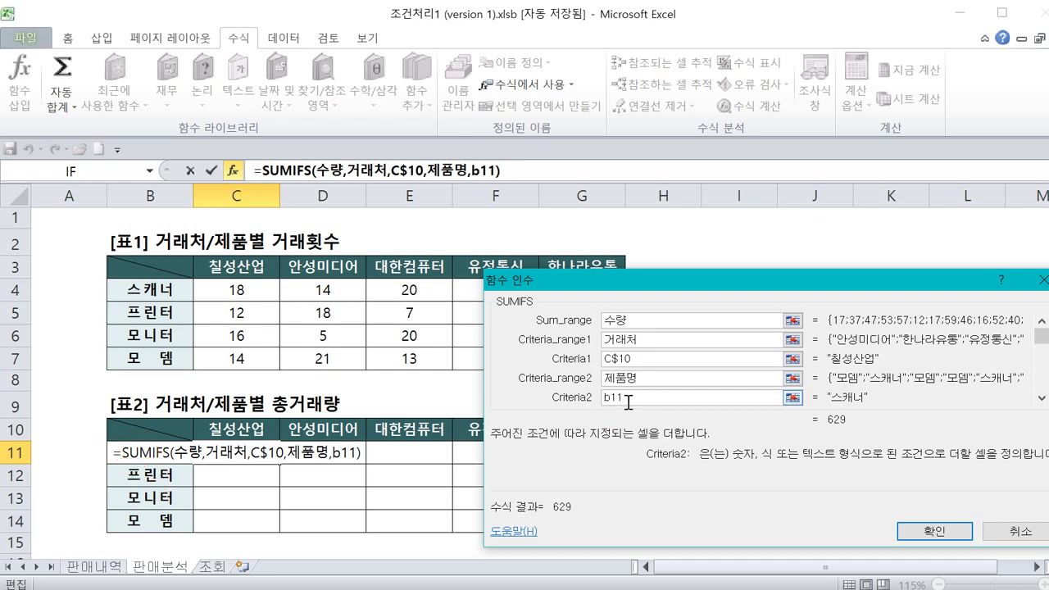
text($)
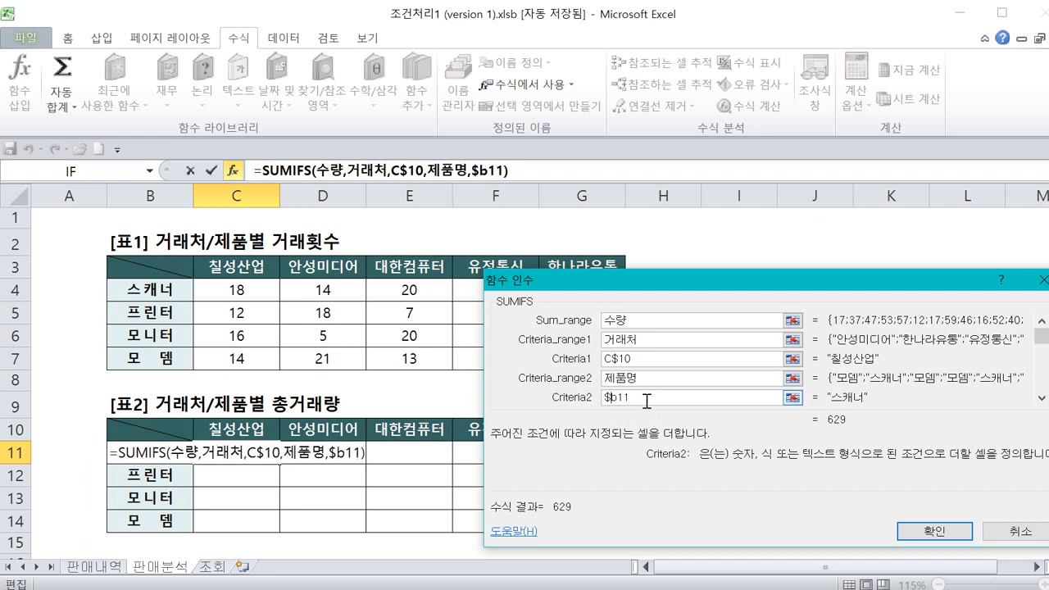
drag(633, 400, 606, 398)
click(647, 397)
click(934, 531)
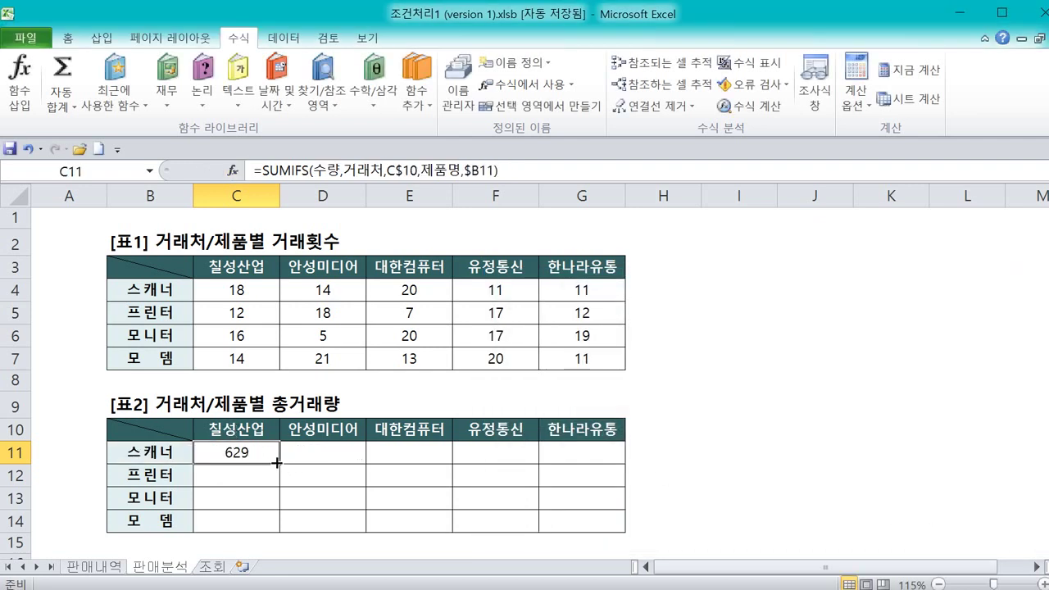
- Fill the SUMIFS formula from C11 down to row 14 and across to column G, covering the whole 총거래량 table
drag(276, 463, 279, 531)
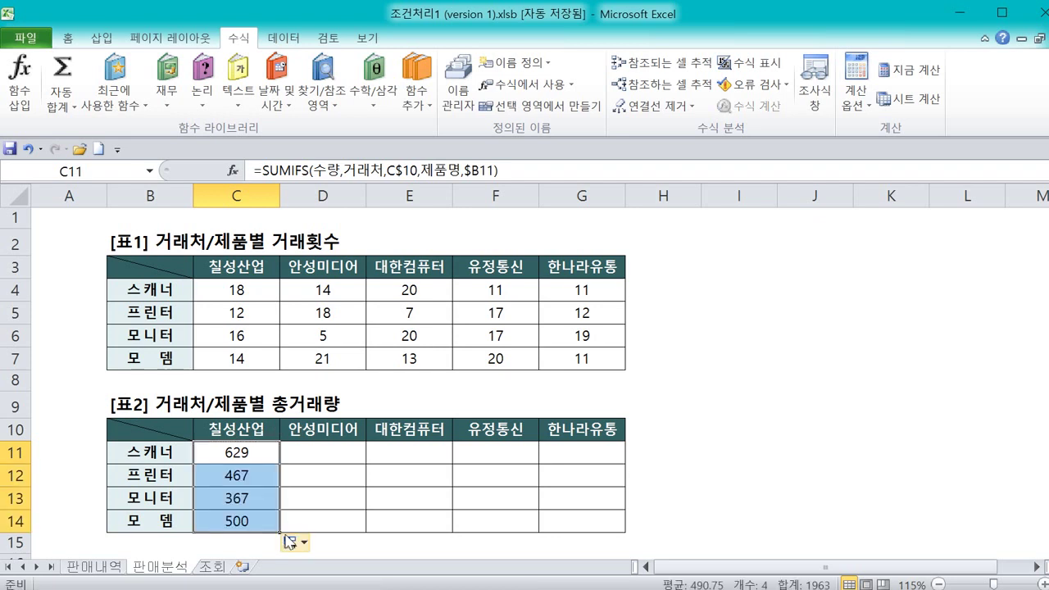
click(254, 456)
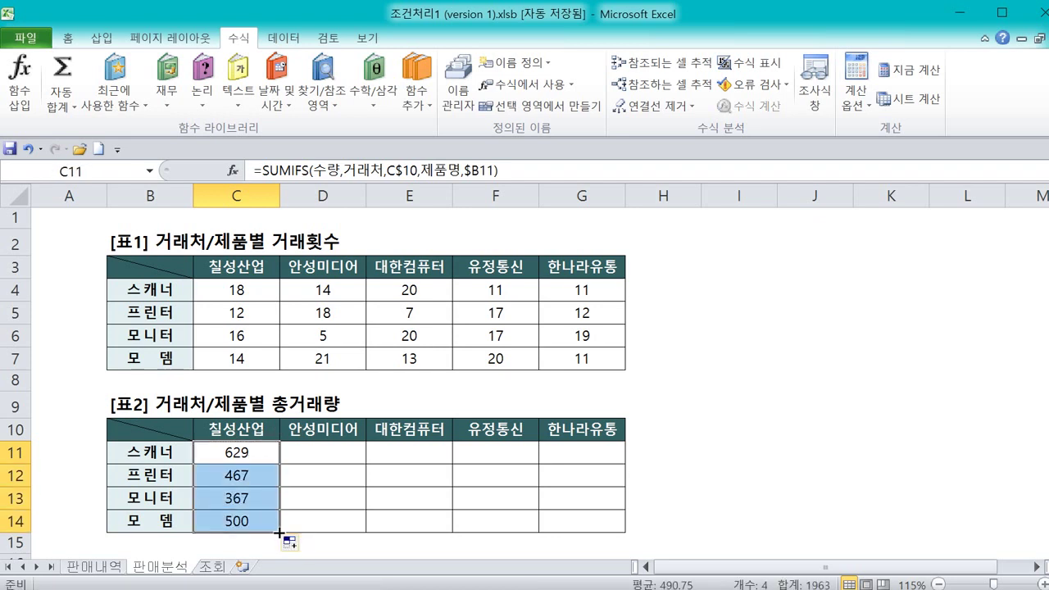
drag(279, 532, 587, 519)
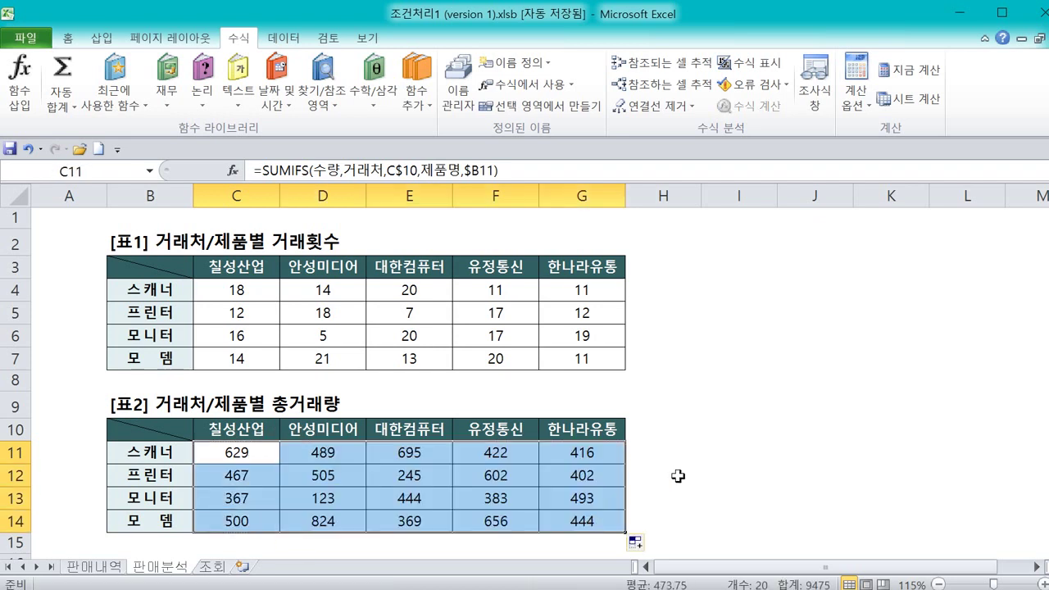
click(695, 459)
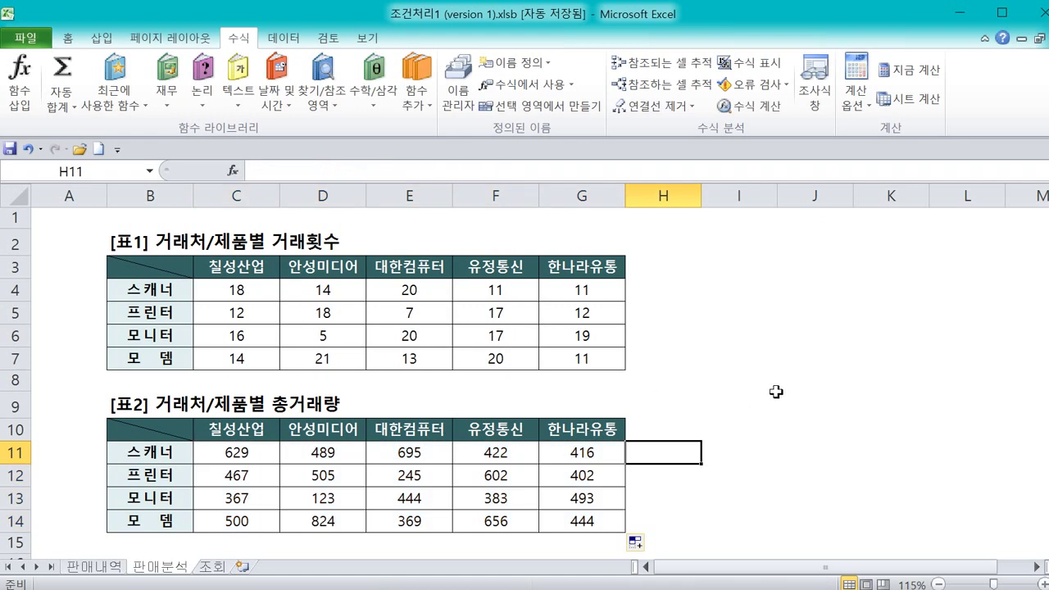
- Examine the 조회 sheet's client selection cell C4 and its 총거래금액 and 평균거래금액 columns, comparing them with the 판매내역 source data
click(211, 568)
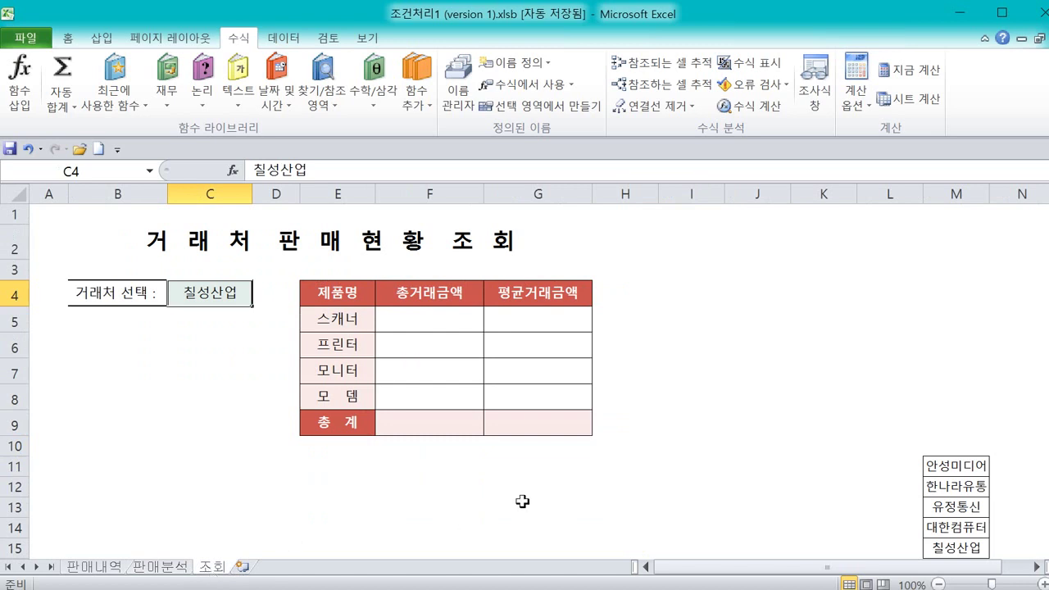
click(687, 402)
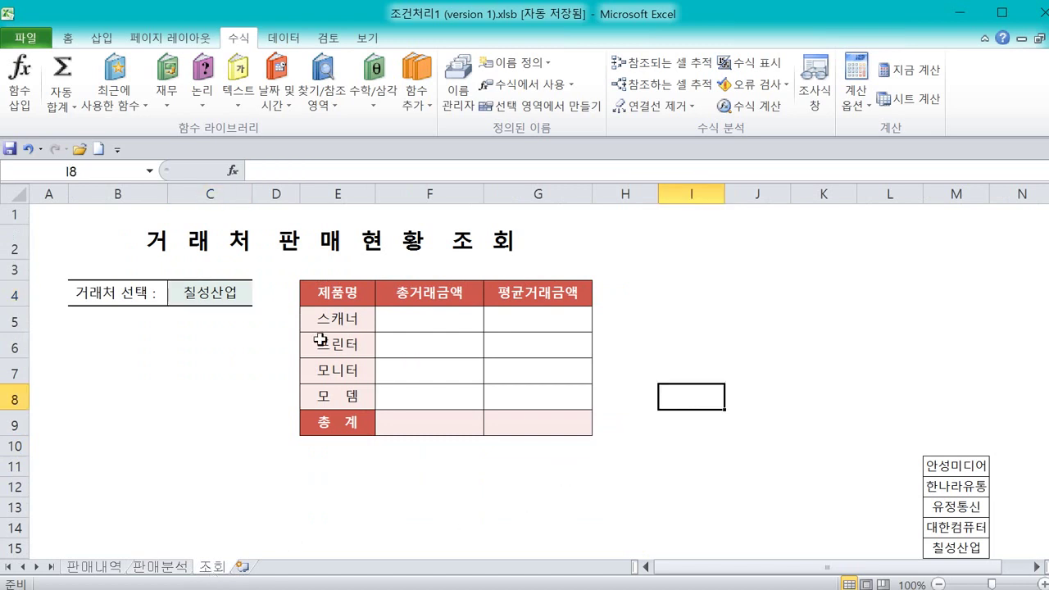
click(220, 297)
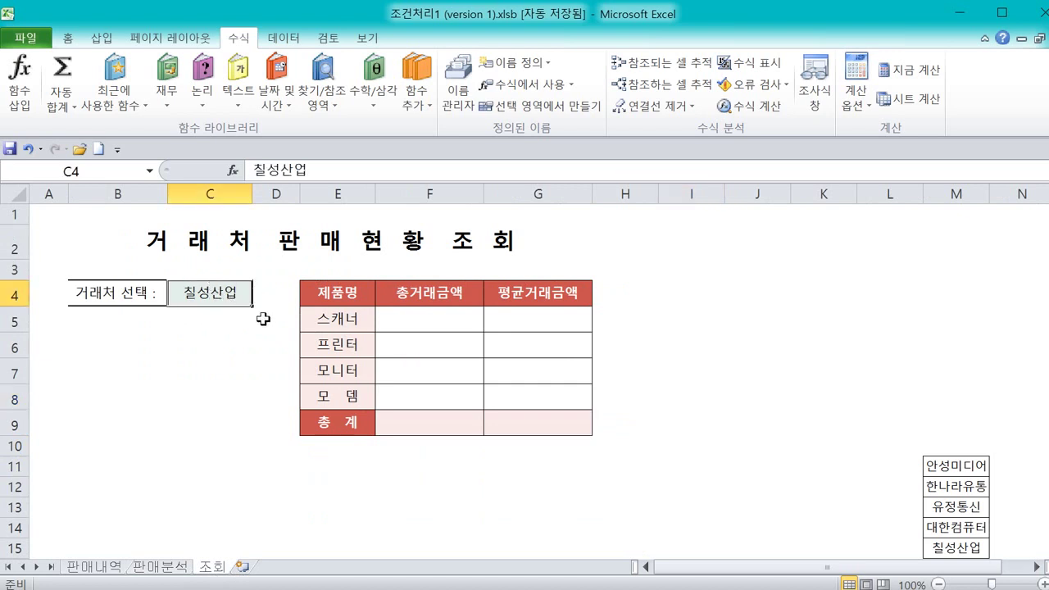
click(352, 322)
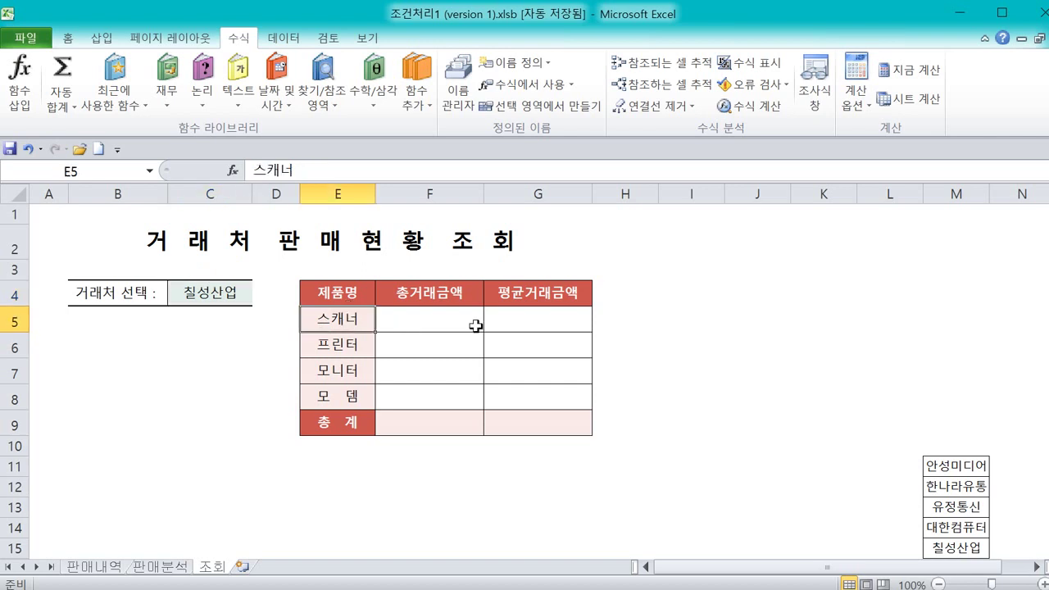
click(450, 318)
click(523, 322)
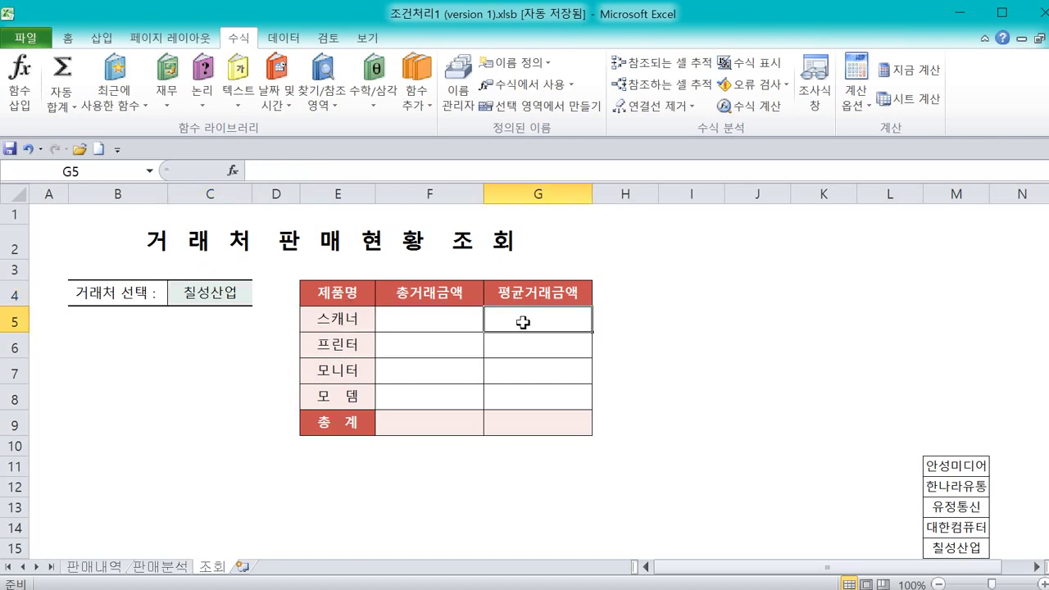
click(432, 324)
click(528, 321)
click(451, 323)
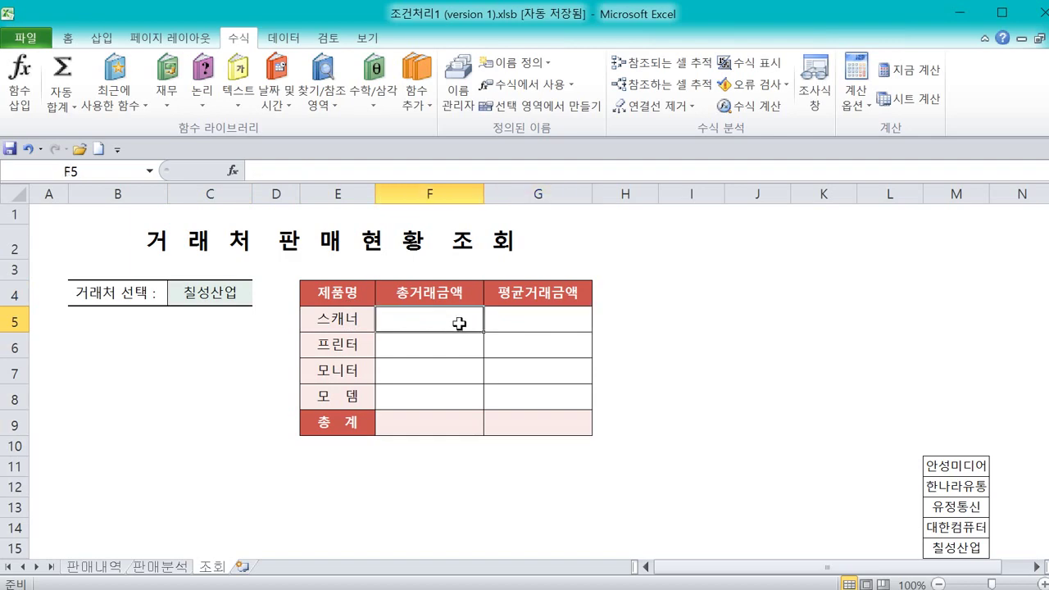
click(520, 321)
click(111, 566)
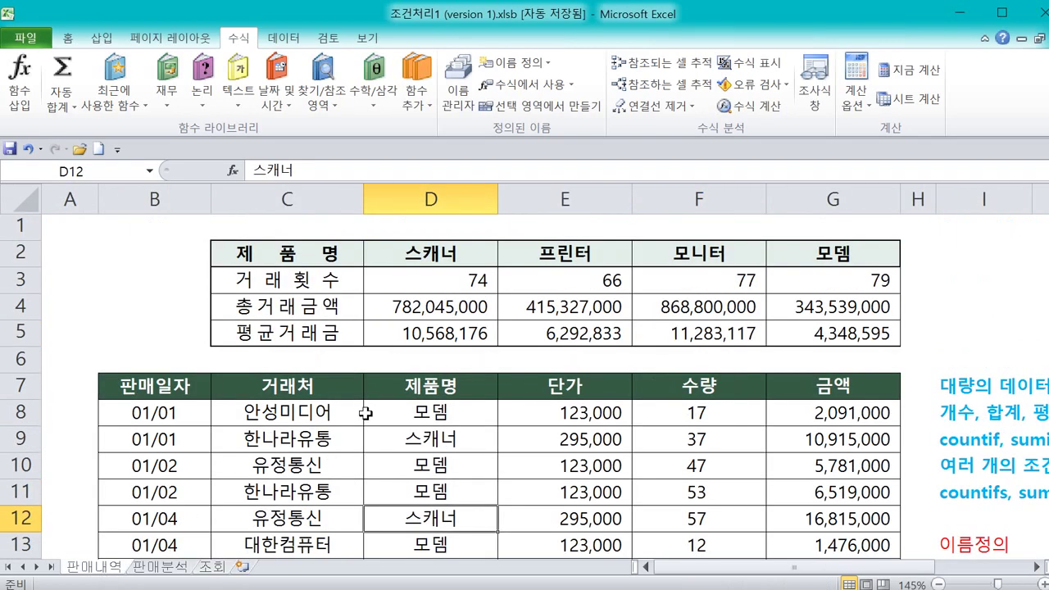
click(211, 566)
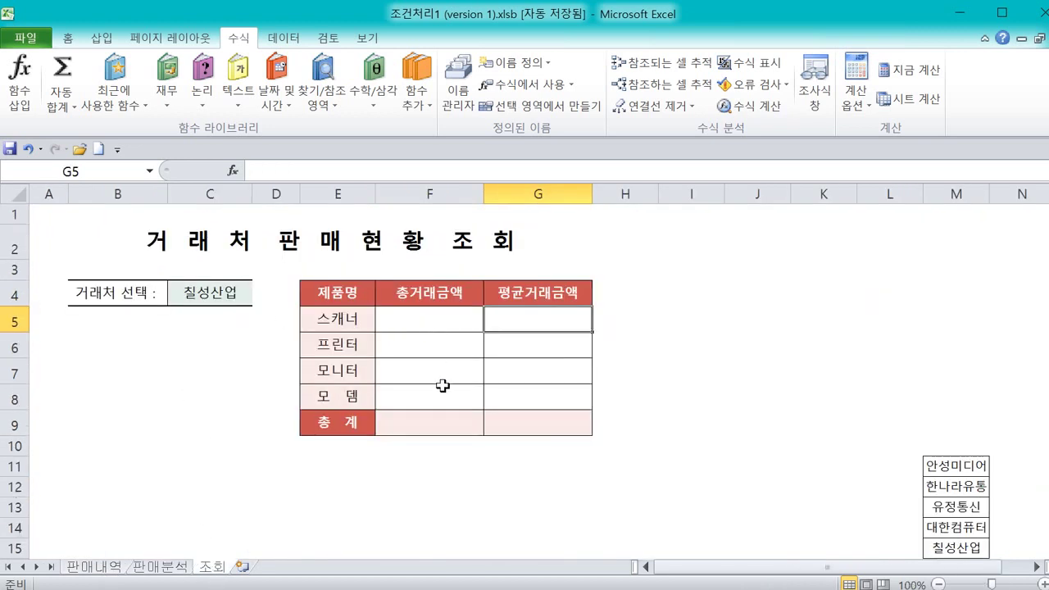
click(215, 297)
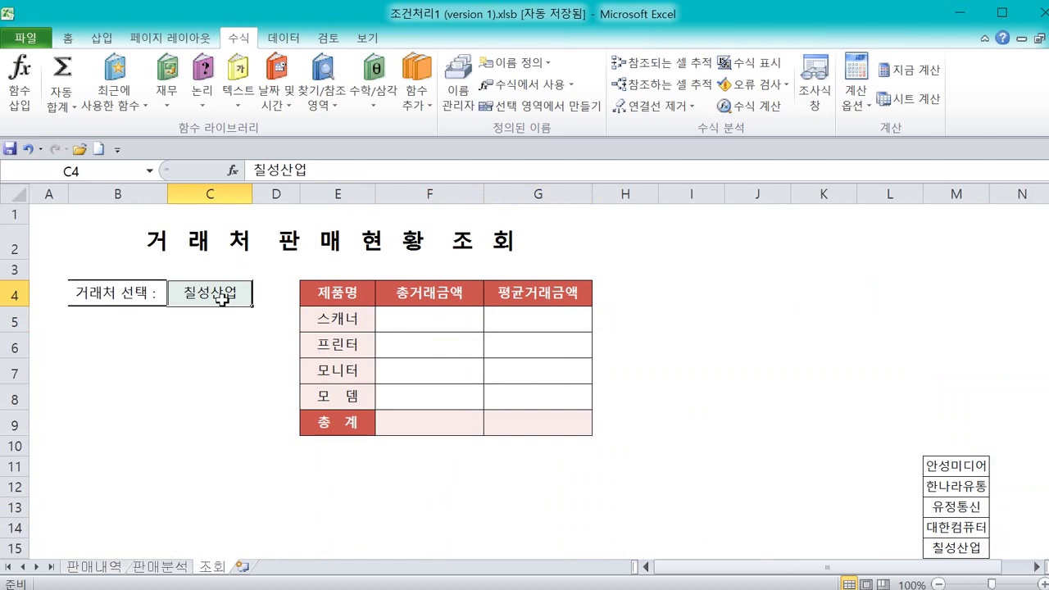
mouse_move(243, 311)
mouse_down()
mouse_move(168, 301)
mouse_move(251, 305)
mouse_up()
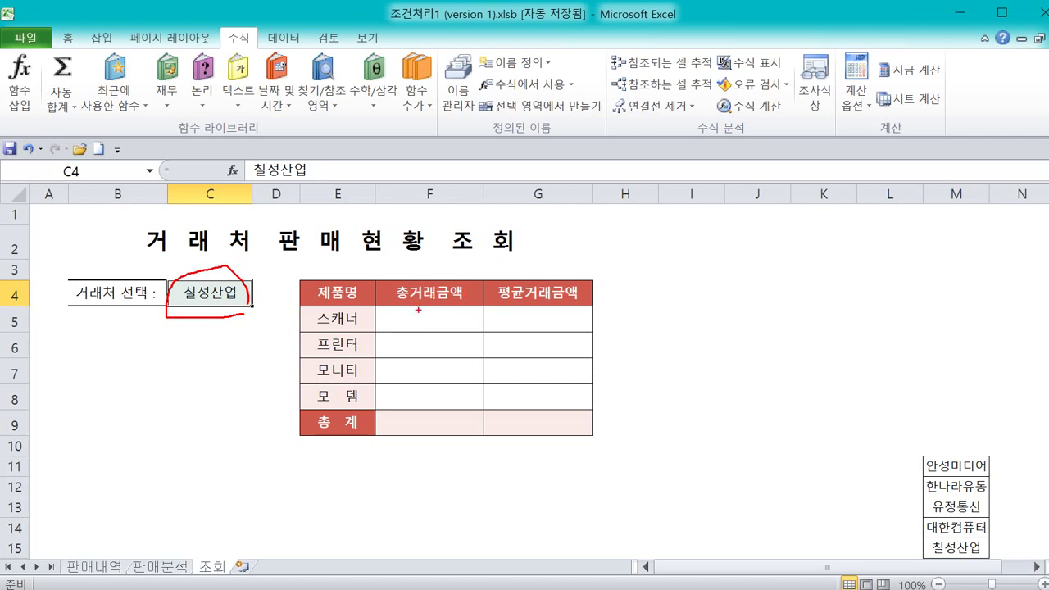
drag(434, 311, 440, 322)
drag(254, 300, 326, 329)
drag(419, 333, 433, 311)
drag(211, 310, 321, 367)
mouse_move(435, 361)
mouse_down()
mouse_move(419, 328)
mouse_move(427, 345)
mouse_up()
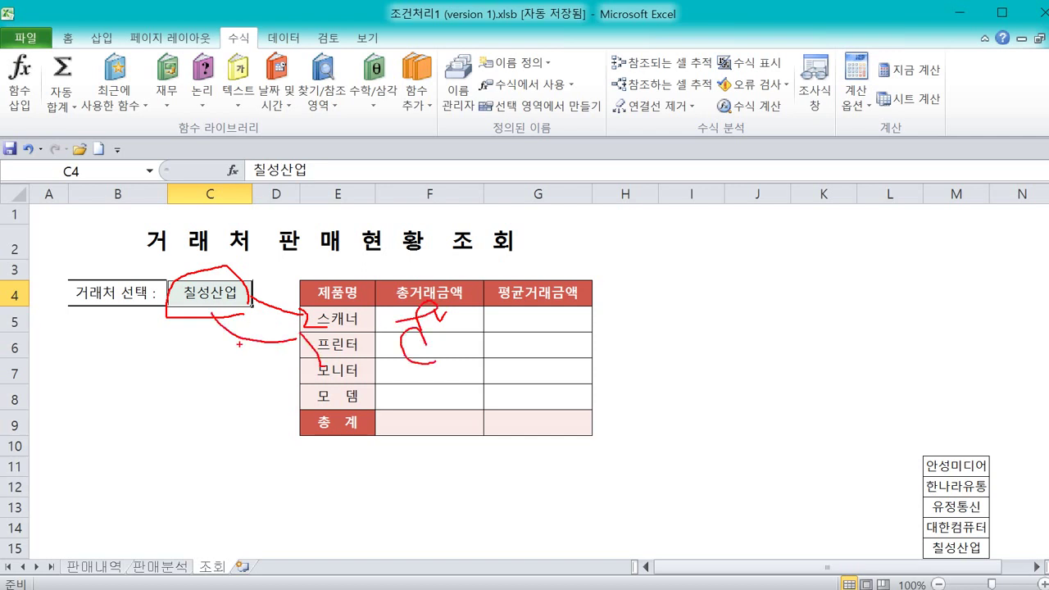
mouse_move(216, 314)
mouse_down()
mouse_move(250, 373)
mouse_move(346, 384)
mouse_up()
mouse_move(447, 384)
mouse_down()
mouse_move(408, 389)
mouse_move(444, 381)
mouse_up()
mouse_move(212, 283)
mouse_down()
mouse_move(236, 277)
mouse_move(342, 328)
mouse_move(392, 321)
mouse_up()
mouse_move(523, 326)
mouse_down()
mouse_move(525, 301)
mouse_move(541, 313)
mouse_up()
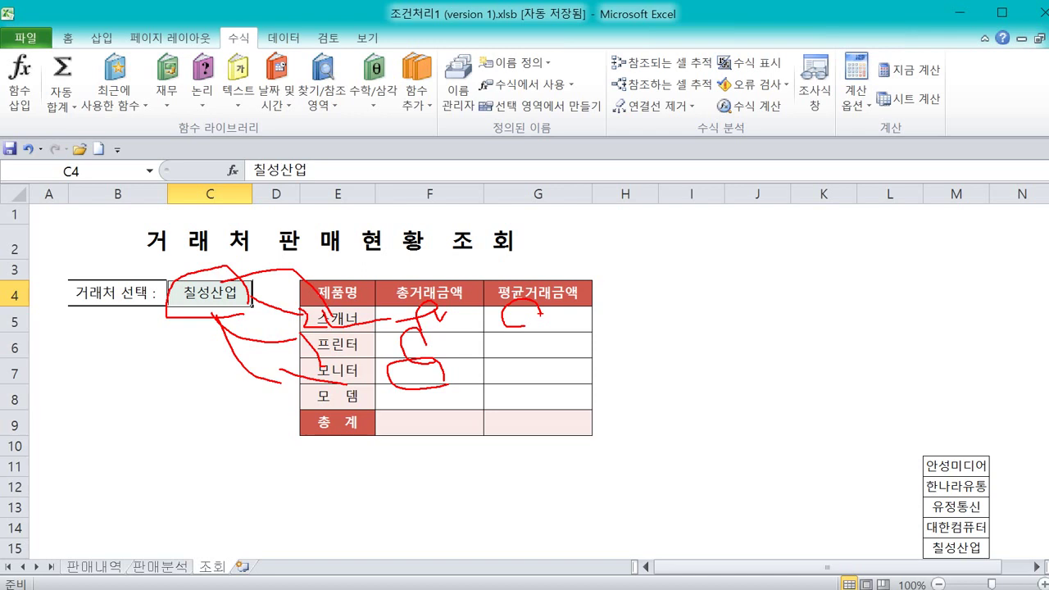
key(Escape)
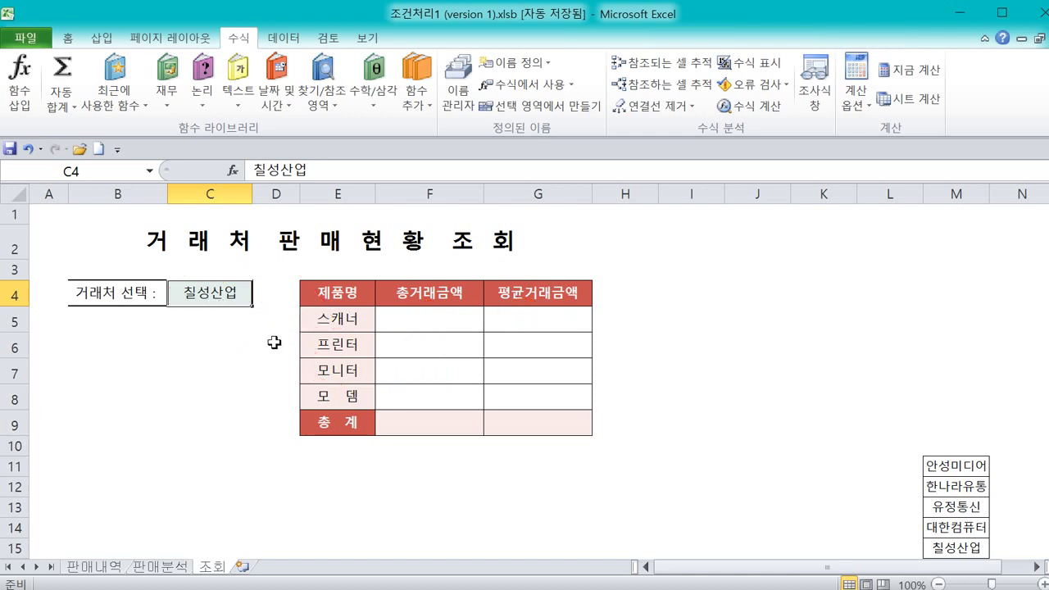
- Review the source columns on the 판매내역 sheet and the 판매분석 summaries, then return to cell F5 on the 조회 sheet
click(402, 317)
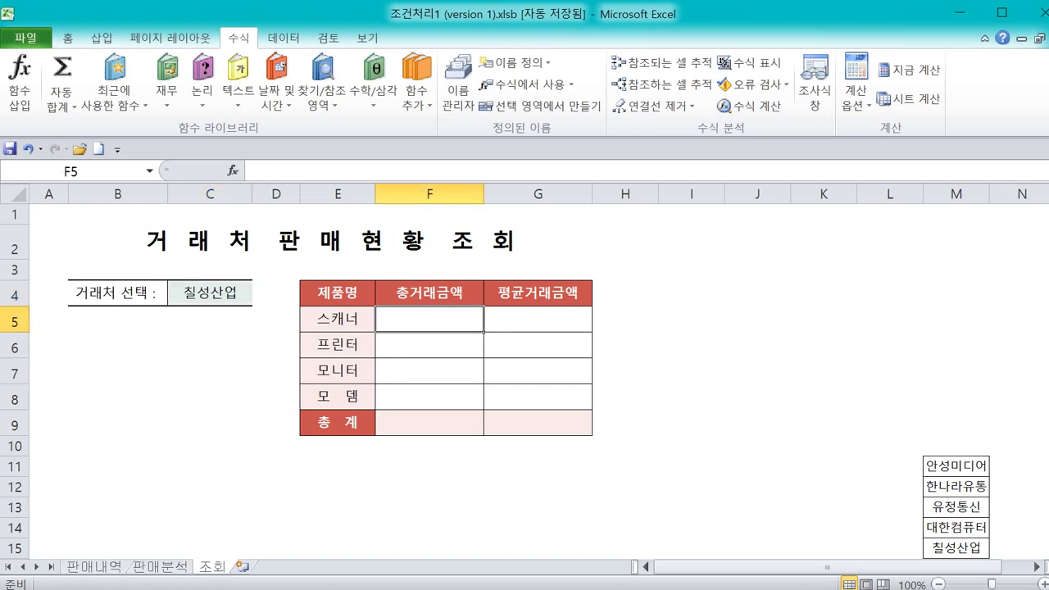
click(108, 568)
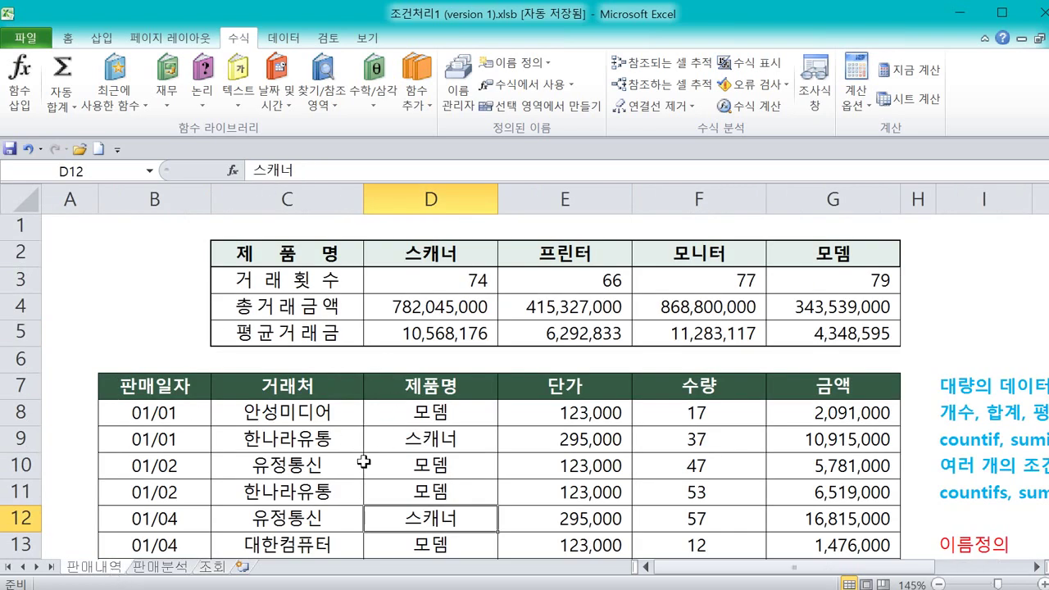
drag(332, 400, 327, 492)
drag(400, 401, 423, 492)
drag(562, 412, 562, 438)
drag(698, 385, 668, 438)
click(159, 566)
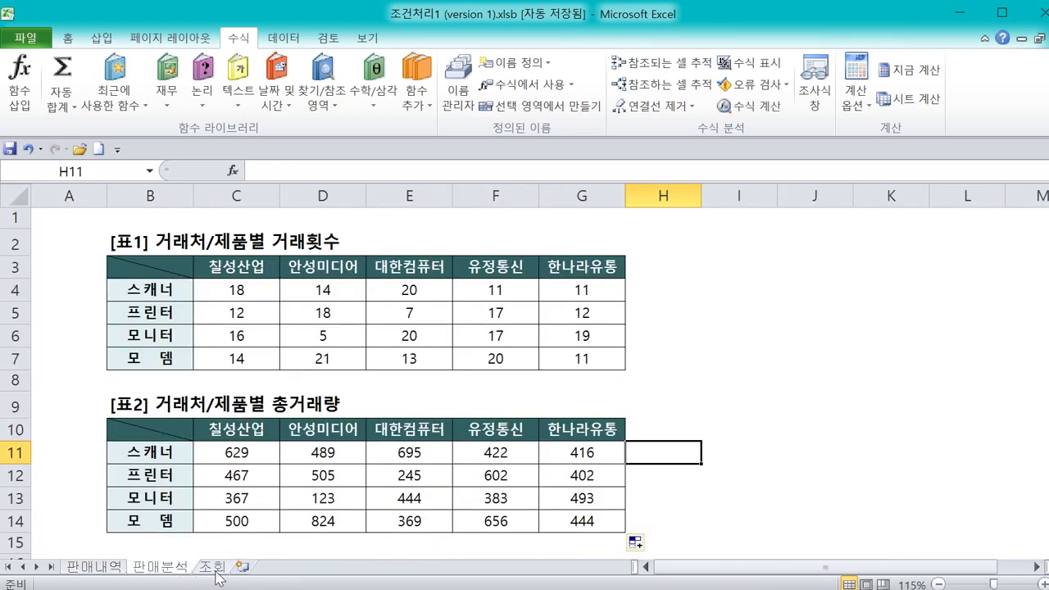
click(213, 566)
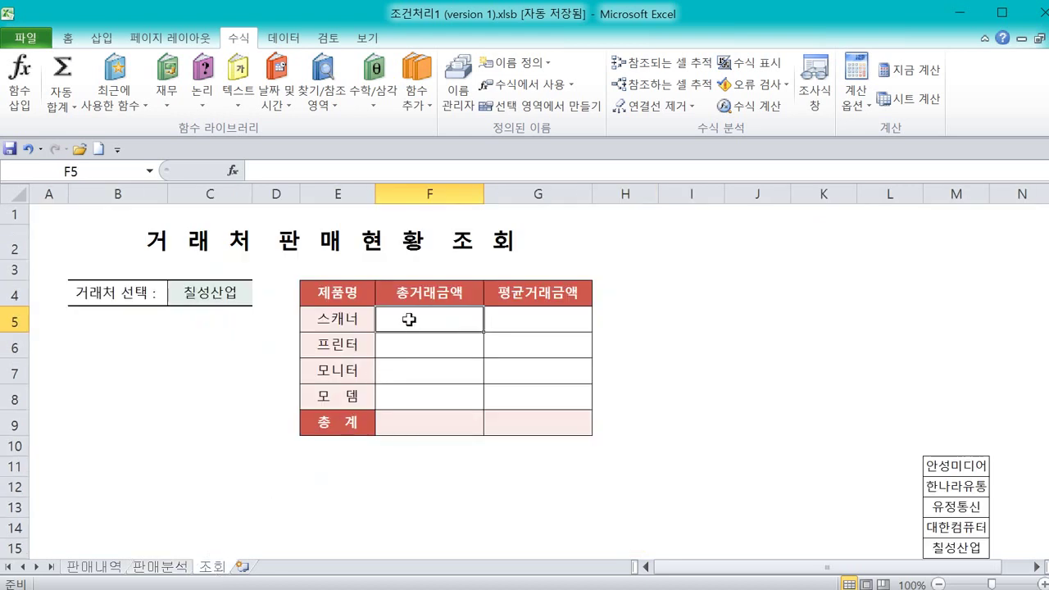
- Start a SUMIFS formula in F5, the 총거래금액 cell for 스캐너
text(=)
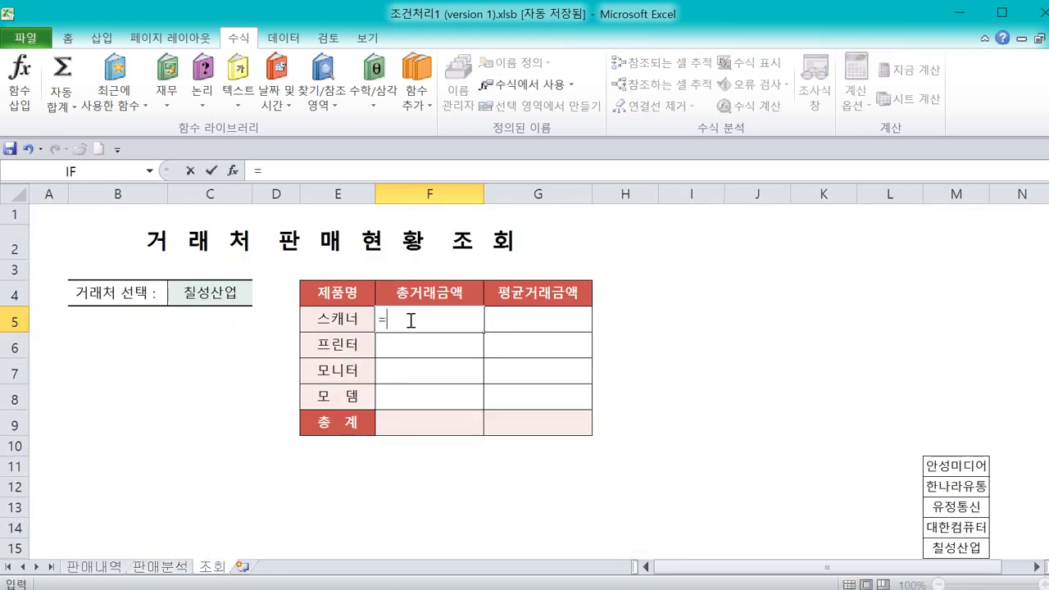
mouse_move(239, 307)
mouse_down()
mouse_move(181, 318)
mouse_move(245, 256)
mouse_move(246, 331)
mouse_up()
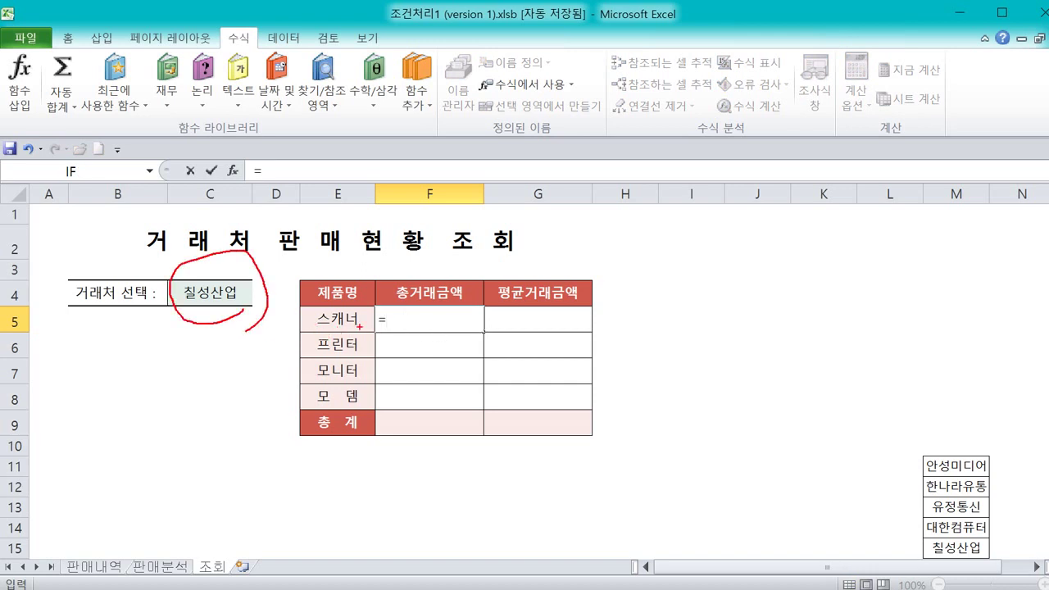
mouse_move(366, 333)
mouse_down()
mouse_move(308, 310)
mouse_move(346, 315)
mouse_up()
drag(244, 281, 323, 293)
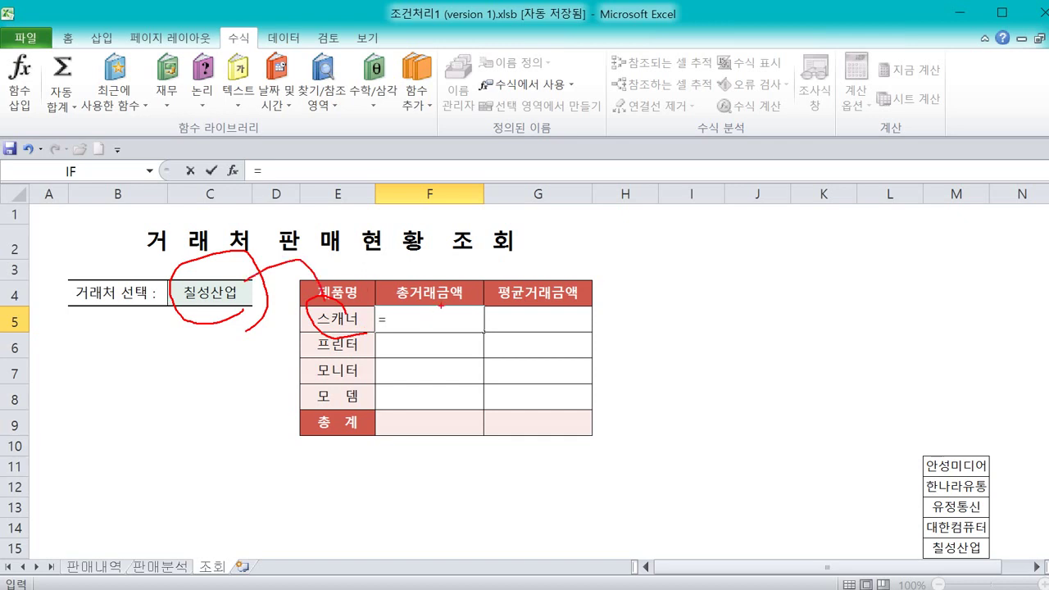
key(Escape)
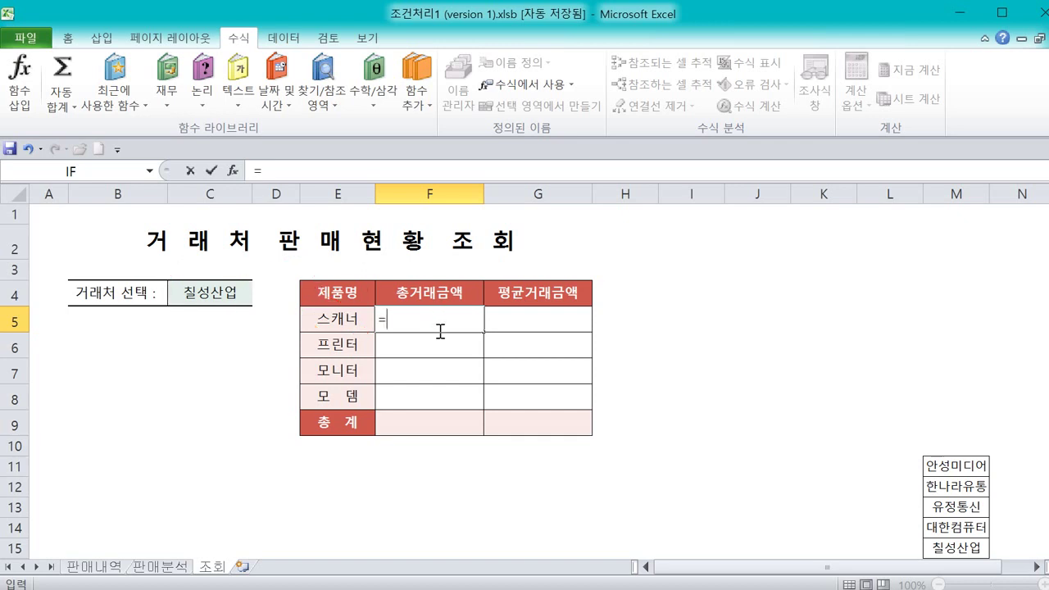
text(su)
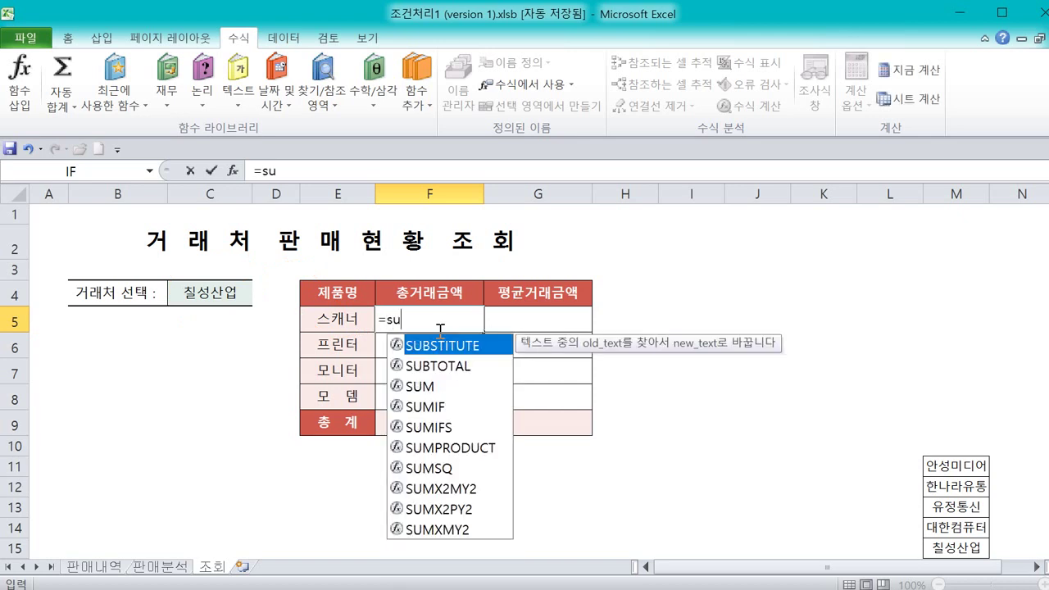
text(mifs)
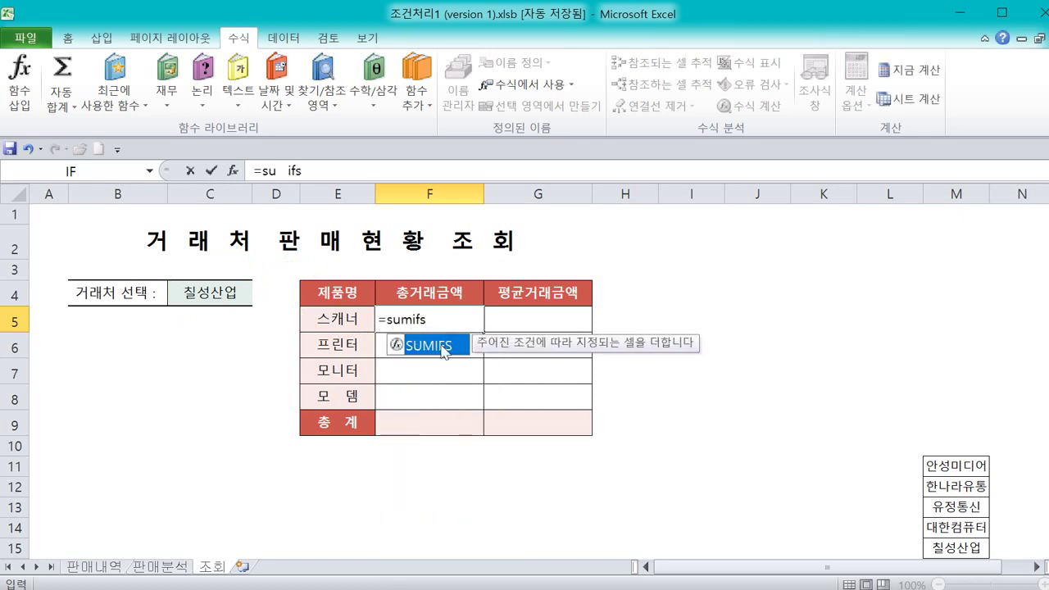
double_click(444, 348)
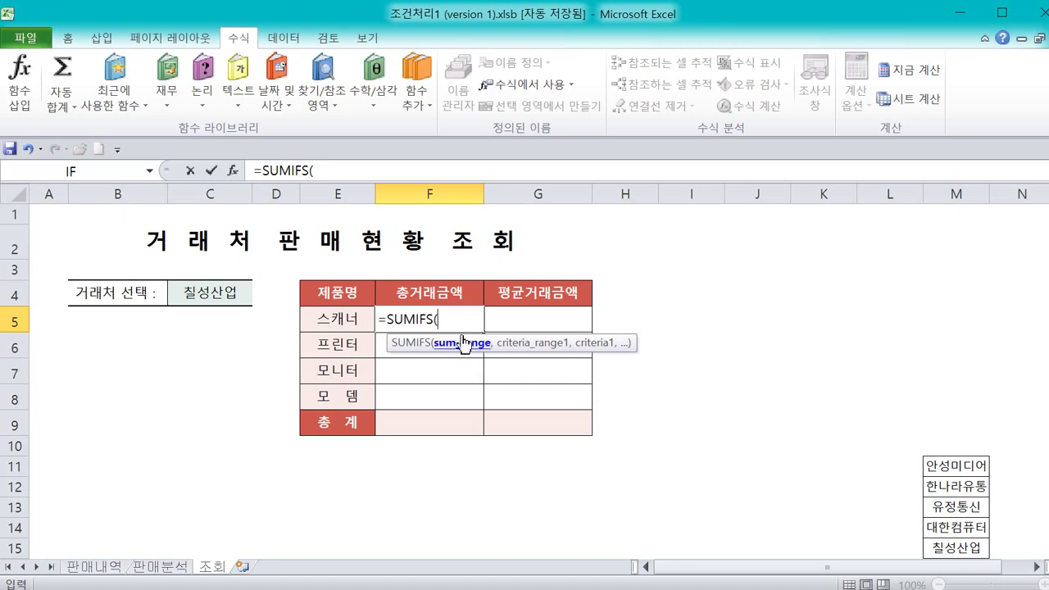
text(rmao)
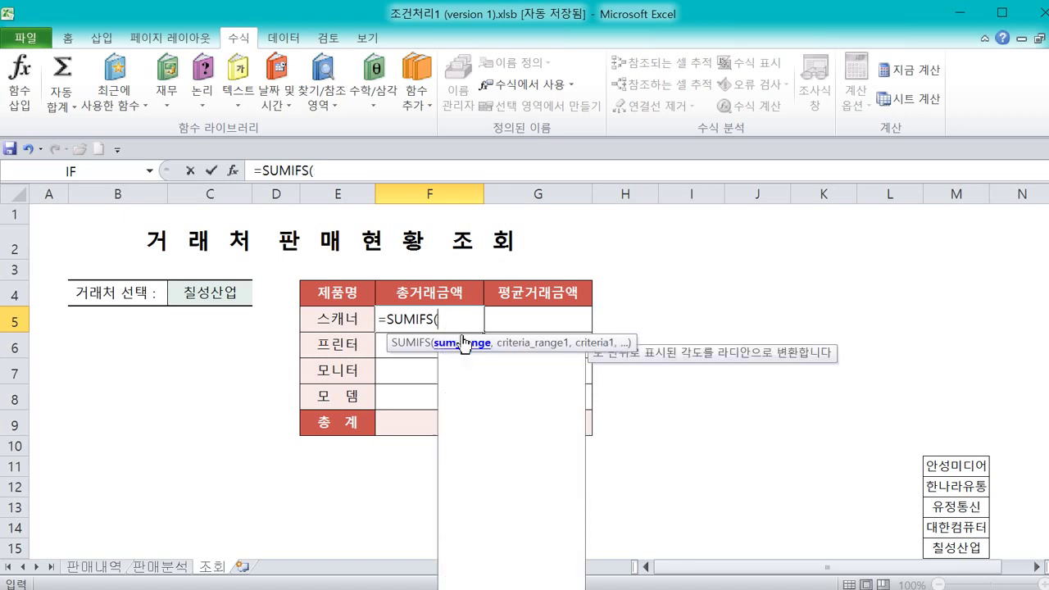
key(BackSpace)
key(BackSpace)
key(BackSpace)
key(BackSpace)
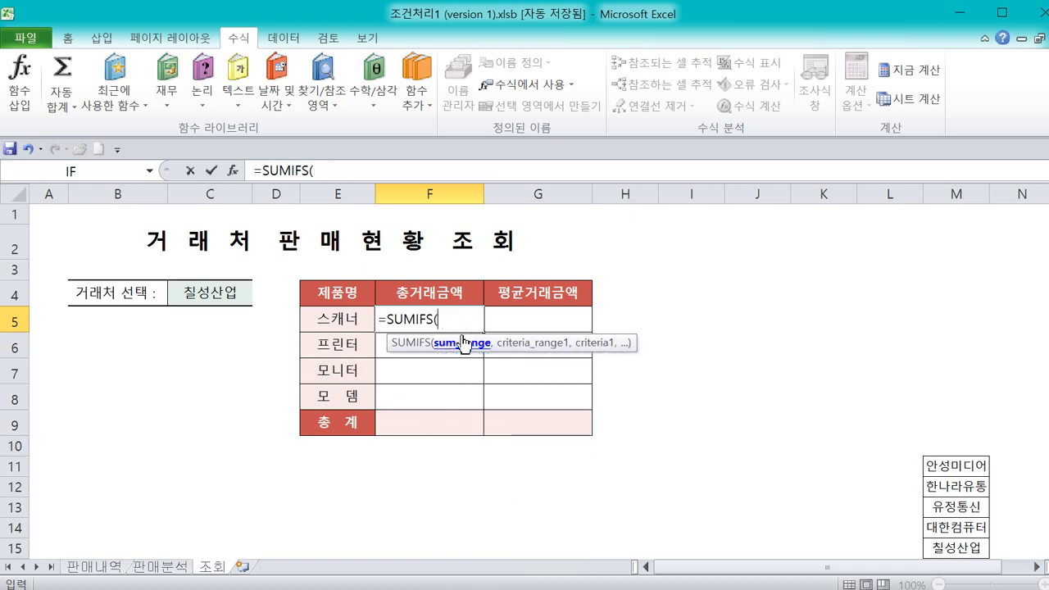
text(금ㅇㅐㄱ)
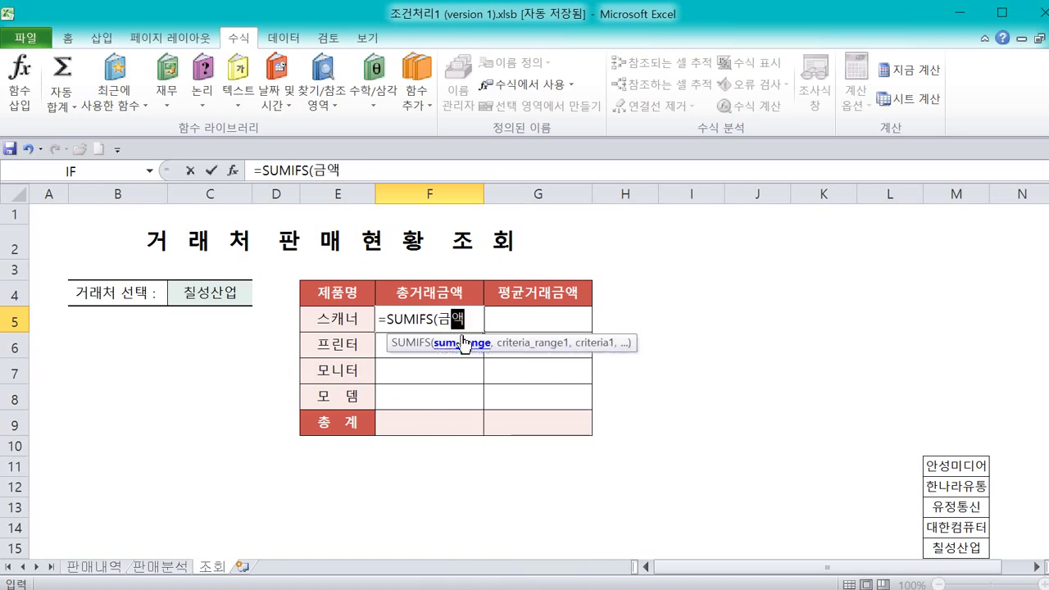
key(BackSpace)
key(BackSpace)
key(BackSpace)
key(BackSpace)
- Open the function arguments for the SUMIFS formula in F5 and reposition the dialog over the sheet
click(233, 170)
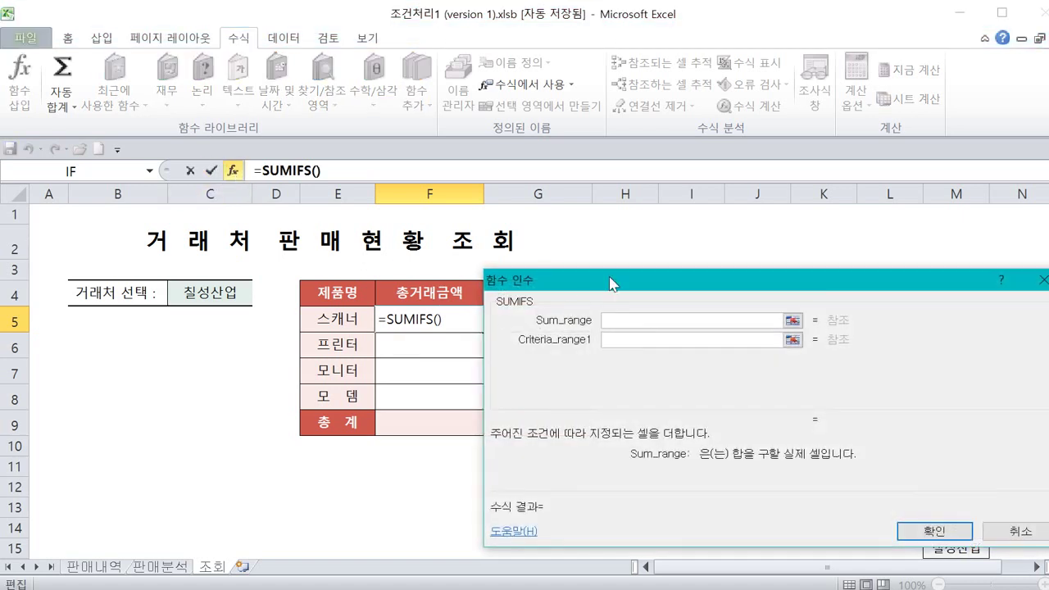
drag(611, 283, 615, 303)
text(2)
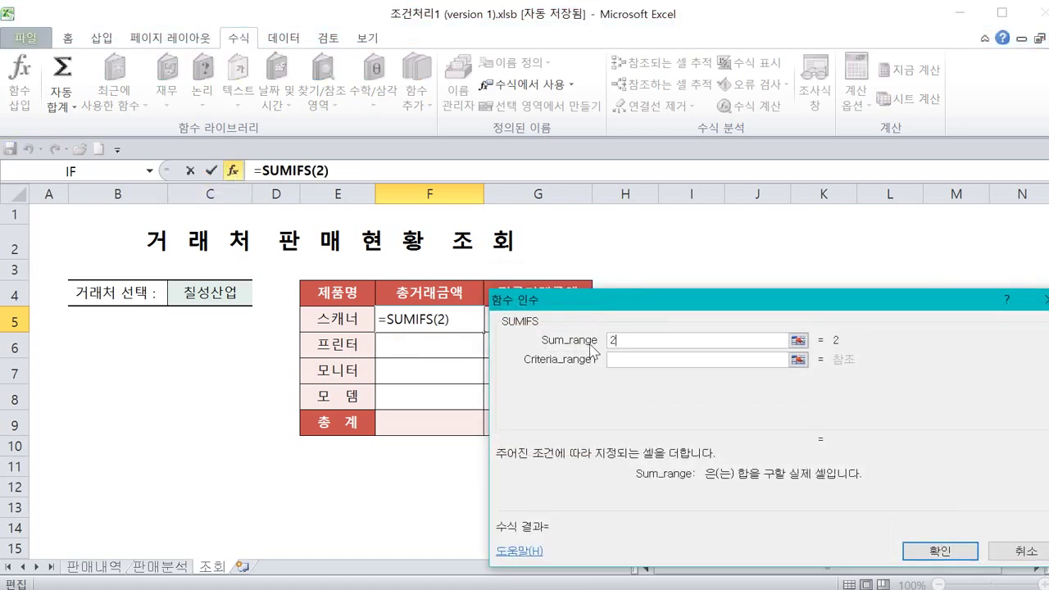
mouse_move(603, 348)
mouse_down()
mouse_move(561, 357)
mouse_move(537, 331)
mouse_move(597, 344)
mouse_up()
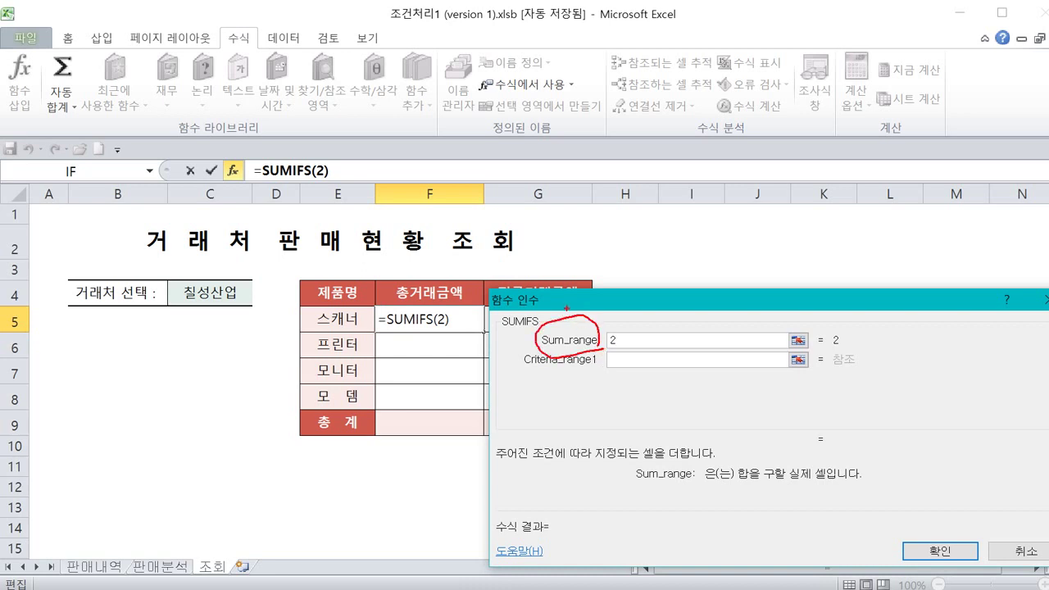
drag(566, 308, 593, 308)
key(Escape)
click(87, 570)
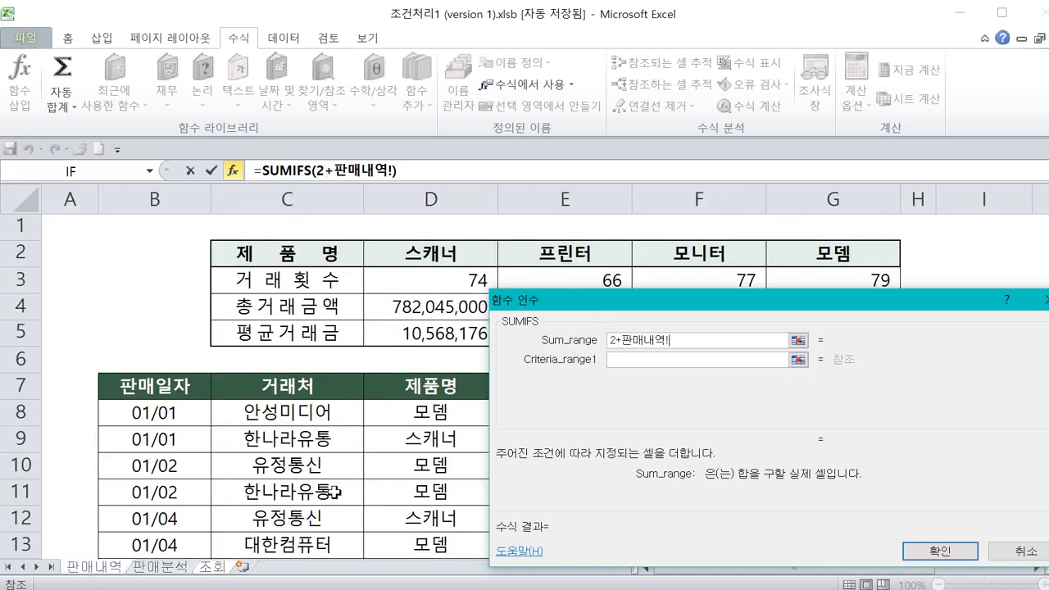
drag(609, 315, 613, 500)
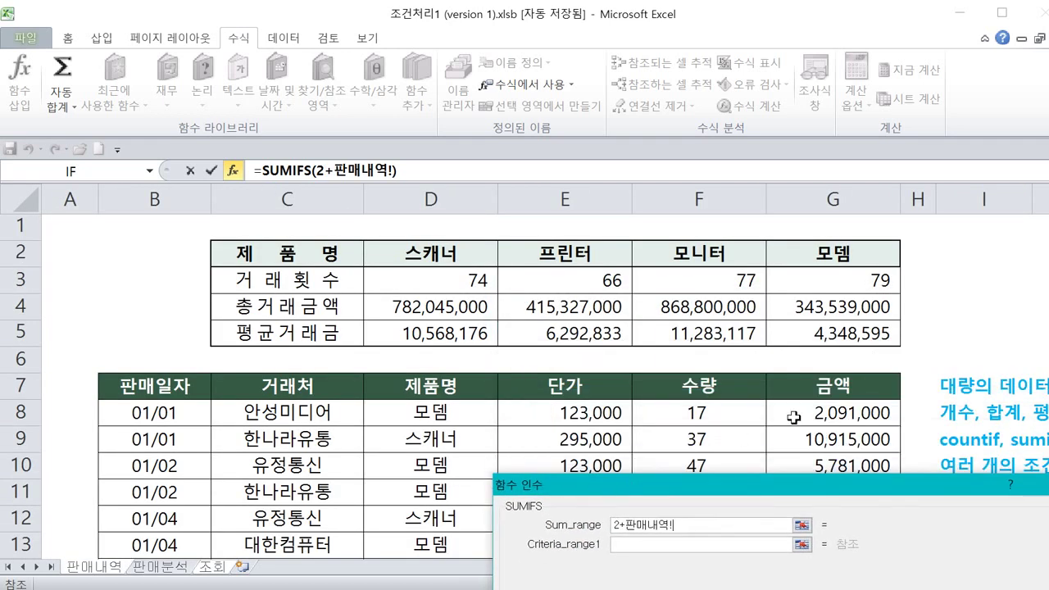
mouse_move(830, 363)
mouse_down()
mouse_move(845, 413)
mouse_move(877, 376)
mouse_move(871, 405)
mouse_up()
click(210, 567)
drag(623, 486, 671, 223)
click(773, 264)
key(BackSpace)
key(BackSpace)
key(BackSpace)
key(BackSpace)
key(BackSpace)
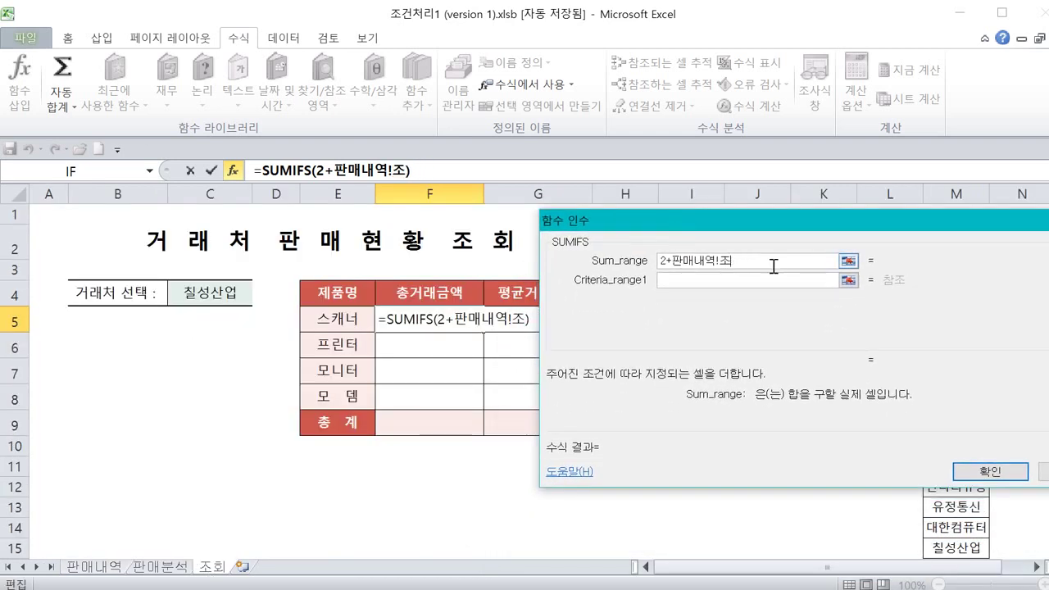
key(BackSpace)
key(BackSpace)
key(BackSpace)
key(BackSpace)
key(BackSpace)
- Set the SUMIFS Sum_range to the named range 금액
click(712, 280)
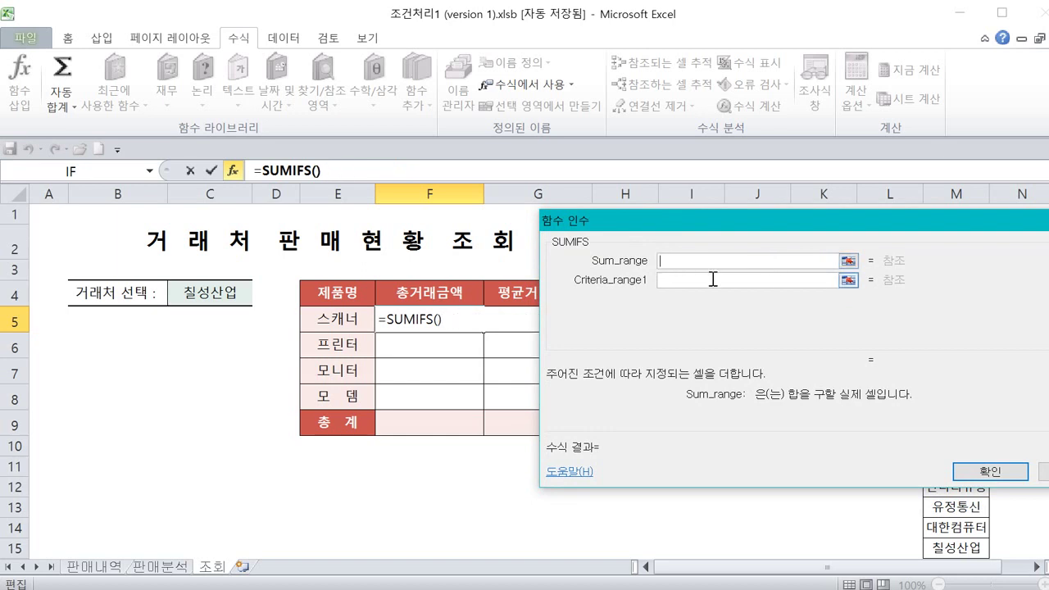
text(금애ㅐ)
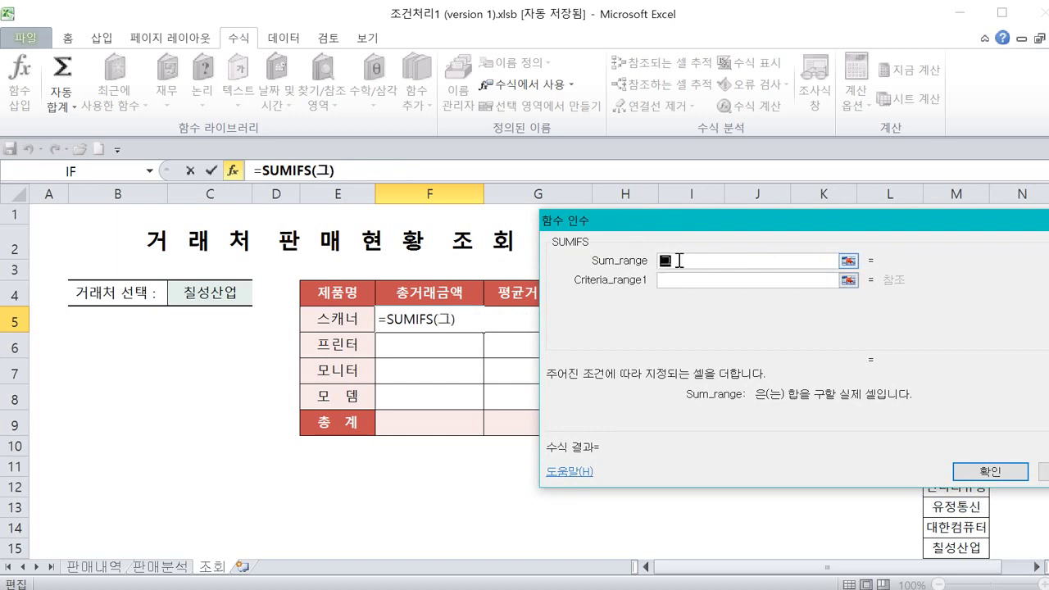
text(ㄱ)
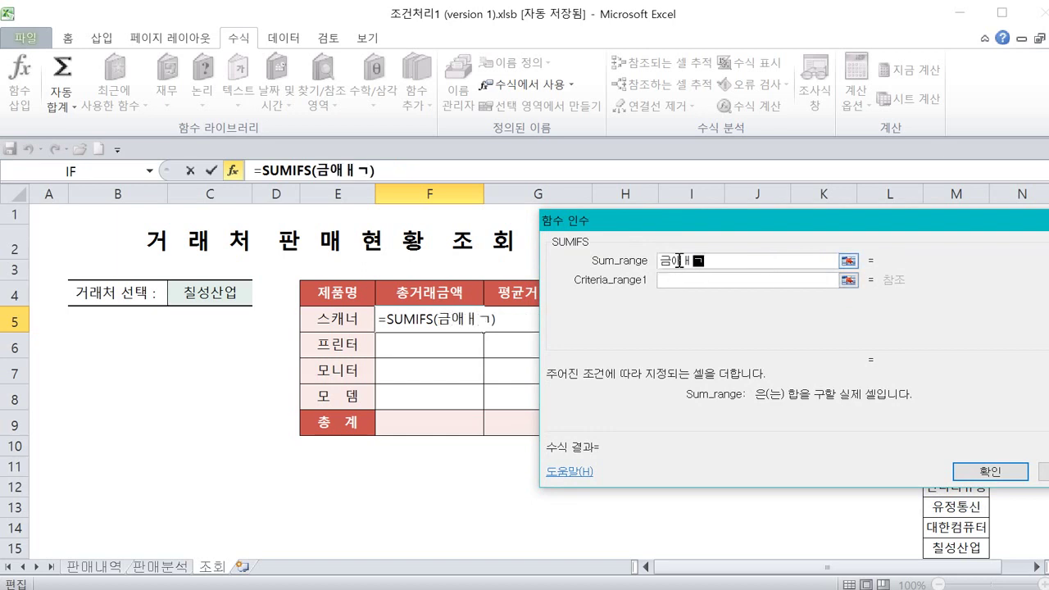
key(BackSpace)
key(BackSpace)
key(BackSpace)
text(애ㄱ)
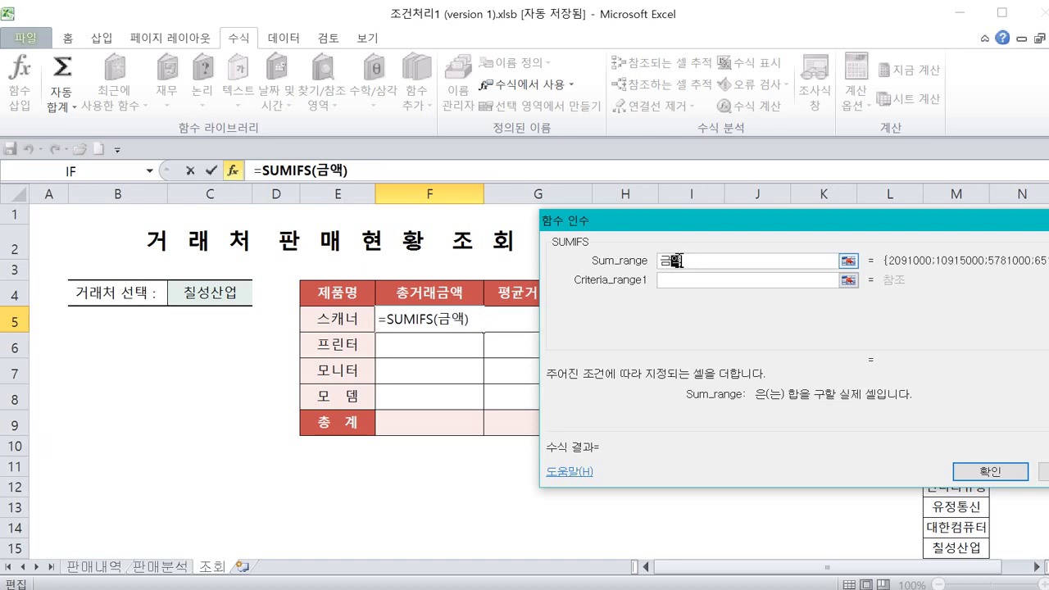
- Set the SUMIFS Criteria_range1 to the named range 거래처
click(684, 281)
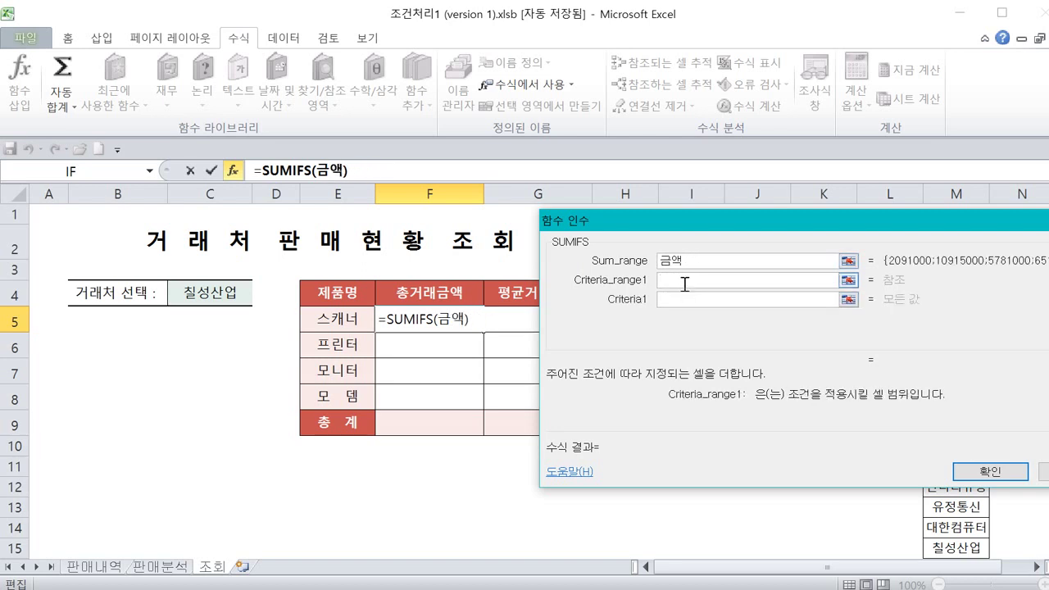
mouse_move(649, 287)
mouse_down()
mouse_move(592, 301)
mouse_move(623, 259)
mouse_move(649, 288)
mouse_up()
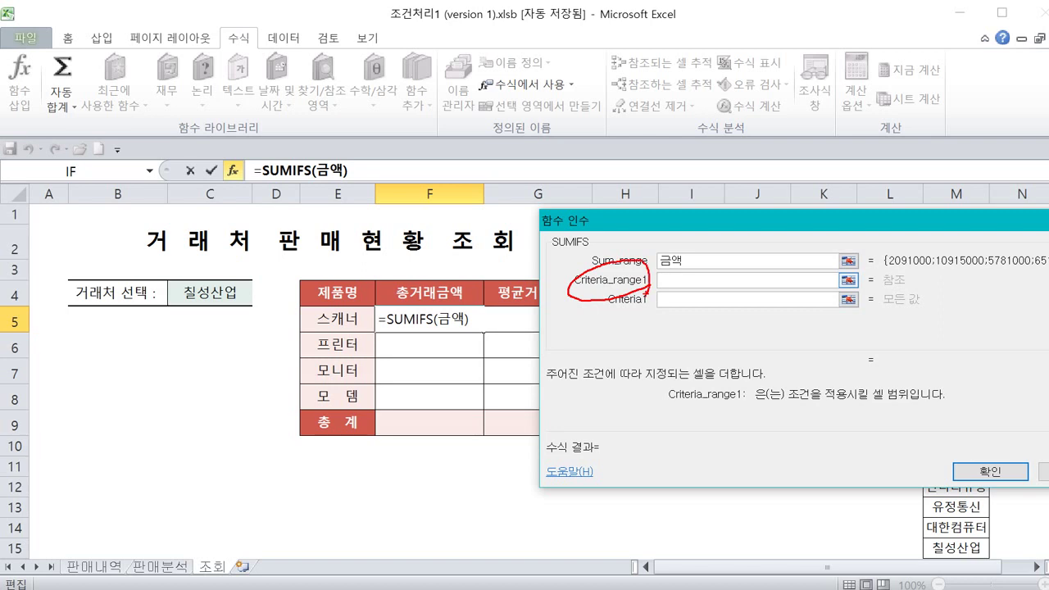
mouse_move(233, 318)
mouse_down()
mouse_move(183, 299)
mouse_move(220, 260)
mouse_move(236, 314)
mouse_up()
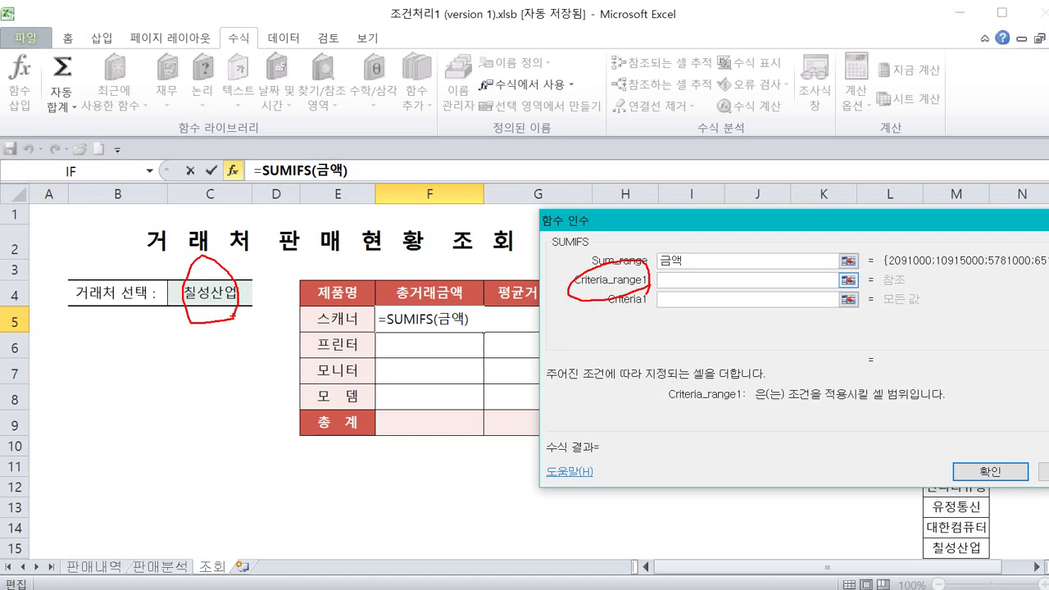
drag(202, 272, 238, 272)
mouse_move(377, 308)
mouse_down()
mouse_move(328, 274)
mouse_move(357, 316)
mouse_up()
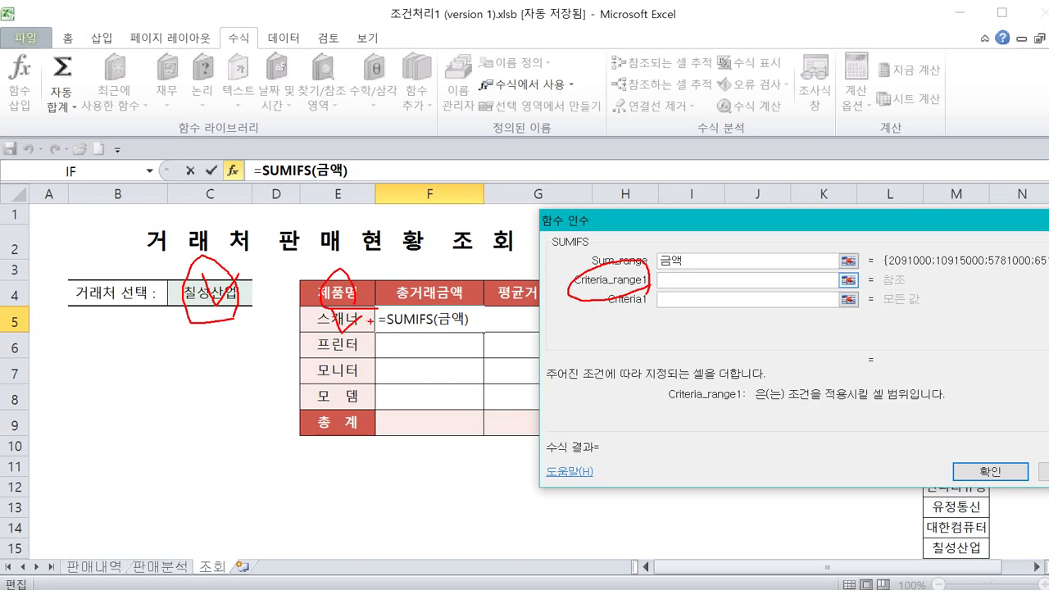
key(Escape)
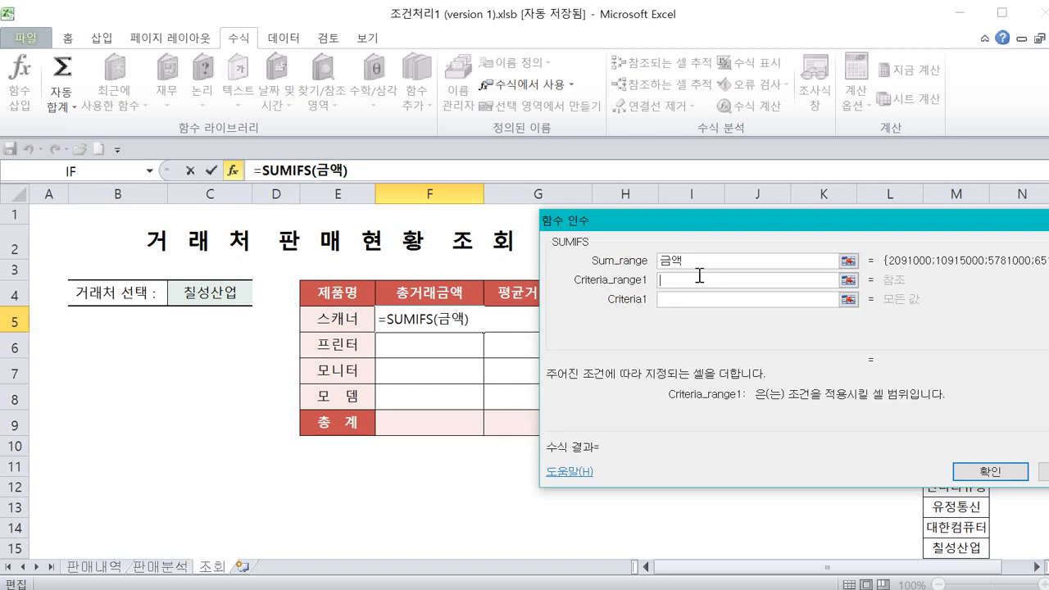
text(거래처)
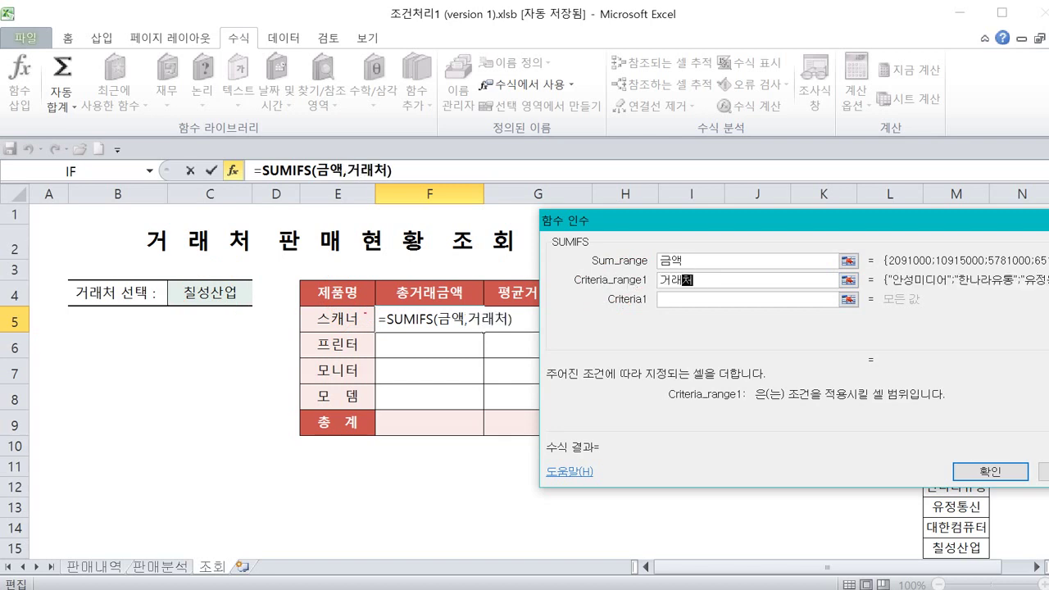
mouse_move(206, 271)
mouse_down()
mouse_move(216, 310)
mouse_move(243, 270)
mouse_up()
text(+)
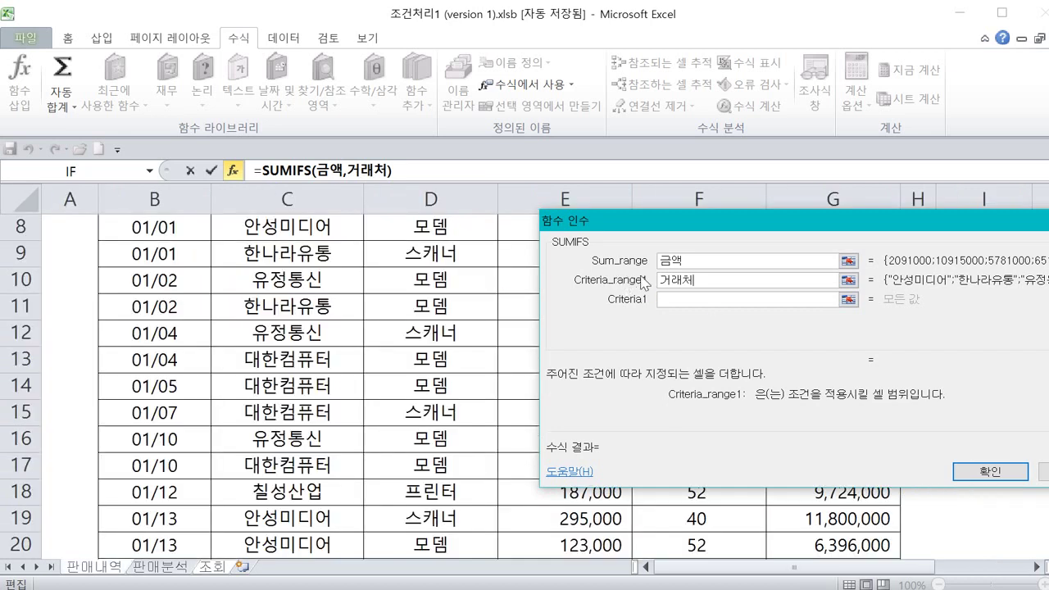
click(214, 567)
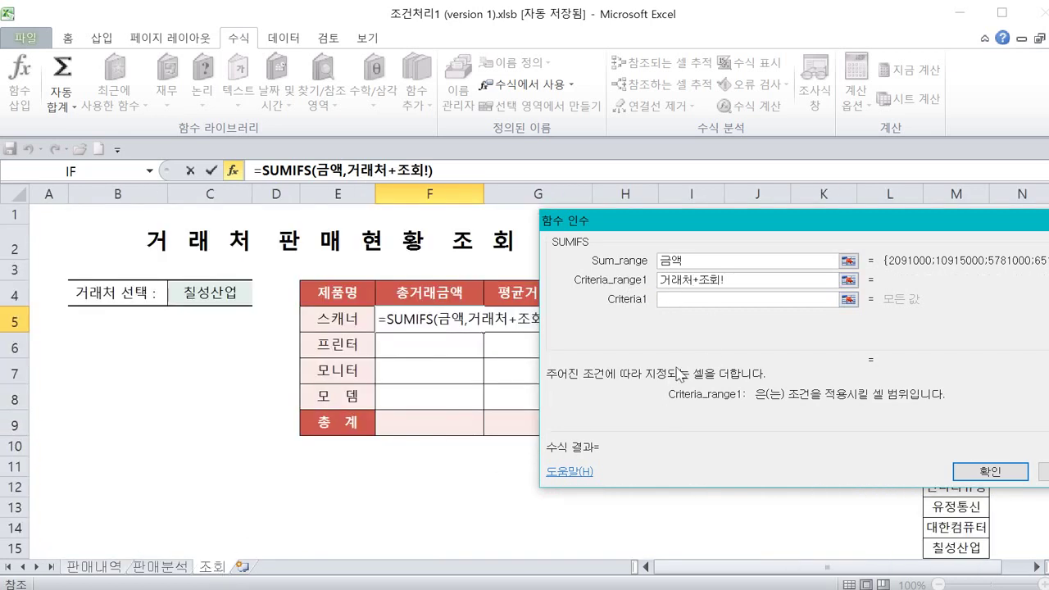
key(BackSpace)
key(BackSpace)
key(BackSpace)
key(BackSpace)
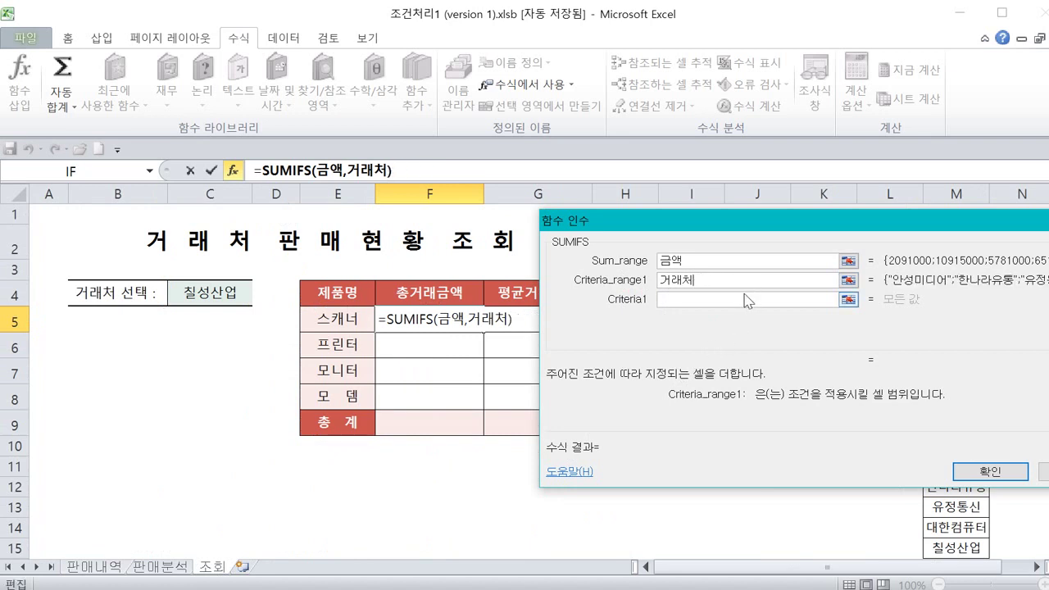
- Complete the SUMIFS formula in F5 with Criteria1 as C4, Criteria_range2 as 제품명 and Criteria2 as E5
click(687, 299)
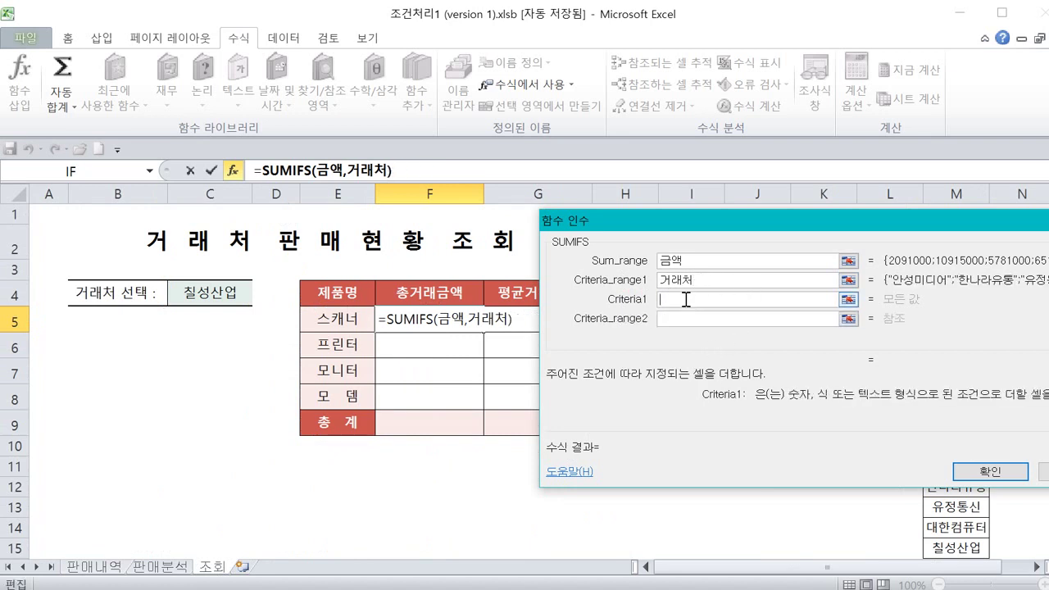
click(199, 289)
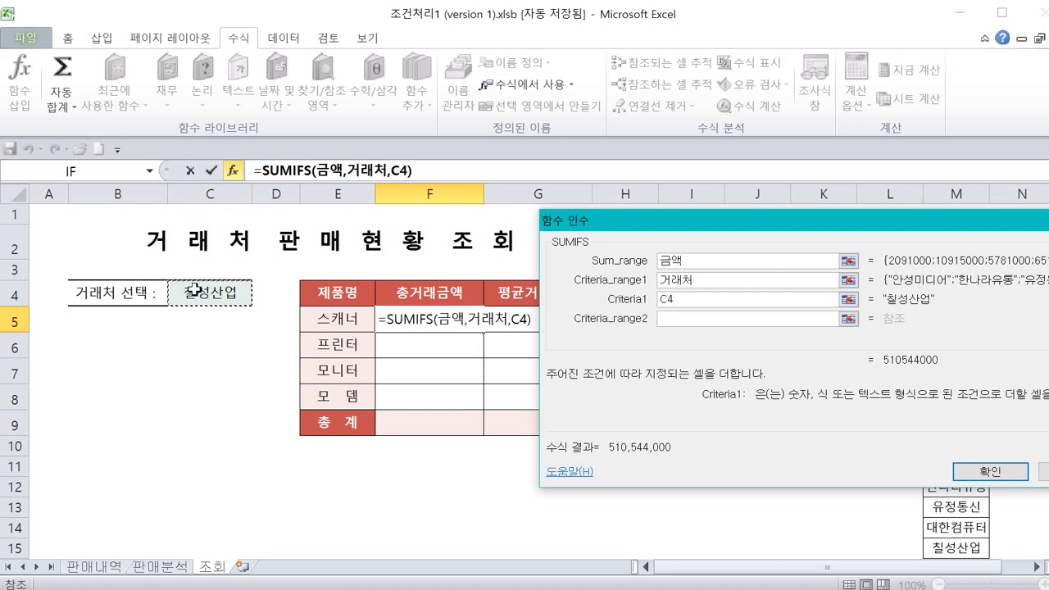
click(688, 318)
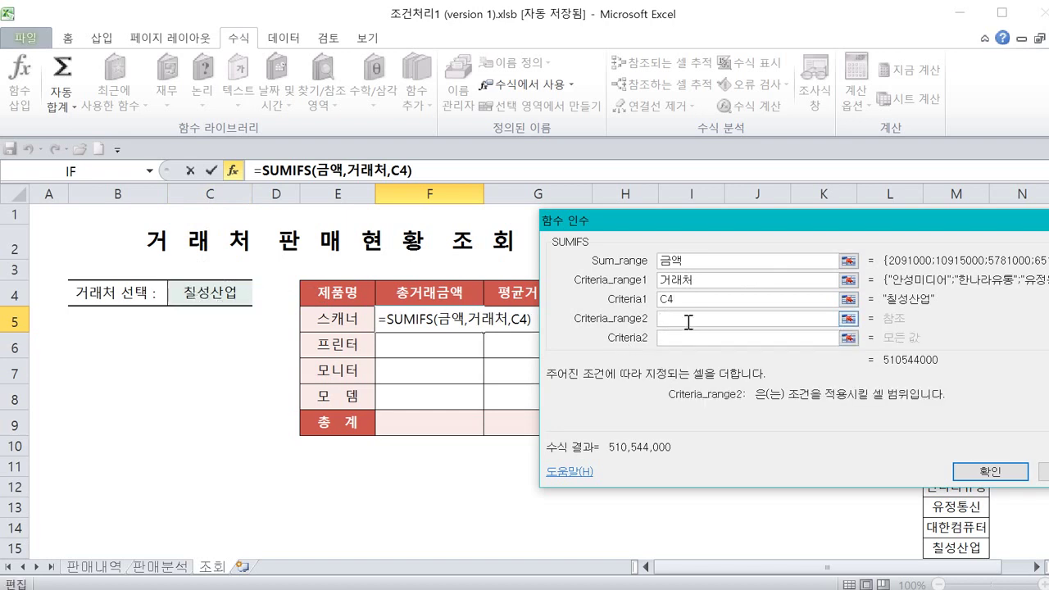
text(ㅈ)
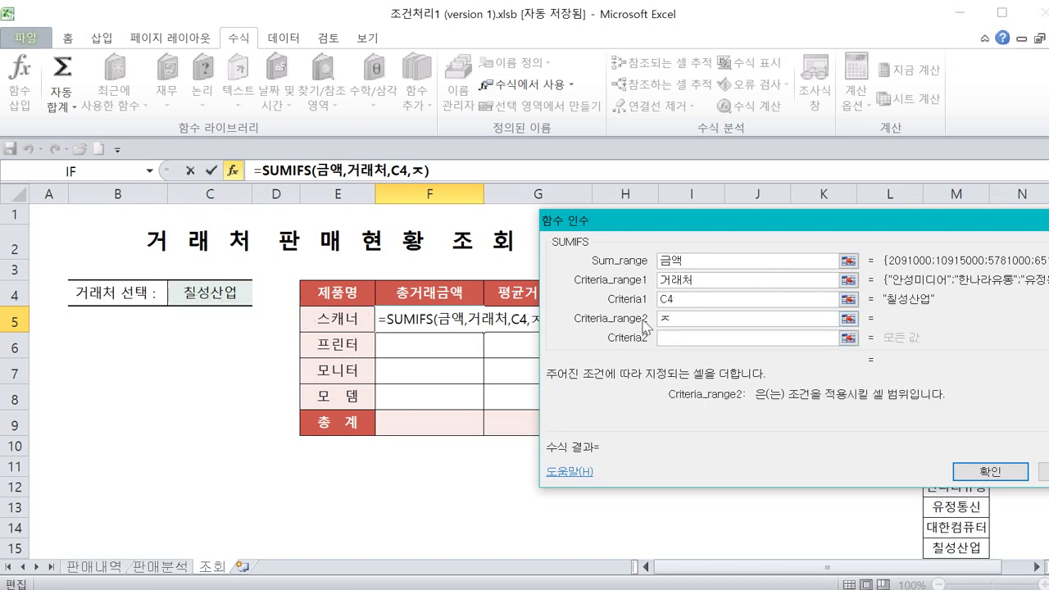
text(제품명)
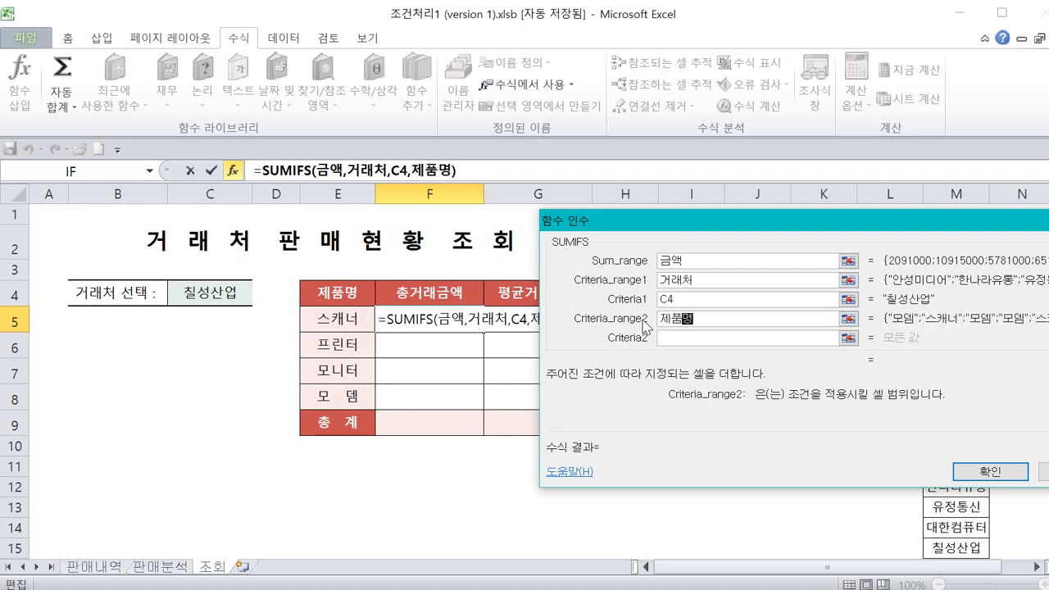
click(668, 344)
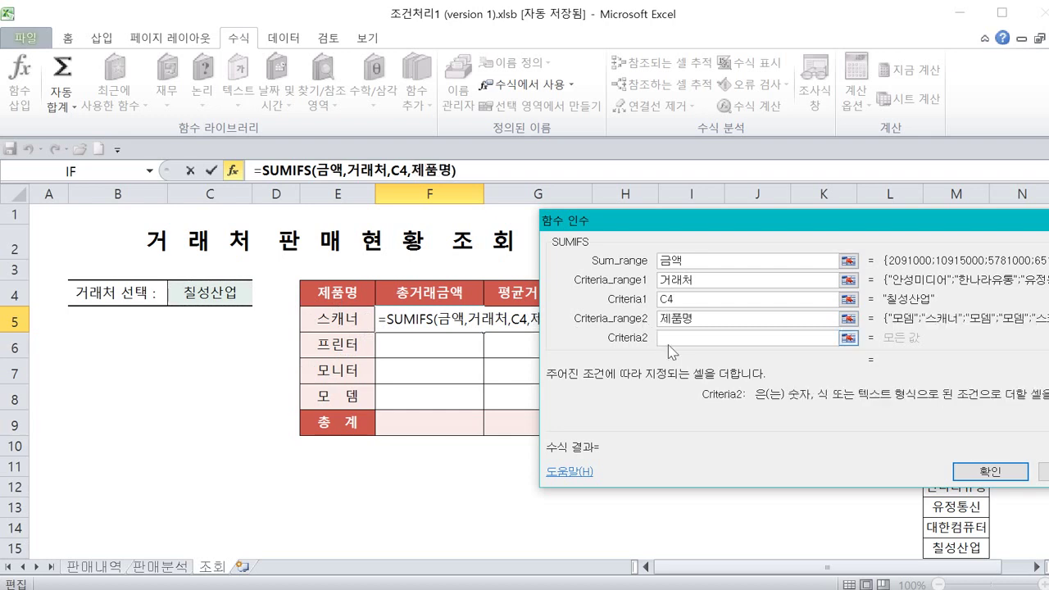
click(355, 317)
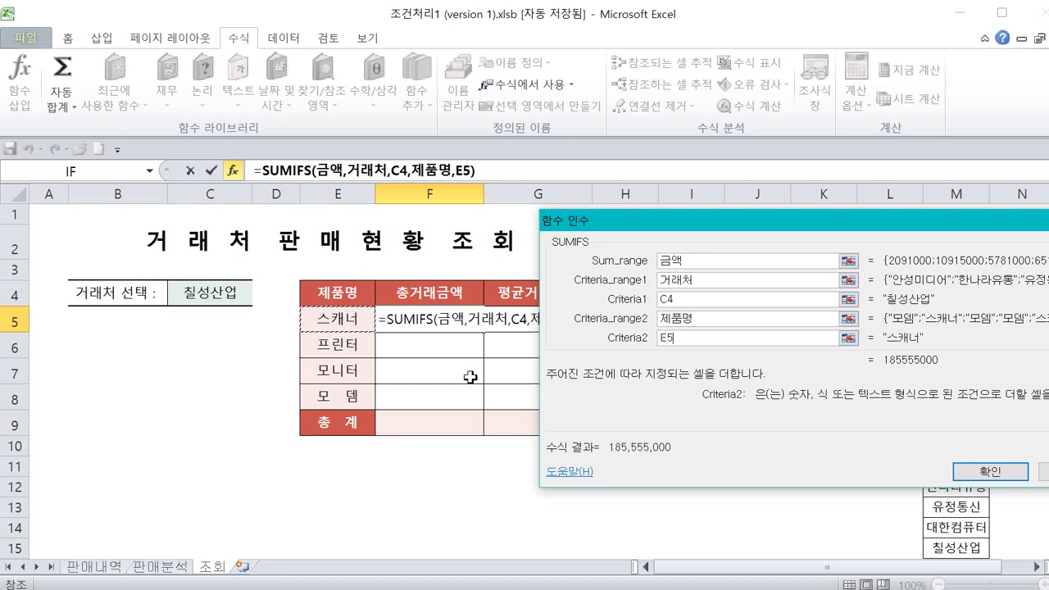
click(1013, 474)
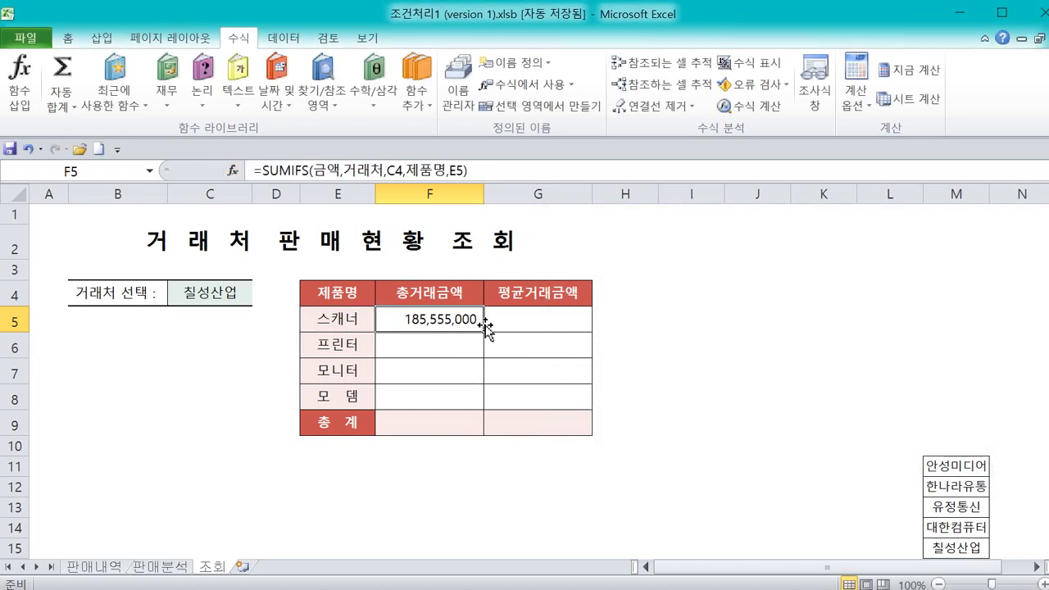
- Fill the 총거래금액 formula from F5 down to F8 for the remaining products
drag(485, 330, 477, 398)
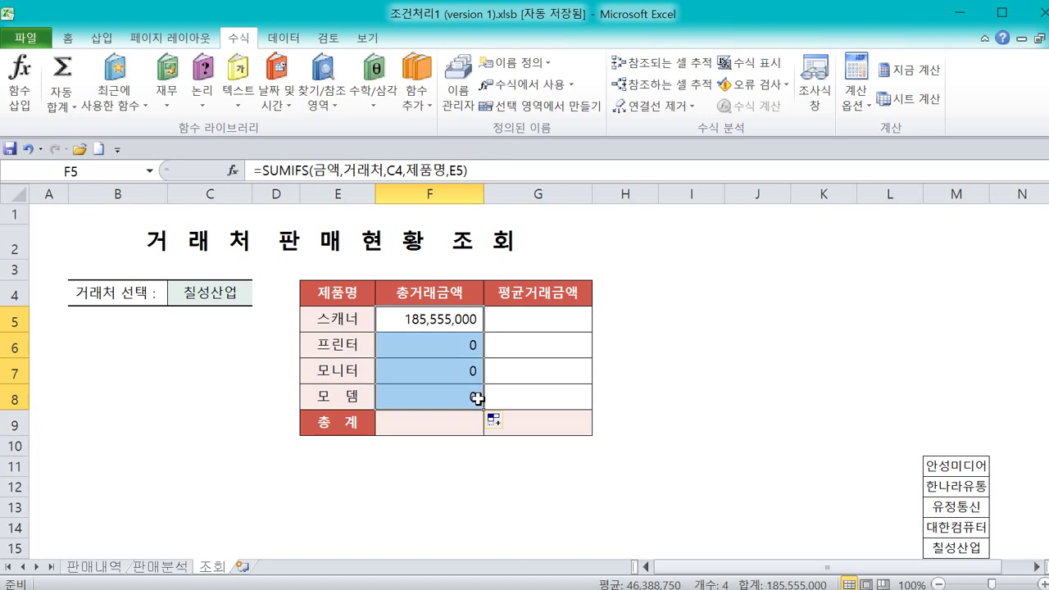
- Examine the filled formulas in F5 and F6, comparing their Criteria1 references with the client selection cell C4
click(442, 322)
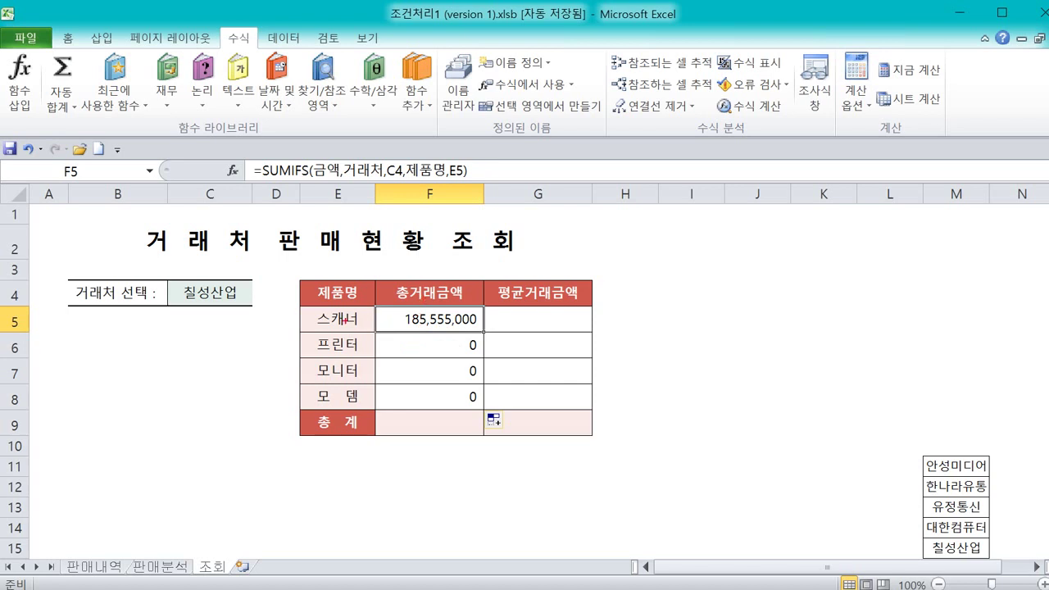
drag(420, 309, 442, 304)
mouse_move(394, 184)
mouse_down()
mouse_move(404, 174)
mouse_move(241, 251)
mouse_move(215, 285)
mouse_move(252, 278)
mouse_up()
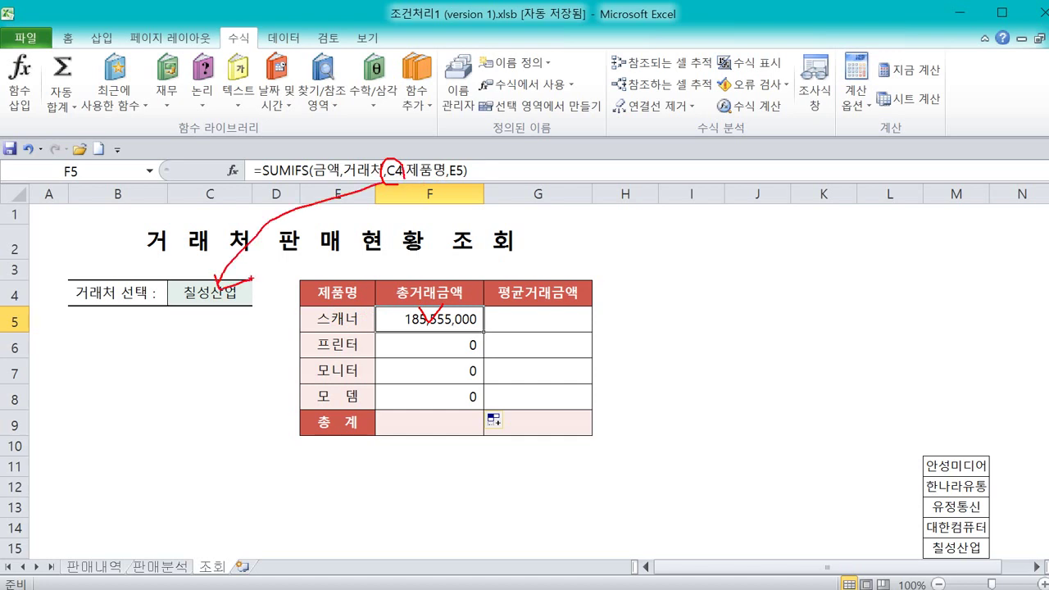
key(Escape)
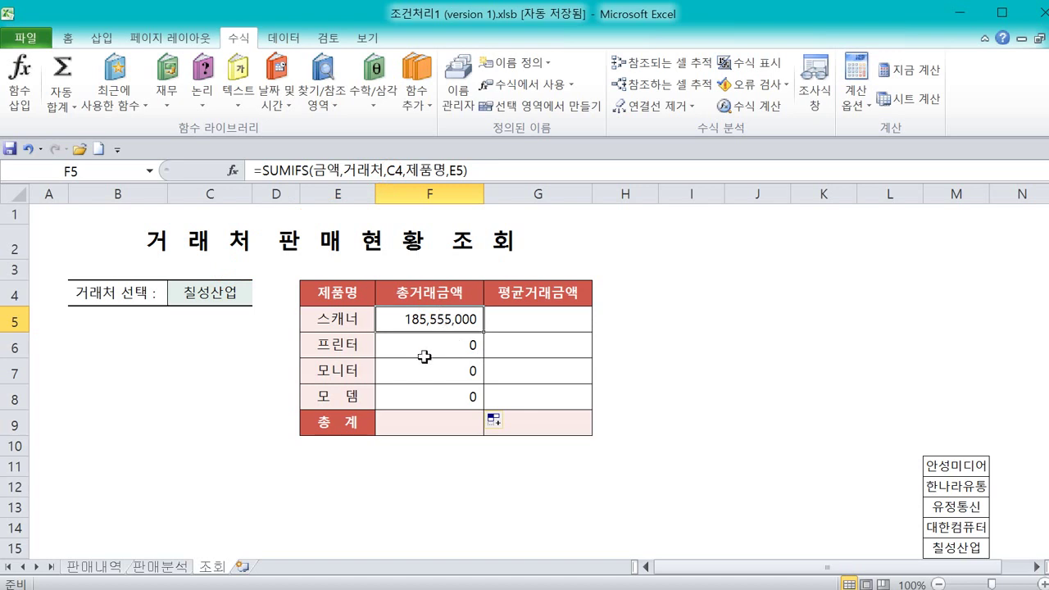
click(424, 348)
mouse_move(428, 336)
mouse_down()
mouse_move(439, 357)
mouse_move(457, 327)
mouse_up()
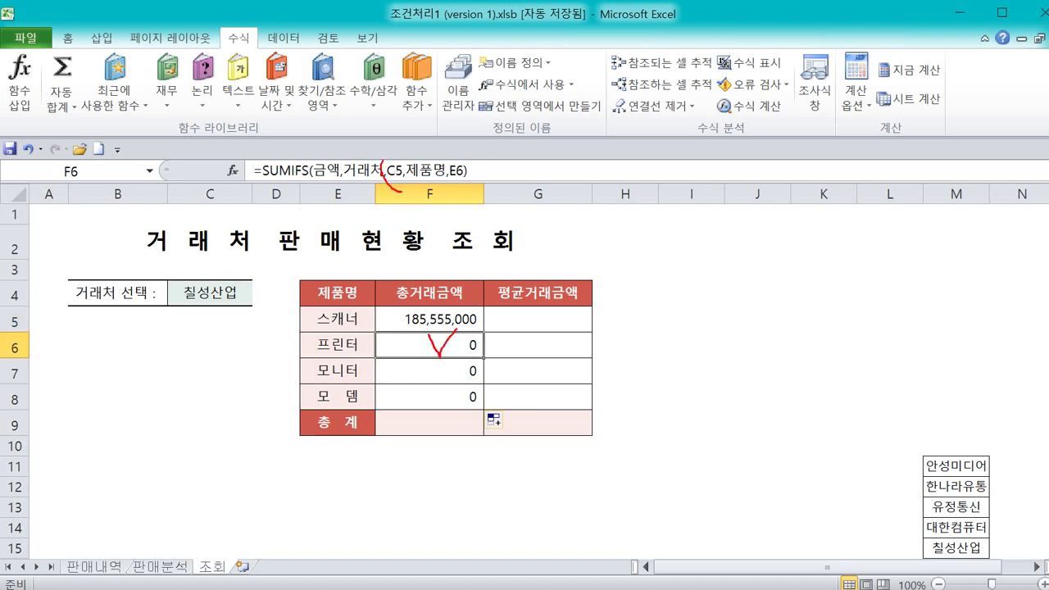
mouse_move(401, 190)
mouse_down()
mouse_move(411, 195)
mouse_move(310, 236)
mouse_move(243, 310)
mouse_move(205, 328)
mouse_move(211, 304)
mouse_move(225, 308)
mouse_up()
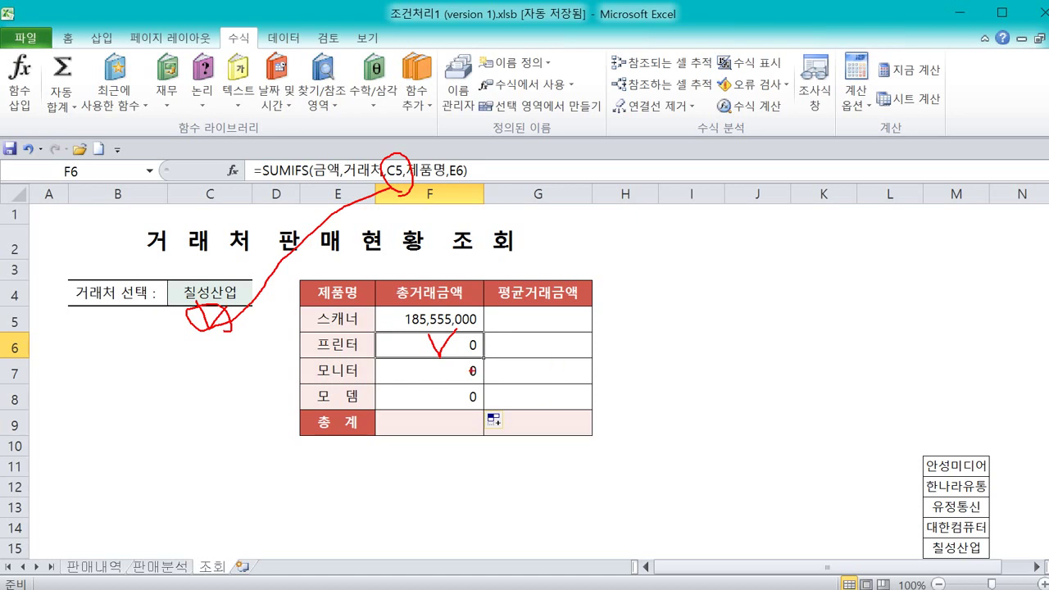
mouse_move(254, 308)
mouse_down()
mouse_move(197, 313)
mouse_move(193, 272)
mouse_move(235, 297)
mouse_move(401, 324)
mouse_up()
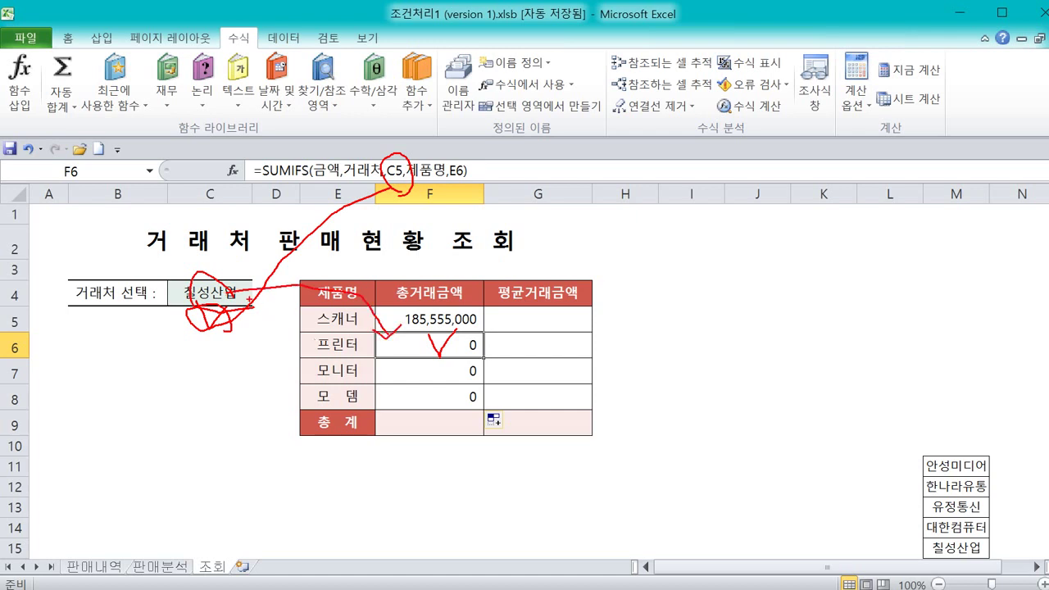
drag(240, 293, 395, 380)
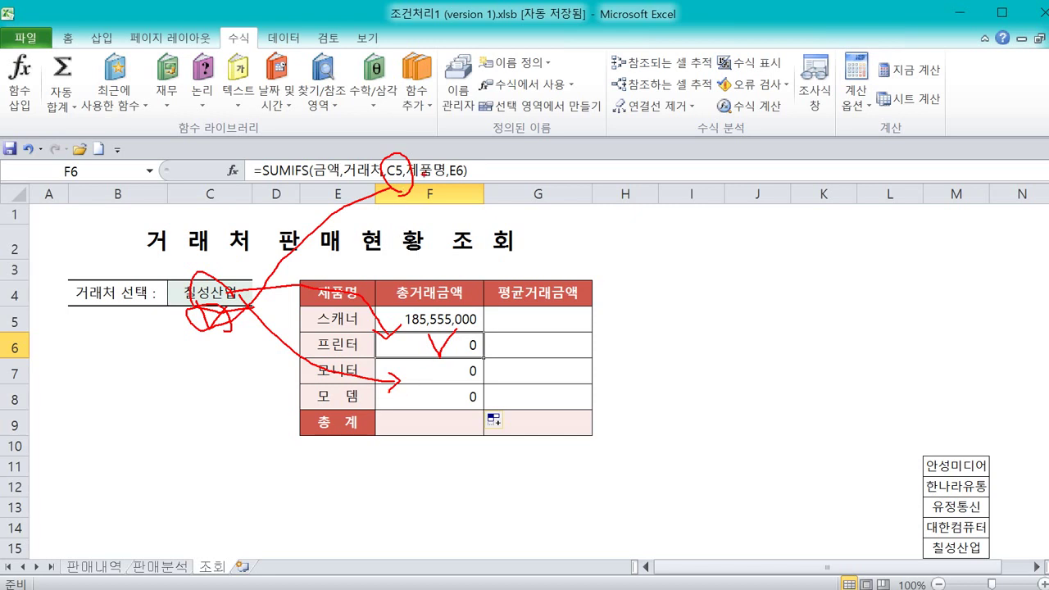
- Change the Criteria1 reference in F6's SUMIFS formula to the absolute reference $C$5
key(Escape)
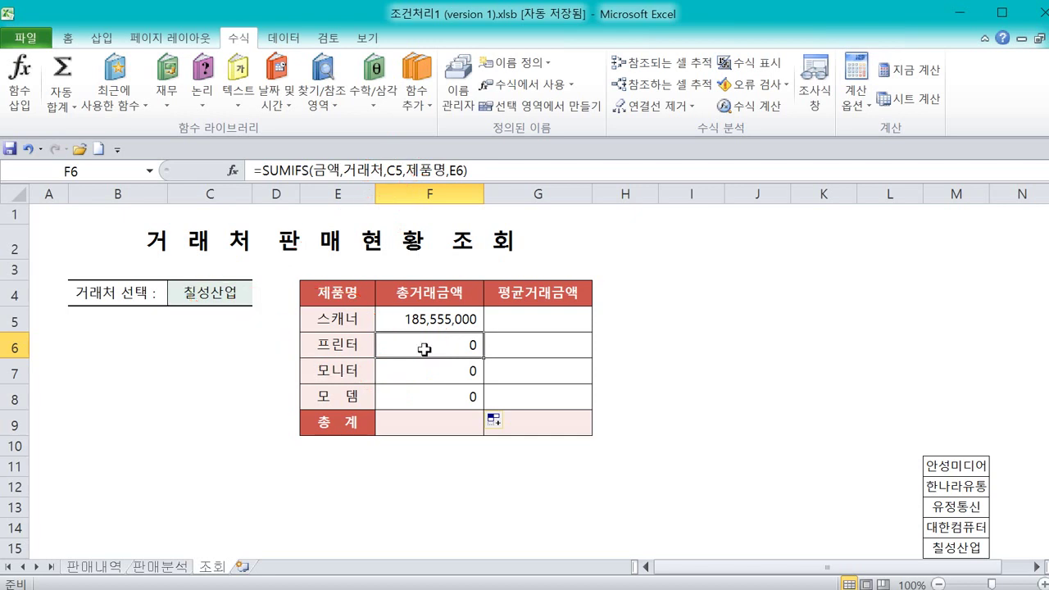
click(399, 169)
double_click(397, 169)
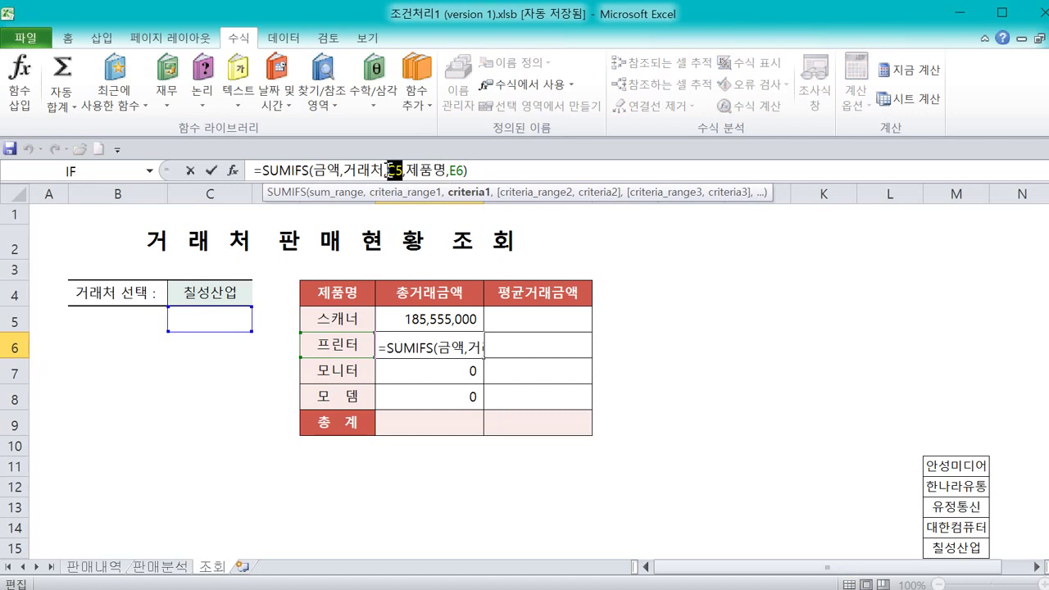
click(389, 170)
text($)
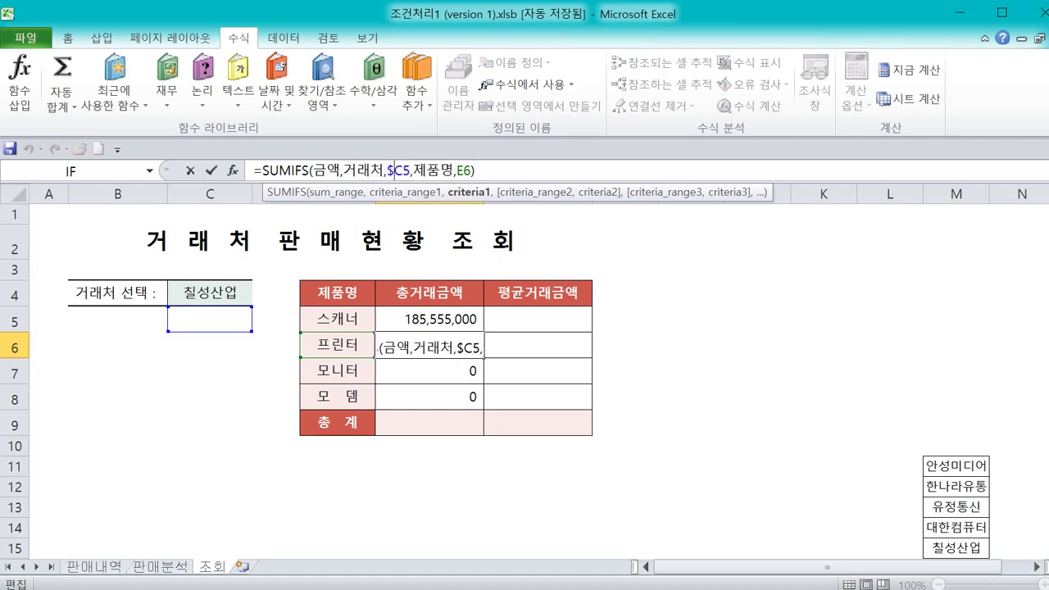
key(Right)
text($)
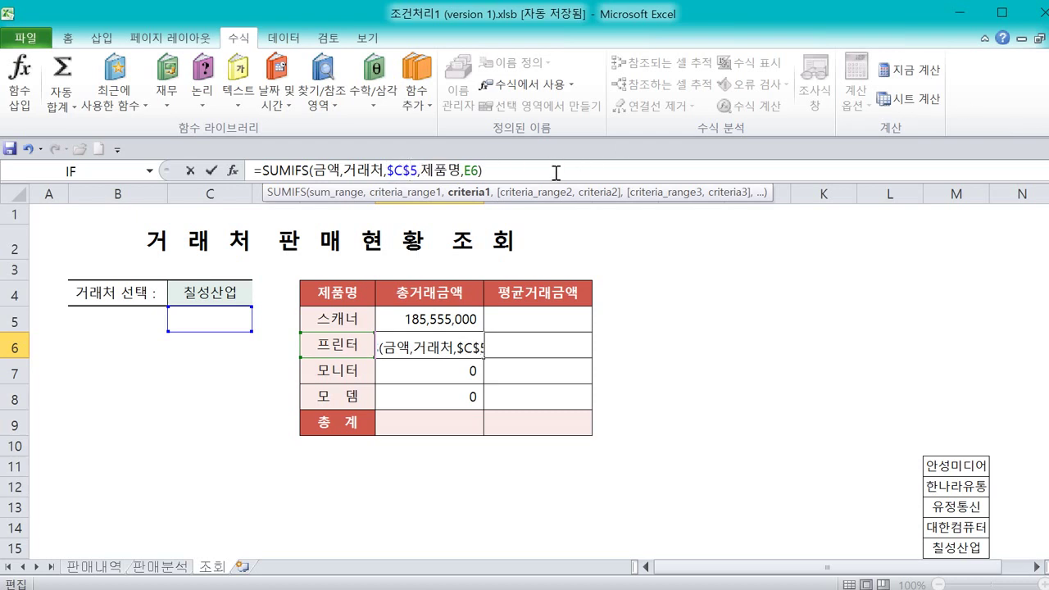
key(Return)
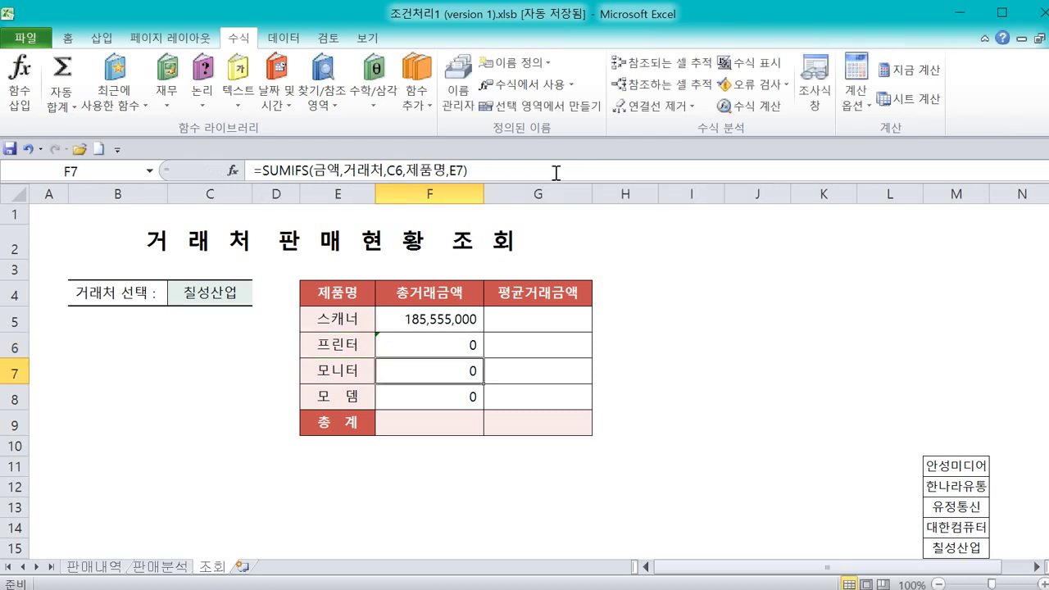
- Make the Criteria1 reference in F5's SUMIFS formula absolute as $C$4 and refill the formula down to F8
click(459, 324)
click(391, 170)
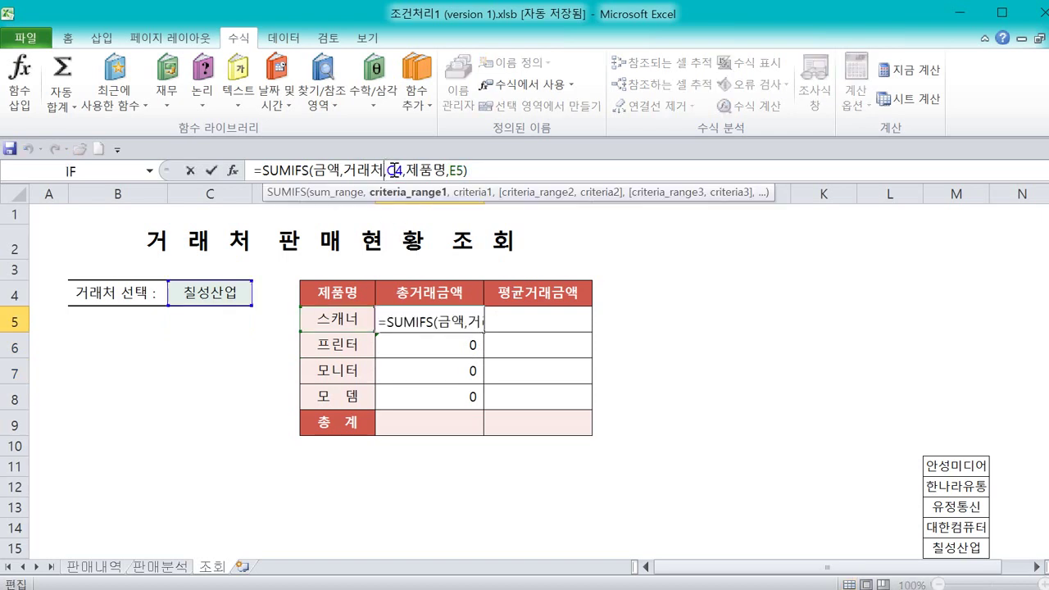
click(387, 170)
text($)
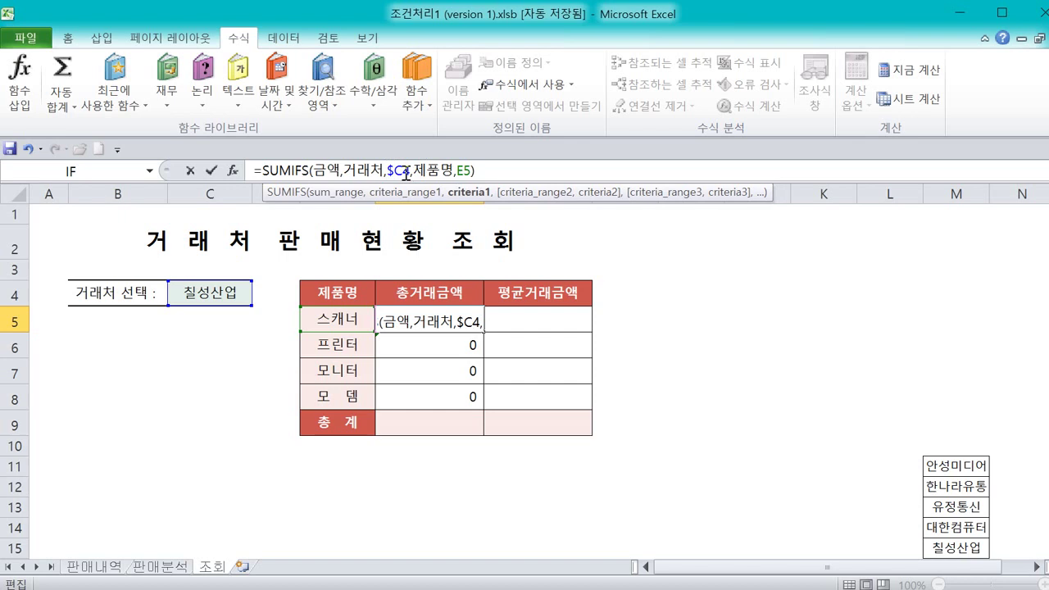
click(407, 172)
text($)
key(Return)
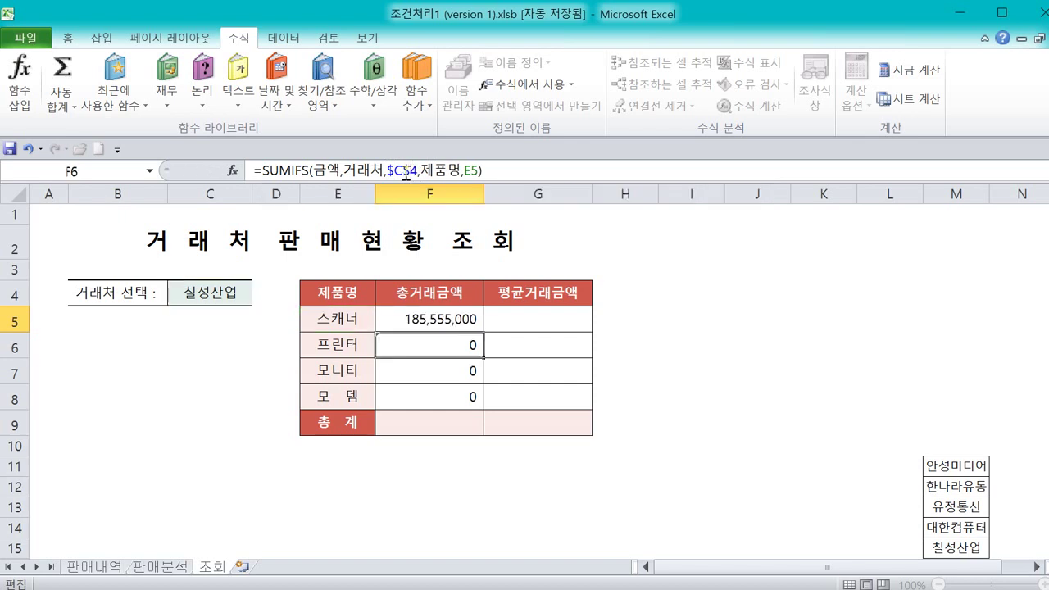
click(456, 322)
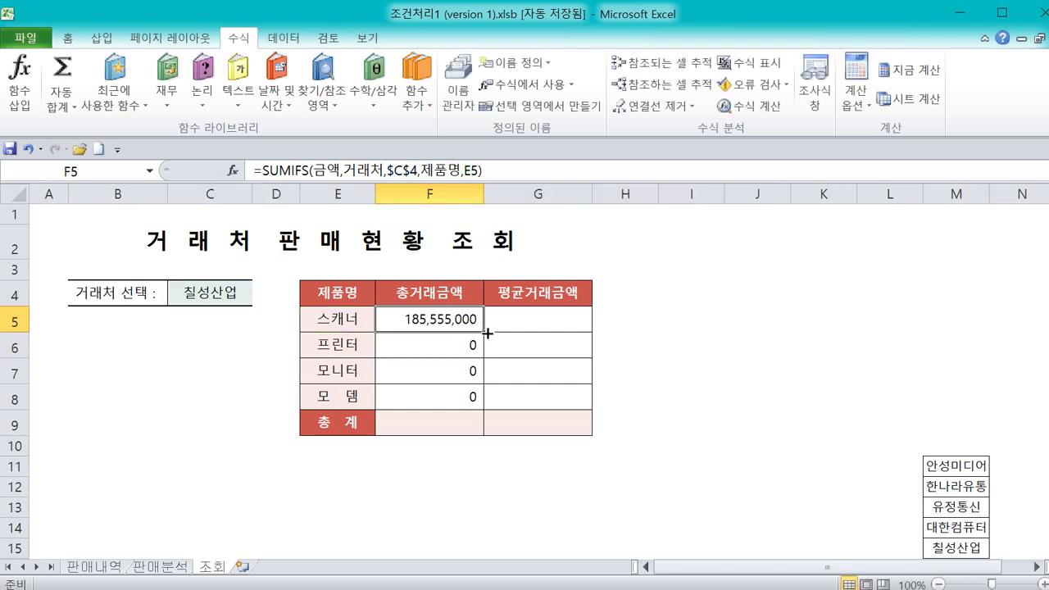
drag(484, 332, 480, 399)
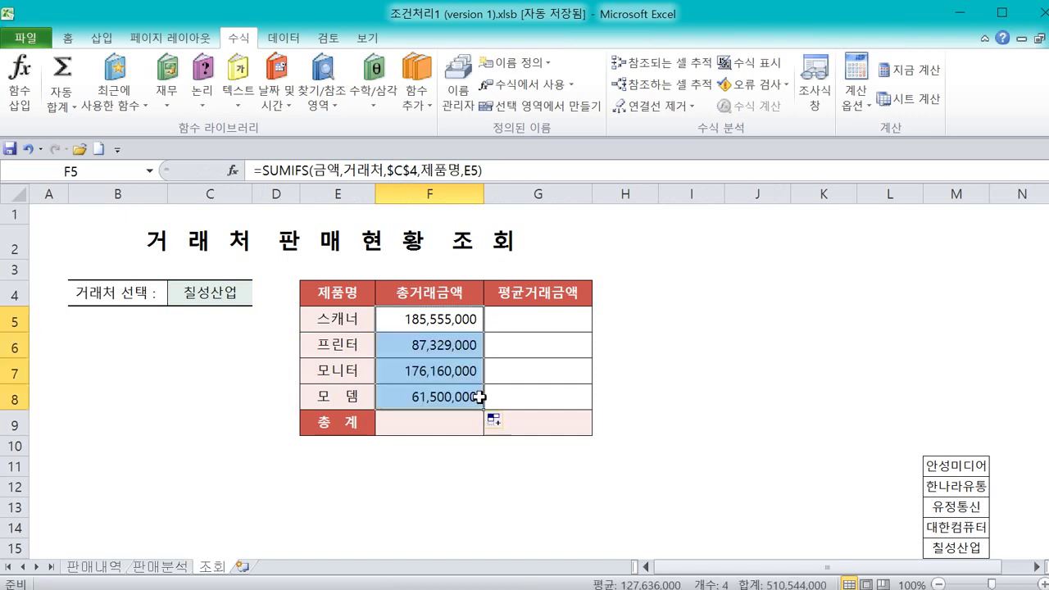
- Total the 총거래금액 values F5:F8 in the 총계 cell F9 with AutoSum
click(468, 418)
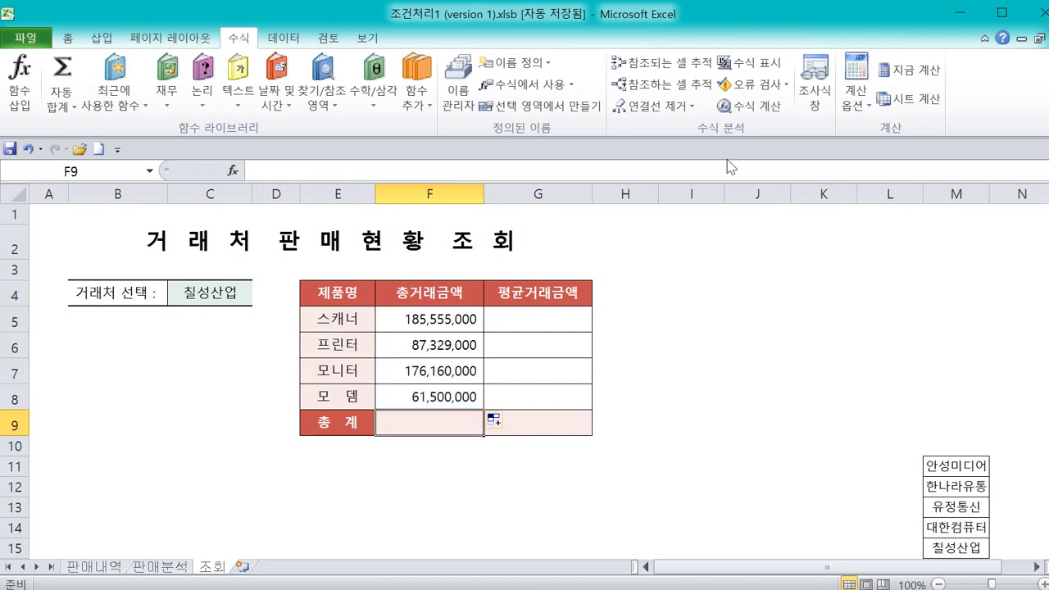
click(70, 39)
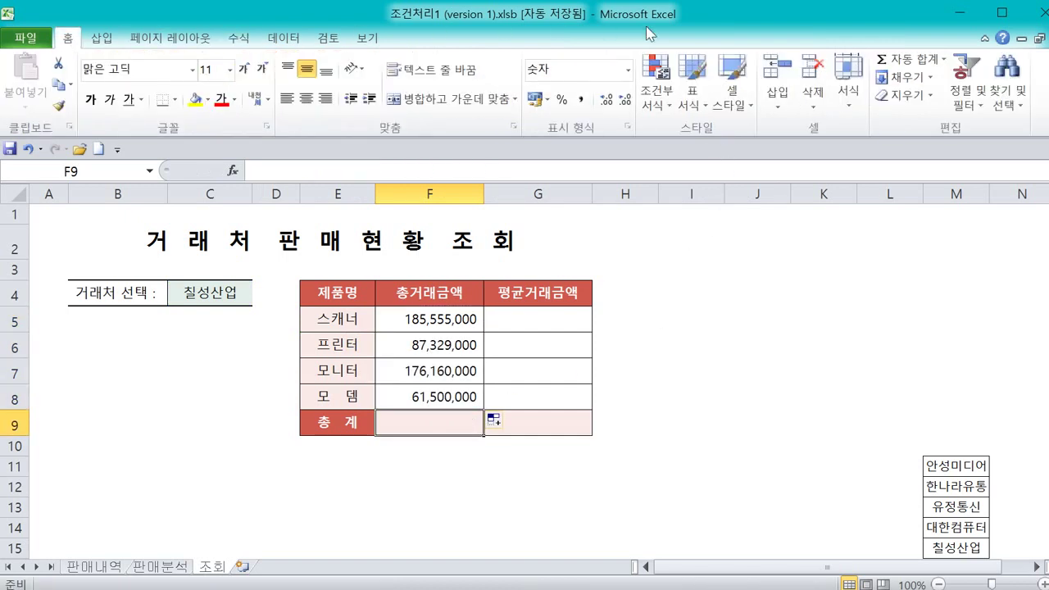
click(923, 62)
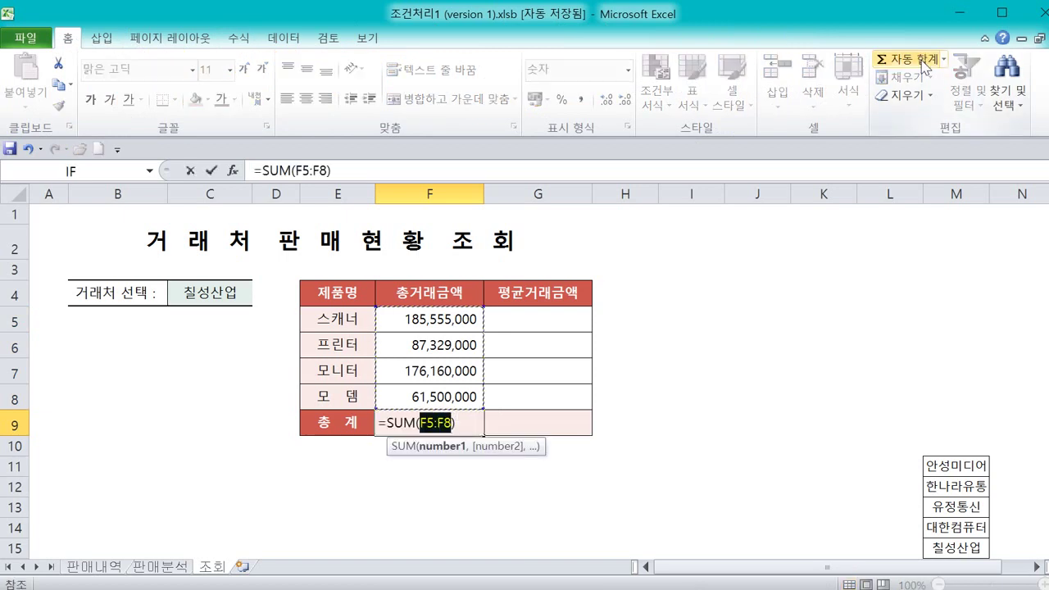
key(Return)
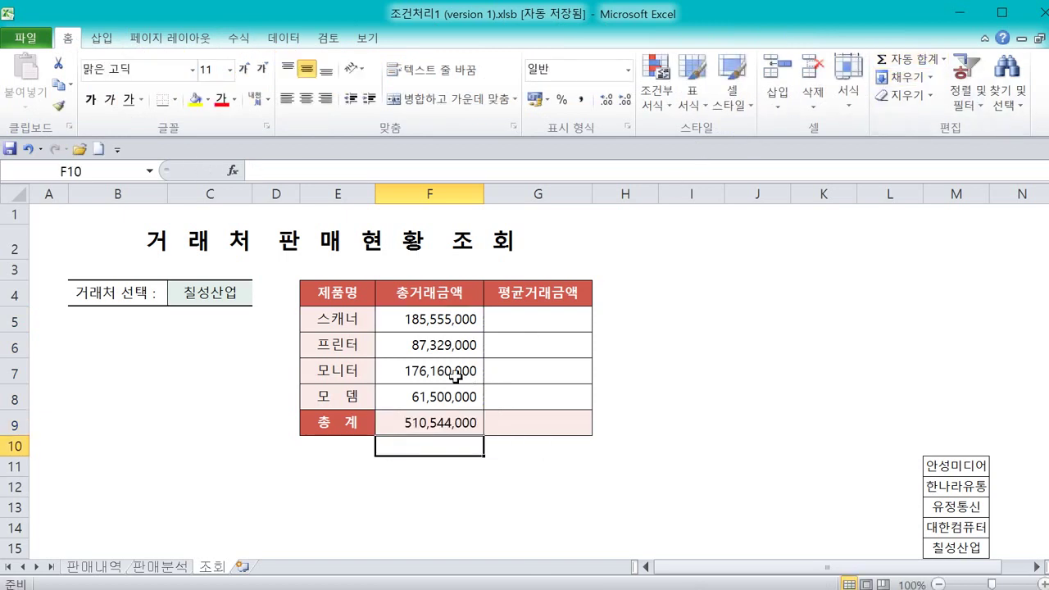
- Start an AVERAGEIFS formula in G5 and open its function arguments beside the table
click(513, 327)
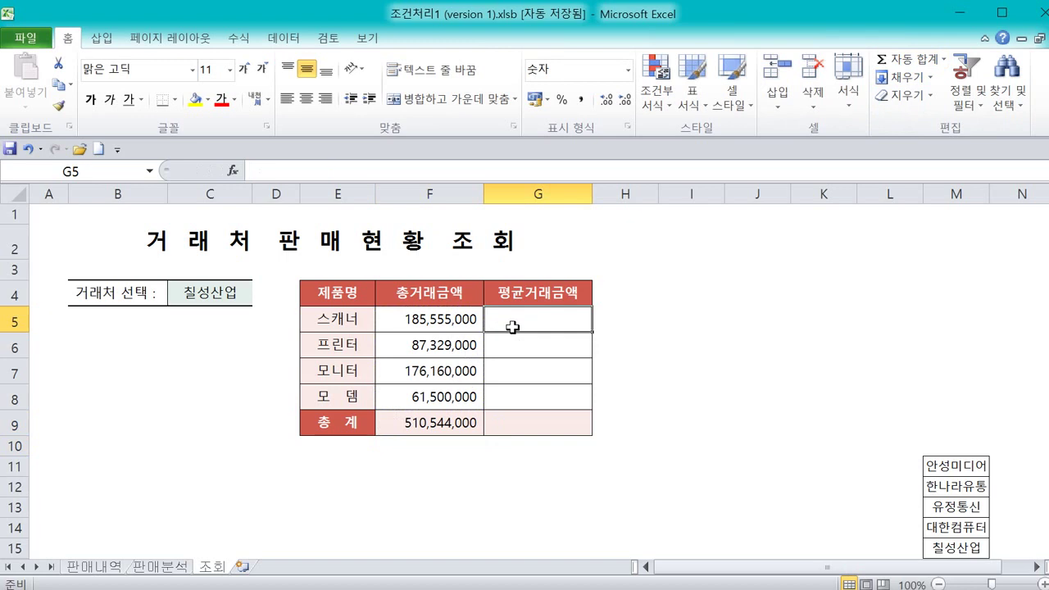
text(=ㅁ)
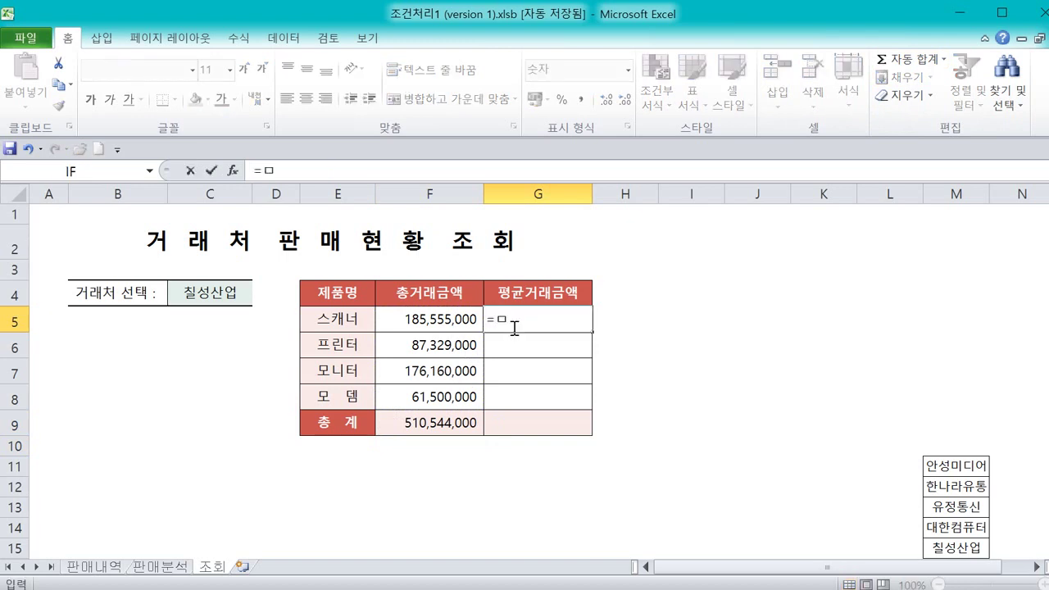
key(BackSpace)
text(aver)
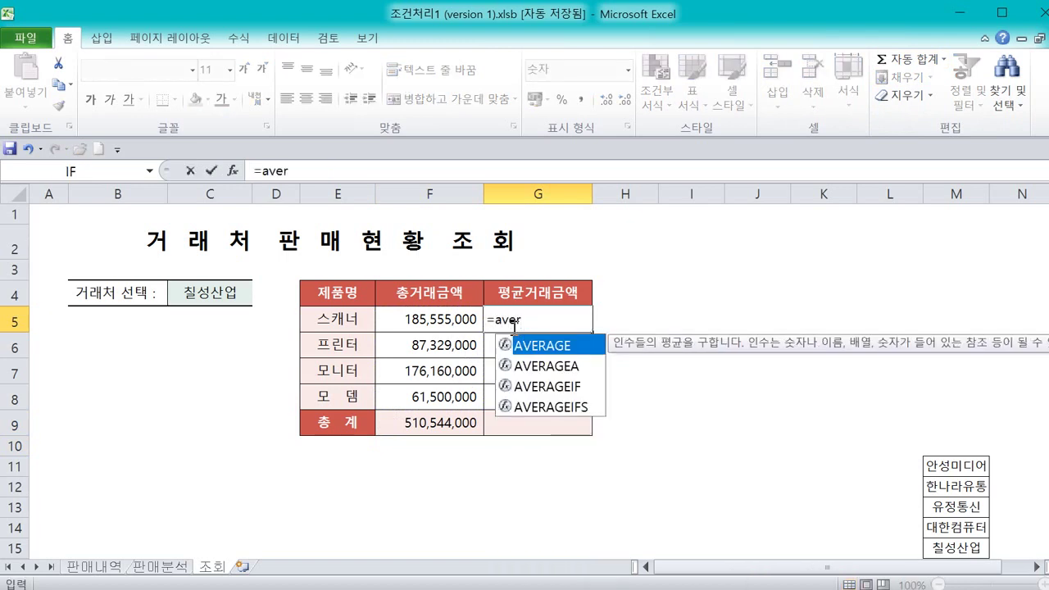
click(558, 409)
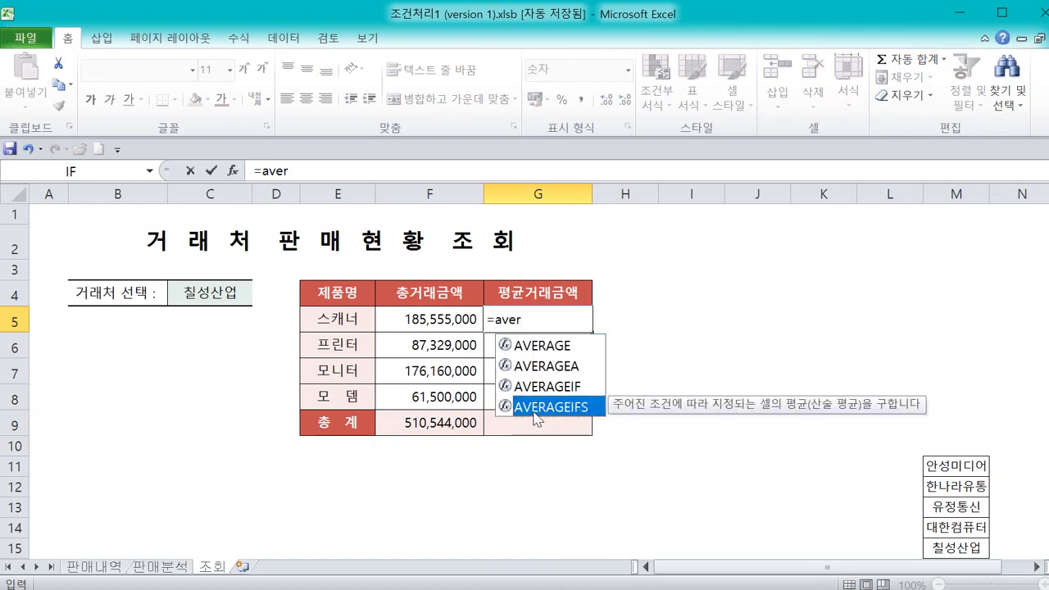
double_click(558, 407)
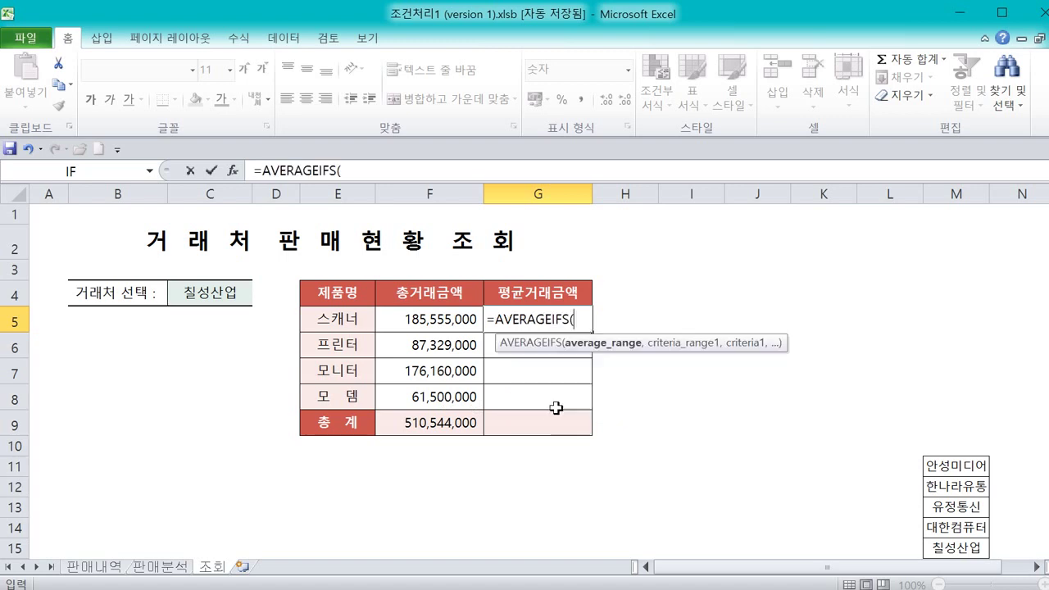
click(234, 170)
drag(573, 220, 642, 235)
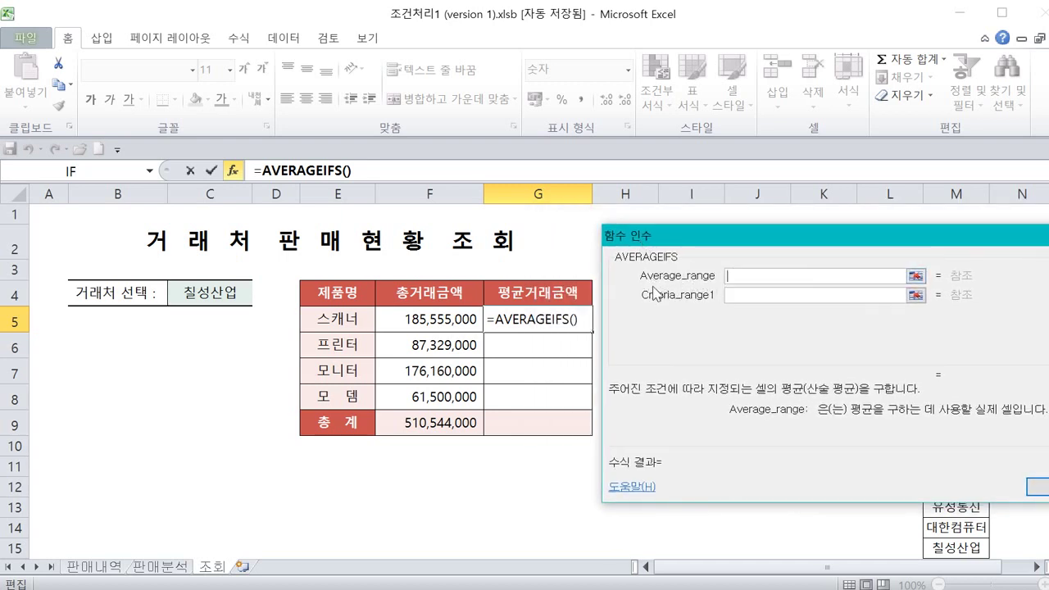
- Set the AVERAGEIFS Average_range to the named range 금액
mouse_move(654, 288)
mouse_down()
mouse_move(703, 283)
mouse_move(690, 263)
mouse_move(719, 280)
mouse_up()
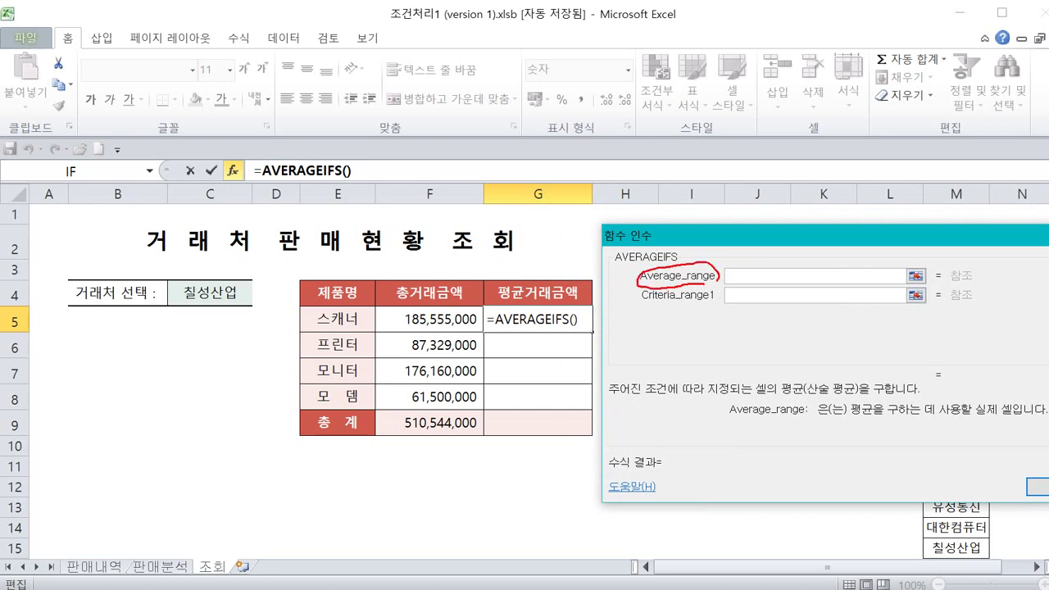
drag(658, 263, 685, 260)
drag(751, 283, 836, 256)
key(Escape)
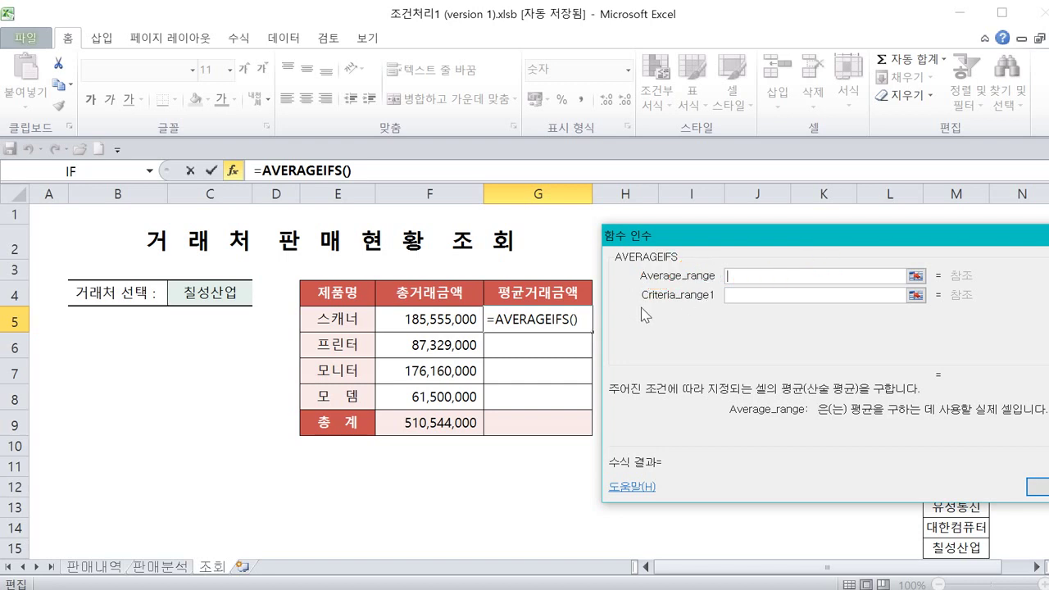
text(rm)
key(BackSpace)
key(BackSpace)
text(금애ㄱ)
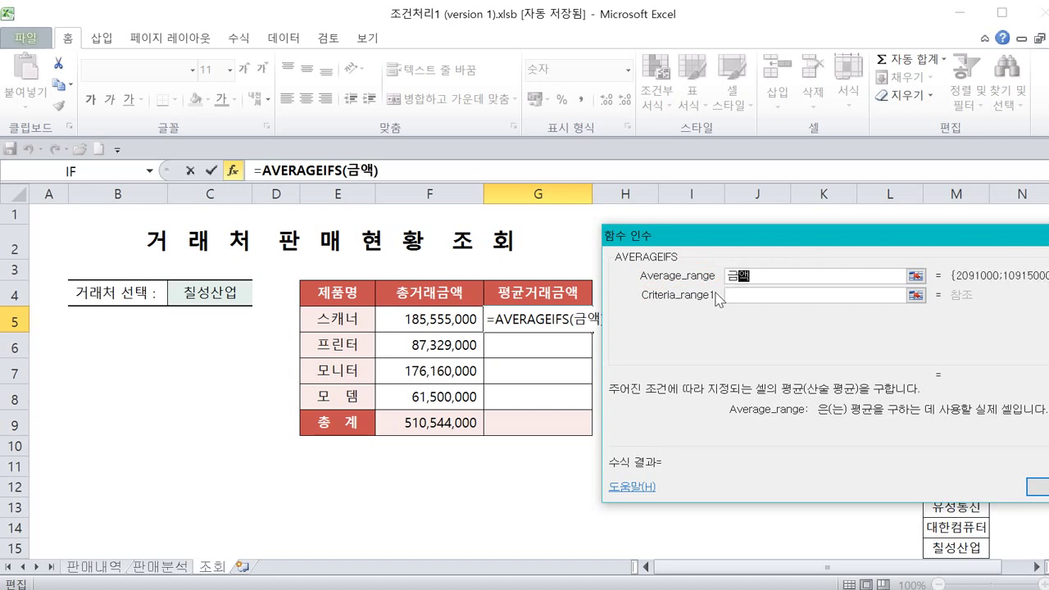
- Set the AVERAGEIFS Criteria_range1 to the named range 거래처
click(730, 294)
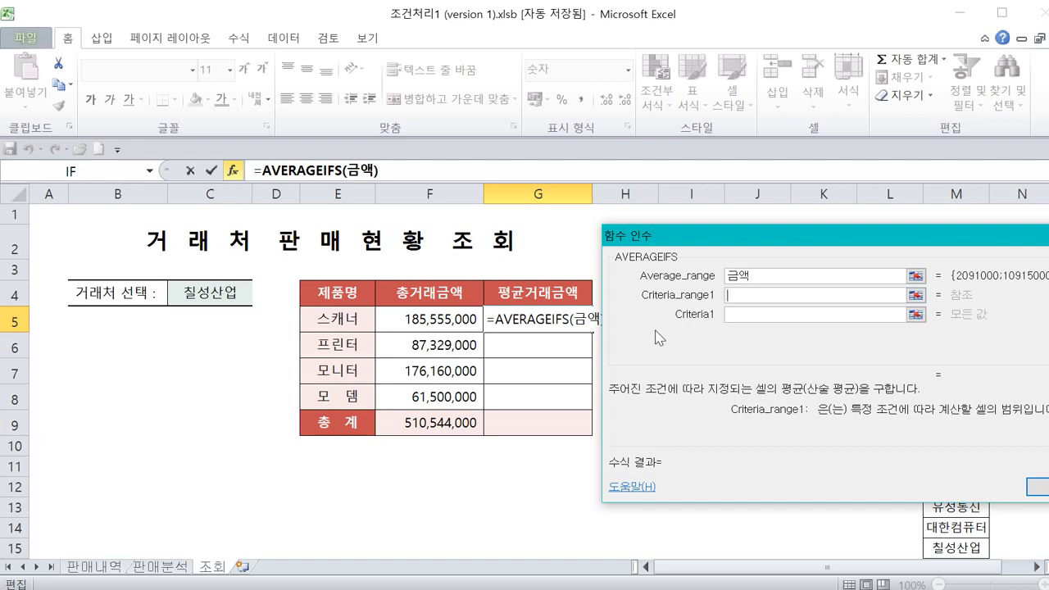
text(거래처)
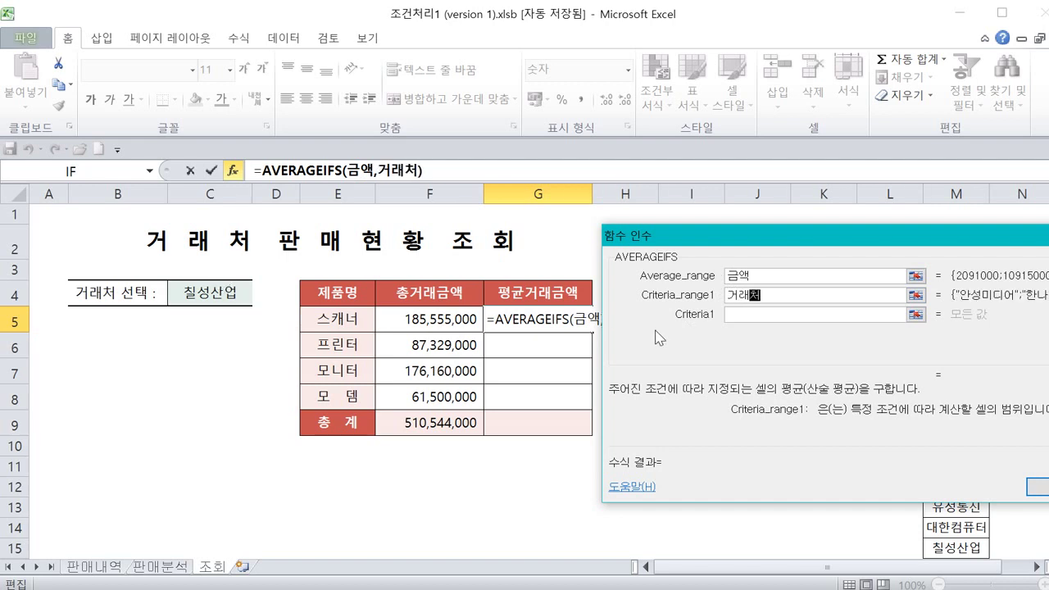
mouse_move(196, 311)
mouse_down()
mouse_move(239, 305)
mouse_move(206, 336)
mouse_move(244, 287)
mouse_up()
key(Escape)
click(94, 567)
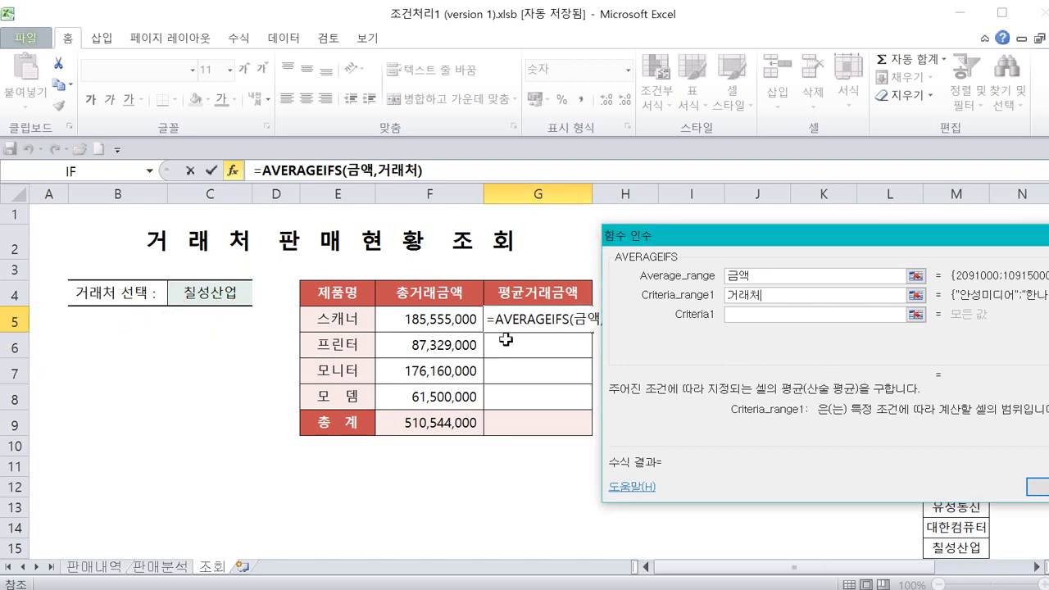
click(209, 567)
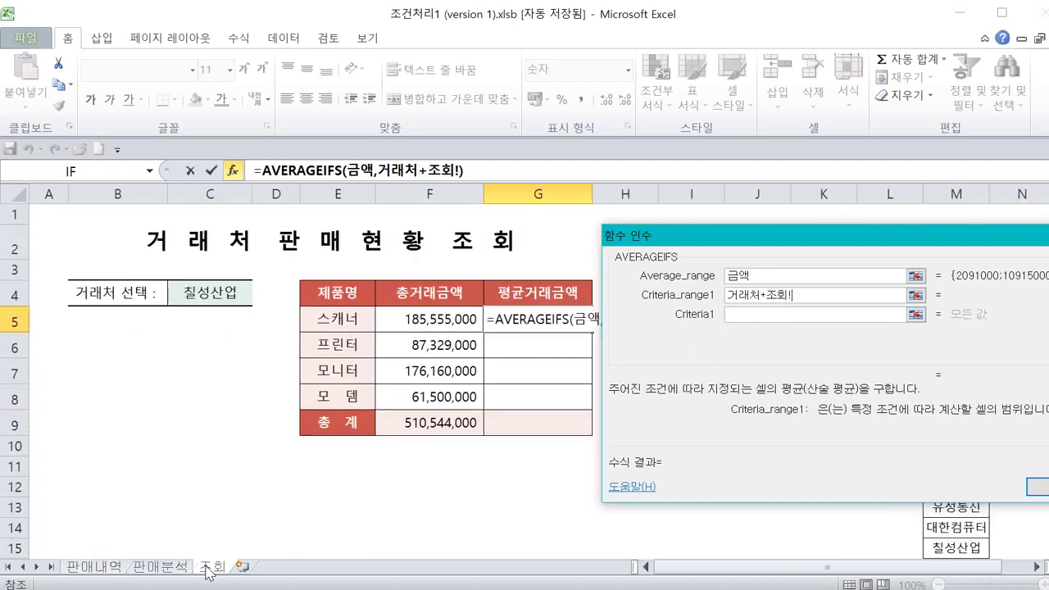
key(BackSpace)
key(BackSpace)
key(BackSpace)
key(BackSpace)
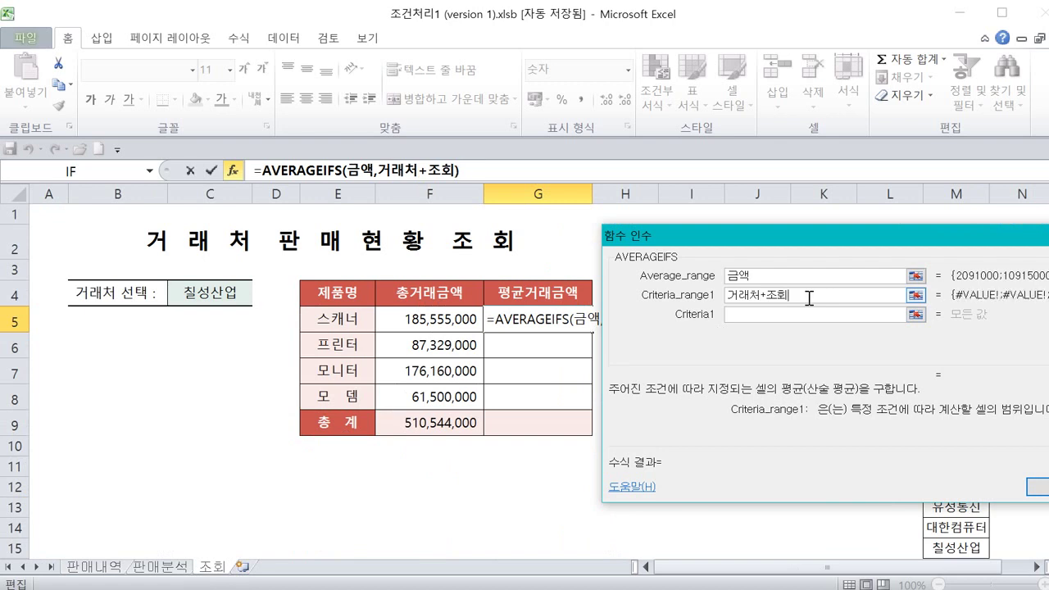
- Set the AVERAGEIFS Criteria1 to the client selection cell as the absolute reference $C$4
key(Tab)
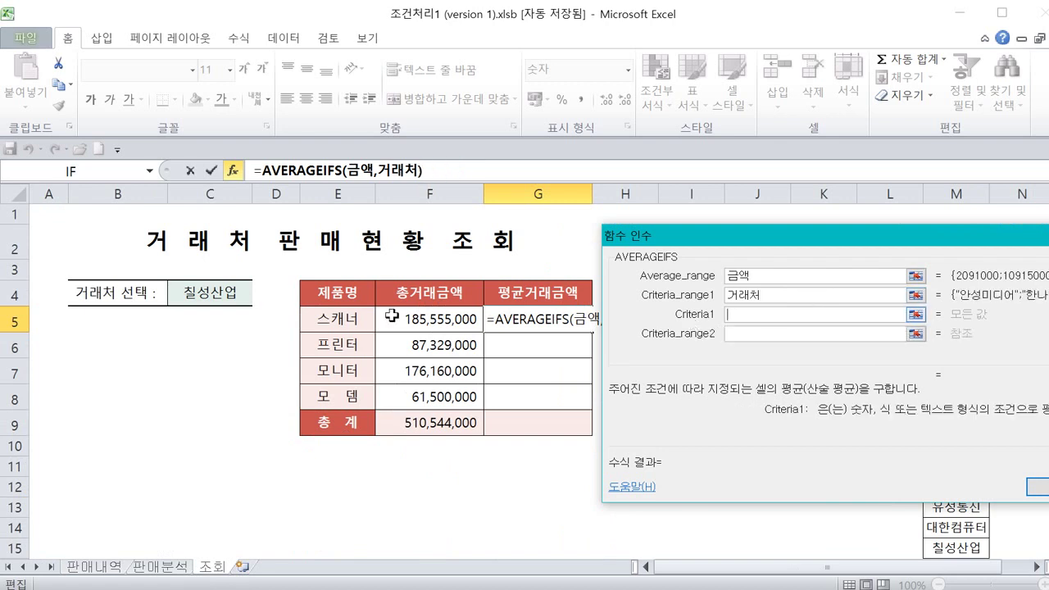
click(223, 293)
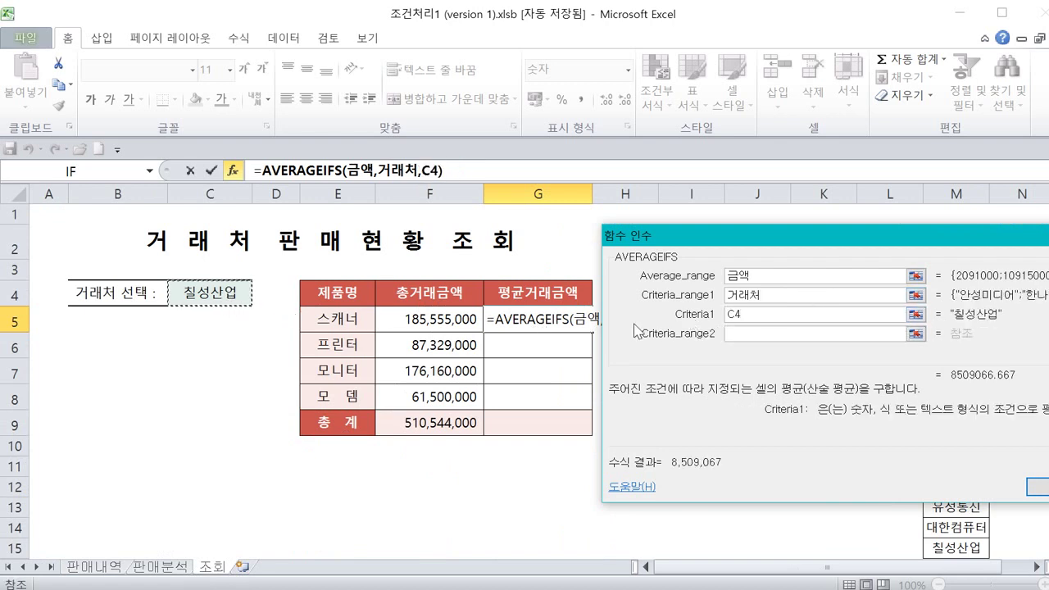
click(749, 314)
drag(746, 313, 728, 315)
click(732, 312)
text($)
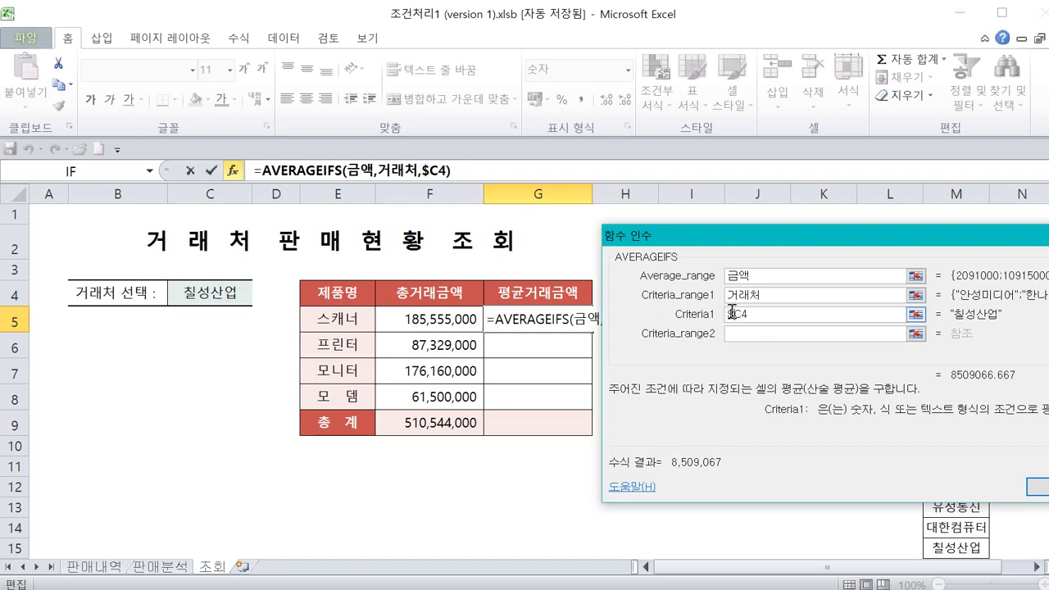
click(743, 314)
text($)
- Set the AVERAGEIFS Criteria_range2 to the named range 제품명 and Criteria2 to E5
click(741, 334)
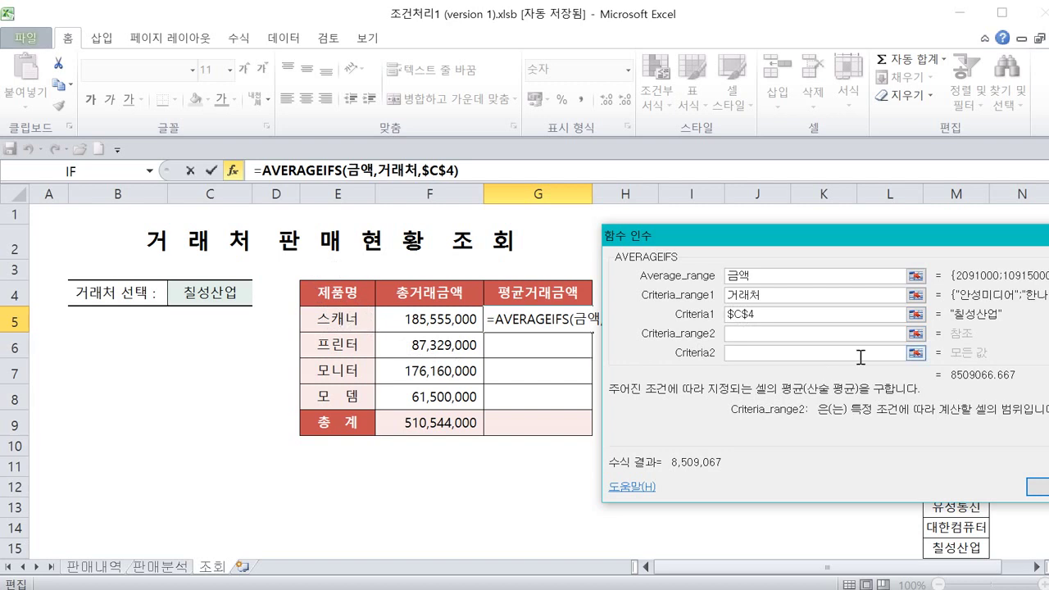
text(제품명)
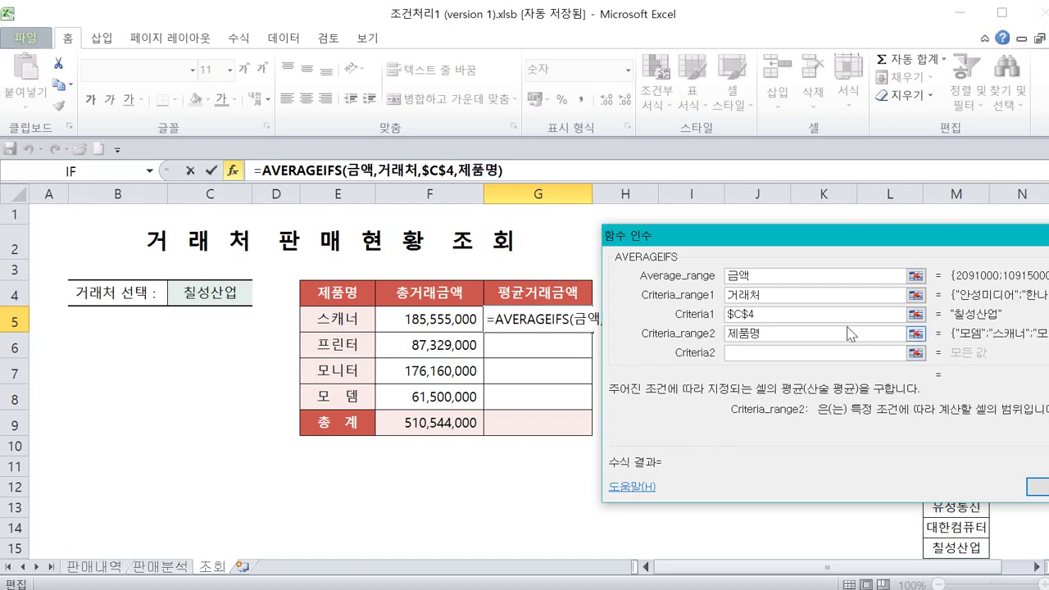
click(791, 352)
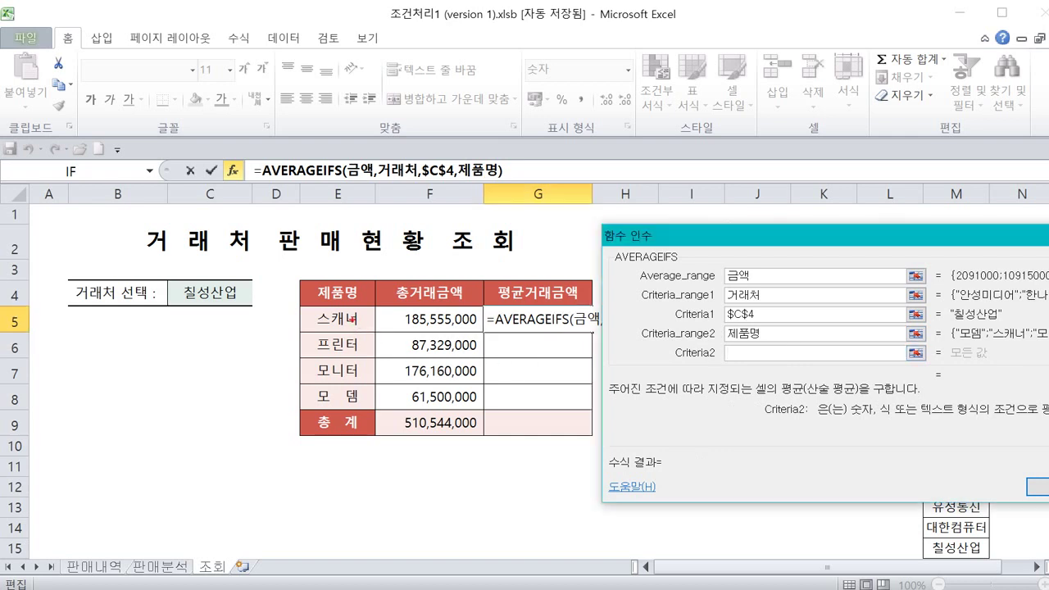
drag(373, 291, 359, 313)
click(343, 323)
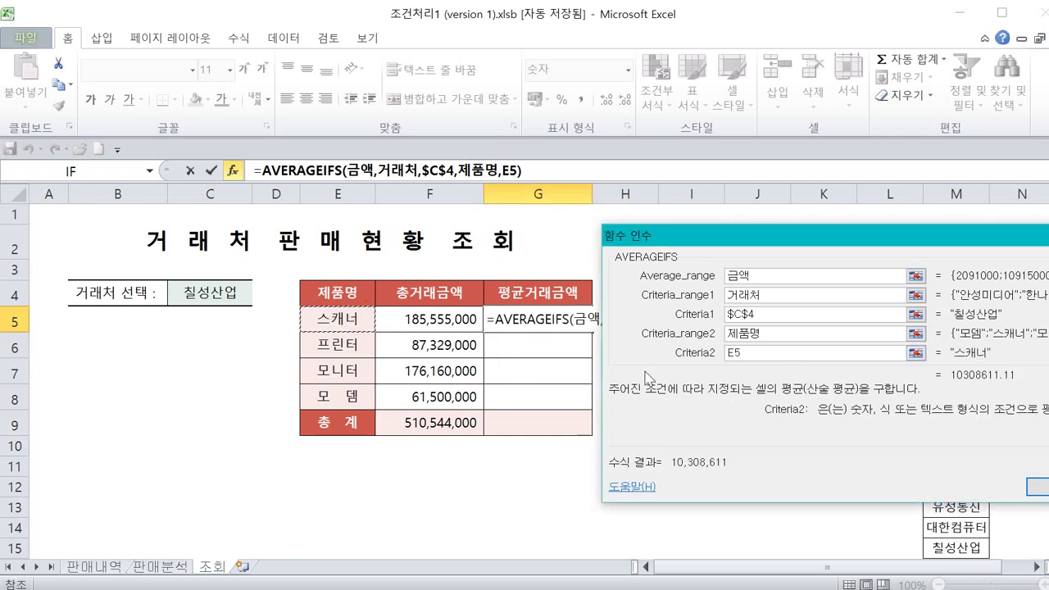
- Confirm the AVERAGEIFS formula in G5 and fill it down through G8 for the remaining products
drag(951, 238, 910, 241)
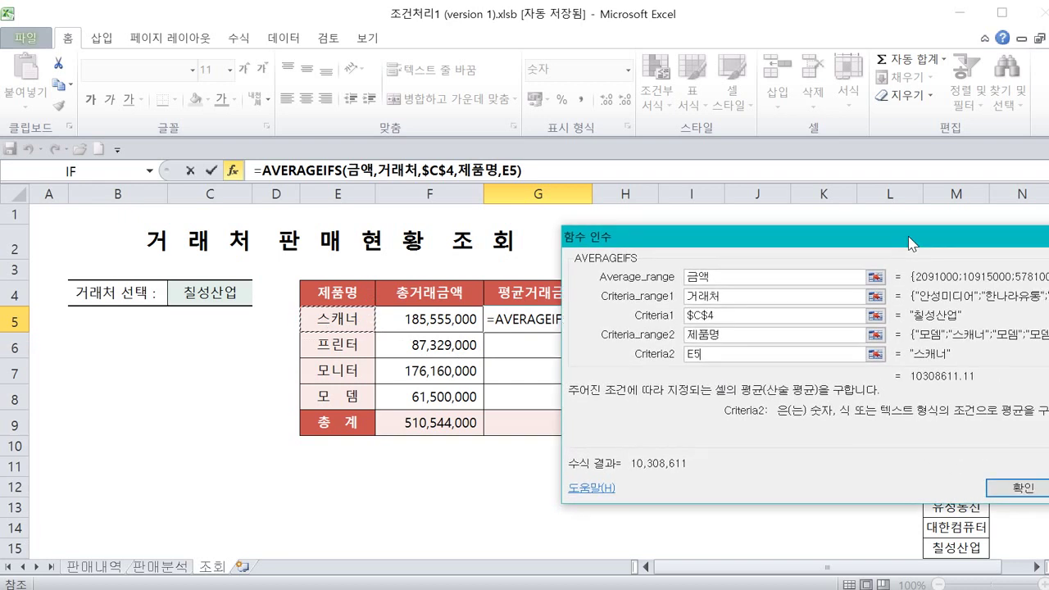
click(1016, 488)
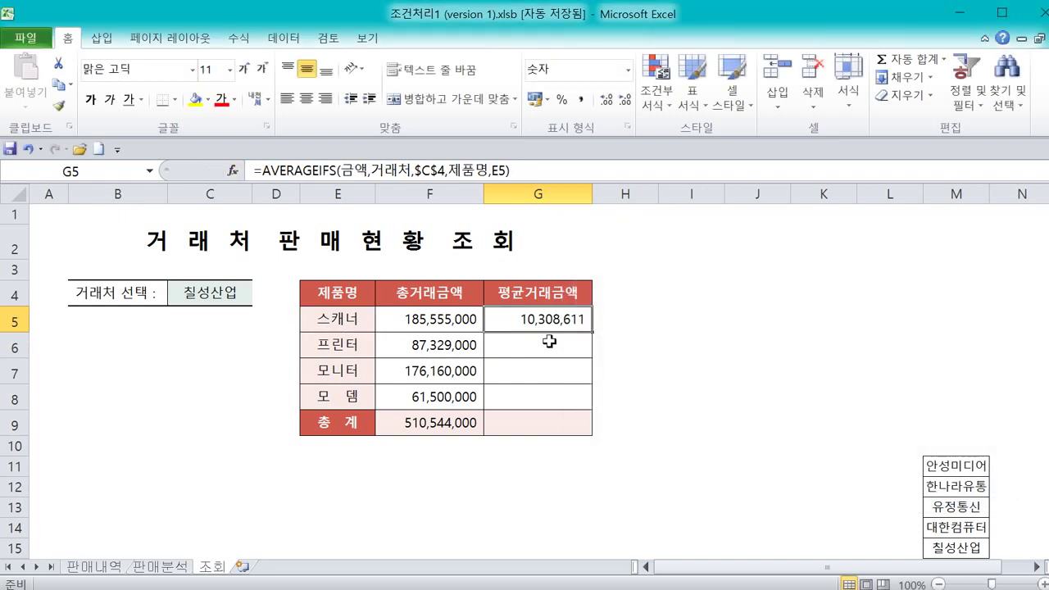
drag(591, 332, 604, 404)
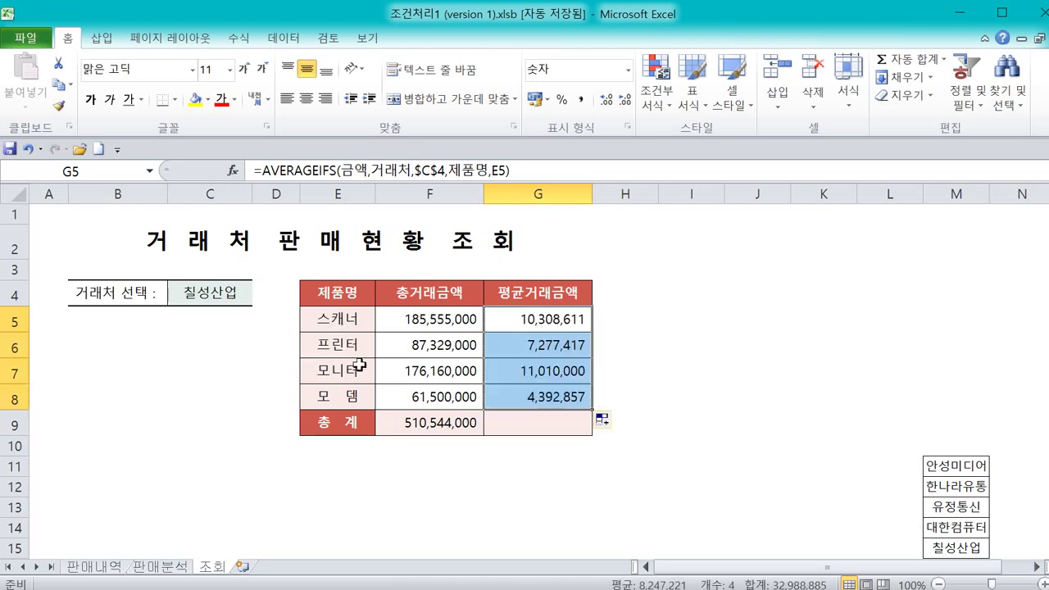
- Calculate the average of G5:G8 in the 총계 row's cell G9 and review the formula
click(564, 423)
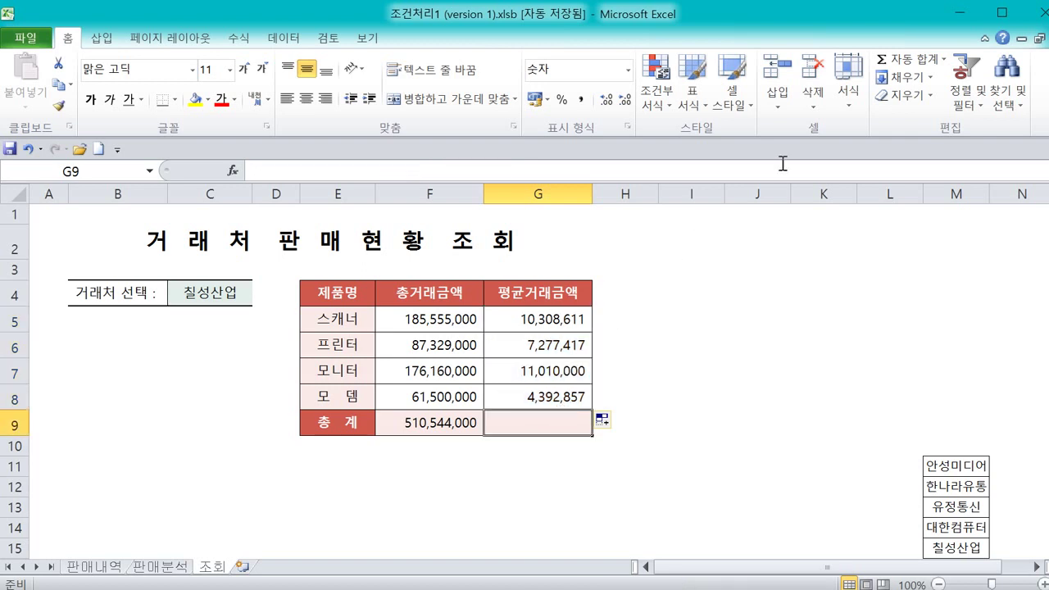
click(945, 60)
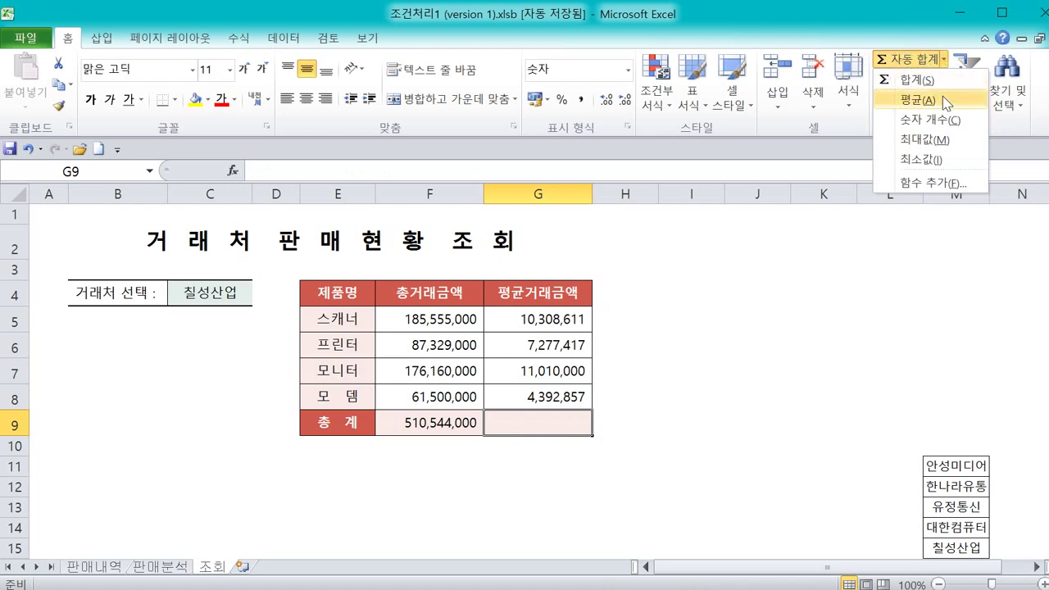
click(943, 99)
key(Return)
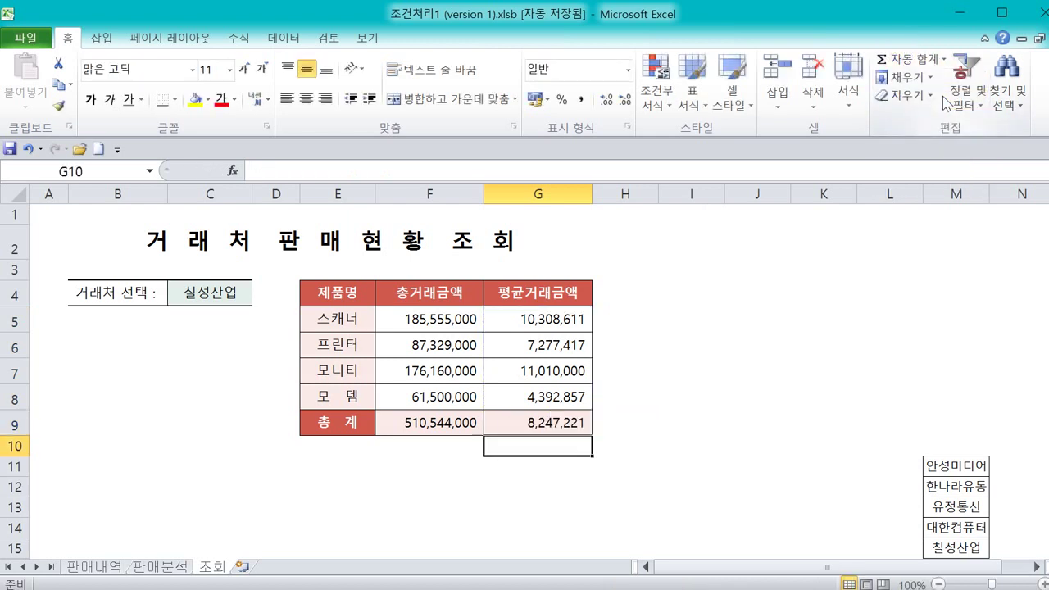
click(636, 400)
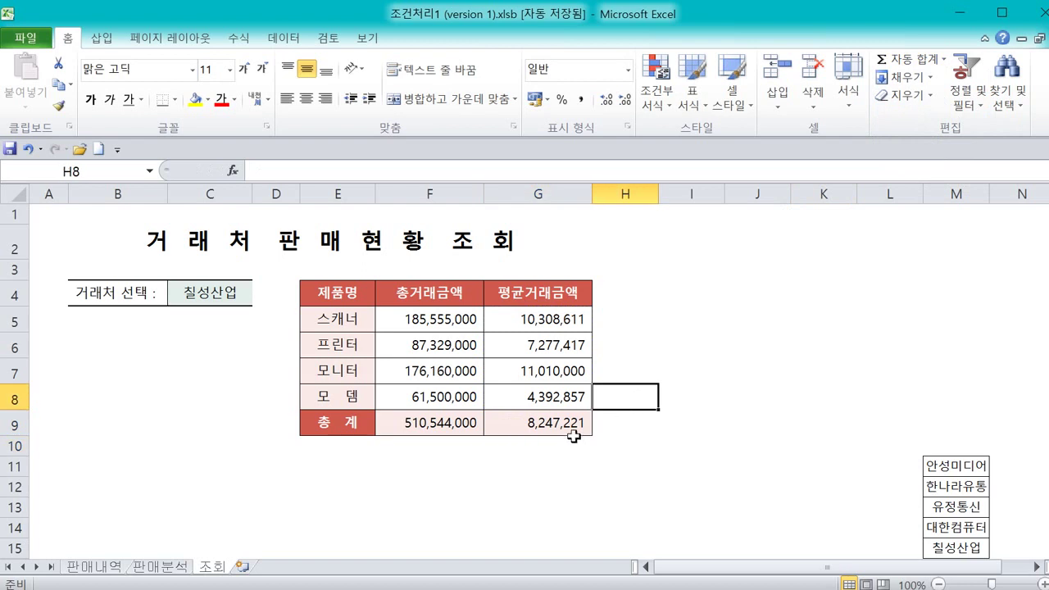
click(567, 429)
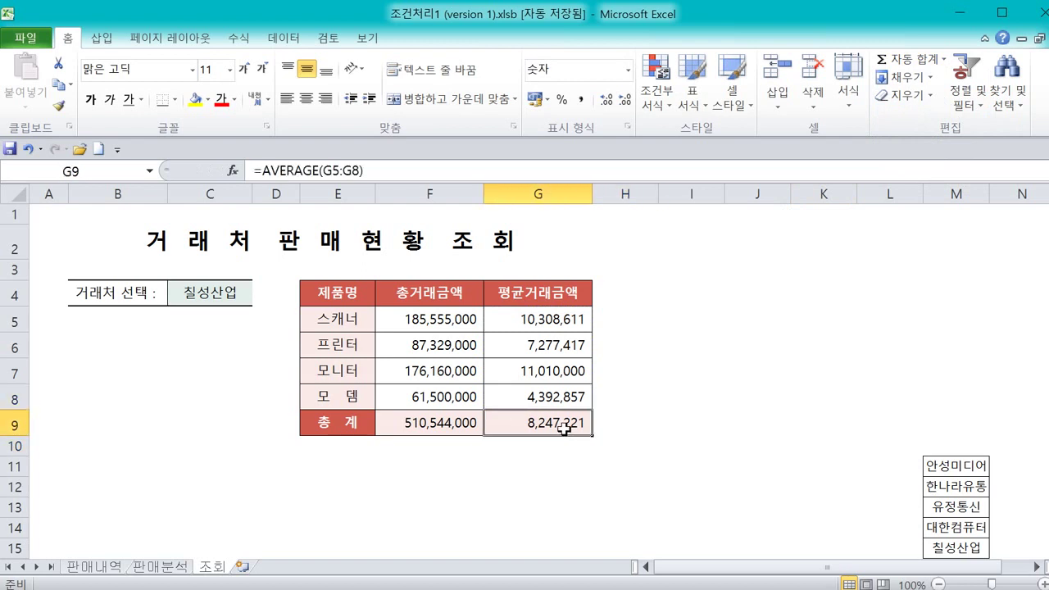
click(427, 426)
click(535, 426)
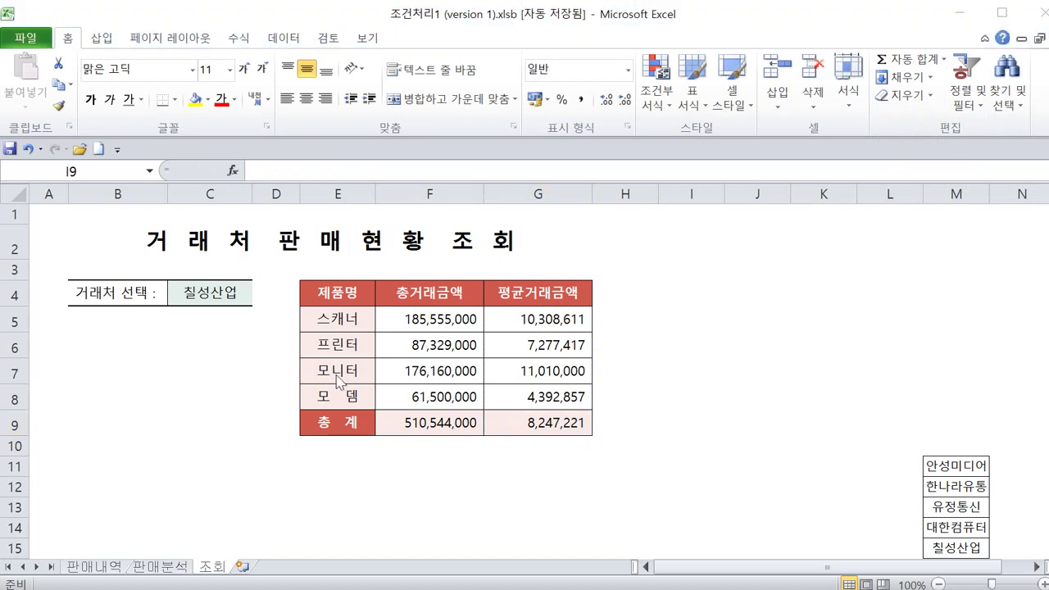
- Examine the client names in the 거래처 column of the 판매내역 sheet that can be entered in C4
click(420, 373)
click(224, 292)
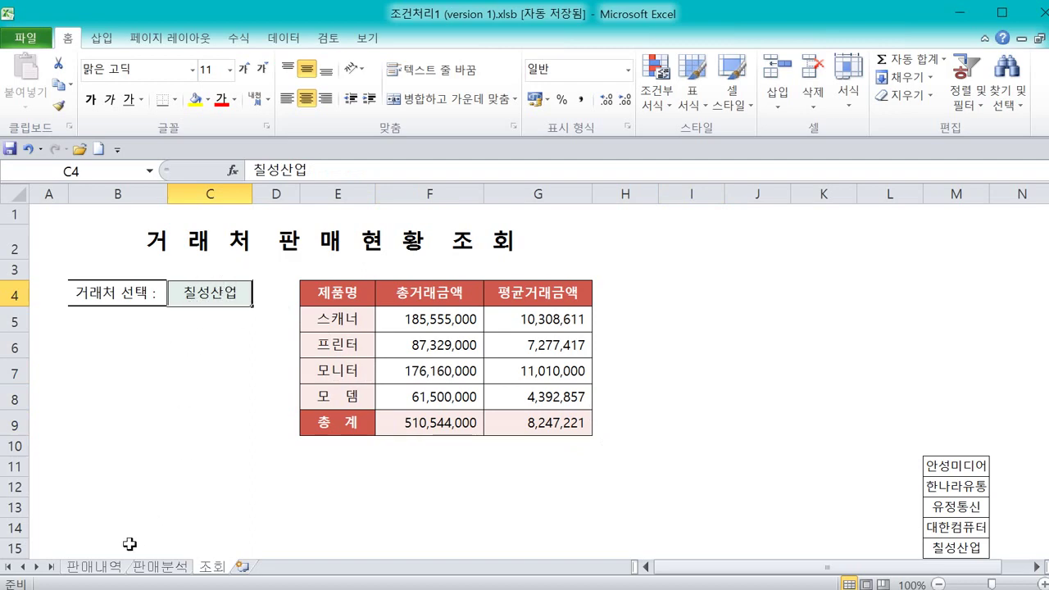
click(98, 565)
click(288, 393)
scroll(291, 393, up, 2)
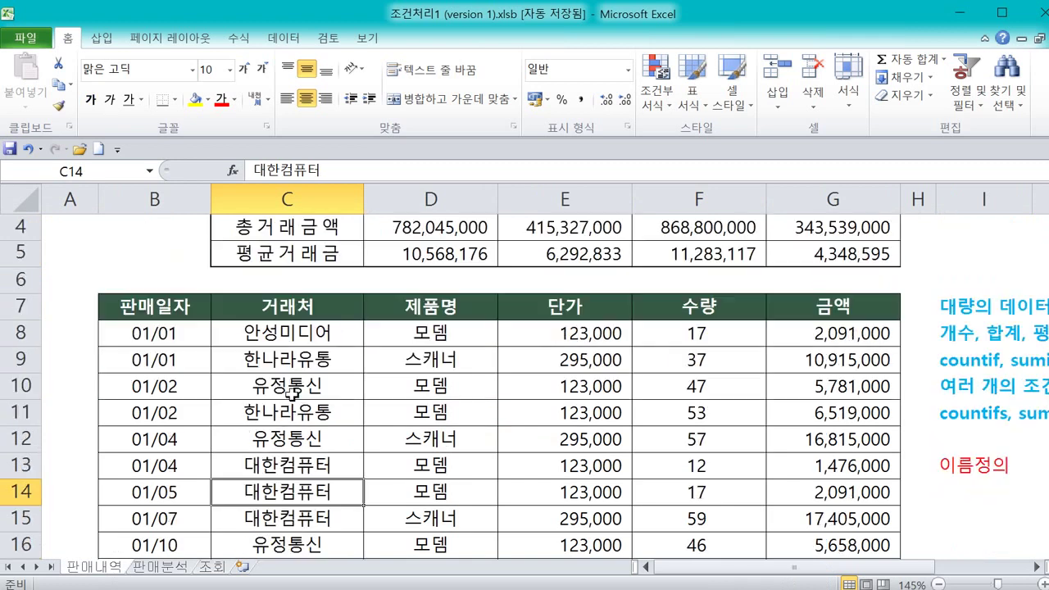
click(304, 332)
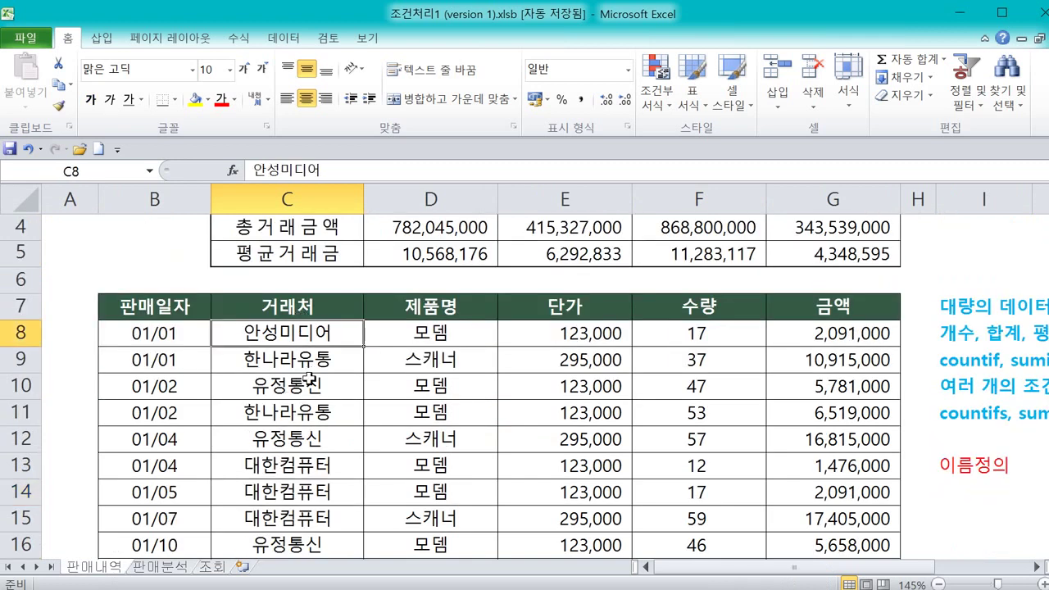
click(293, 358)
click(309, 386)
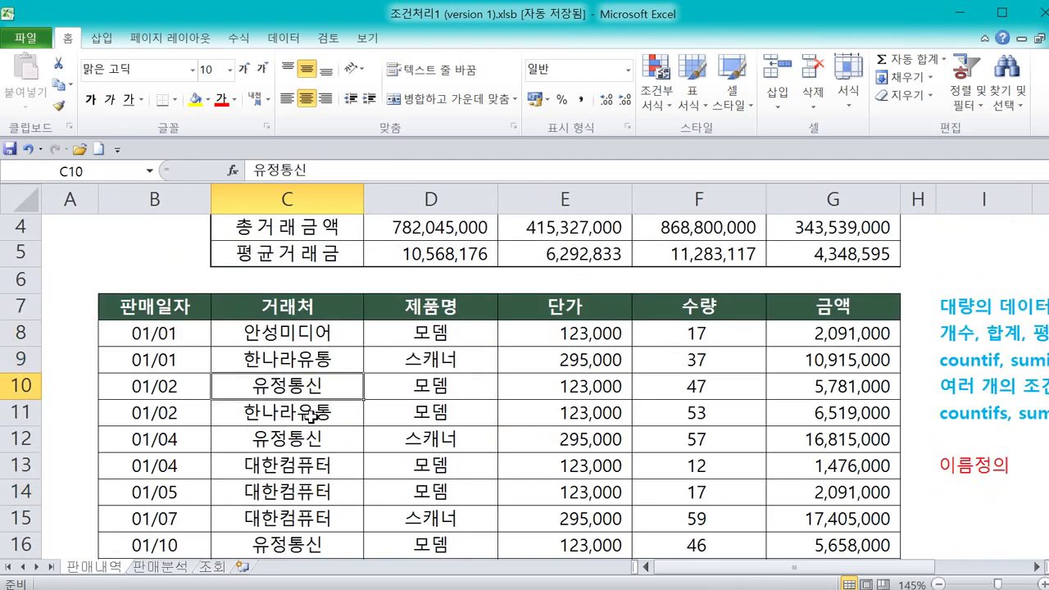
click(315, 461)
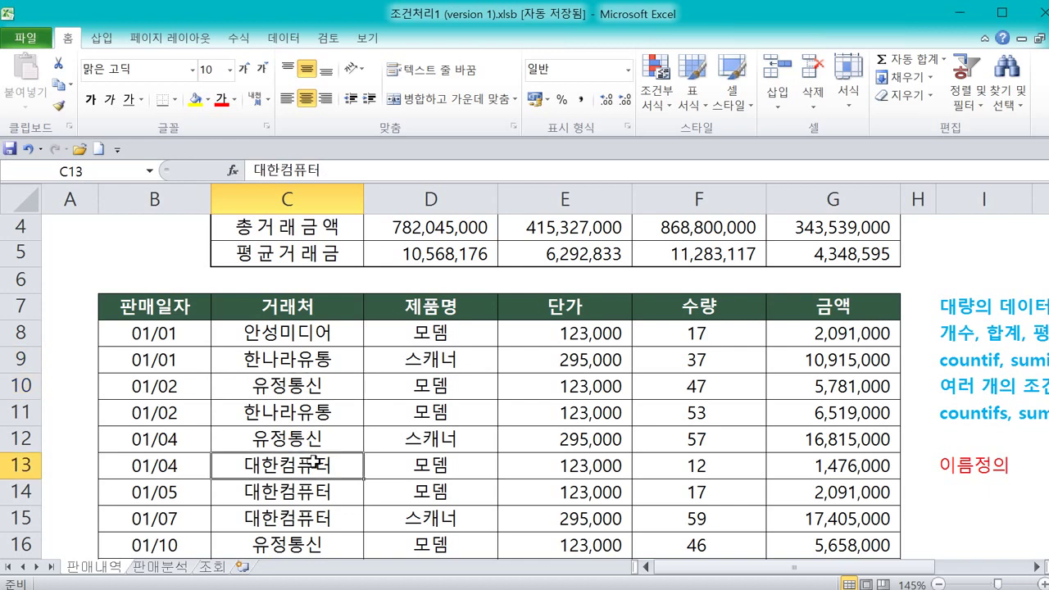
- Return to the 조회 sheet and inspect the $C$4 criterion in F5's SUMIFS formula
click(212, 567)
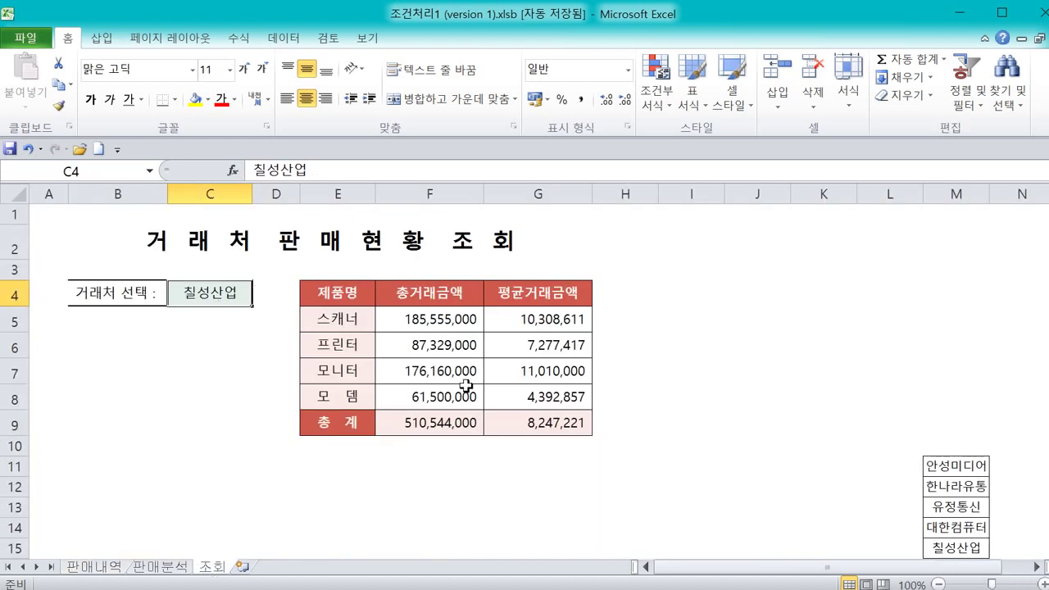
click(216, 318)
click(223, 291)
click(468, 319)
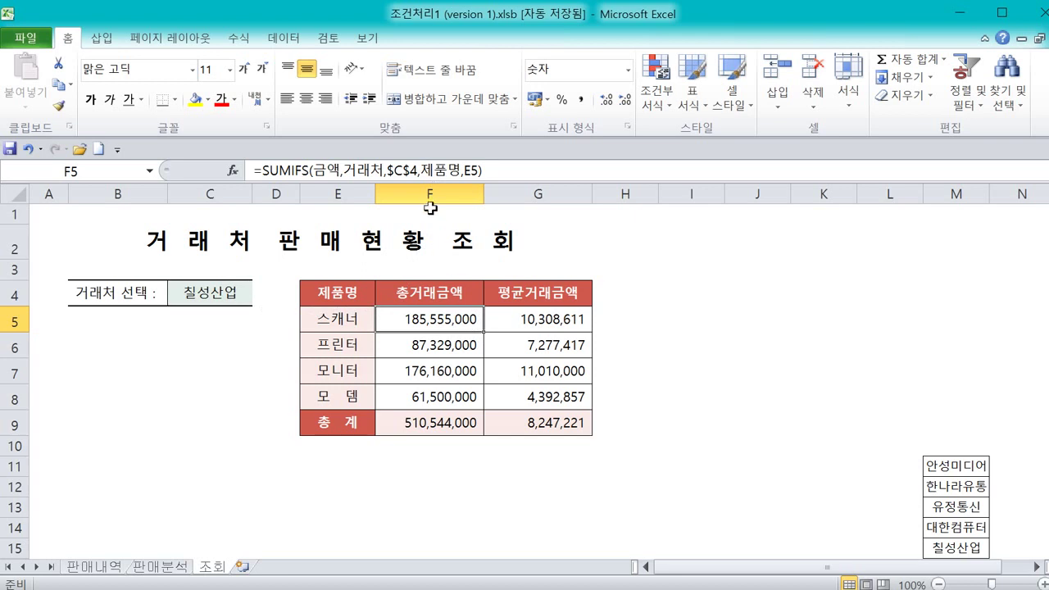
drag(420, 174, 387, 172)
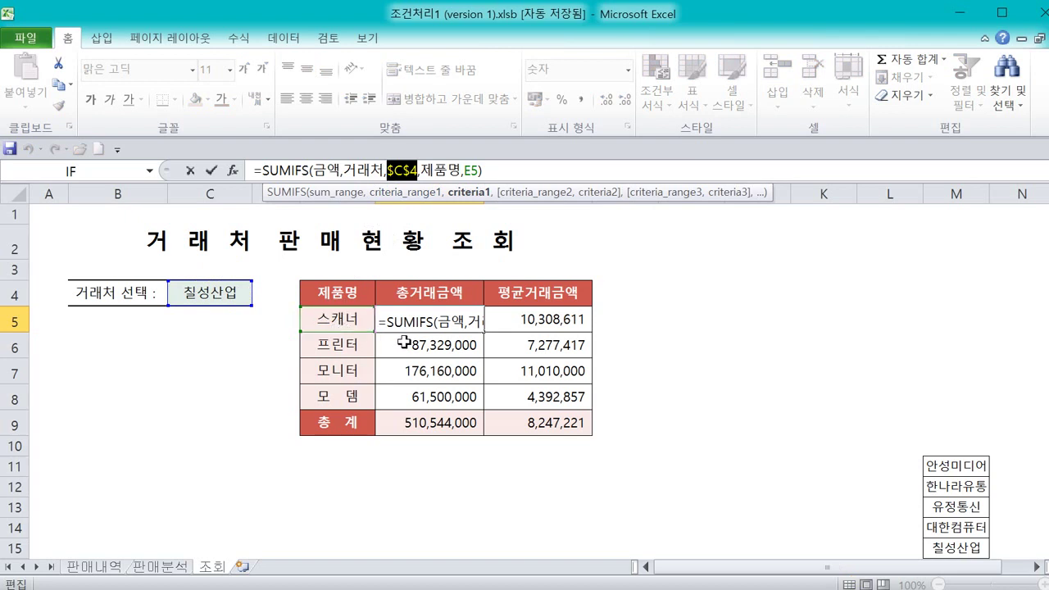
key(ctrl+Return)
- Clear the client selection cell C4 and enter 안성미디어 as the client
click(234, 288)
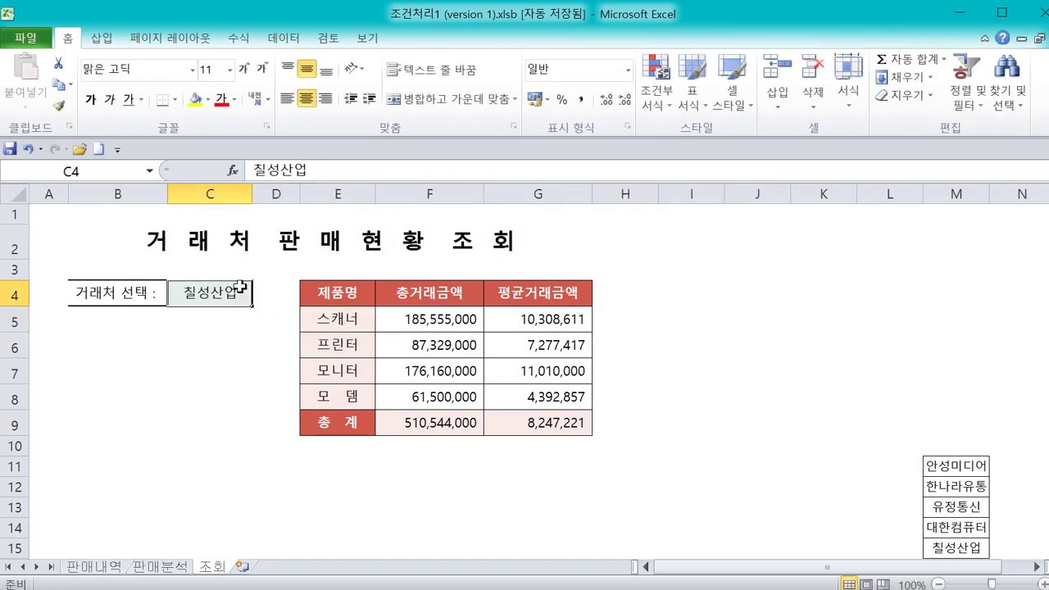
key(Delete)
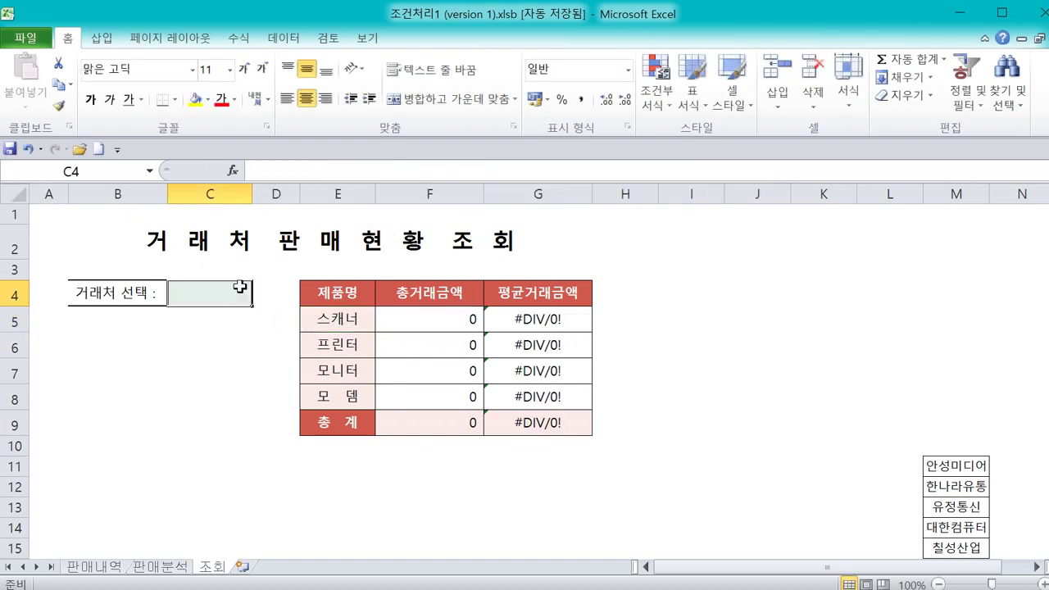
text(안ㅅ)
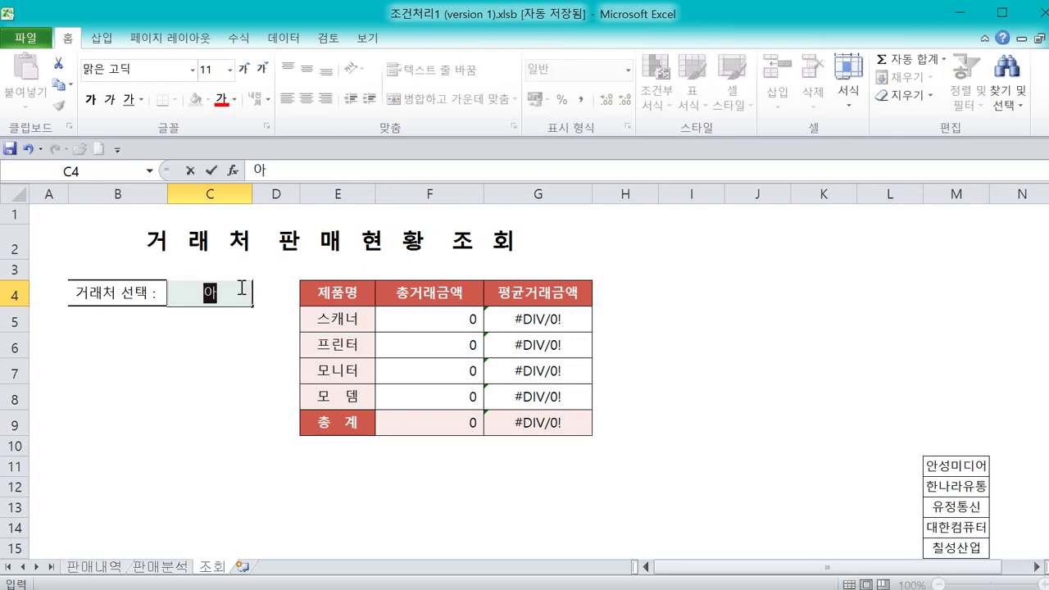
text(미디어)
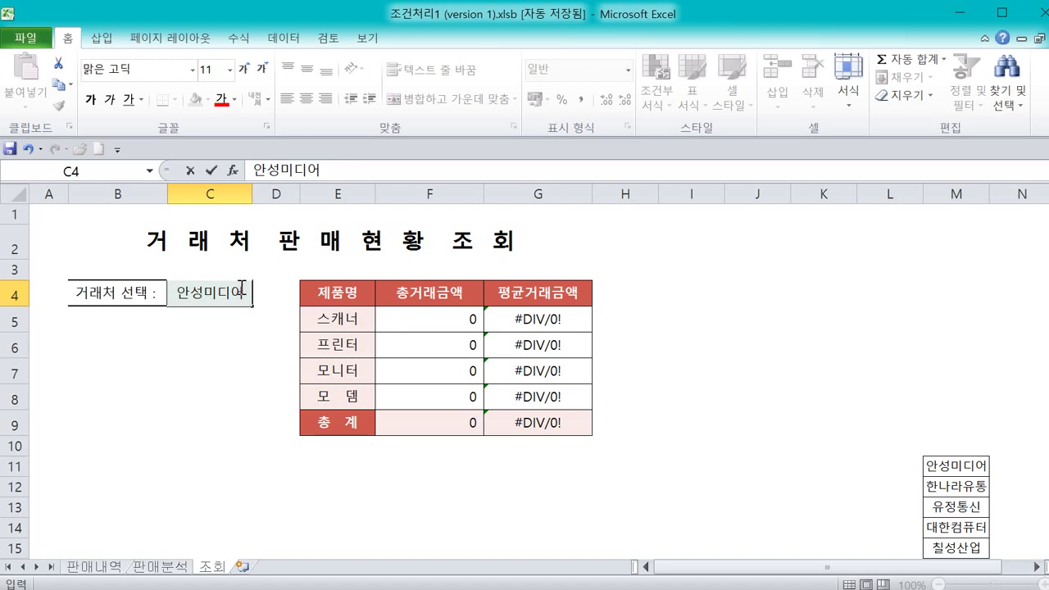
key(Return)
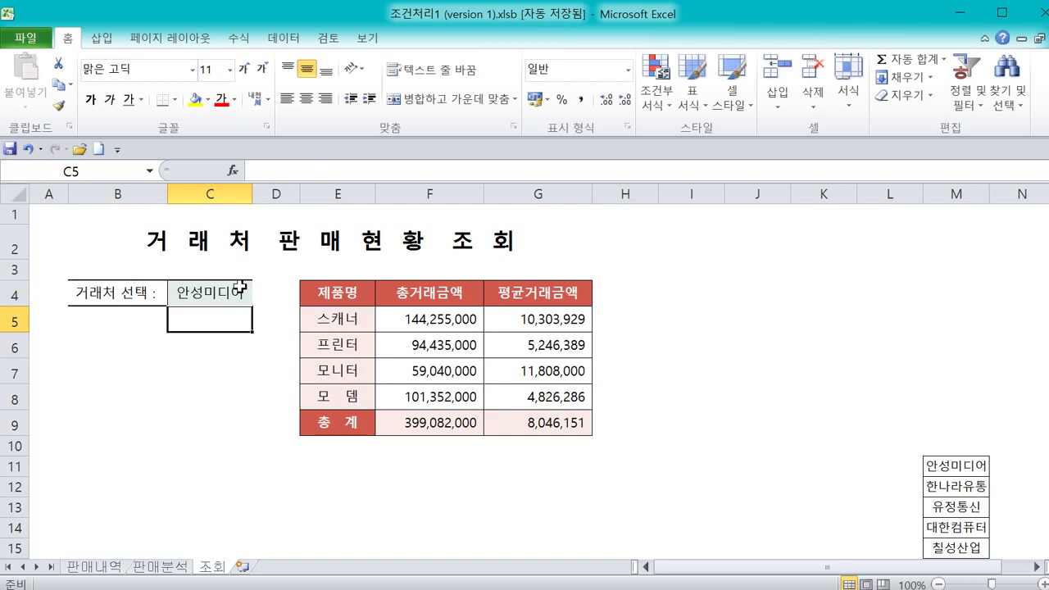
- Change the client in C4 to 유정통신 and check the SUMIFS formula in F5
click(239, 287)
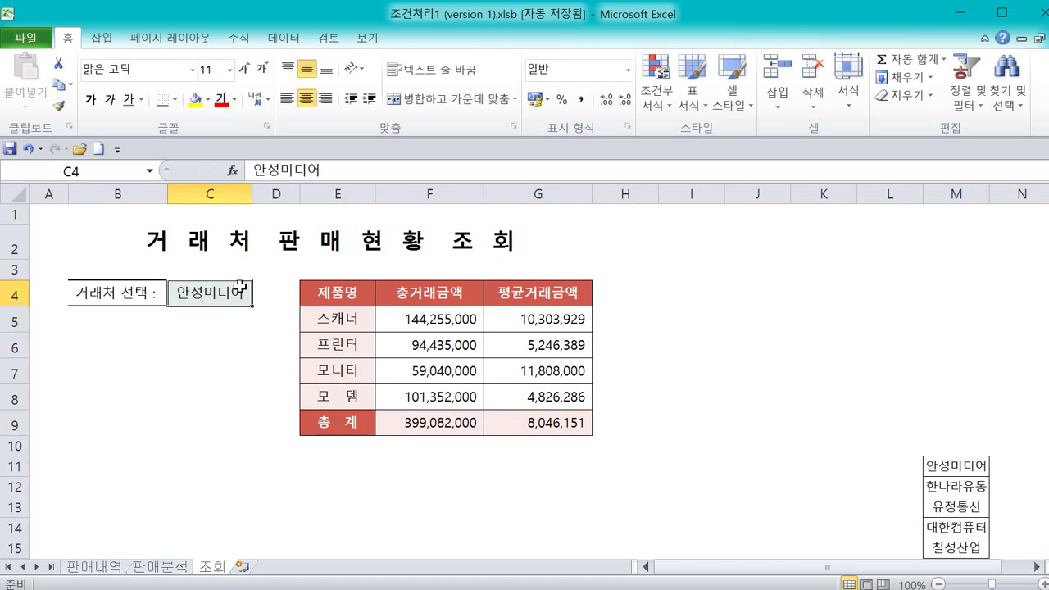
text(유정ㅌ)
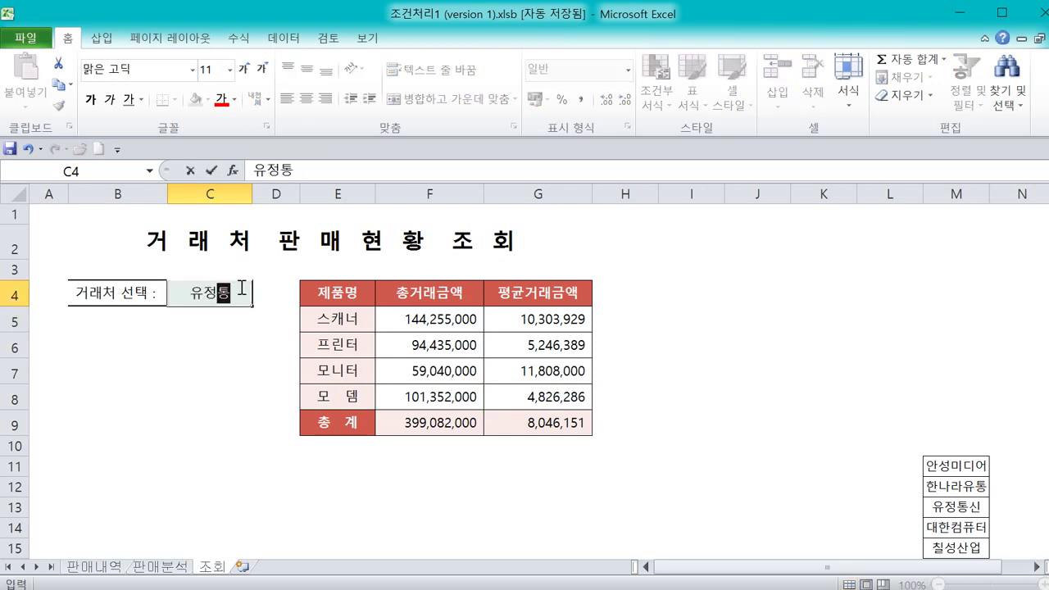
text(시)
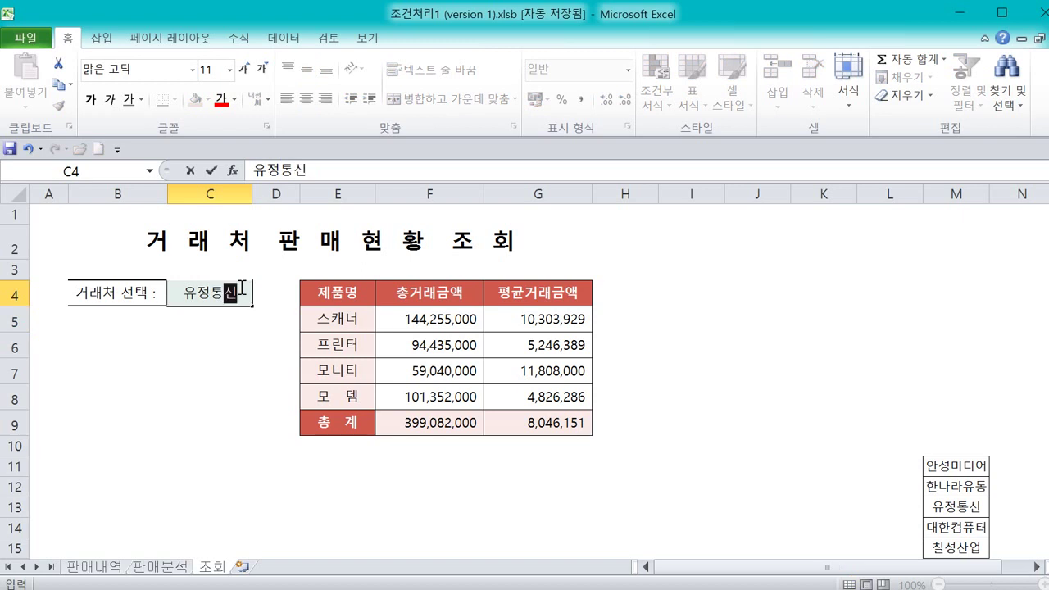
key(Return)
click(416, 319)
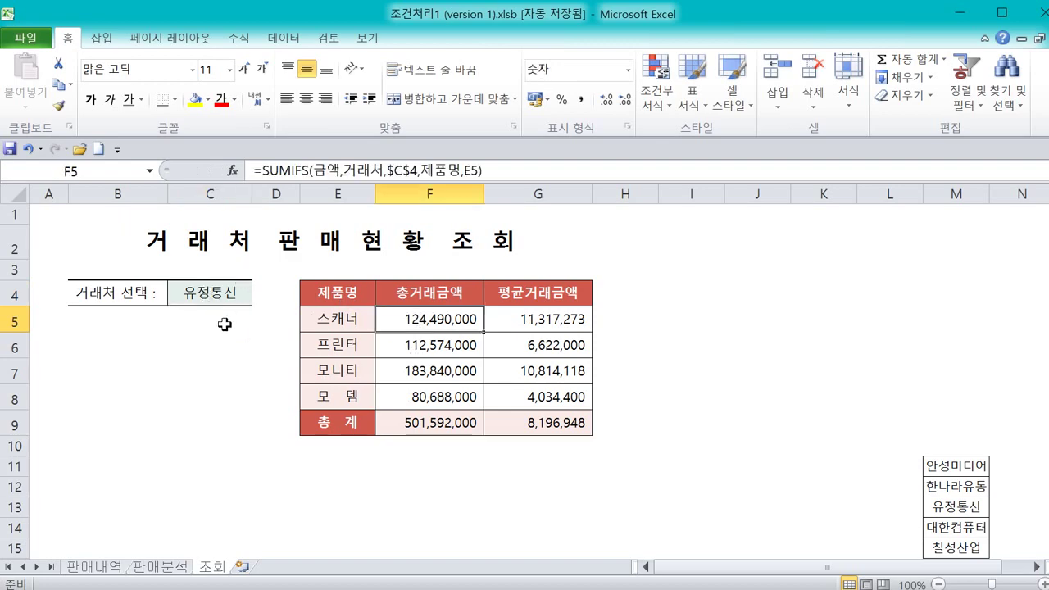
click(226, 296)
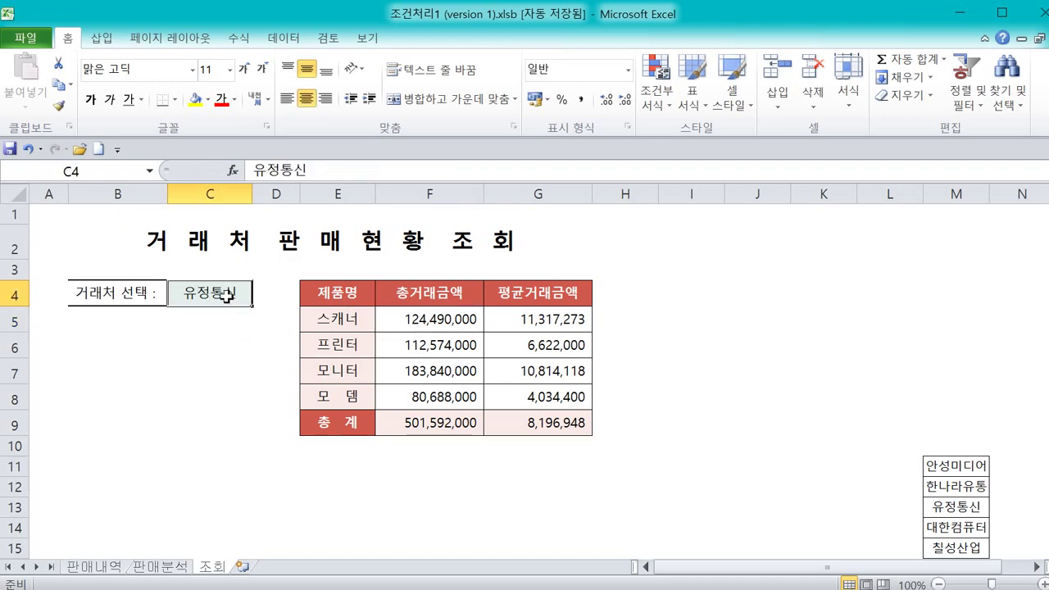
- Look over the 거래처 entries in C8:C15 of the 판매내역 sheet and return to the 조회 sheet
click(91, 567)
drag(265, 335, 268, 514)
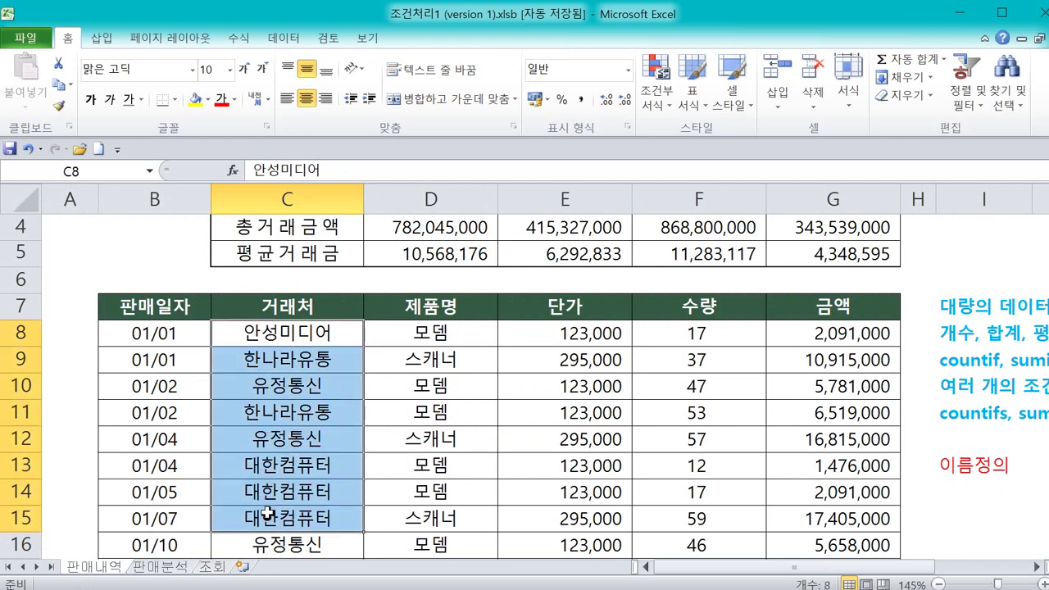
click(215, 567)
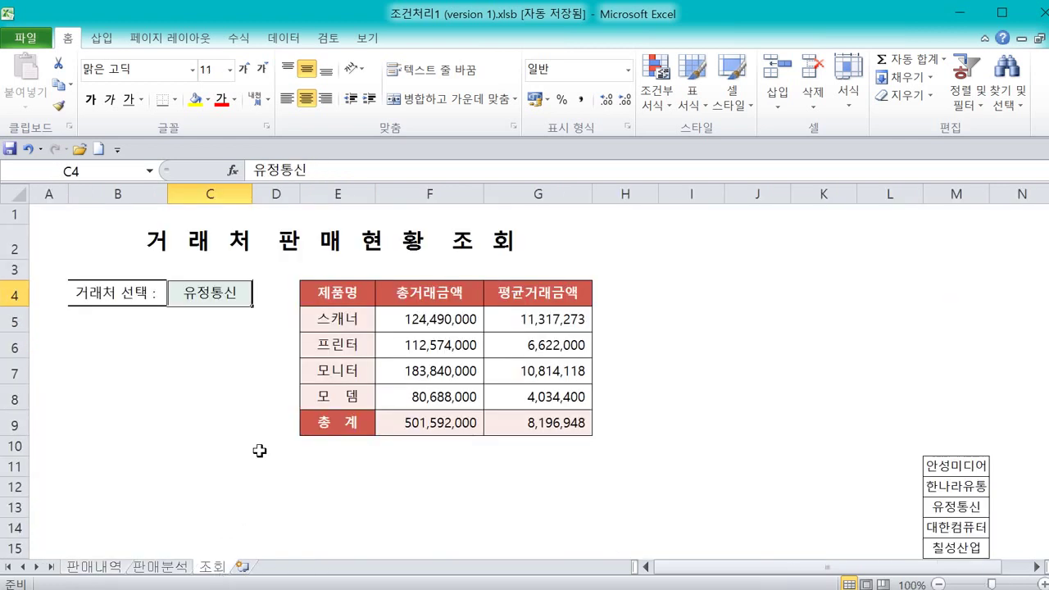
- Replace the client in C4 with the misspelled name 유정통시 to test the formulas with a nonexistent client
double_click(237, 293)
key(BackSpace)
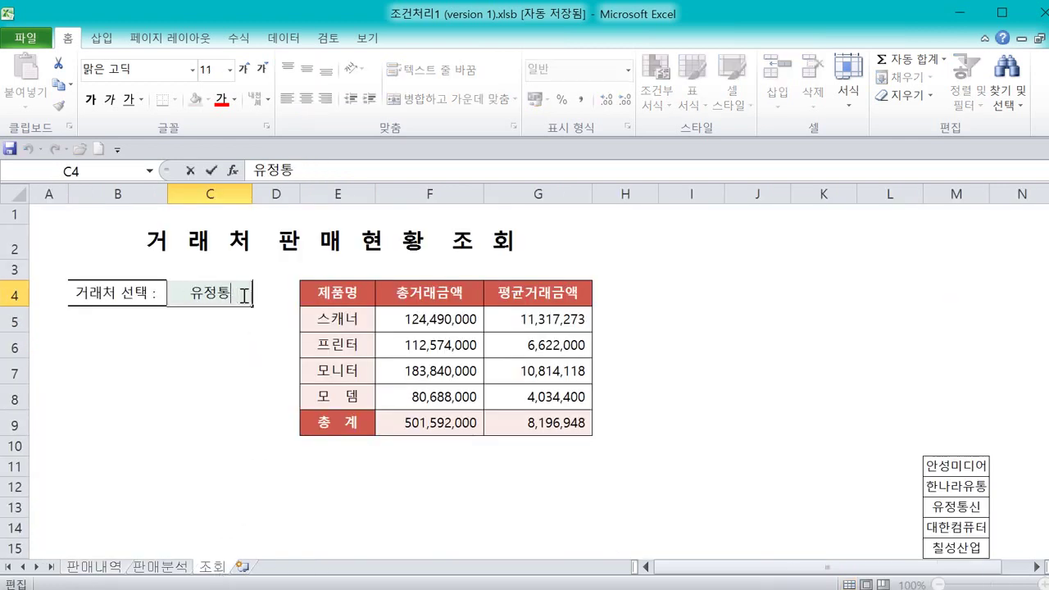
key(BackSpace)
key(BackSpace)
key(BackSpace)
text(유)
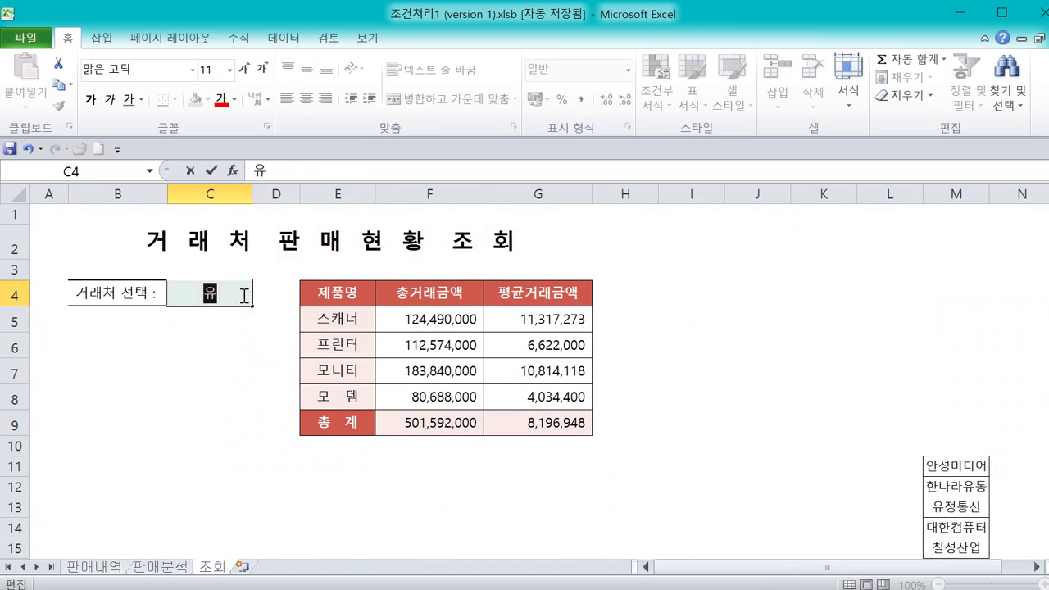
text(정통)
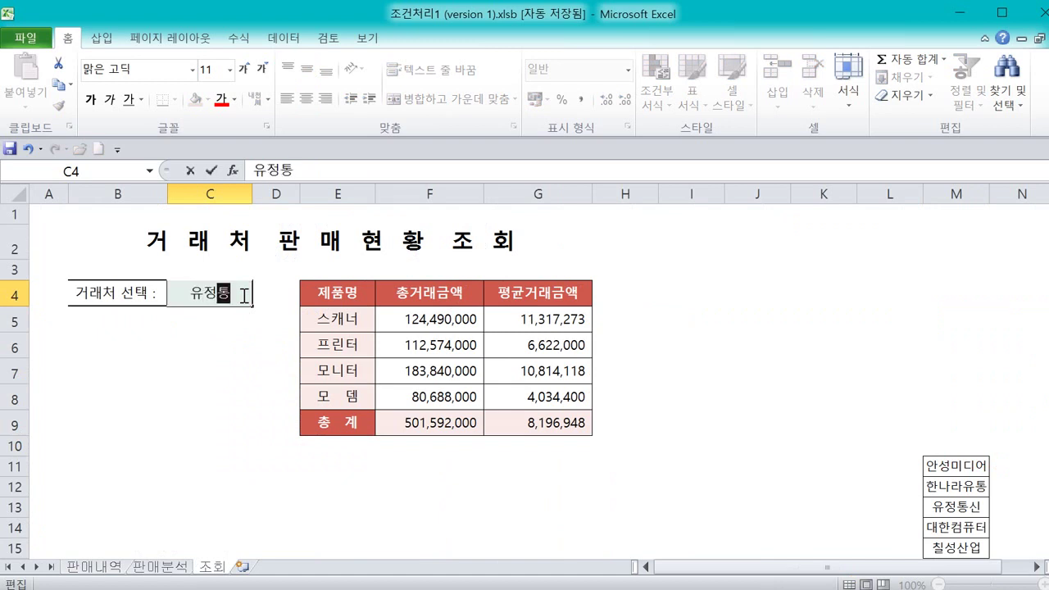
text(시)
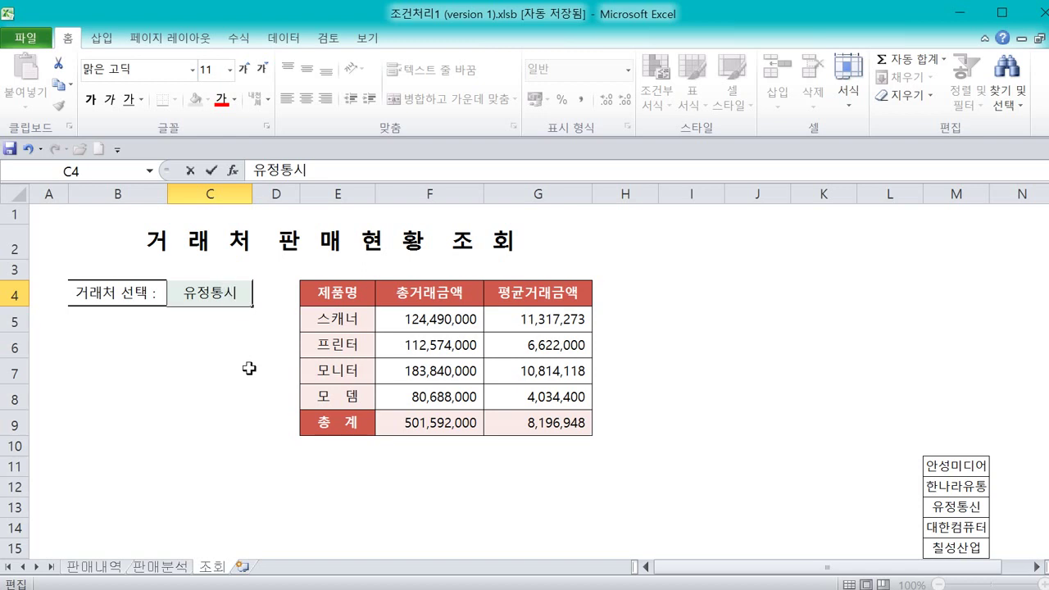
key(Return)
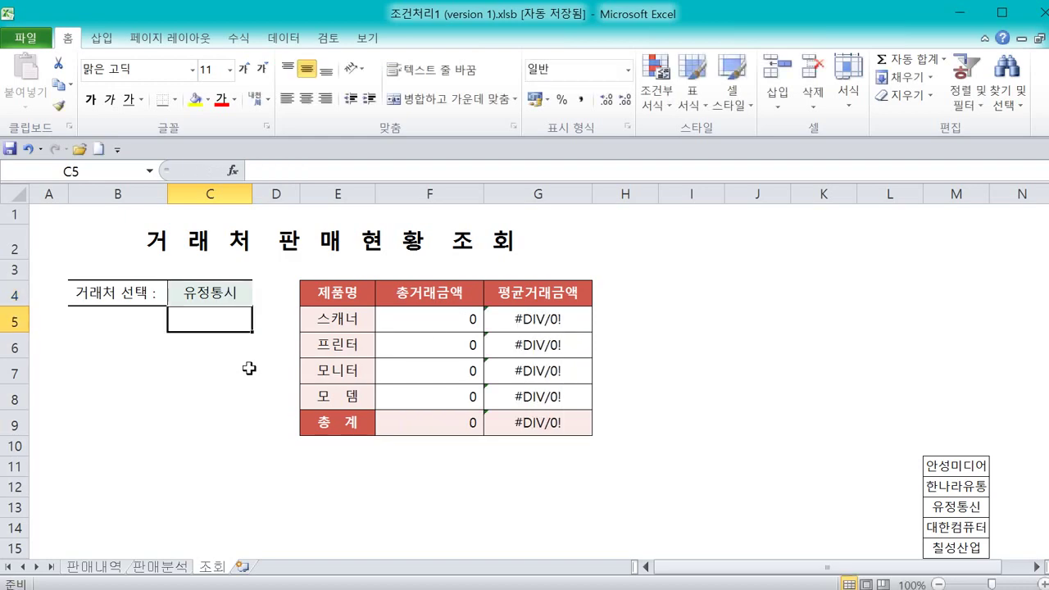
click(211, 294)
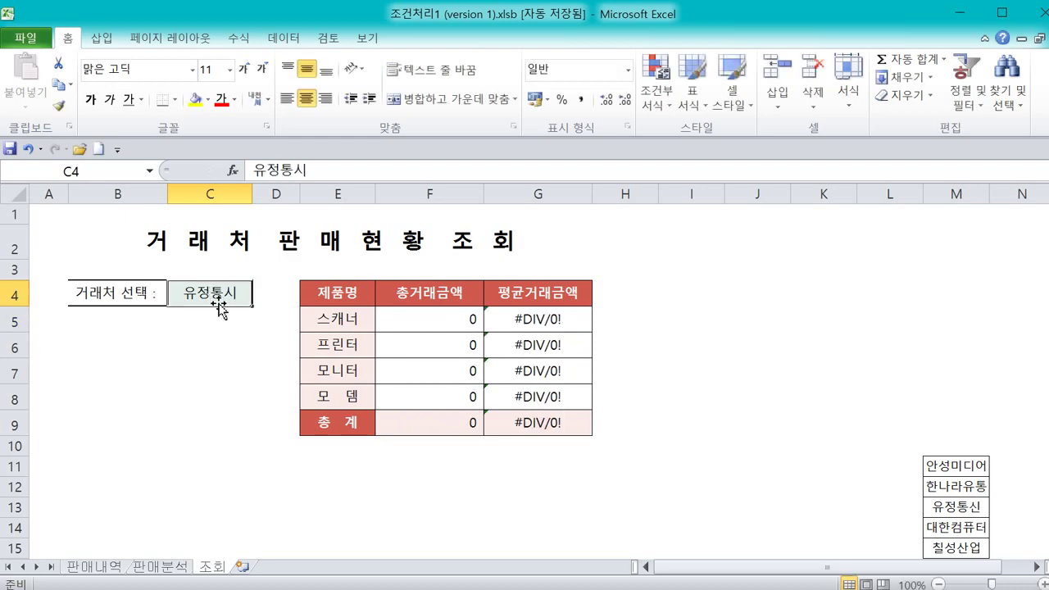
- Look over the client names from C8 downward on the 판매내역 sheet and return to the 조회 sheet
click(111, 567)
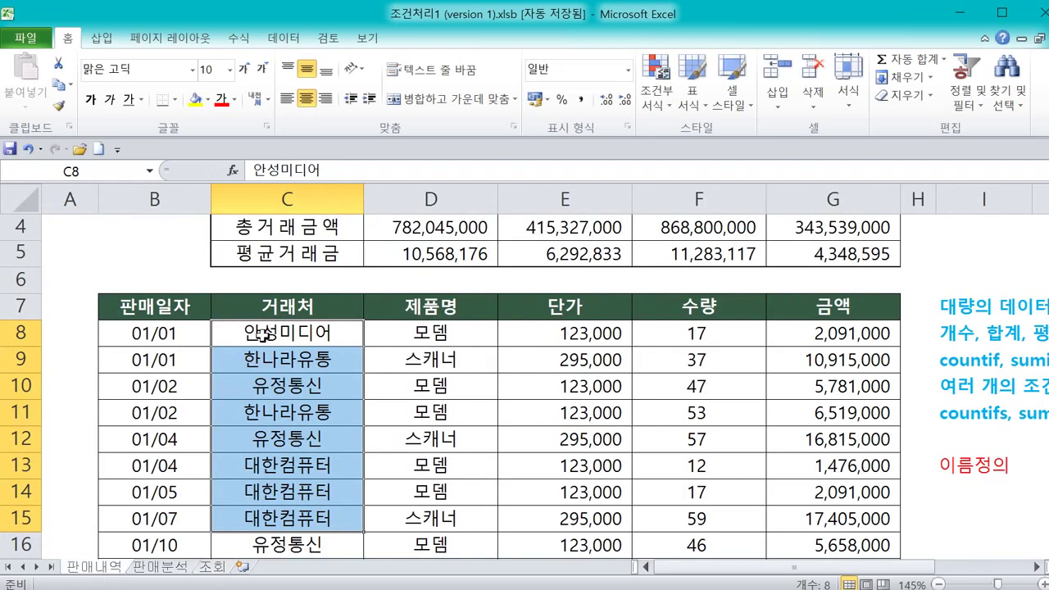
drag(263, 336, 270, 534)
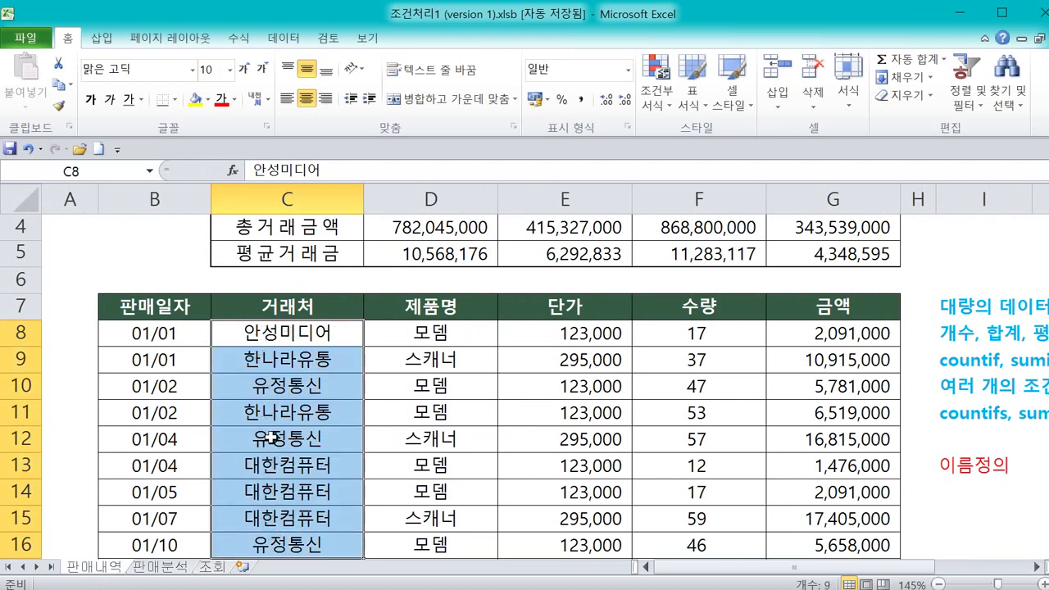
click(213, 566)
- Compare the SUMIFS totals in F5:F9 with the AVERAGEIFS averages in G5:G8 for the misspelled client
click(370, 344)
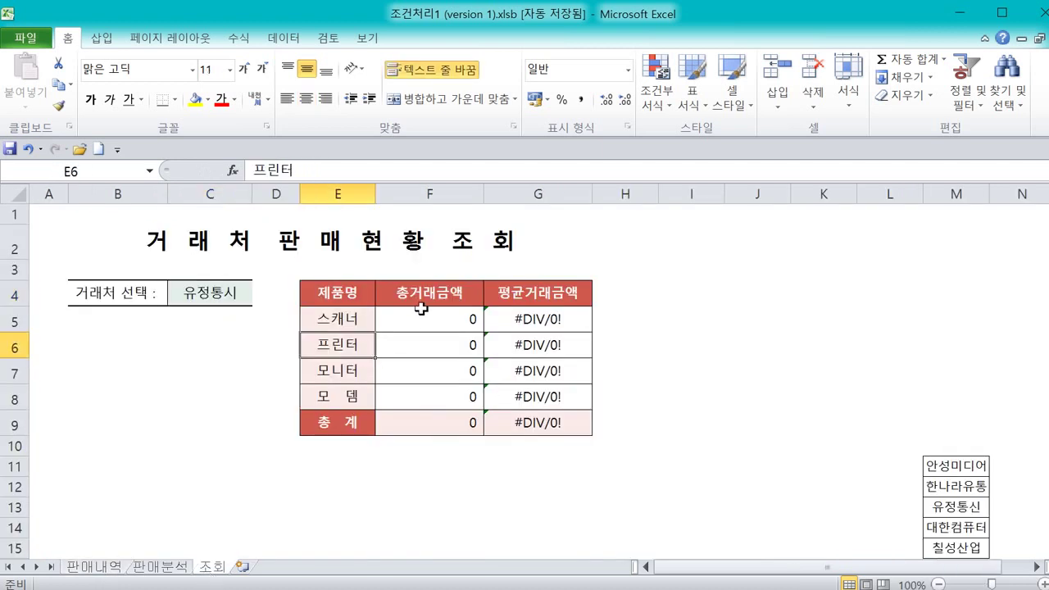
drag(420, 308, 445, 391)
drag(540, 323, 540, 399)
click(434, 430)
click(458, 315)
click(562, 321)
click(528, 400)
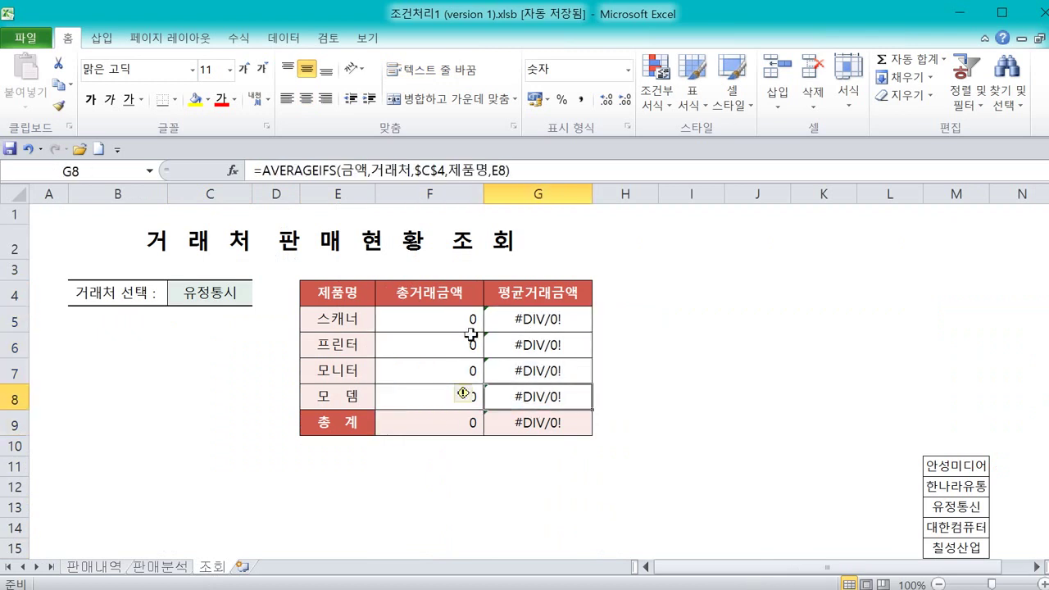
drag(553, 318, 559, 400)
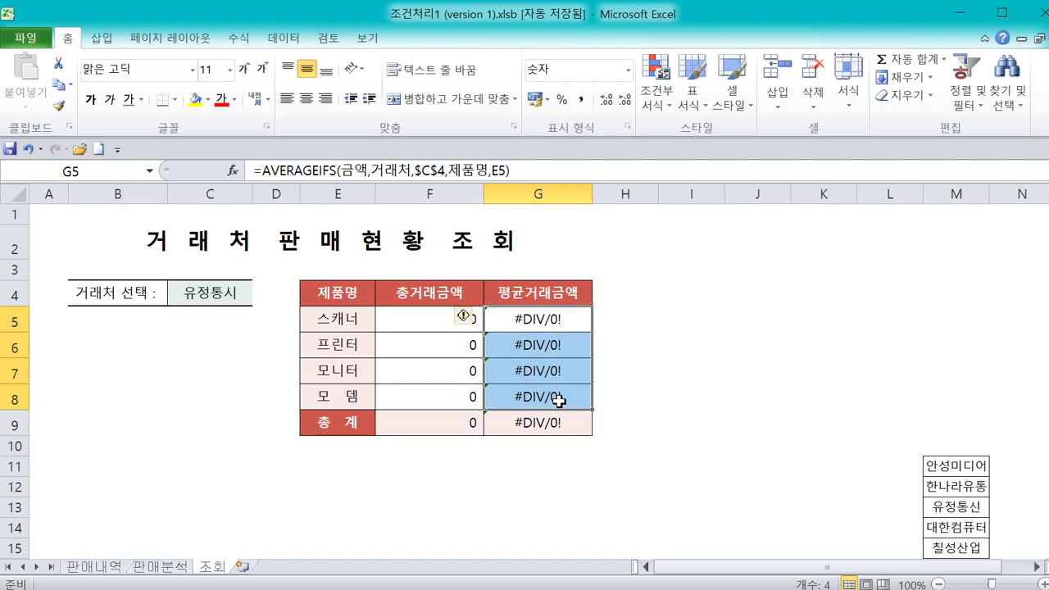
drag(433, 319, 428, 412)
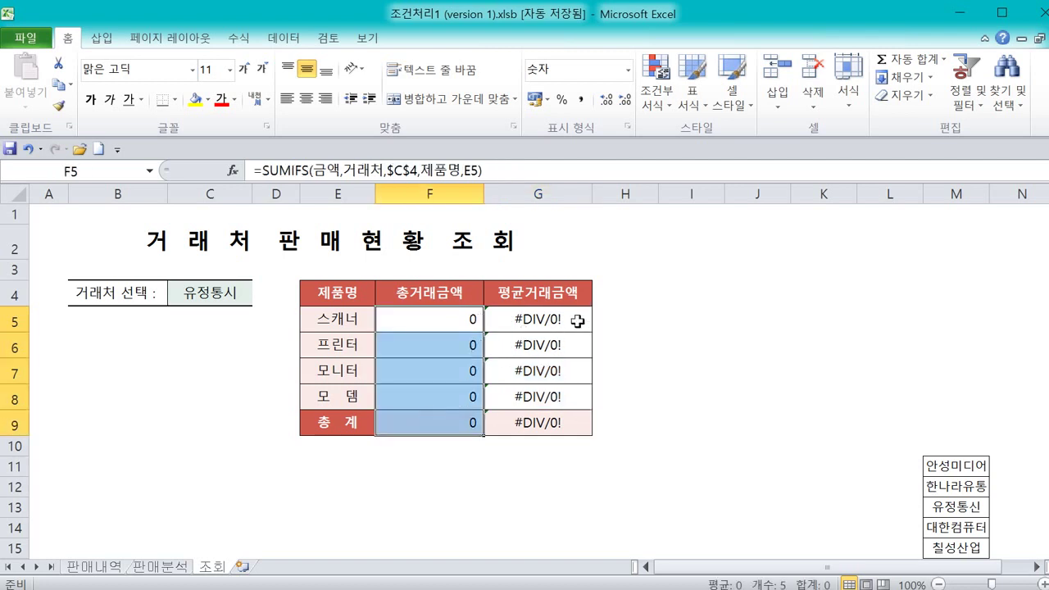
drag(578, 322, 555, 393)
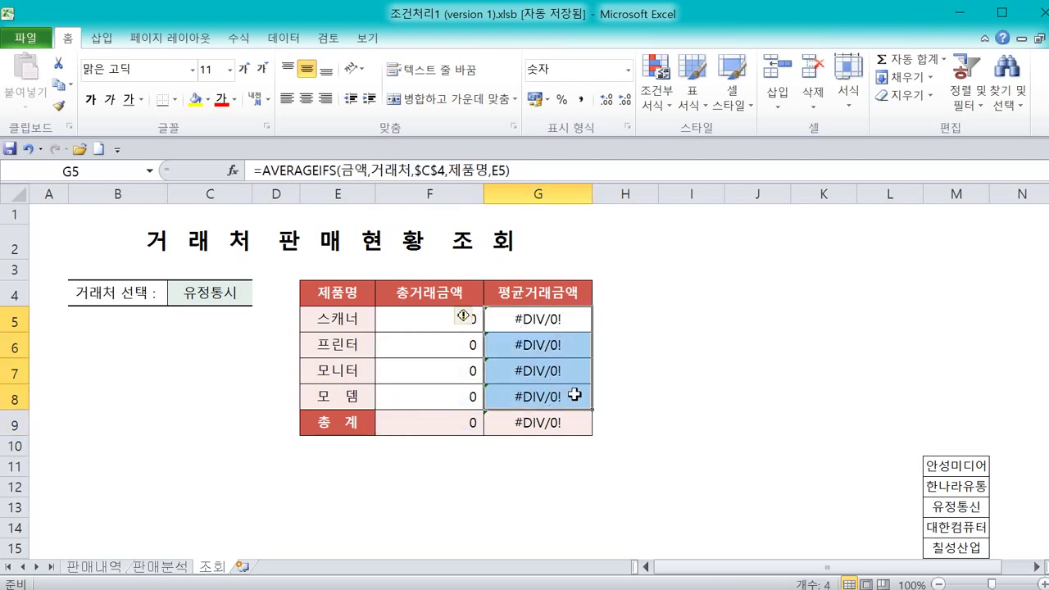
click(625, 391)
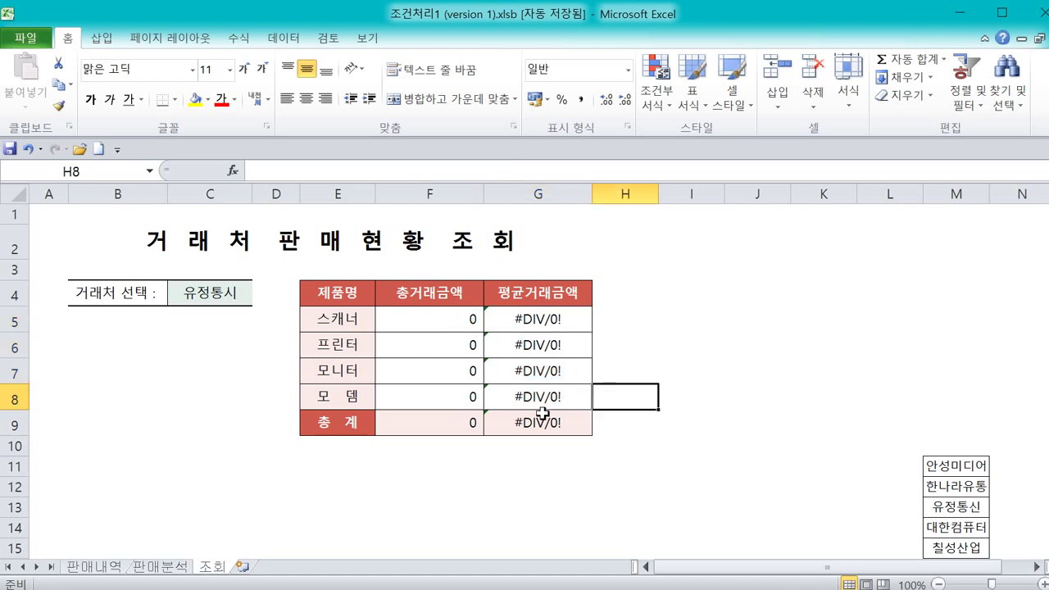
- Recheck the client in C4 against the 총거래금액 and 평균거래금액 cells down to row 9
click(226, 293)
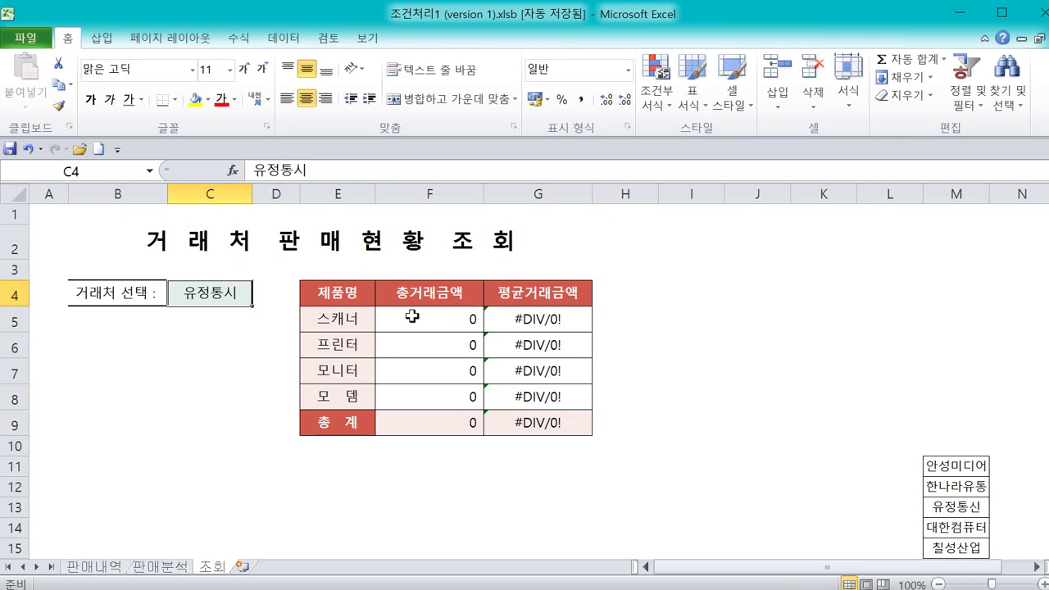
drag(411, 317, 446, 410)
click(520, 330)
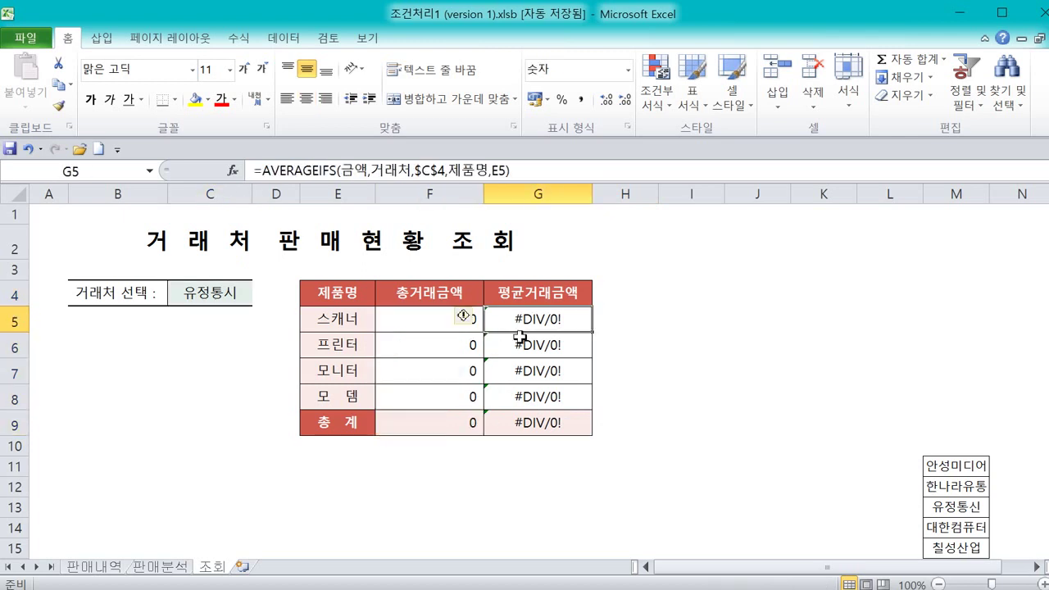
drag(519, 334, 531, 423)
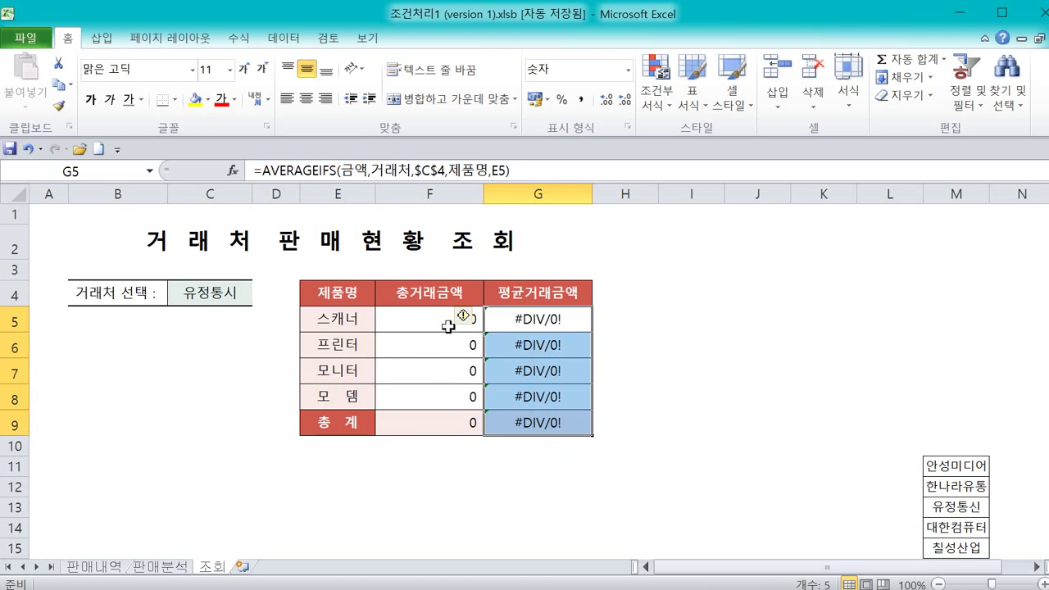
drag(448, 326, 462, 398)
drag(527, 326, 533, 422)
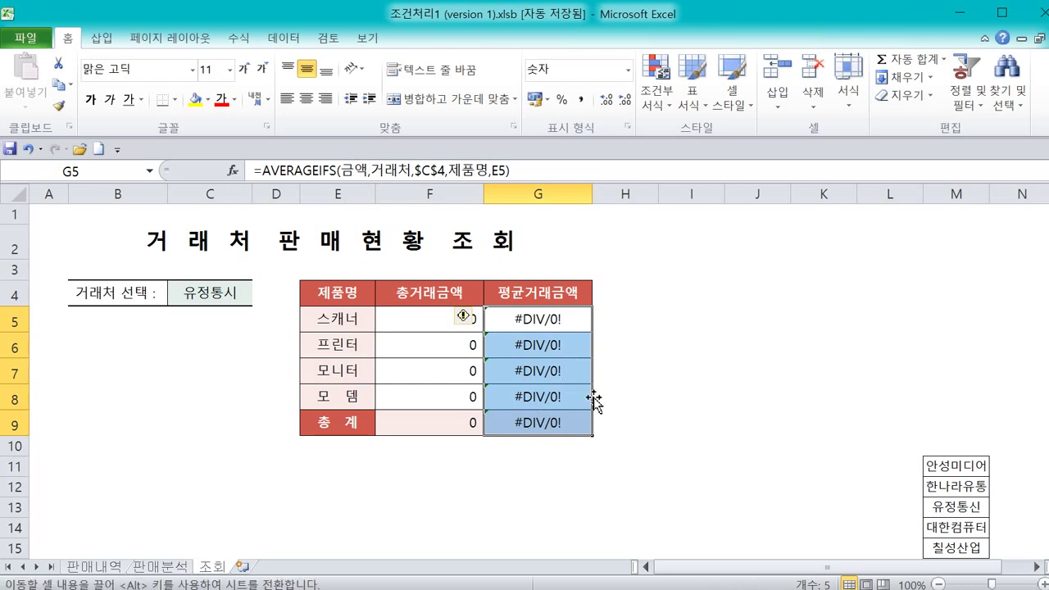
- Wrap the SUMIFS formula in F5 with the IFERROR function, keeping SUMIFS as its value argument
click(419, 322)
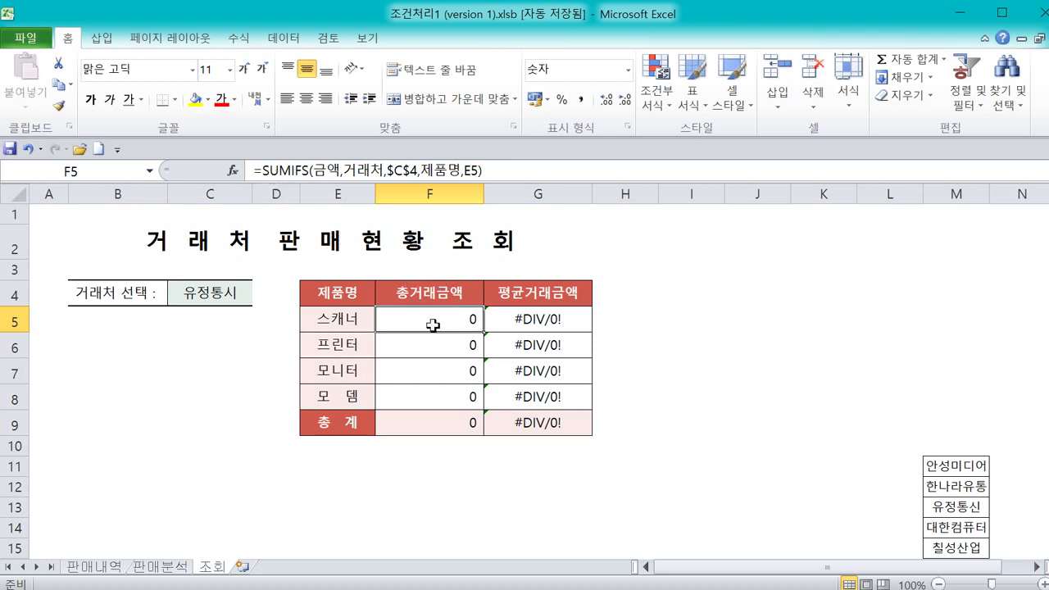
click(265, 167)
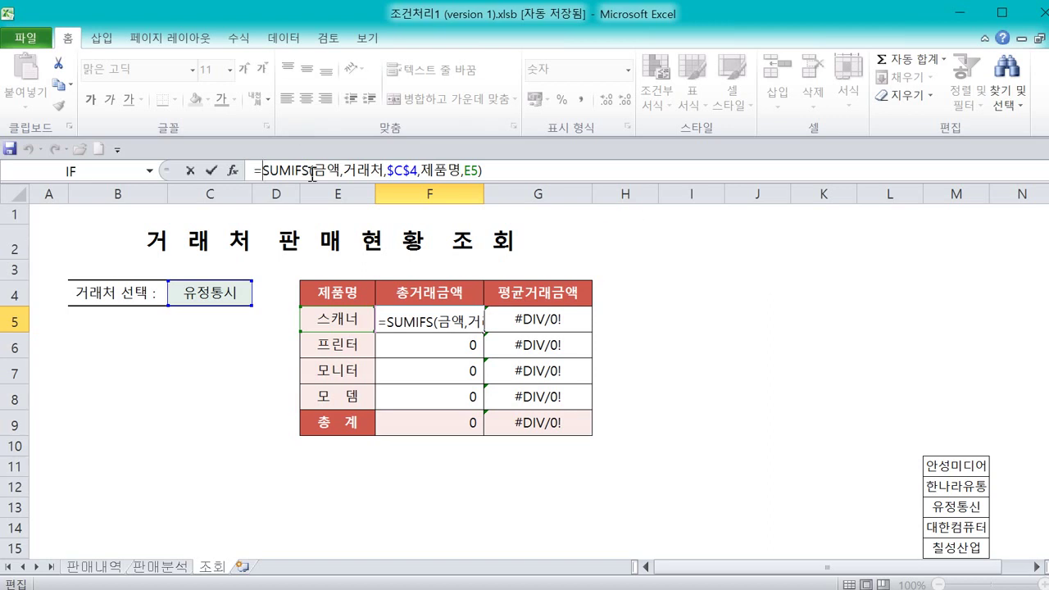
text(ㅑ)
key(BackSpace)
text(ifer)
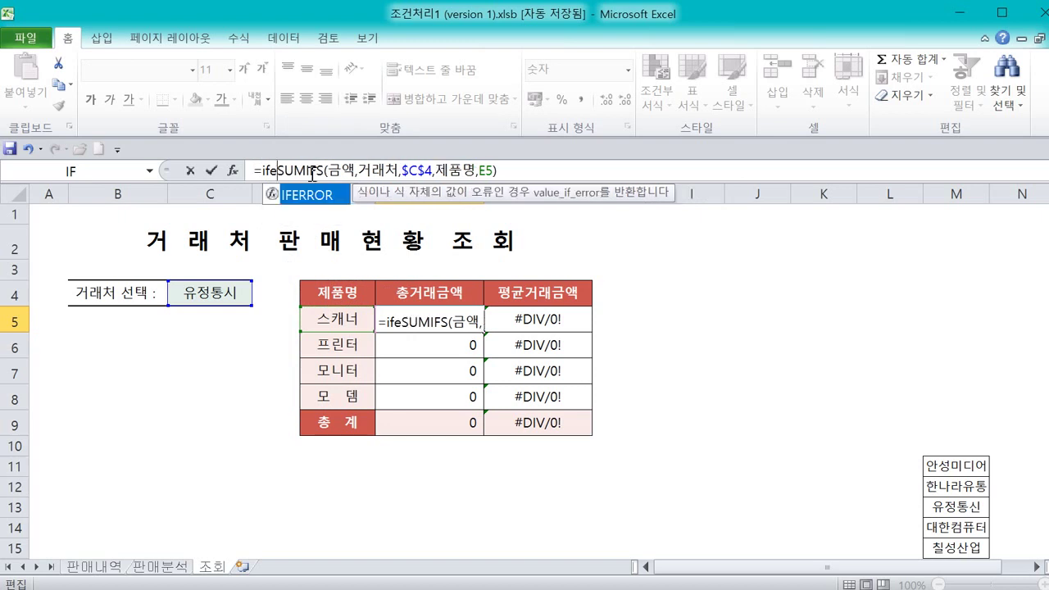
text(r)
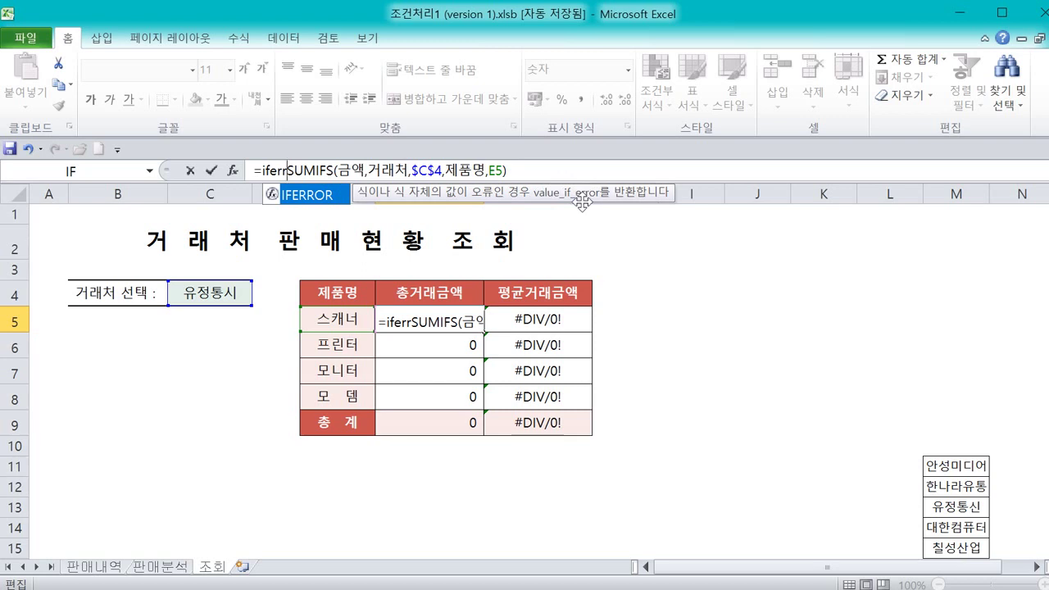
double_click(315, 195)
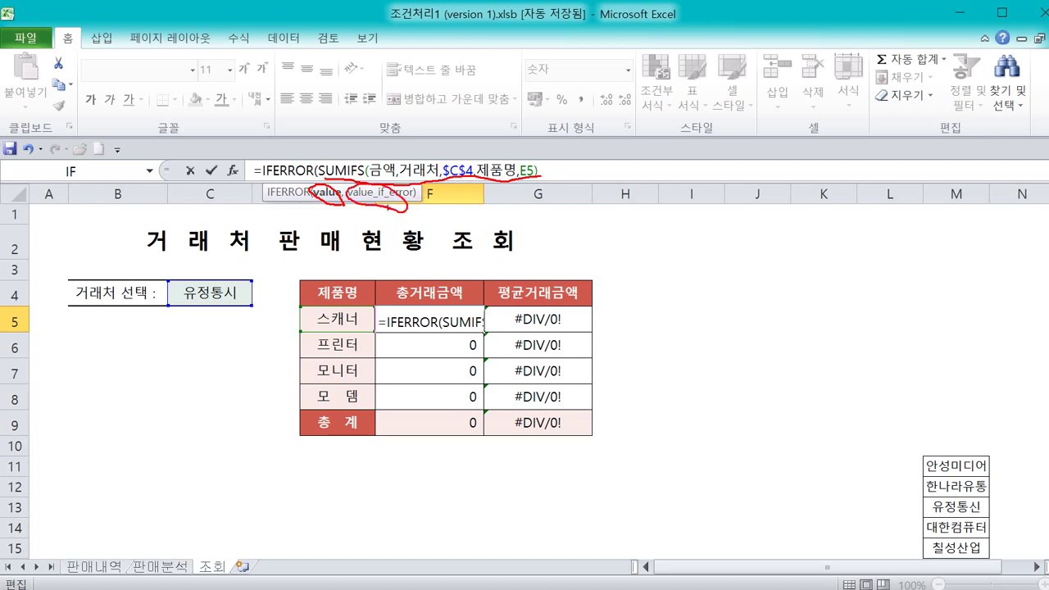
key(Escape)
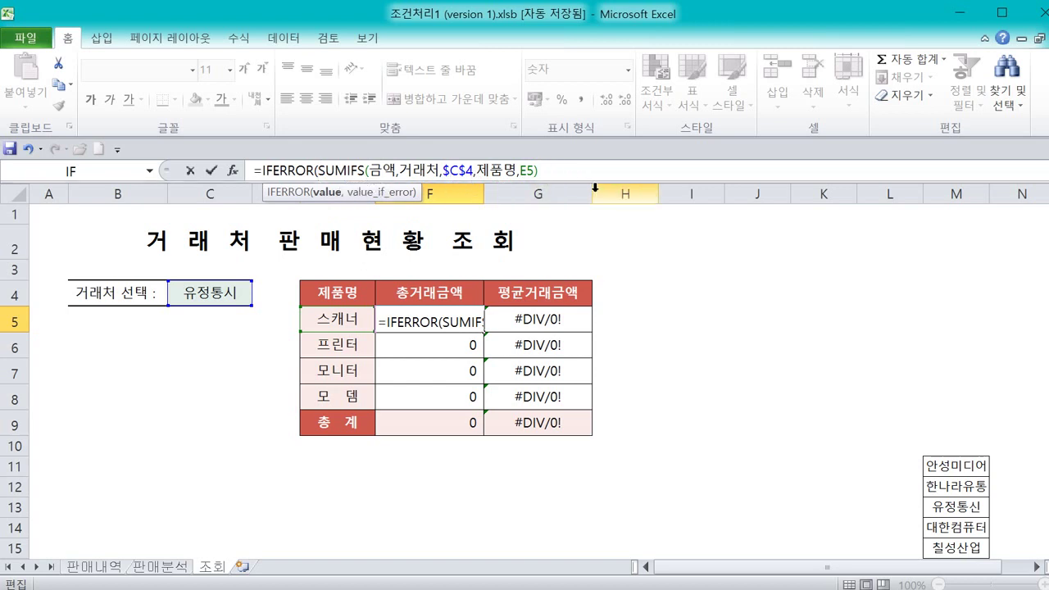
text(,)
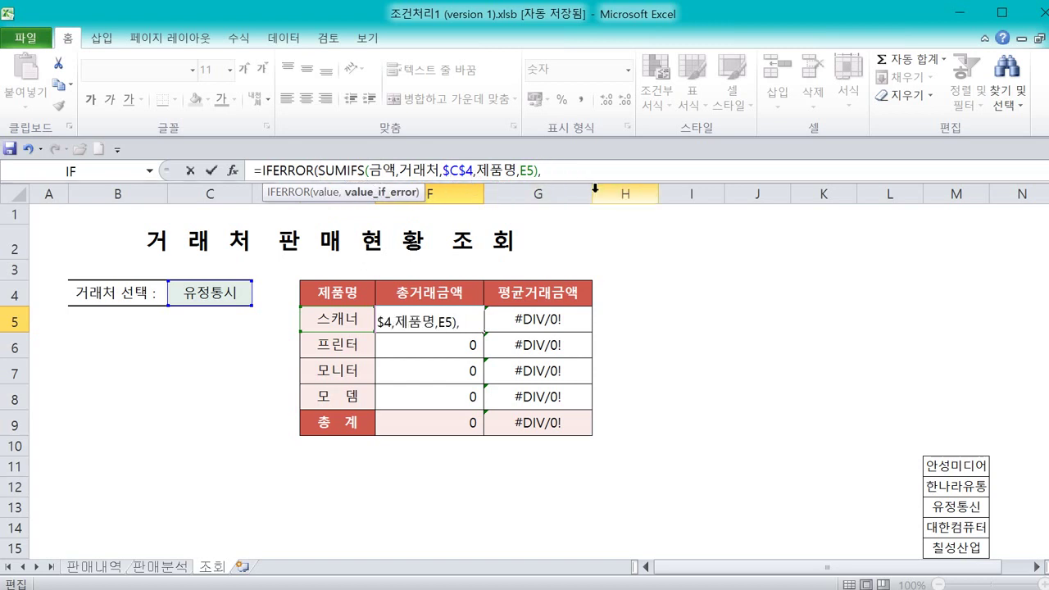
key(BackSpace)
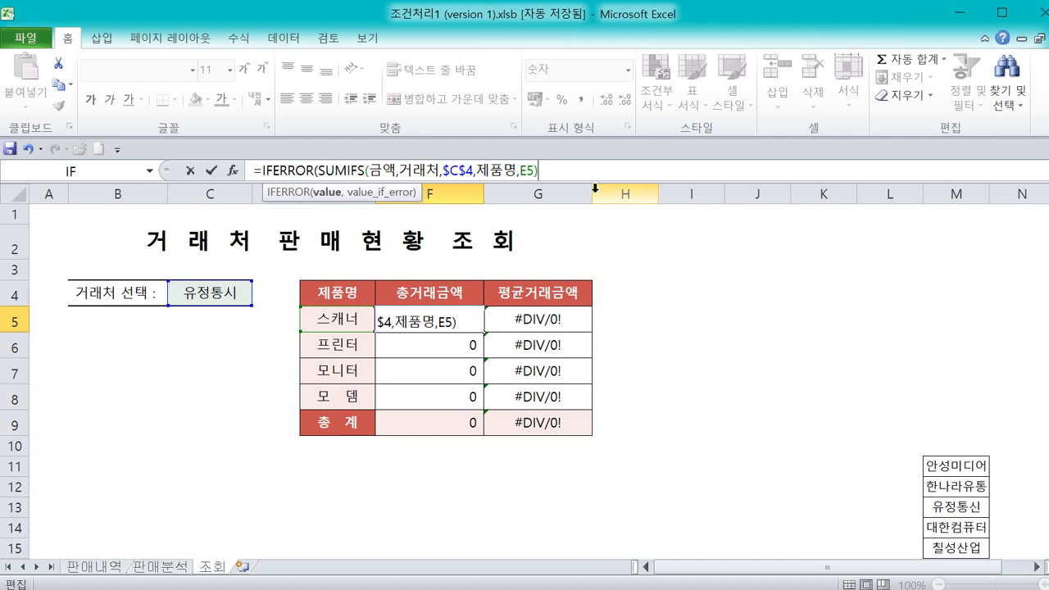
- Open the function arguments for F5's formula, set IFERROR's Value_if_error to 0 and apply it
click(234, 172)
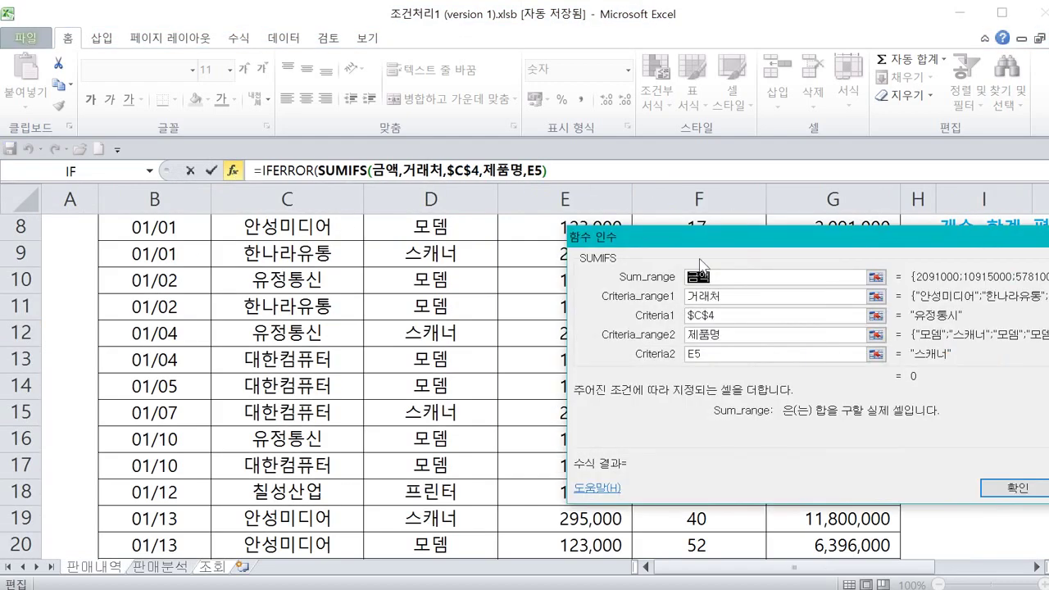
click(215, 567)
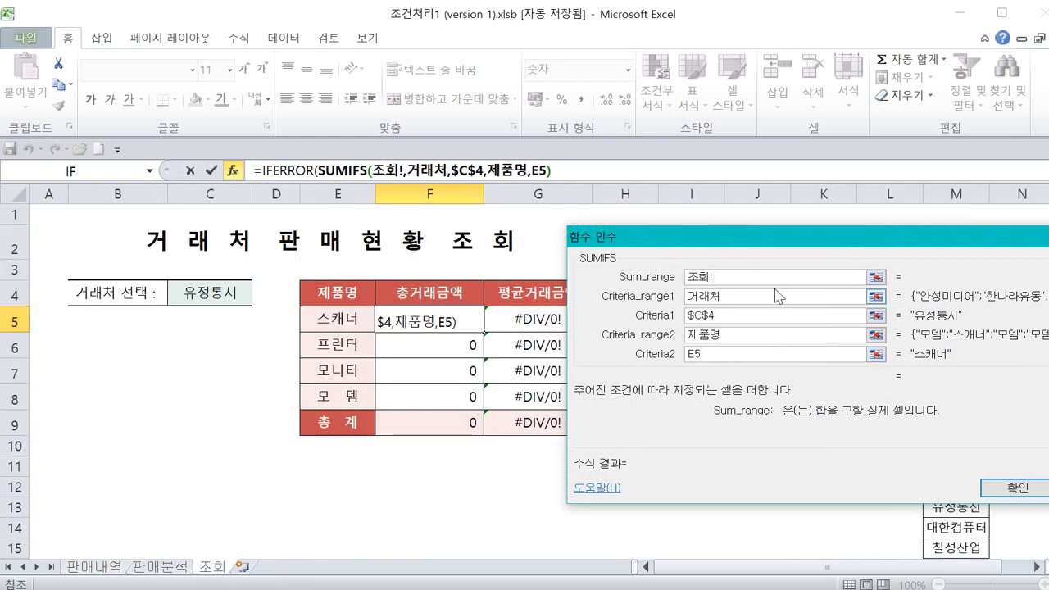
drag(764, 250, 665, 245)
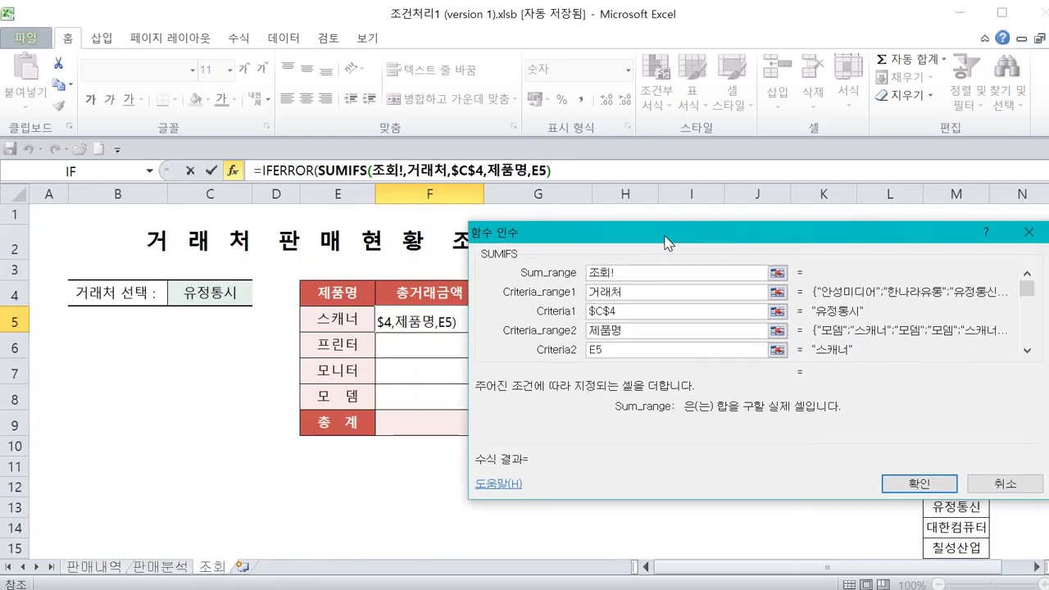
click(296, 171)
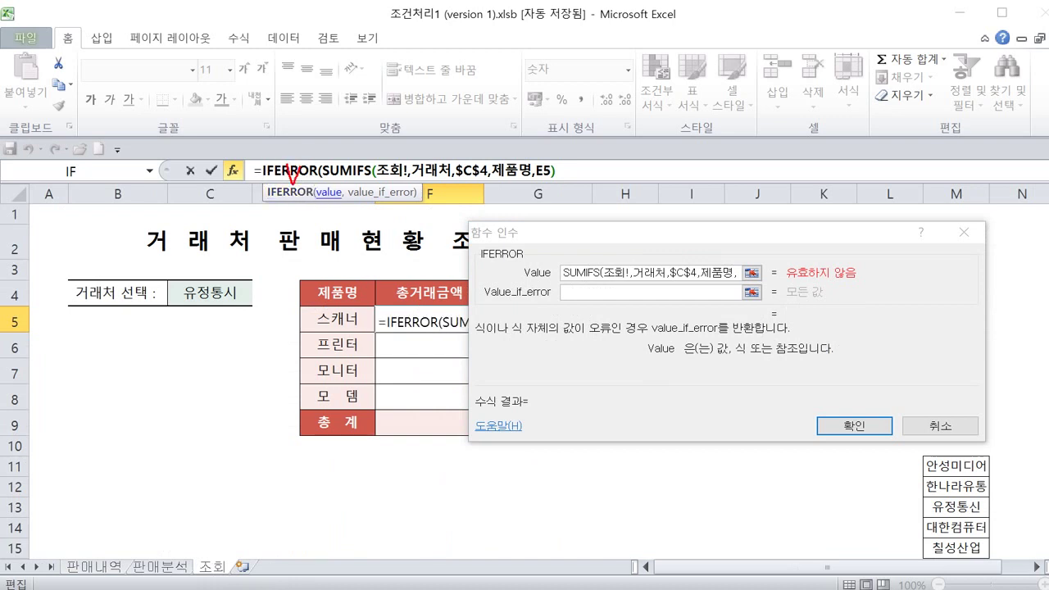
mouse_move(506, 267)
mouse_down()
mouse_move(469, 259)
mouse_move(515, 264)
mouse_up()
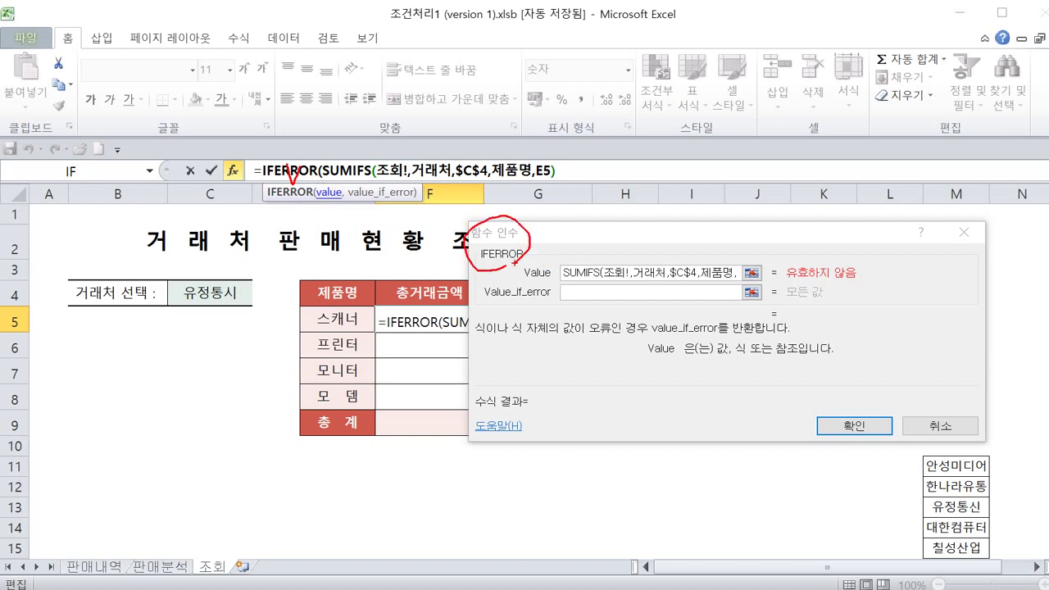
key(Escape)
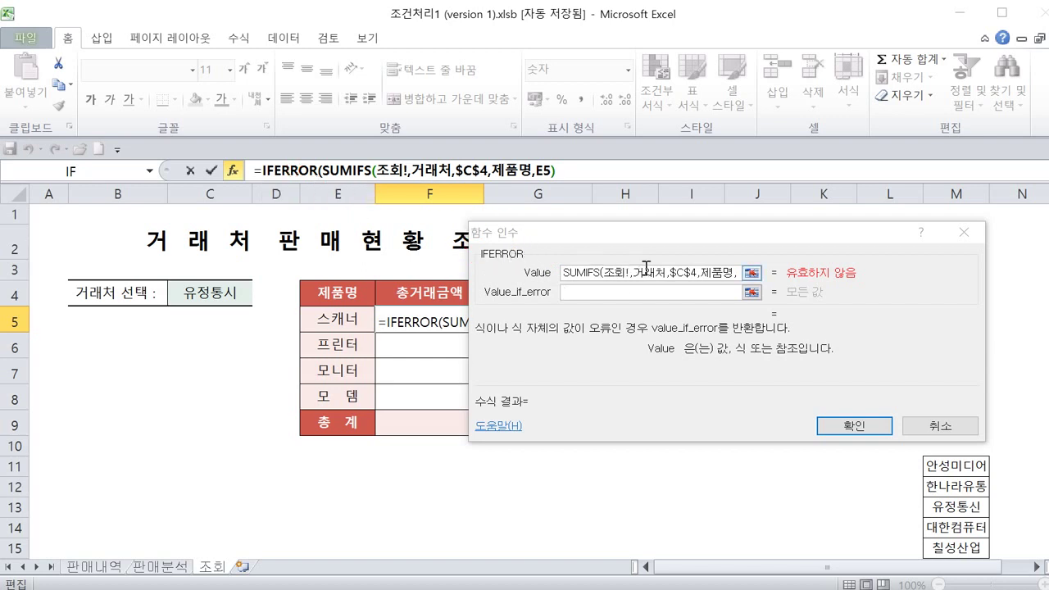
click(594, 293)
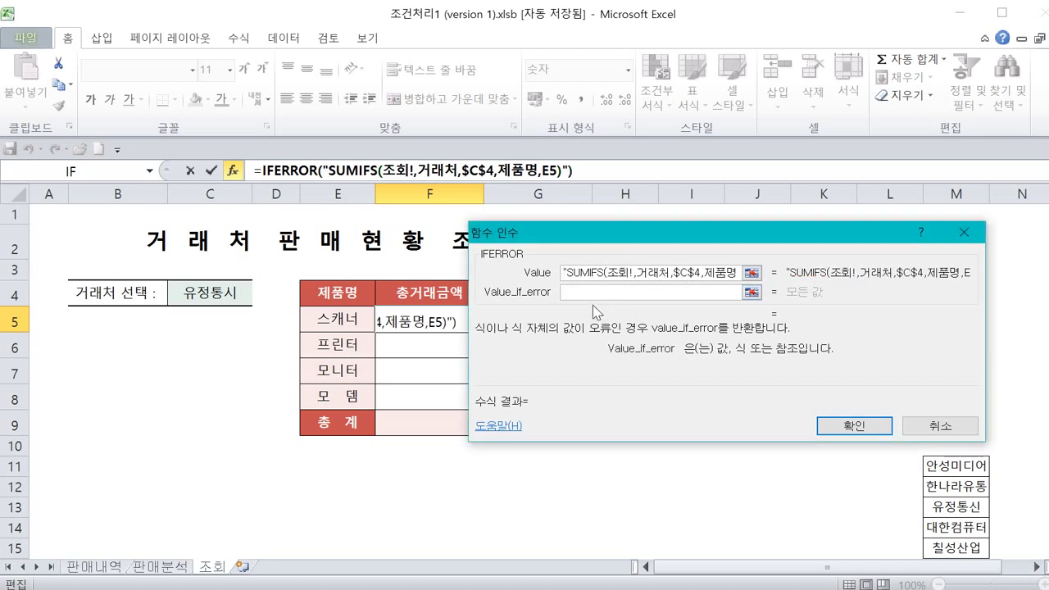
text(0)
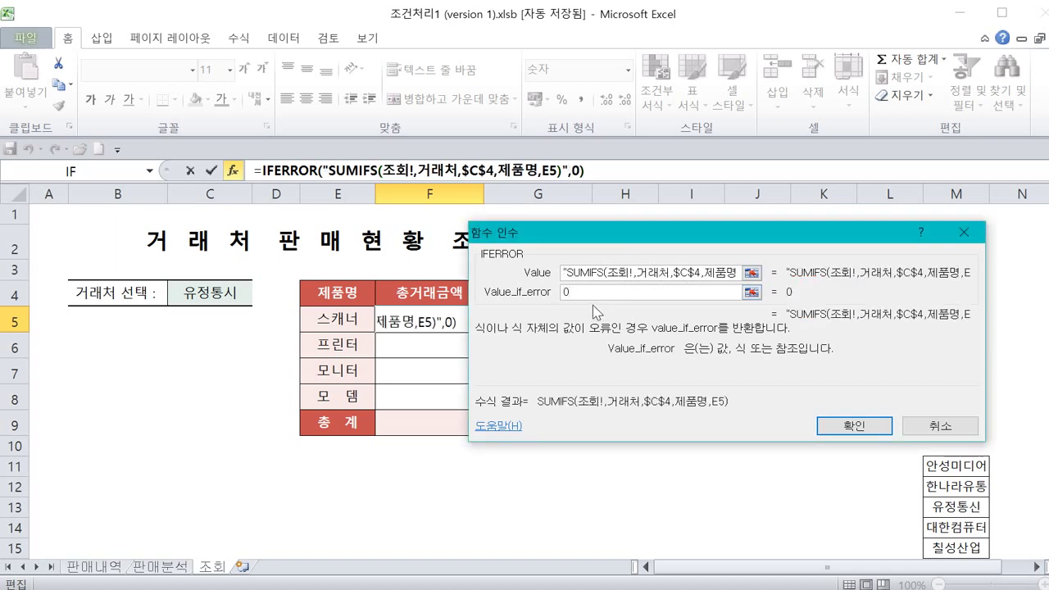
click(850, 426)
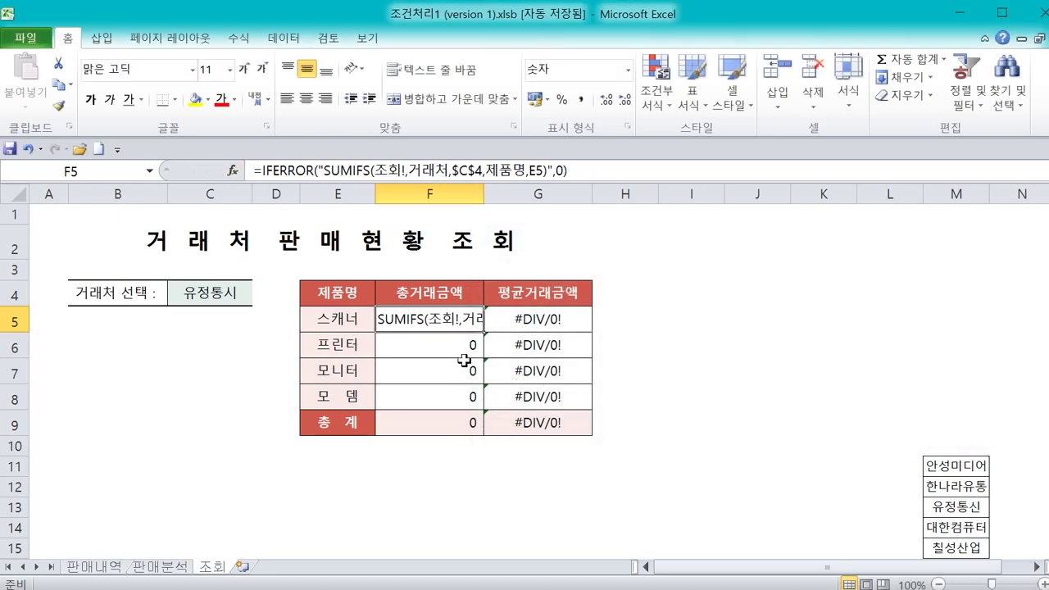
- Try to remove the quotation marks around the SUMIFS expression in F5's IFERROR formula
click(464, 361)
click(451, 318)
click(323, 170)
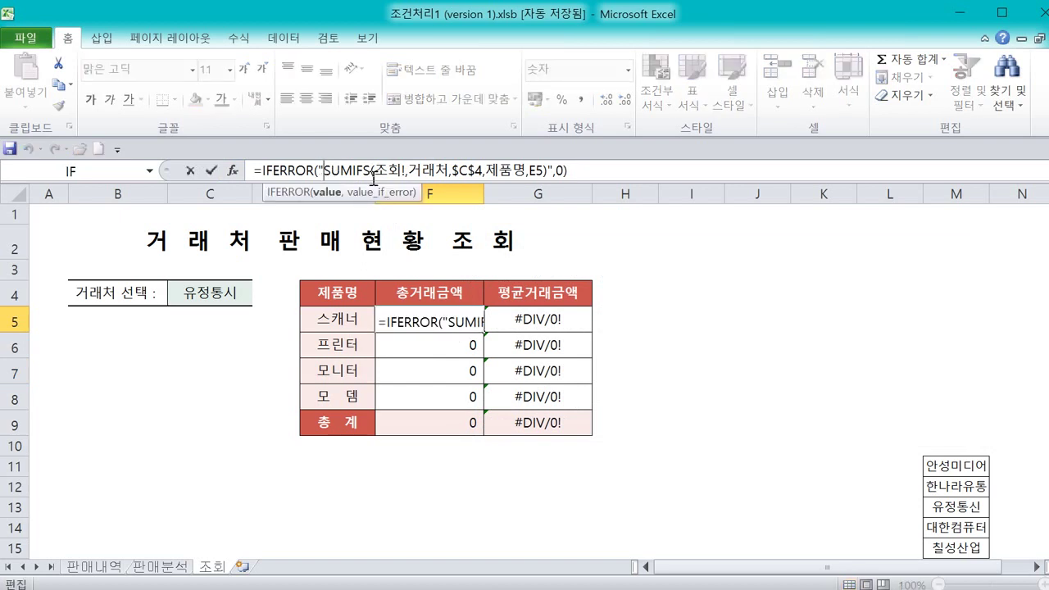
key(BackSpace)
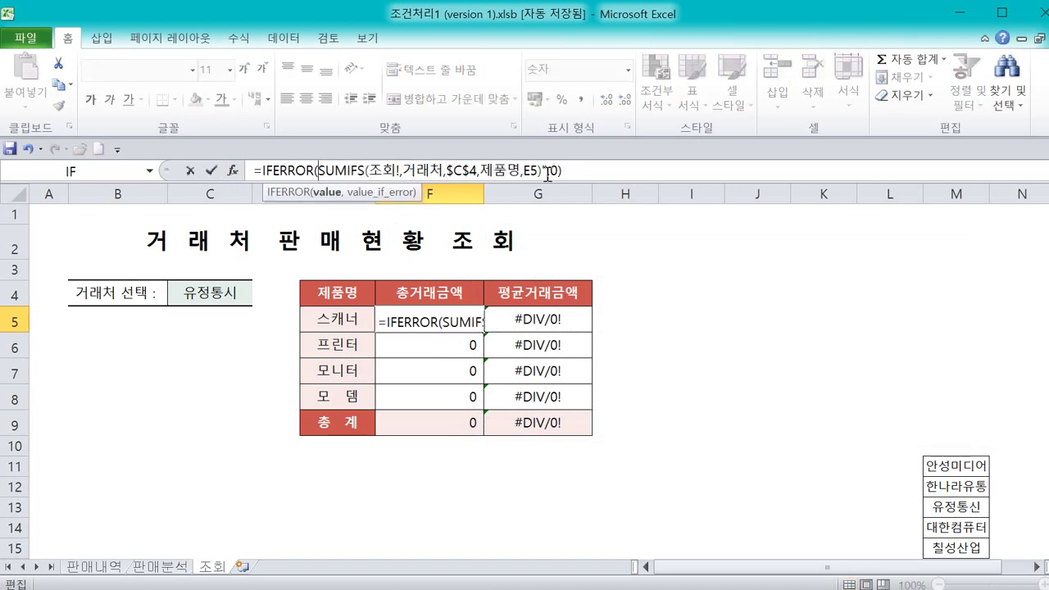
key(BackSpace)
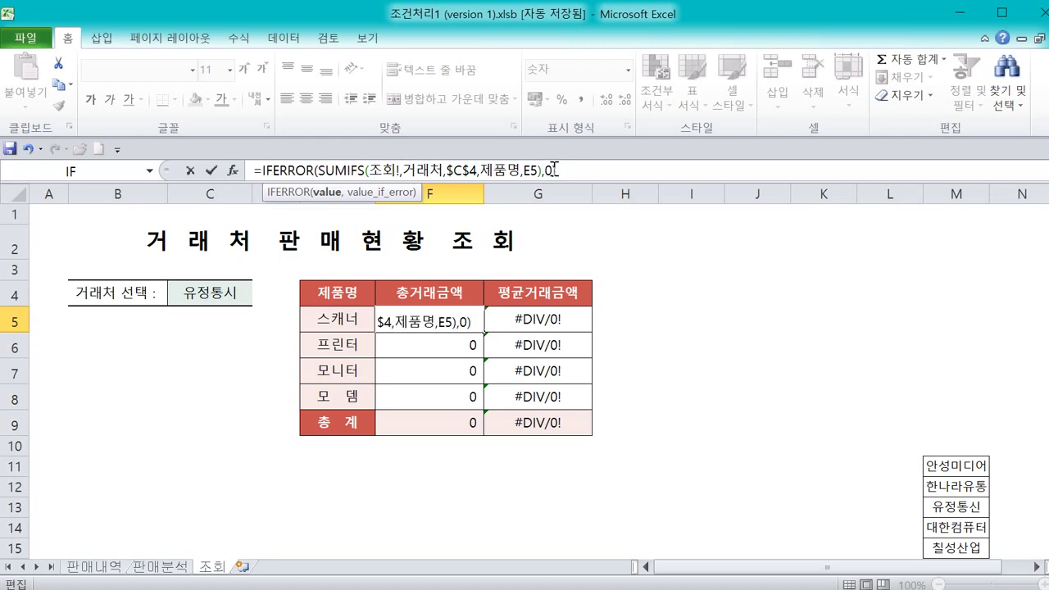
key(Return)
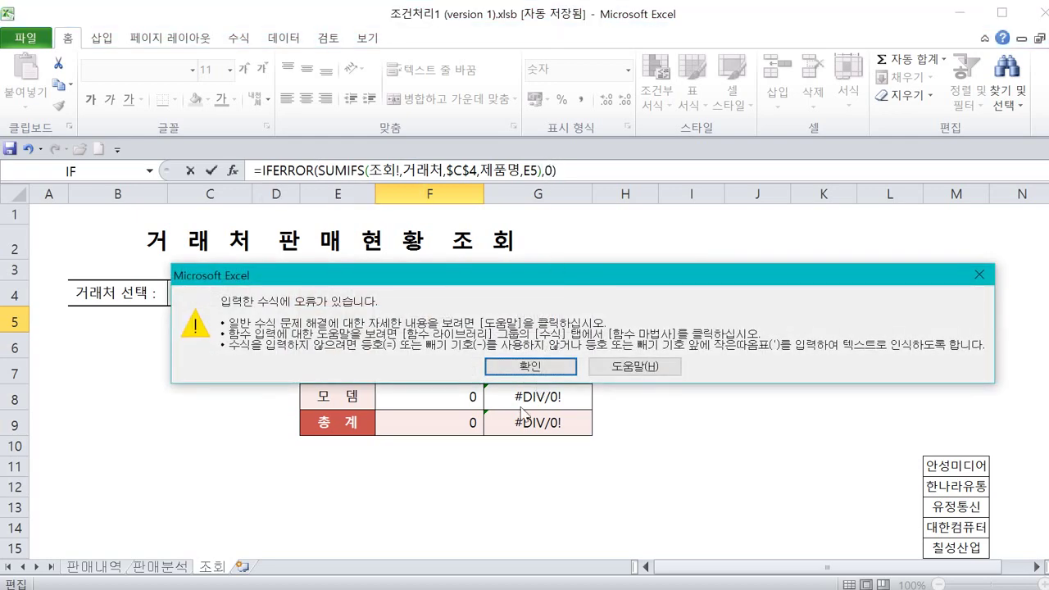
click(525, 368)
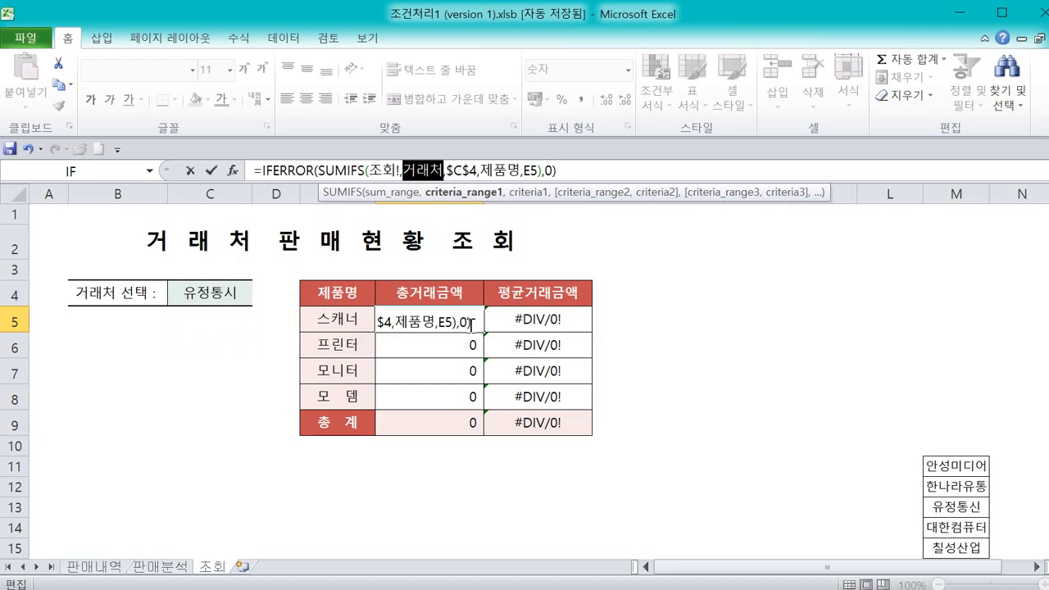
key(Escape)
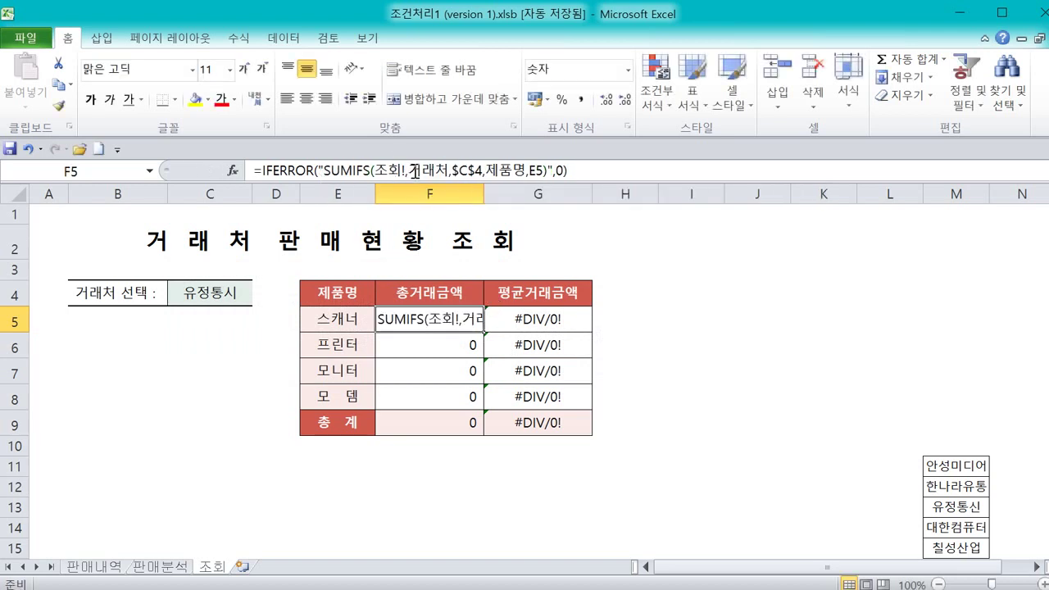
- Undo the quoted IFERROR formula in F5 and re-enter it as =IFERROR(SUMIFS(금액,거래처,$C$4,제품명,E5),0)
key(ctrl+z)
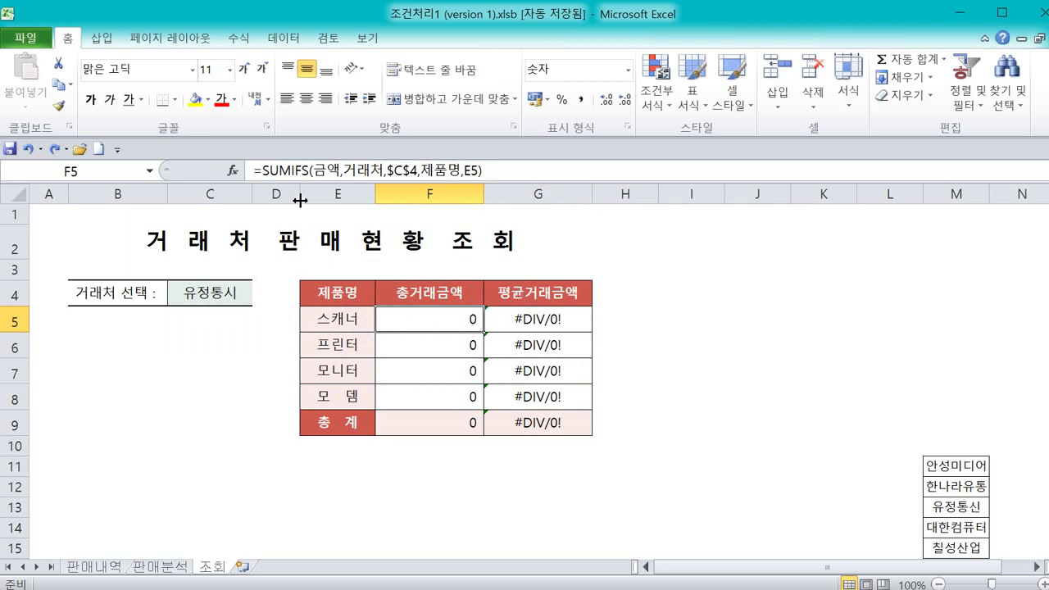
click(262, 171)
text(I)
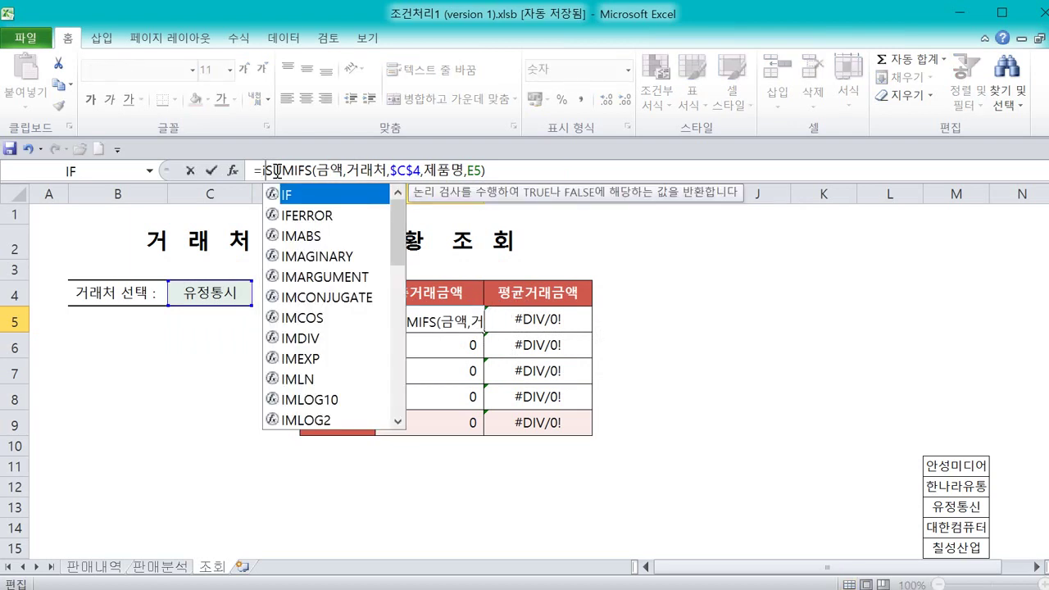
text(f)
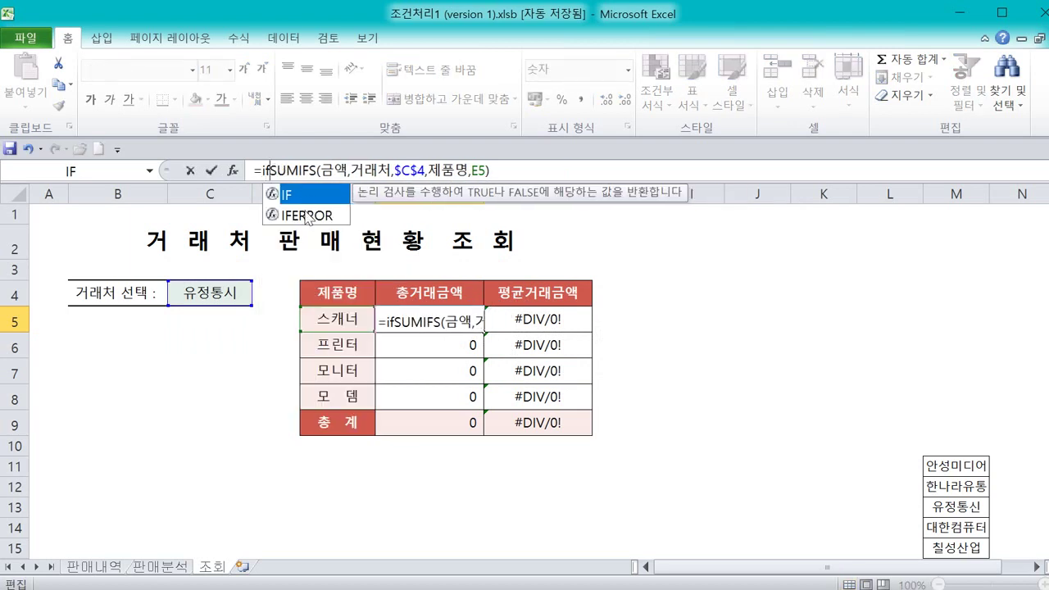
double_click(307, 214)
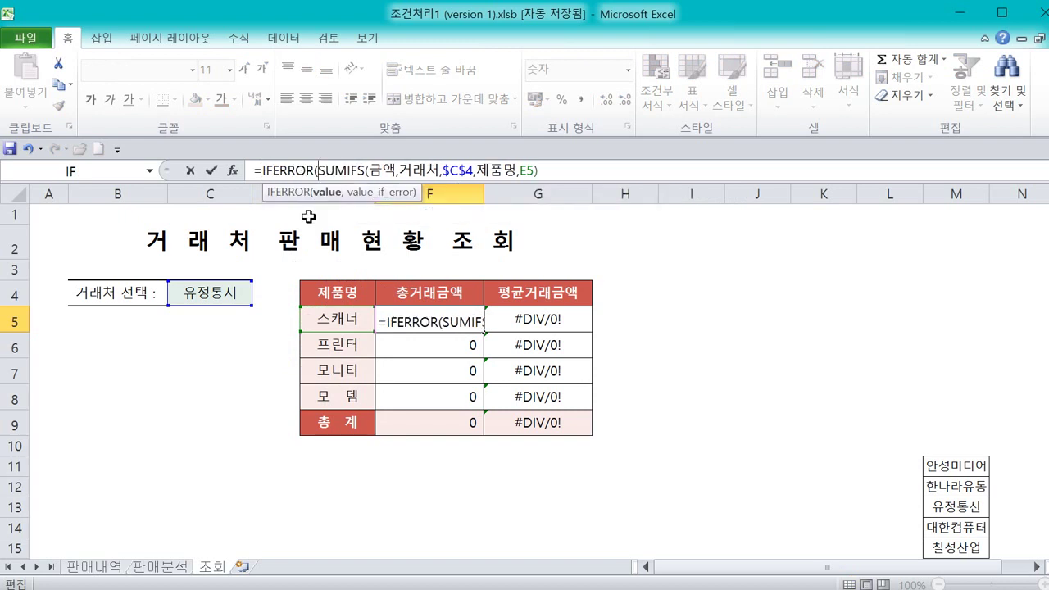
click(553, 169)
text(,0)
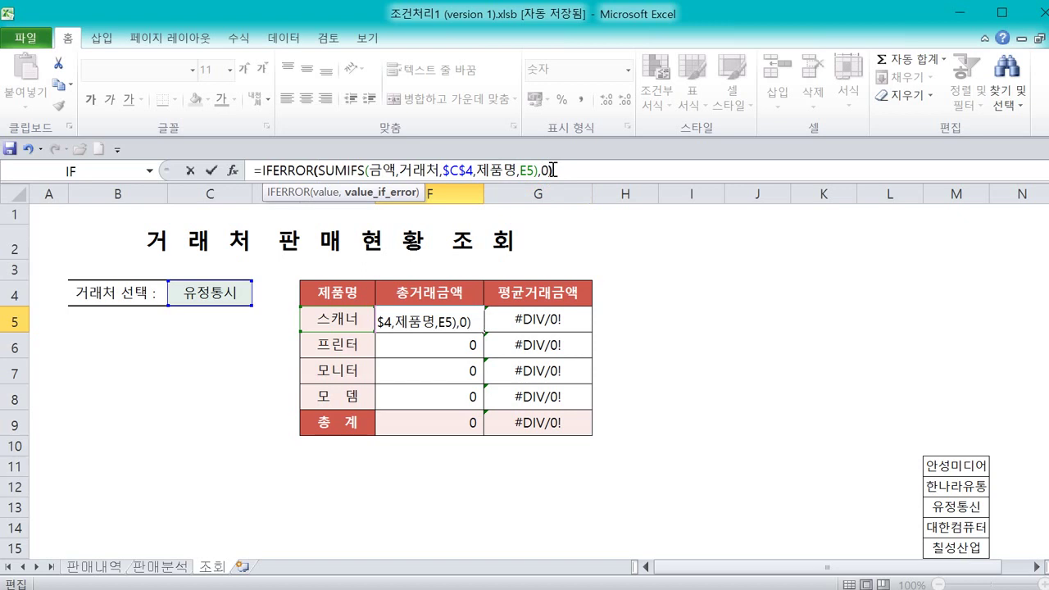
text())
key(Return)
click(463, 318)
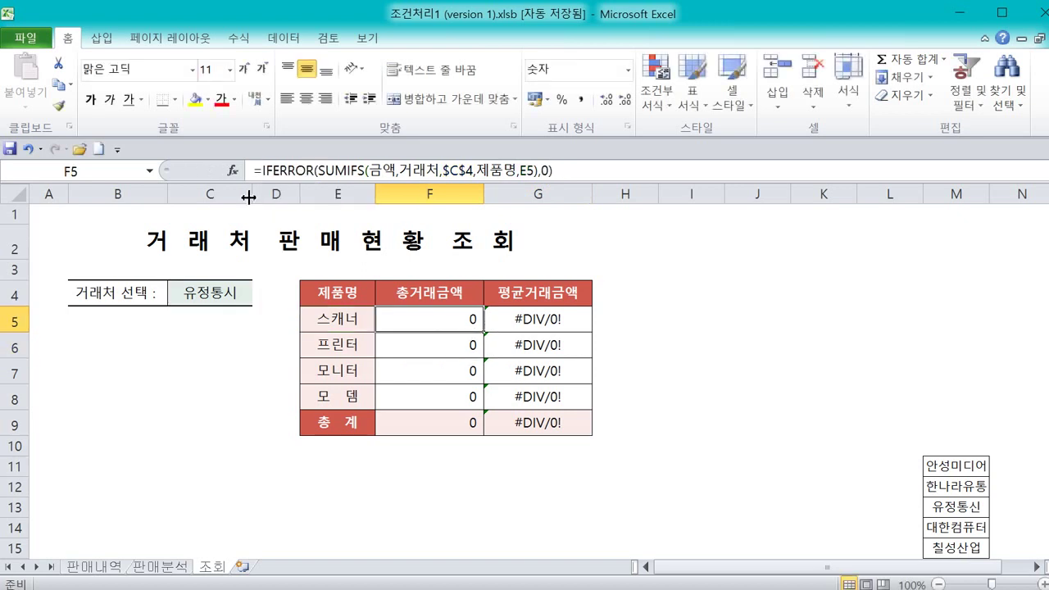
- Review the Value and Value_if_error arguments of F5's IFERROR function, and copy F5's formula down to F9
click(233, 170)
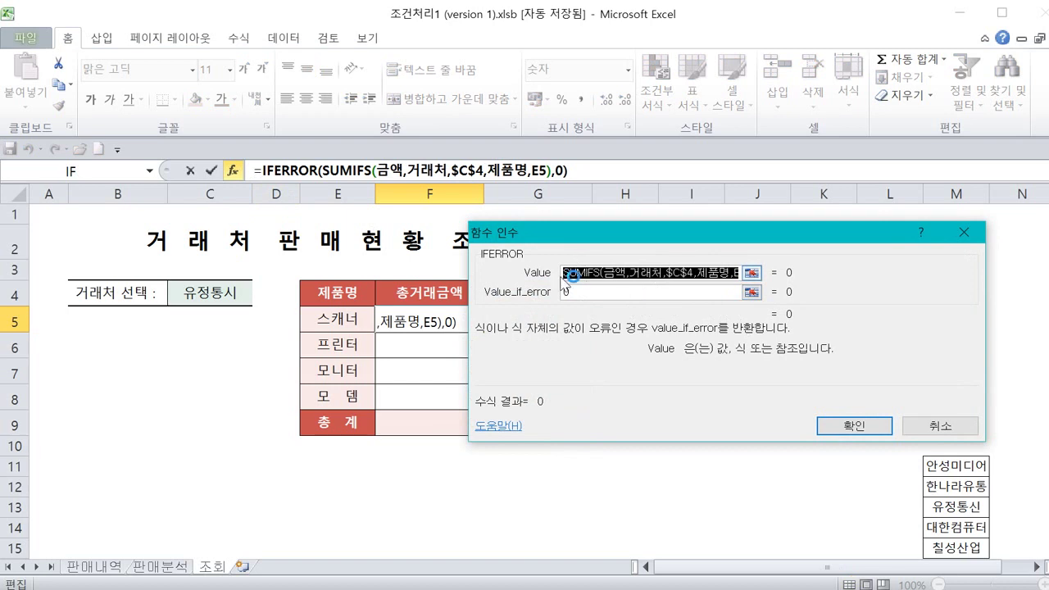
drag(585, 272, 729, 278)
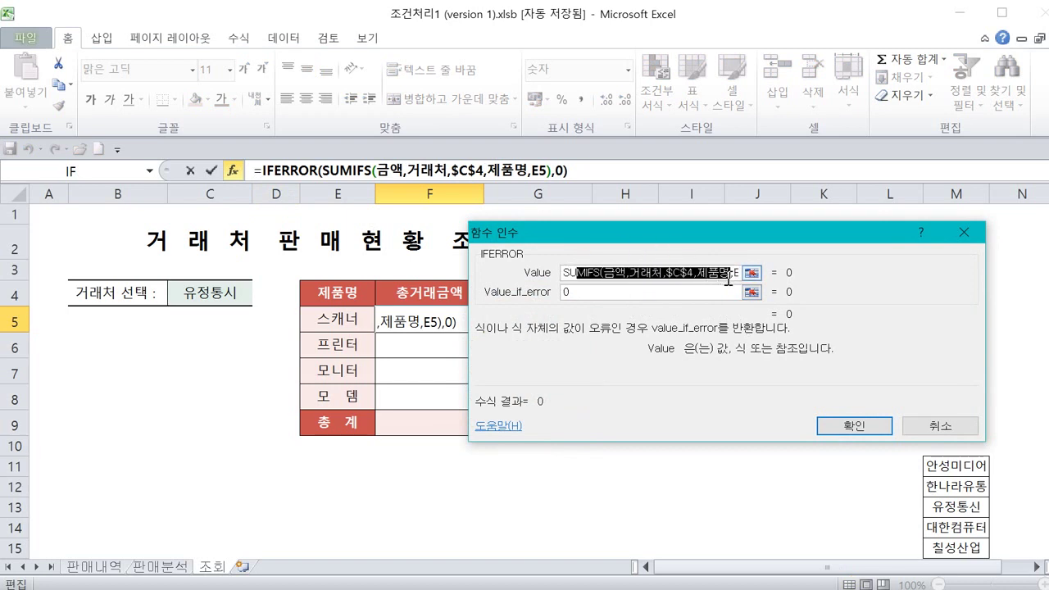
click(604, 297)
click(563, 270)
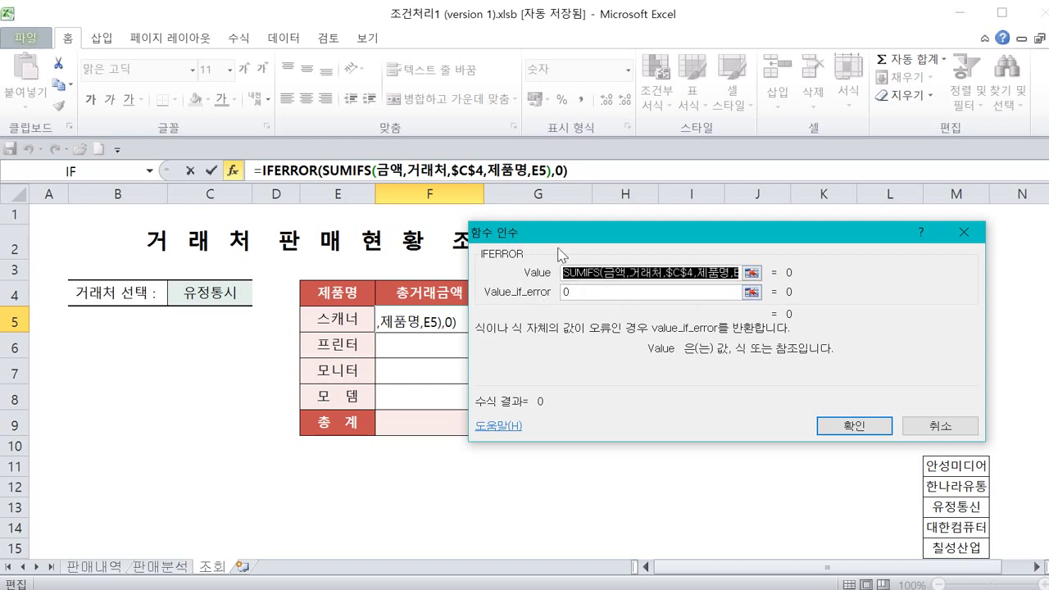
click(567, 295)
text(0)
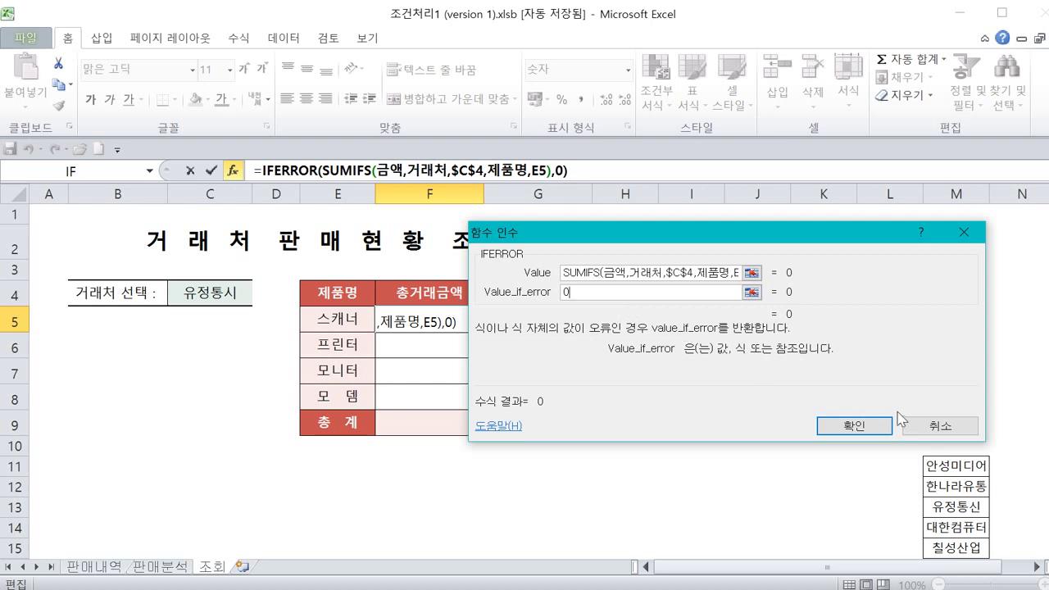
click(934, 426)
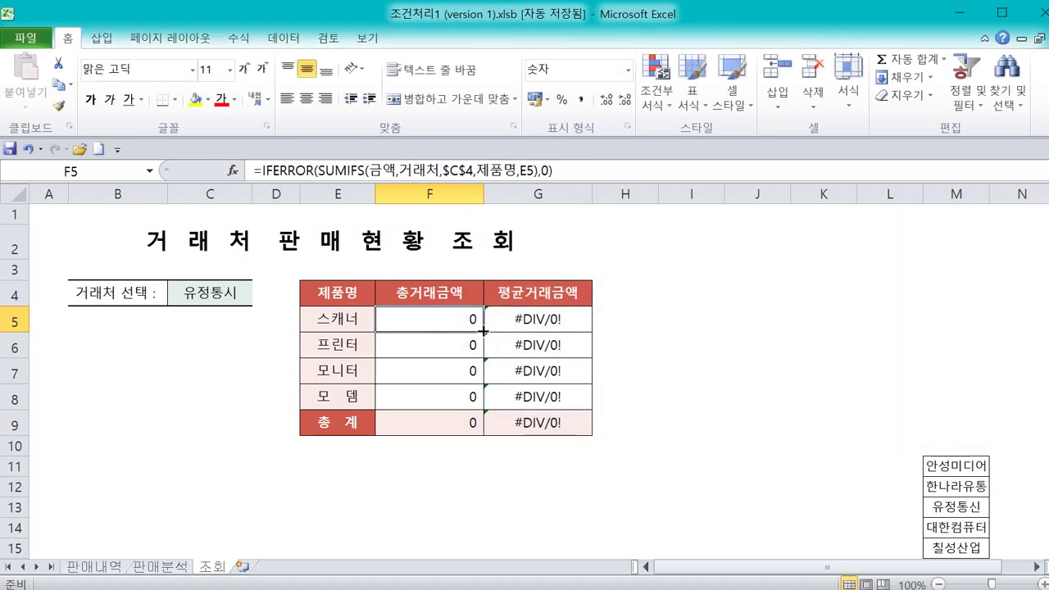
drag(484, 331, 483, 426)
- Wrap G5's AVERAGEIFS formula in the IFERROR function with Value_if_error set to 0
click(534, 317)
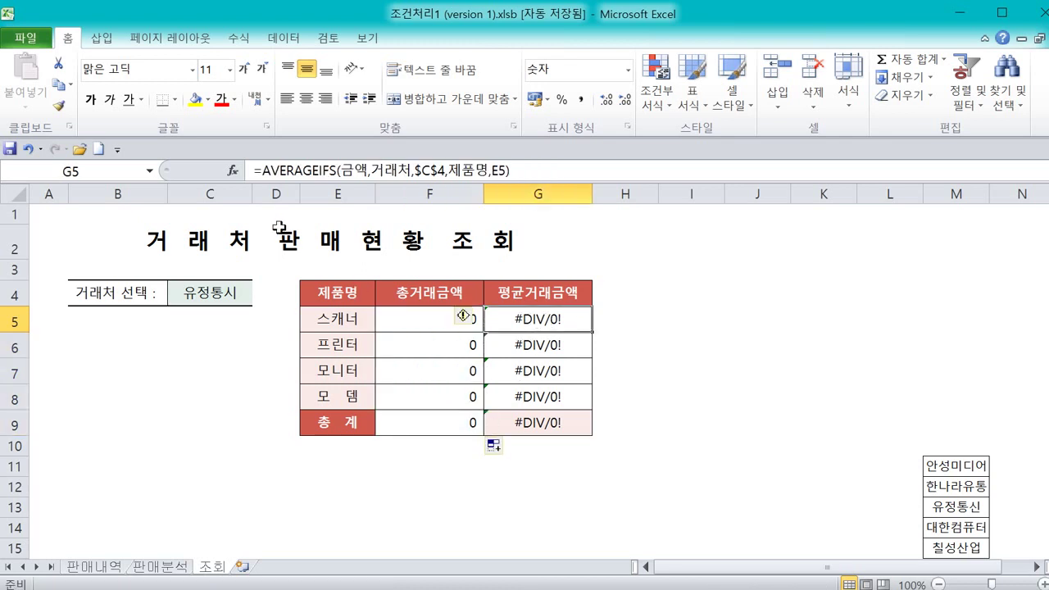
click(265, 171)
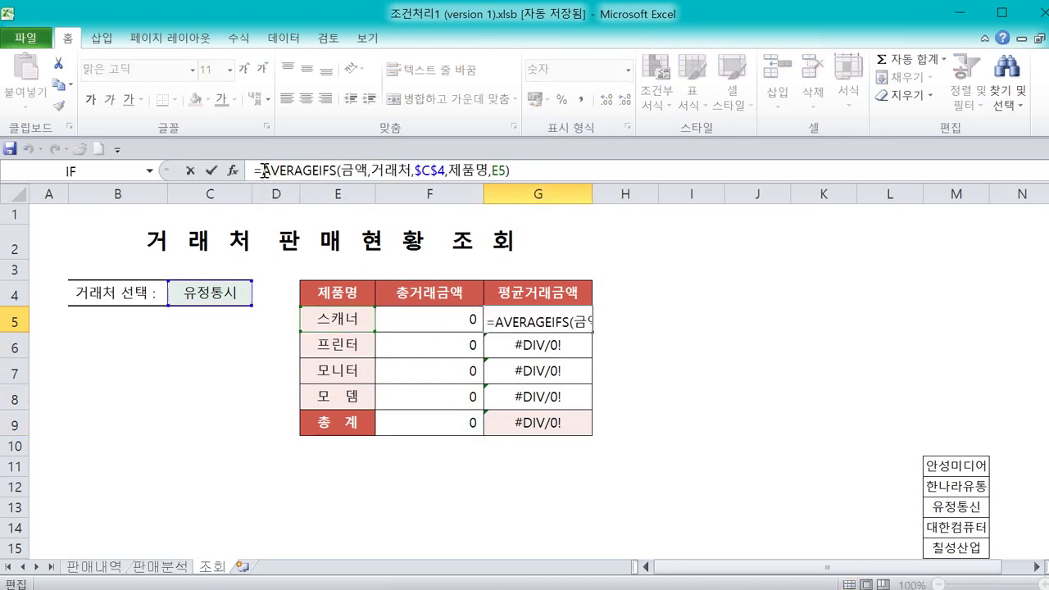
text(if)
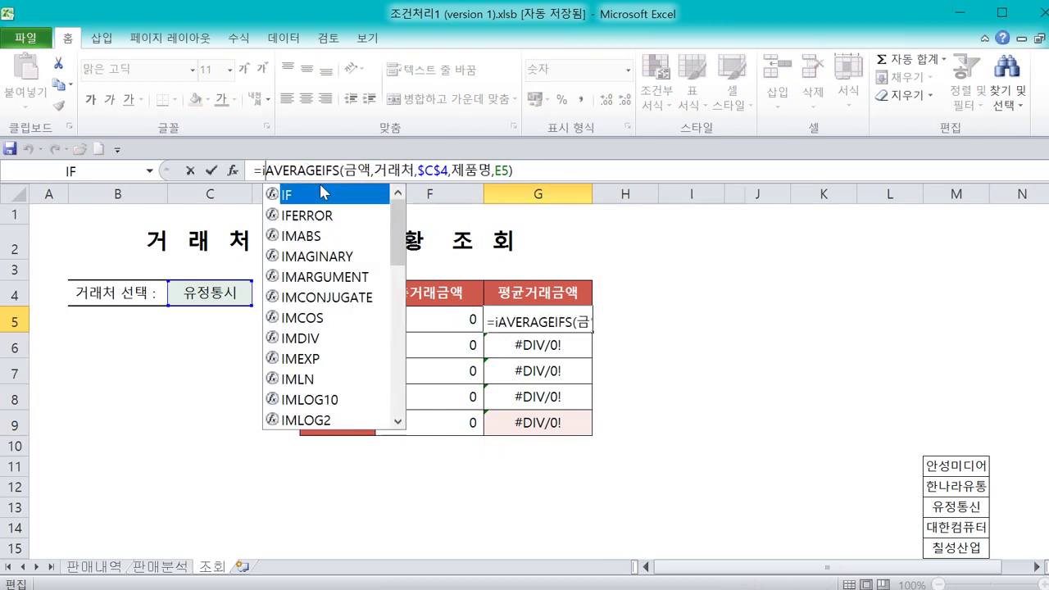
text(e)
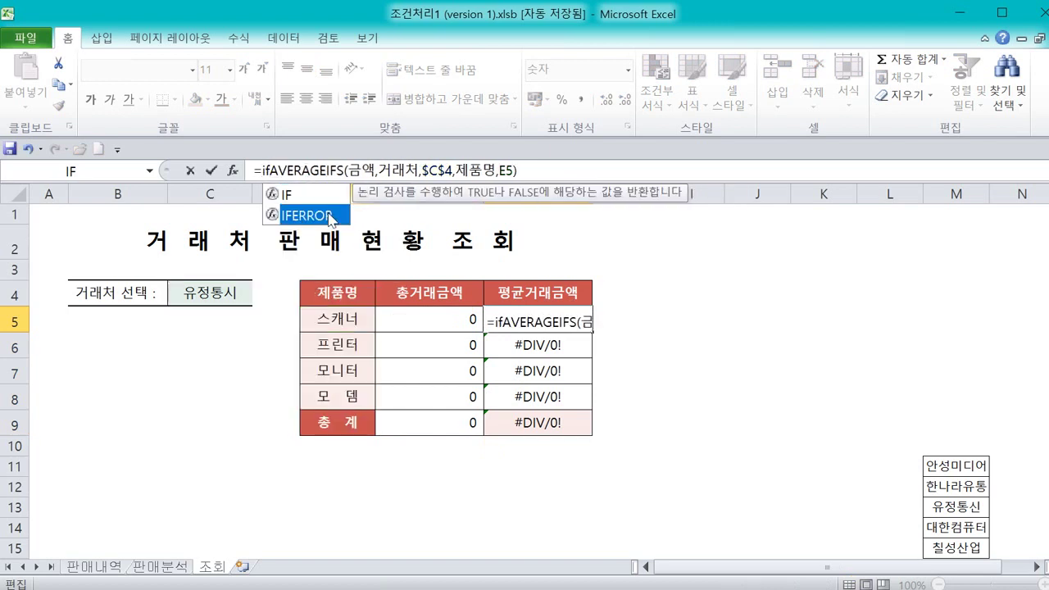
double_click(327, 213)
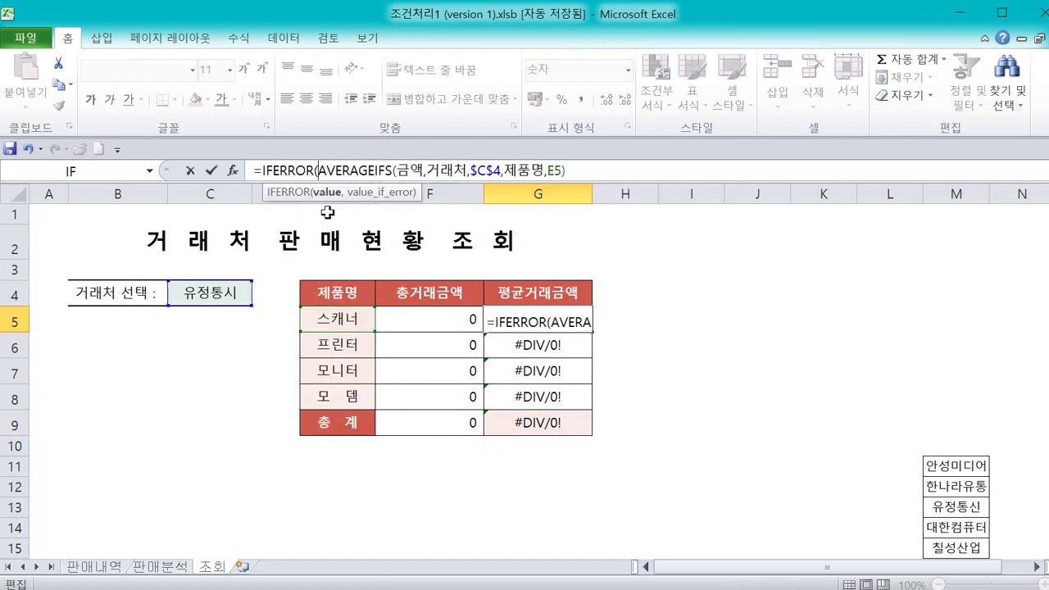
click(235, 171)
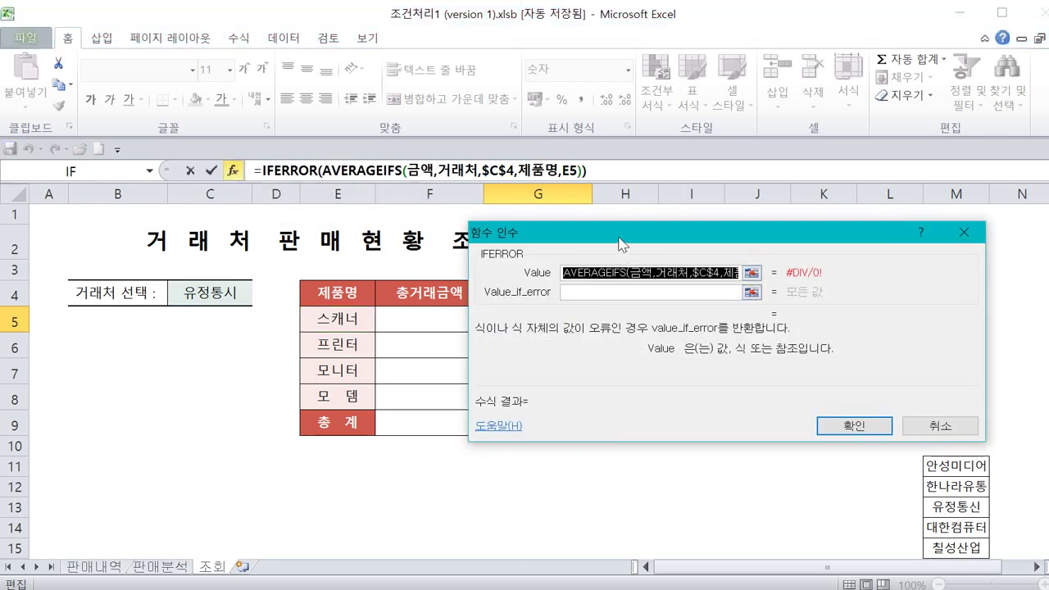
click(596, 294)
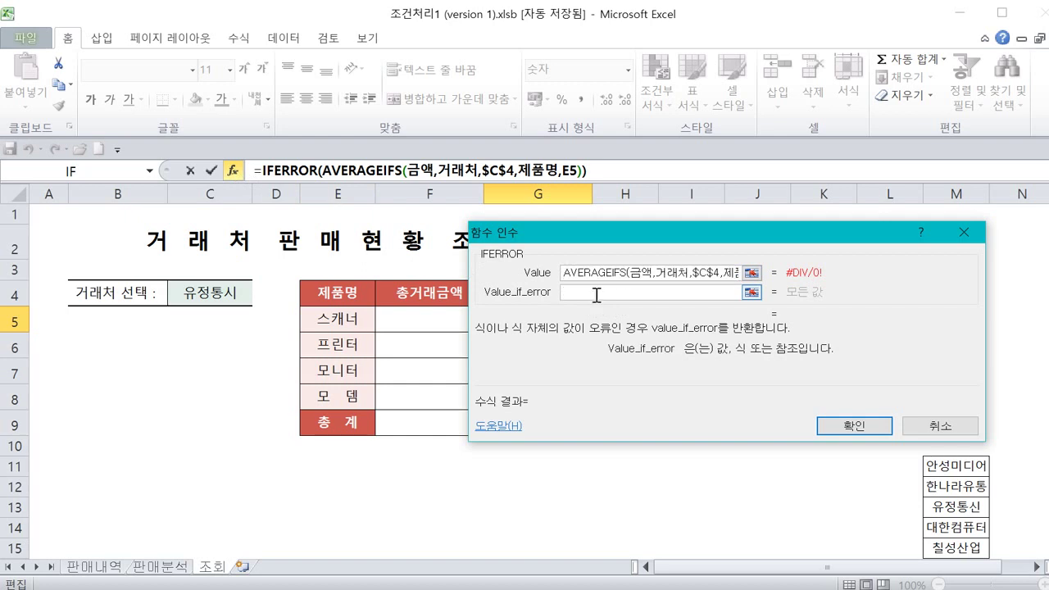
text(0)
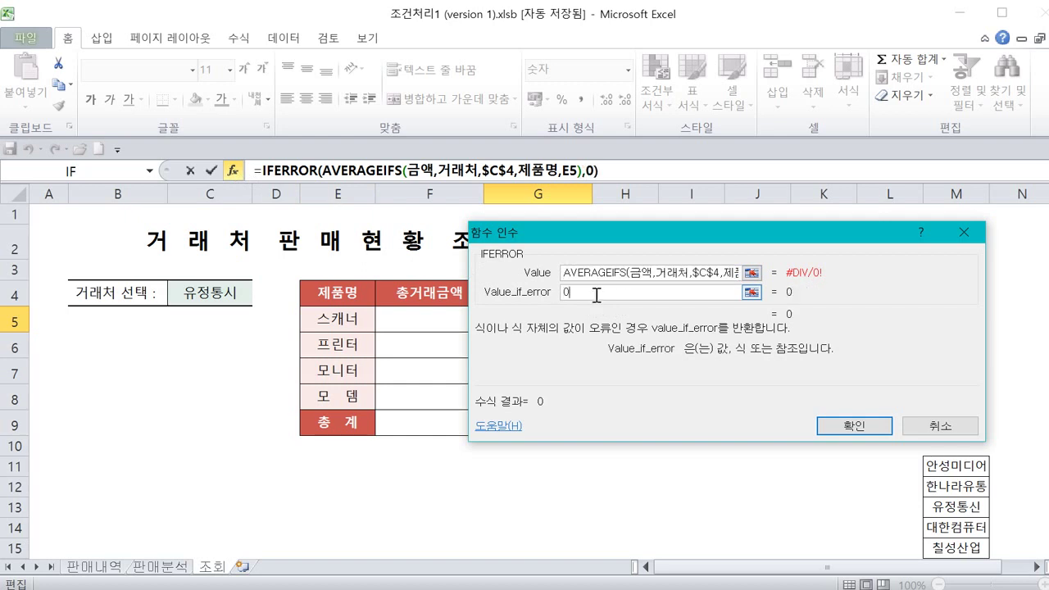
click(864, 433)
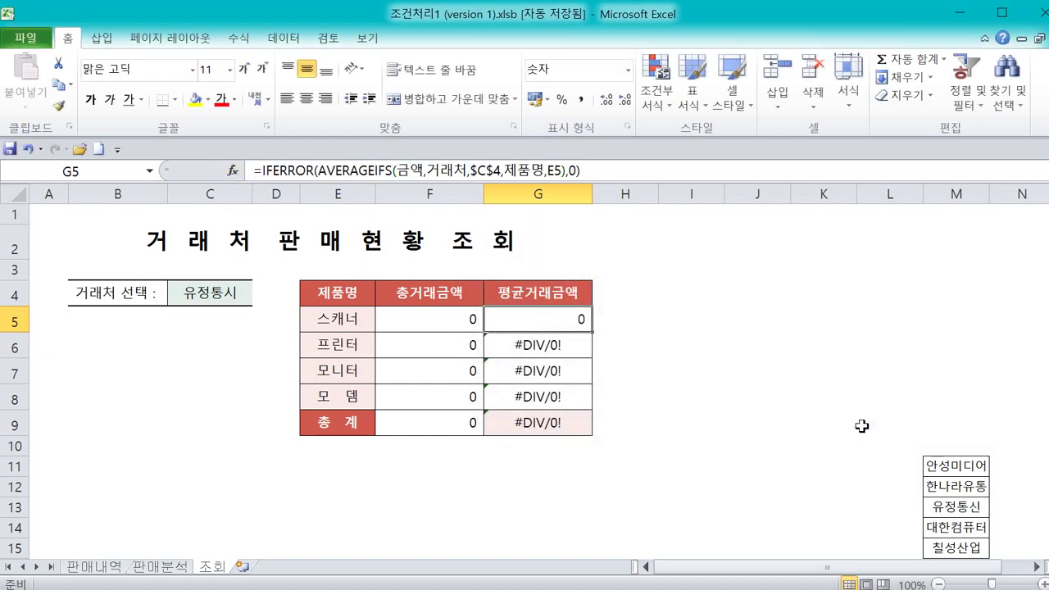
- Copy G5's formula down to G9 and check the copied formulas in row 7
drag(591, 331, 587, 427)
click(653, 391)
click(545, 363)
click(469, 363)
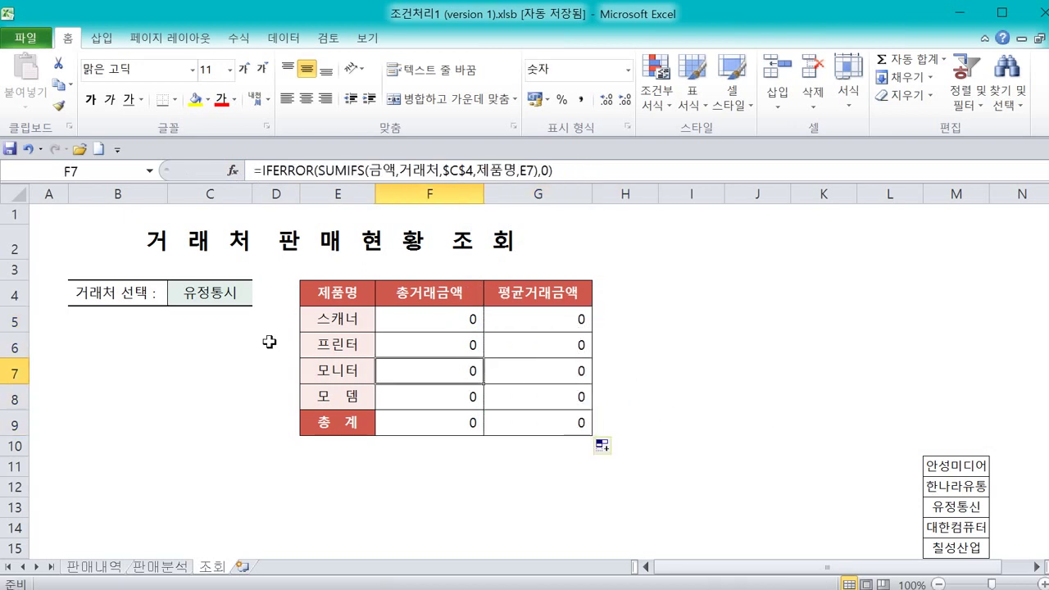
- Set the client in C4 to 유정통신 to test the totals and averages with an existing client
click(210, 296)
text(dbwj)
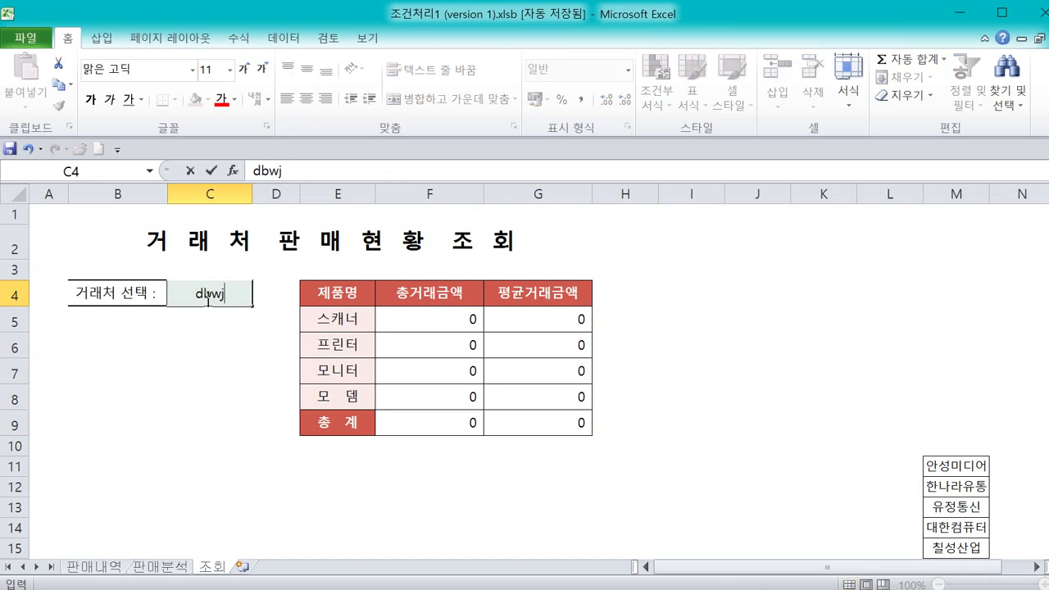
key(BackSpace)
key(BackSpace)
key(BackSpace)
key(BackSpace)
text(유ㅓㅇ)
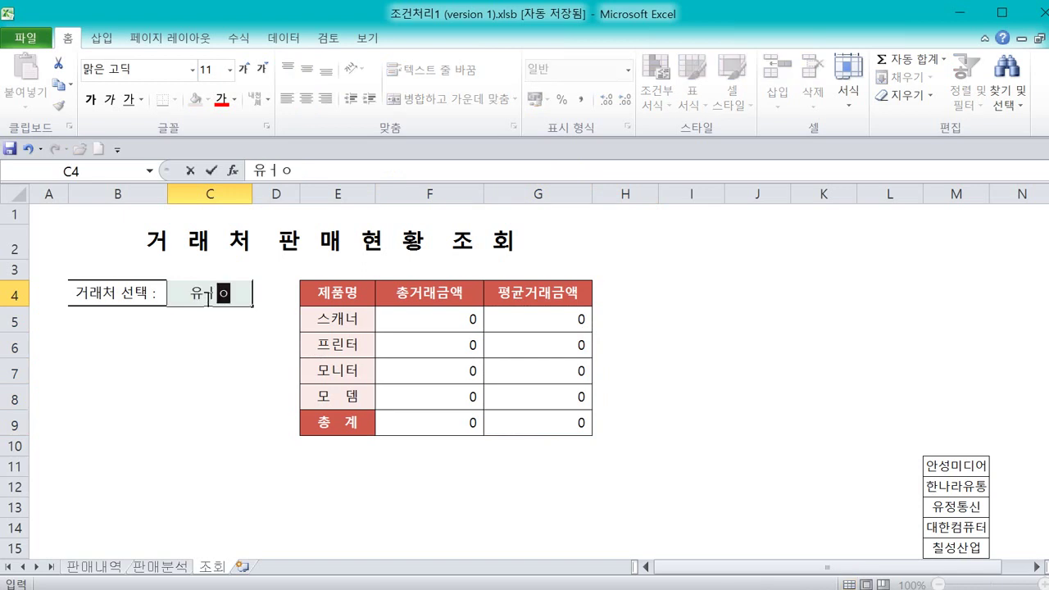
key(BackSpace)
key(BackSpace)
text(저)
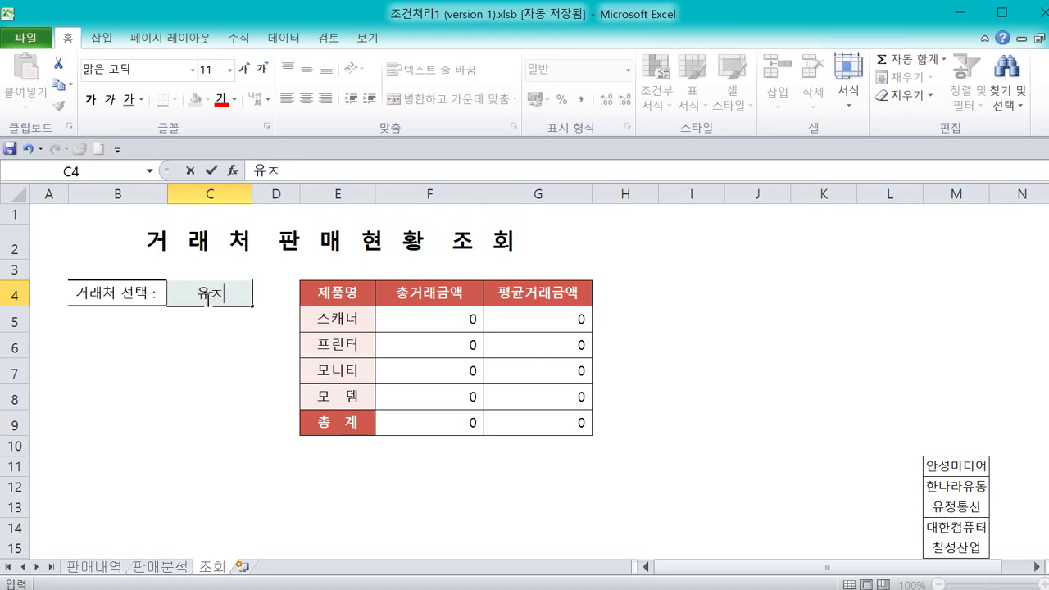
text(ㅇ통신)
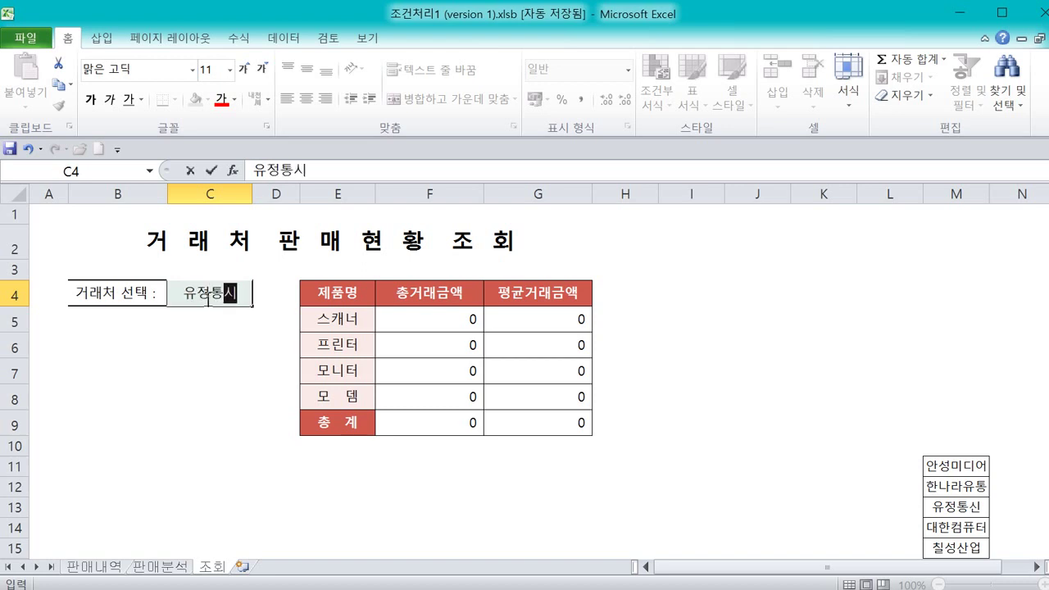
key(Return)
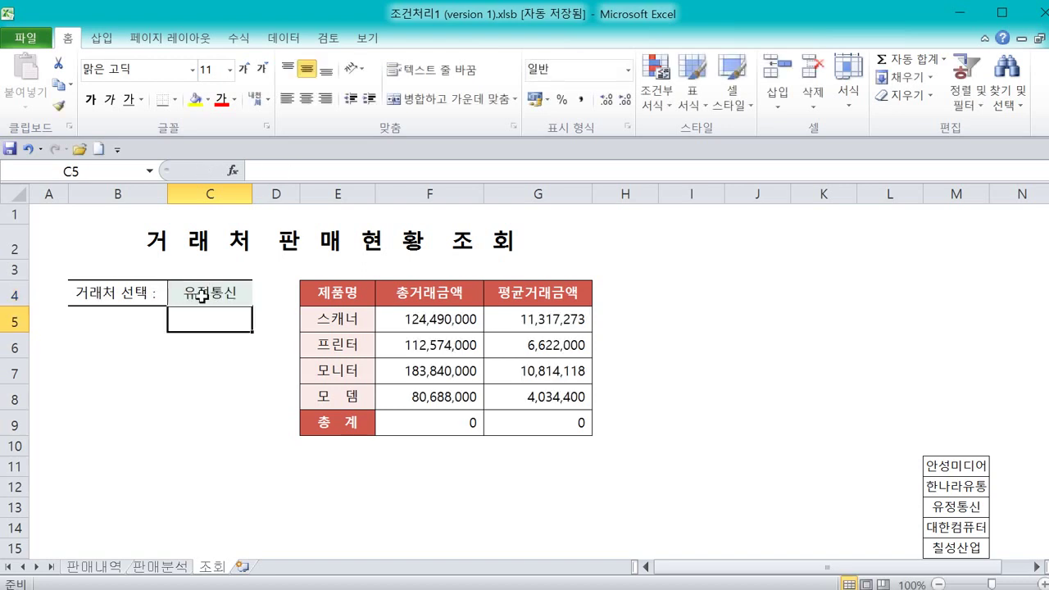
- Change the client in C4 to the nonexistent name 유정통시 and check the 총거래금액 and 평균거래금액 columns
double_click(223, 293)
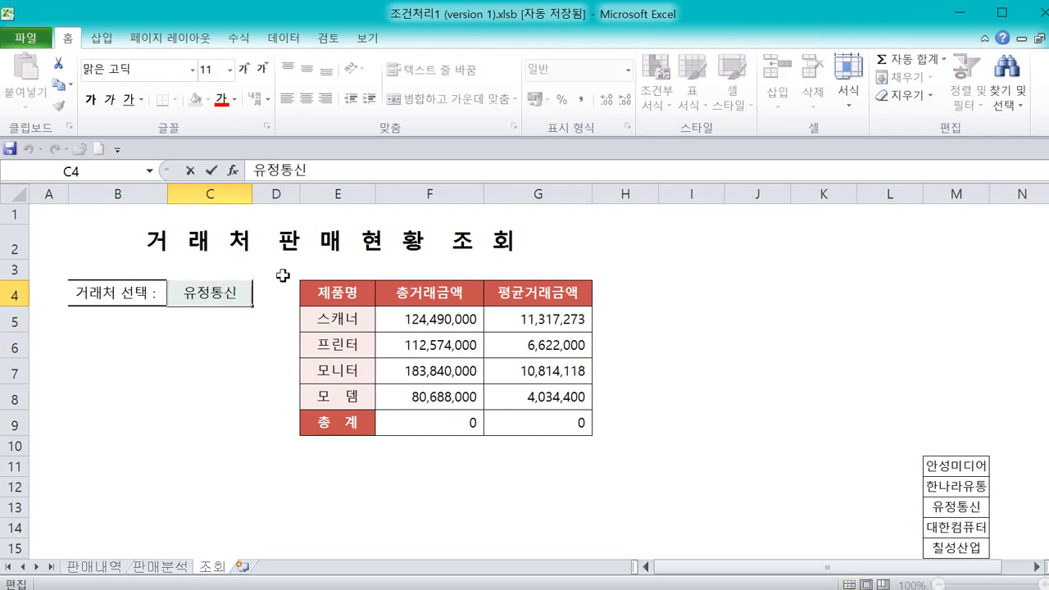
key(BackSpace)
text(시)
key(Return)
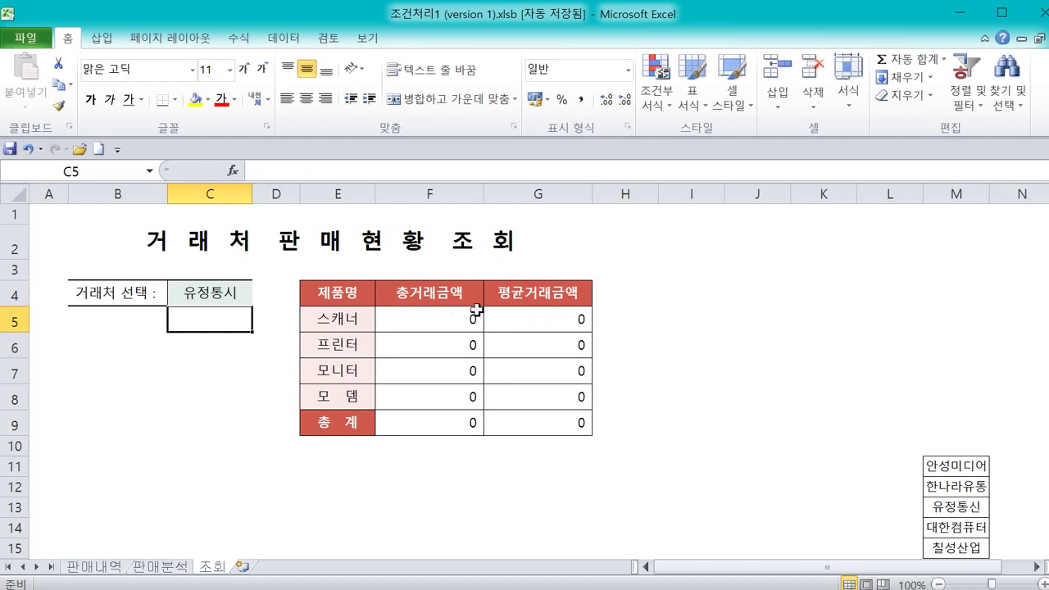
drag(471, 320, 497, 417)
click(601, 420)
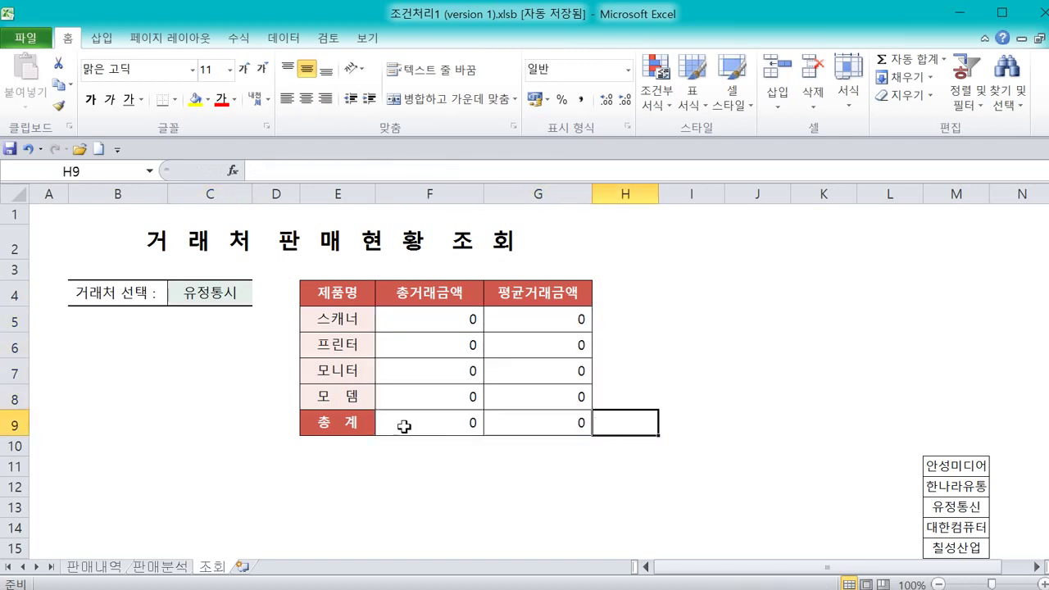
click(324, 467)
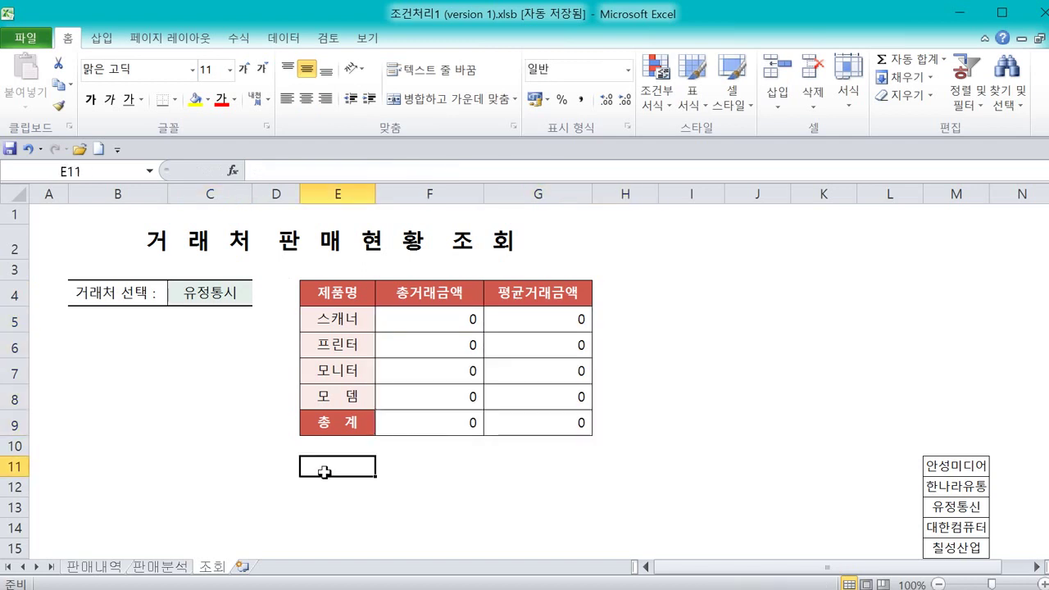
- Select the client cell C4 and locate the Data Validation command (데이터 유효성 검사)
click(222, 293)
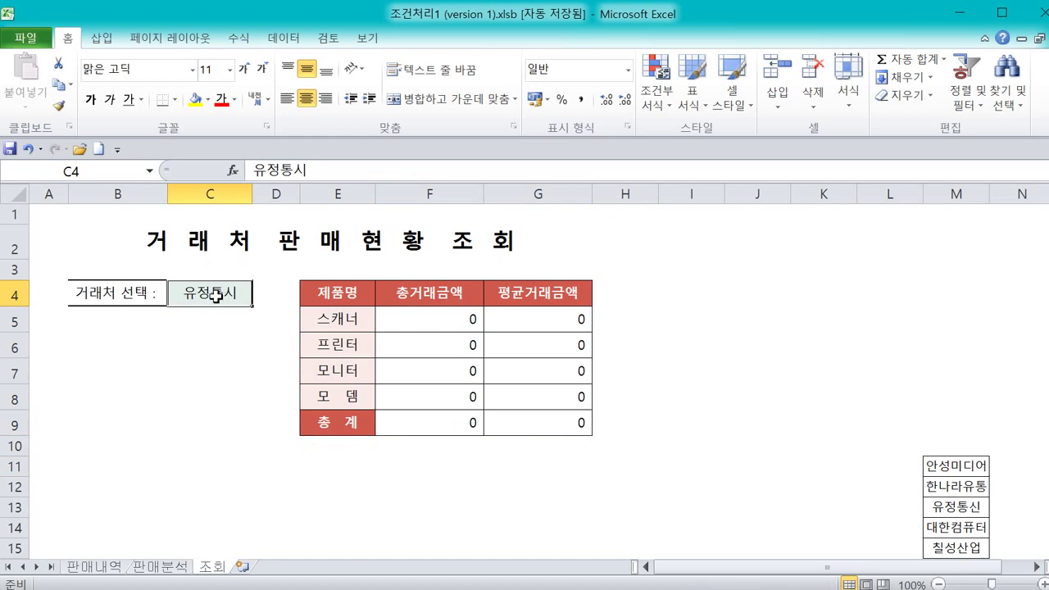
click(282, 39)
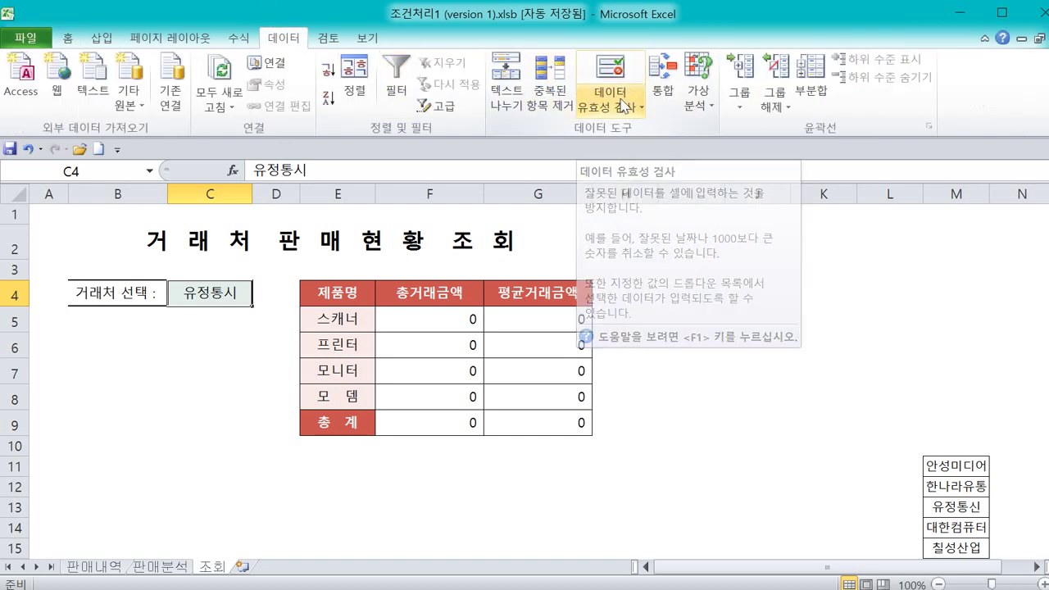
key(ctrl+2)
drag(631, 113, 628, 107)
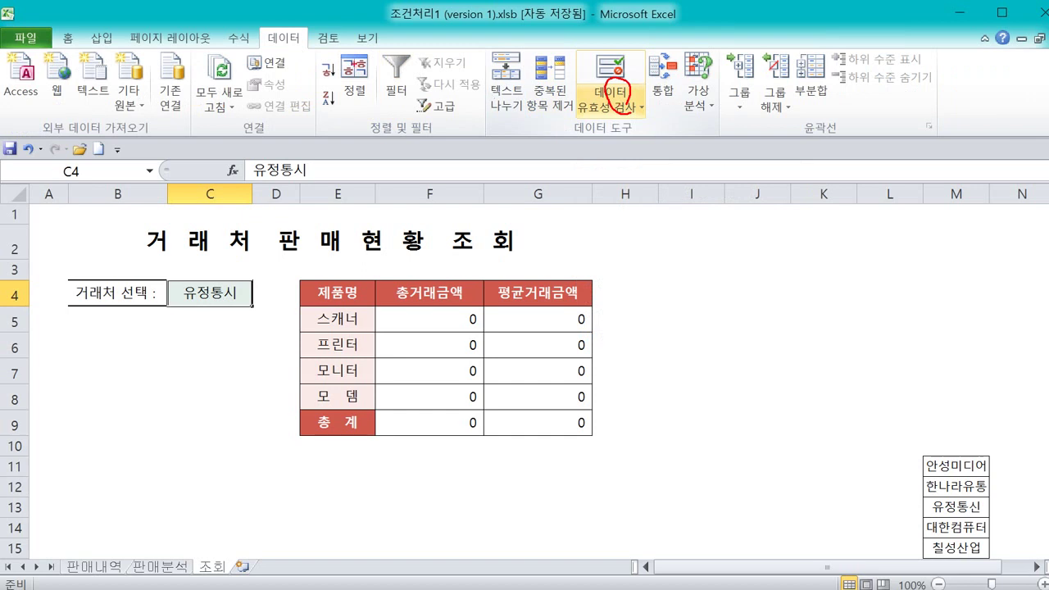
drag(286, 47, 306, 71)
drag(607, 127, 641, 124)
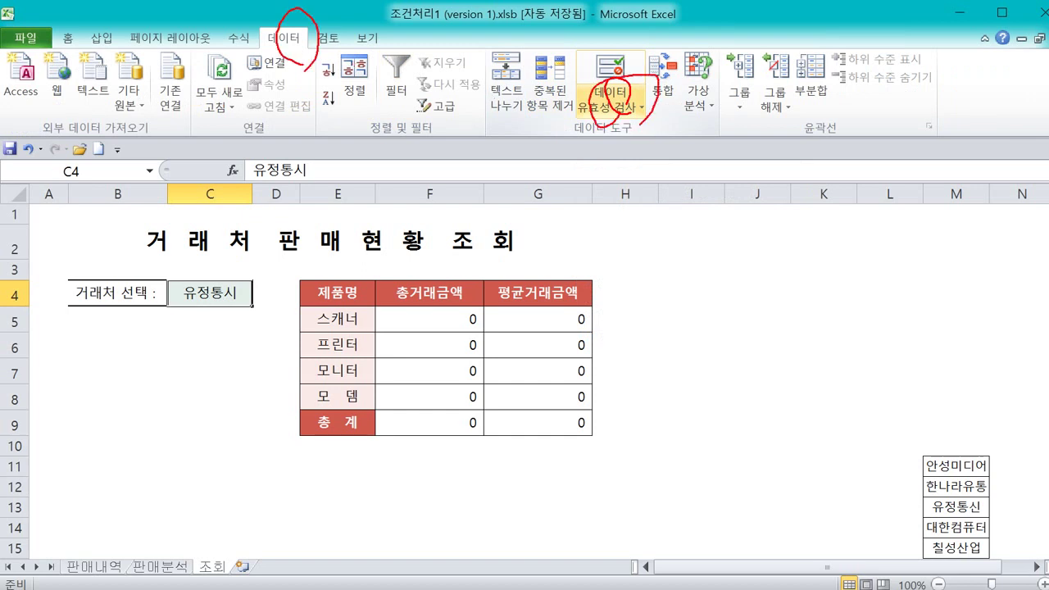
drag(548, 134, 257, 281)
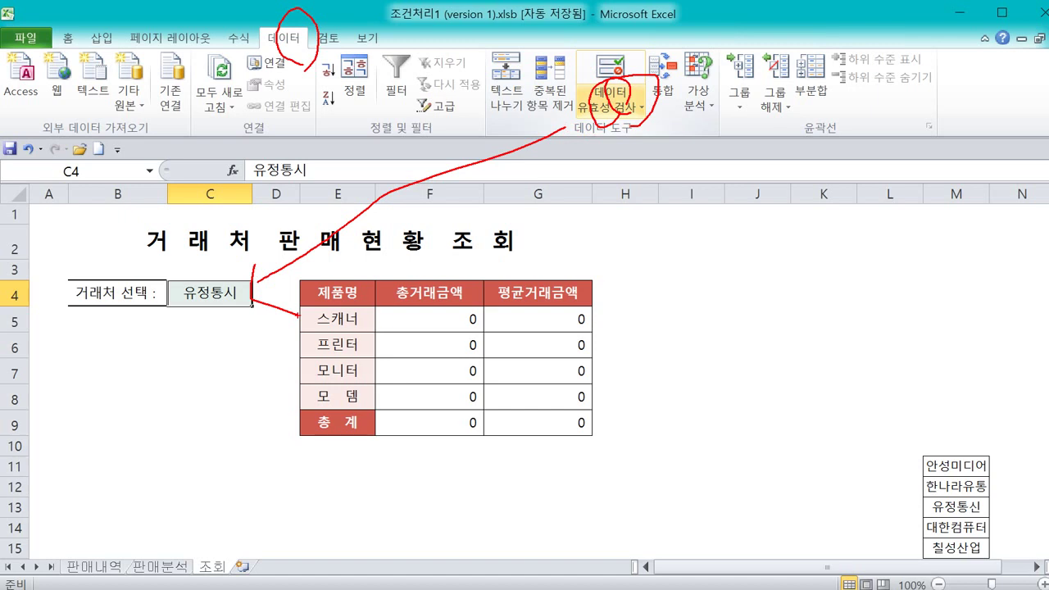
- Clear the client name from cell C4 on the 조회 sheet
key(Escape)
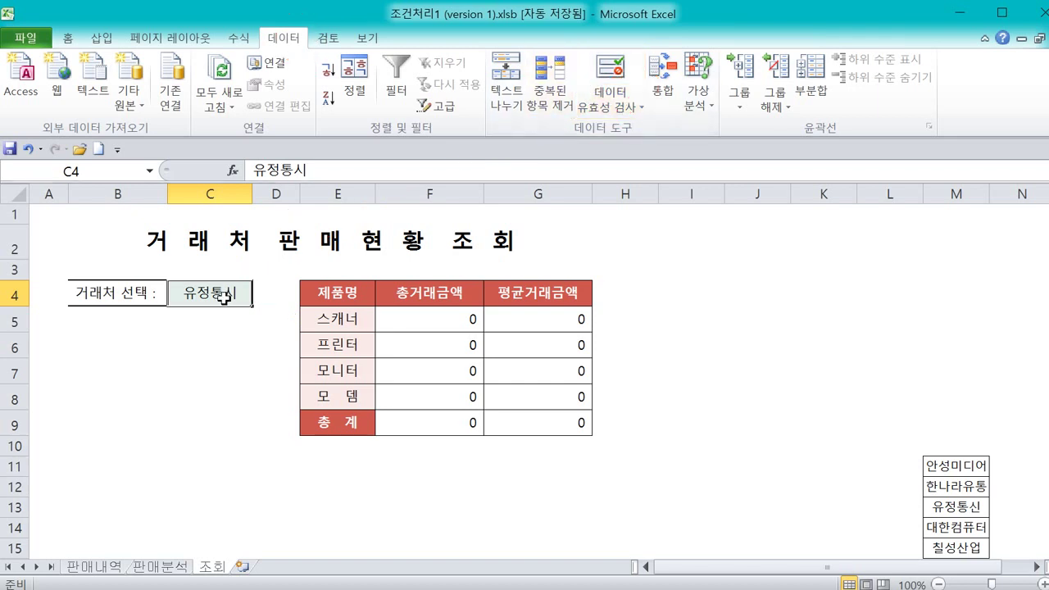
click(220, 335)
click(210, 292)
key(Delete)
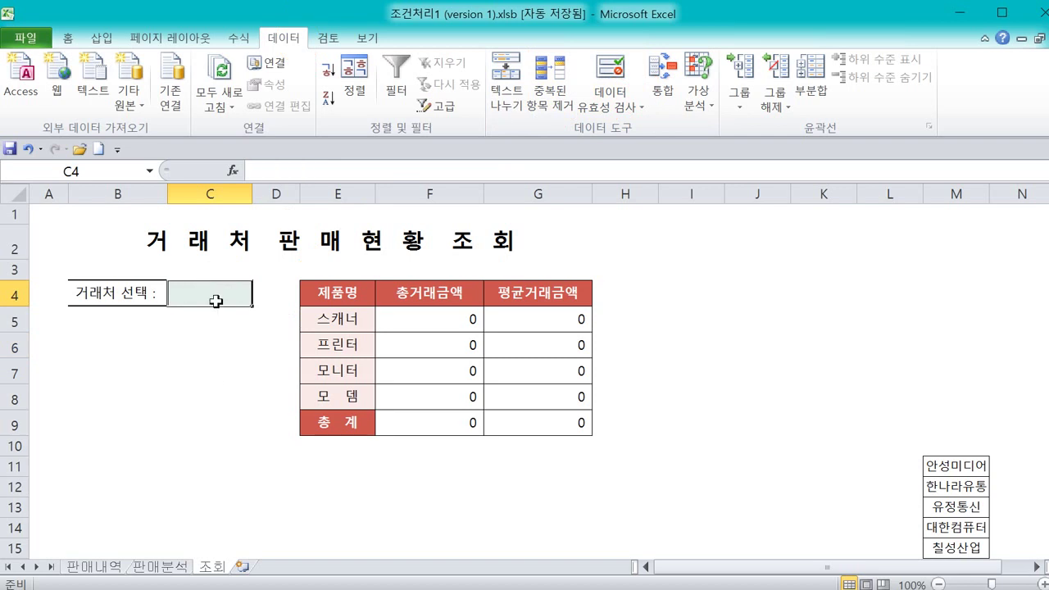
- Start a data validation rule for C4 that restricts its values to a list (목록)
click(623, 108)
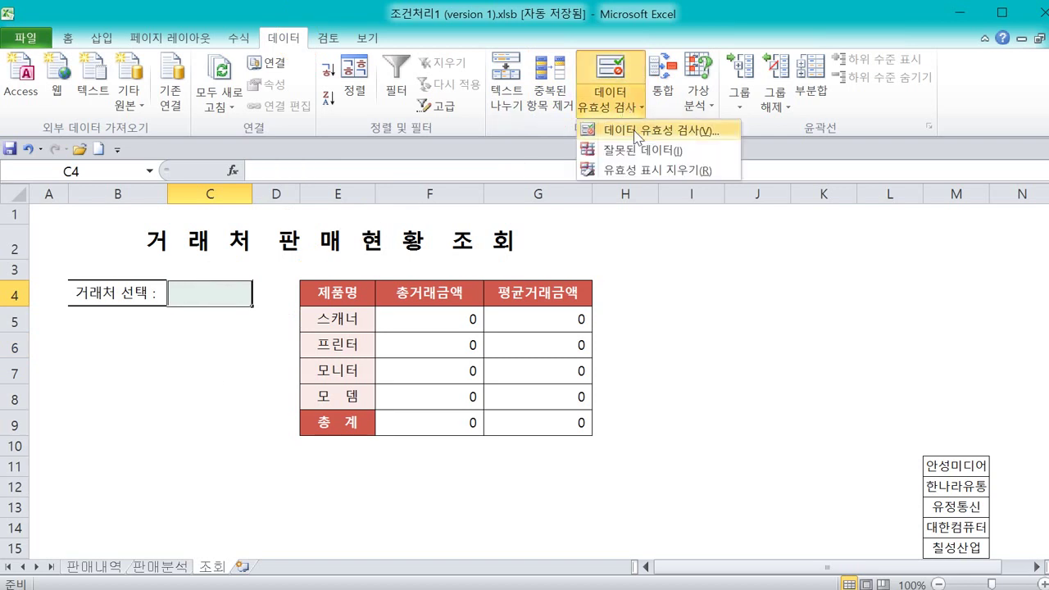
click(635, 133)
drag(594, 210, 484, 205)
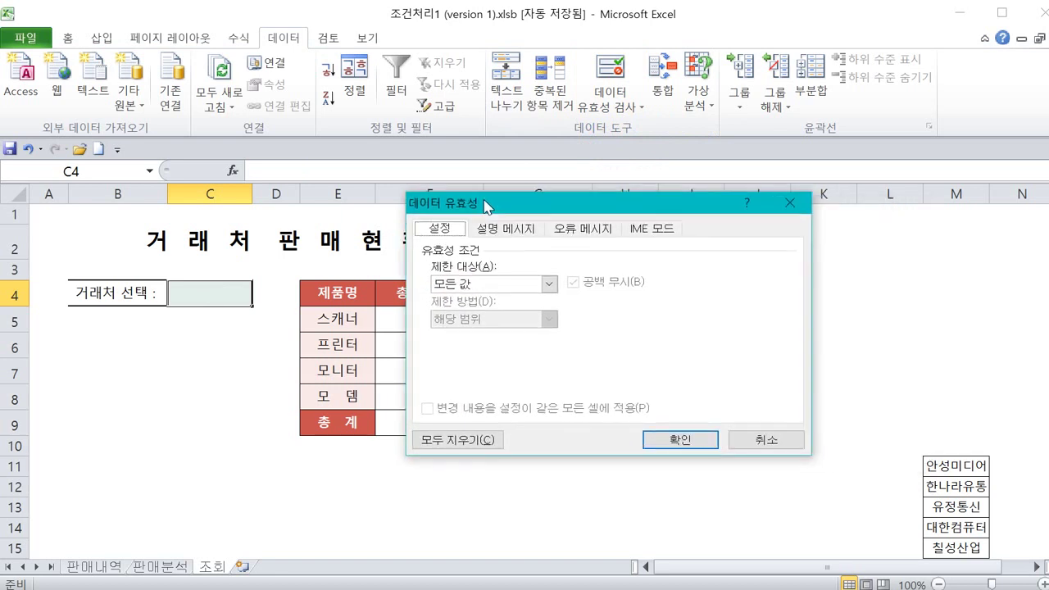
click(485, 284)
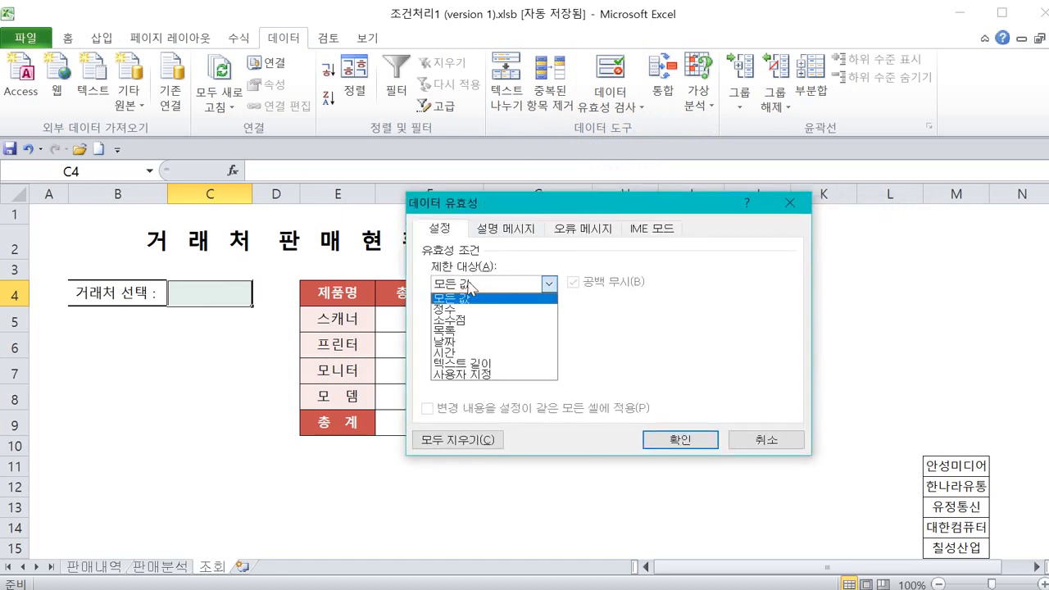
click(463, 333)
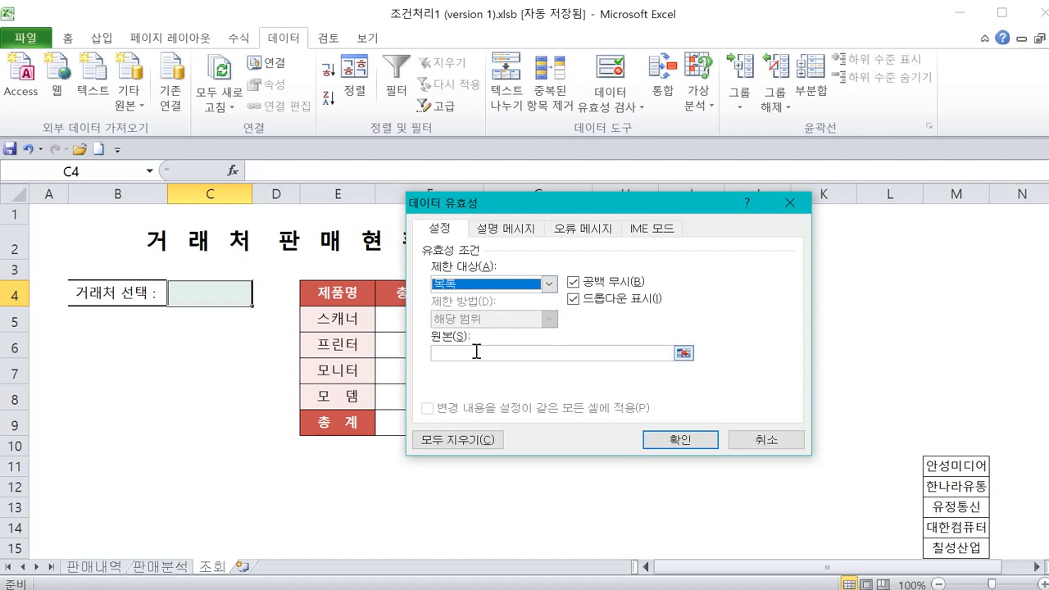
- Enter 안성미디어,한나라유통,유정통신,대한컴퓨터,칠성산업 as the source of the validation list
click(476, 352)
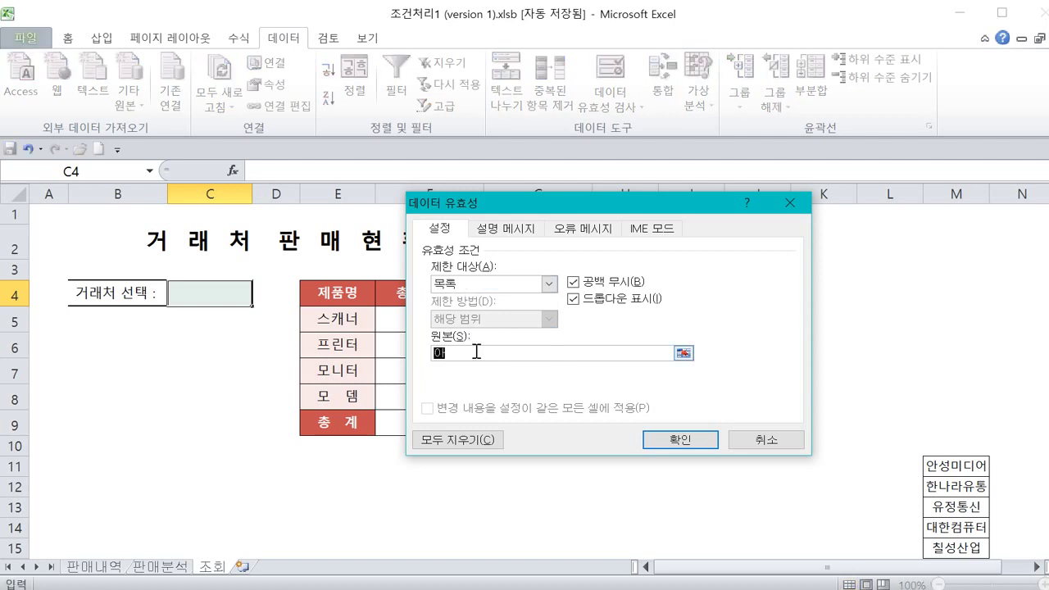
text(안성ㅁ)
text(디어)
text(,한나라유통)
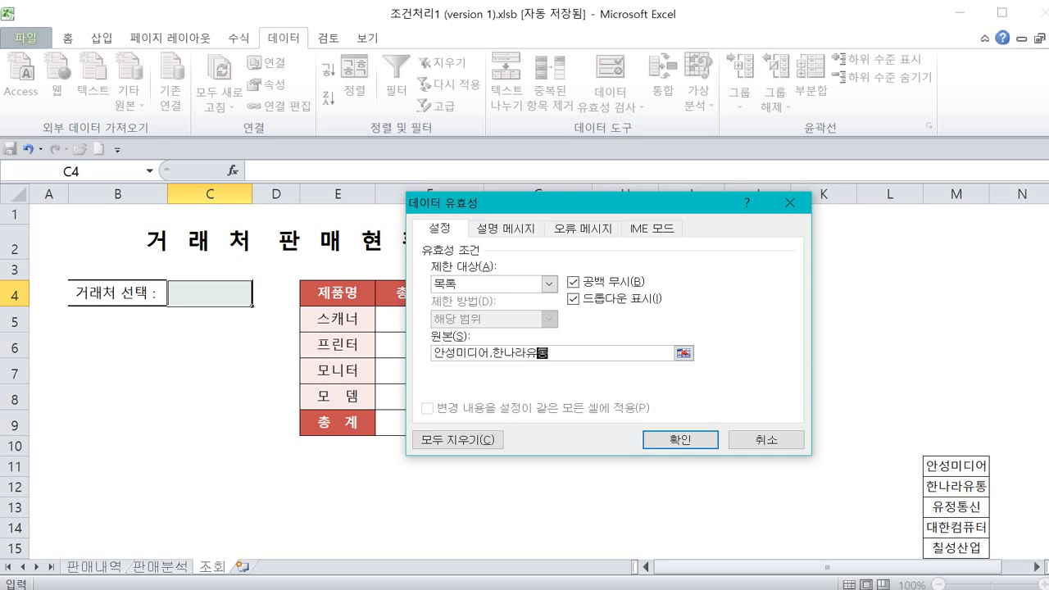
text(,)
text(유정통ㅅ)
text(,대한컴ㅍ)
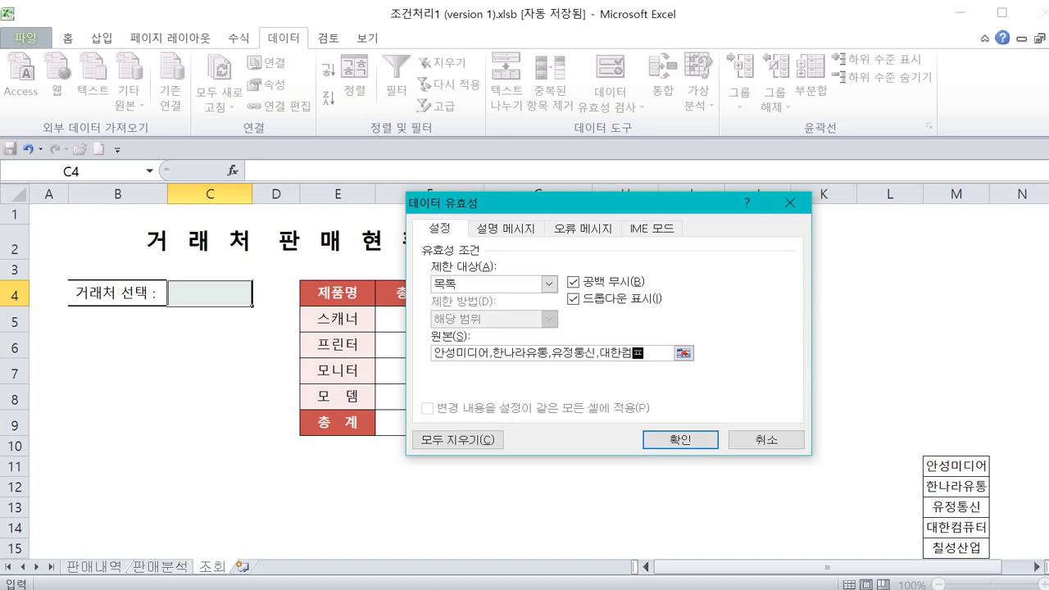
text(터,)
text(칠성시)
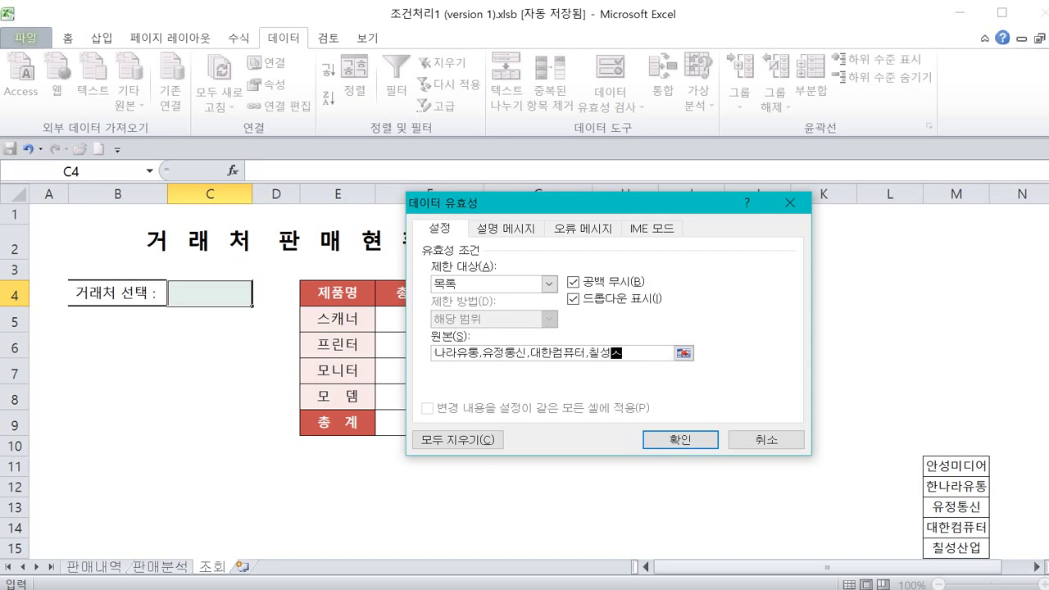
text(업)
click(443, 358)
shift+click(444, 357)
text(안성미디어,한)
key(Left)
key(Left)
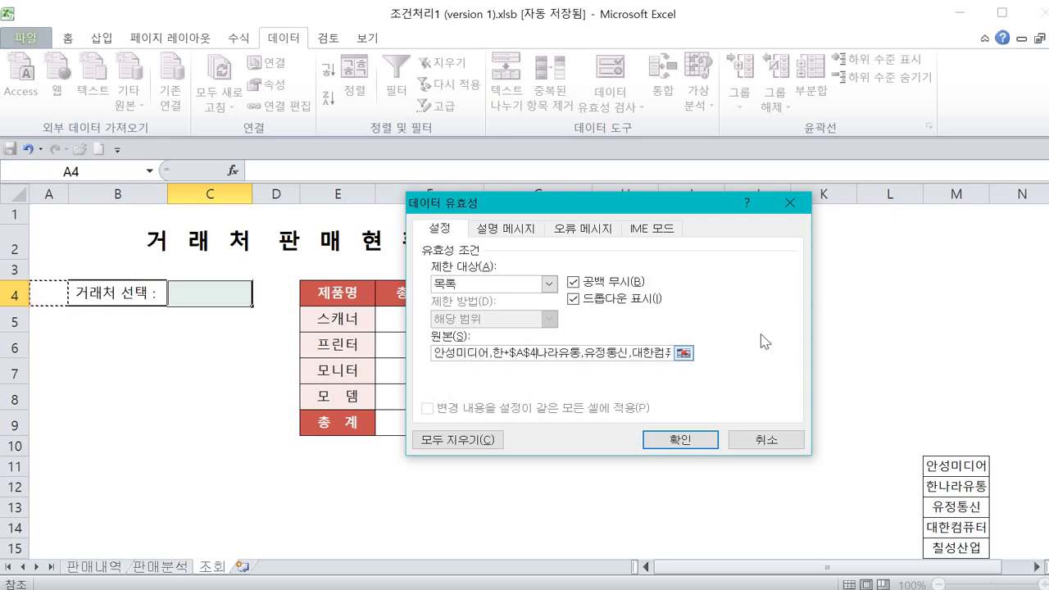
key(BackSpace)
key(BackSpace)
key(BackSpace)
key(BackSpace)
key(BackSpace)
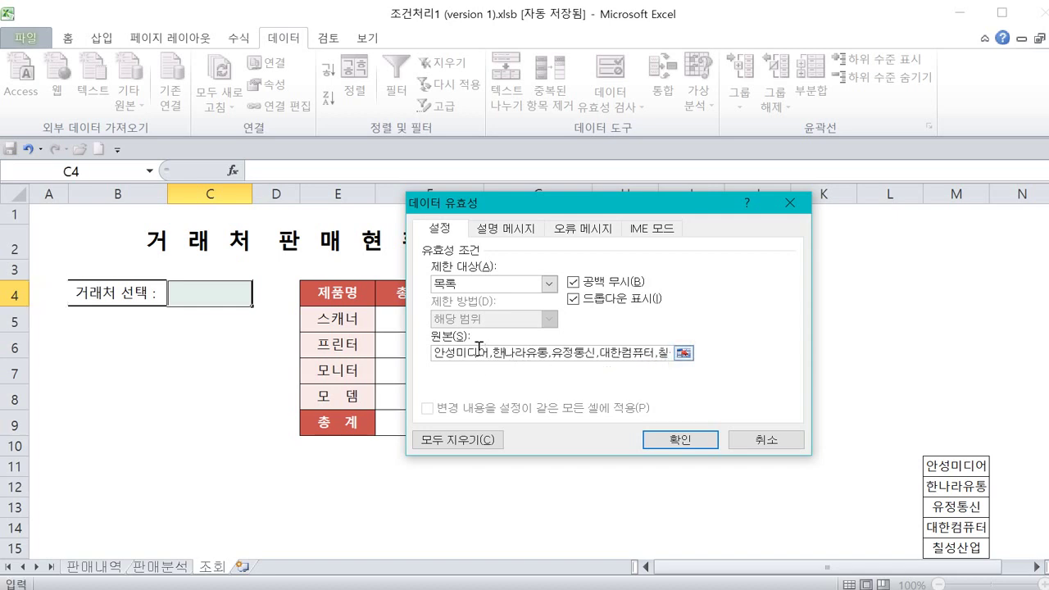
- Apply the list validation to C4 and choose 안성미디어 from its client list
click(681, 440)
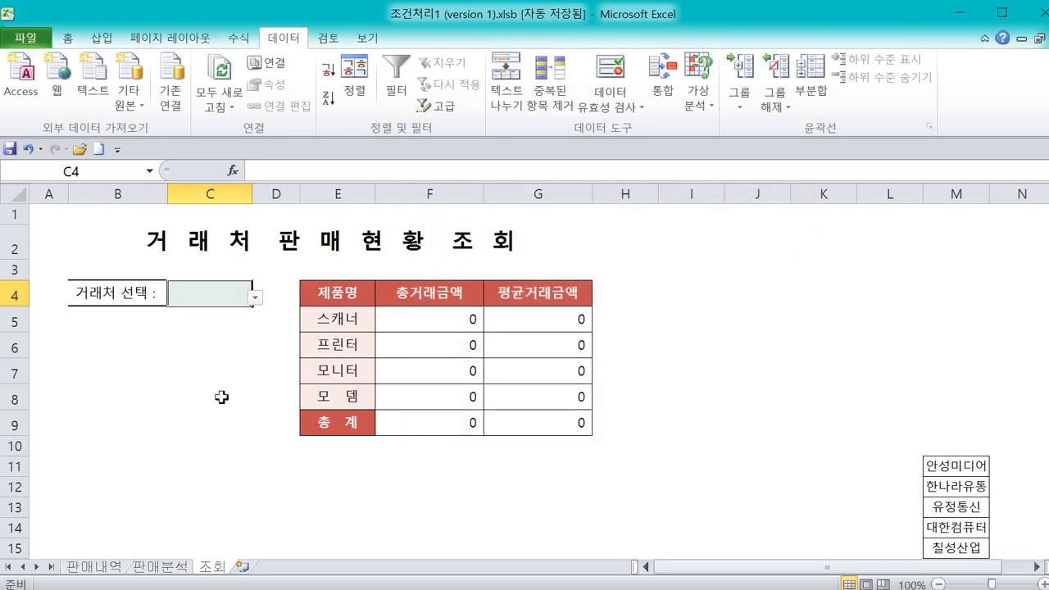
click(215, 345)
click(206, 292)
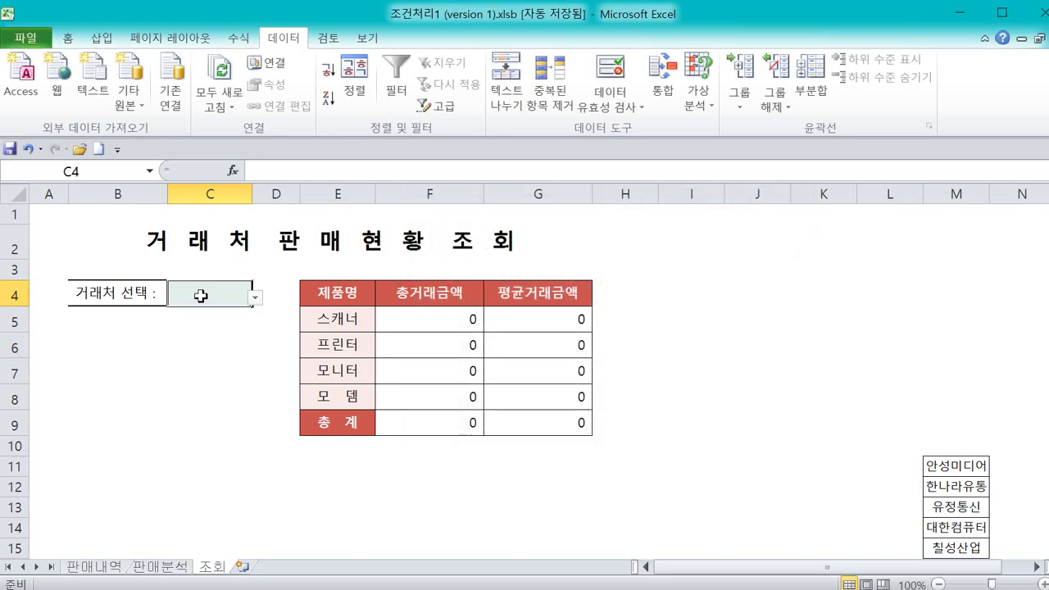
click(256, 299)
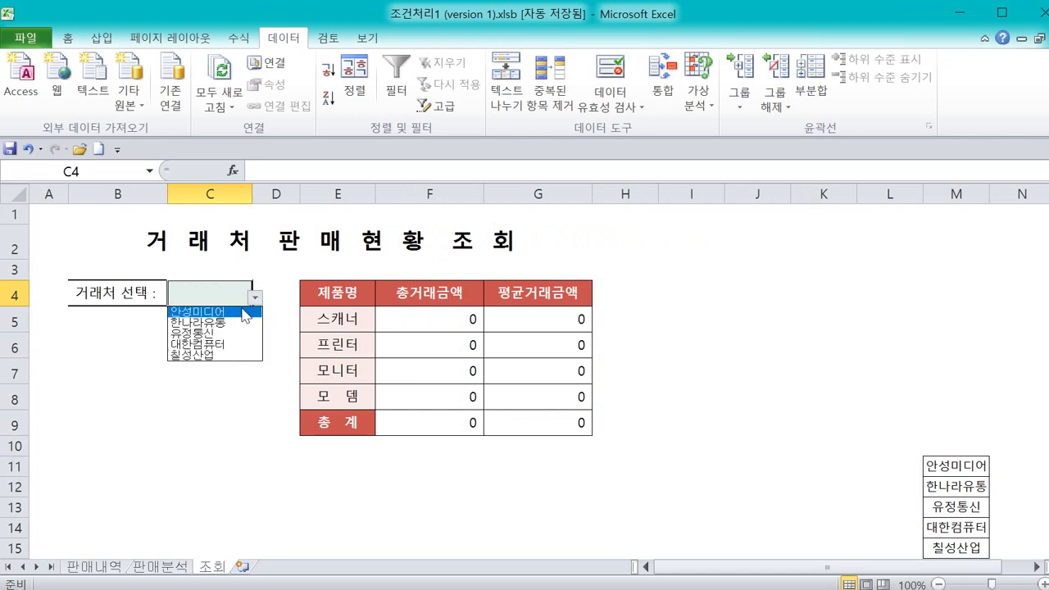
click(243, 307)
- Switch the client in C4 through 한나라유통, 유정통신, 대한컴퓨터 and 칠성산업 to test the product totals and averages
click(257, 300)
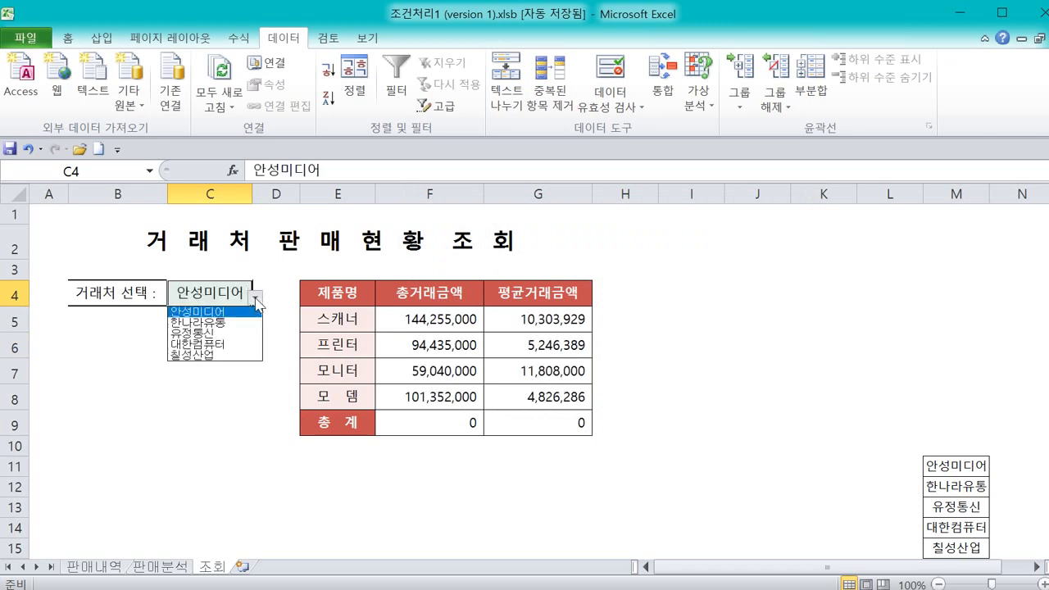
click(240, 318)
click(257, 299)
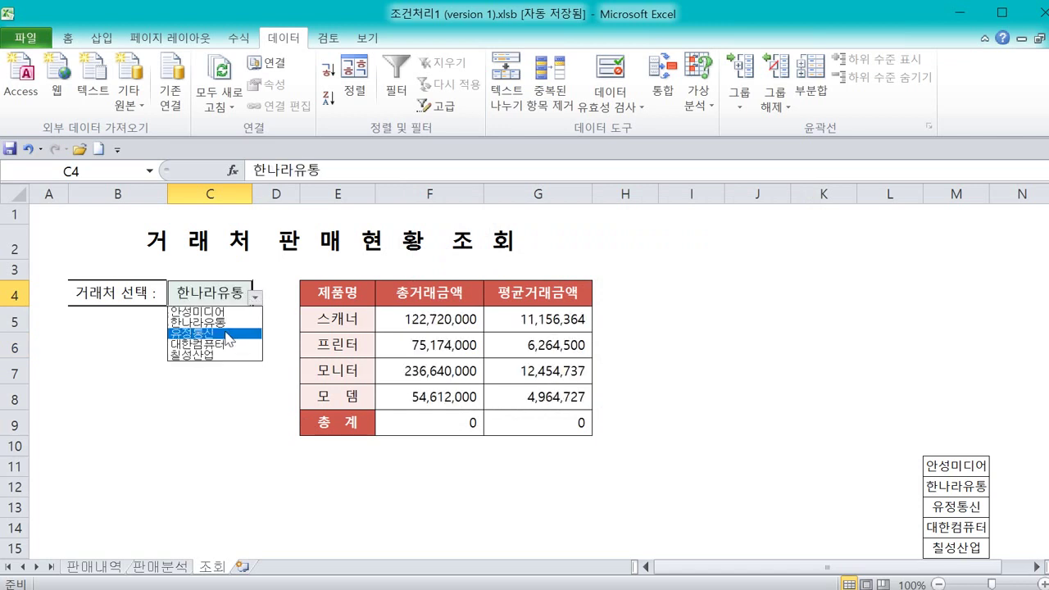
click(237, 333)
click(257, 299)
click(246, 344)
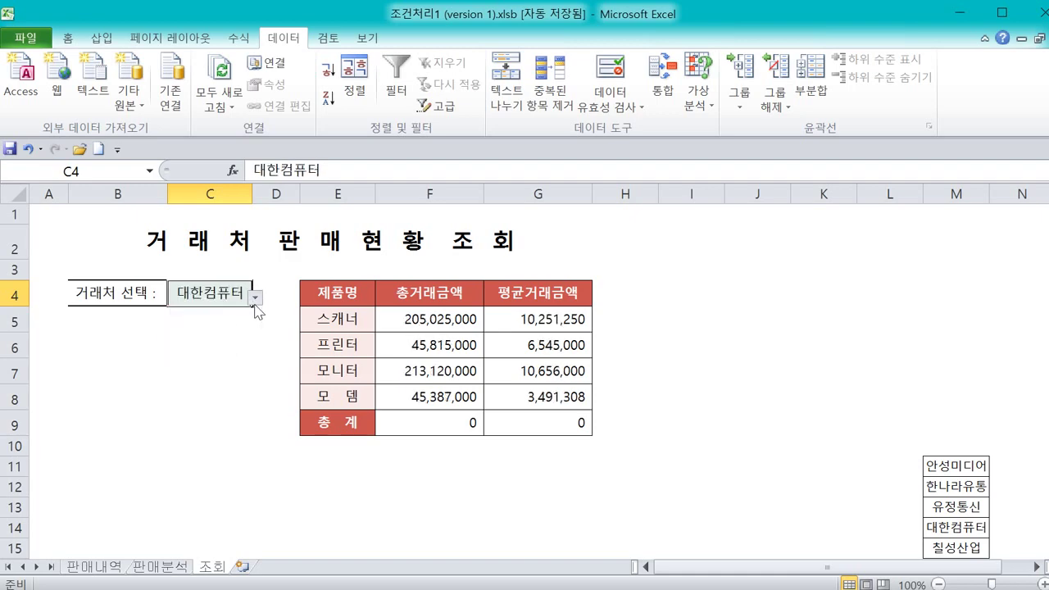
click(256, 299)
click(232, 354)
click(358, 320)
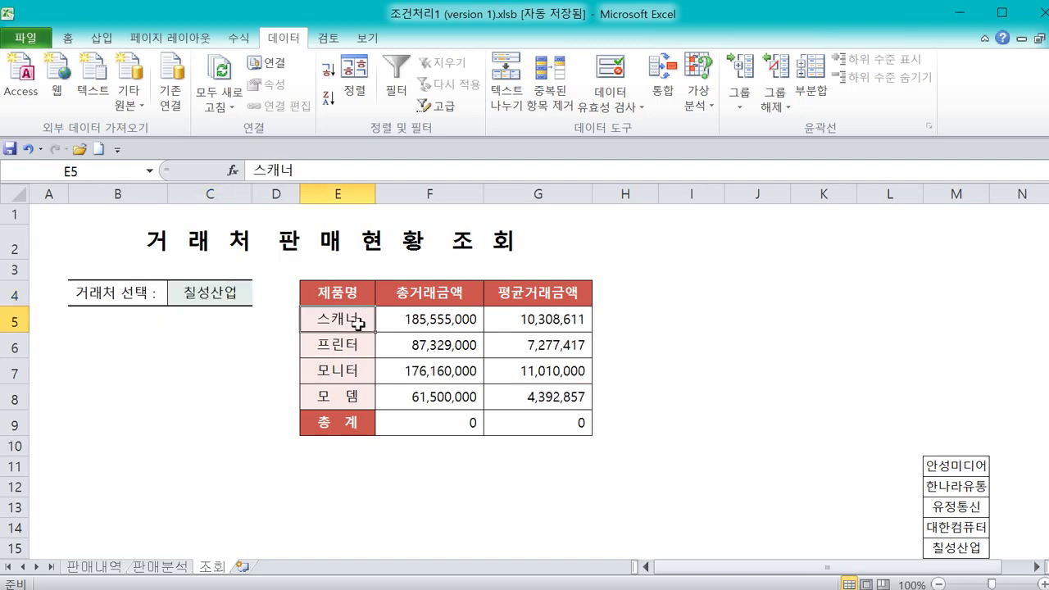
- On the 판매내역 sheet, set the first sale's 수량 (F8) to 20 and check its 금액 in G8
click(76, 577)
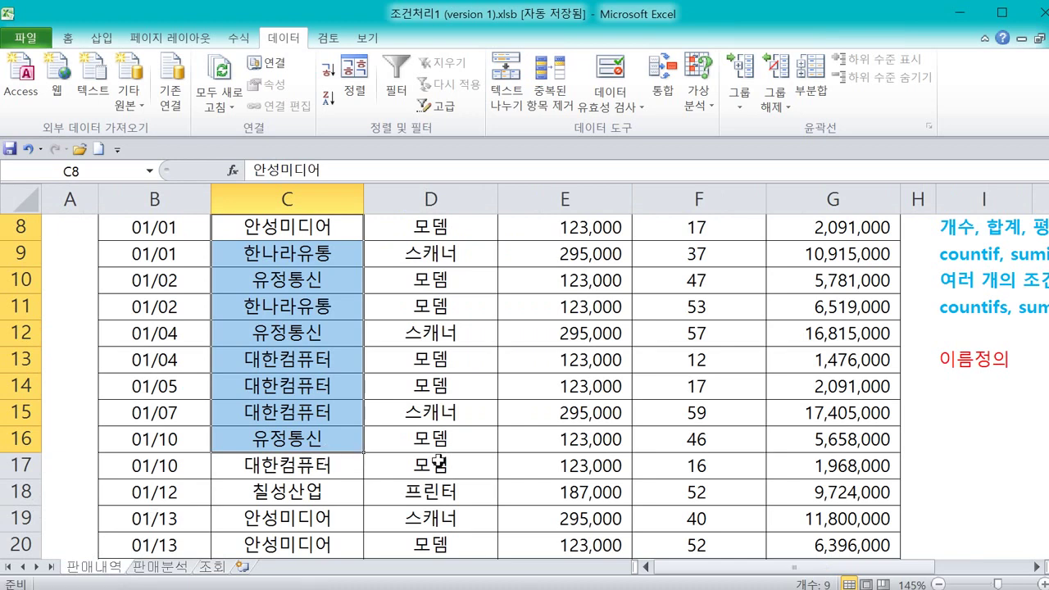
scroll(434, 464, up, 3)
click(326, 497)
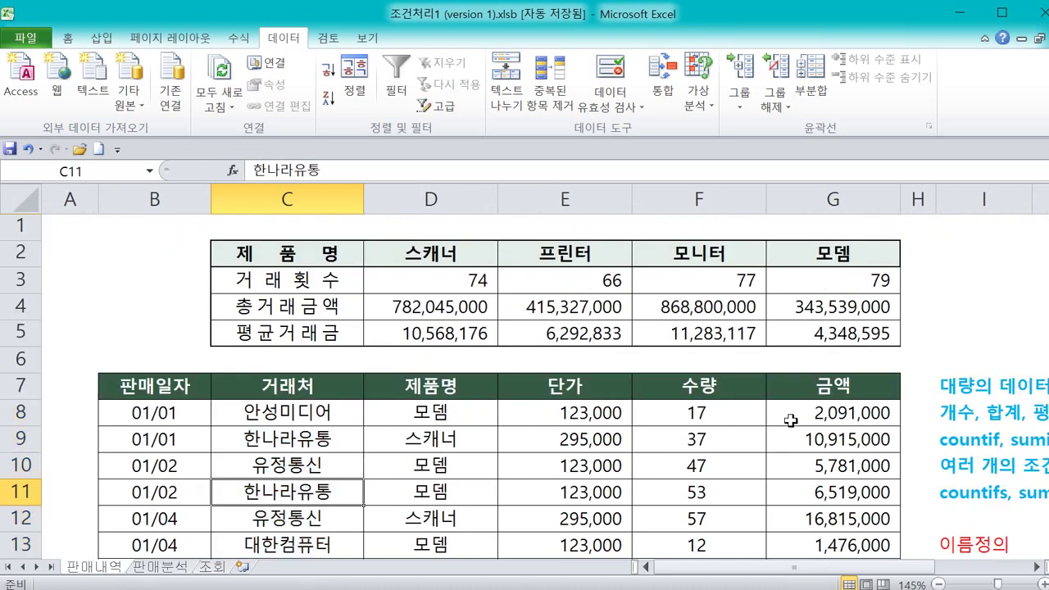
click(734, 412)
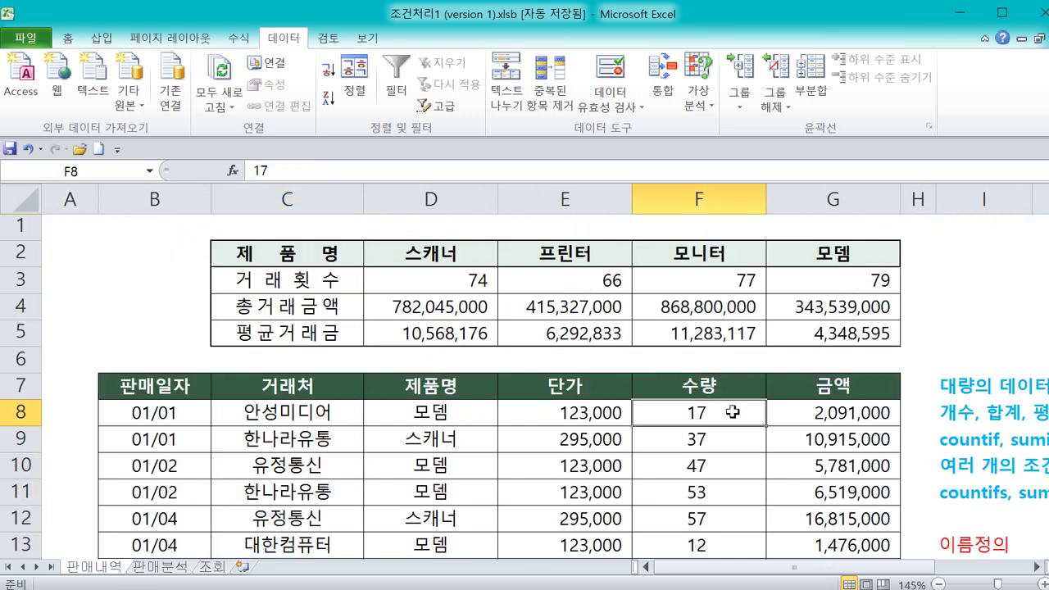
text(20)
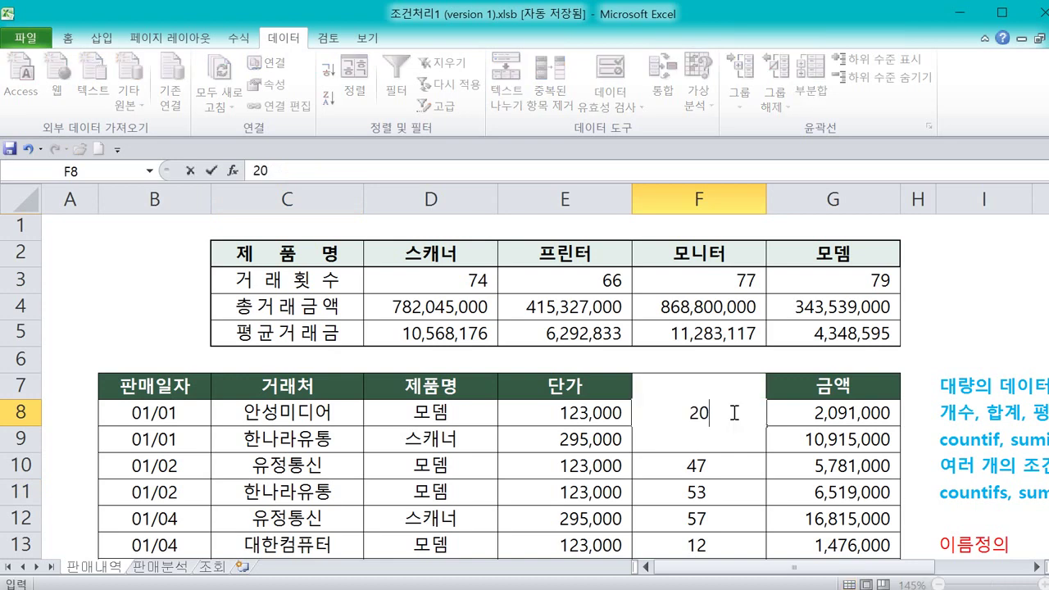
key(Return)
click(823, 415)
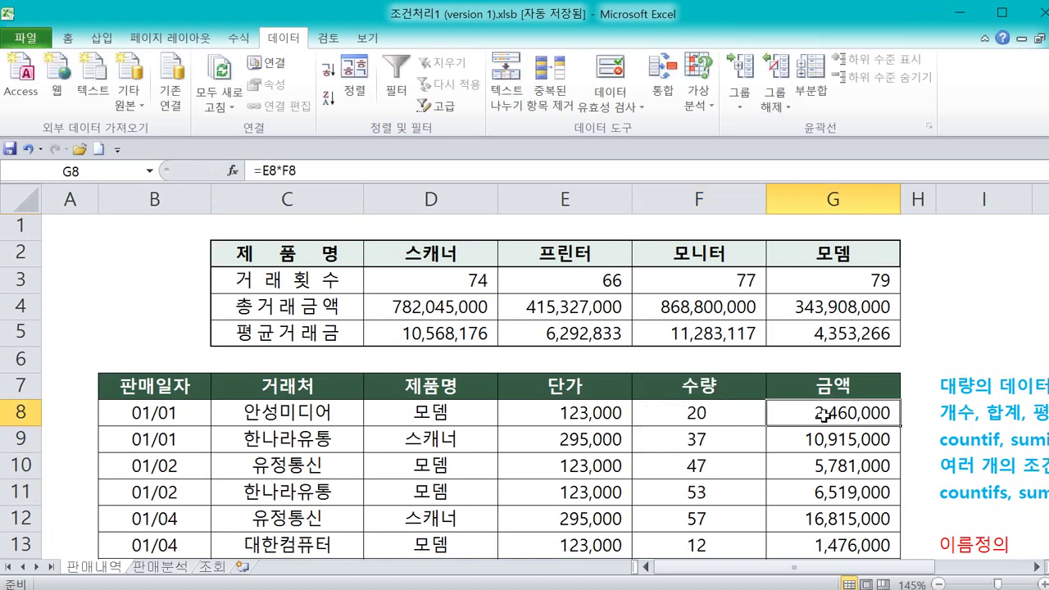
- Return to the 조회 sheet and choose 안성미디어 from C4's client list to check the updated figures
click(218, 571)
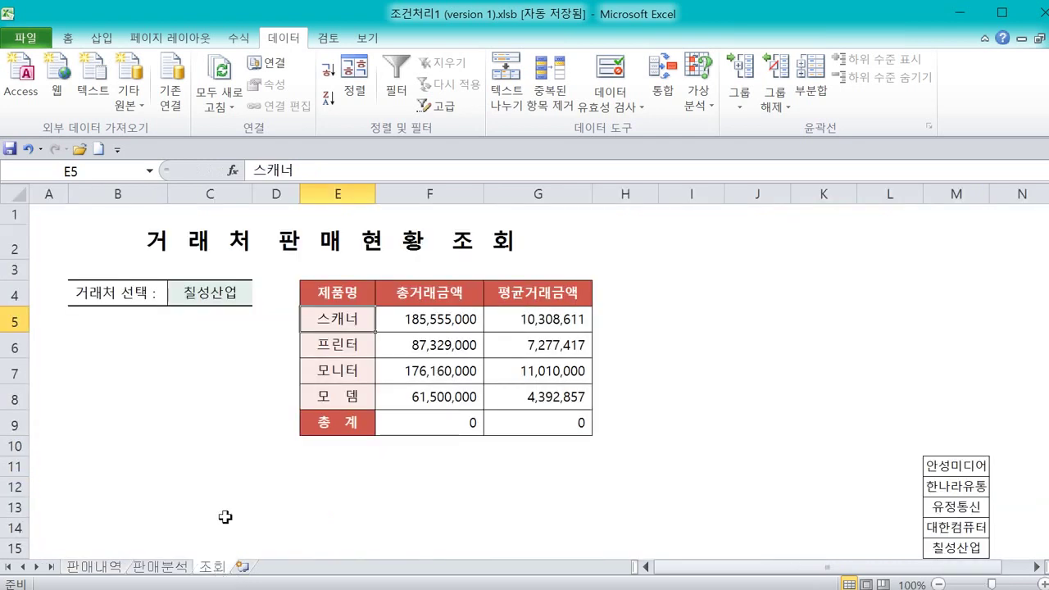
click(412, 354)
click(243, 296)
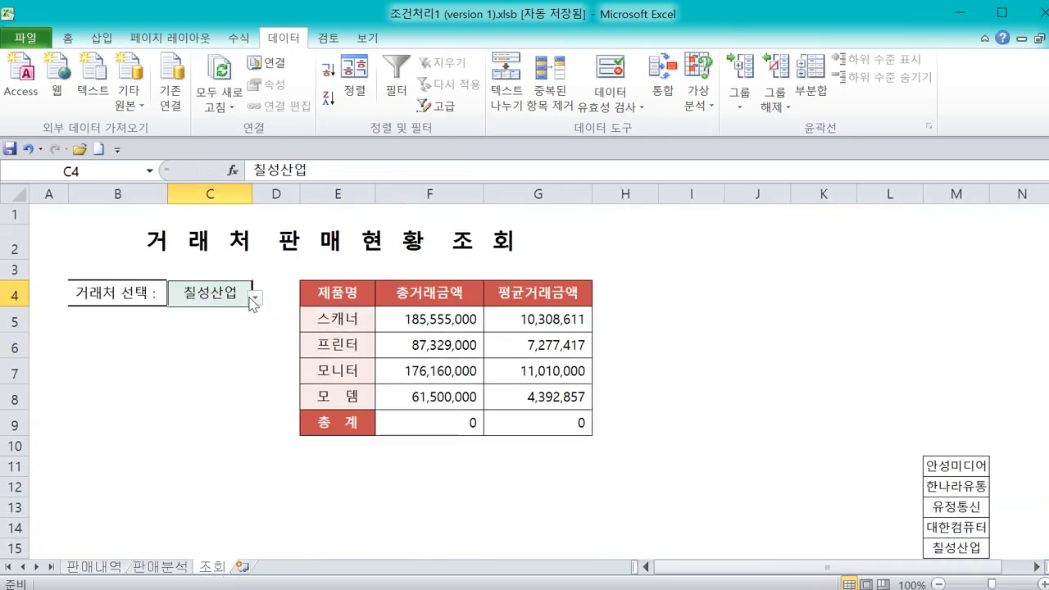
click(256, 298)
click(205, 309)
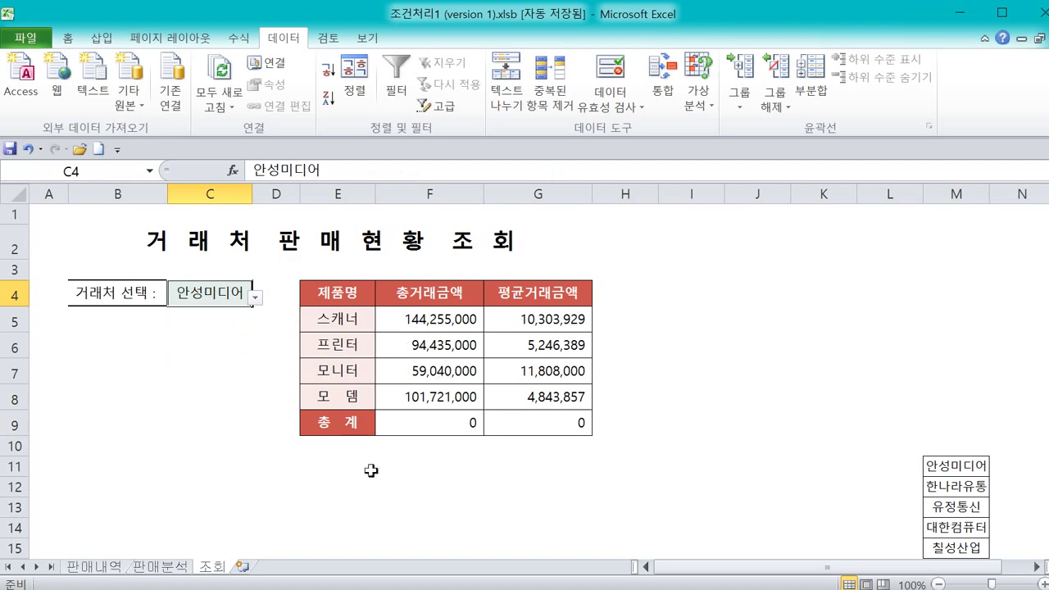
- Review the client-to-quantity columns of the sales records on the 판매내역 sheet, and return to the 조회 sheet
click(94, 567)
drag(274, 410, 715, 514)
click(716, 514)
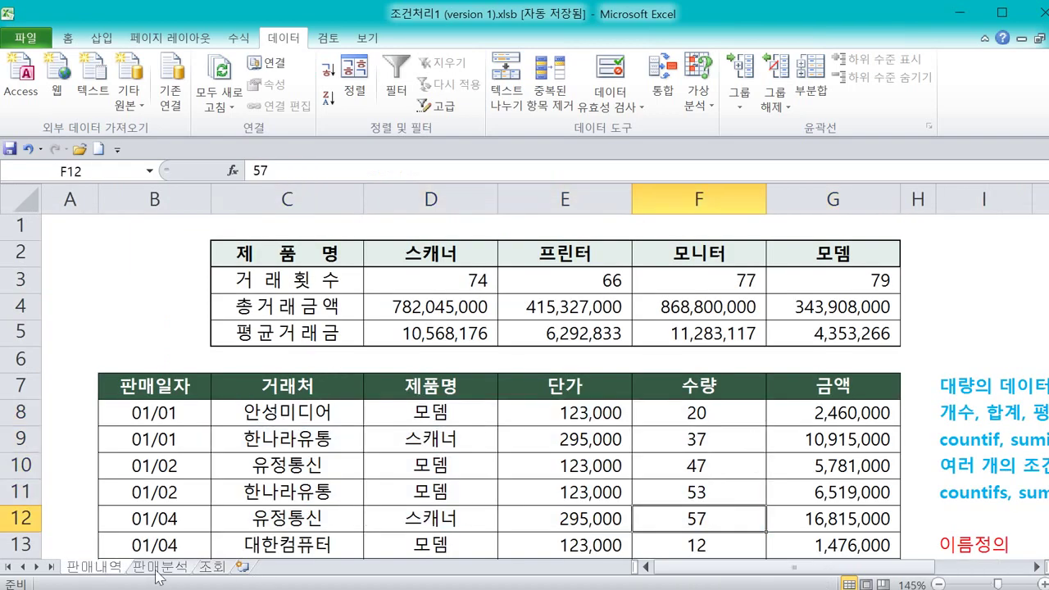
click(212, 567)
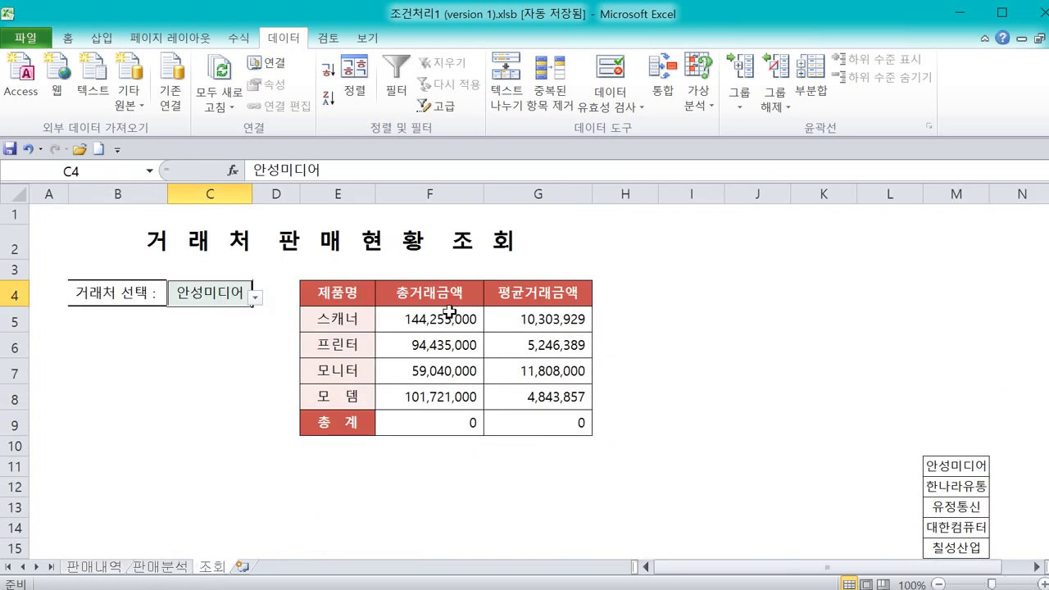